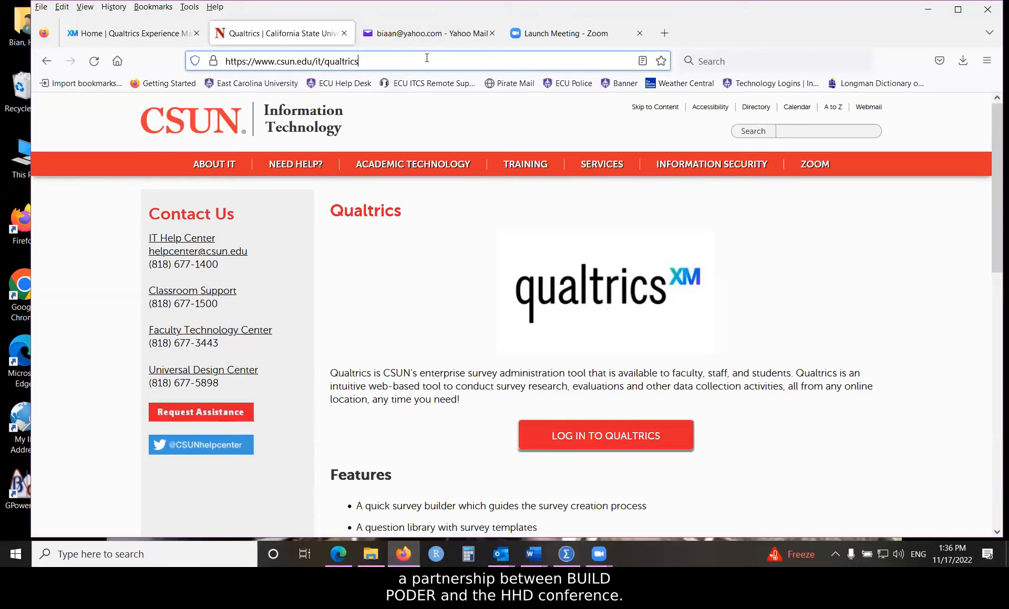
Step: Check the CSUN Qualtrics page's web address, then switch to the Qualtrics XM Home tab
left_click(562, 24)
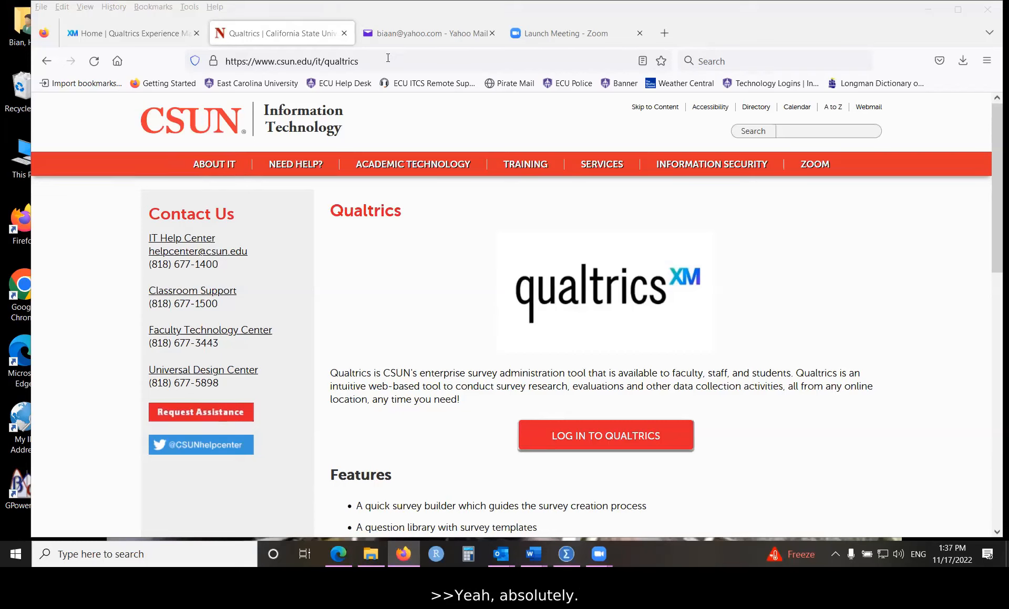
left_click_drag(386, 57, 223, 60)
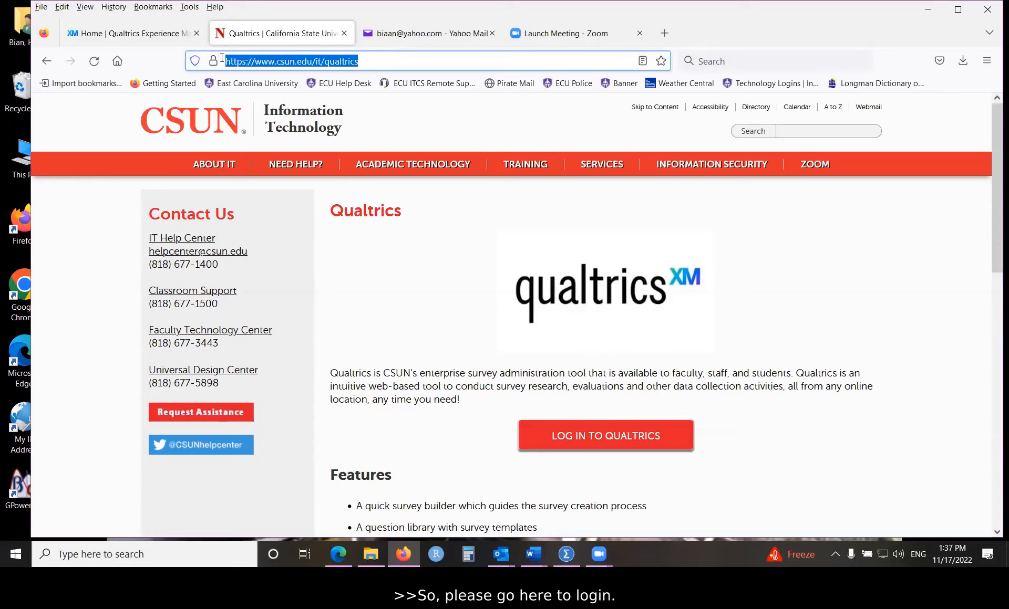
left_click(302, 61)
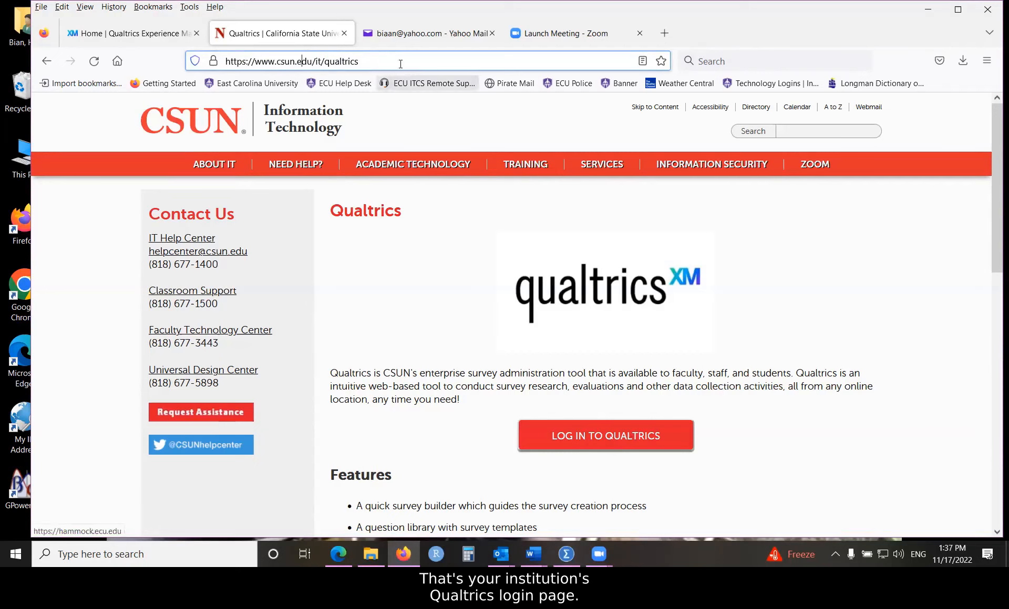
left_click(389, 54)
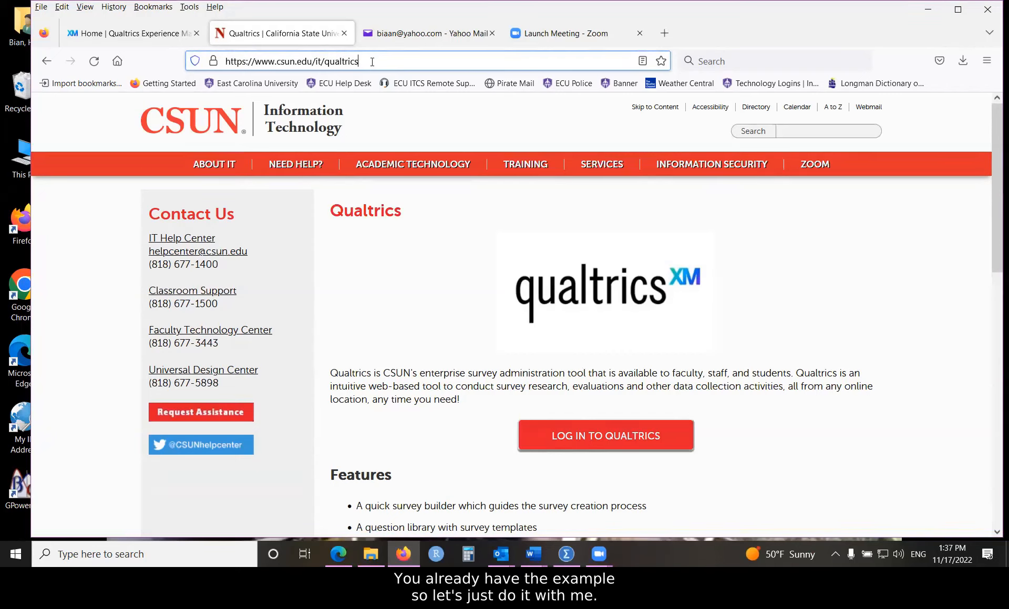
left_click(94, 35)
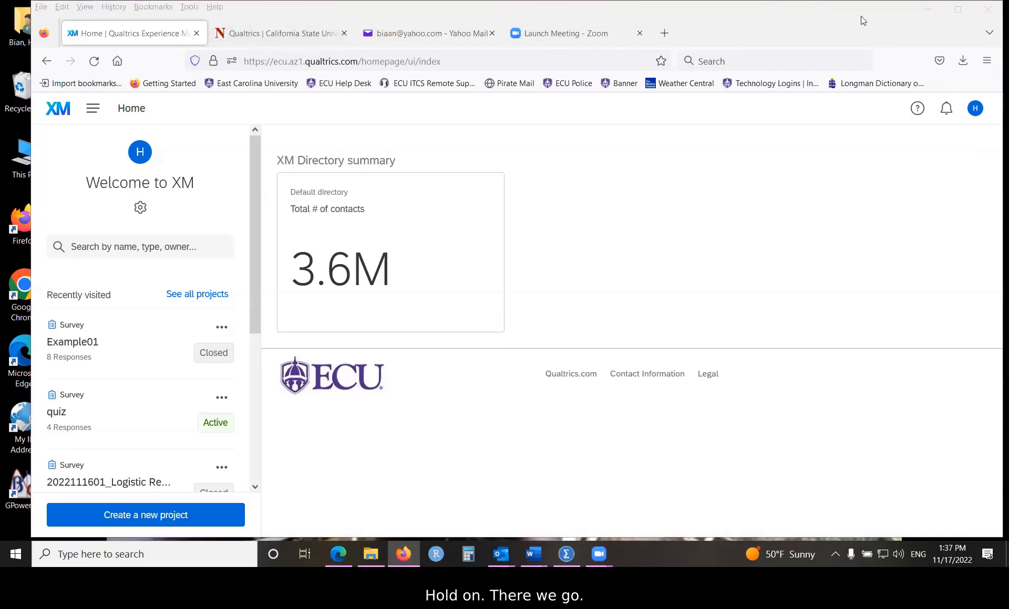
Step: Visit the CSUN tab and return, then scroll the Recently visited list down to Post-Survey Safer Injection
left_click(278, 33)
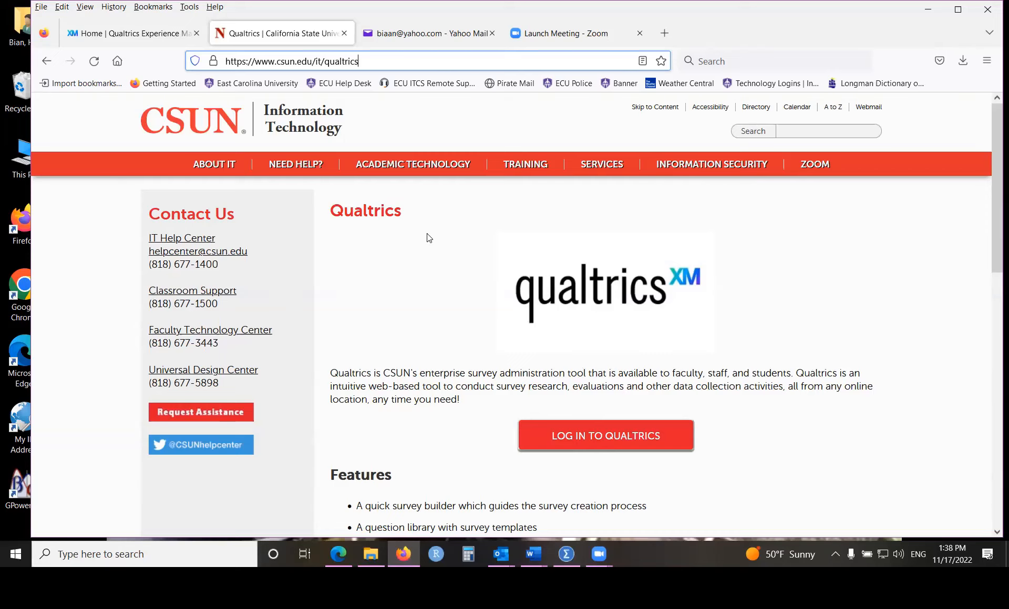
left_click(92, 35)
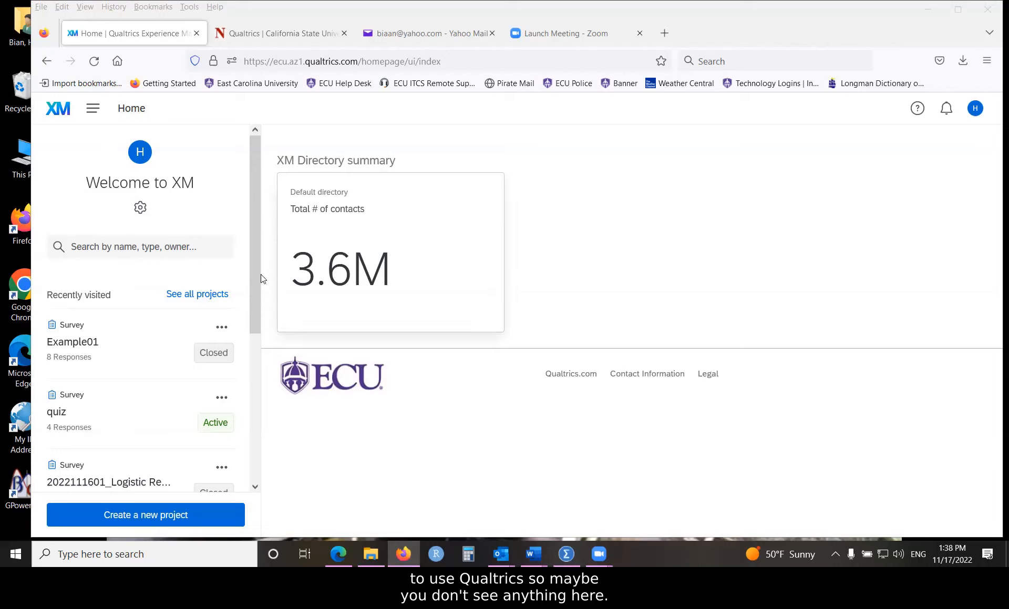
left_click_drag(257, 264, 255, 381)
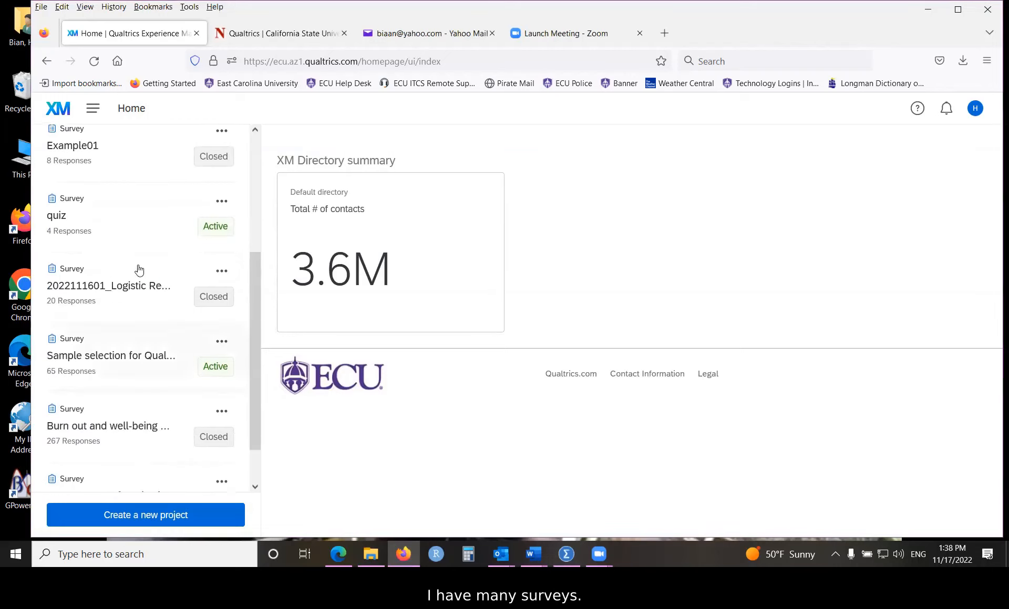
scroll(253, 397, "down", 2)
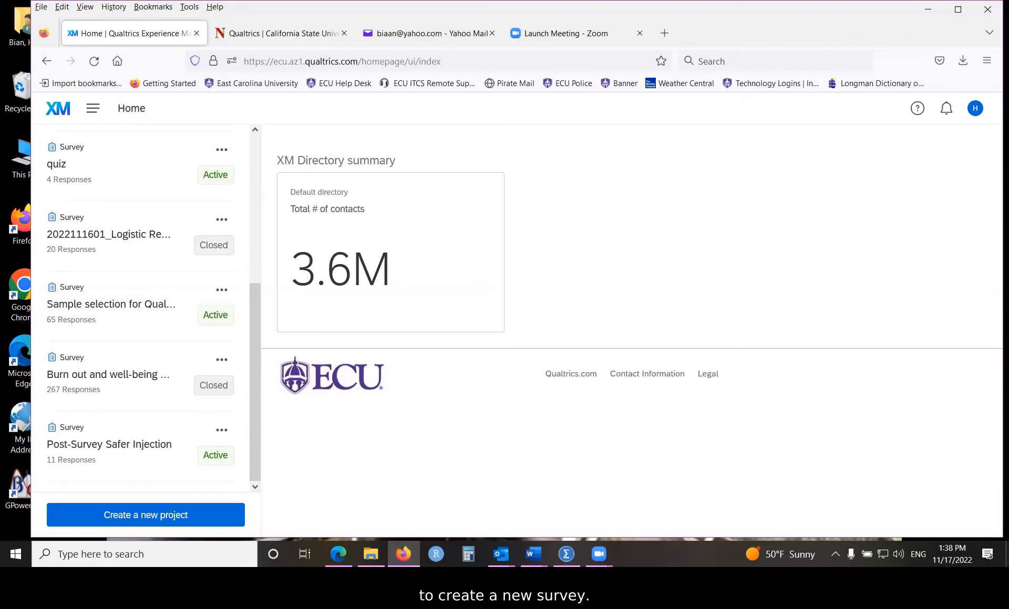
mouse_move(533, 554)
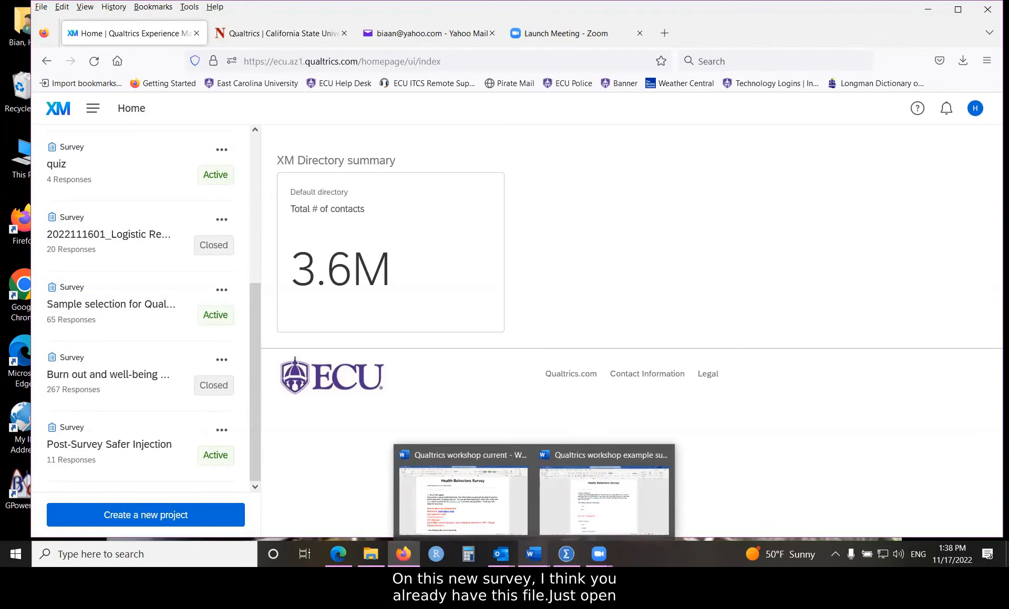
left_click(604, 489)
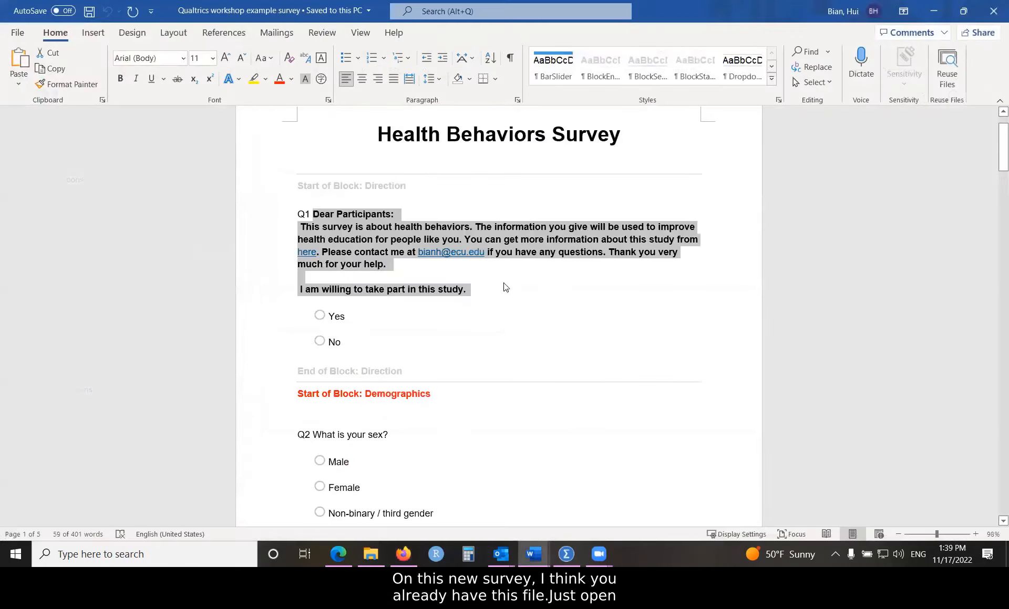
left_click(515, 293)
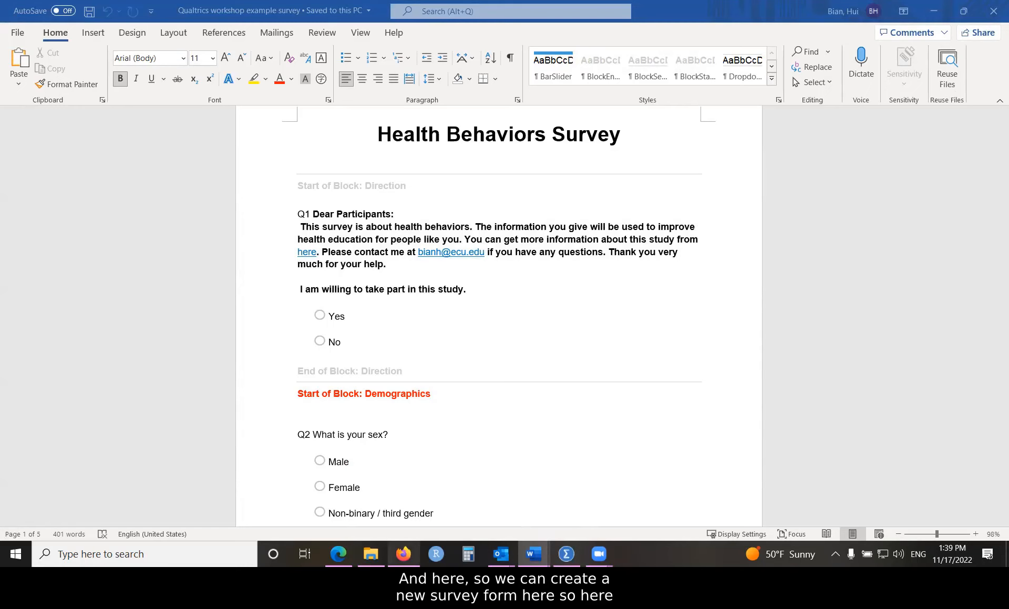
left_click(403, 554)
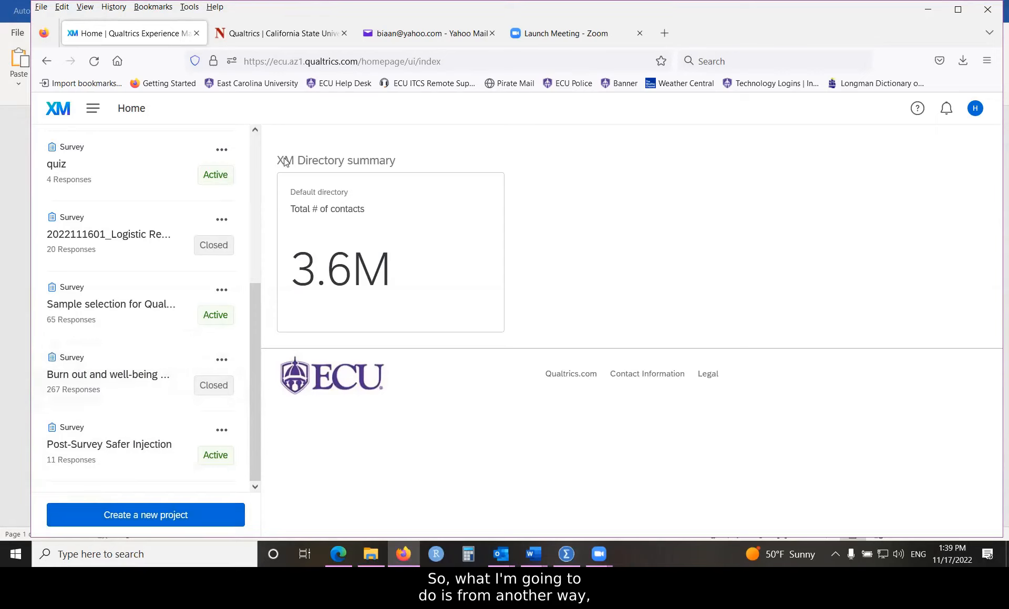
Step: Go to Projects from the Main Menu and start a new project with Create project
left_click(91, 110)
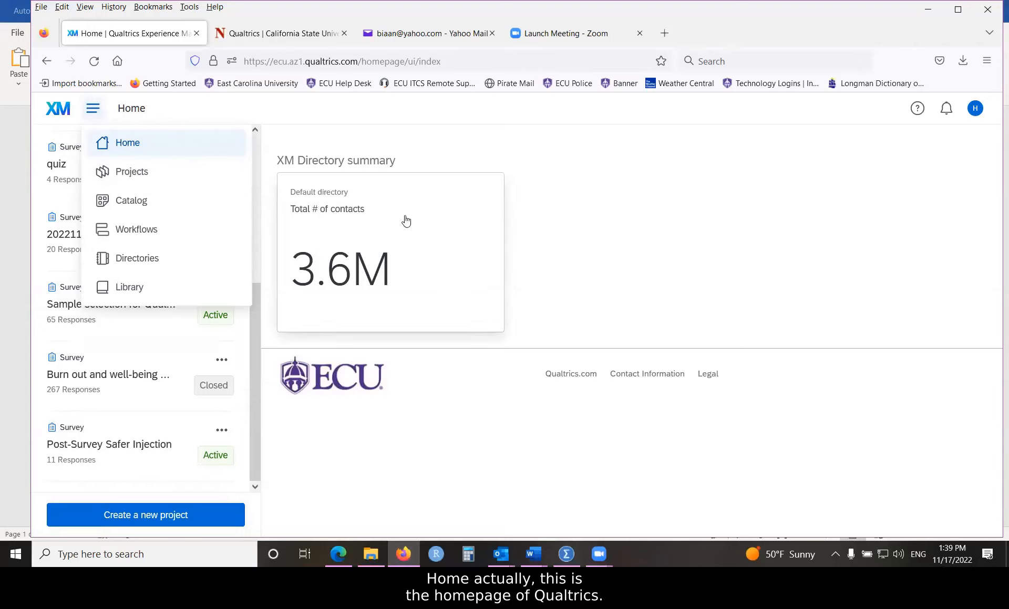
left_click(130, 177)
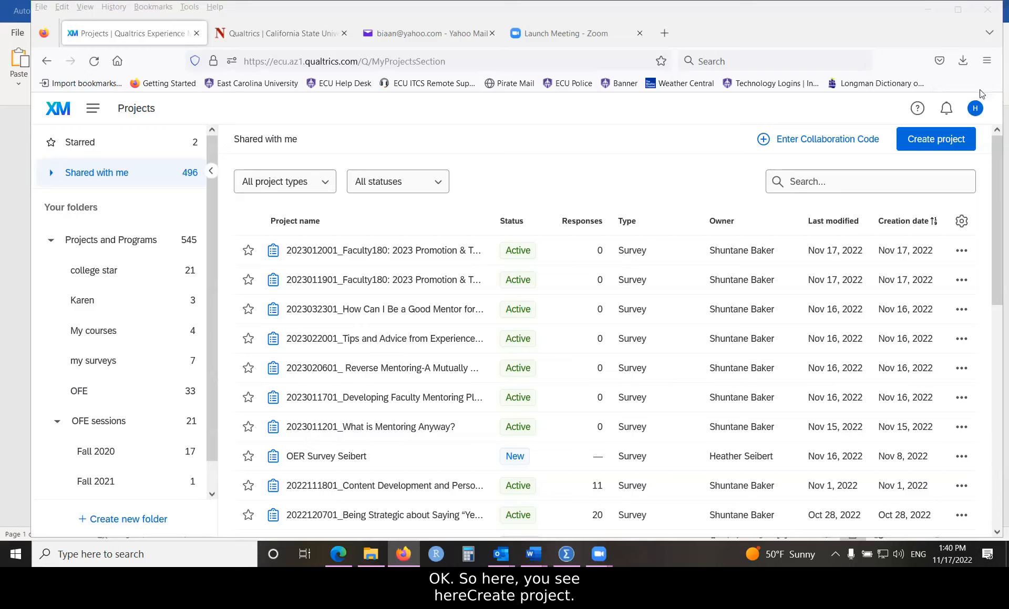
left_click(918, 138)
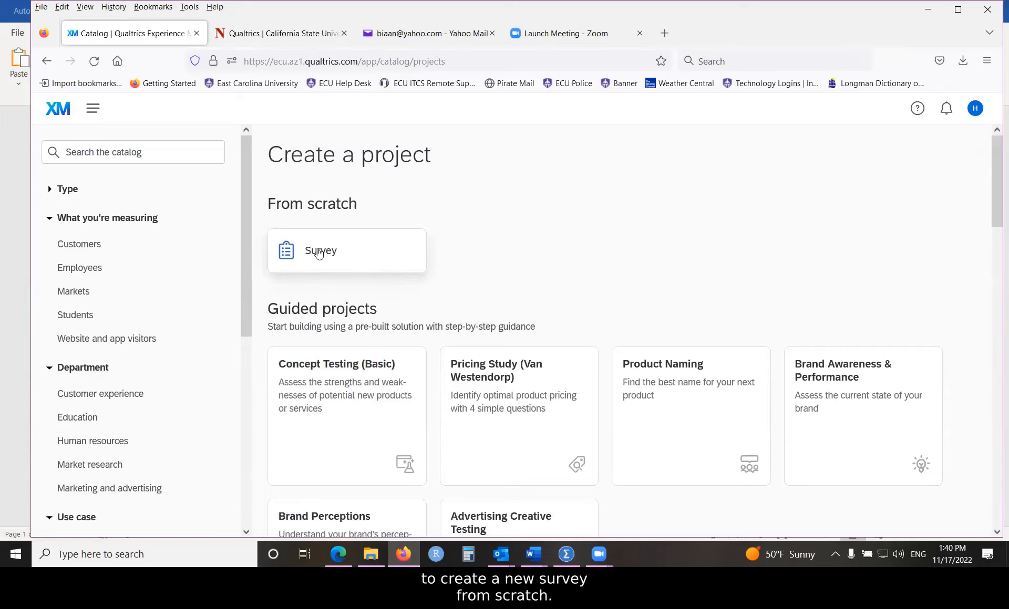
Step: Pick the Survey card under From scratch and choose Get started
left_click(378, 253)
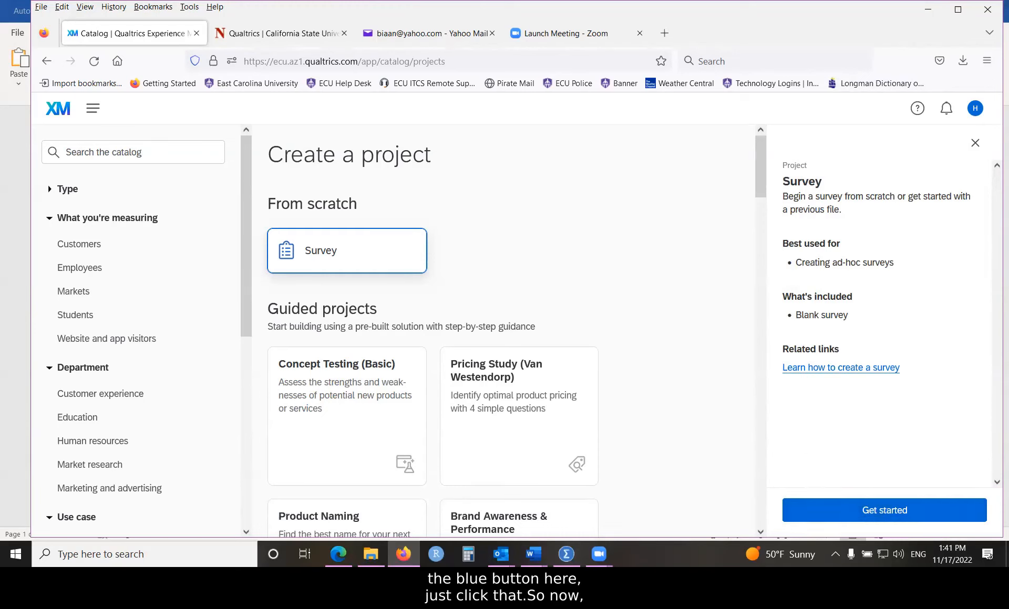
left_click(880, 512)
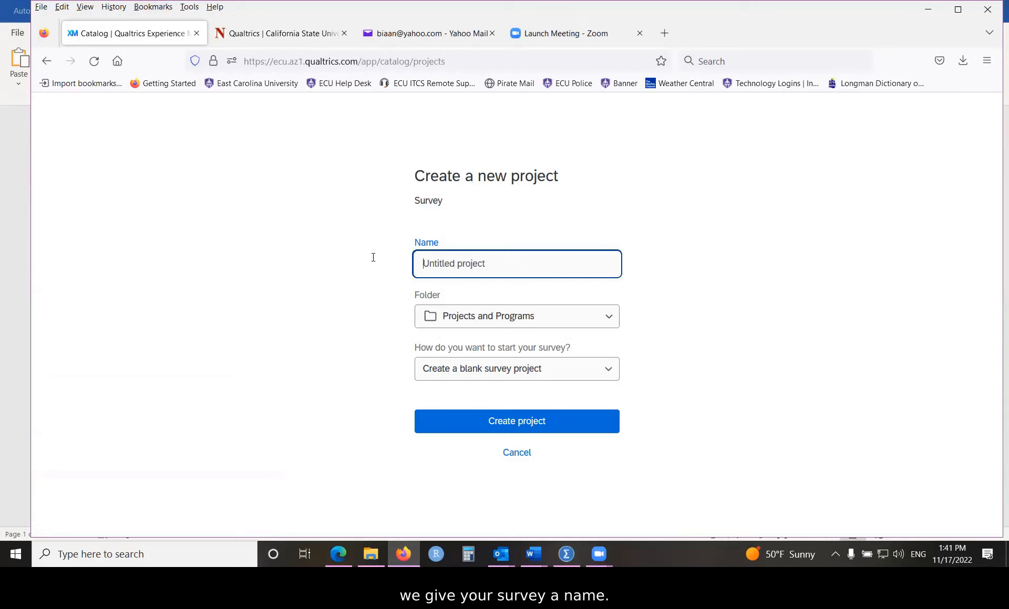
Step: Name the project 'Health survey', put it in My courses, and start as a blank survey project
type("H")
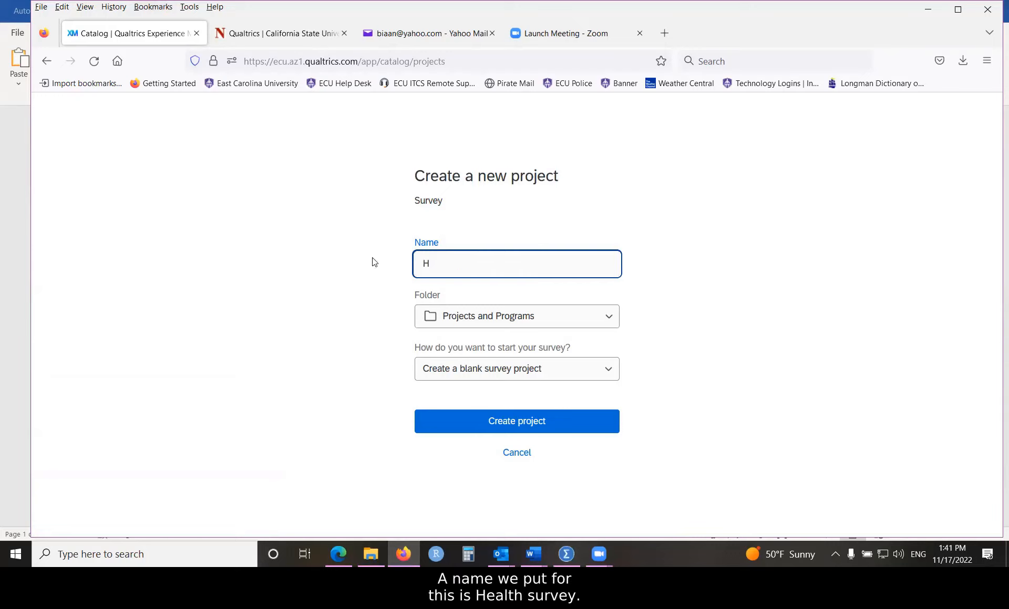
type("ealth survey")
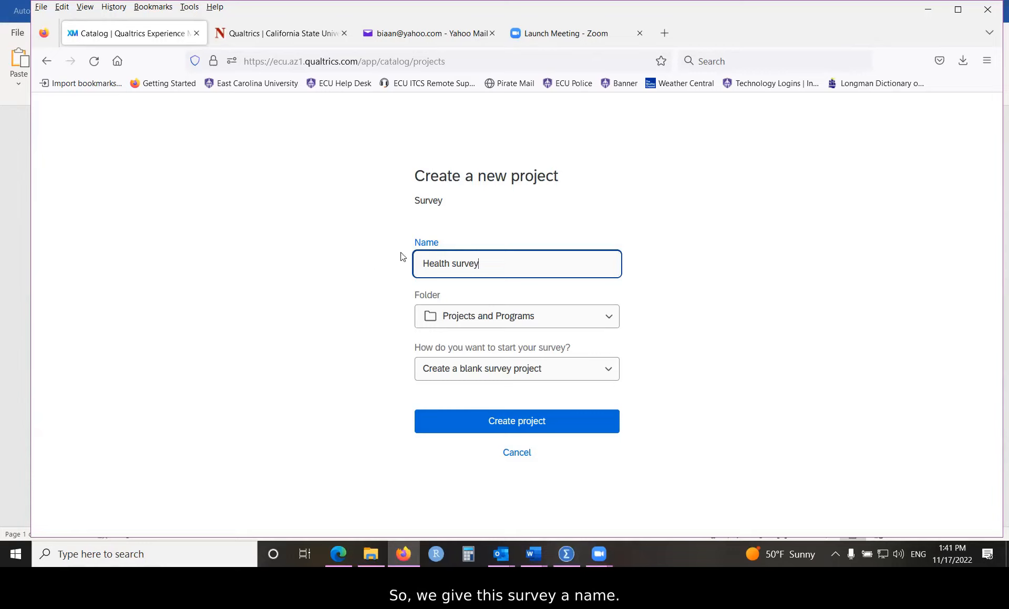
left_click(478, 99)
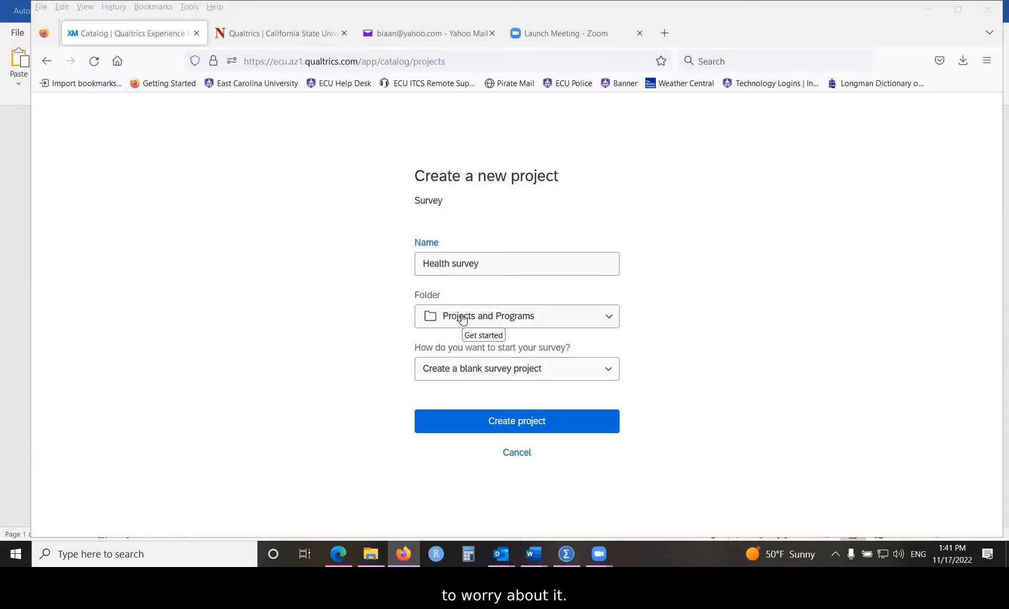
left_click(609, 318)
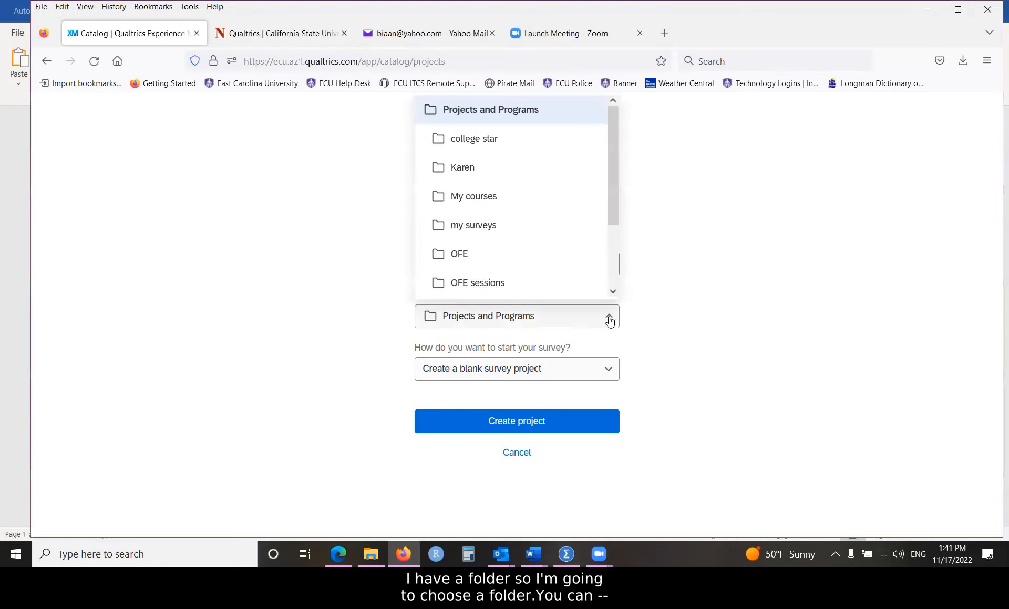
left_click(473, 198)
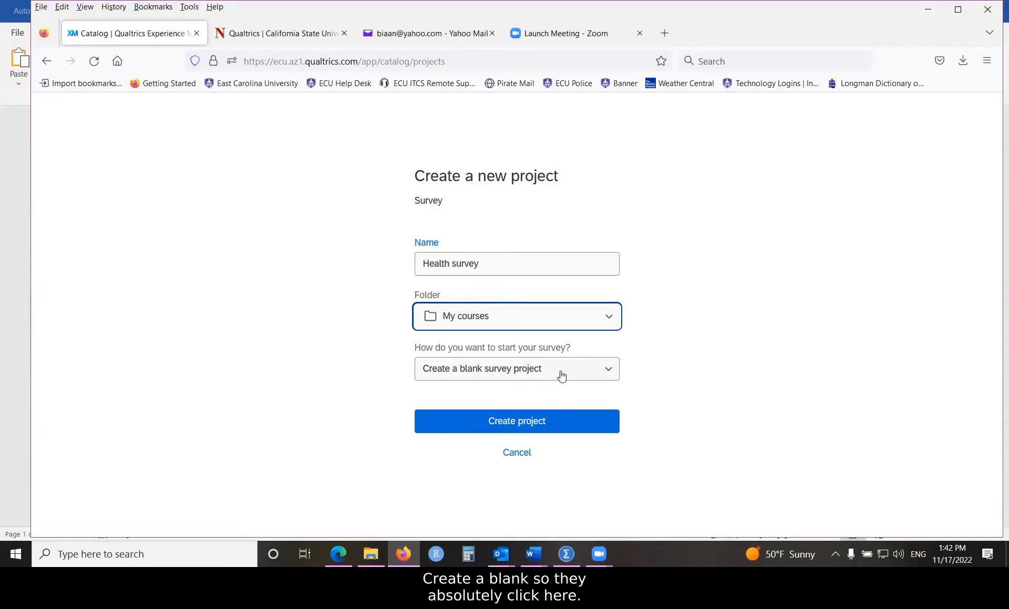
left_click(607, 368)
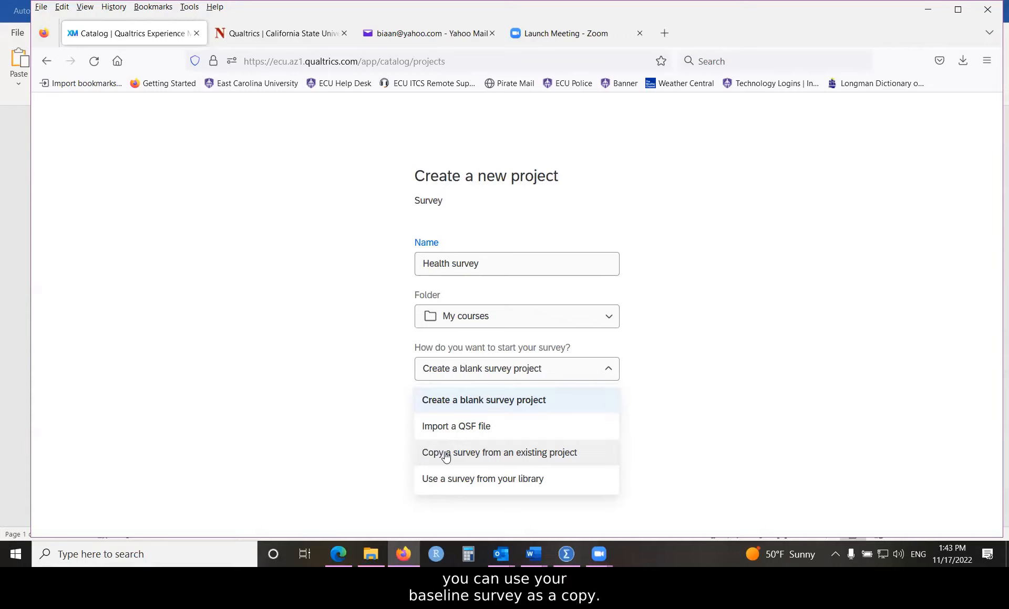
left_click(453, 402)
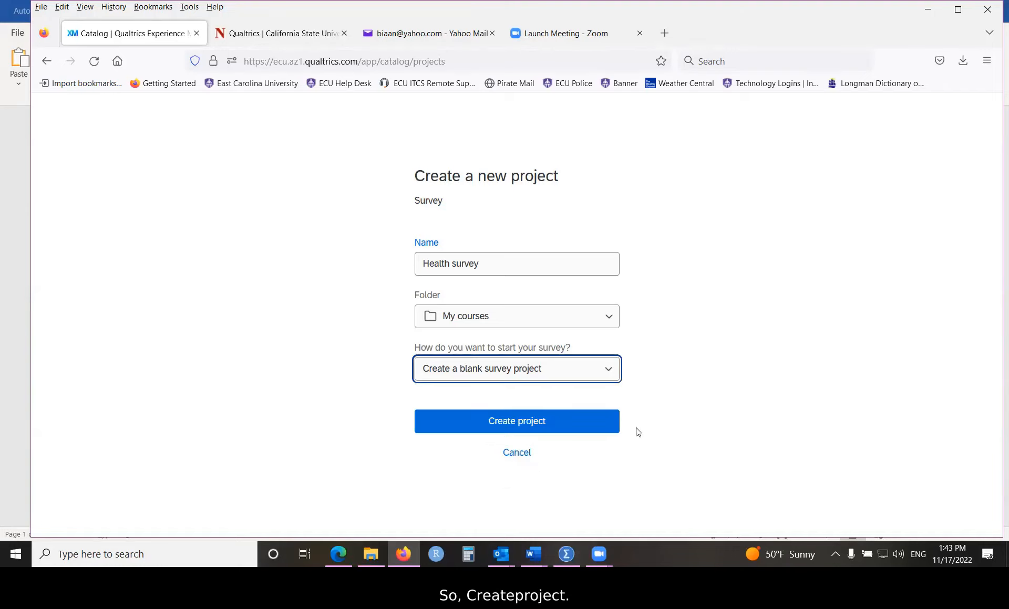
Step: Create the Health survey project and view its default block with the empty Q1
left_click(517, 428)
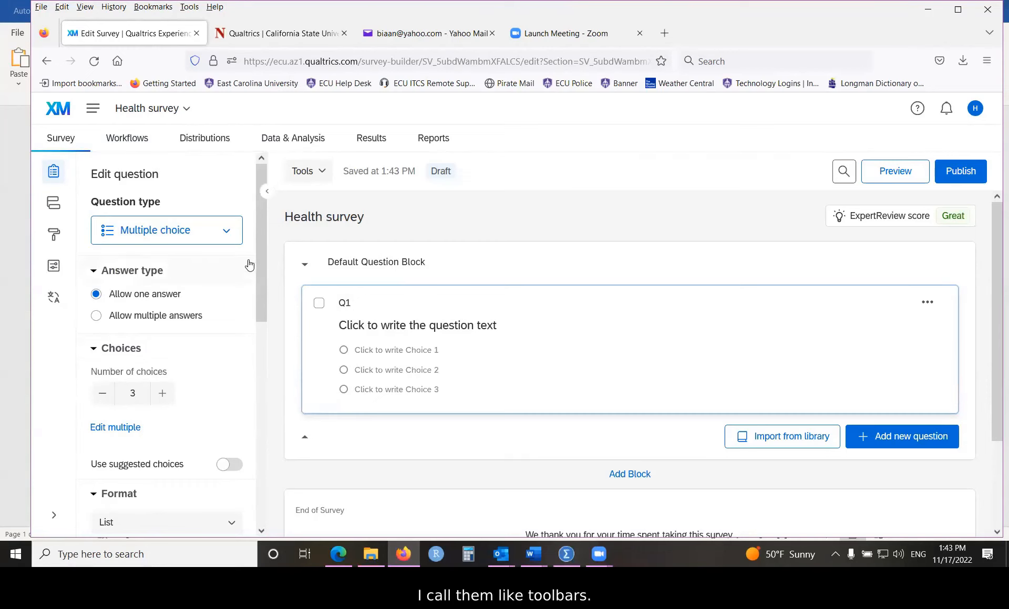
left_click_drag(259, 260, 235, 198)
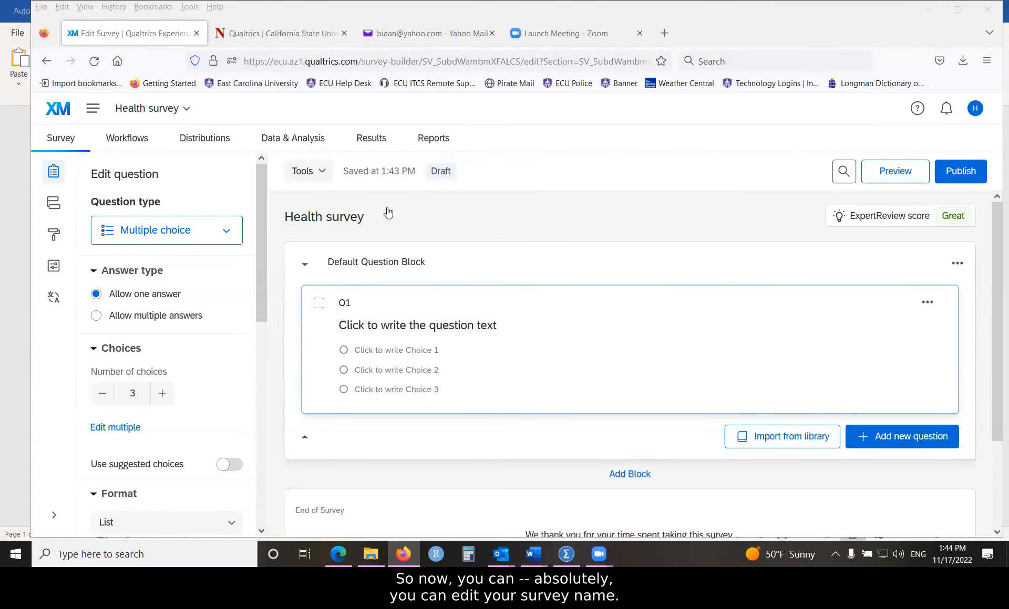
left_click(341, 217)
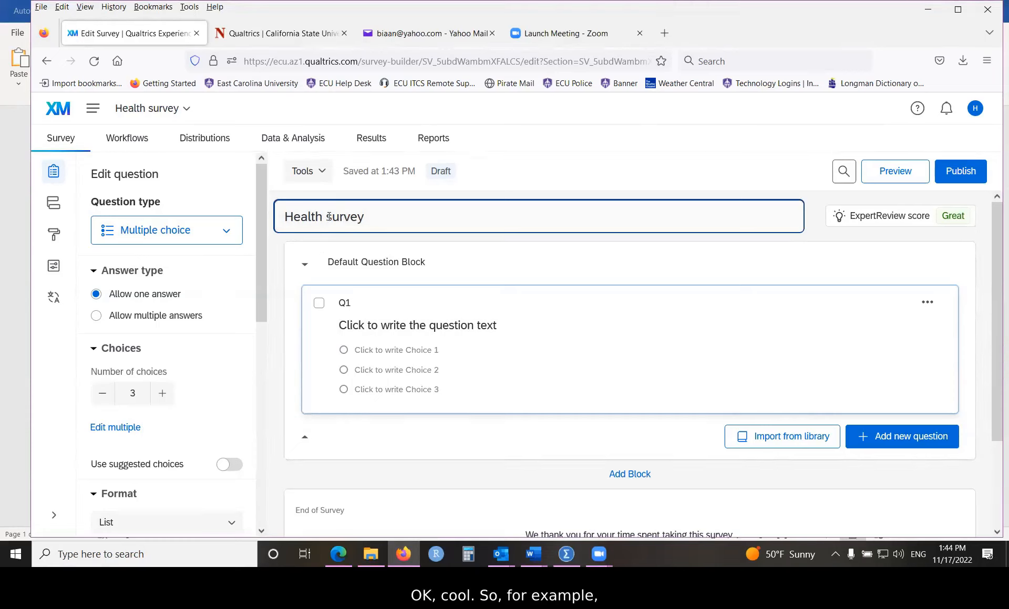
left_click_drag(327, 216, 333, 216)
type("S")
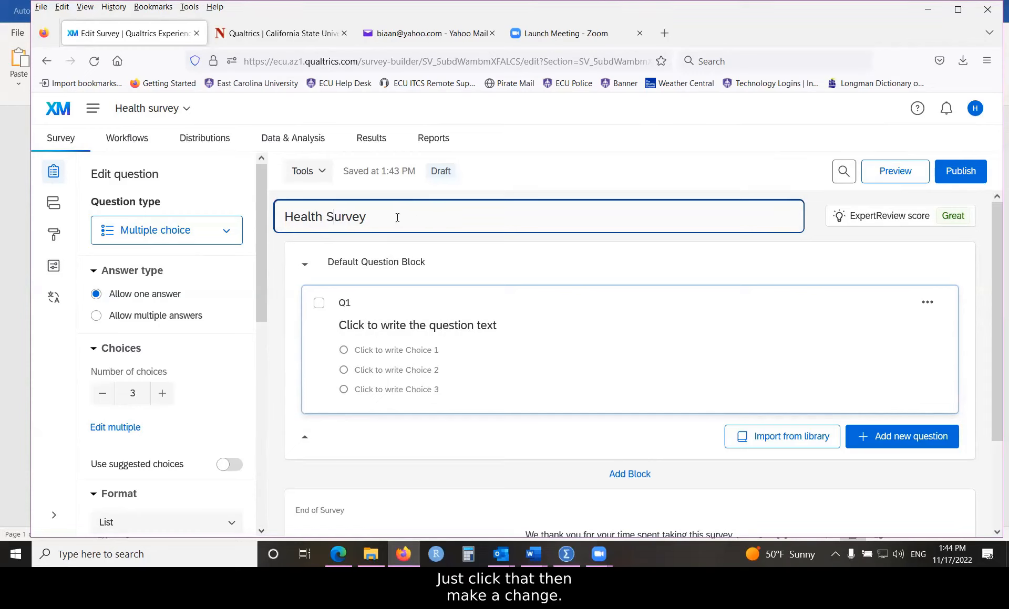
left_click(391, 267)
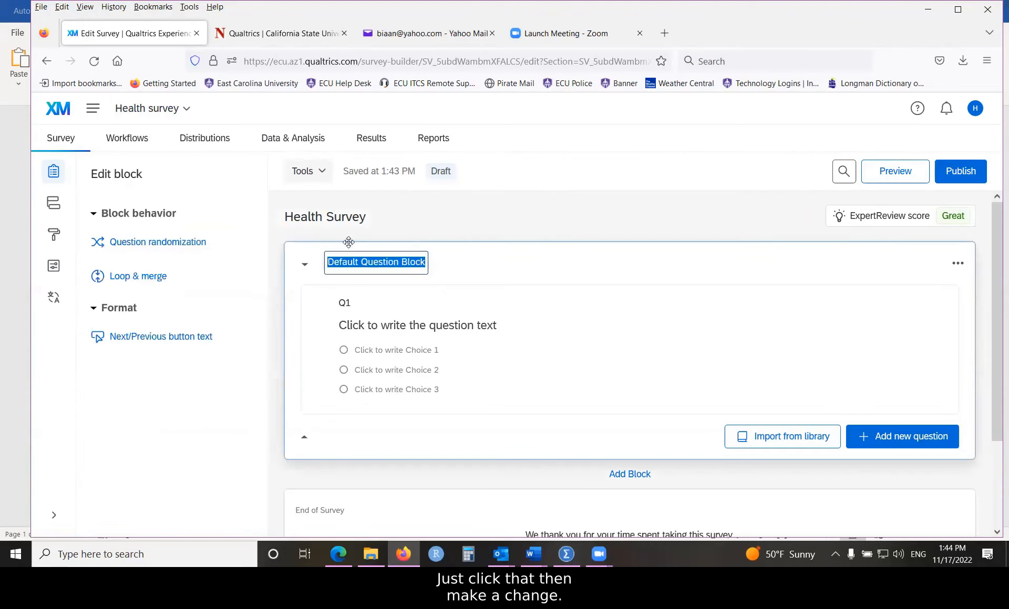
left_click(338, 216)
left_click_drag(383, 216, 279, 212)
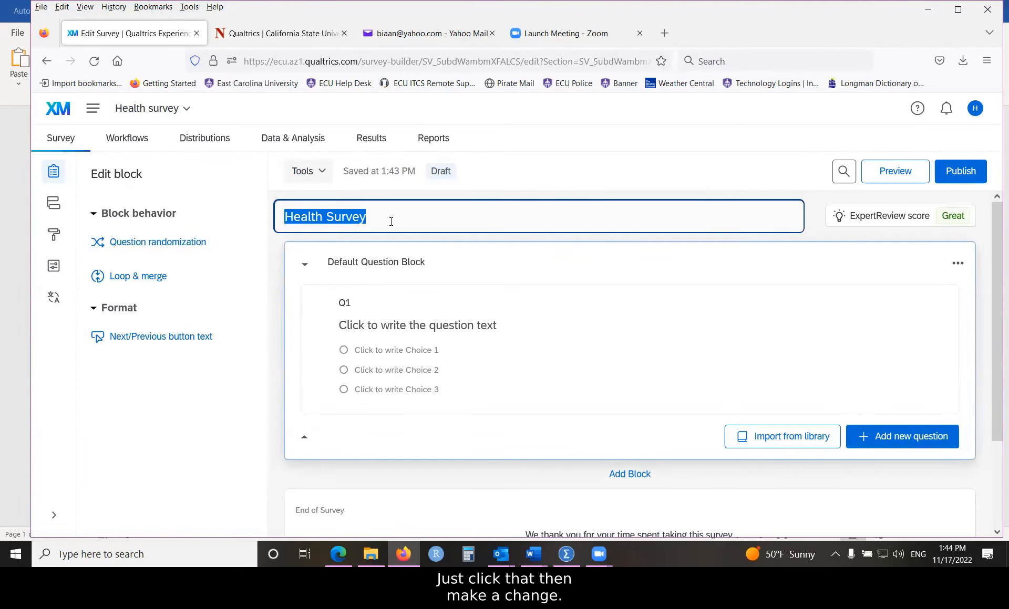
Step: Rename the Default Question Block to 'Direction' and commit the new name
left_click(391, 267)
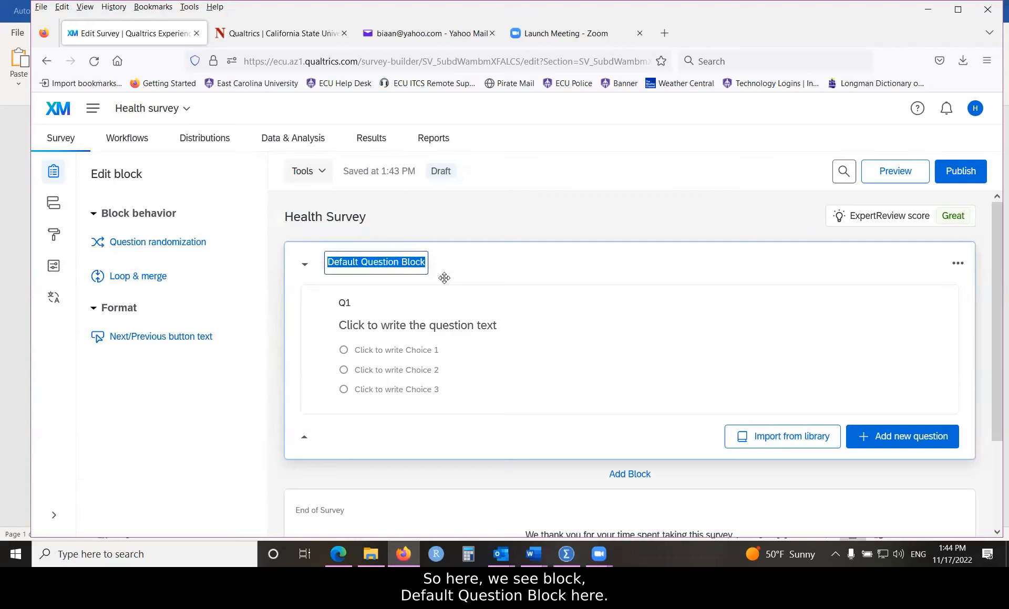
left_click(439, 263)
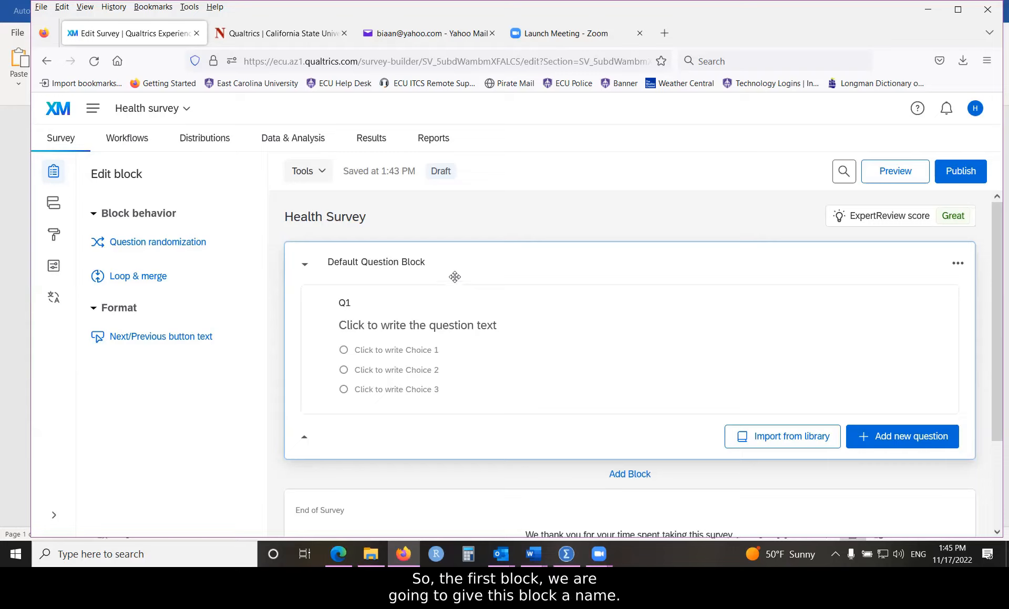
left_click(376, 263)
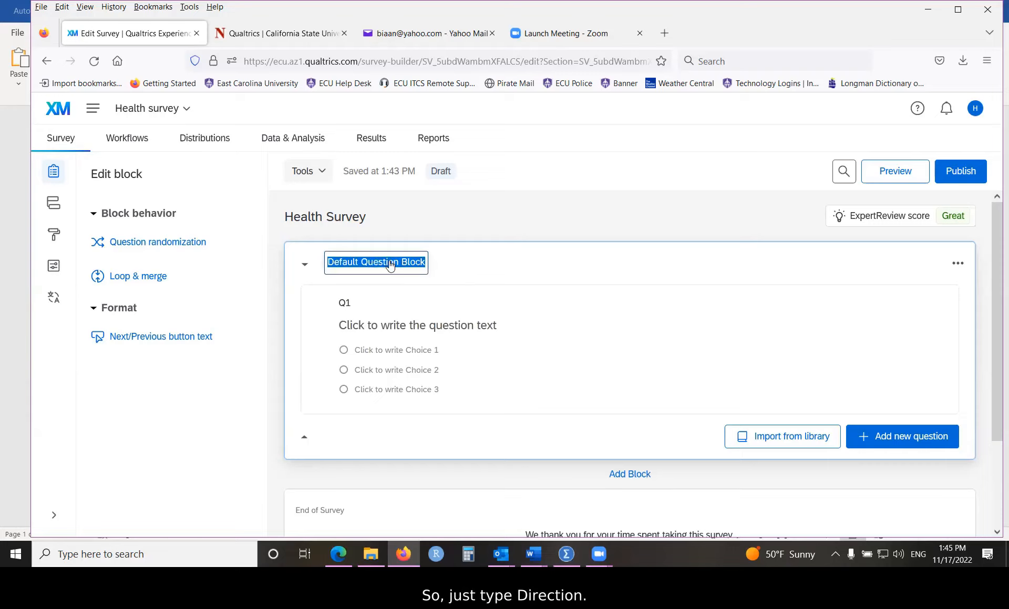
type("Direction")
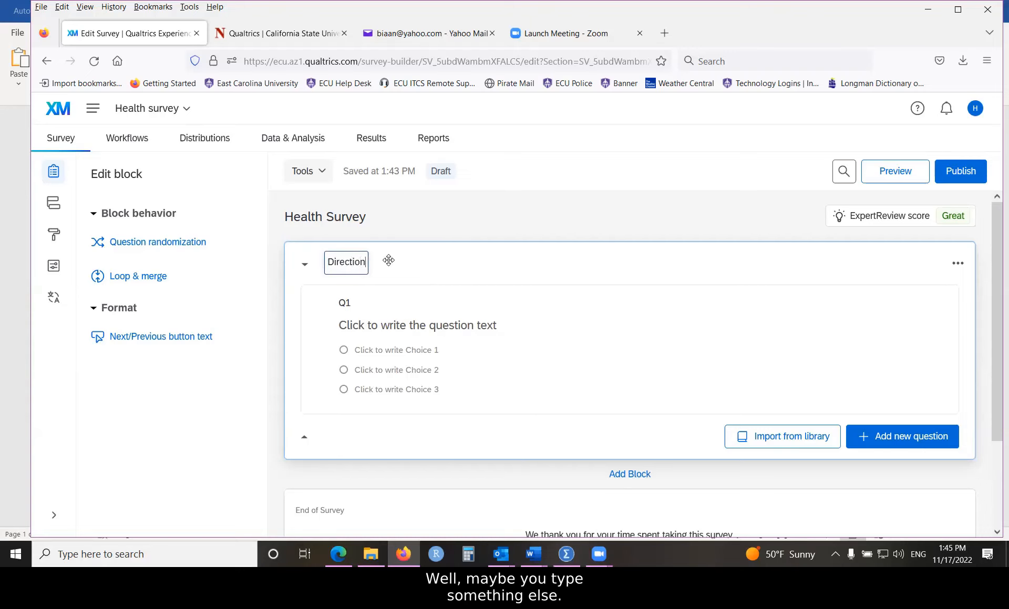
left_click(425, 328)
left_click(461, 371)
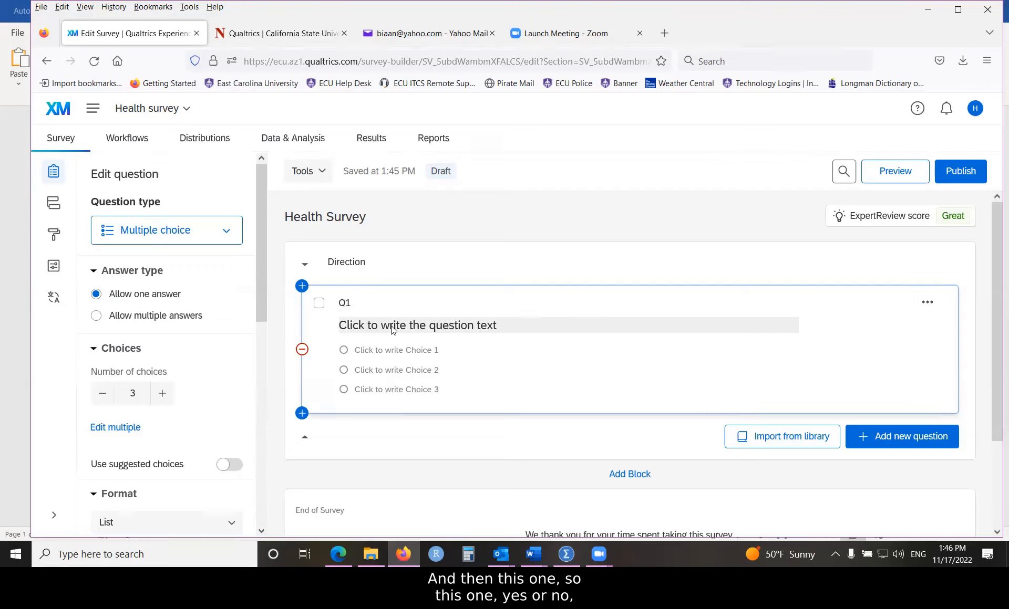
left_click(534, 554)
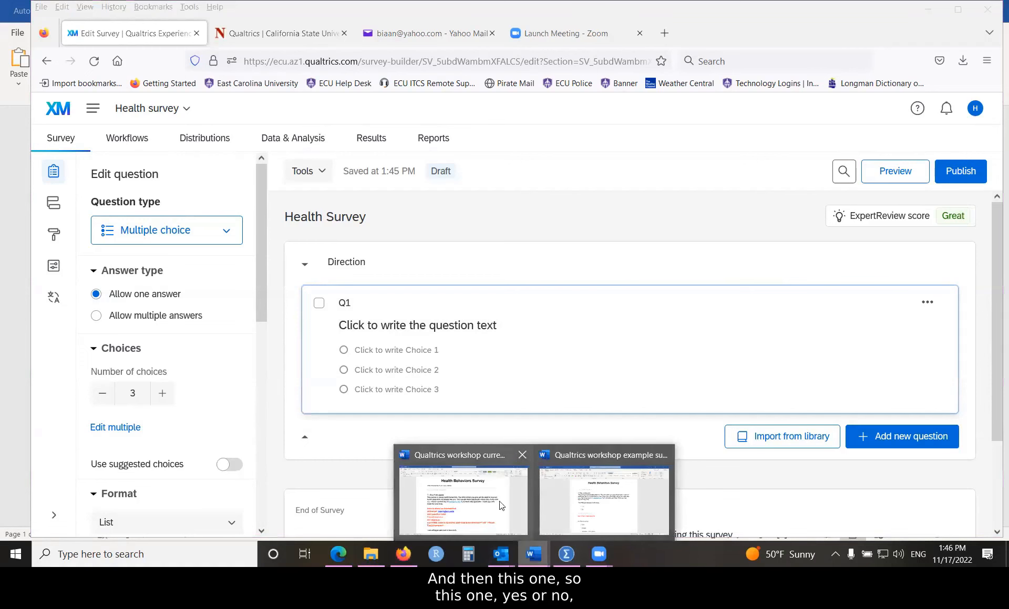
Step: In the Word example survey, copy the consent text from 'Dear Participants:' to 'I am willing to take part in this study.'
left_click(586, 509)
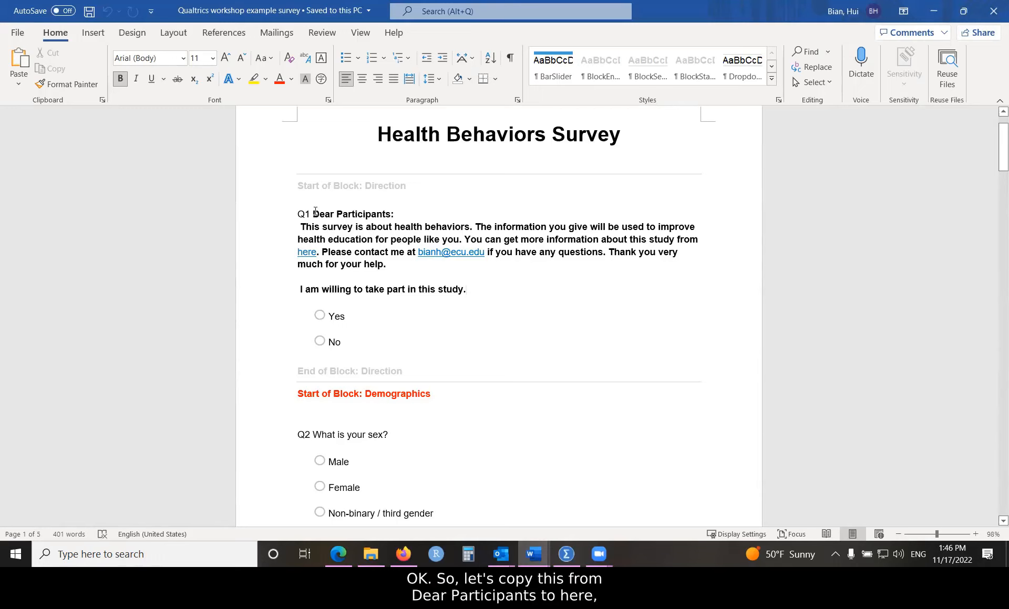
left_click_drag(322, 212, 477, 293)
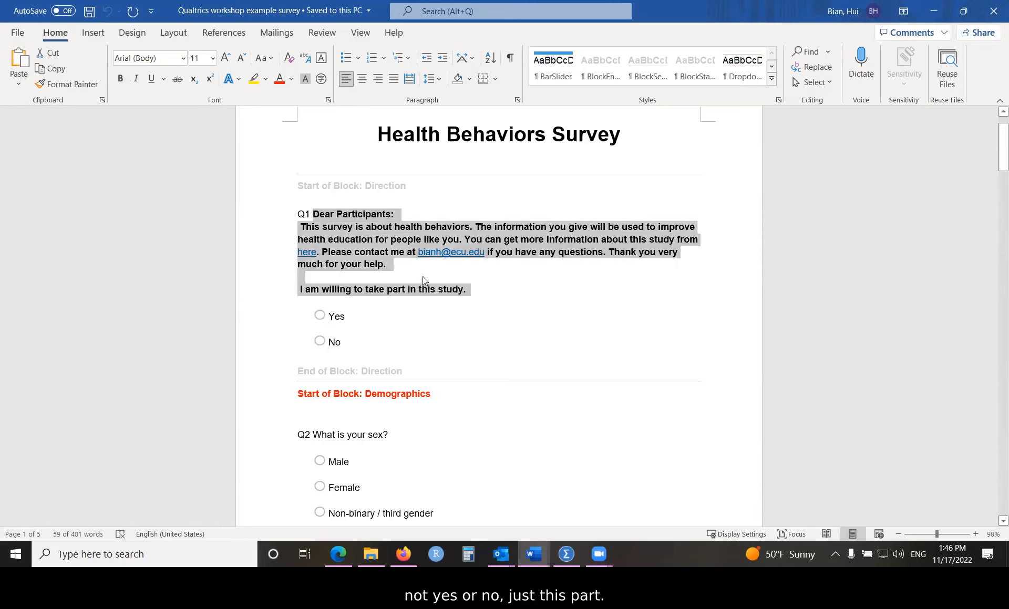
right_click(351, 235)
left_click(382, 260)
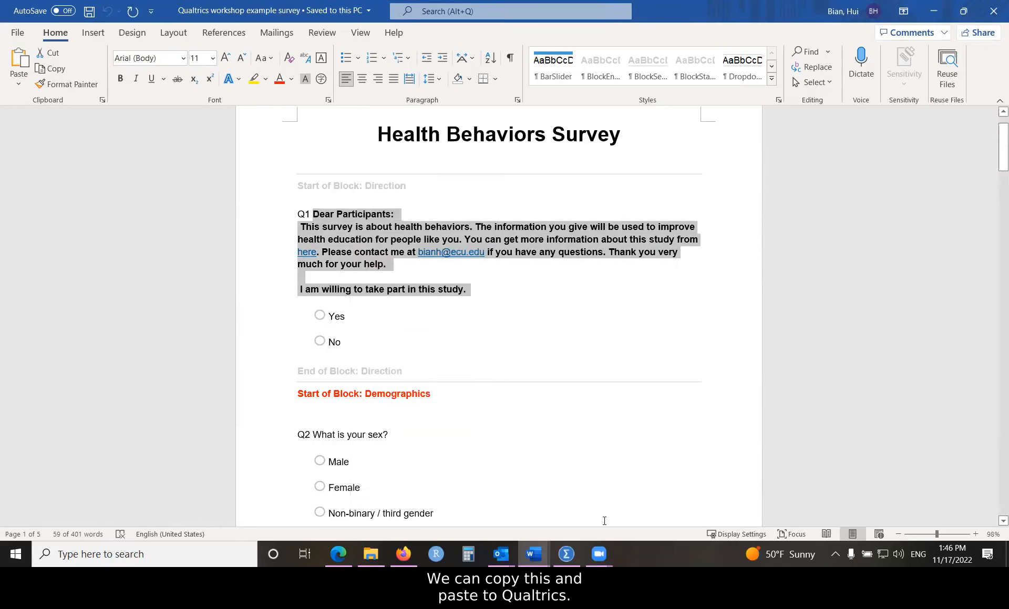
left_click(403, 554)
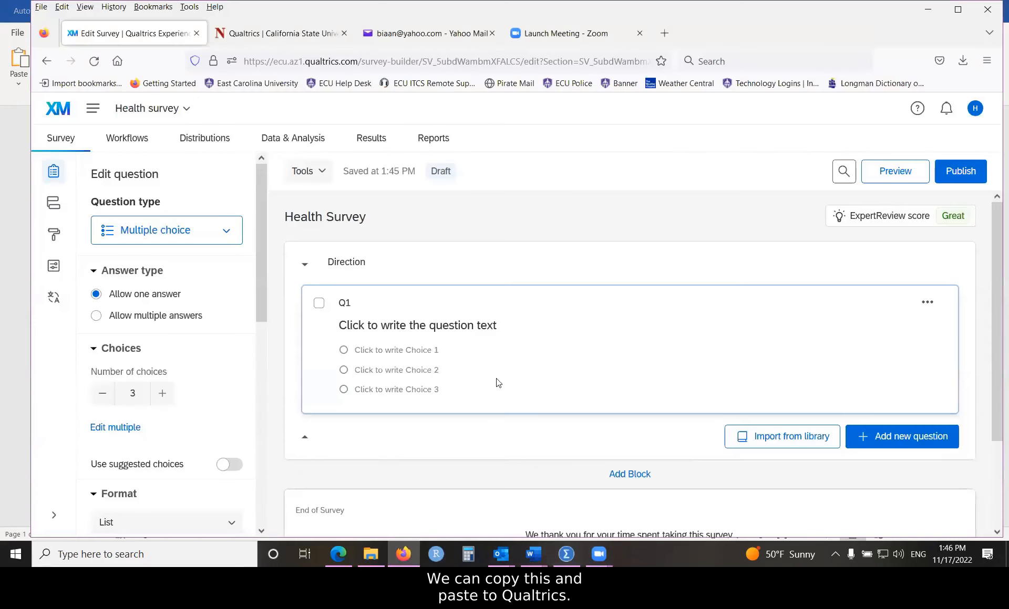
Step: Paste the copied consent text into Q1's question text
left_click(417, 325)
right_click(419, 325)
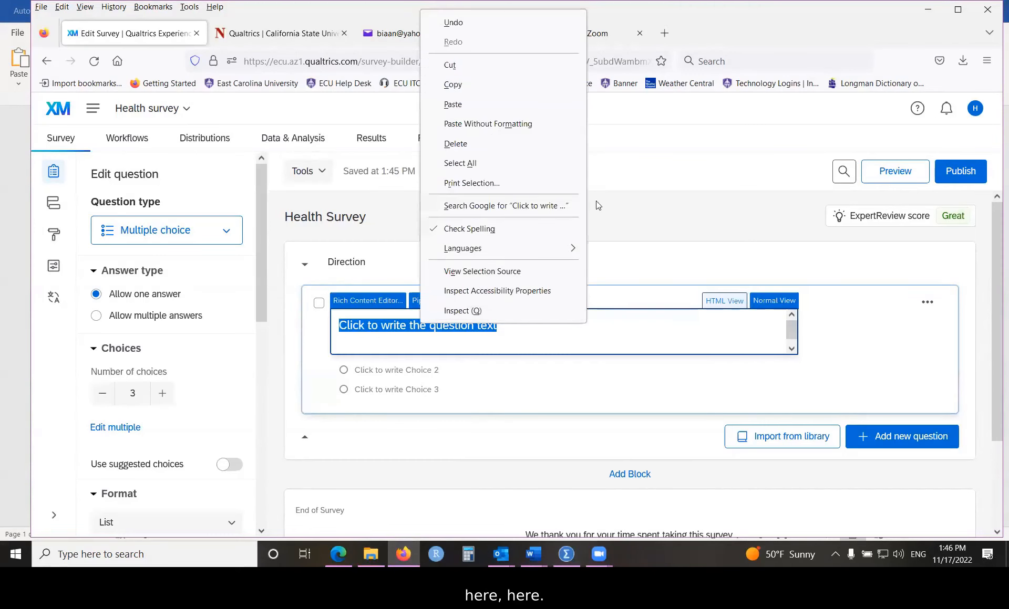
left_click(455, 104)
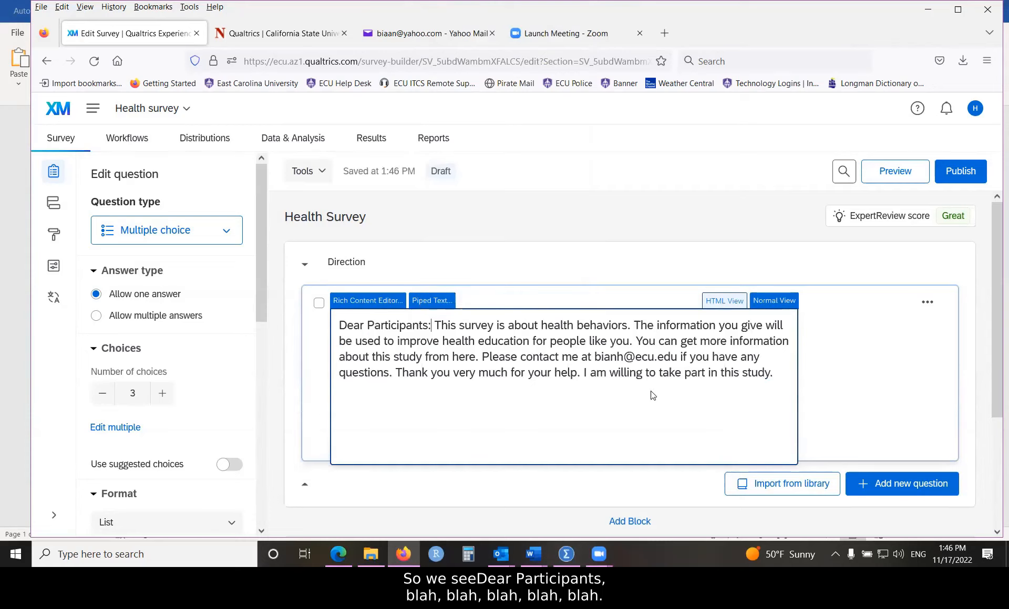
Step: Add line breaks so 'This survey' and 'I am willing' each start on their own lines
left_click(436, 326)
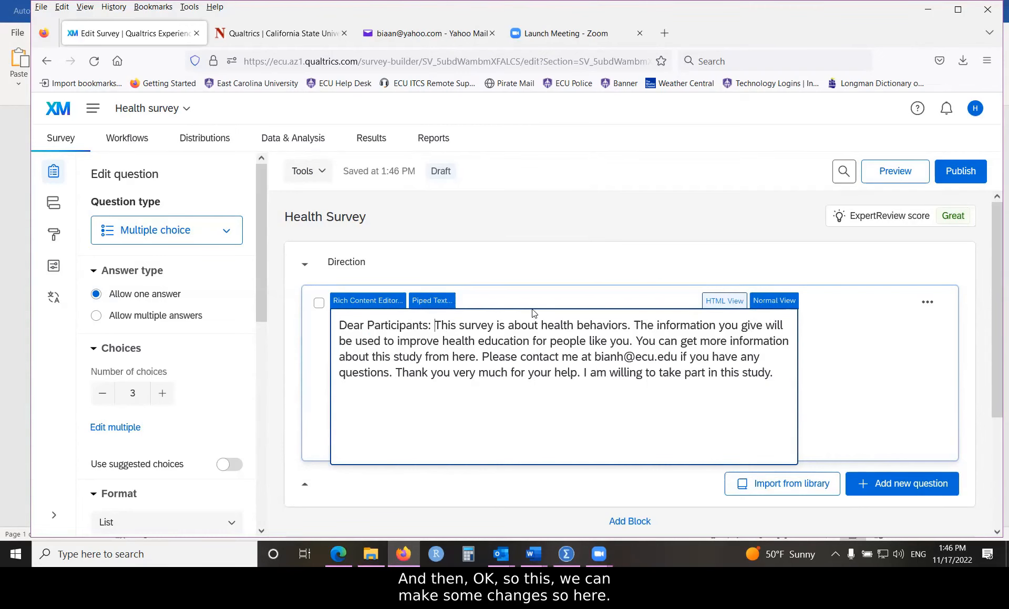
key("Return")
key("Return")
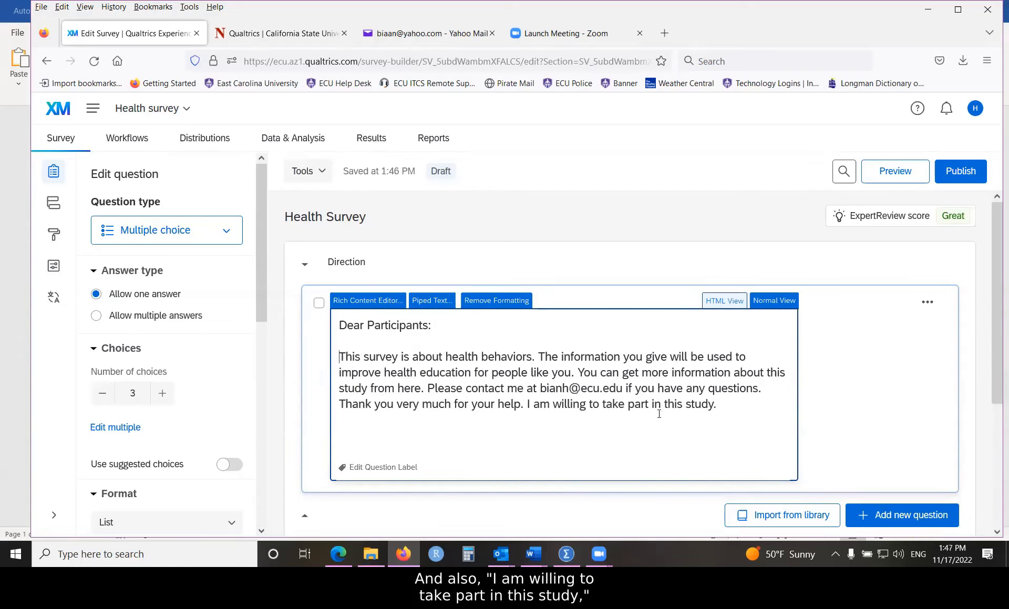
left_click(528, 404)
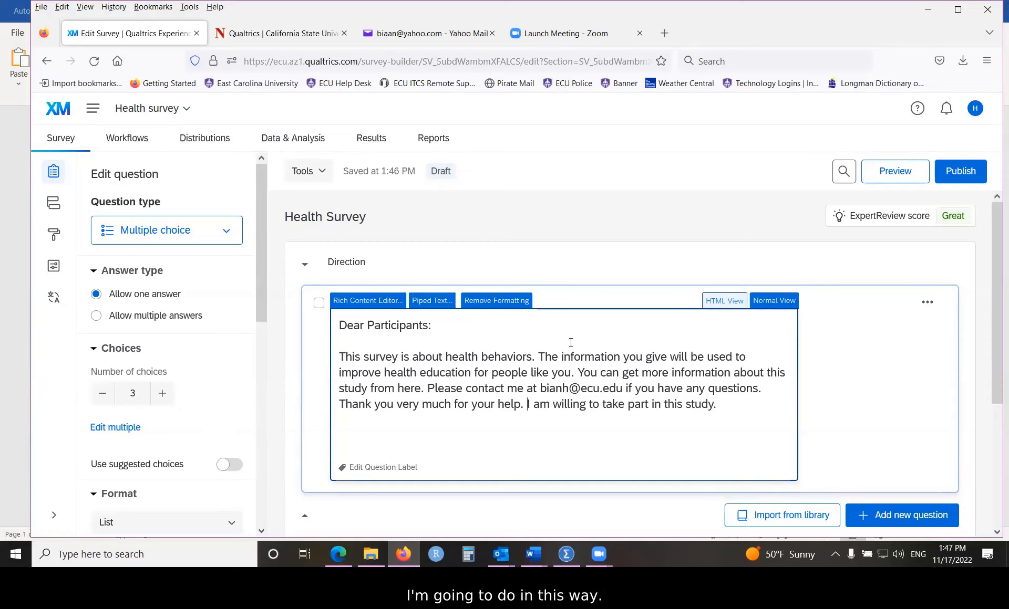
key("Return")
key("Return")
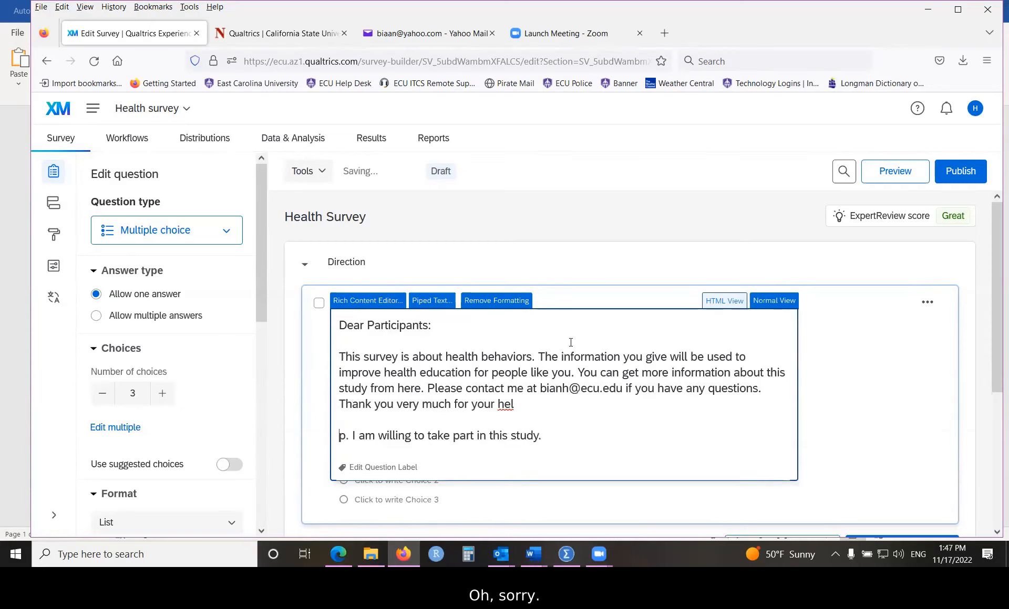
key("BackSpace")
key("BackSpace")
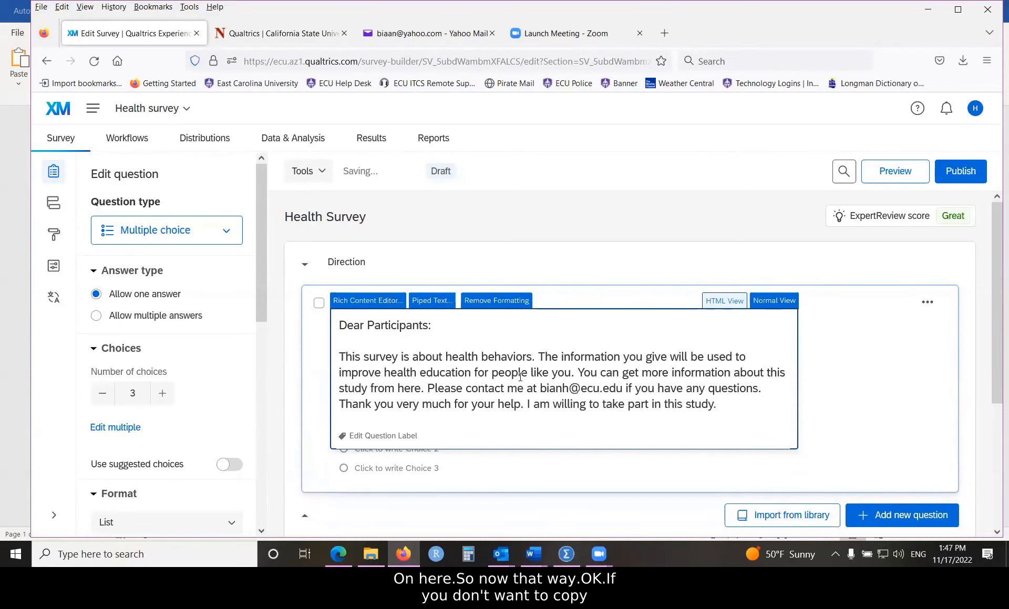
key("Return")
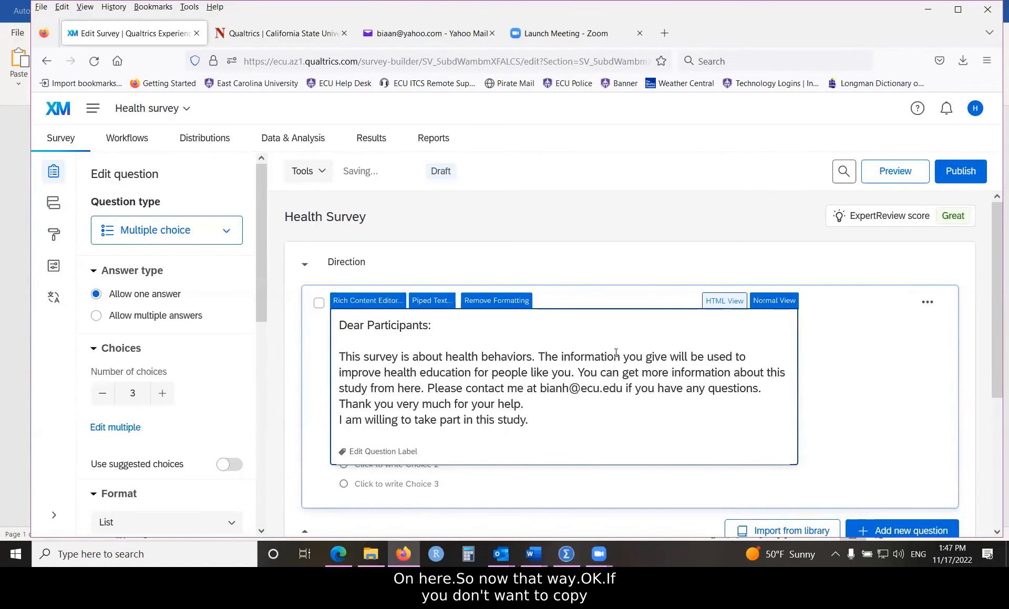
key("Return")
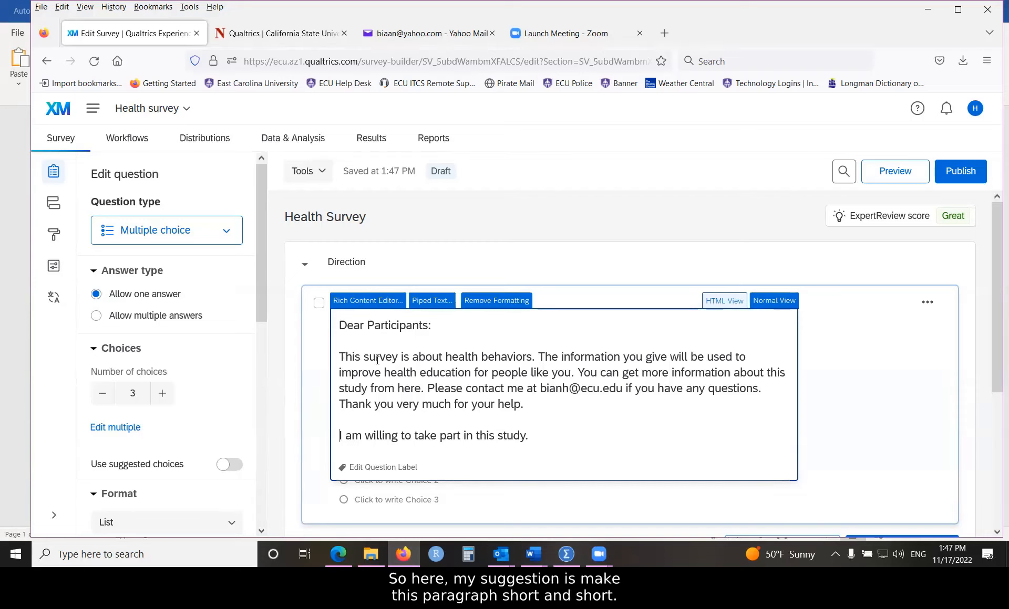
left_click_drag(339, 356, 471, 357)
left_click_drag(572, 401, 581, 411)
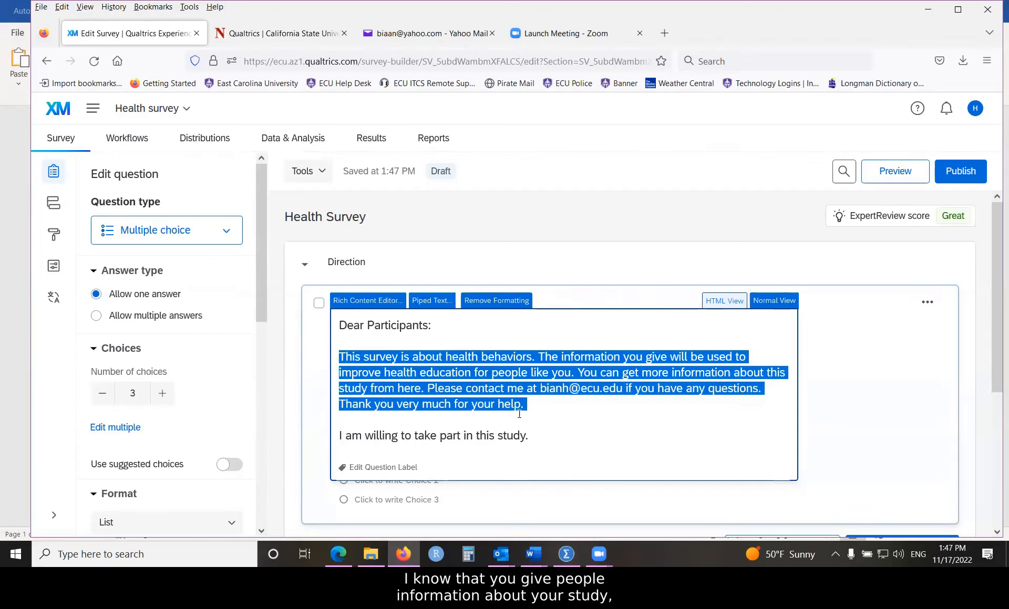
left_click(560, 417)
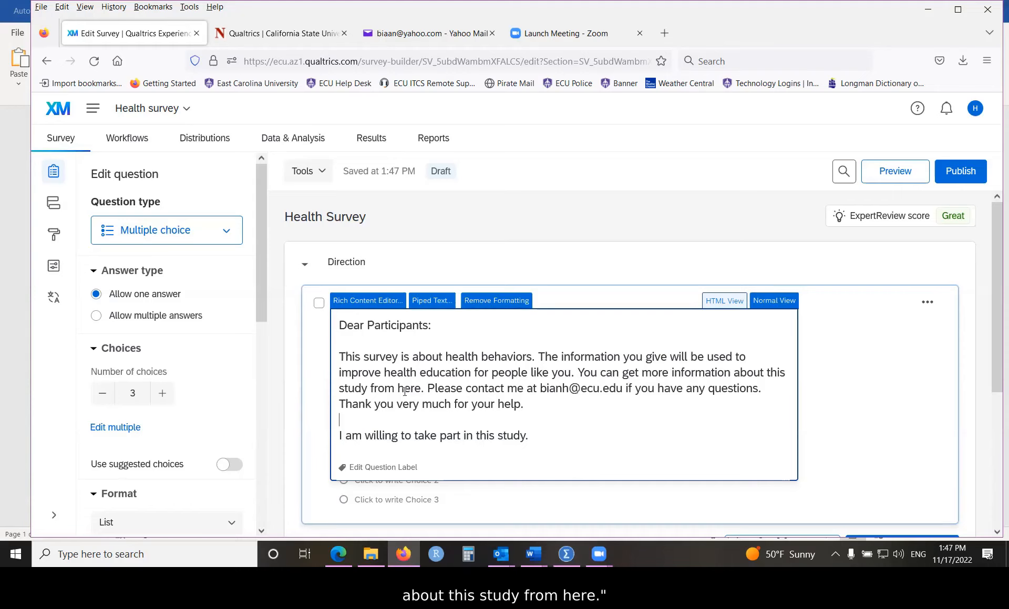
left_click_drag(398, 388, 421, 389)
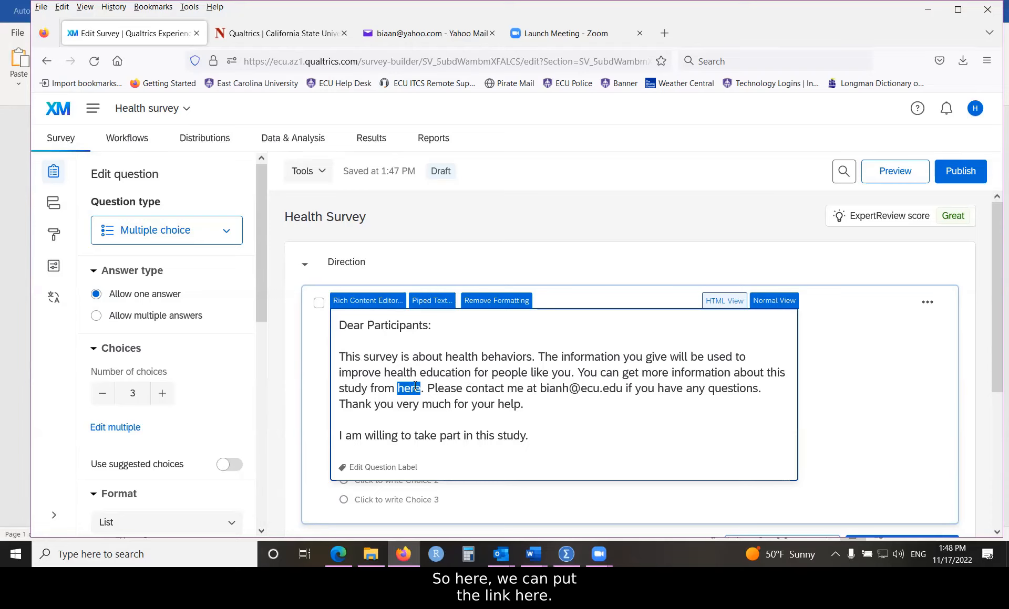
left_click(484, 388)
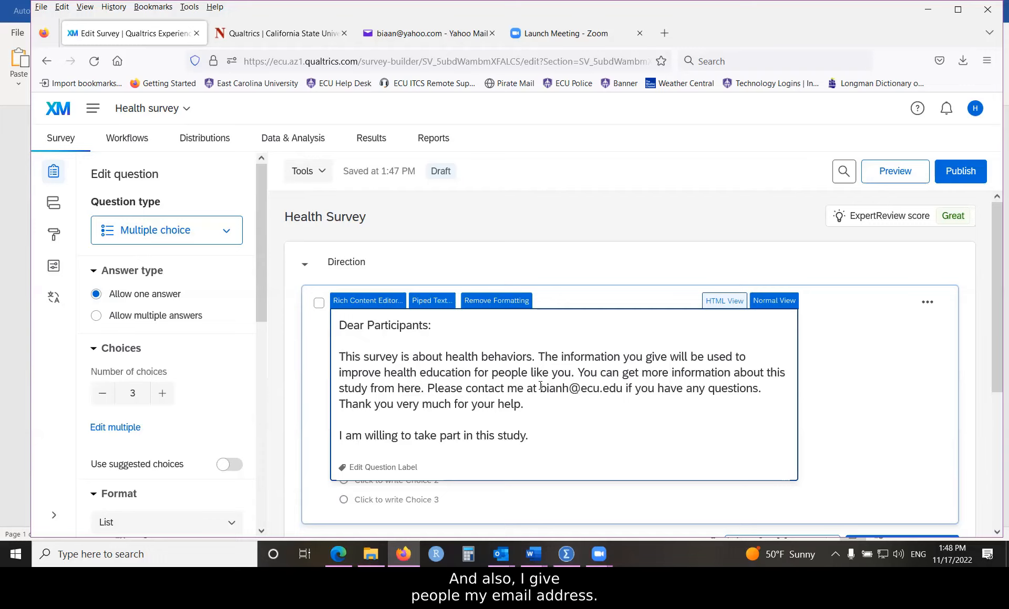
left_click_drag(540, 388, 622, 387)
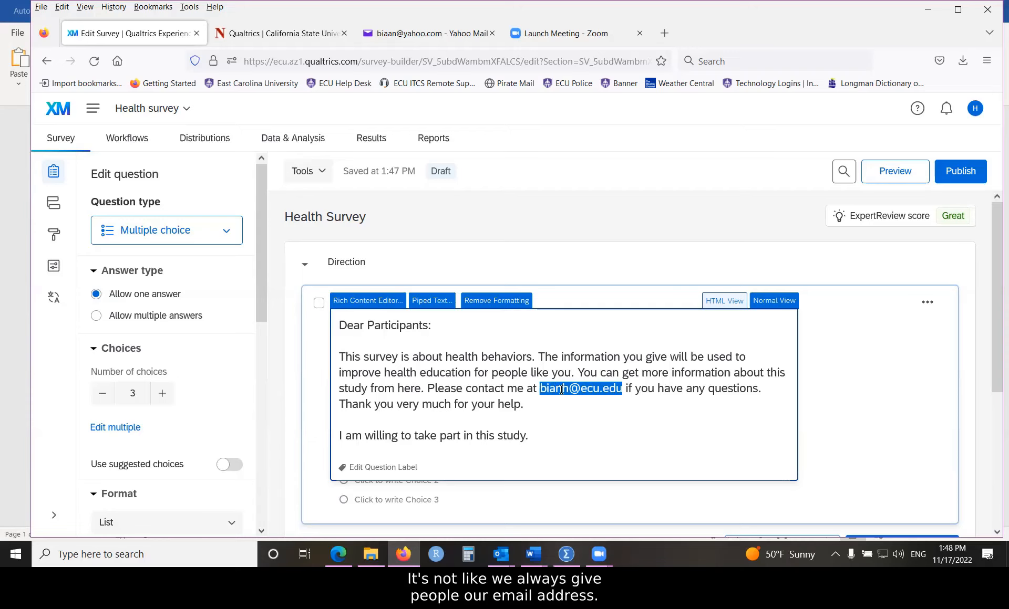
left_click(433, 357)
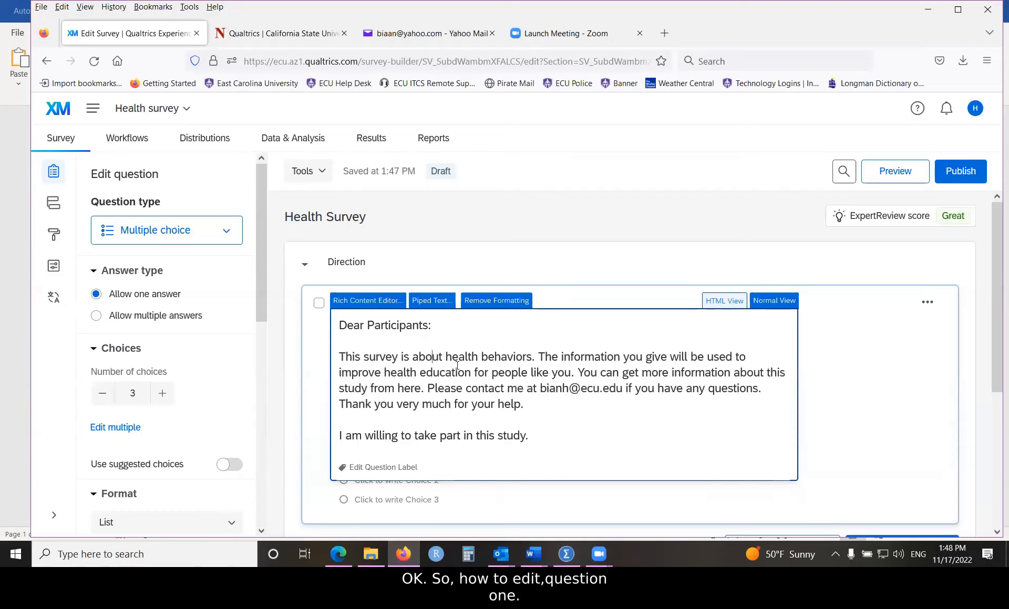
Step: In the Rich Content Editor, select all of Q1's consent text and set it to 14pt
left_click(360, 305)
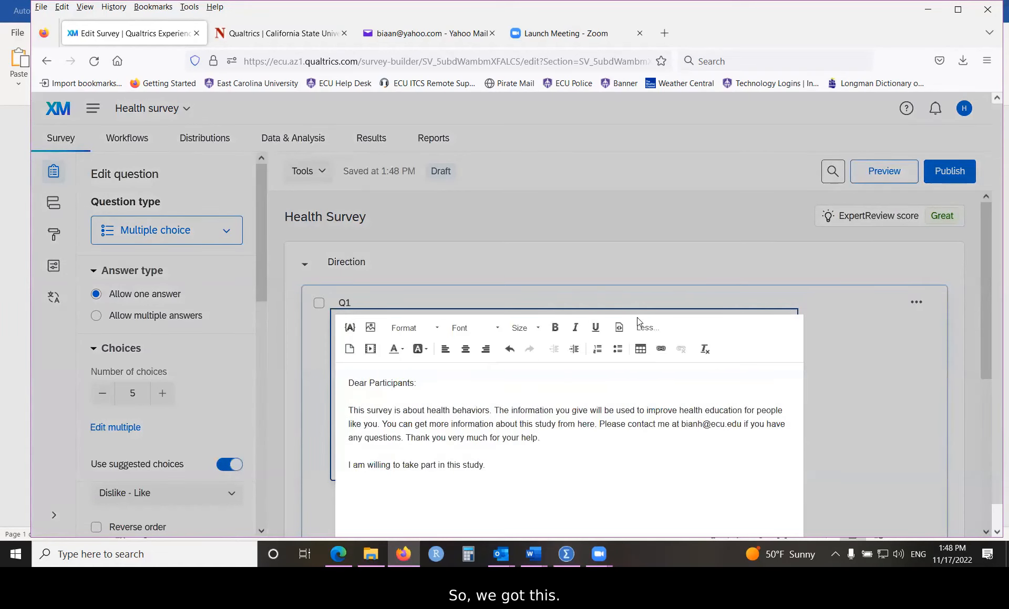
scroll(794, 370, "down", 1)
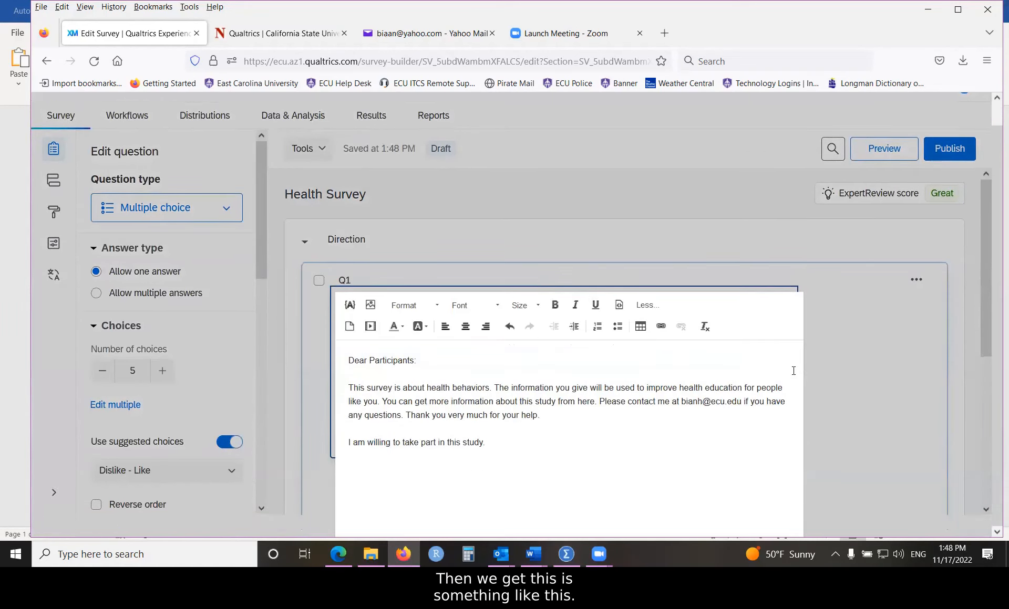
left_click(982, 349)
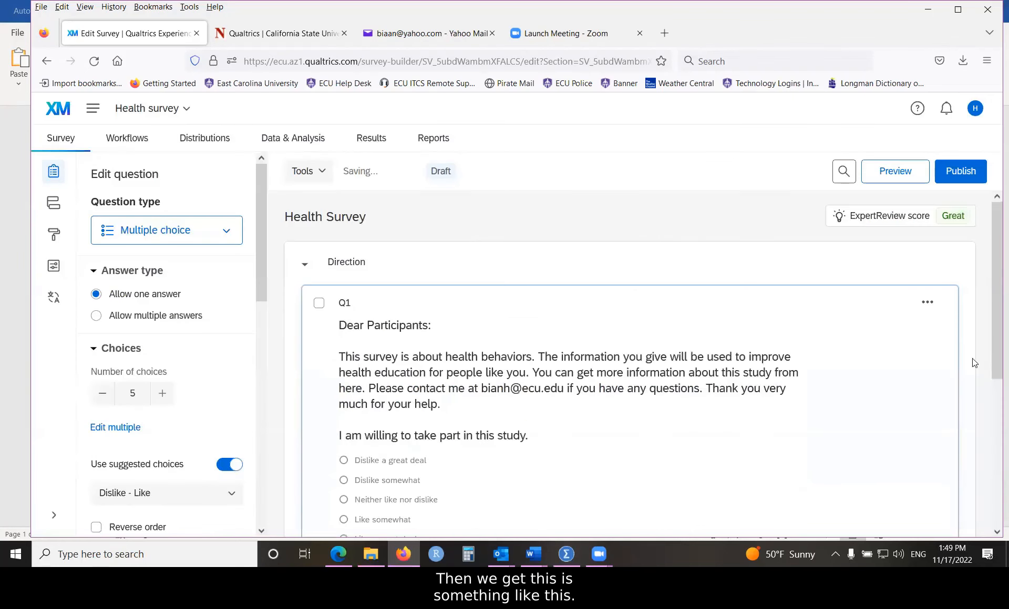
left_click(445, 338)
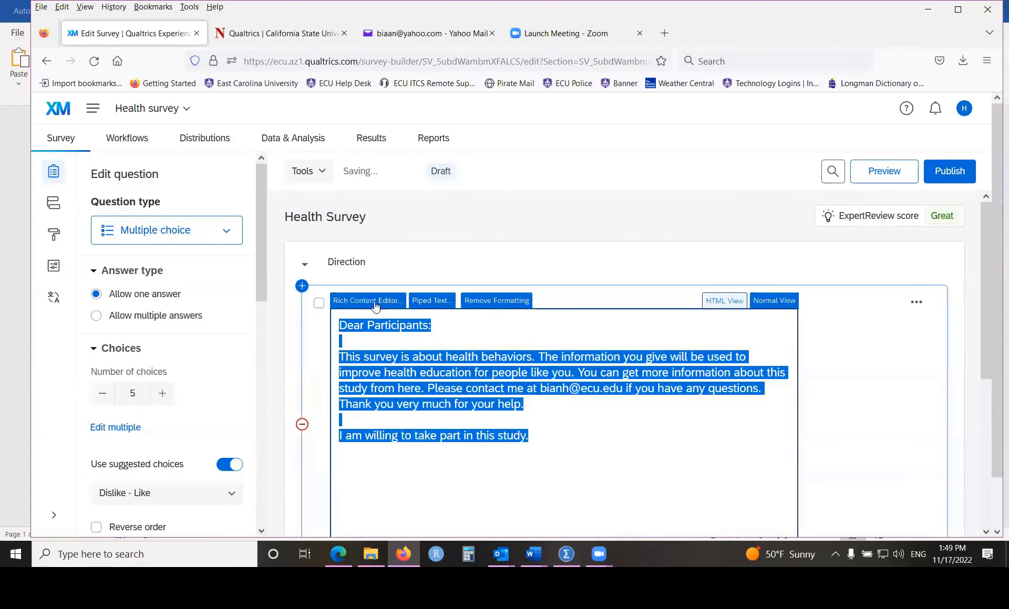
left_click(578, 436)
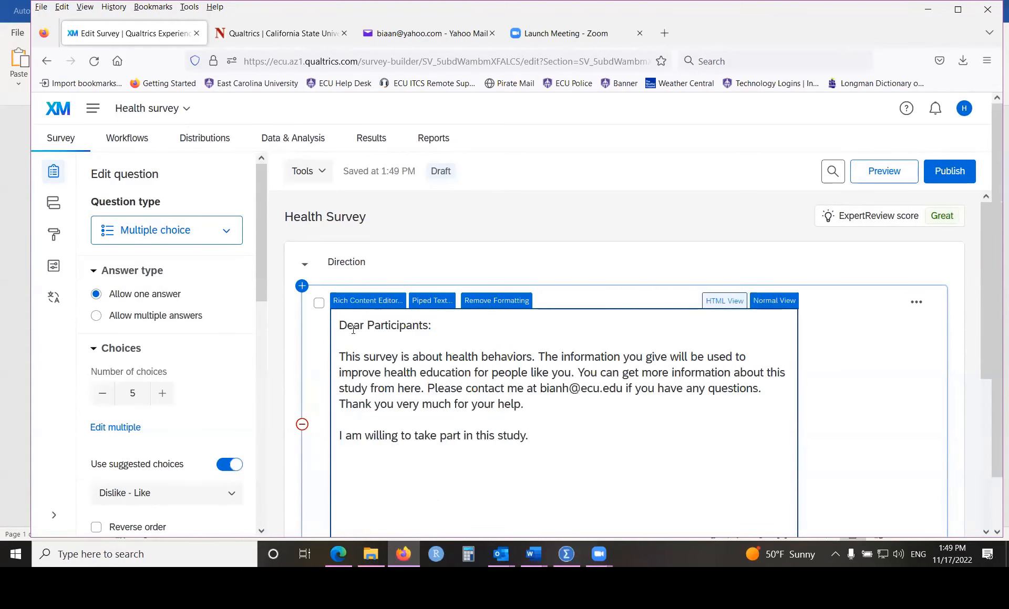
left_click(361, 300)
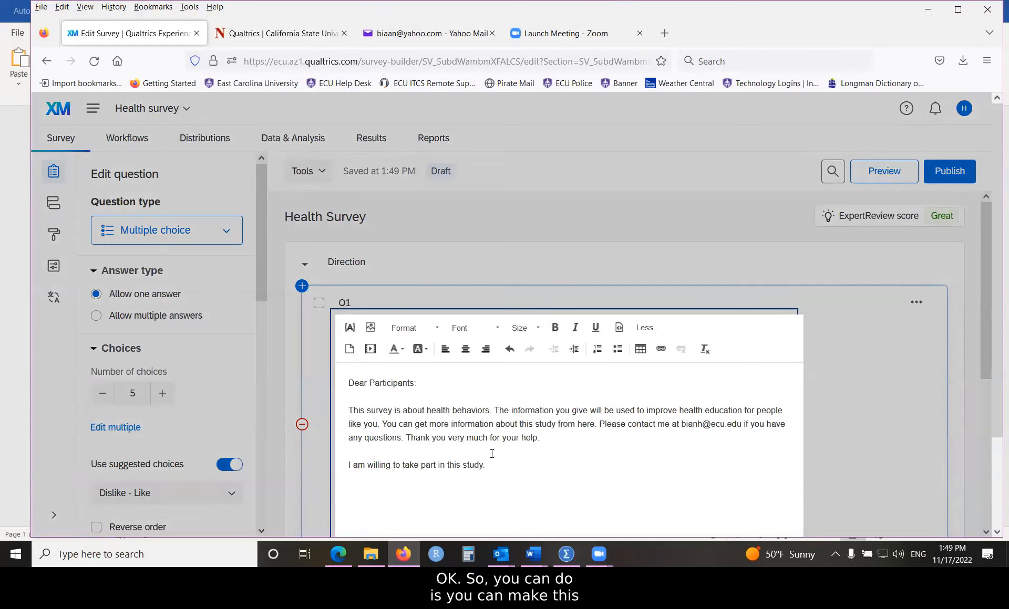
left_click_drag(348, 383, 507, 473)
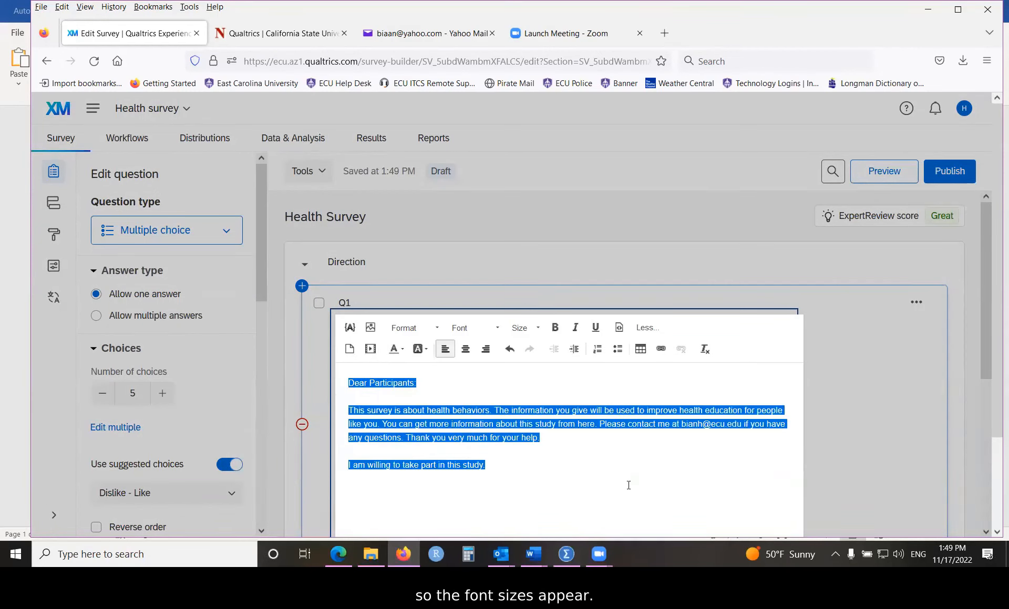
left_click(538, 328)
left_click(523, 426)
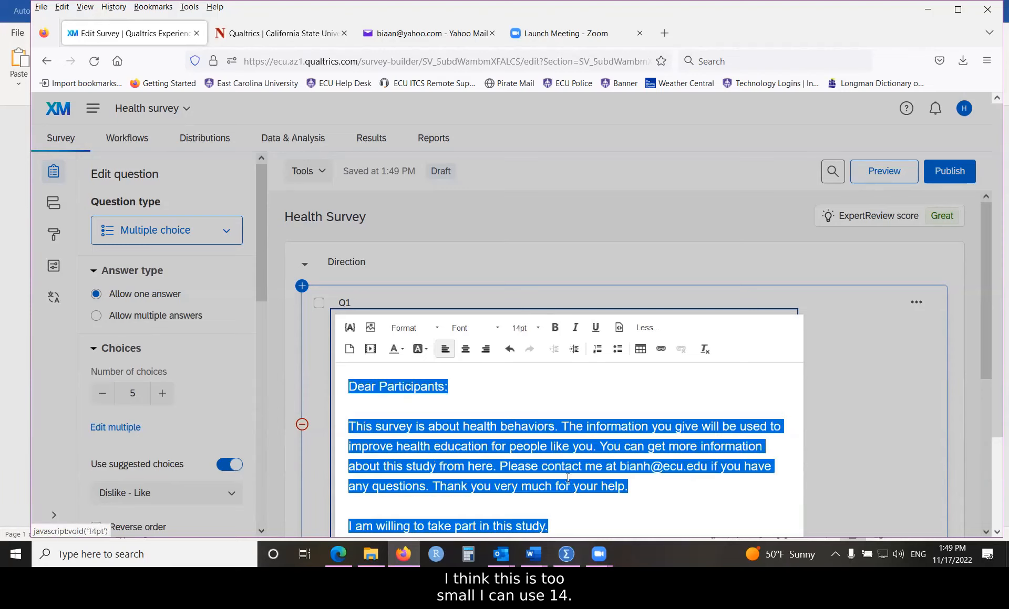
scroll(543, 432, "down", 2)
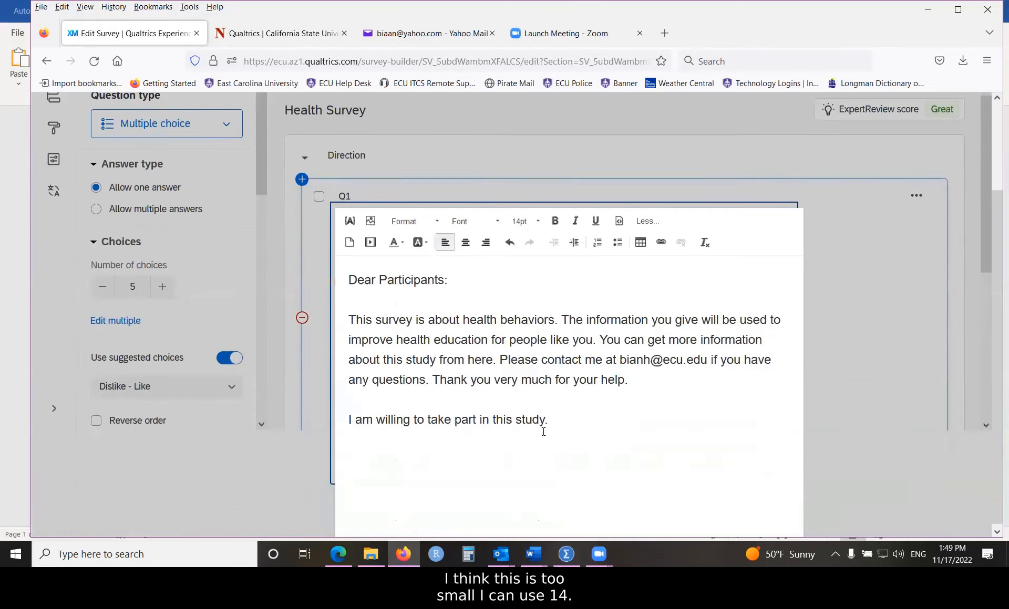
Step: Make the line 'I am willing to take part in this study.' bold and dark purple
left_click_drag(349, 417, 569, 418)
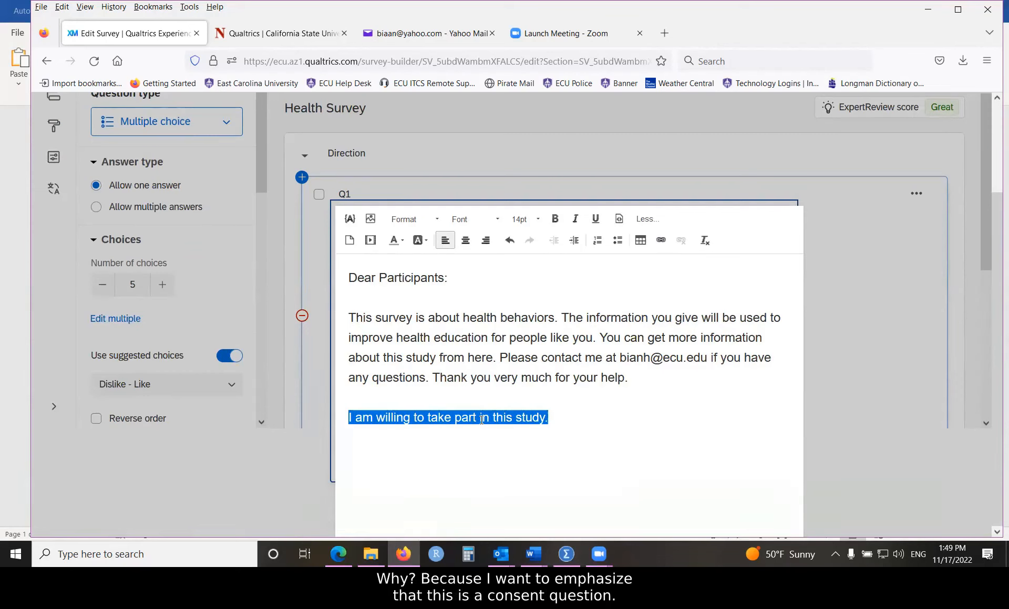
left_click(404, 244)
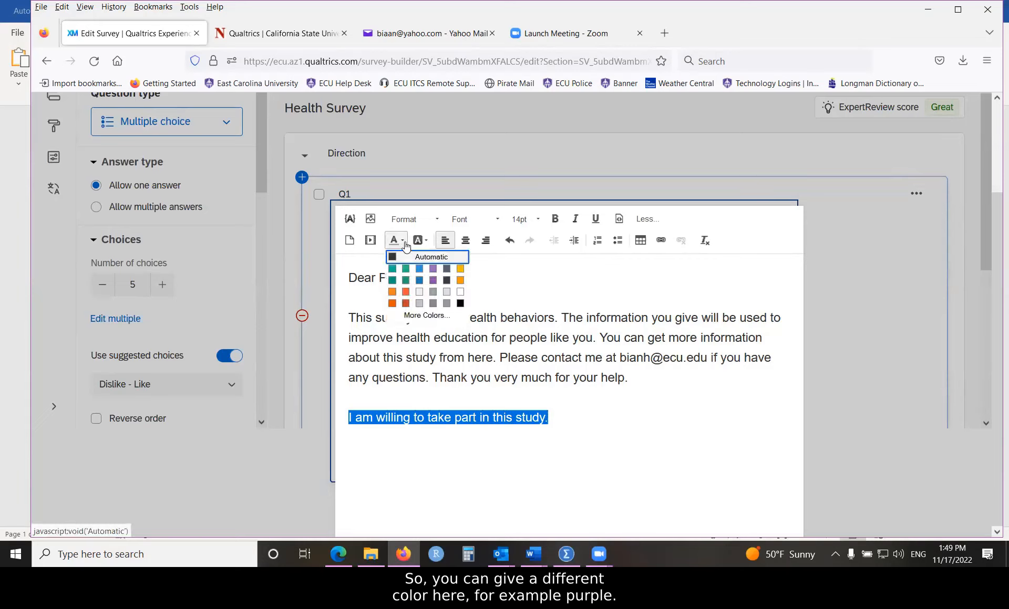
left_click(433, 280)
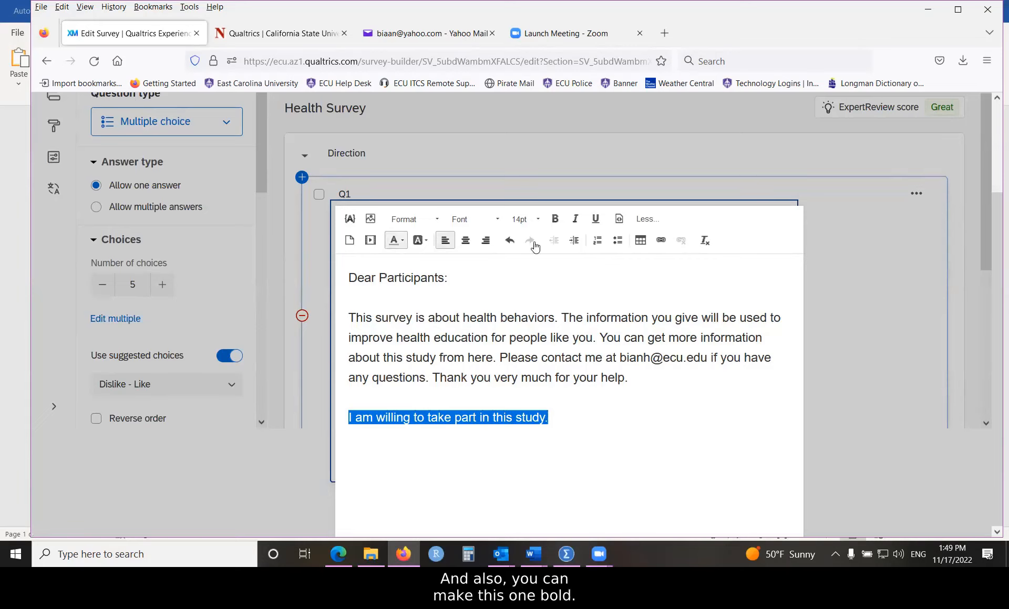
left_click(555, 221)
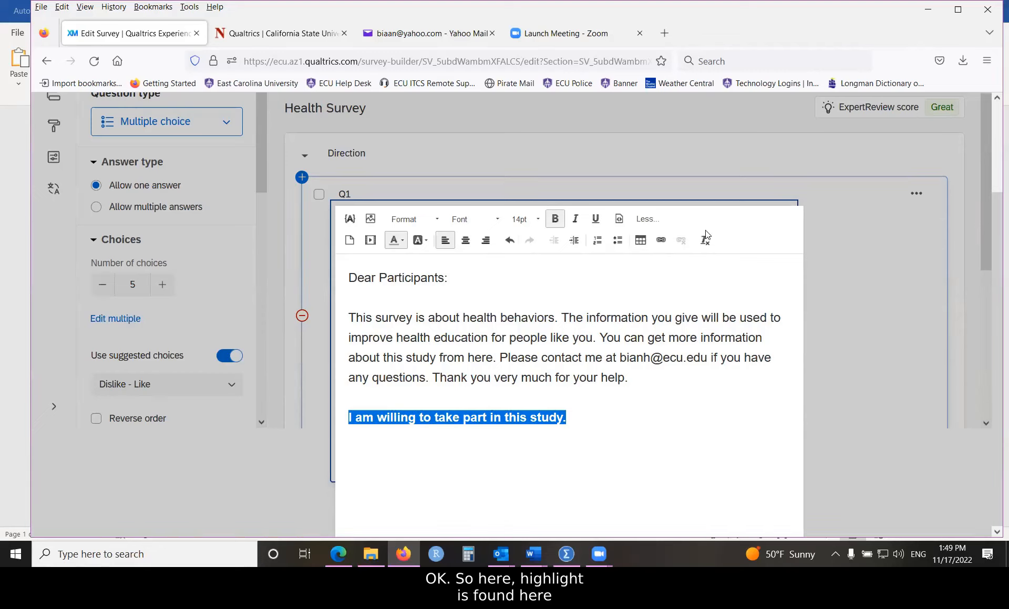
left_click(619, 383)
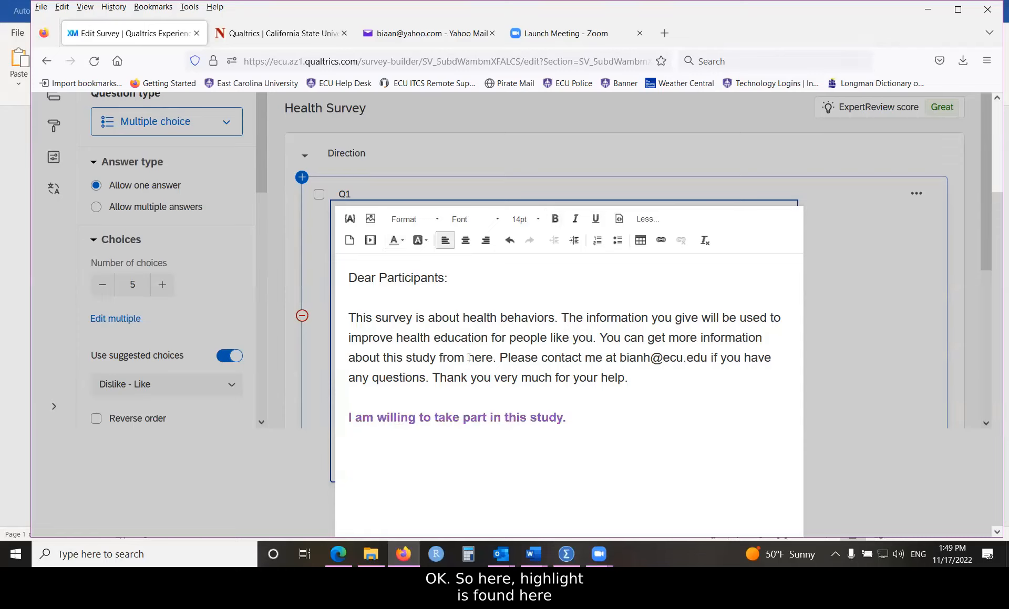
left_click_drag(467, 358, 492, 356)
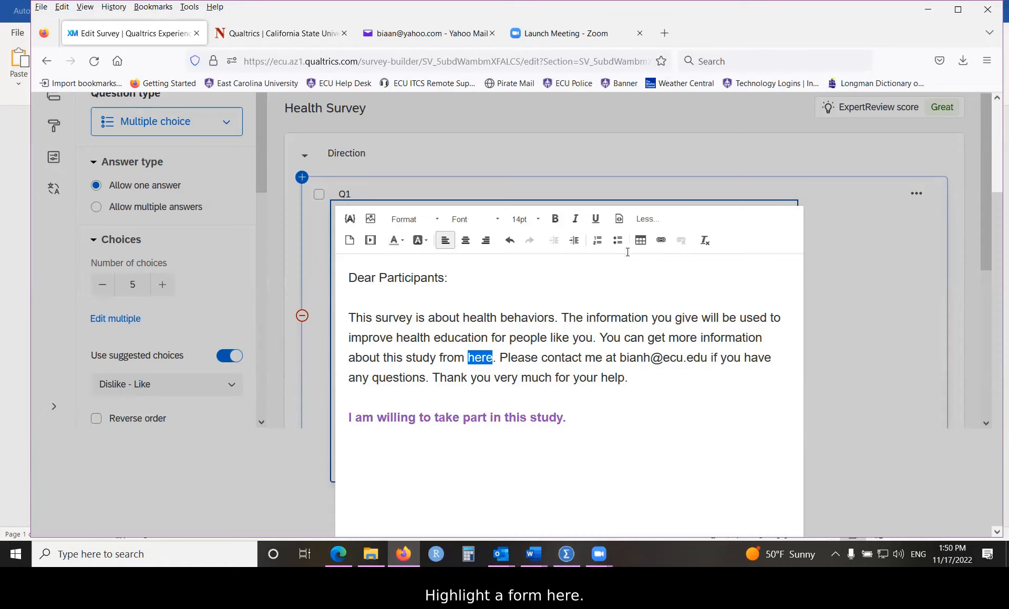
left_click(661, 240)
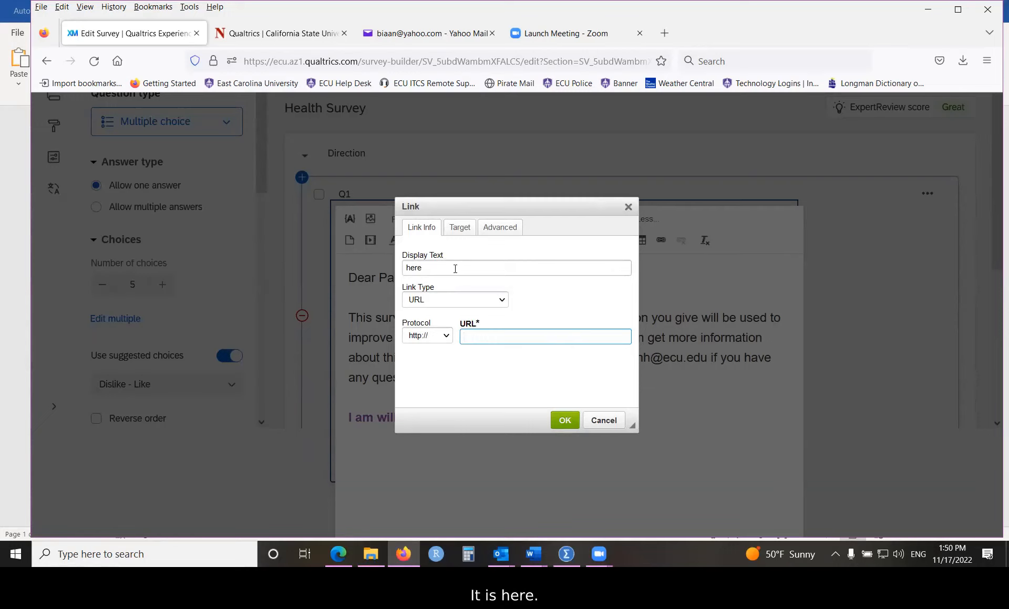
left_click_drag(423, 268, 392, 270)
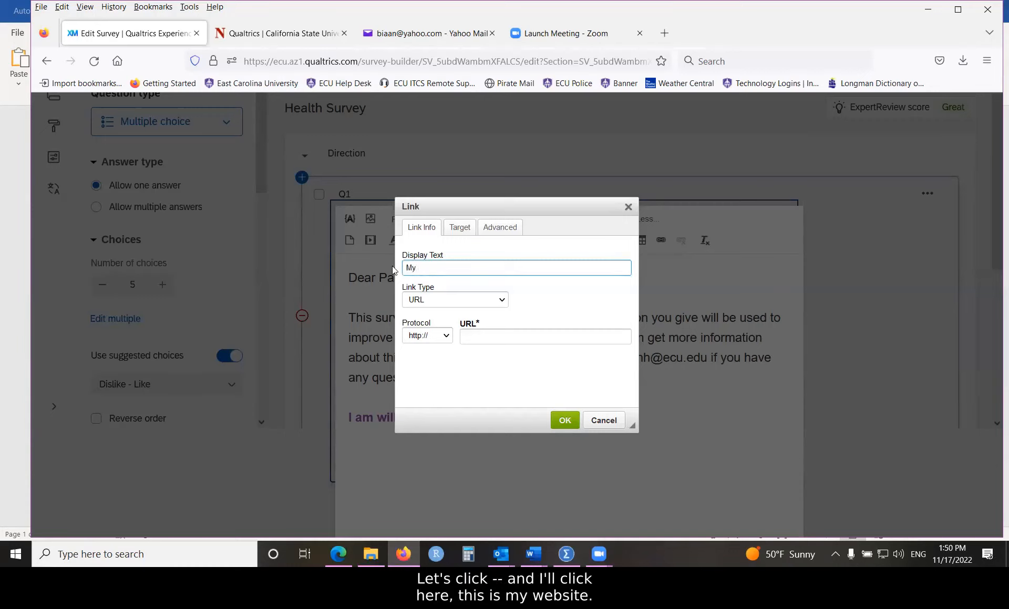
type("My website")
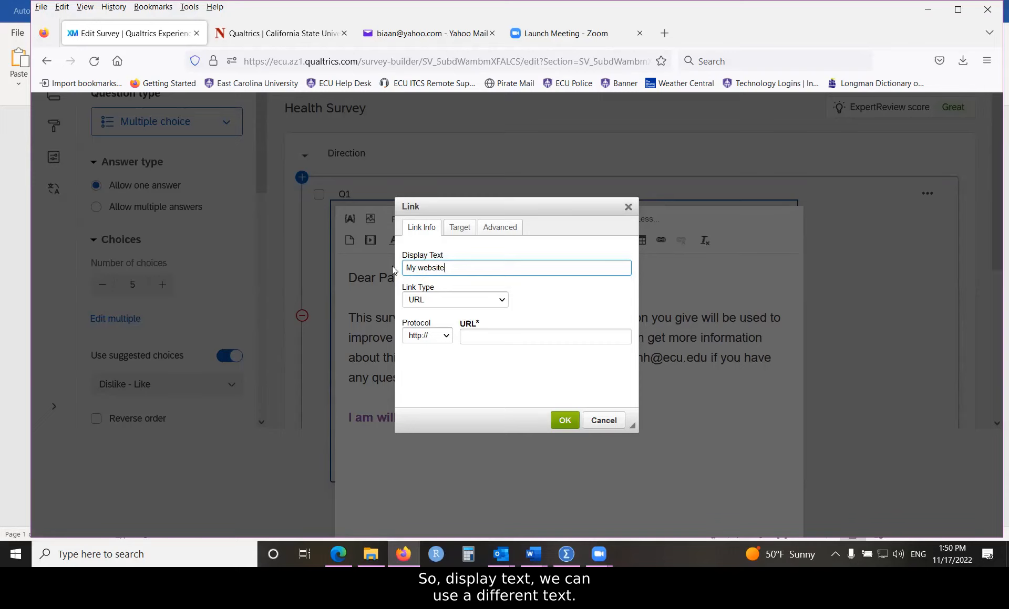
left_click(443, 301)
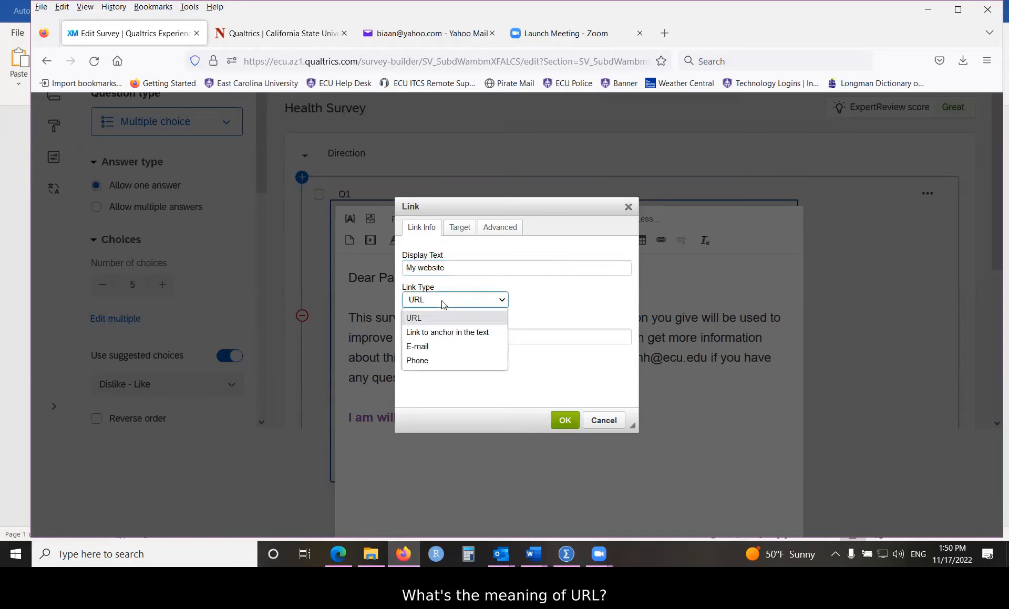
left_click(441, 300)
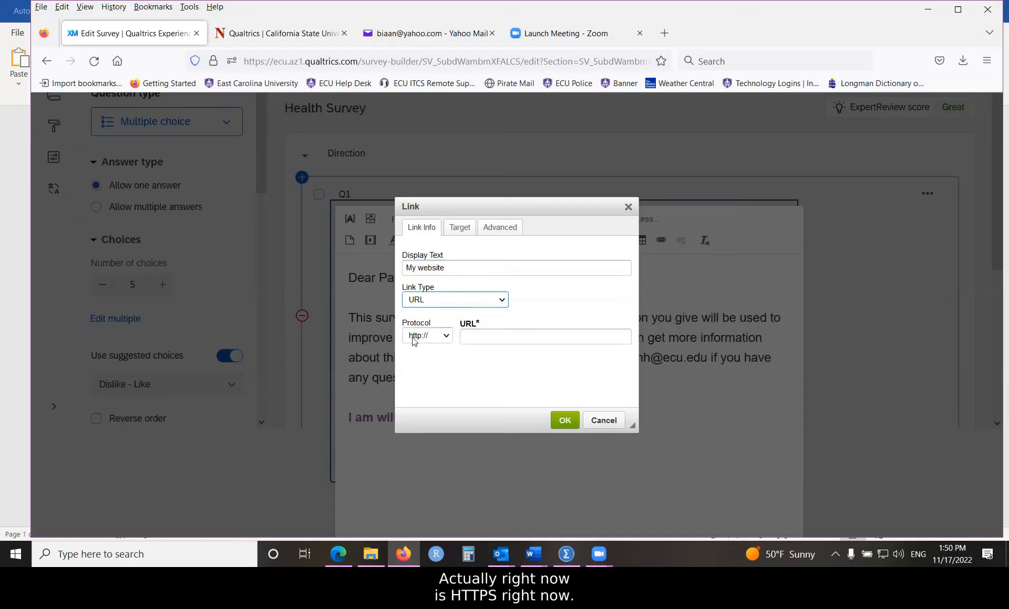
left_click(446, 337)
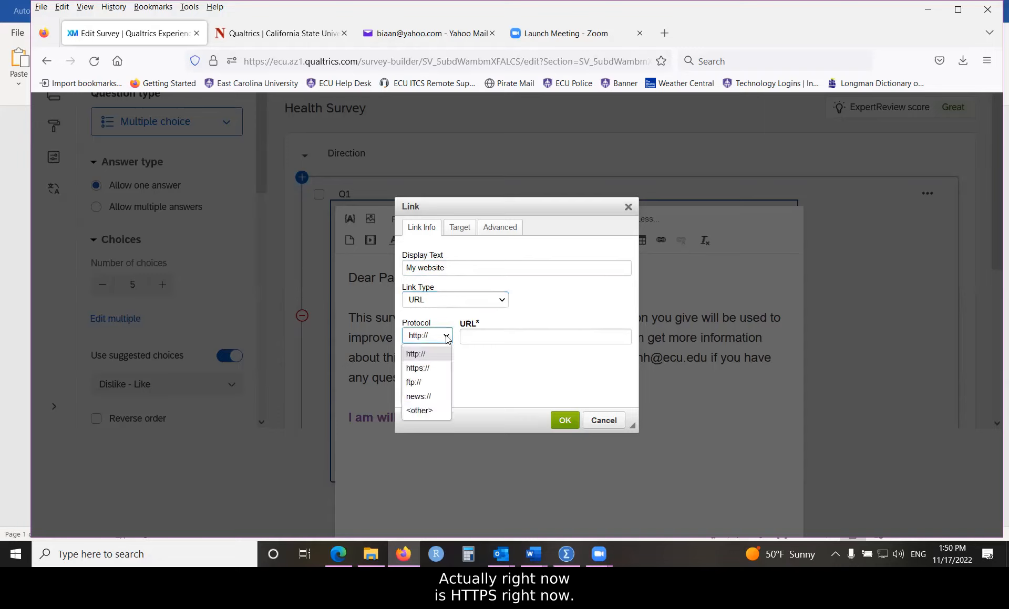
left_click(420, 369)
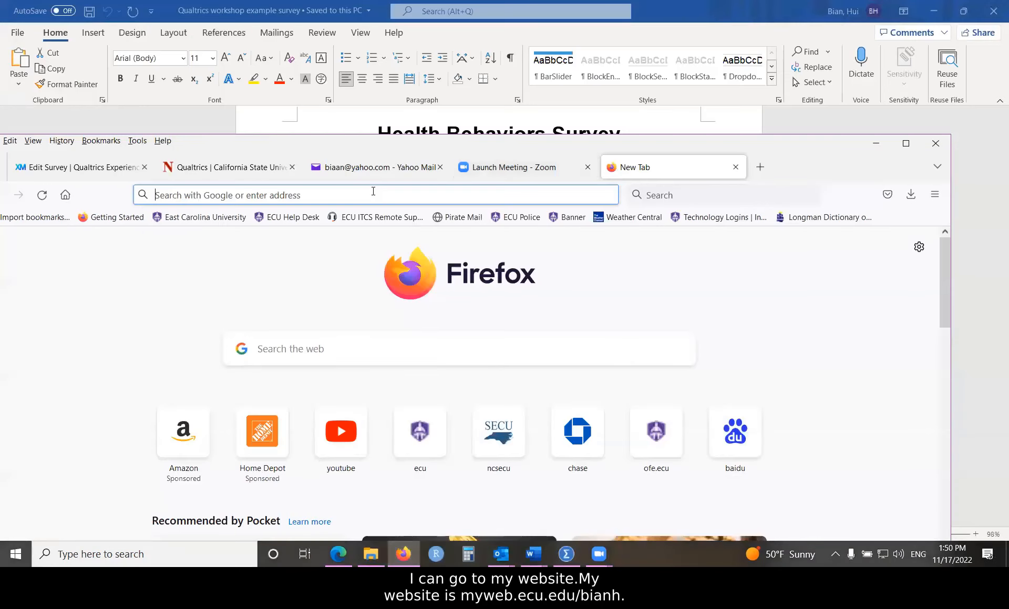
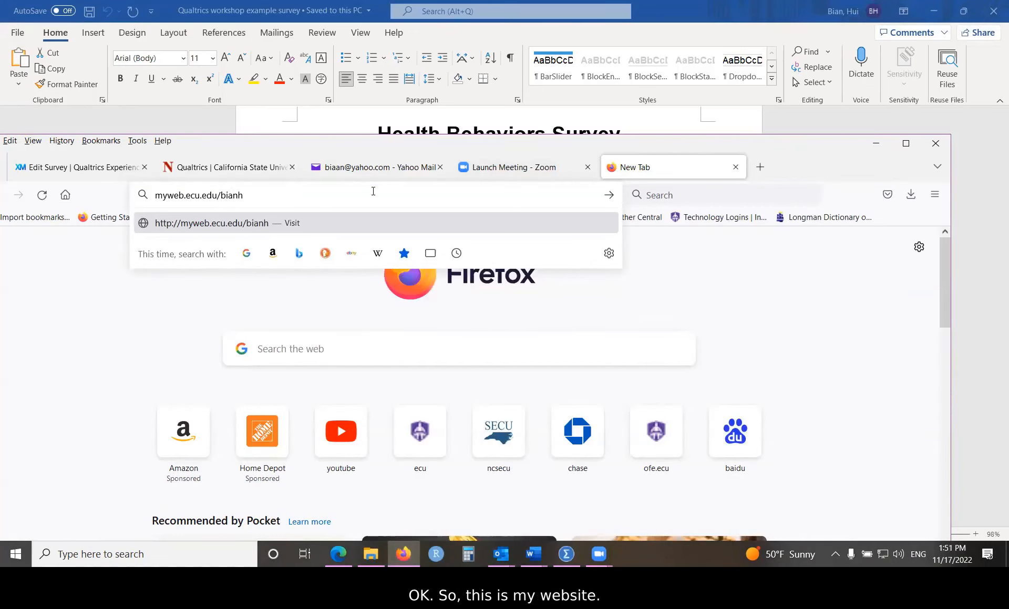
Step: Load the presenter's personal university web page in a new Firefox tab
key("Return")
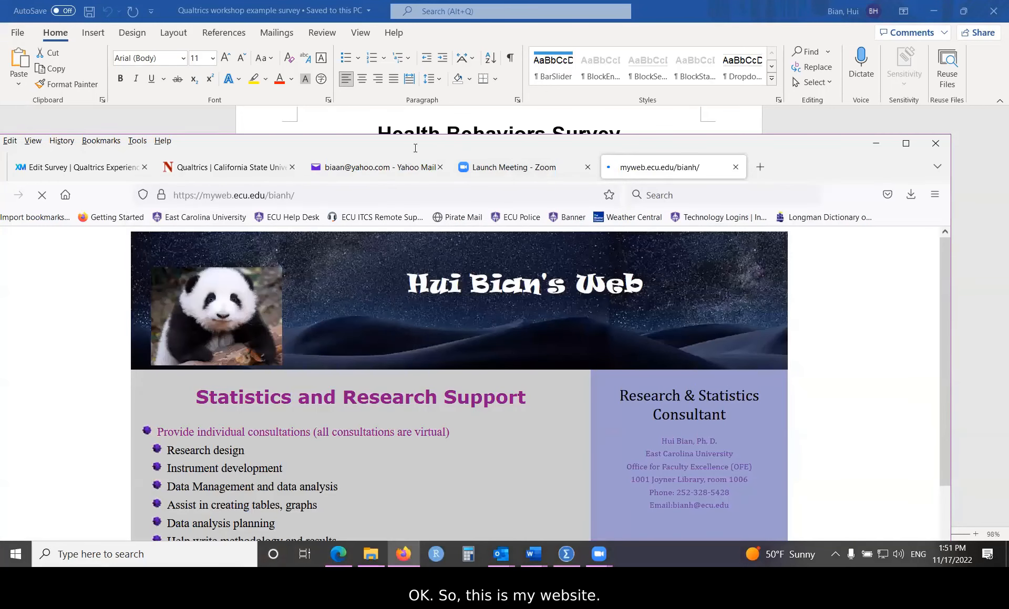
left_click_drag(510, 143, 590, 95)
Step: Copy the web page's address and return to the Edit Survey tab
left_click(379, 147)
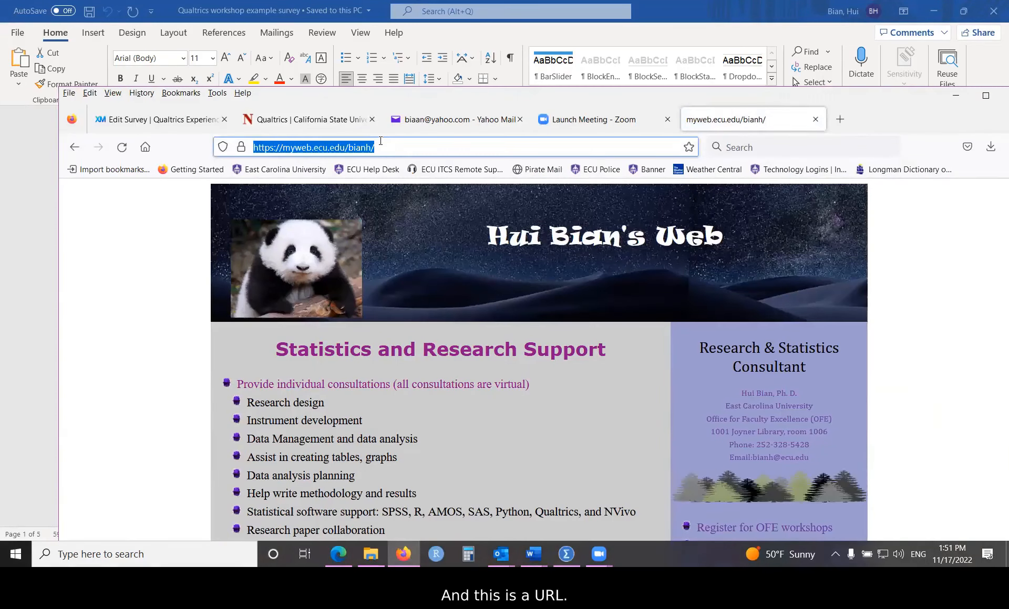
right_click(275, 151)
left_click(293, 224)
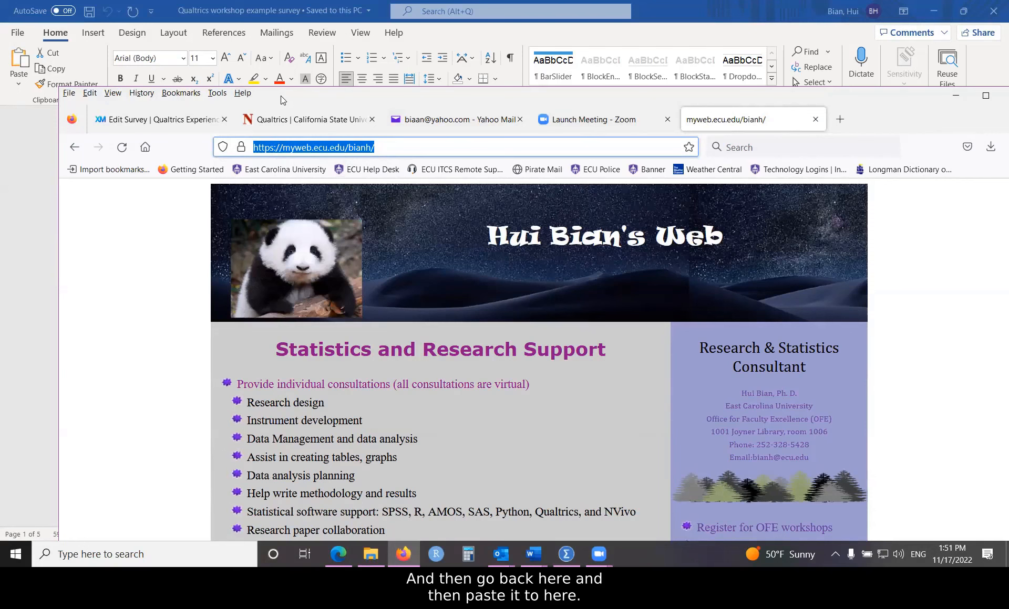
left_click_drag(280, 98, 284, 93)
left_click(172, 116)
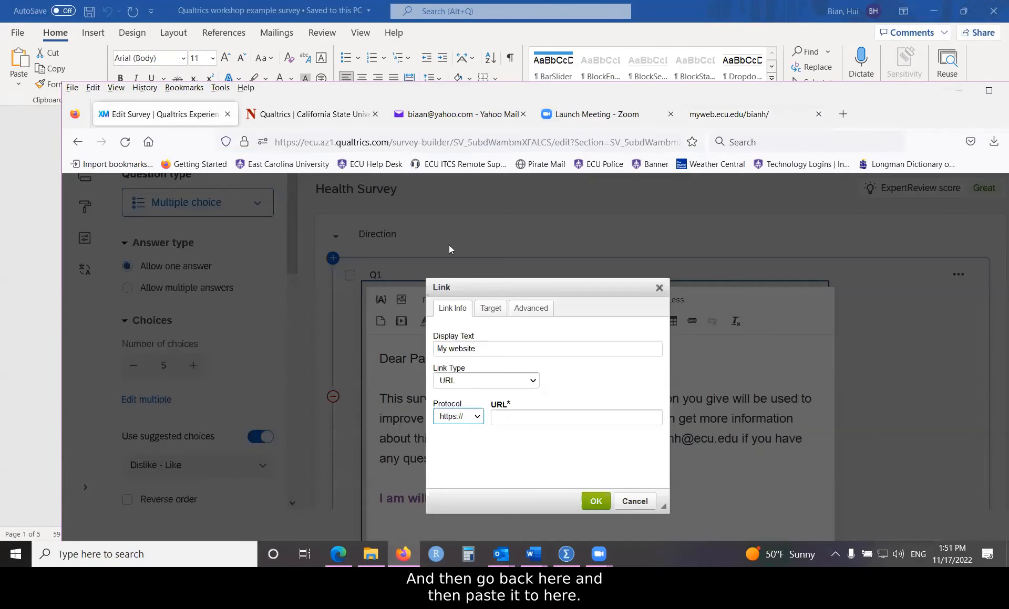
left_click(501, 419)
right_click(502, 419)
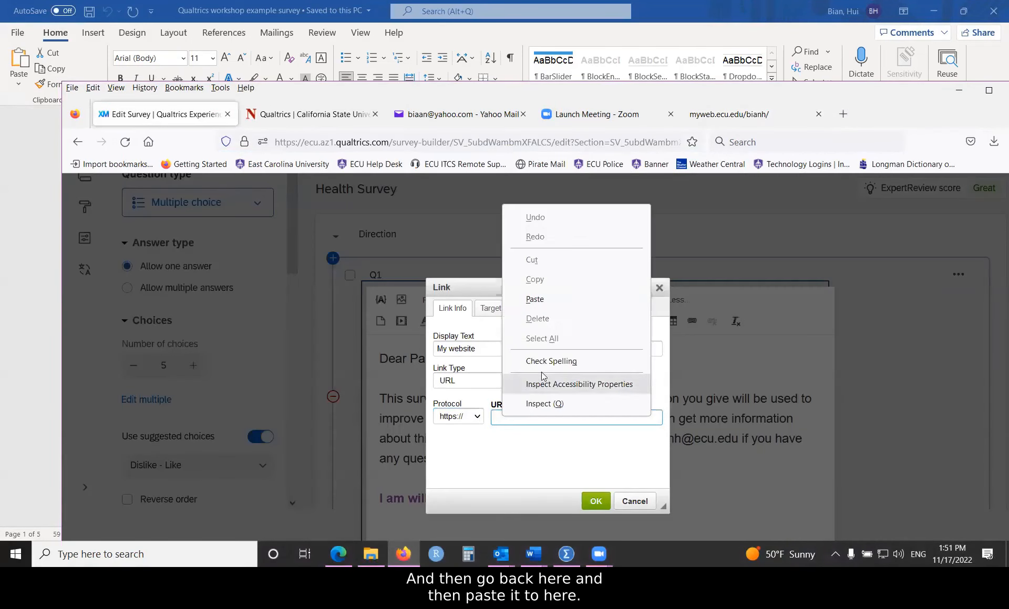
left_click(562, 298)
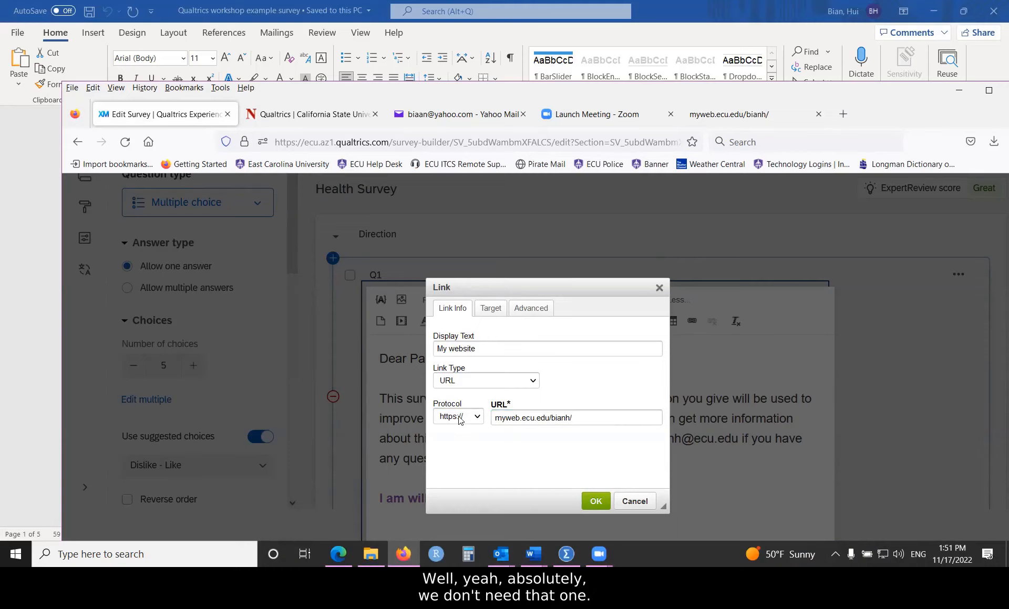
left_click(496, 416)
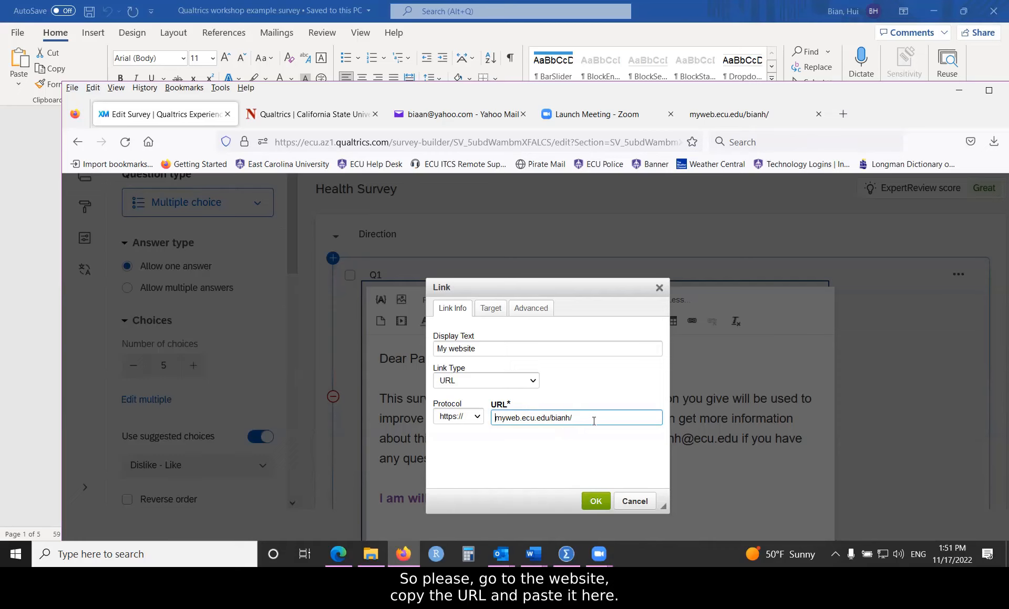
left_click_drag(575, 418, 522, 416)
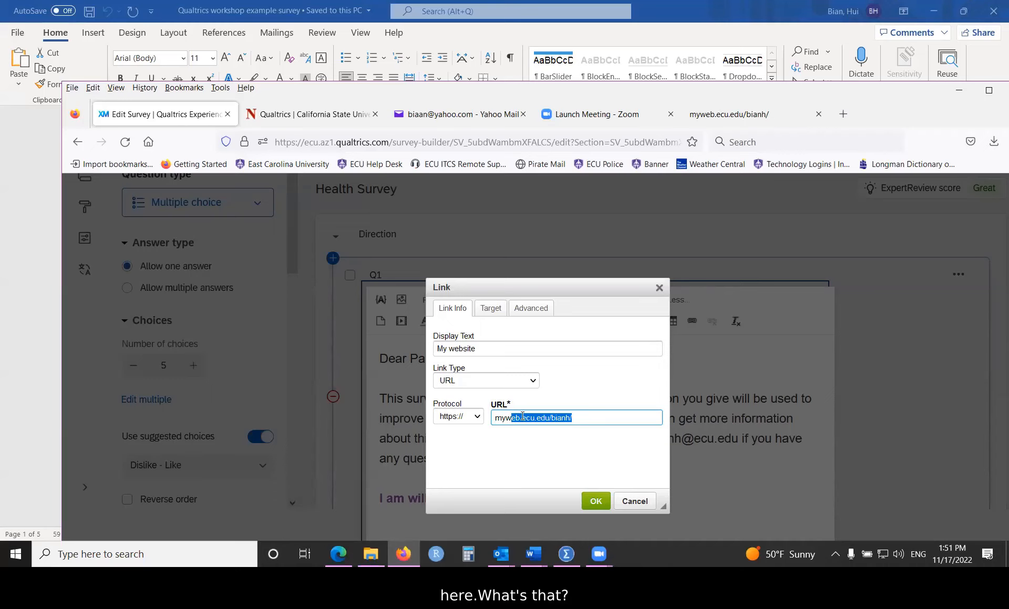
left_click(523, 416)
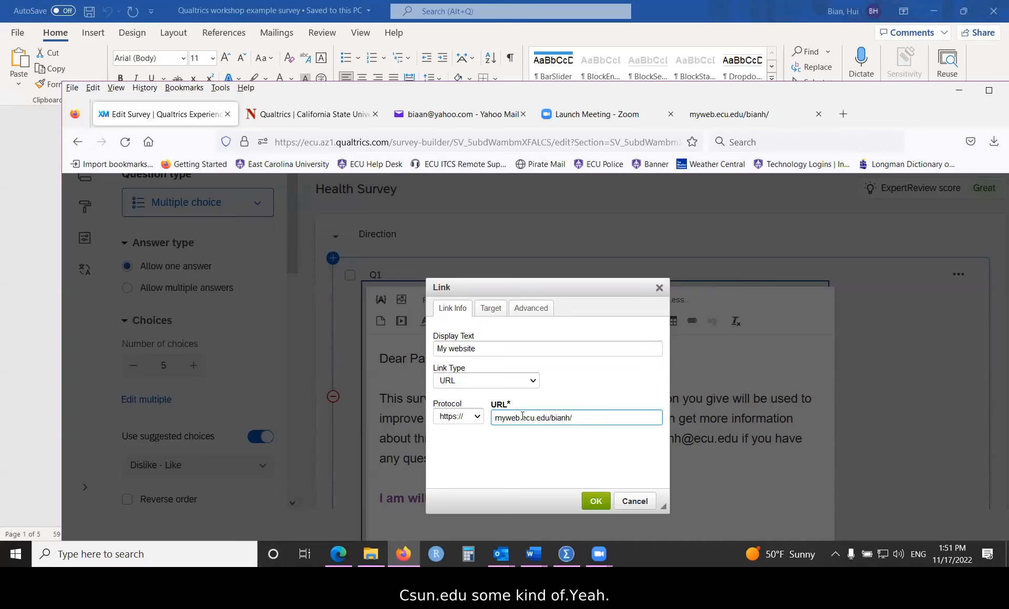
left_click(575, 420)
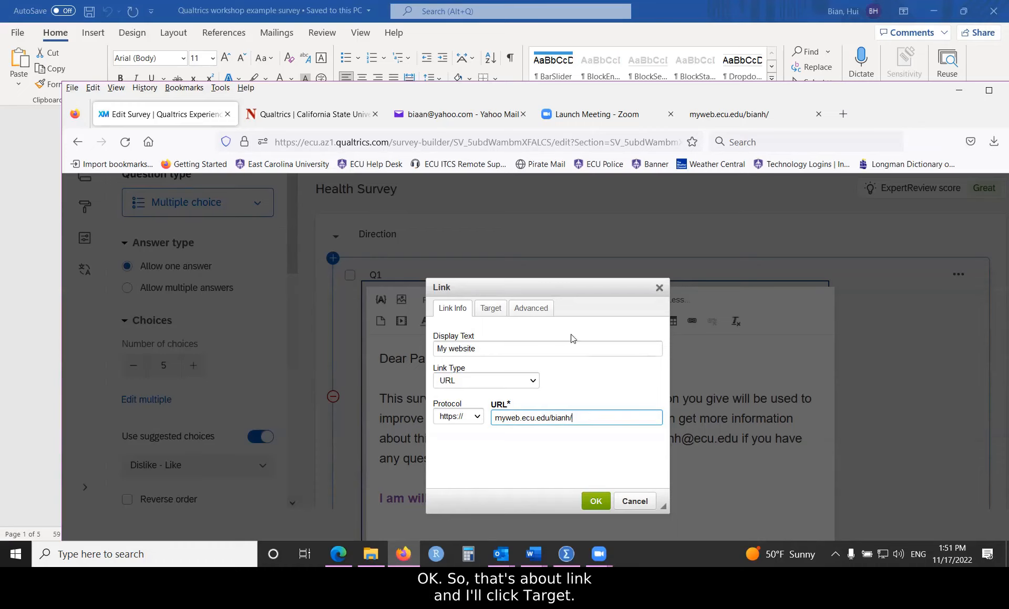
Step: Set the My website link's target to New Window (_blank) and insert it into the text
left_click(490, 309)
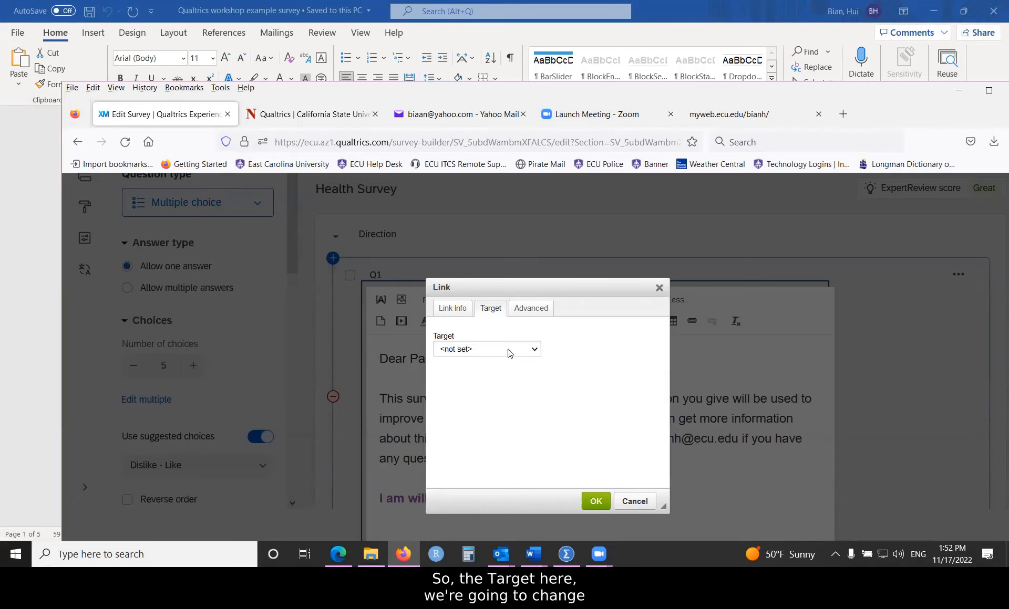
left_click(534, 351)
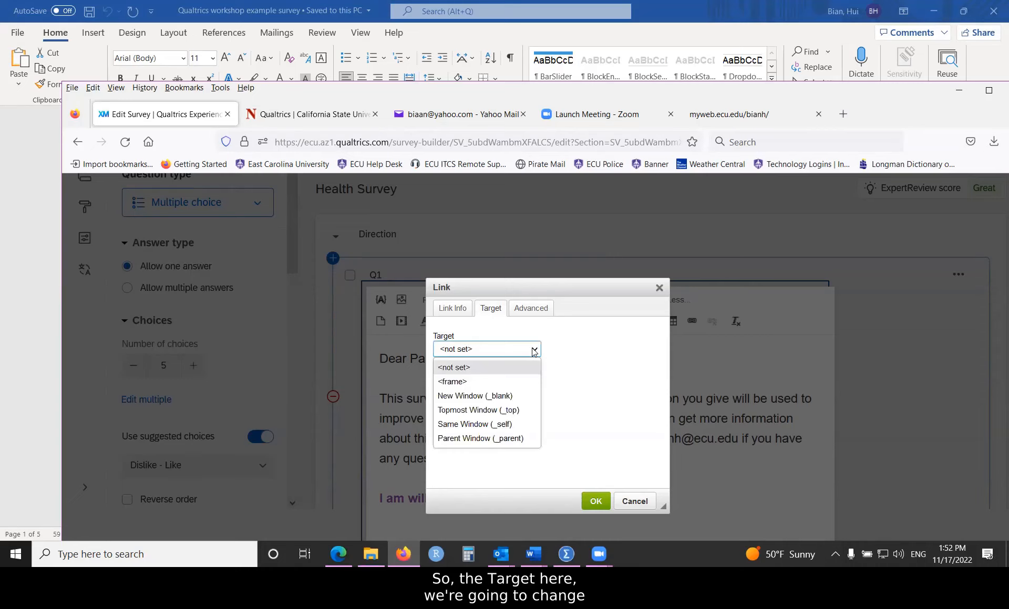
left_click(454, 396)
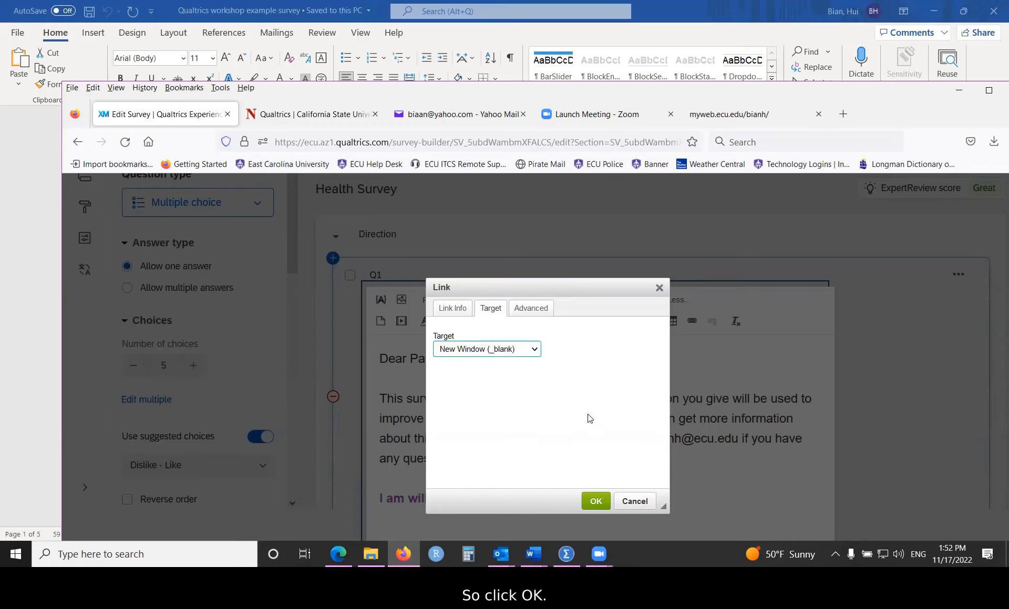
left_click(595, 502)
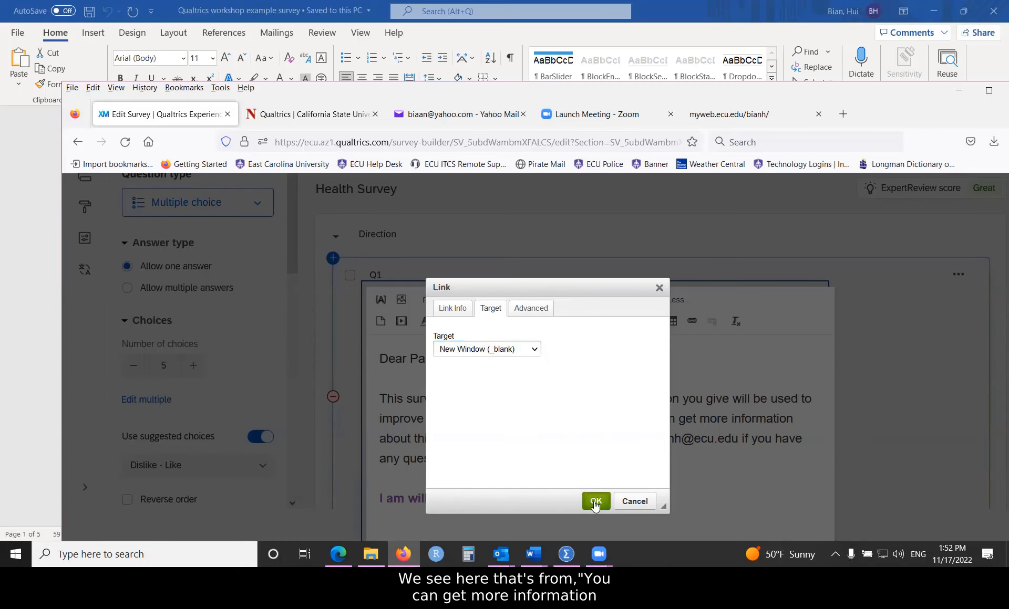
left_click(569, 423)
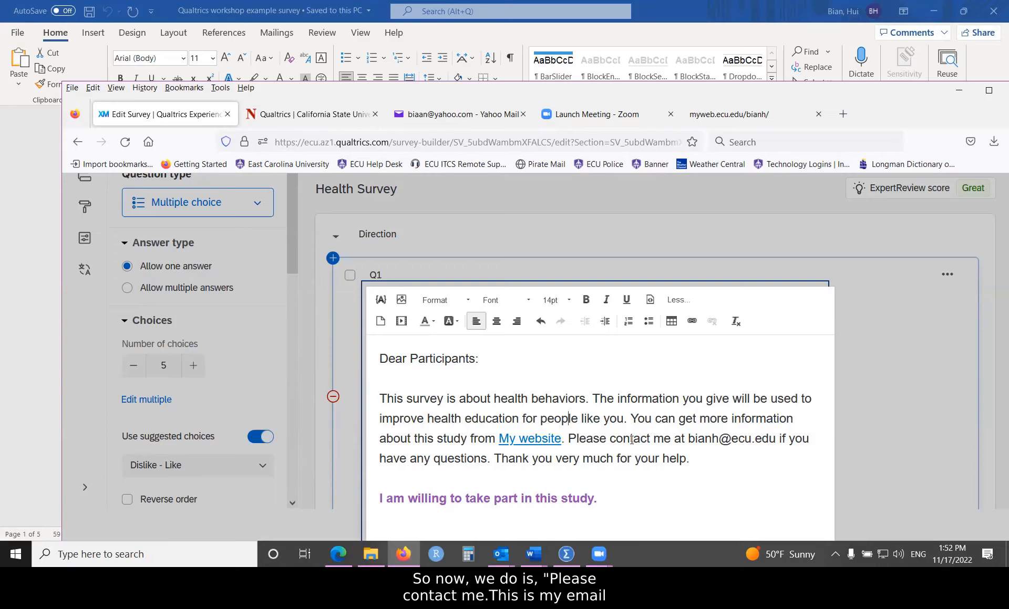
Step: Select the full contact e-mail address in Q1's consent paragraph
left_click_drag(688, 438, 768, 436)
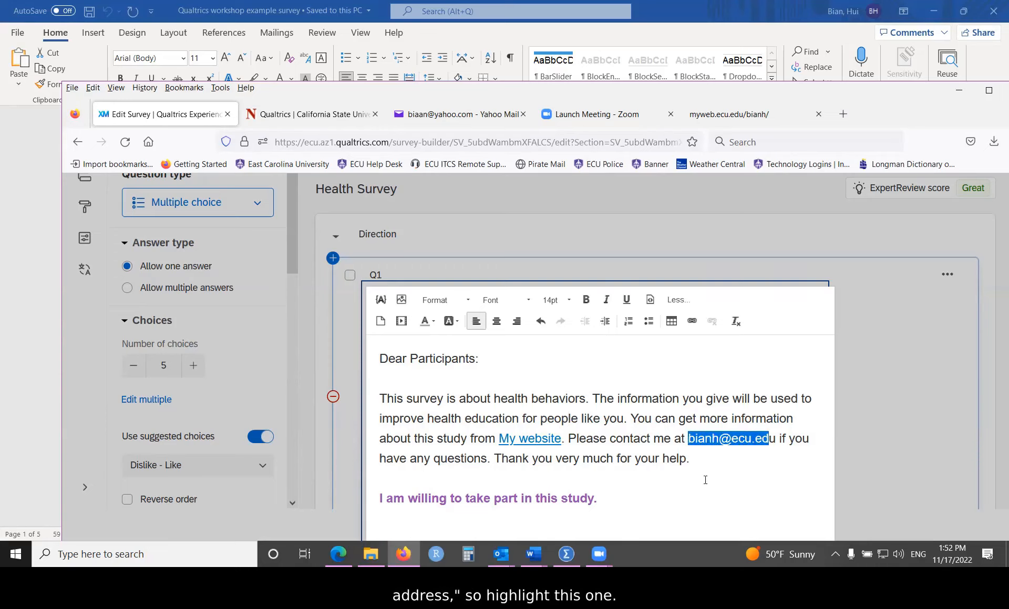
left_click(687, 438)
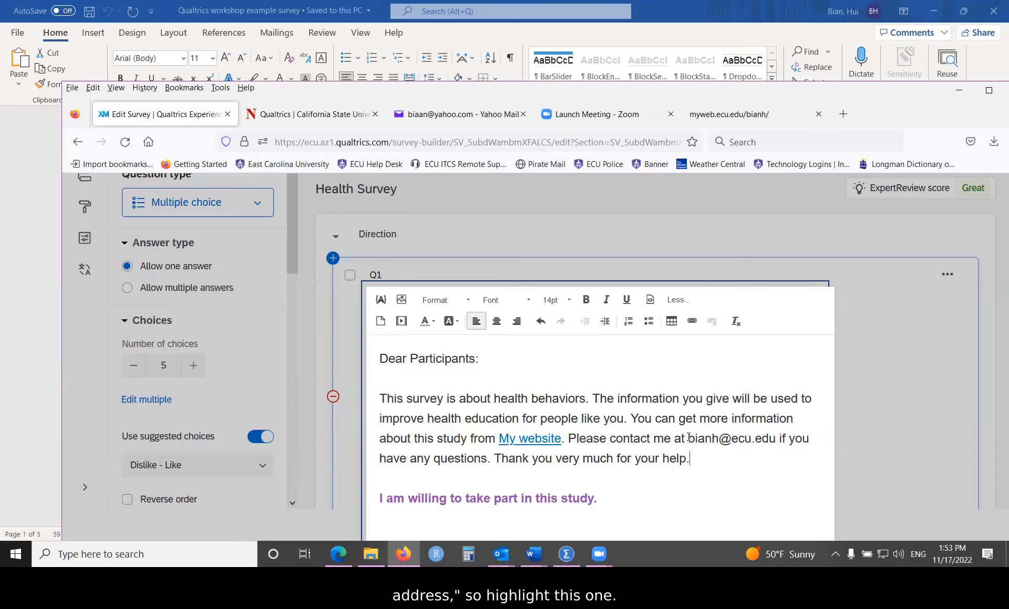
left_click_drag(688, 439, 778, 436)
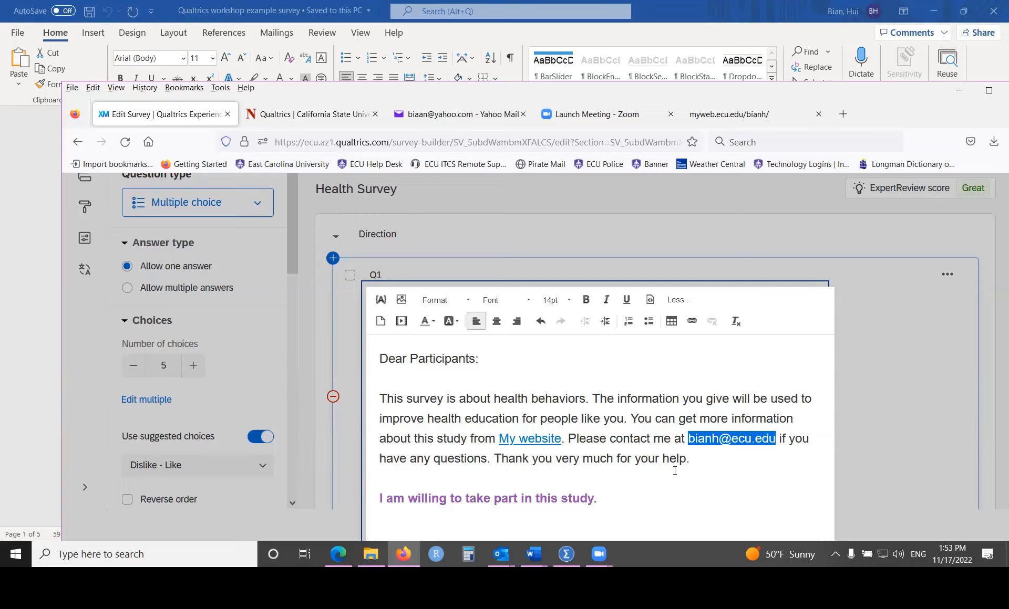
Step: Make the address a link of type E-mail with display text 'My email'
left_click(692, 321)
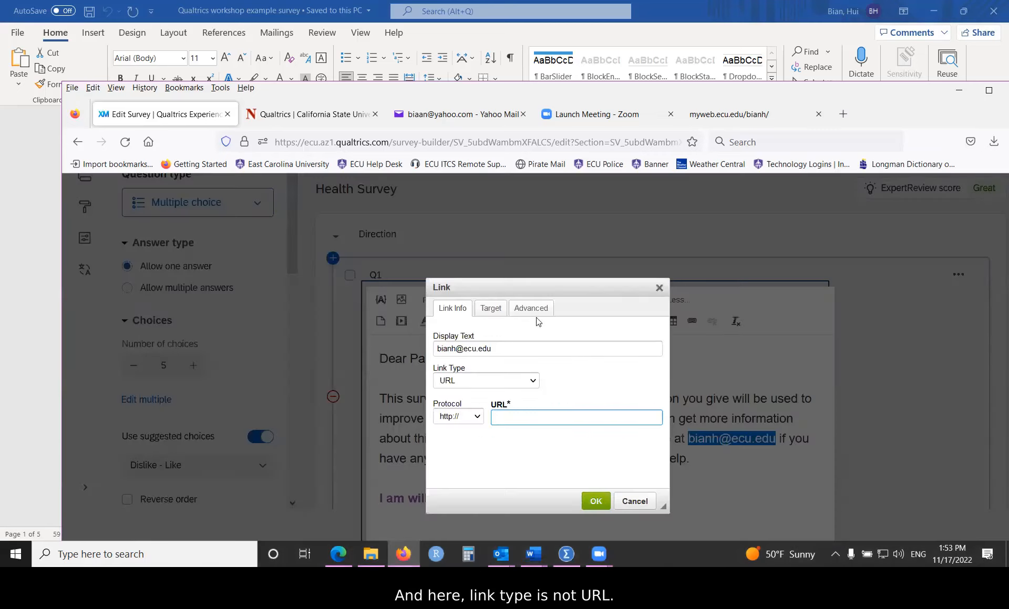
left_click(479, 380)
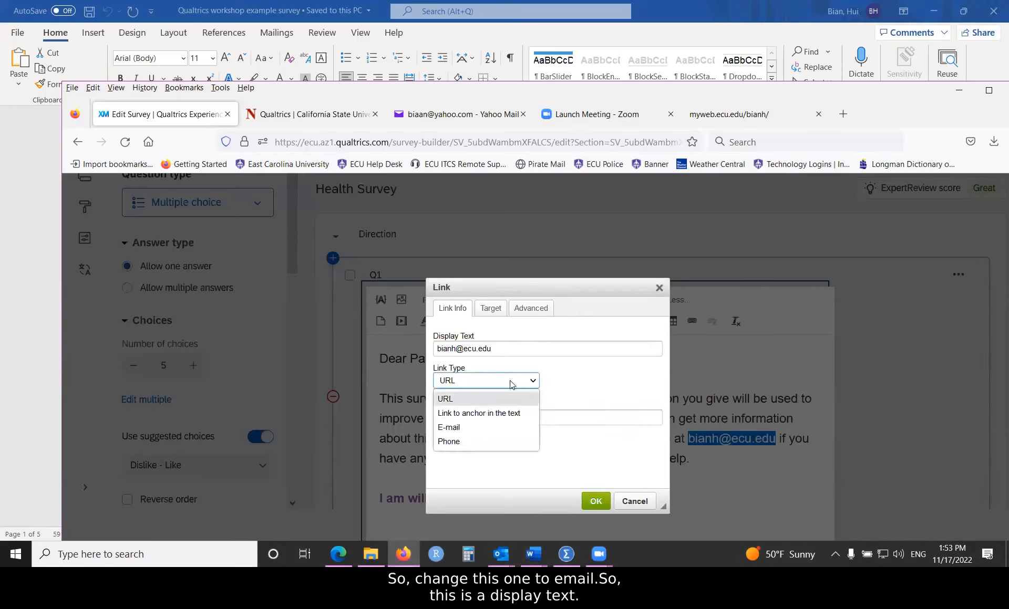
left_click(451, 427)
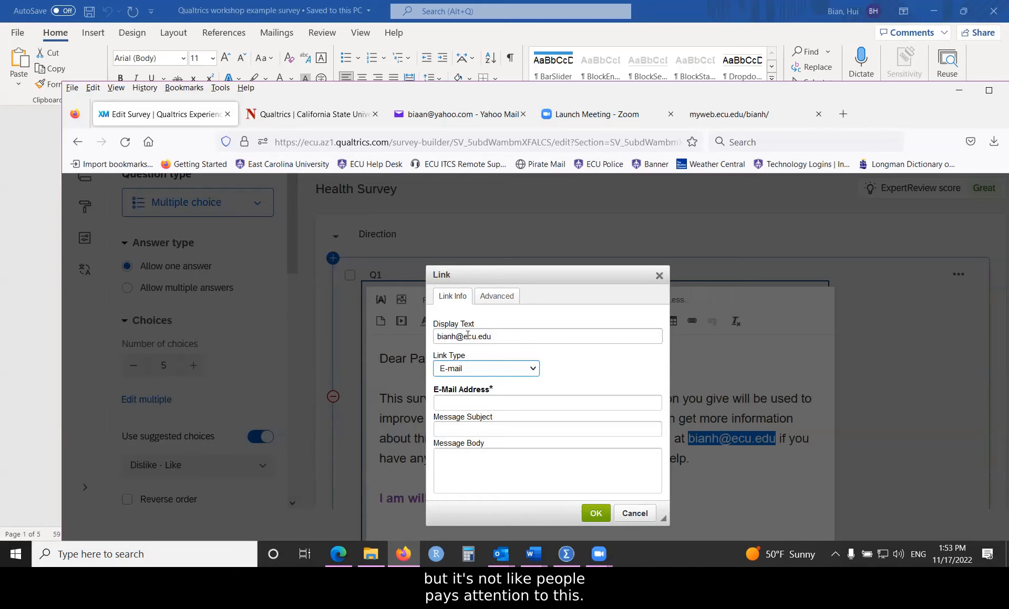
key("shift+Tab")
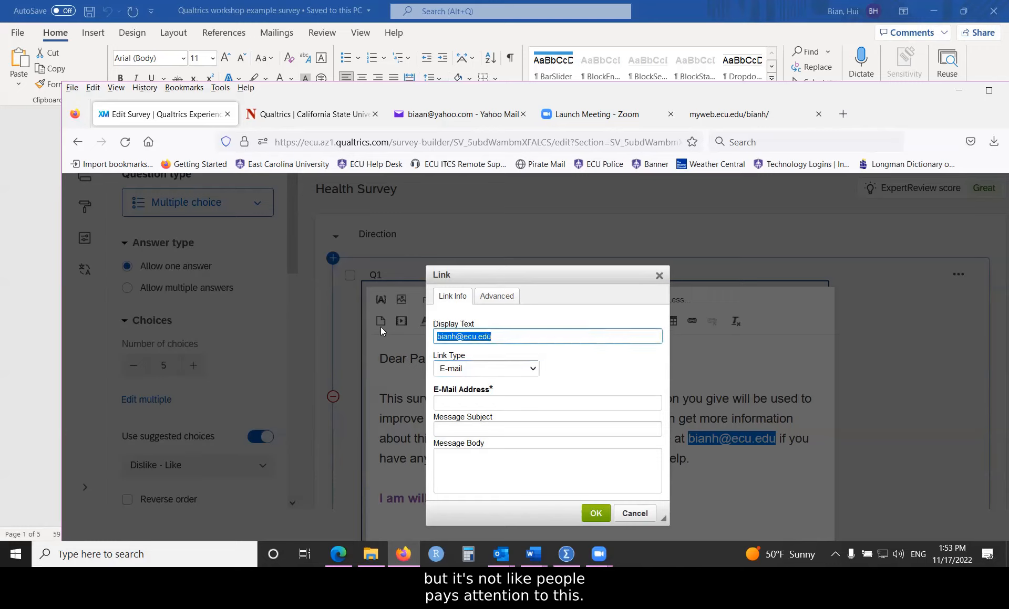
type("em")
key("BackSpace")
key("BackSpace")
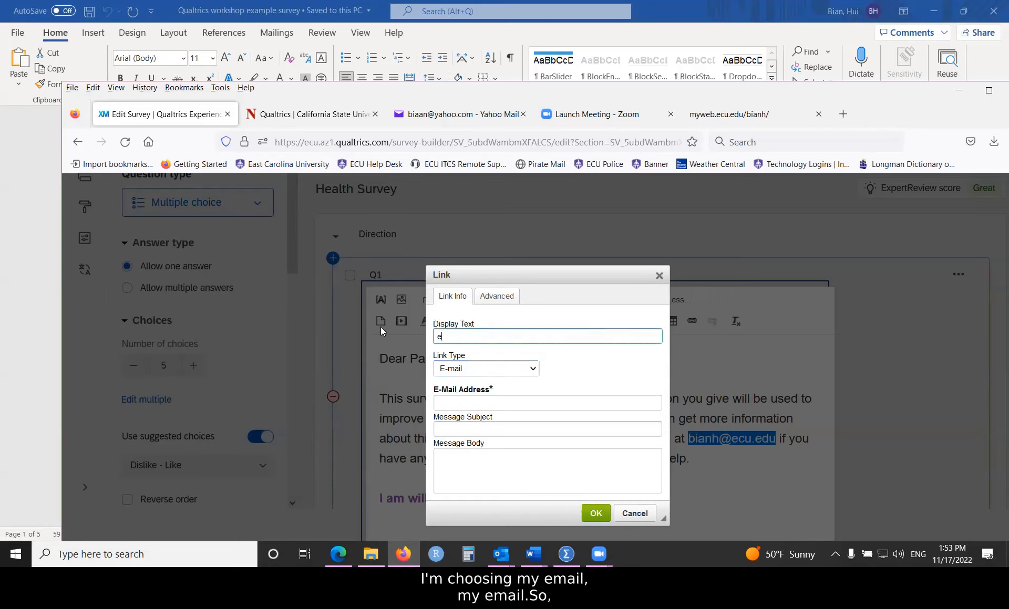
type("My emi")
key("BackSpace")
type("ail")
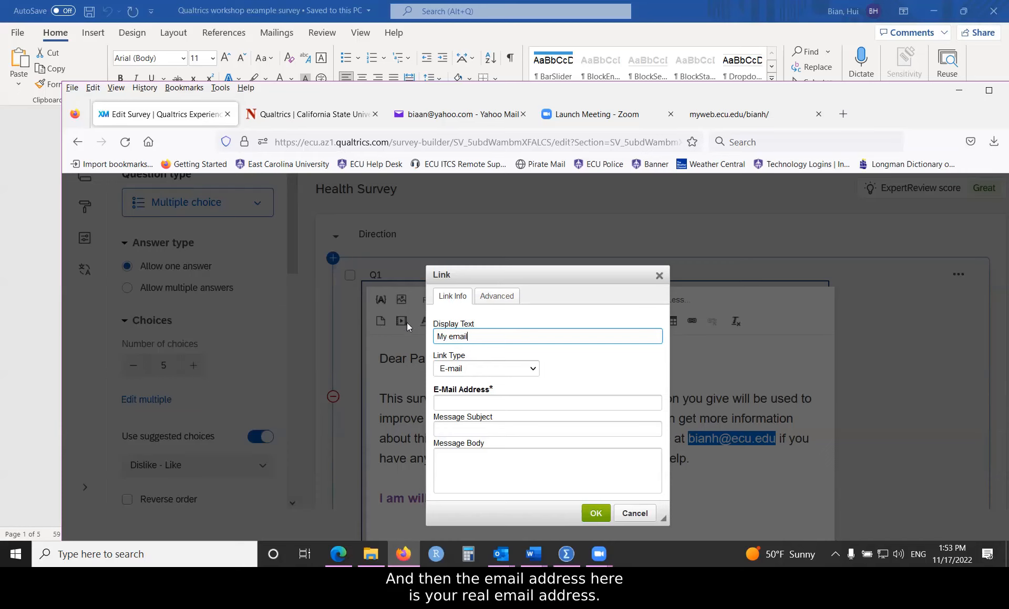
Step: Enter the contact's e-mail address as the link target and confirm the link
left_click(453, 403)
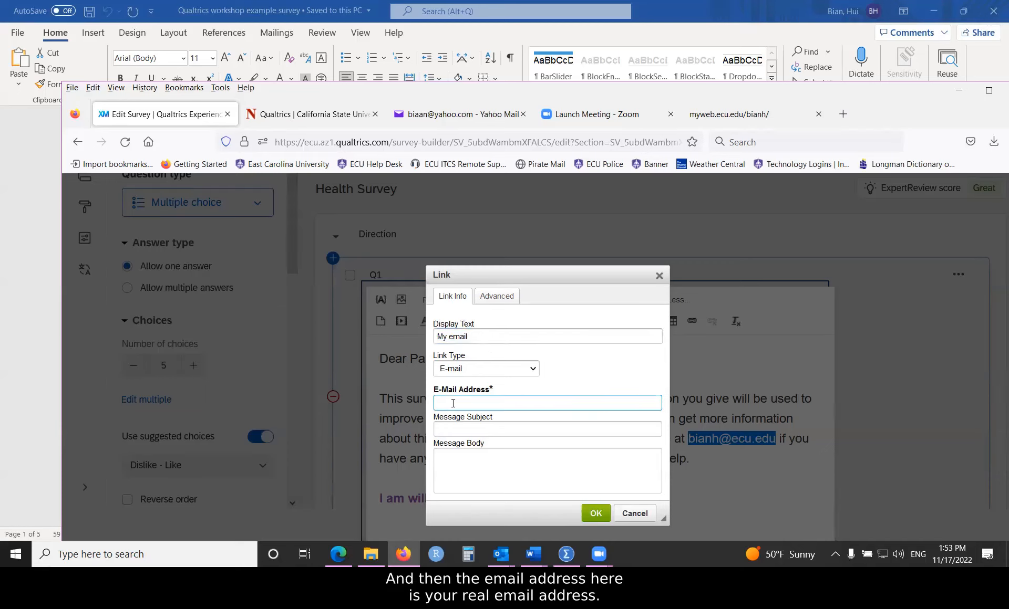
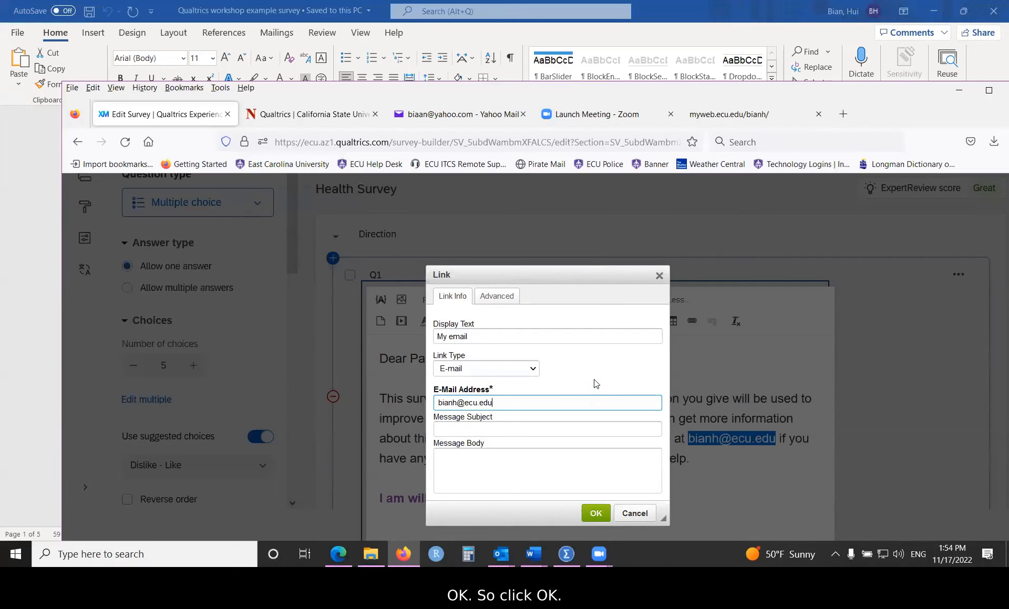
left_click(595, 513)
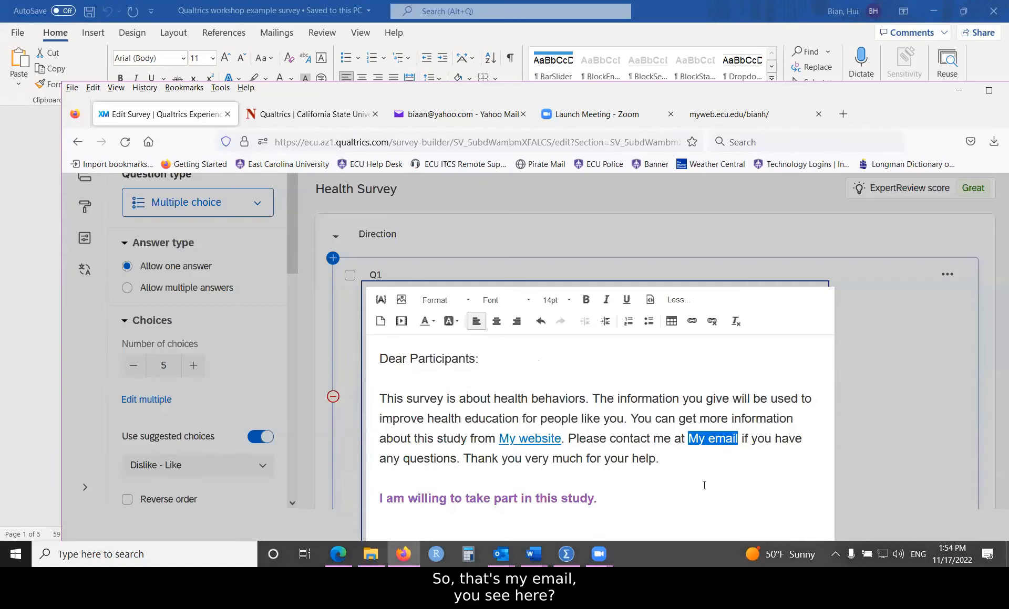
Step: Close Q1's text editor, check its answer choices, and maximize the Firefox window
left_click(716, 447)
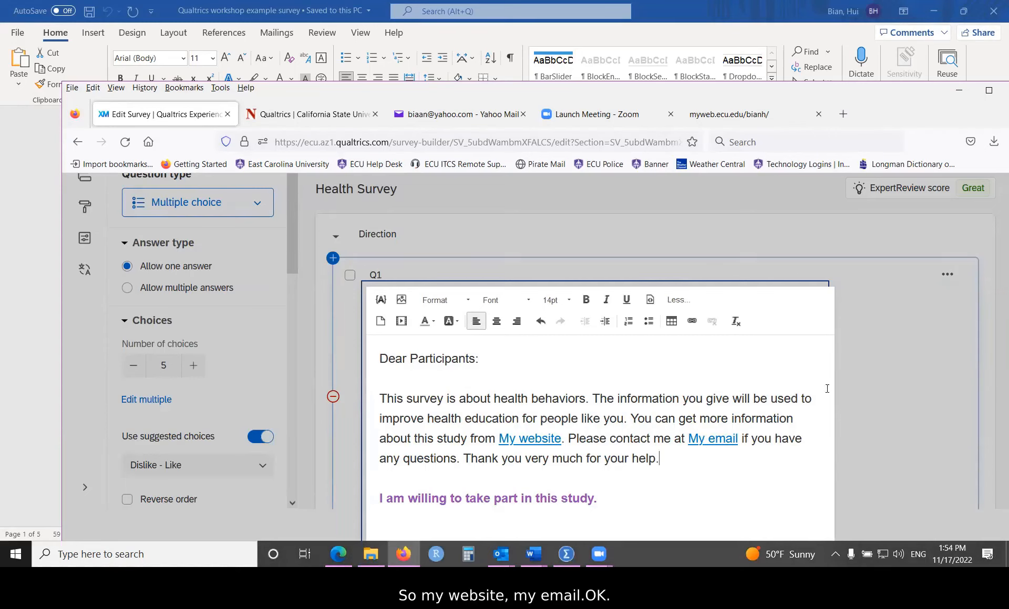
left_click(894, 370)
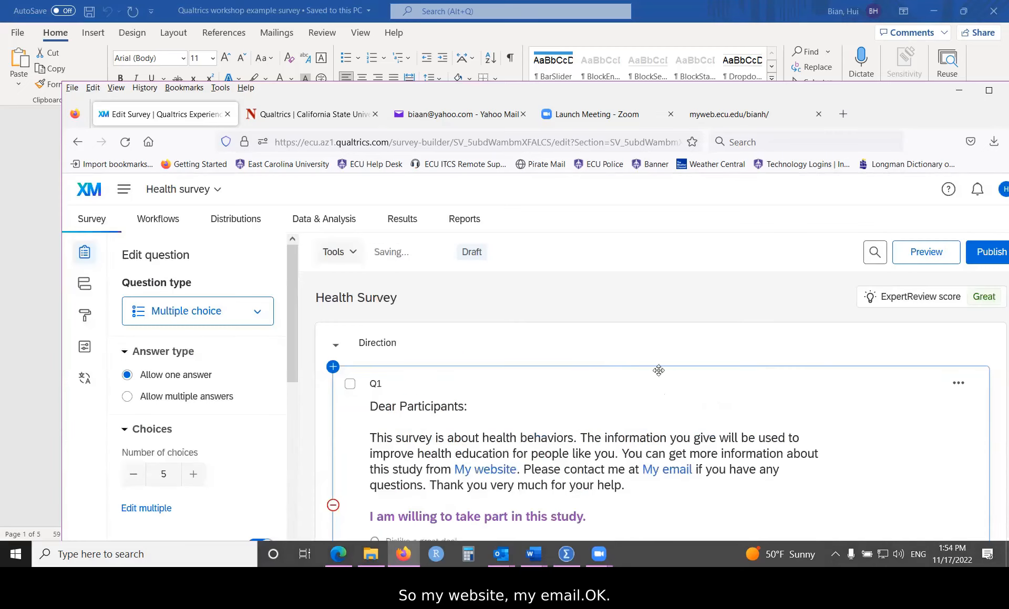
scroll(603, 369, "down", 4)
scroll(603, 369, "up", 1)
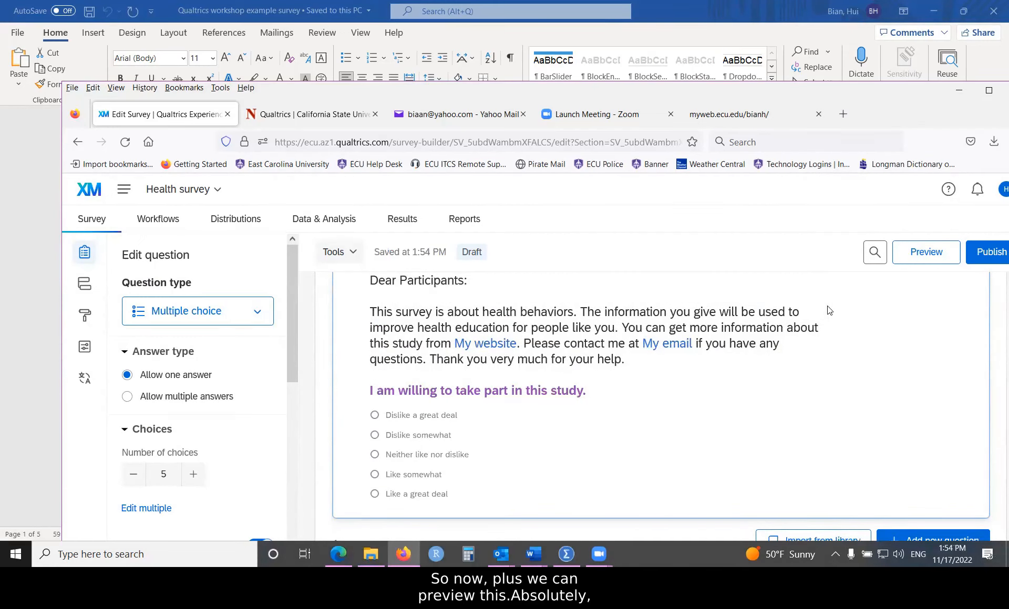
double_click(875, 89)
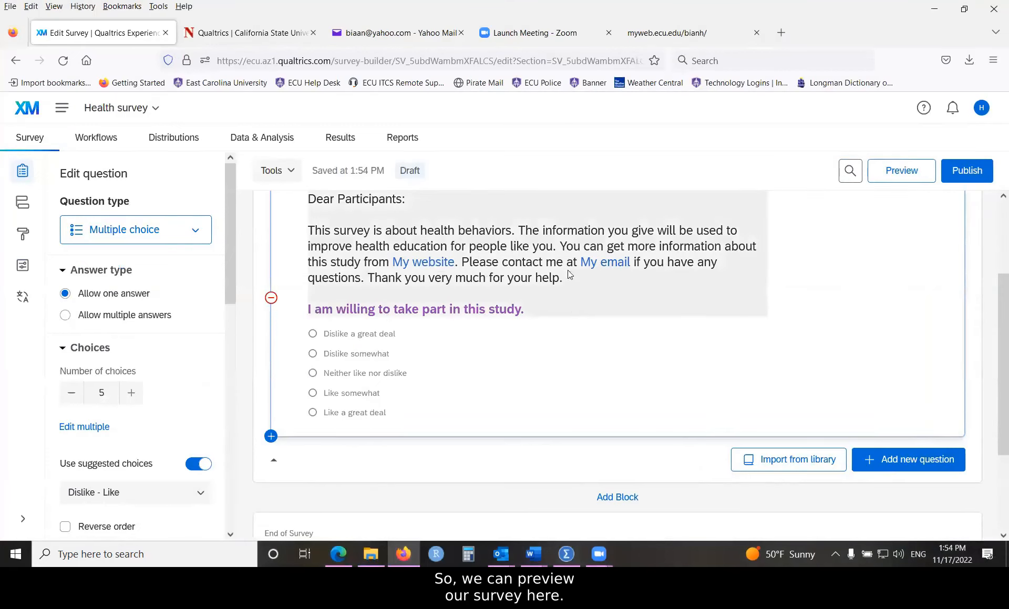
Step: Preview the survey and test the My website link in Q1
left_click(900, 174)
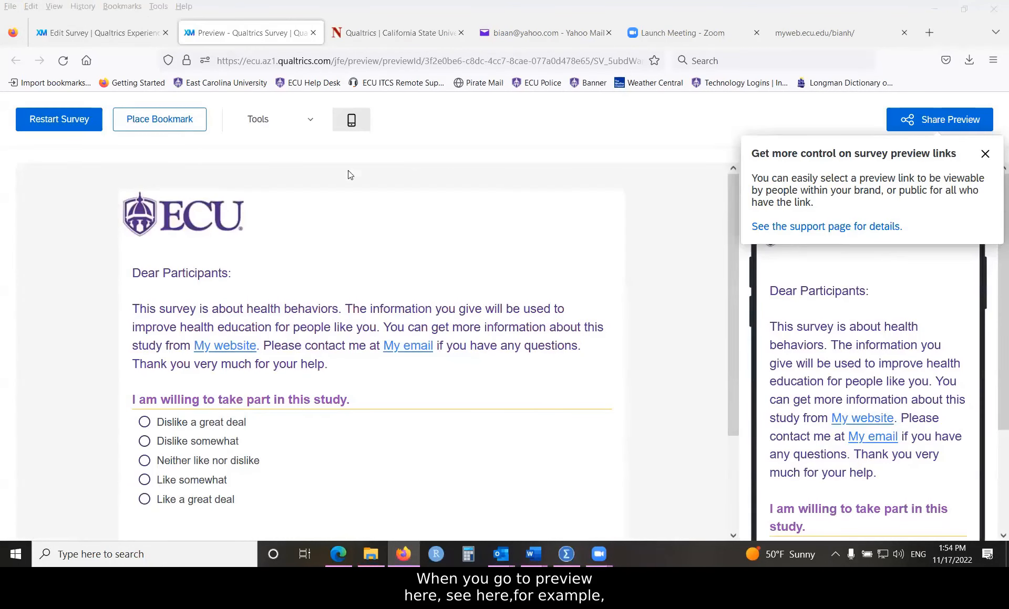
scroll(355, 210, "down", 2)
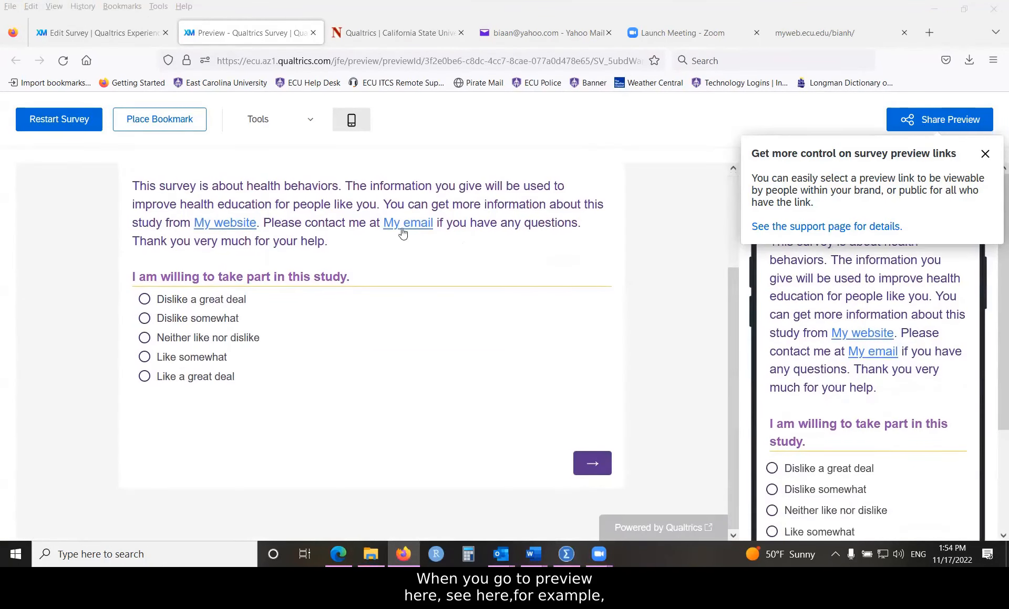
left_click(222, 225)
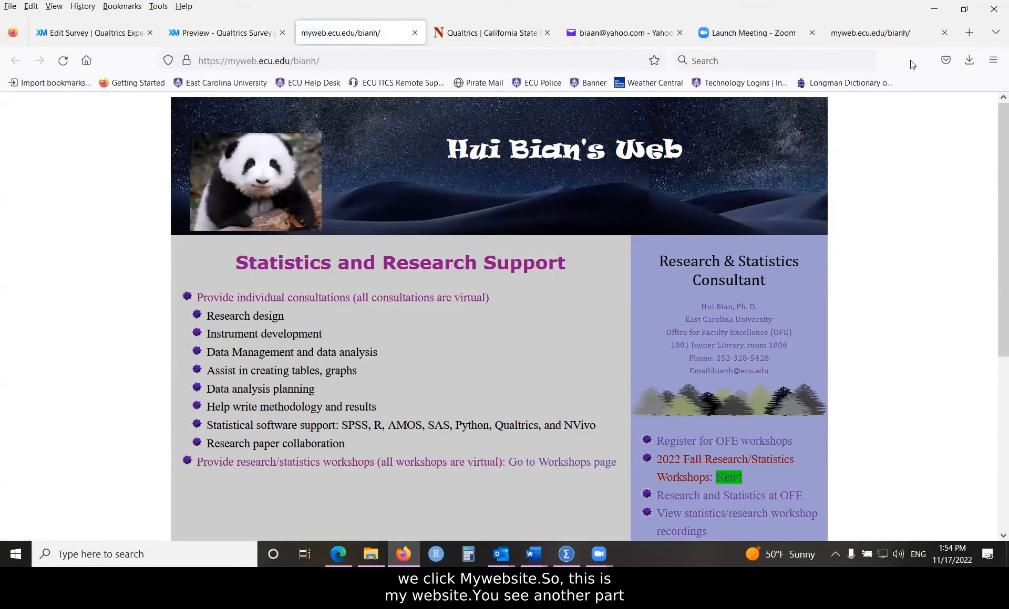
Step: Close the personal website tab, leaving the survey preview open
left_click_drag(861, 12, 610, 76)
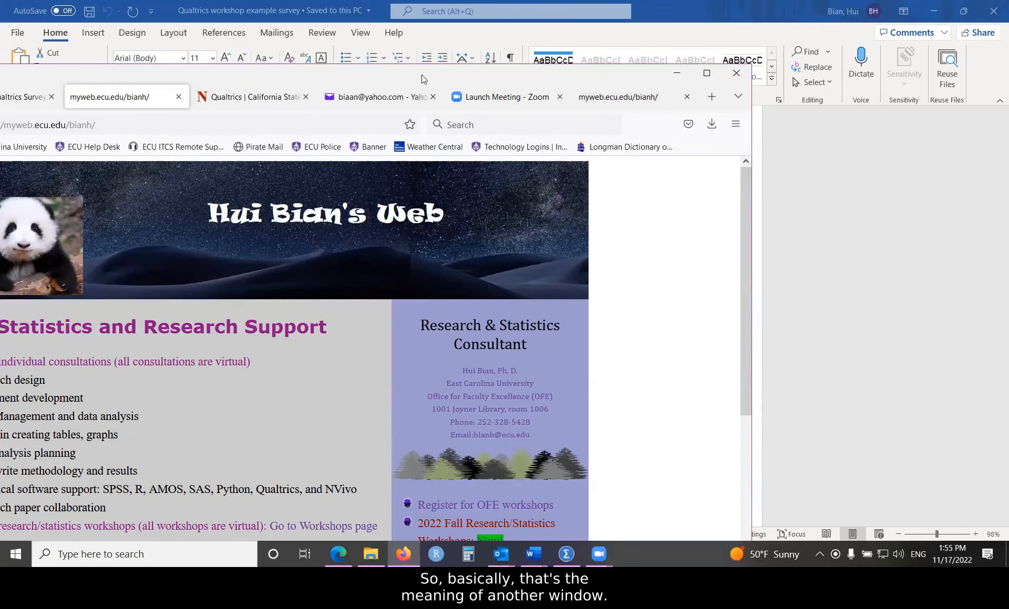
left_click_drag(421, 74, 701, 37)
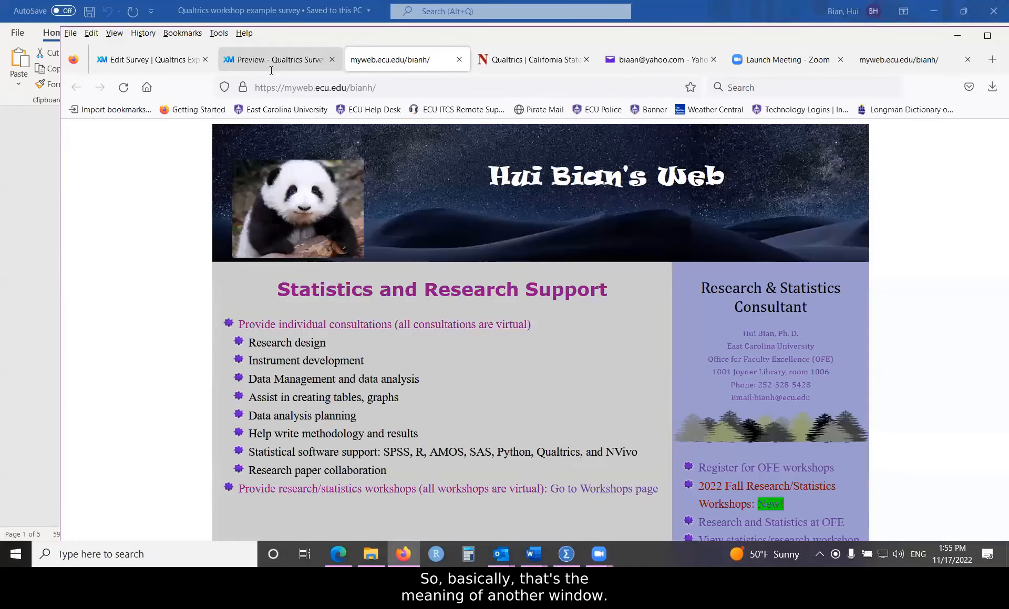
left_click(268, 60)
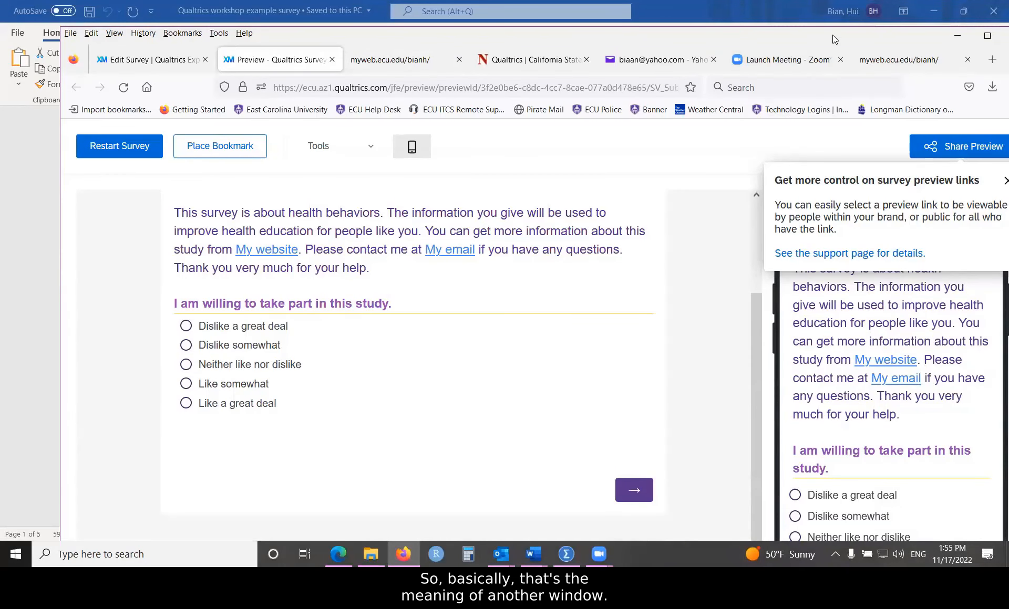
left_click_drag(832, 35, 637, 112)
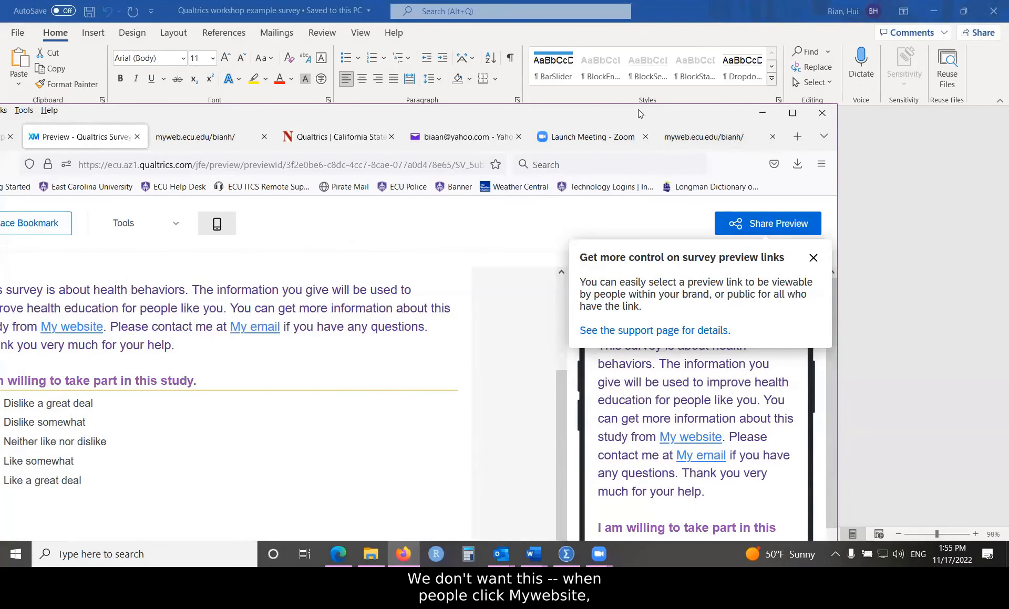
left_click_drag(637, 110, 773, 64)
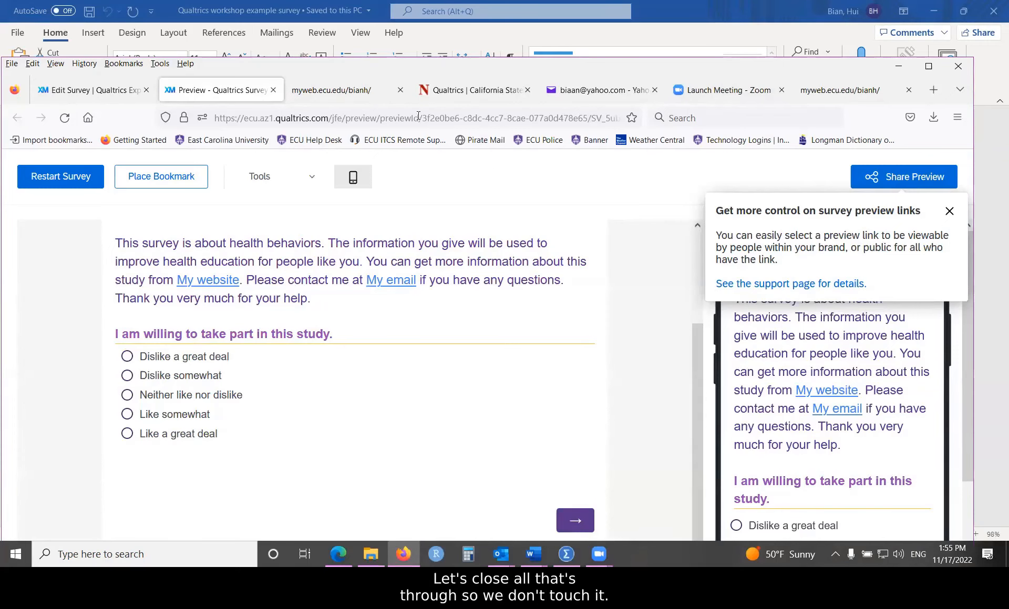
left_click(400, 89)
left_click_drag(721, 68, 816, 63)
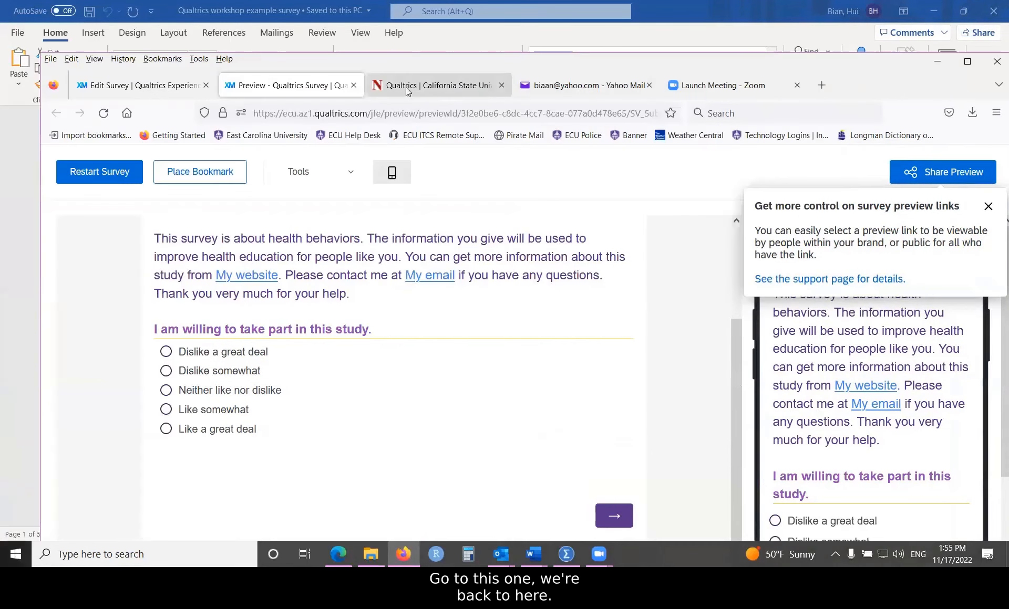
Step: Close the preview and rename Q1's first answer choice from 'Dislike a great deal' to 'Yes'
left_click(354, 85)
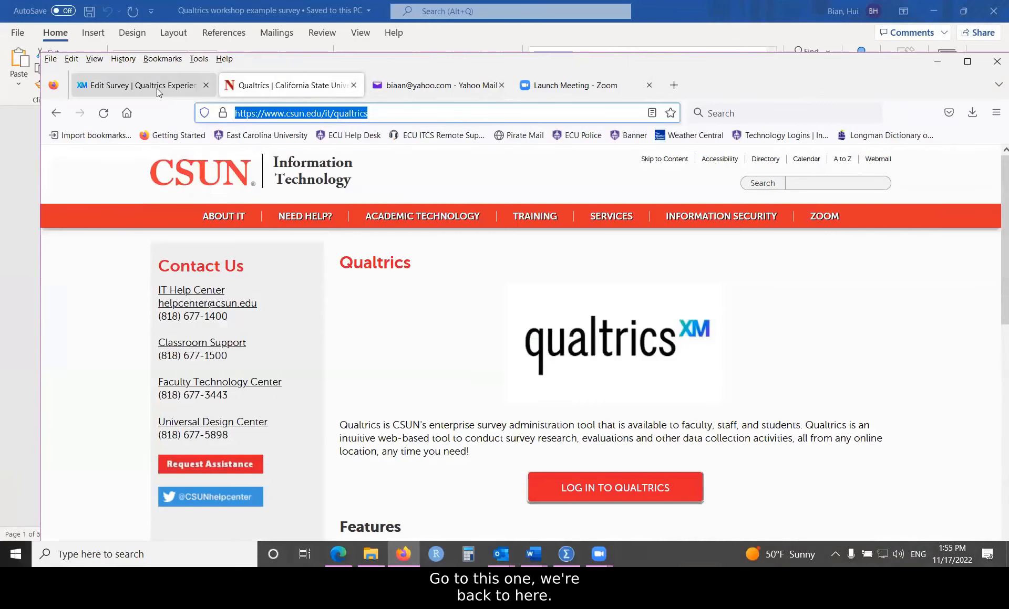
left_click(157, 87)
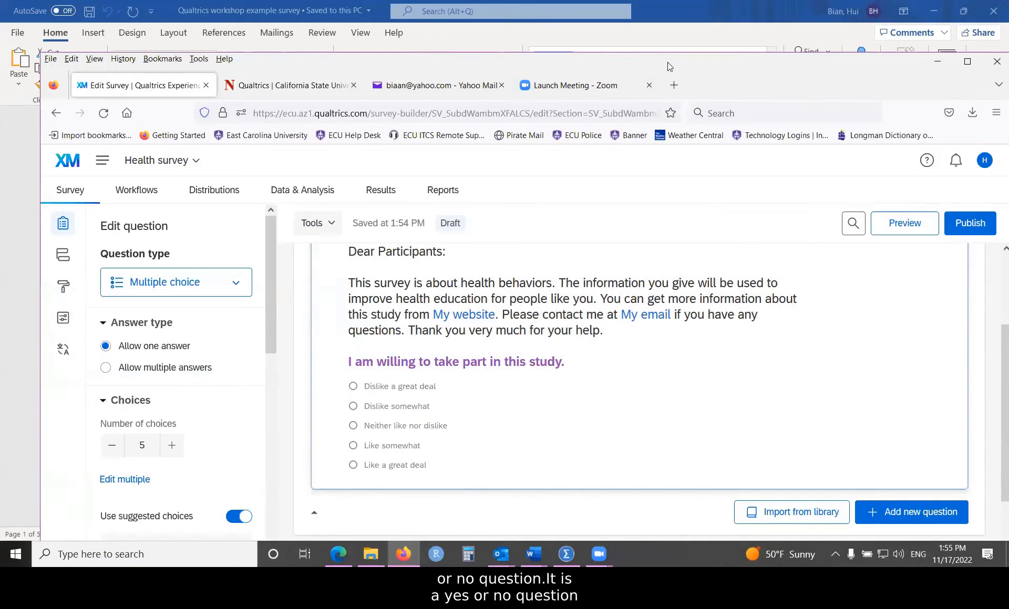
left_click_drag(667, 62, 626, 35)
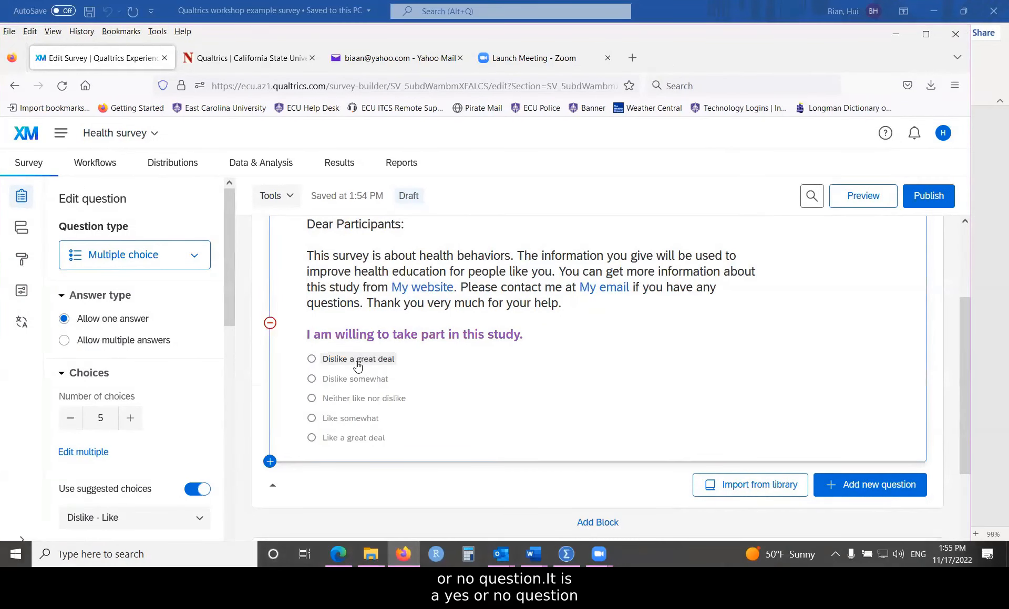
left_click(357, 365)
left_click_drag(322, 360, 395, 359)
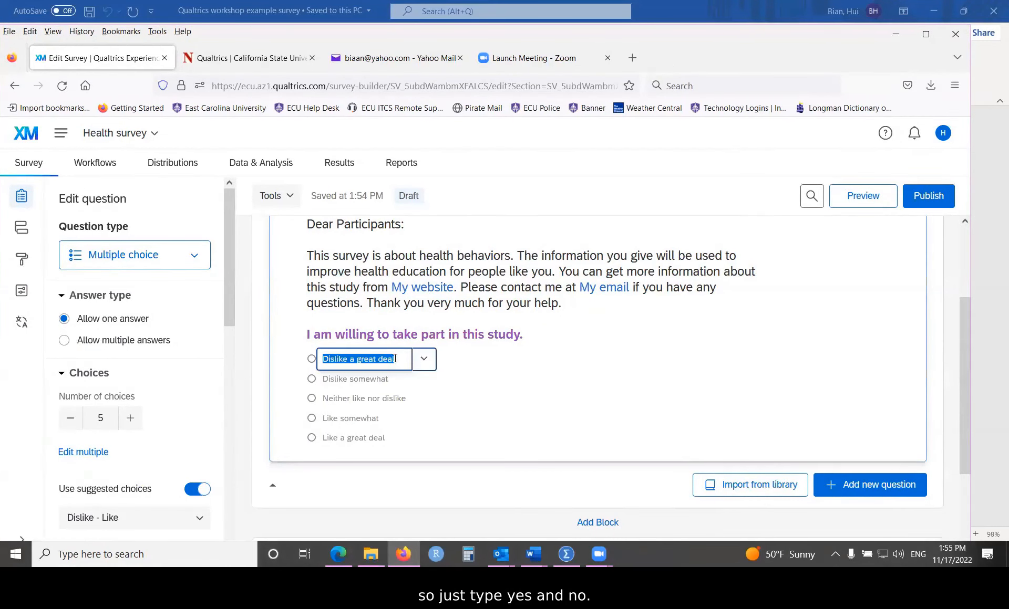
type("Yes")
left_click(366, 381)
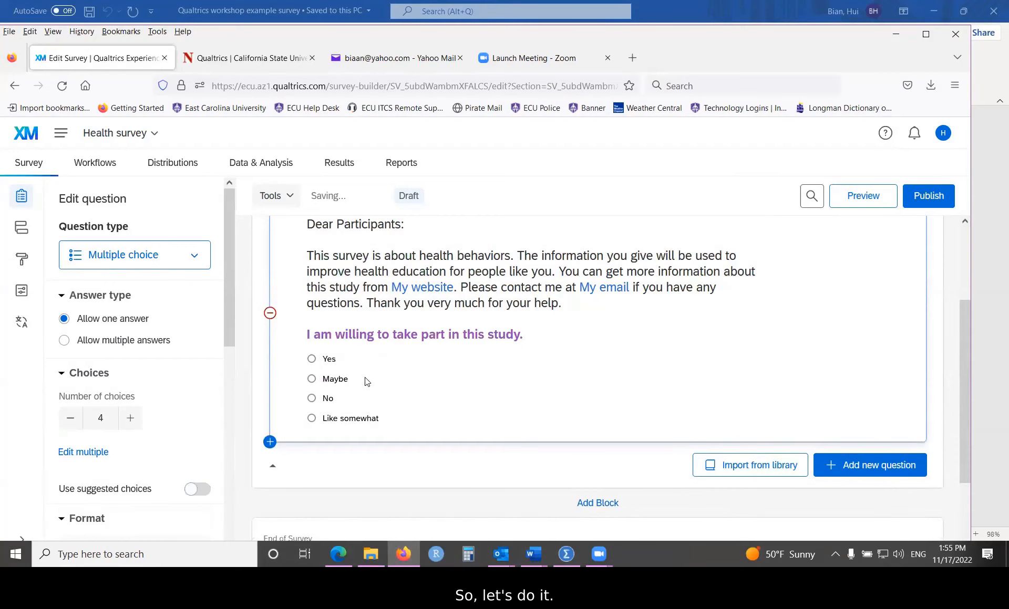
Step: Remove the 'Maybe' and 'Like somewhat' choices, leaving only Yes and No
left_click(336, 379)
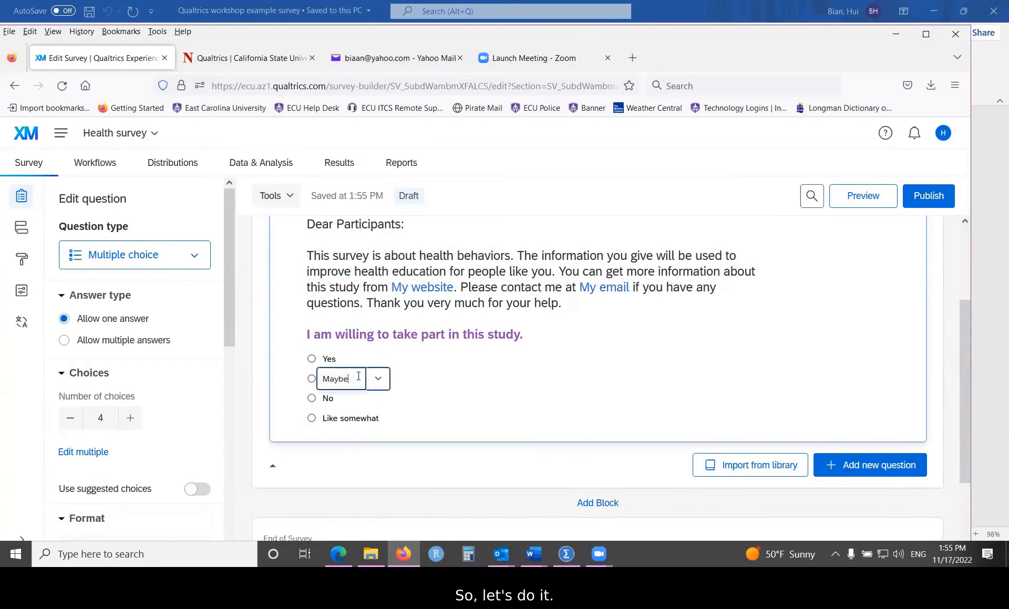
left_click(375, 379)
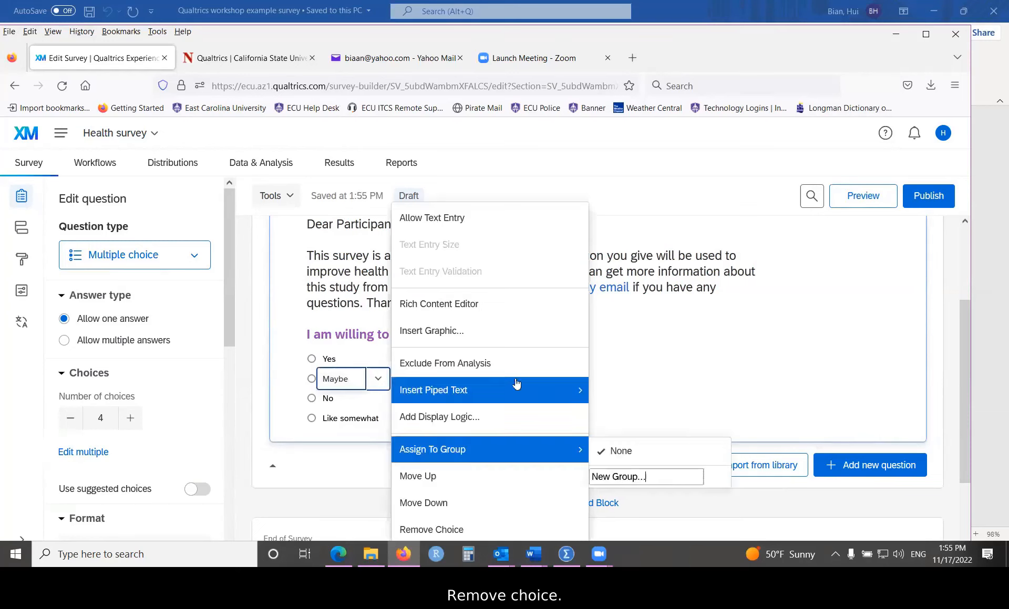
mouse_move(554, 387)
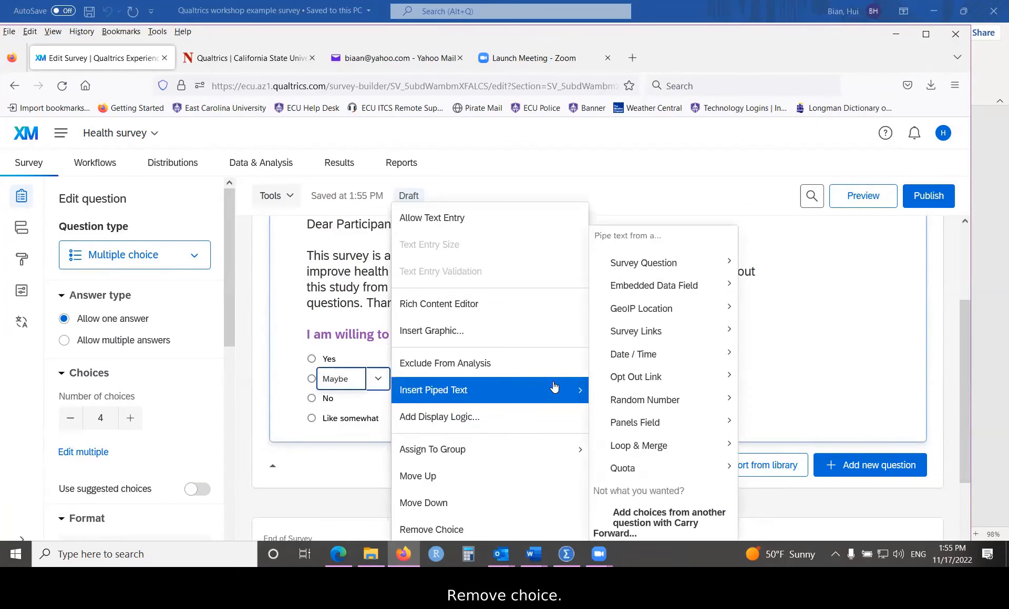
left_click(455, 529)
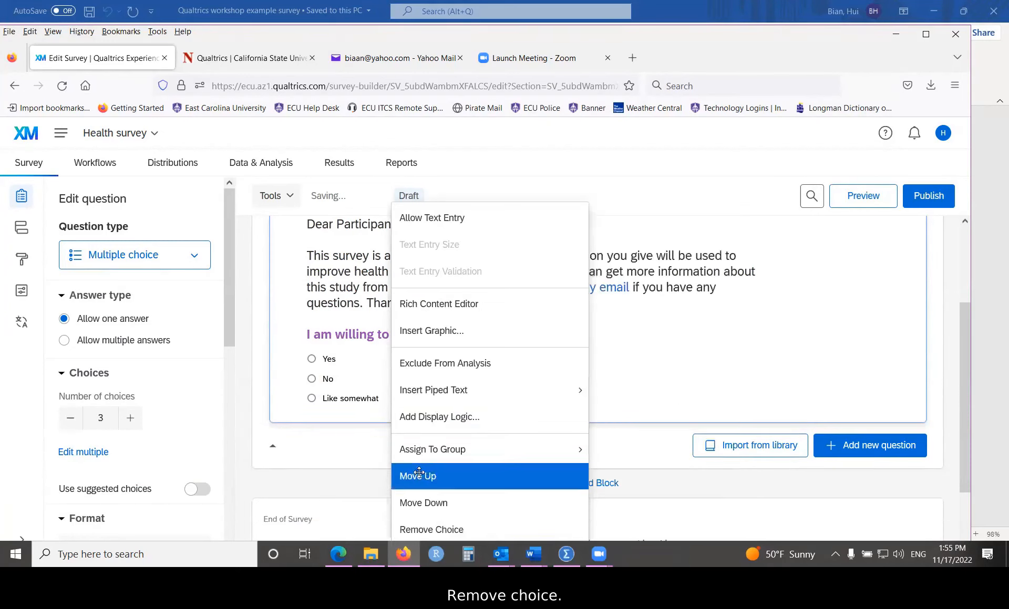
left_click(363, 400)
left_click(407, 398)
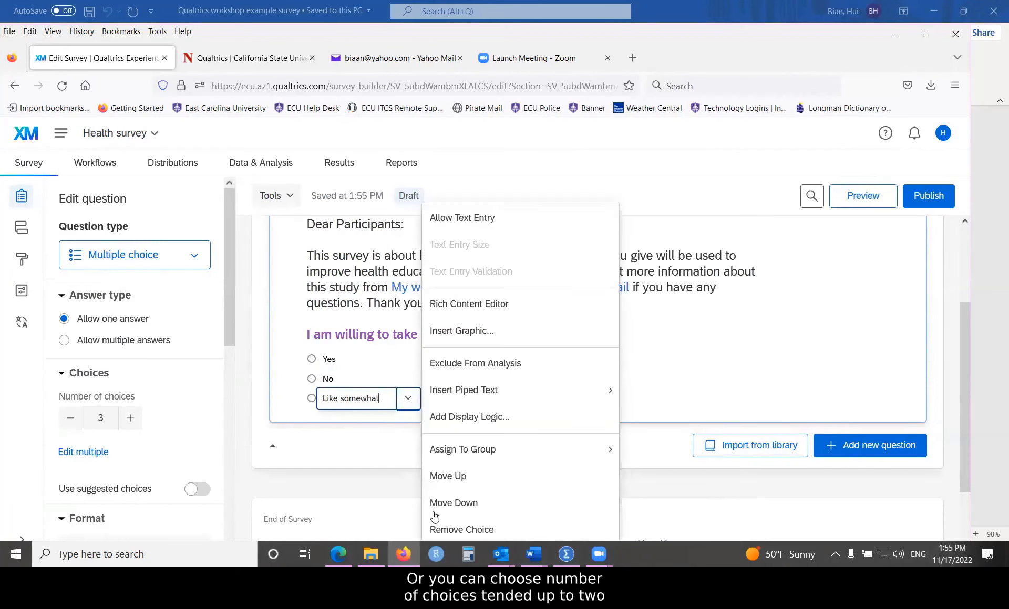
left_click(453, 529)
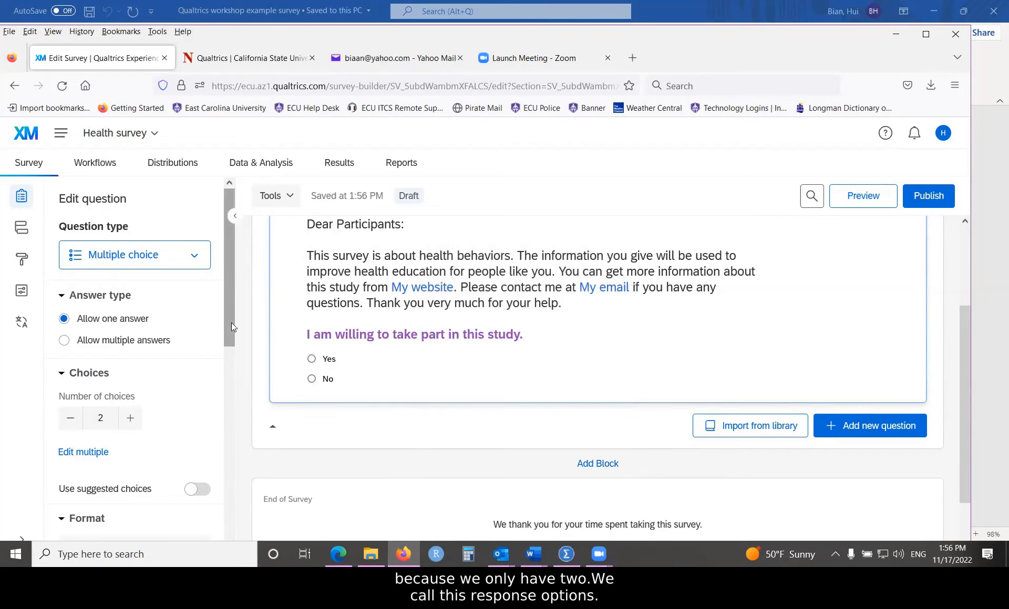
scroll(231, 322, "down", 1)
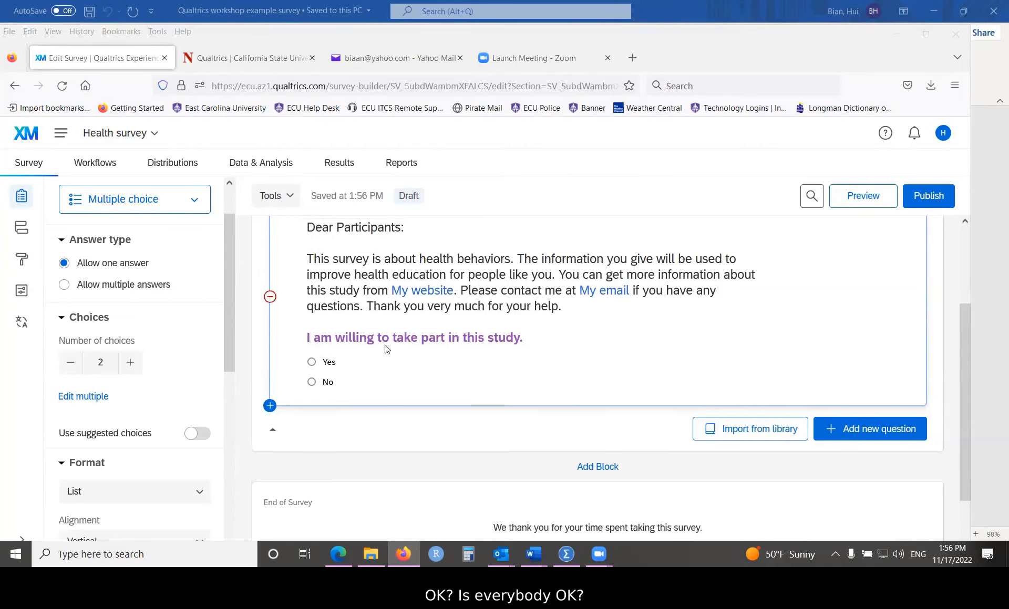
scroll(386, 349, "up", 1)
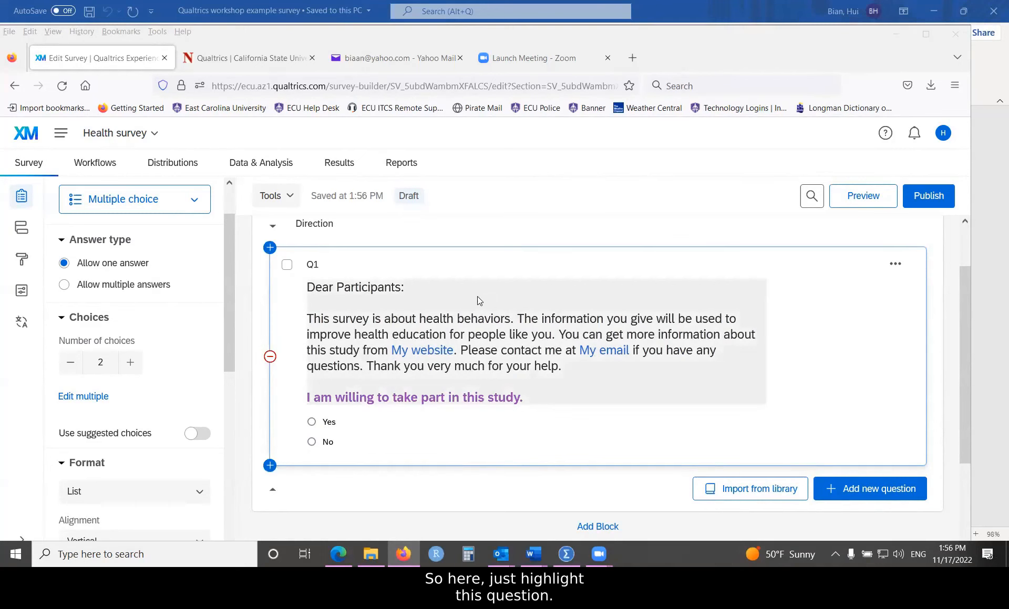
Step: Open Q1's consent text in the rich content editor and switch it to HTML View
left_click(457, 296)
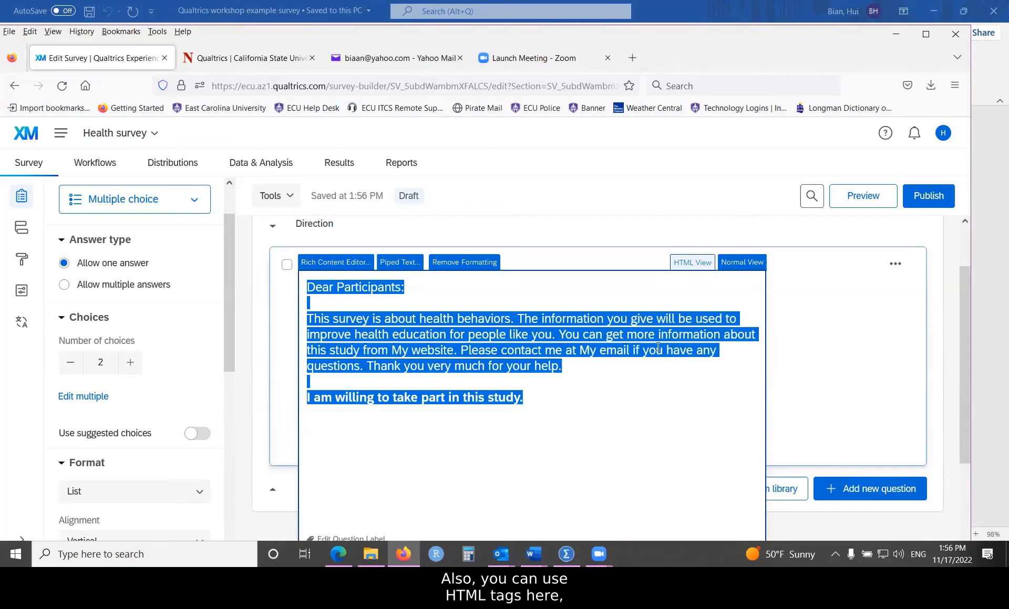
left_click(690, 262)
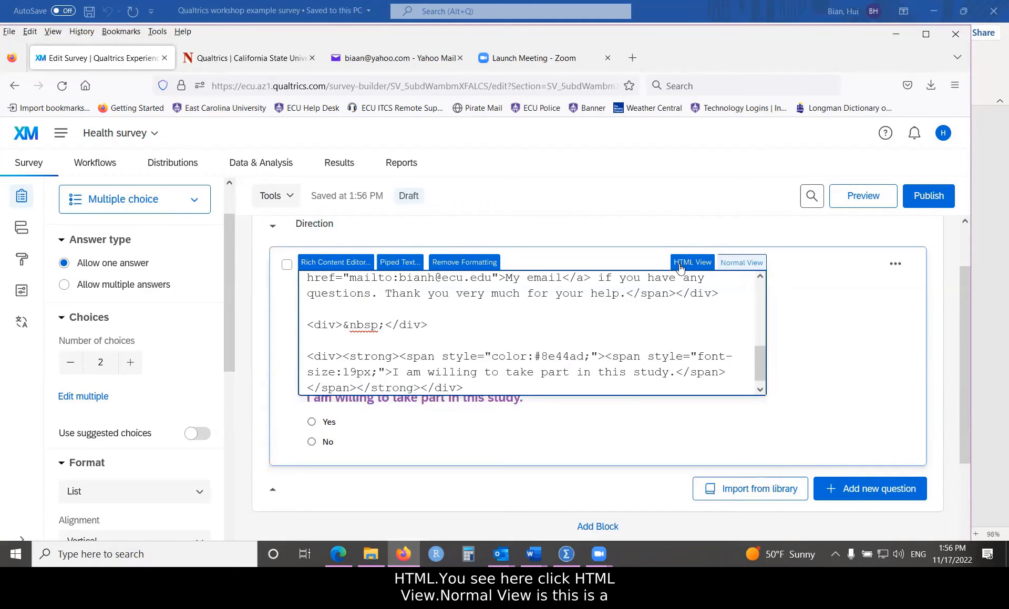
left_click(734, 266)
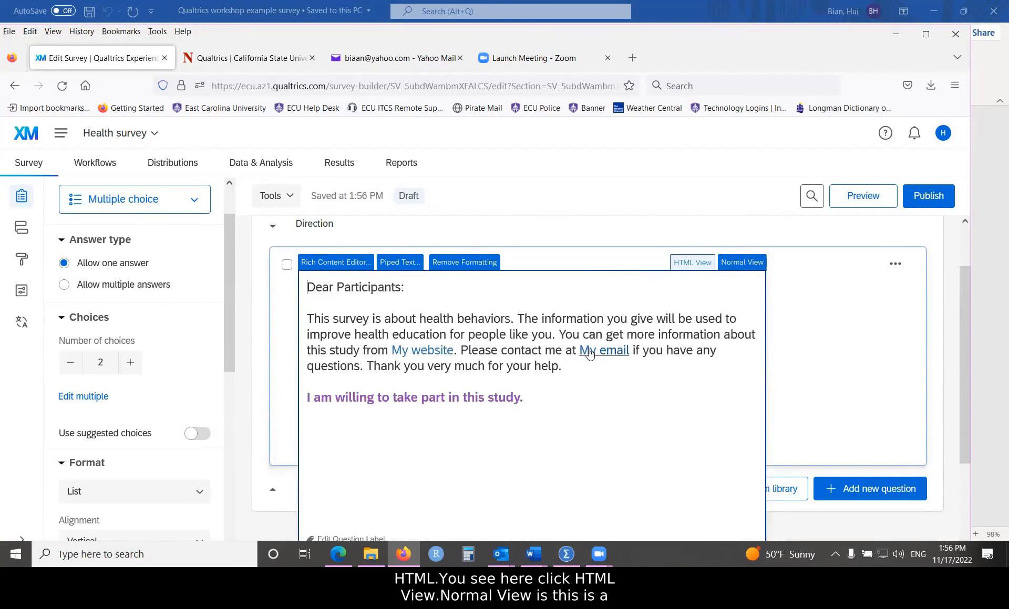
left_click(696, 263)
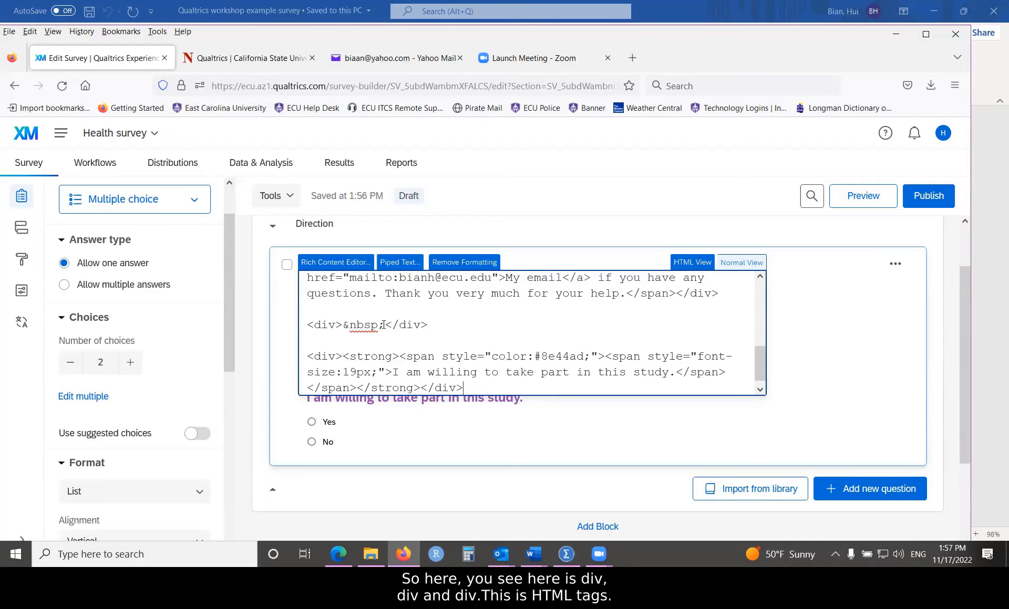
left_click_drag(384, 325, 432, 323)
left_click_drag(310, 325, 432, 325)
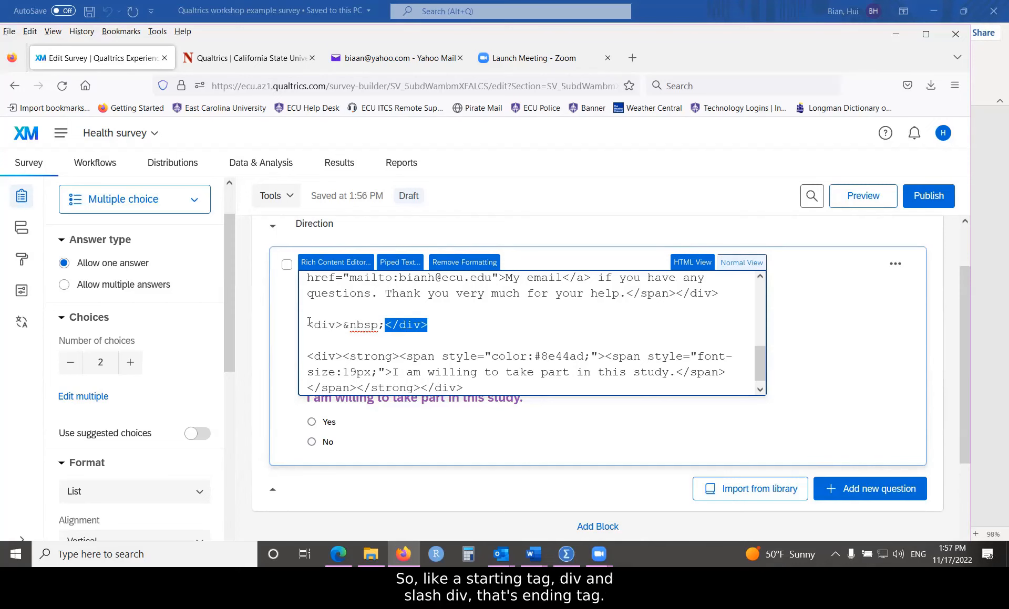
left_click_drag(310, 324, 342, 324)
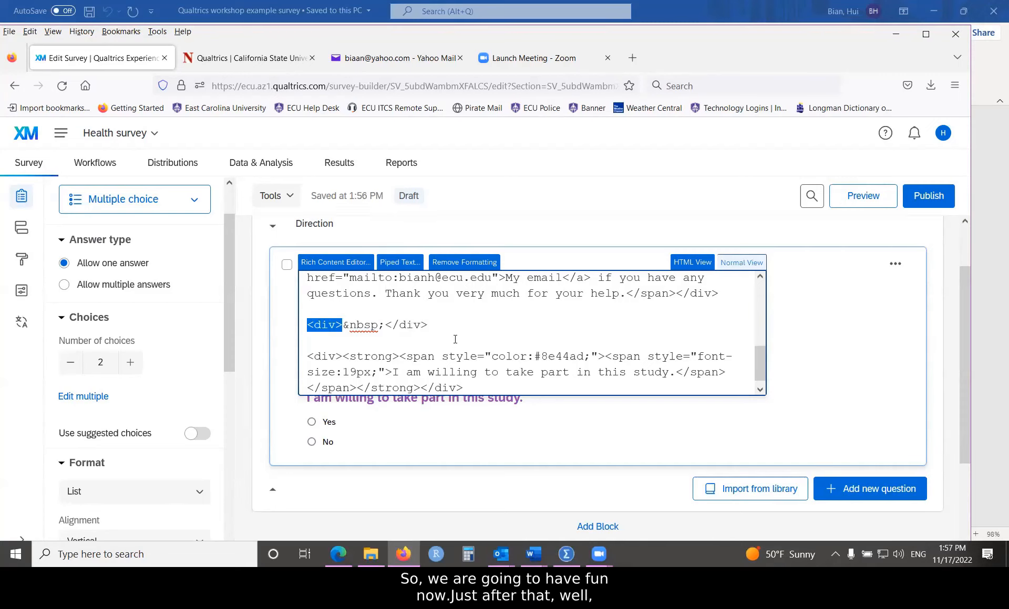
Step: Paste a <marquee direction="left">Thank You!</marquee> line at the end of the HTML source
scroll(475, 357, "down", 1)
left_click(465, 379)
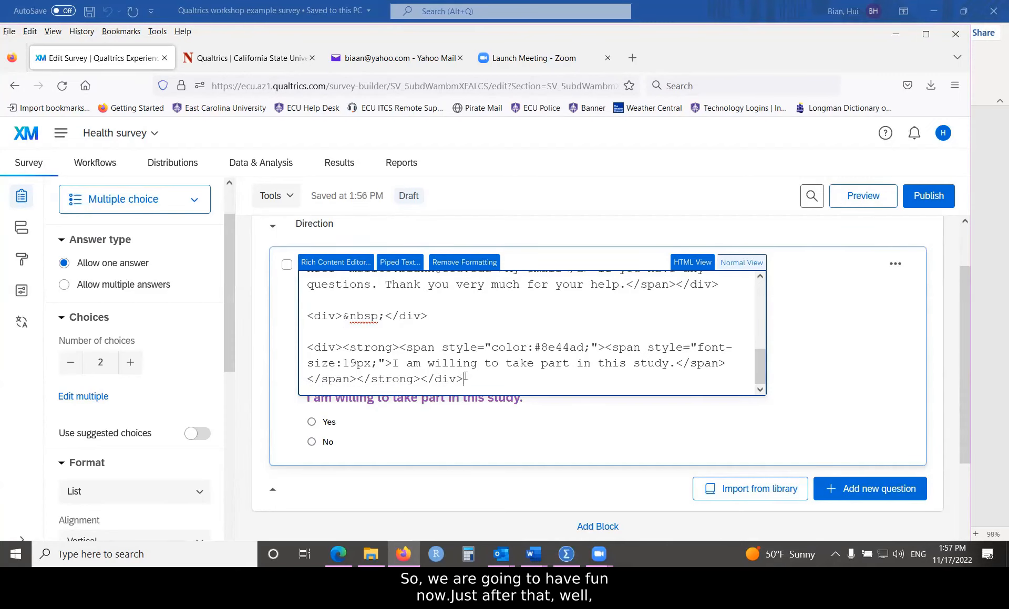
key("Return")
key("Return")
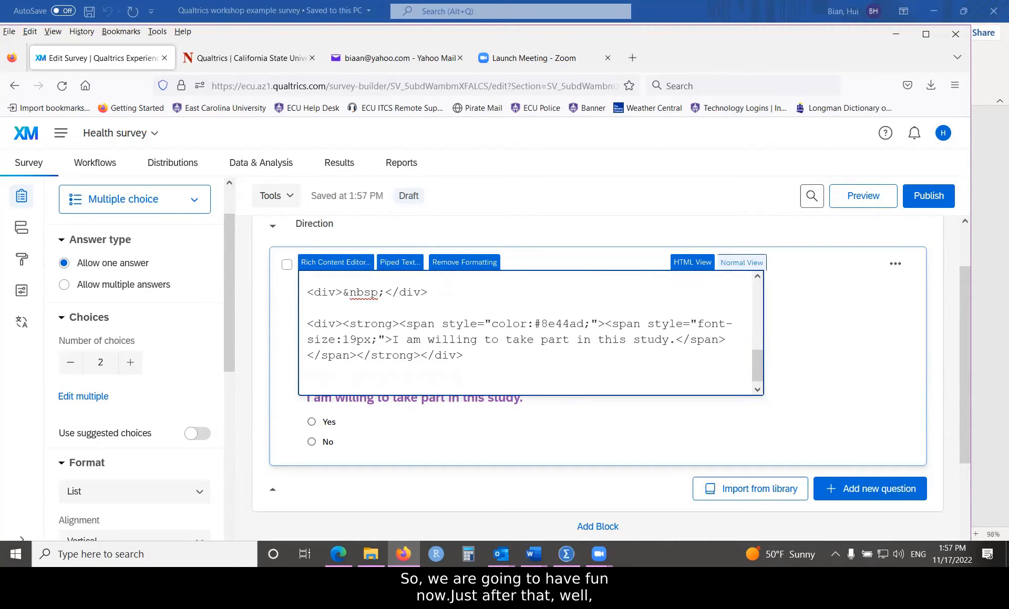
key("alt+Tab")
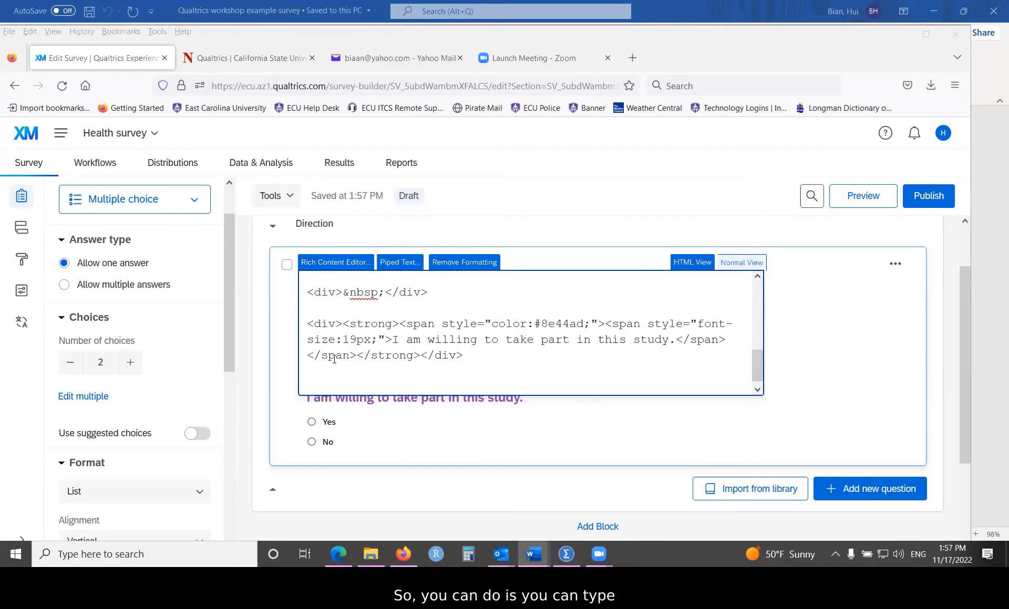
left_click(326, 376)
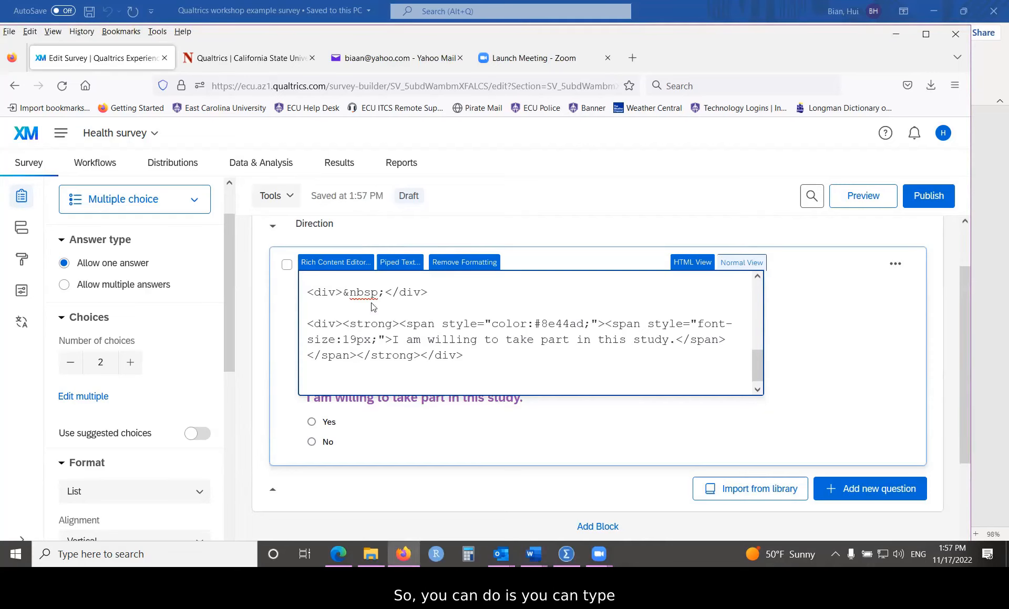
right_click(331, 374)
left_click(364, 238)
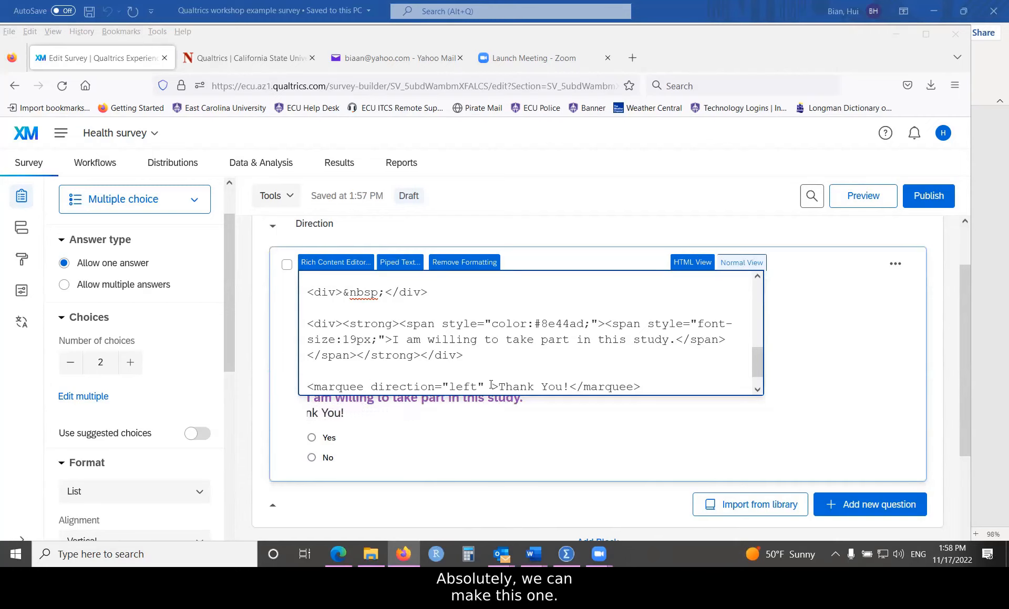
left_click_drag(500, 387, 577, 387)
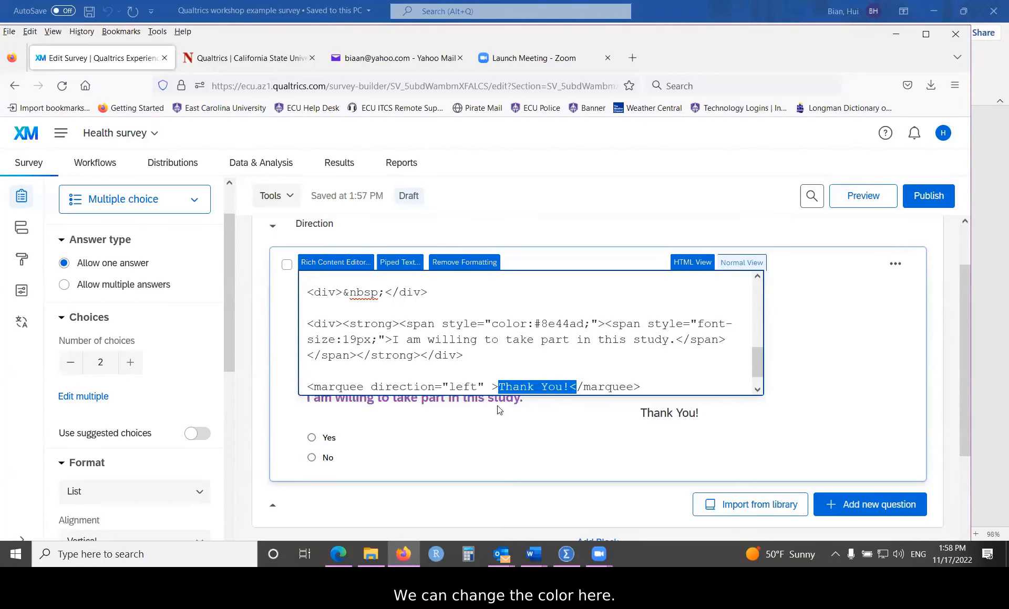
left_click(805, 344)
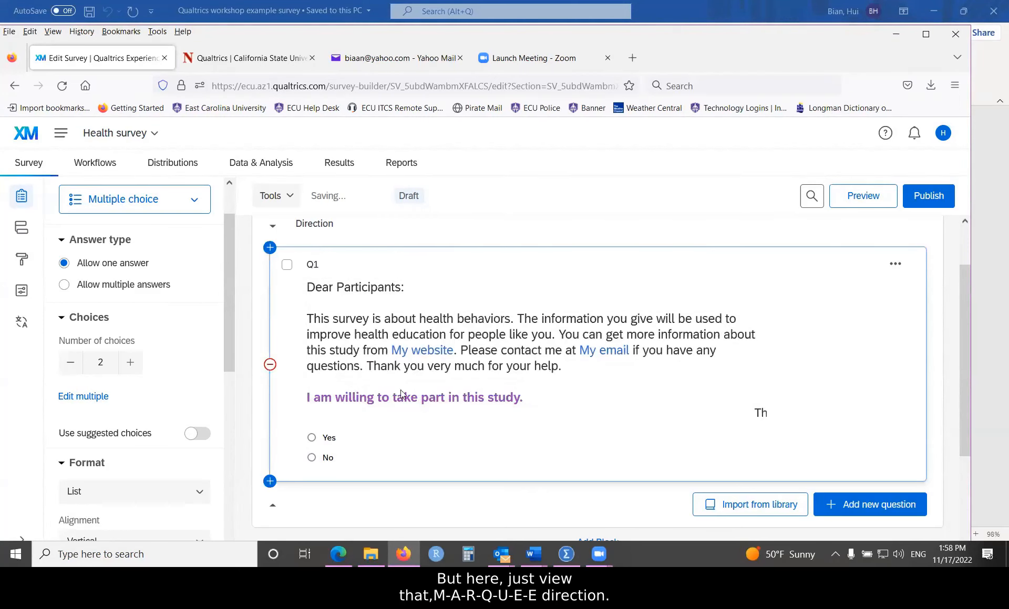
left_click(523, 341)
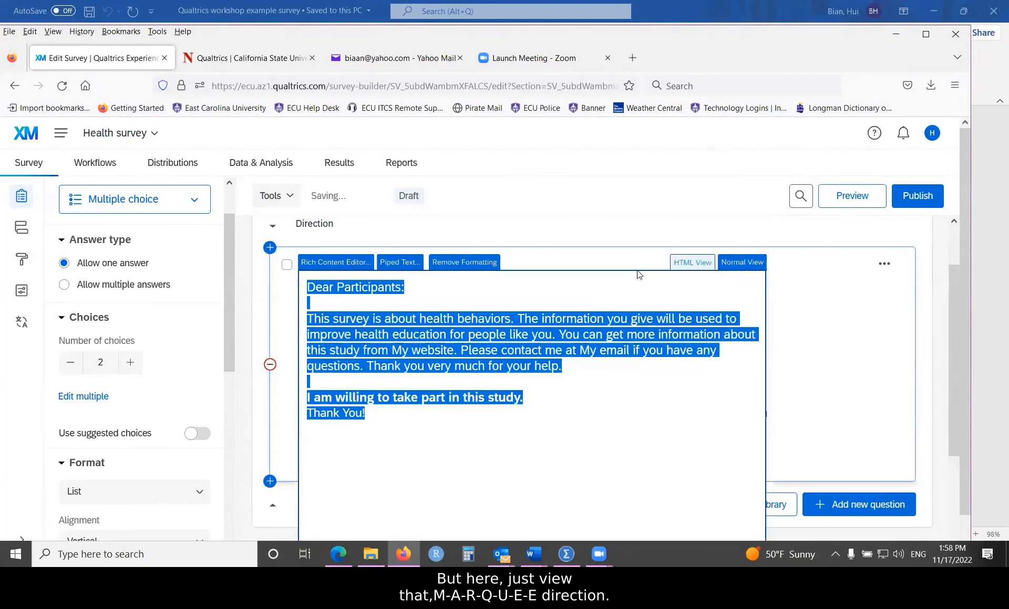
left_click(689, 262)
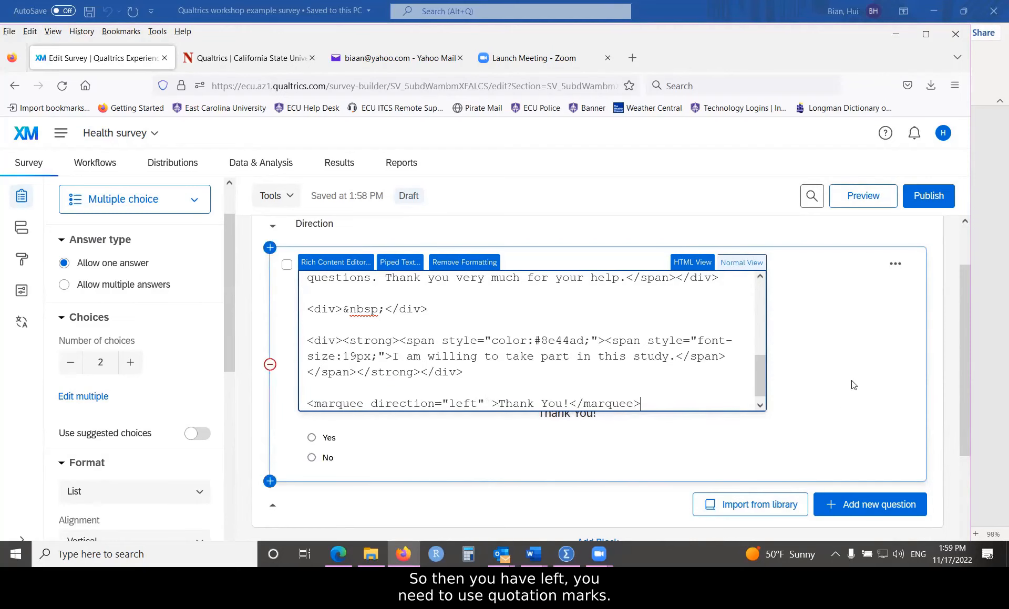
left_click(785, 415)
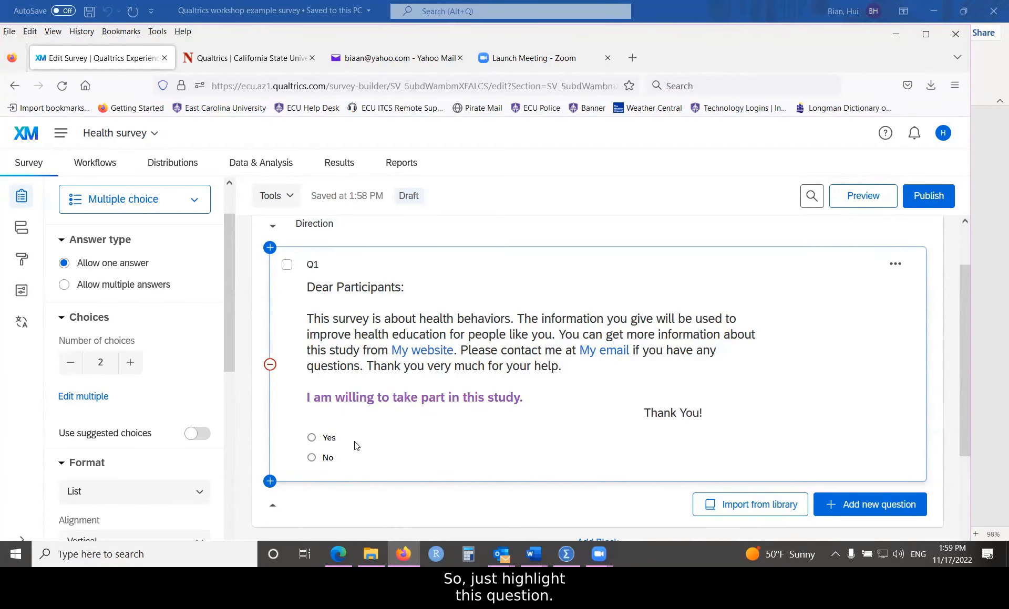
Step: Switch on Add requirements for Q1 with Force response selected
scroll(356, 446, "down", 1)
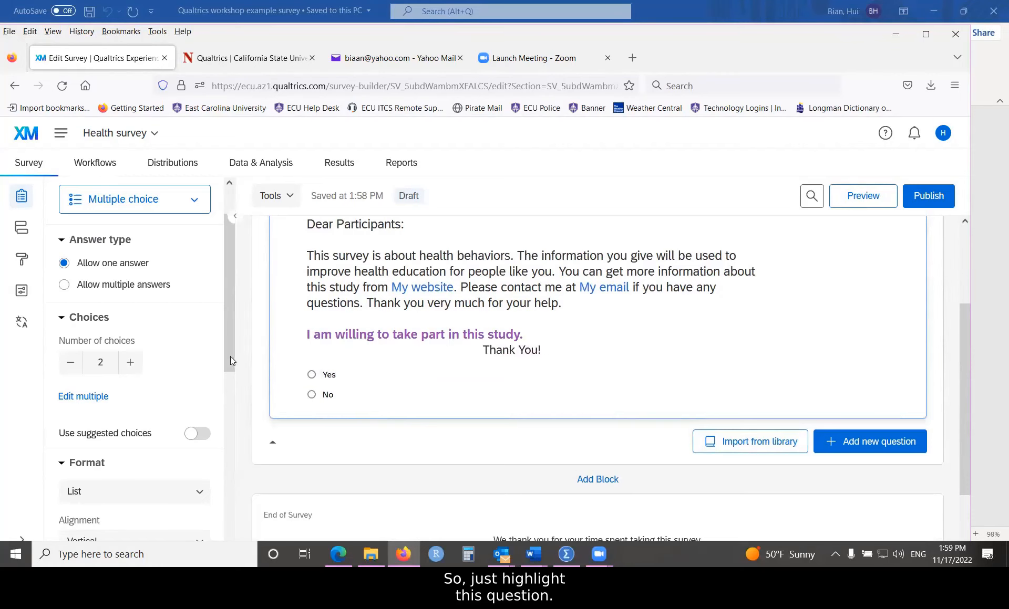
left_click_drag(230, 356, 234, 494)
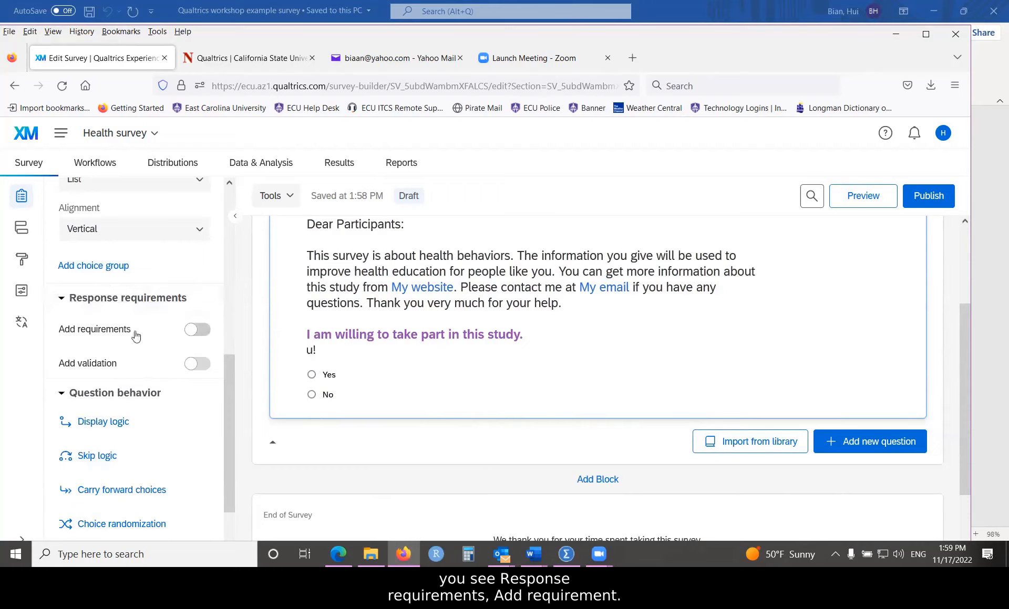
left_click(188, 331)
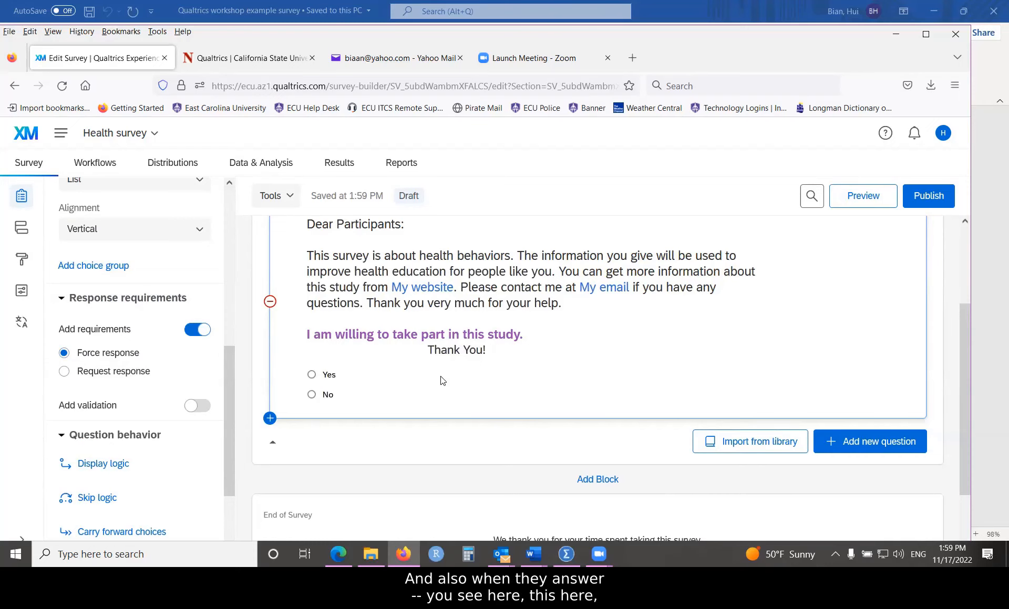
scroll(479, 391, "up", 3)
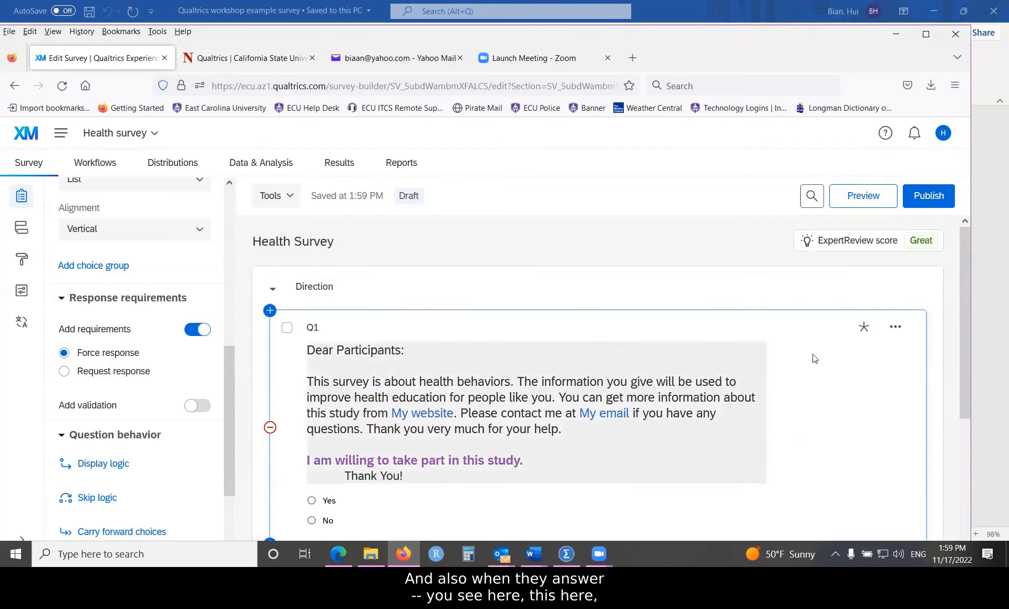
mouse_move(865, 332)
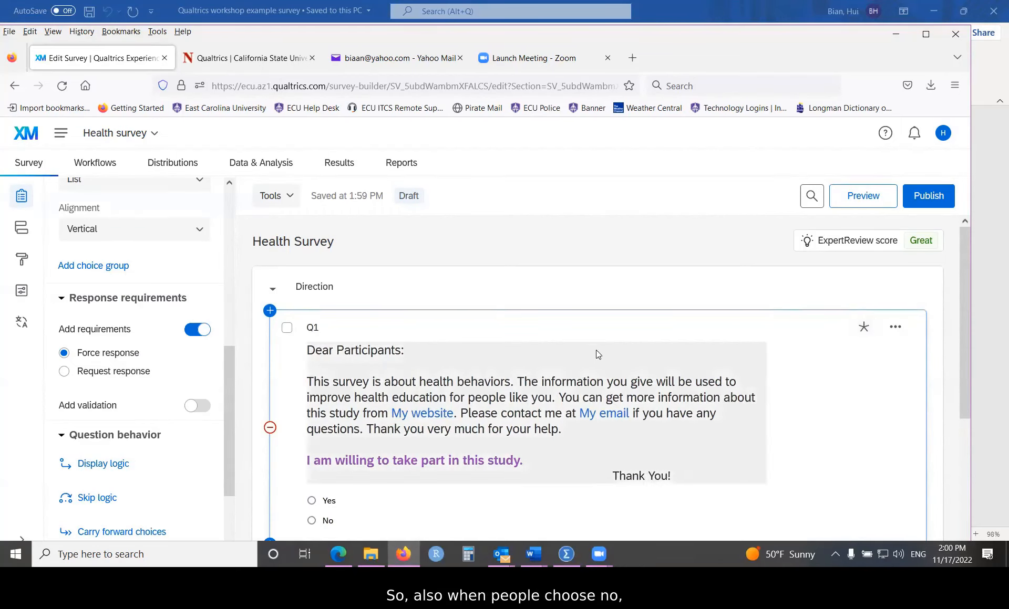
scroll(573, 363, "down", 2)
scroll(440, 392, "down", 2)
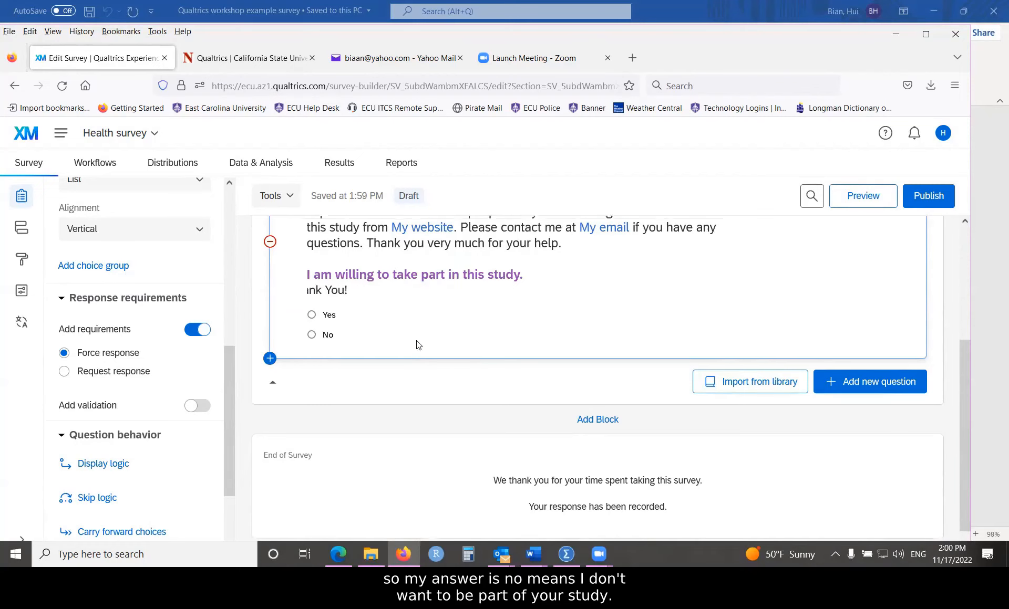
scroll(415, 343, "up", 1)
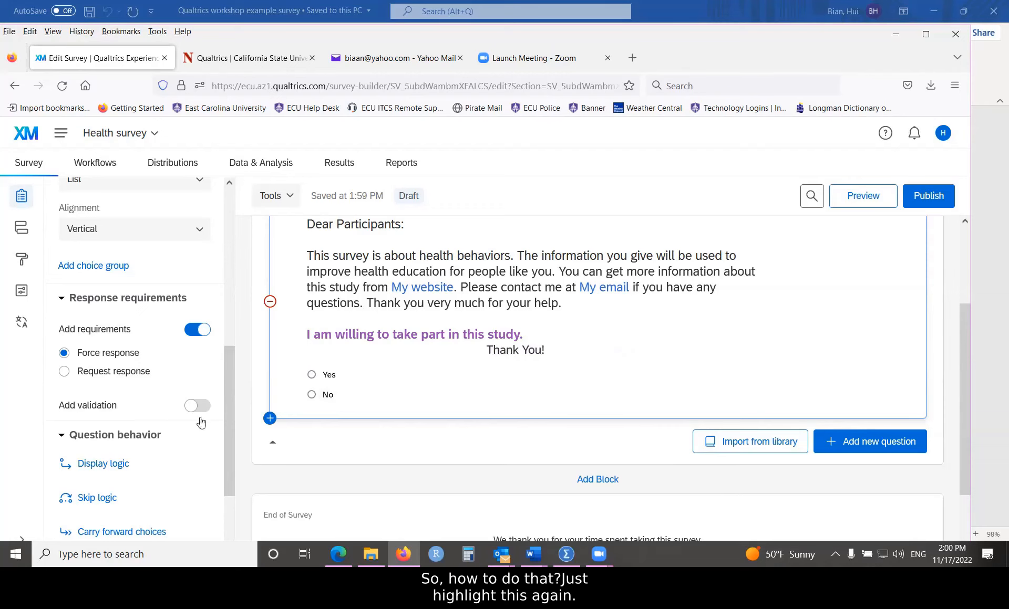
Step: Add Q1 skip logic that jumps to End of Survey if No is selected
left_click_drag(233, 354, 236, 409)
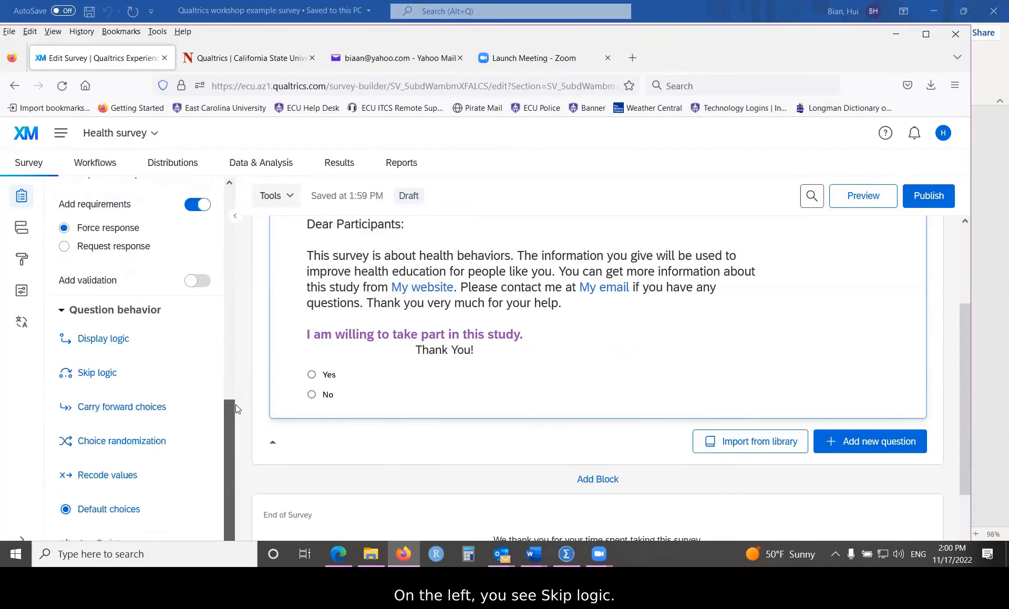
left_click(93, 375)
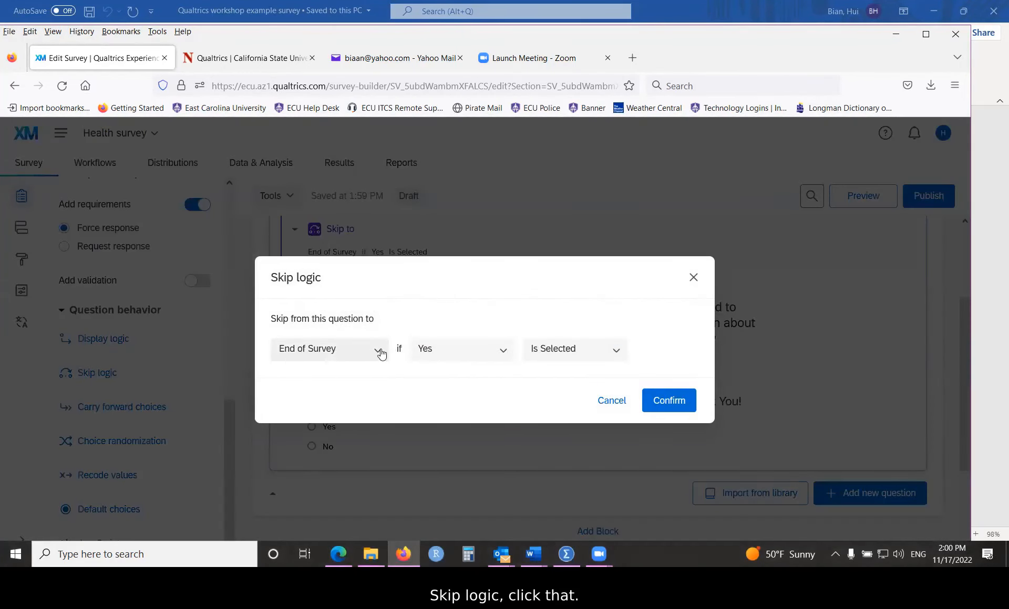
left_click(511, 351)
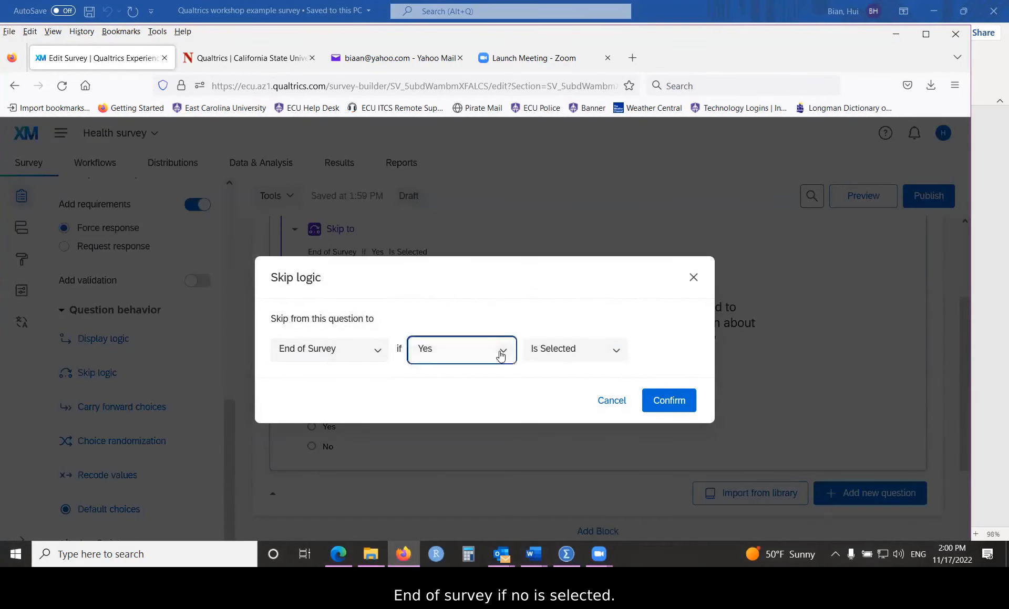
left_click(418, 408)
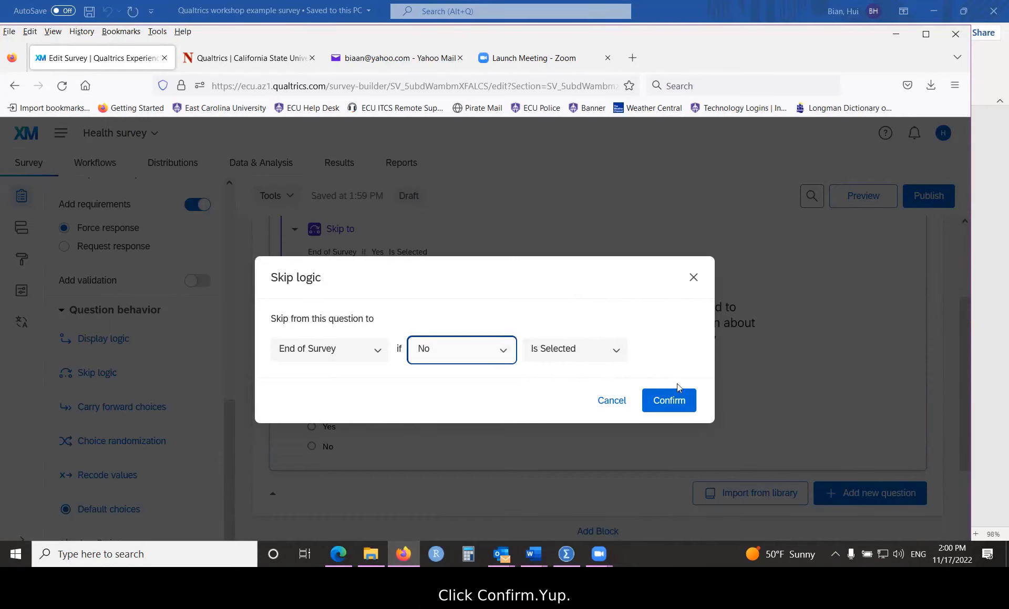
left_click(663, 402)
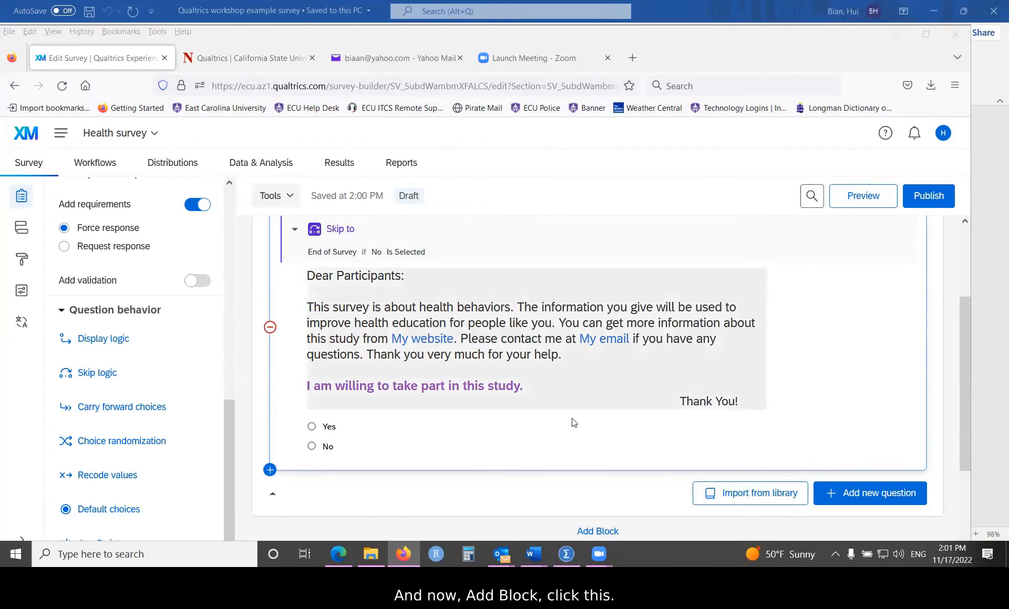
Step: Open Q1's question text in the rich content editor and bring Edit Question Label into view
scroll(551, 415, "down", 3)
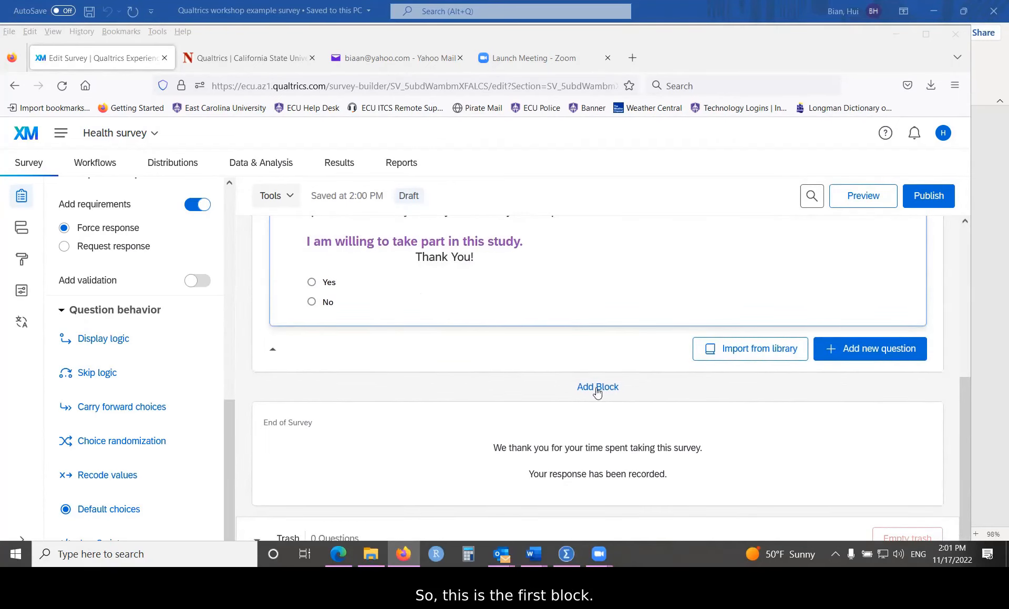
scroll(410, 339, "up", 3)
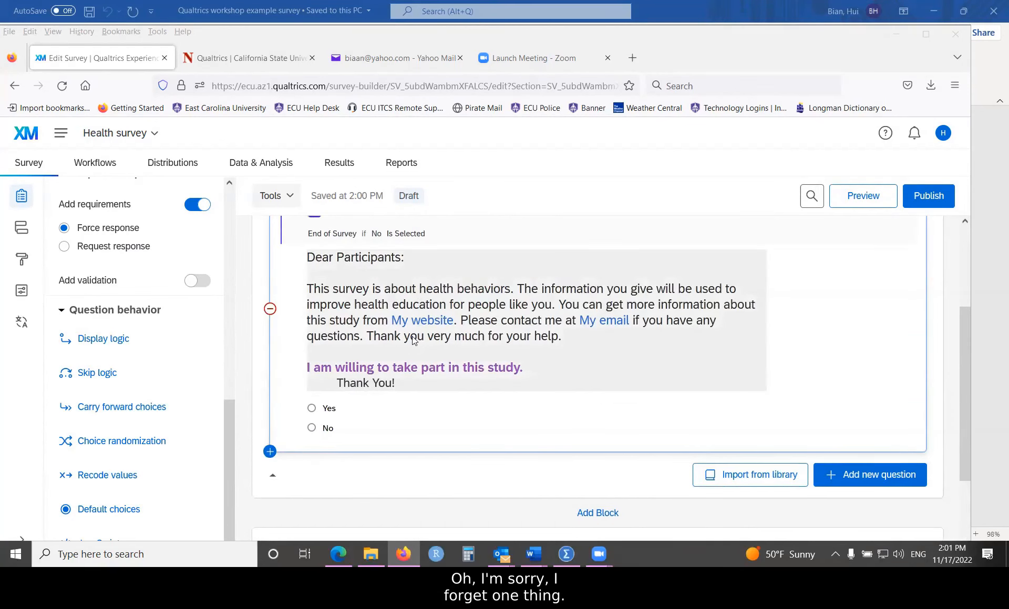
left_click(423, 270)
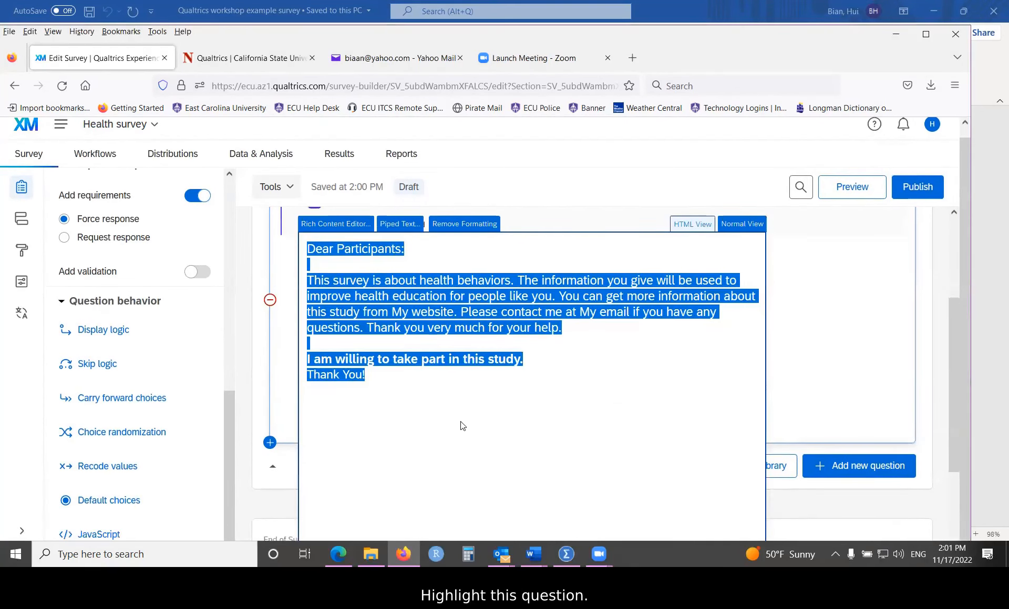
left_click(825, 373)
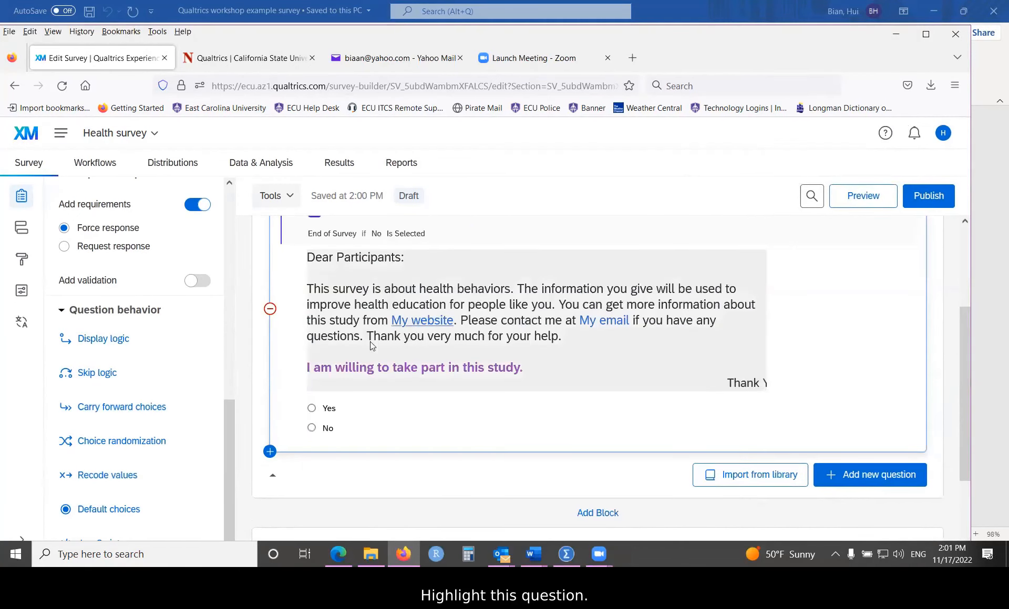
left_click(735, 349)
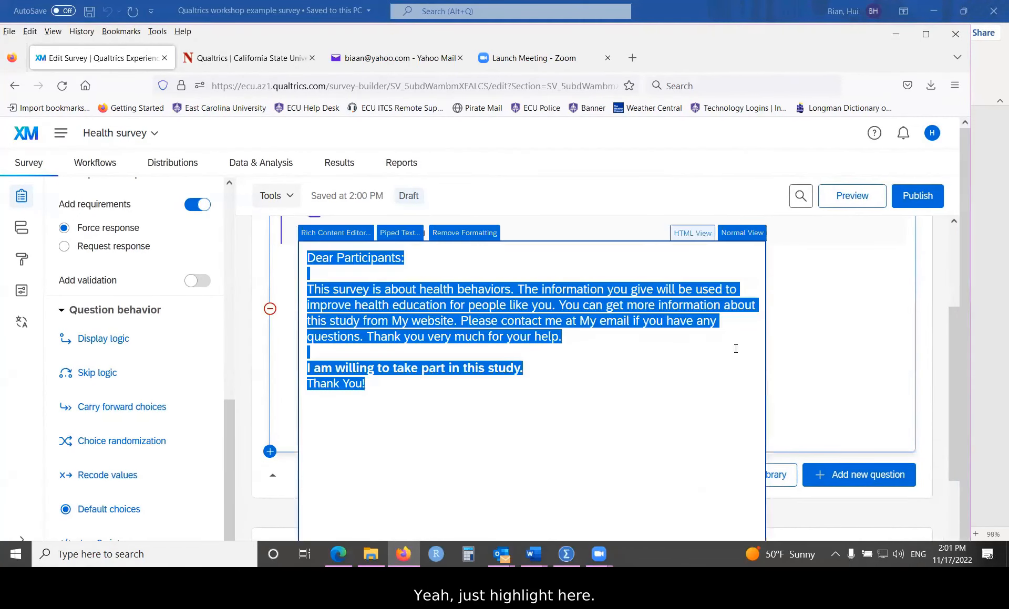
scroll(837, 375, "down", 3)
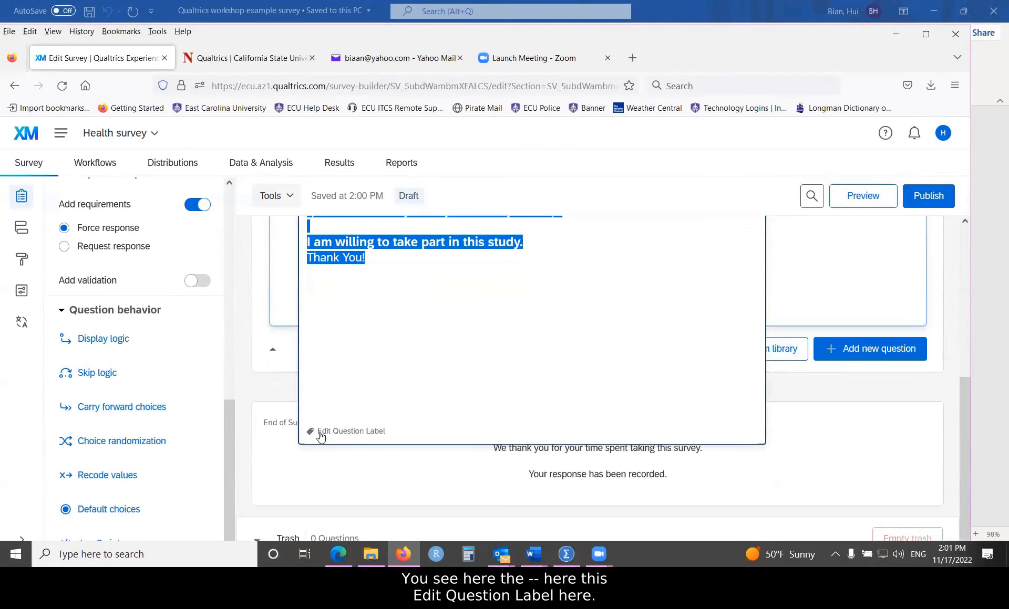
Step: Label Q1 'direction', then switch to the SPSS data file
left_click(374, 434)
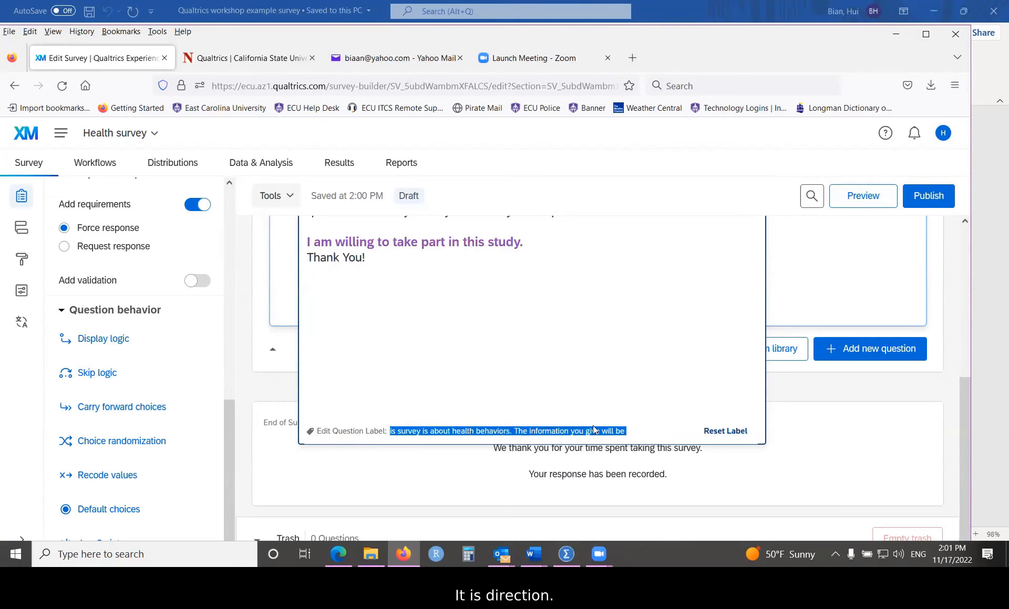
type("direction")
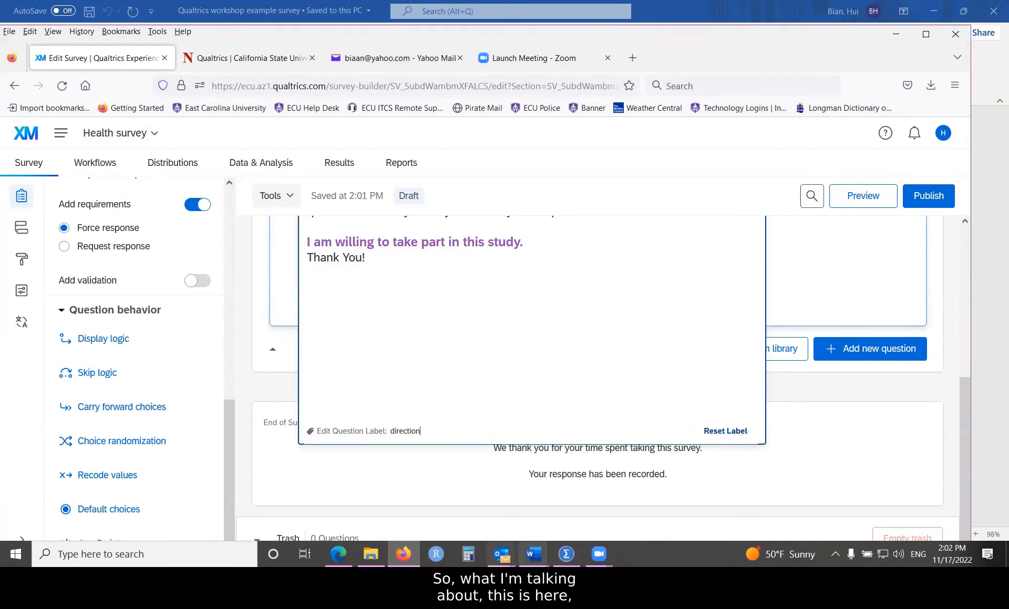
left_click(565, 554)
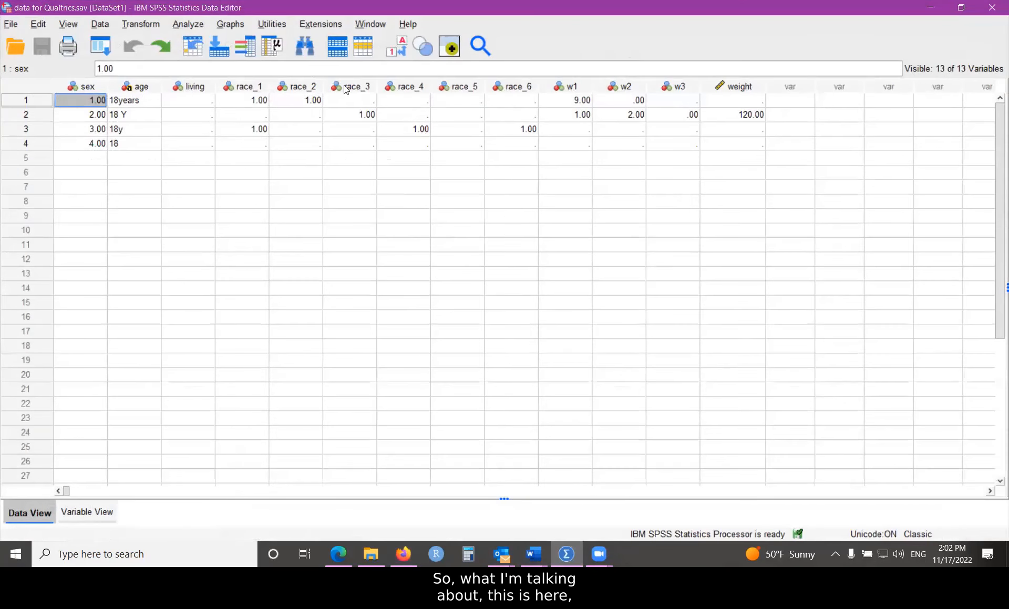
Step: Show SPSS Variable View and highlight the variable names in the Name column
left_click(96, 514)
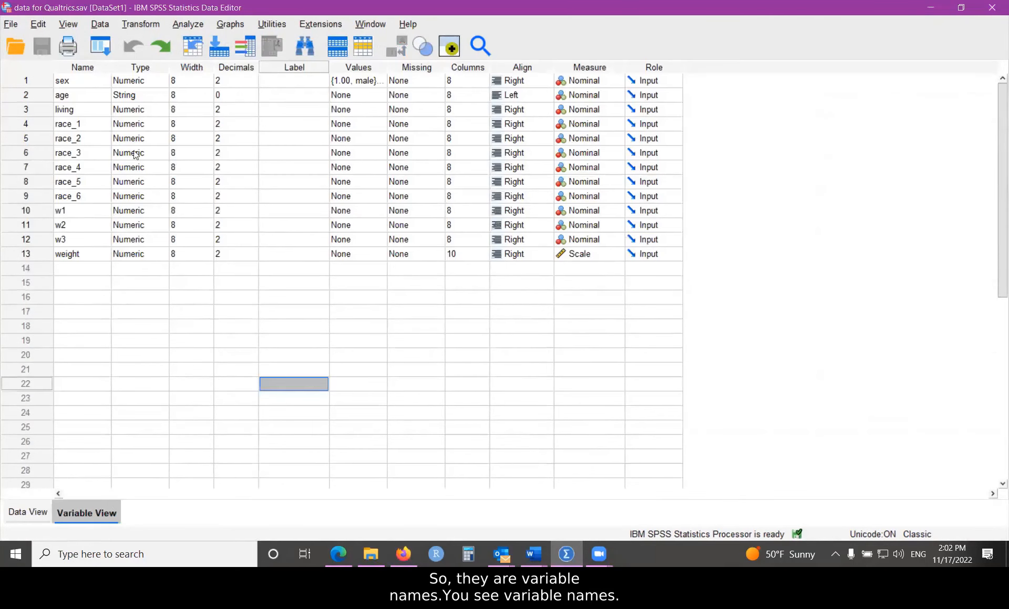
left_click_drag(70, 100, 72, 248)
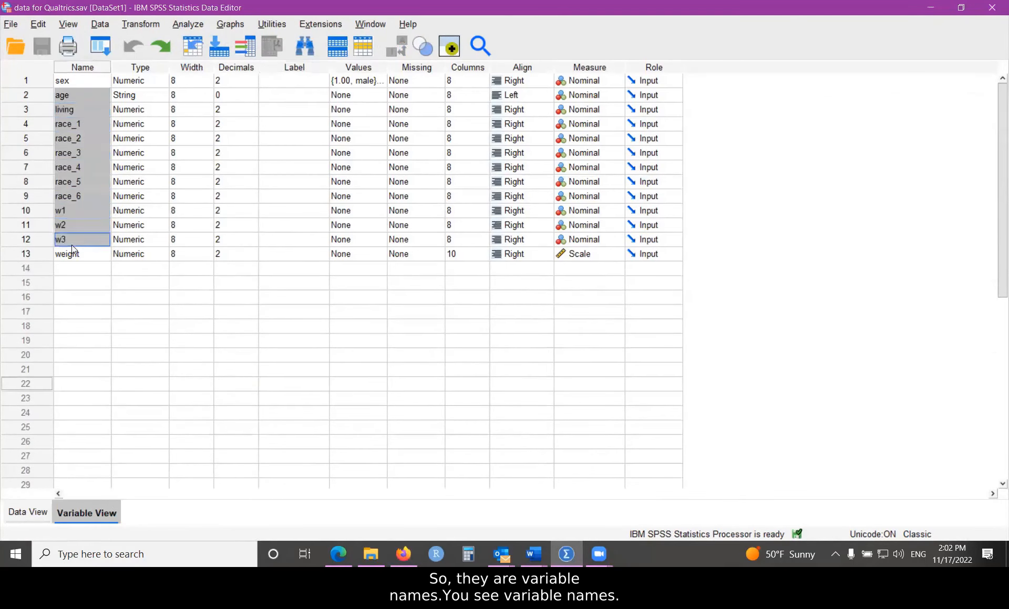
left_click(69, 267)
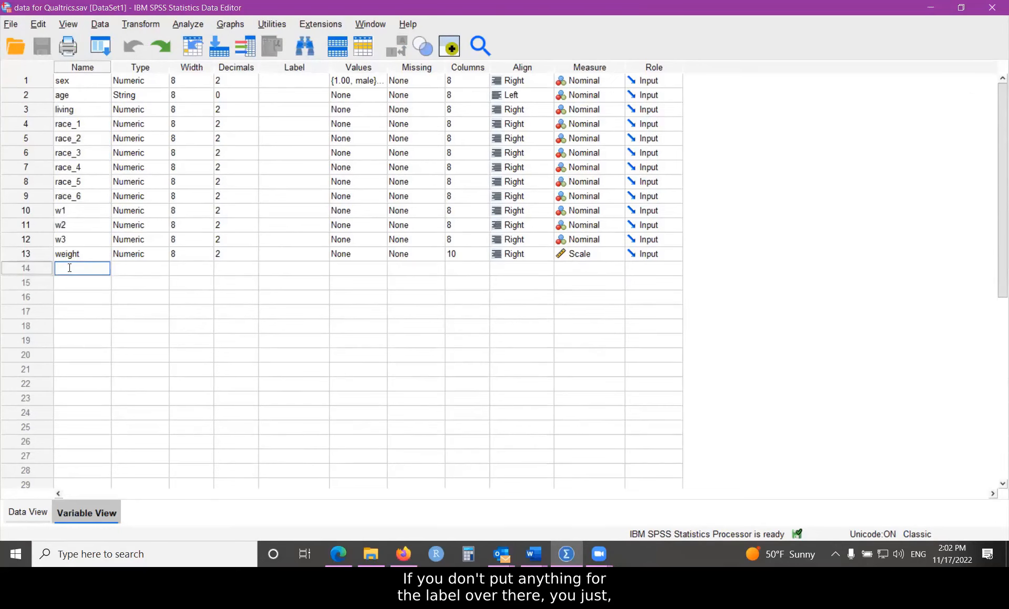
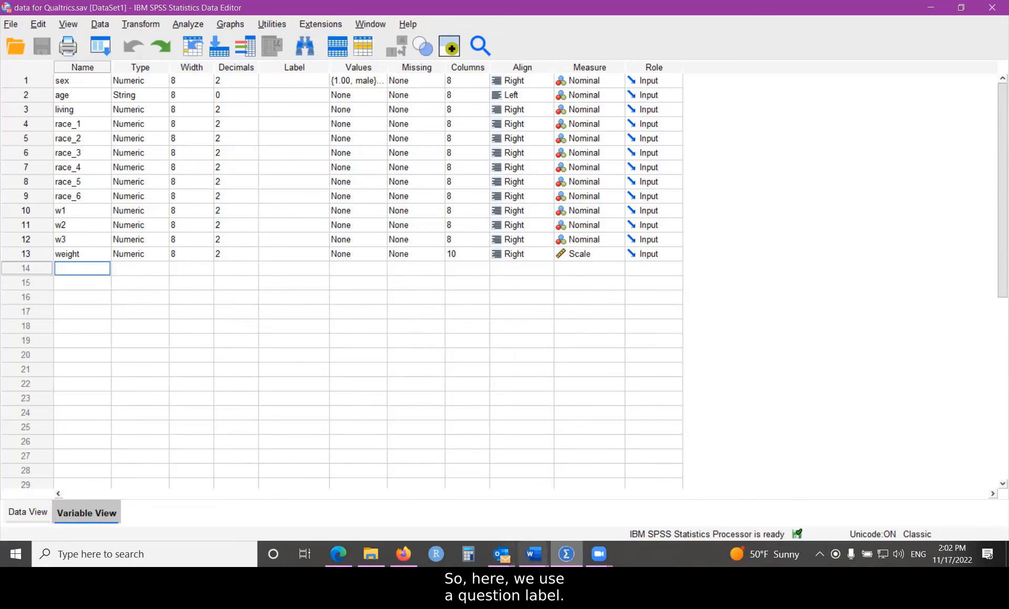
Step: Bring the Qualtrics Health survey editor back in front of SPSS
left_click(404, 554)
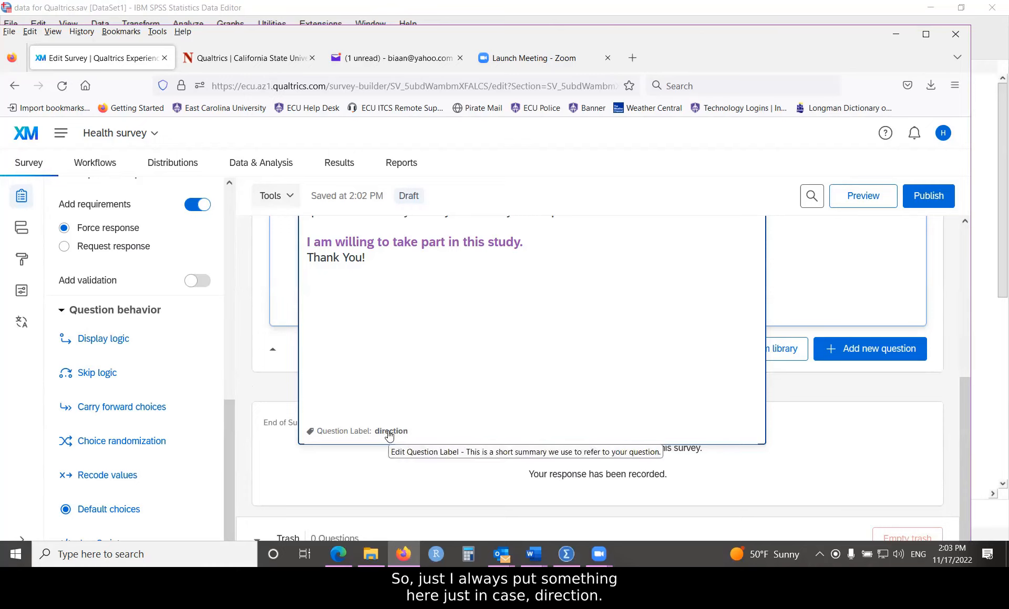
Step: Add a new block below Block 1 and name it 'Demographics'
left_click(849, 387)
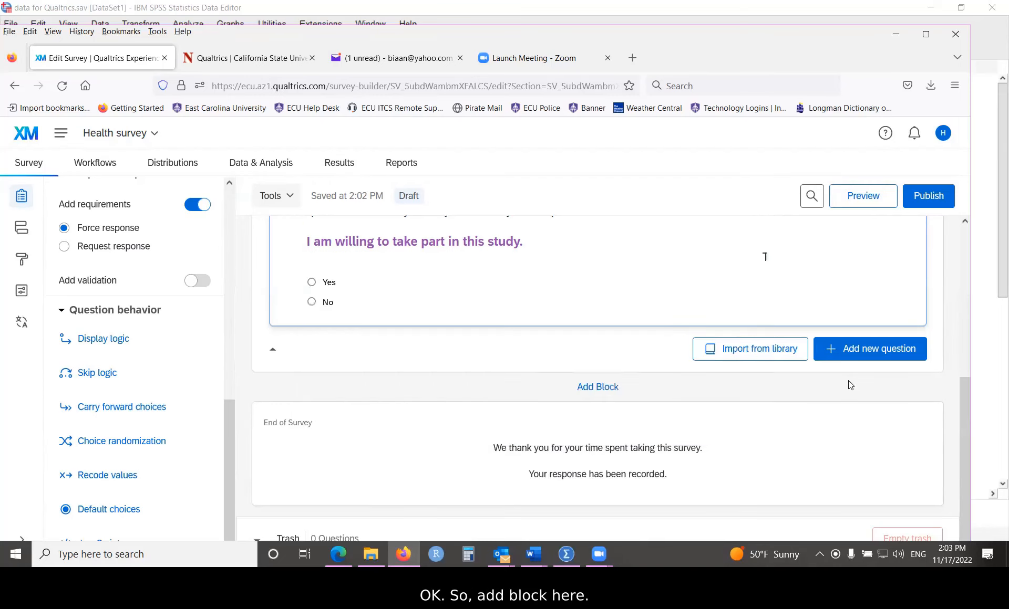
left_click(596, 389)
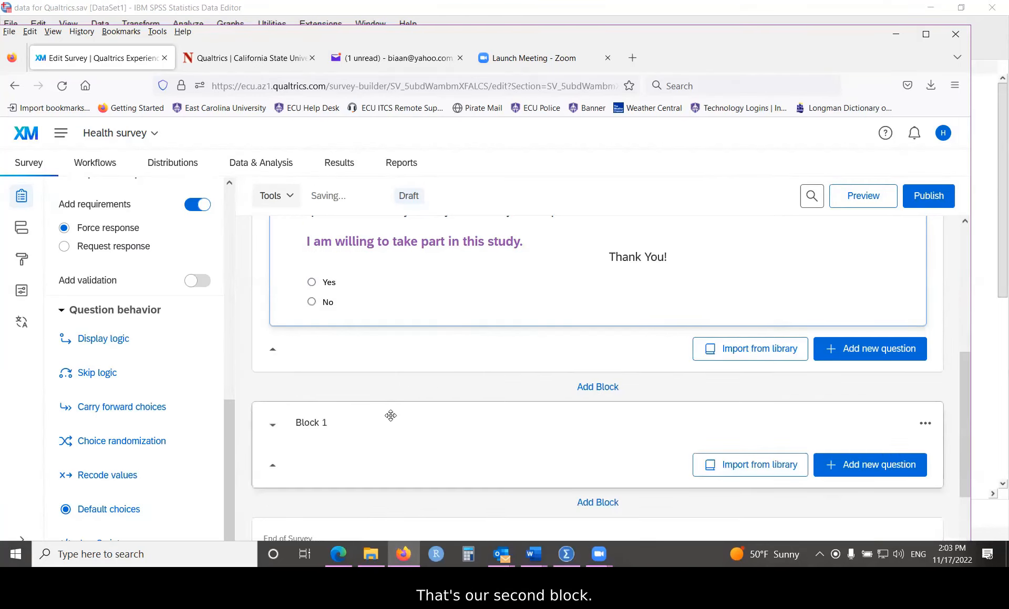
left_click(315, 426)
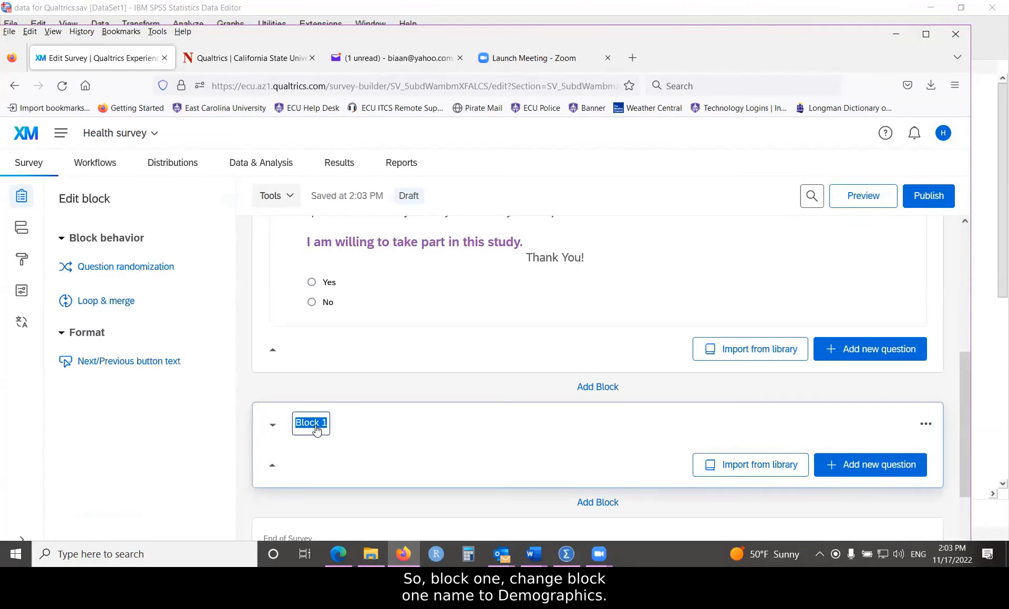
type("Dem")
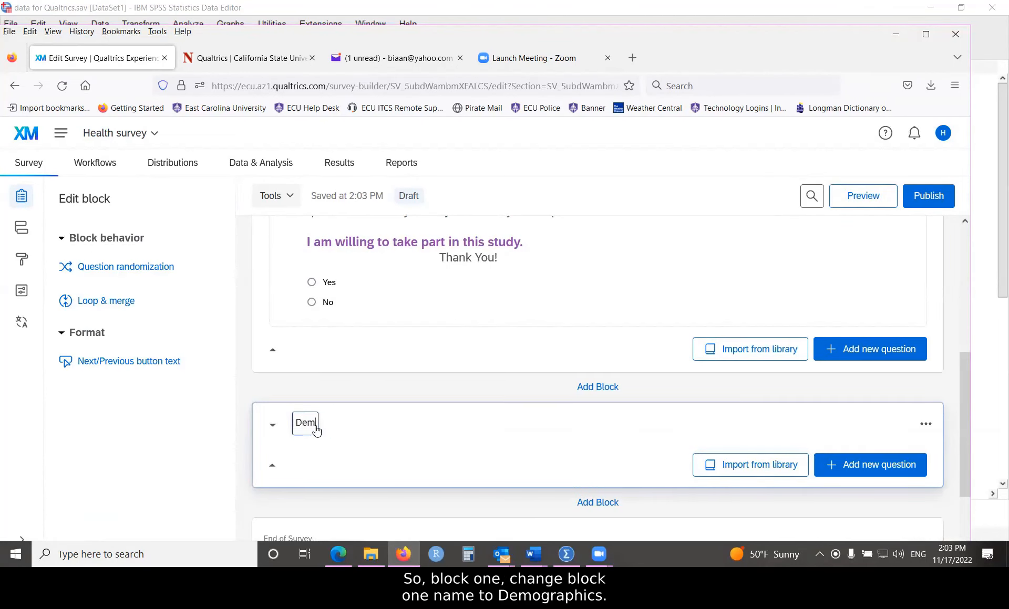
type("ographics")
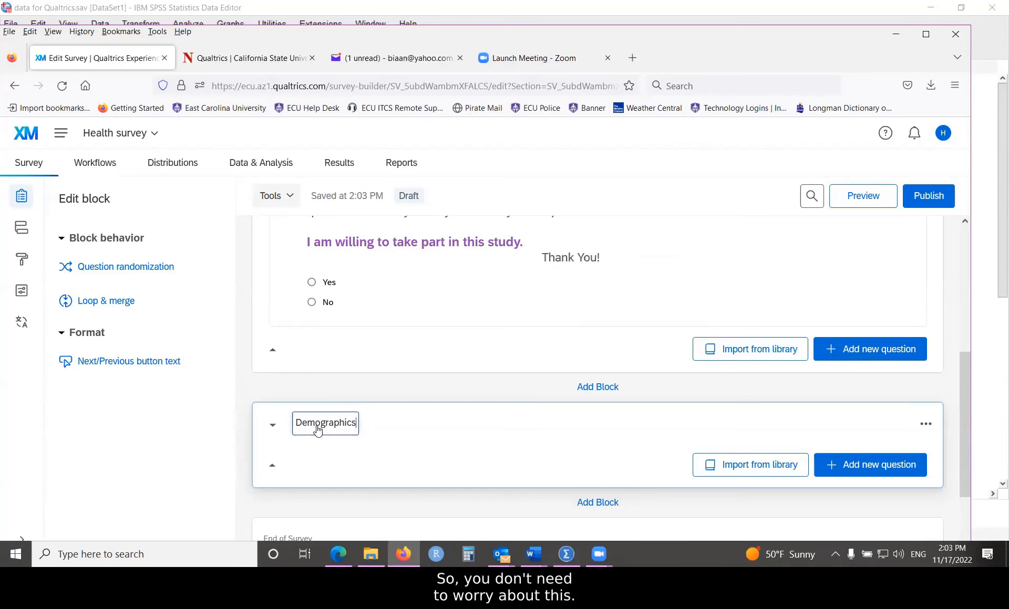
left_click(391, 390)
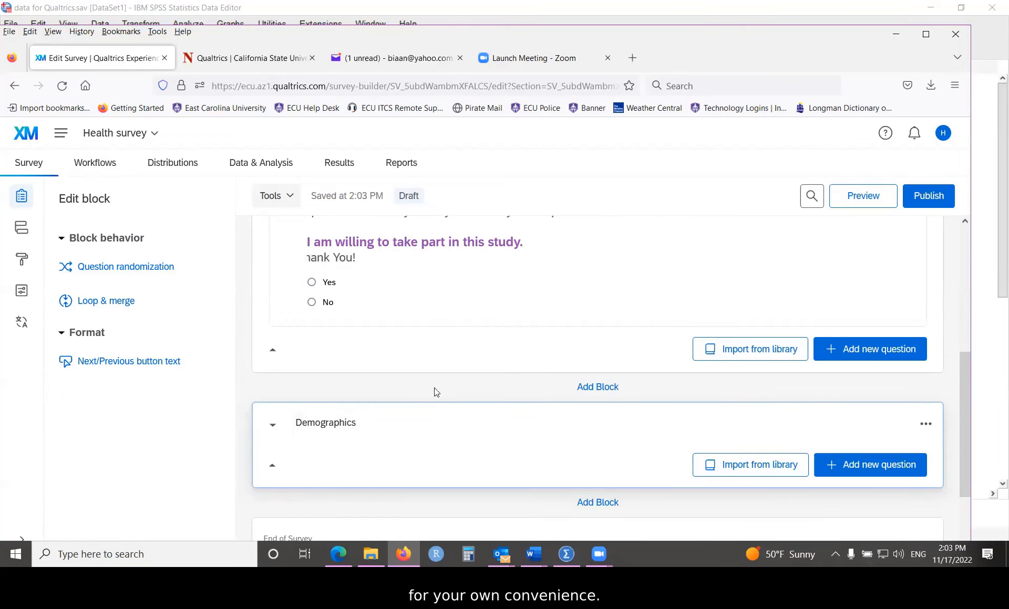
scroll(446, 382, "down", 2)
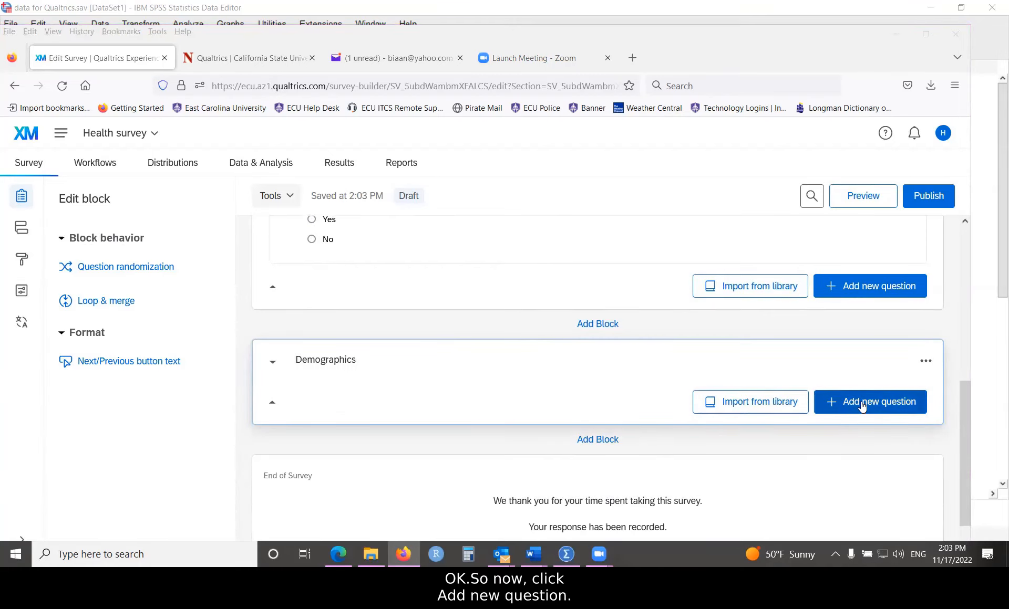
Step: Add a multiple-choice question to Demographics with the text 'What is your sex'
left_click(861, 406)
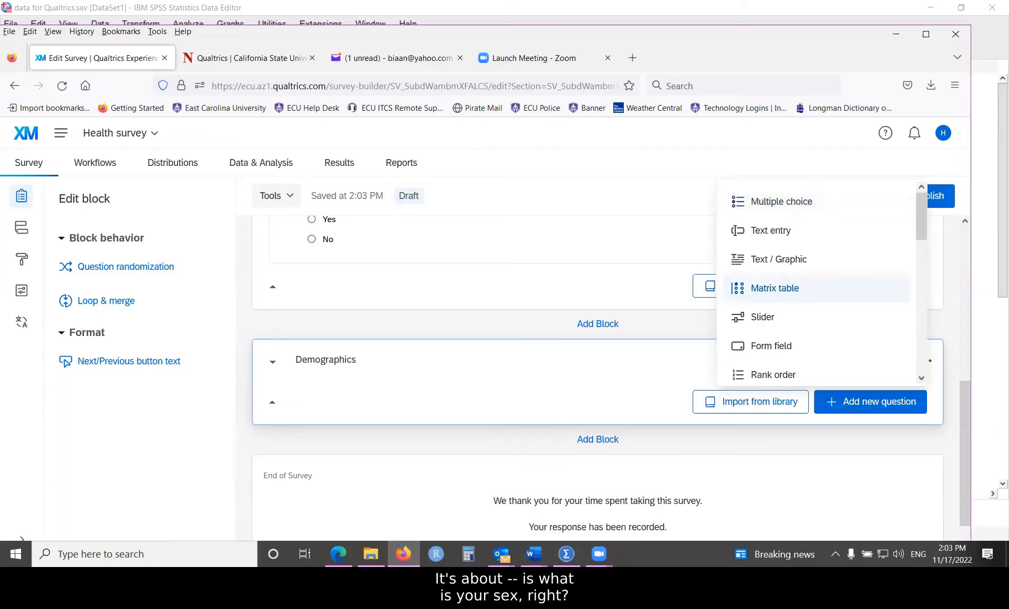
left_click(767, 206)
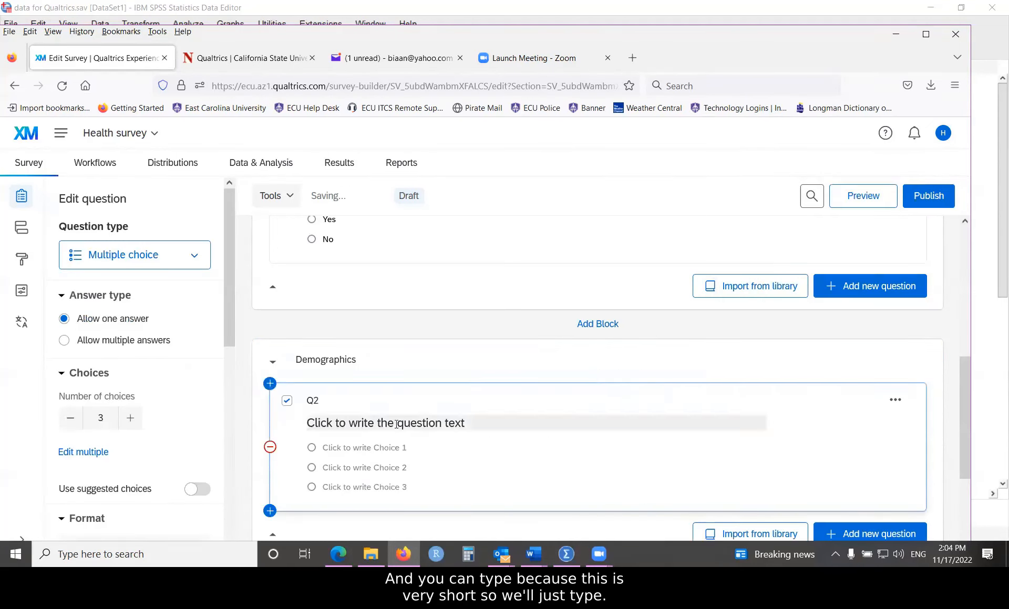
left_click(396, 423)
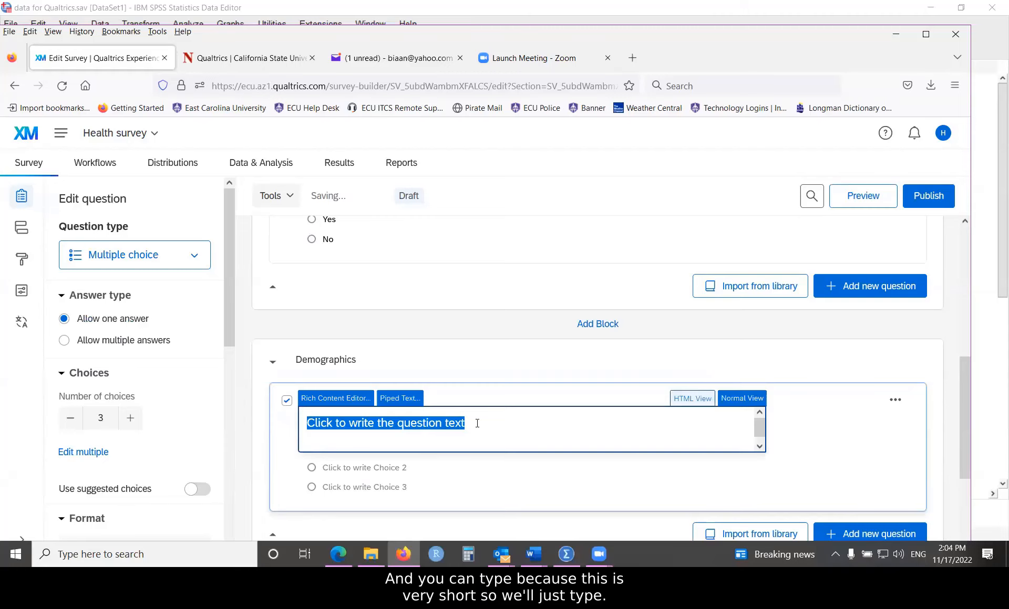
type("What is your sex?")
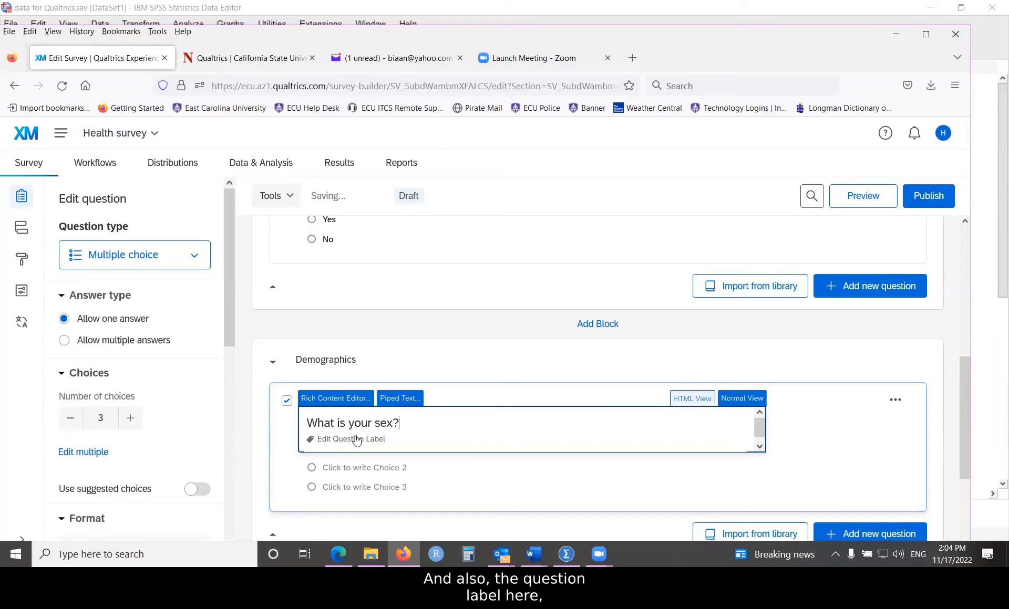
Step: Label the question 'sex' to match the variable name checked in SPSS
left_click(373, 441)
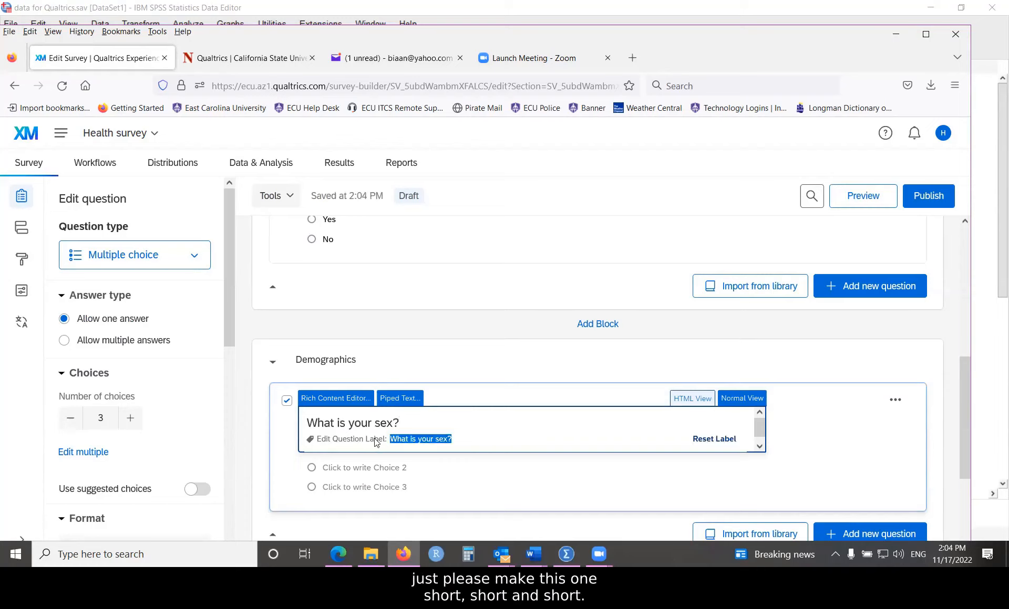
type("sex")
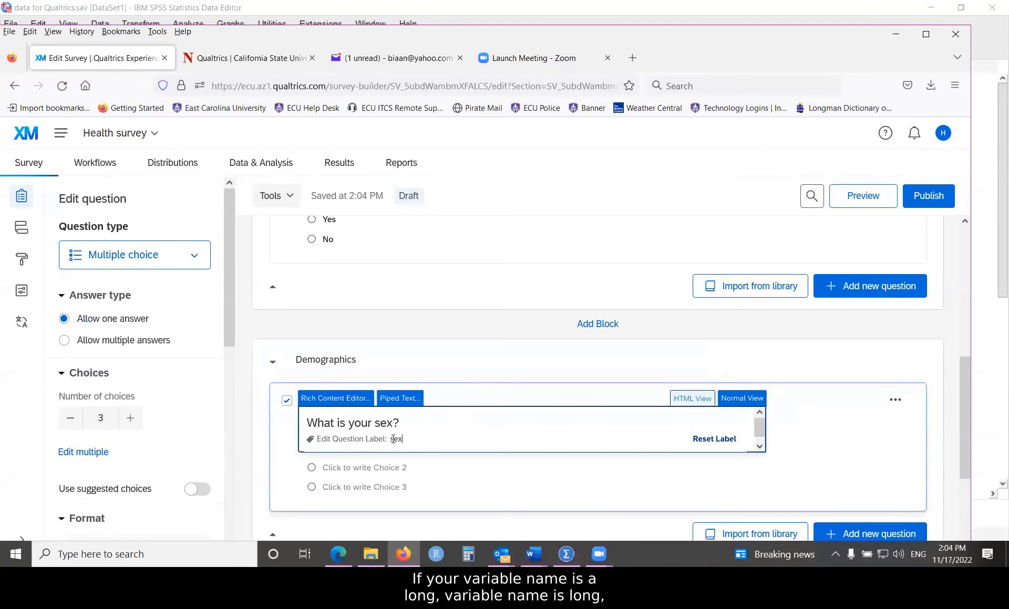
mouse_move(566, 554)
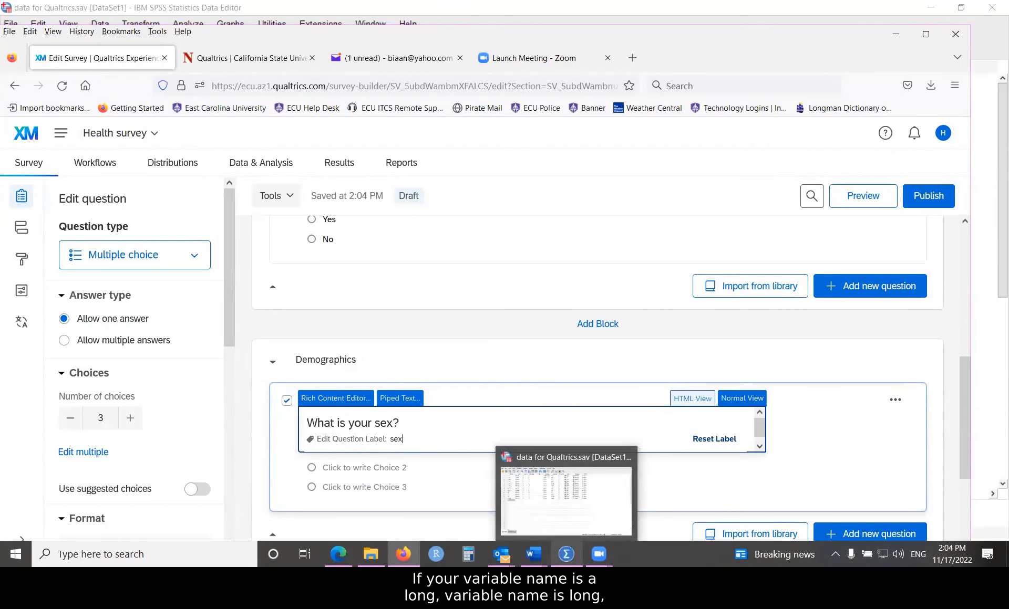
left_click(534, 490)
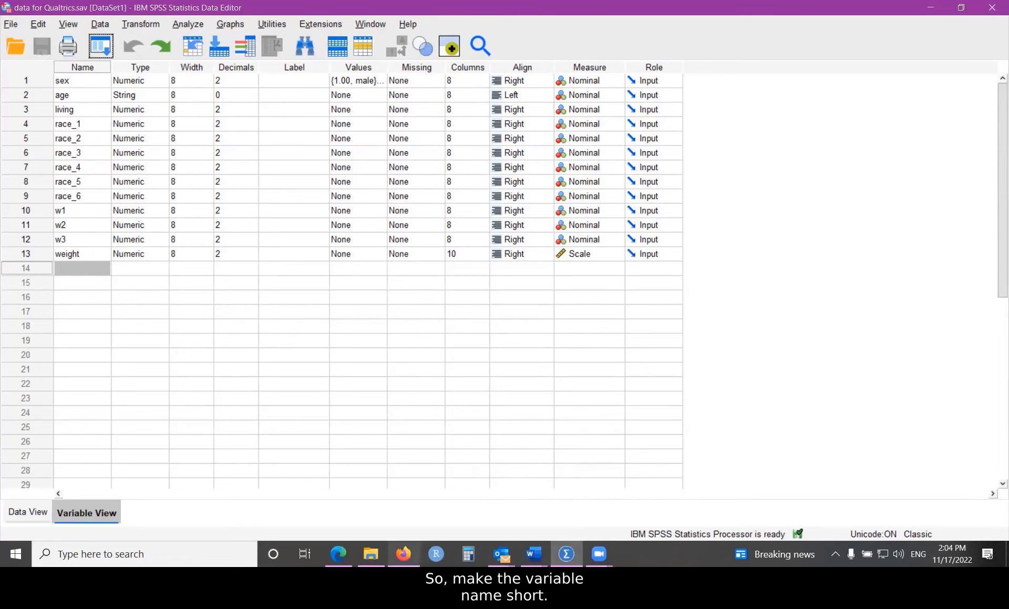
left_click(403, 554)
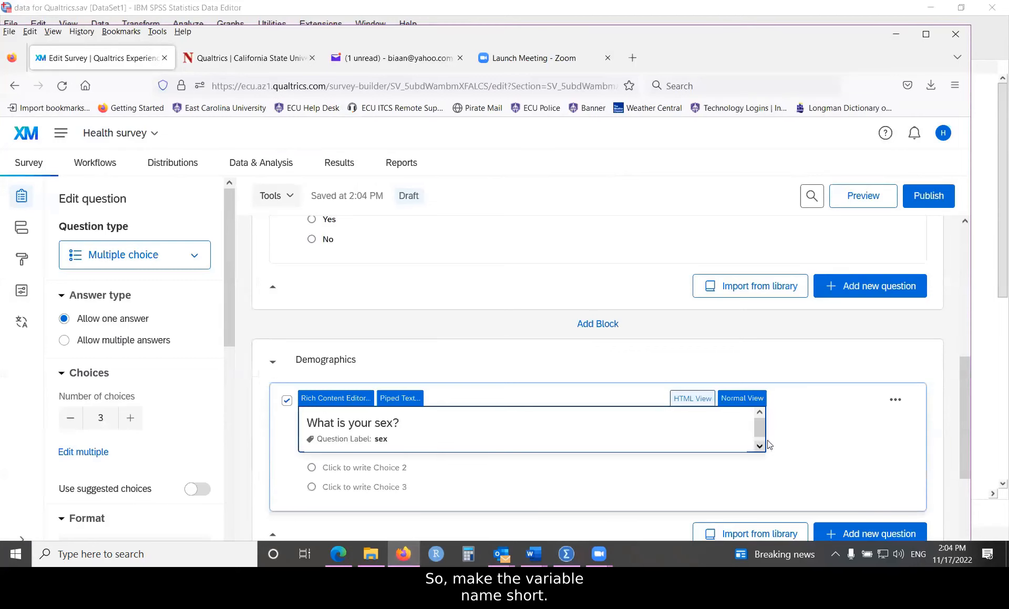
Step: Accept the suggested choices Male, Female, Non-binary / third gender and Prefer not to say
left_click(821, 423)
scroll(439, 448, "down", 2)
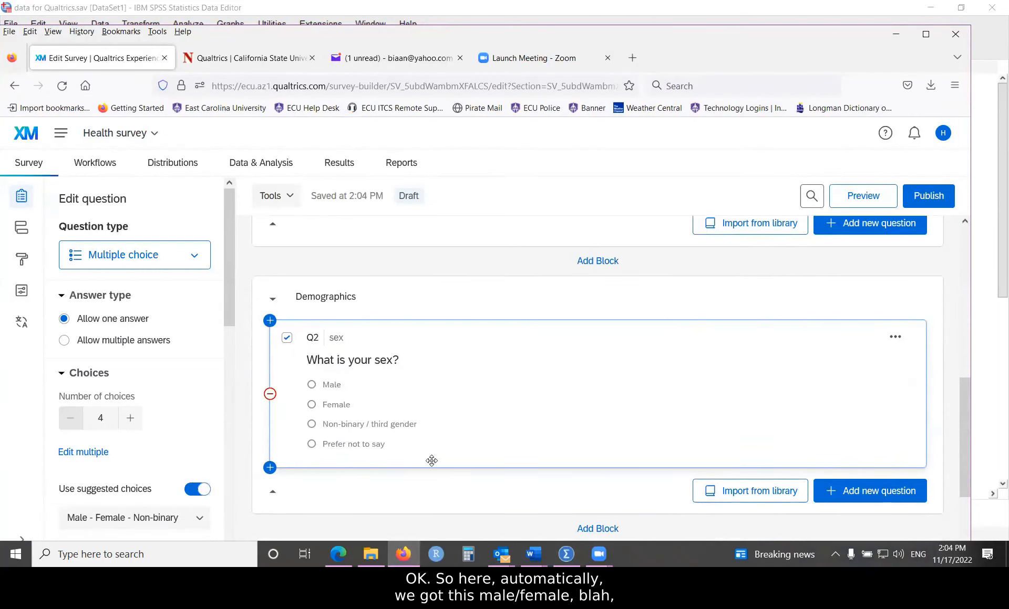
scroll(457, 444, "down", 2)
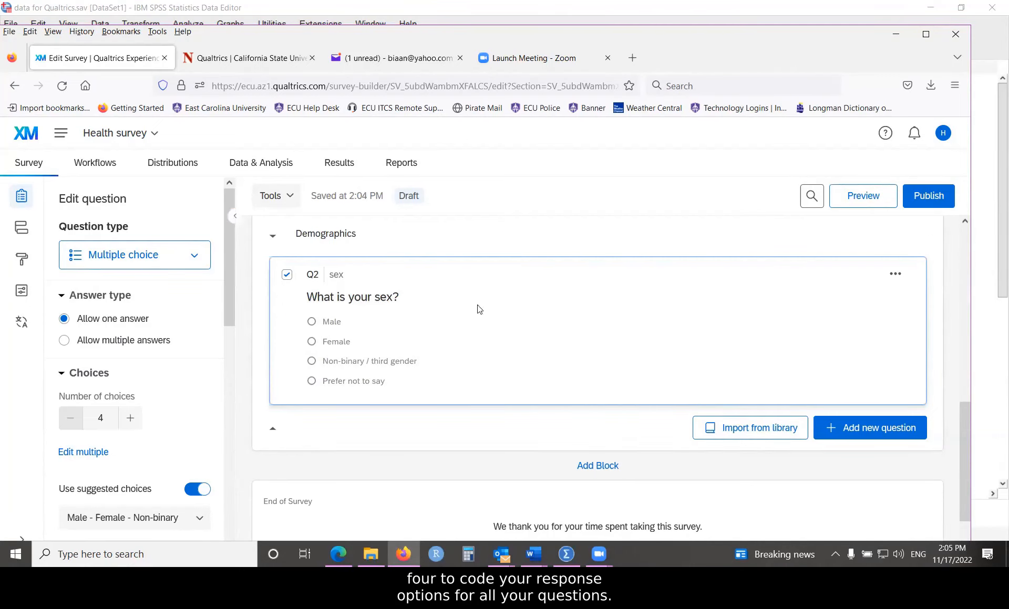
scroll(426, 322, "up", 2)
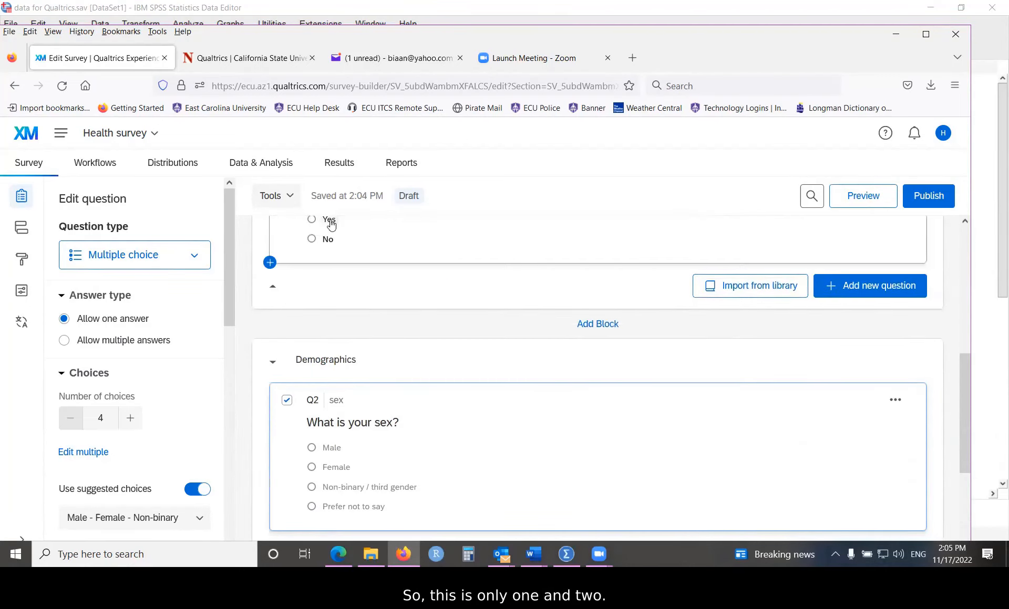
scroll(469, 374, "down", 1)
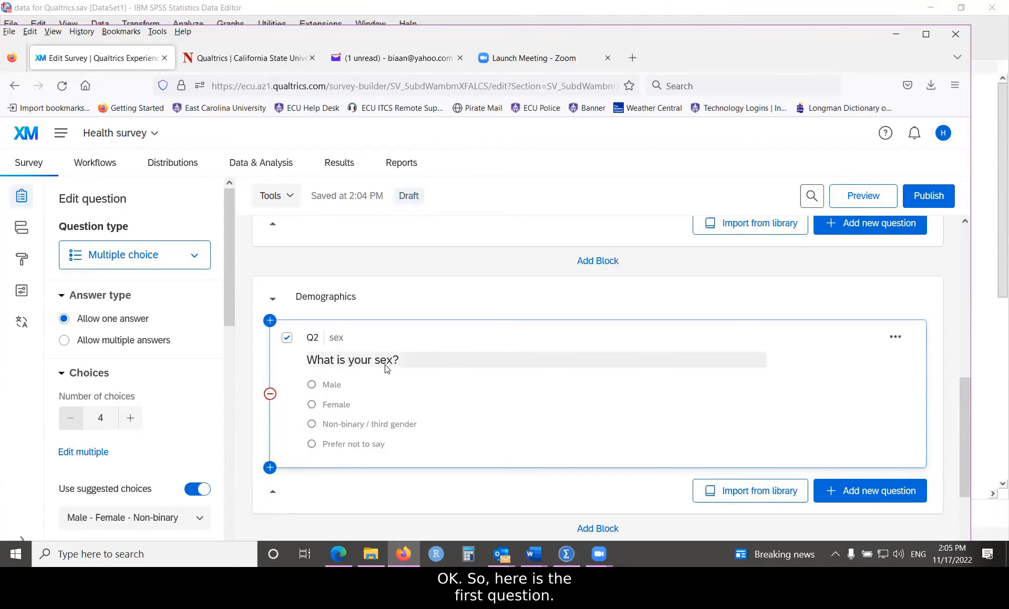
scroll(386, 369, "down", 3)
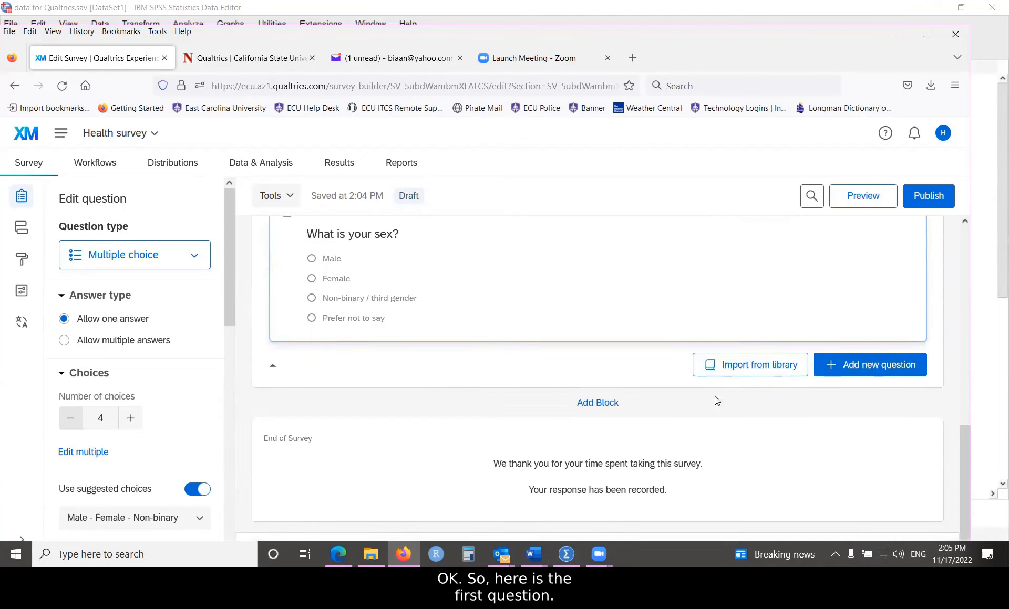
Step: Add multiple-choice question Q3 with the text 'What is your age in years?'
left_click(862, 371)
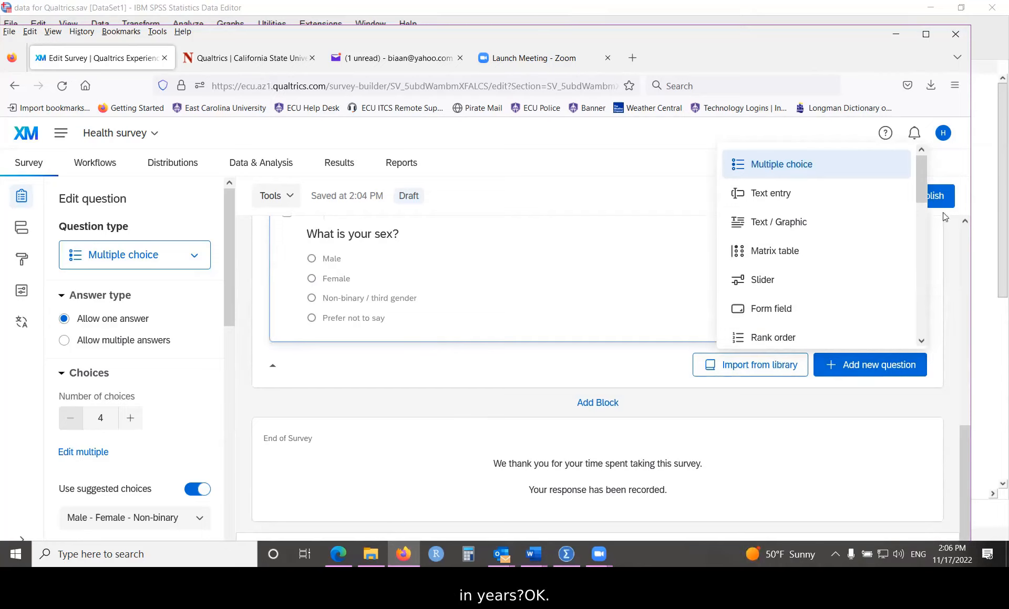
left_click(778, 167)
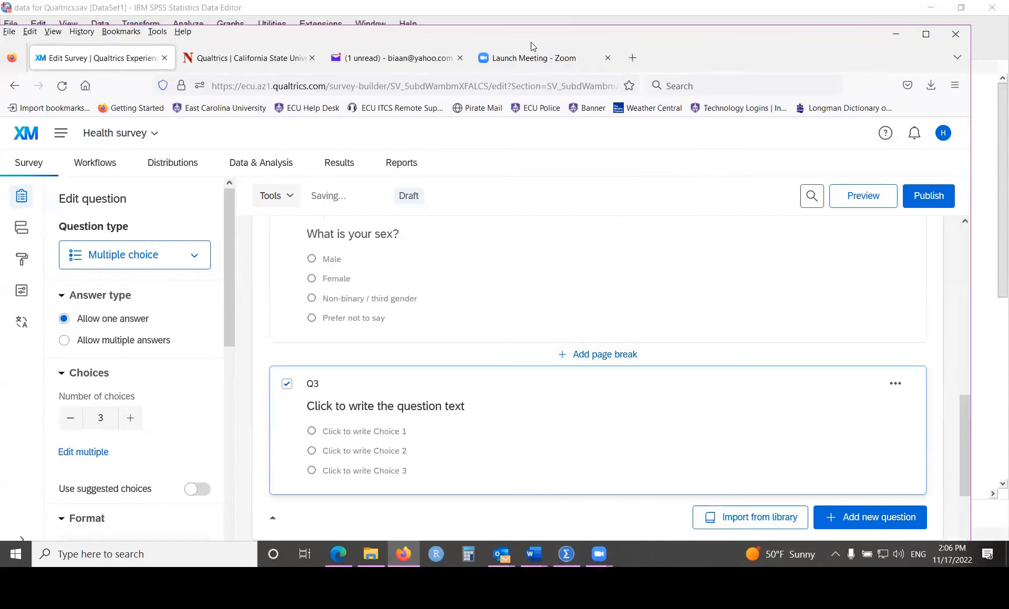
left_click(423, 422)
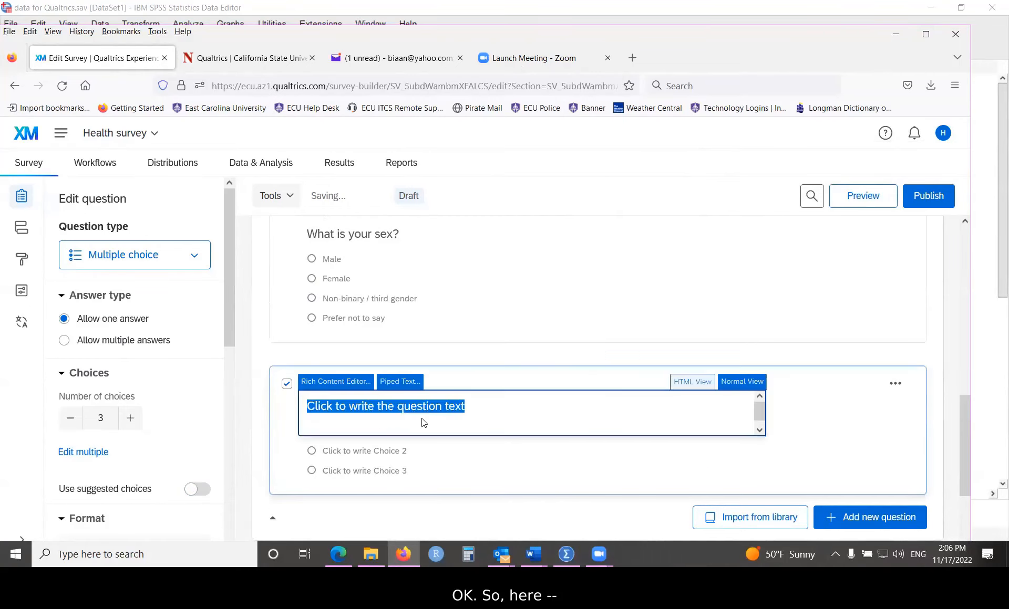
type("What is your")
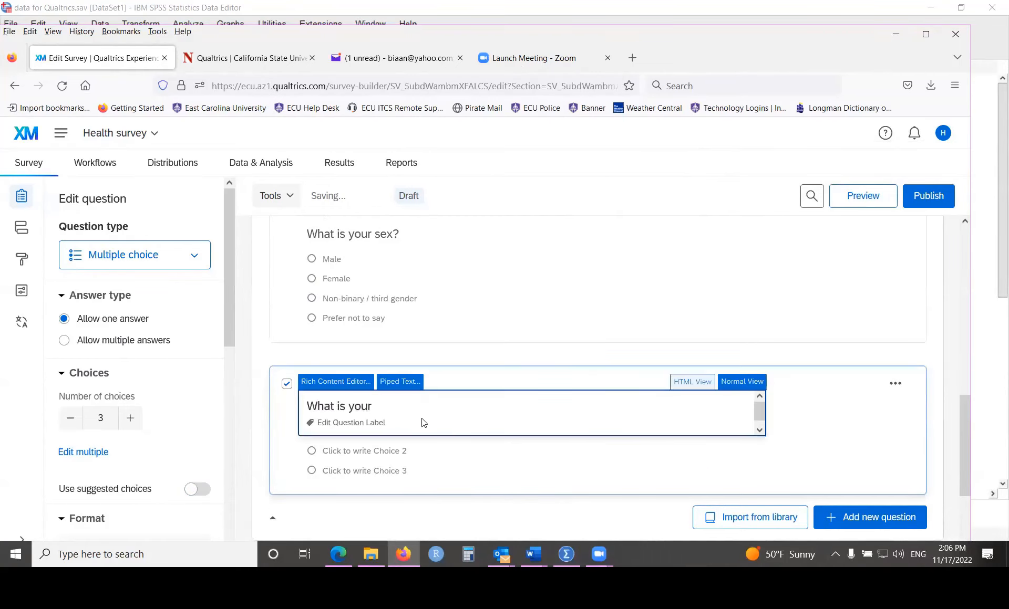
type(" age in yuear")
key("BackSpace")
key("BackSpace")
key("BackSpace")
key("BackSpace")
type("ears?")
Step: Ignore the cannot-save warning and give Q3 the label 'age'
left_click(371, 423)
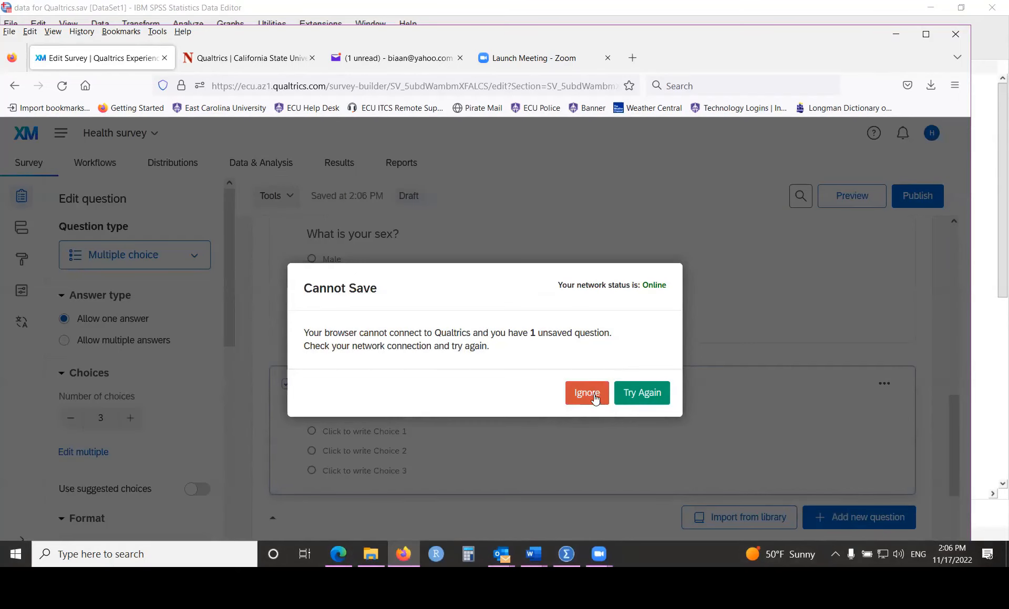
left_click(573, 394)
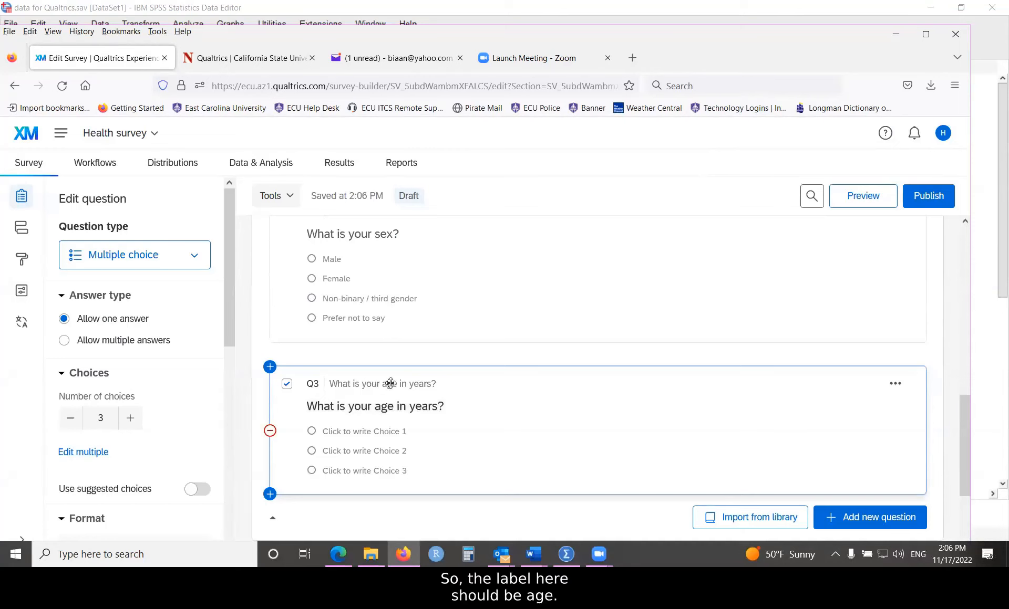
left_click(376, 413)
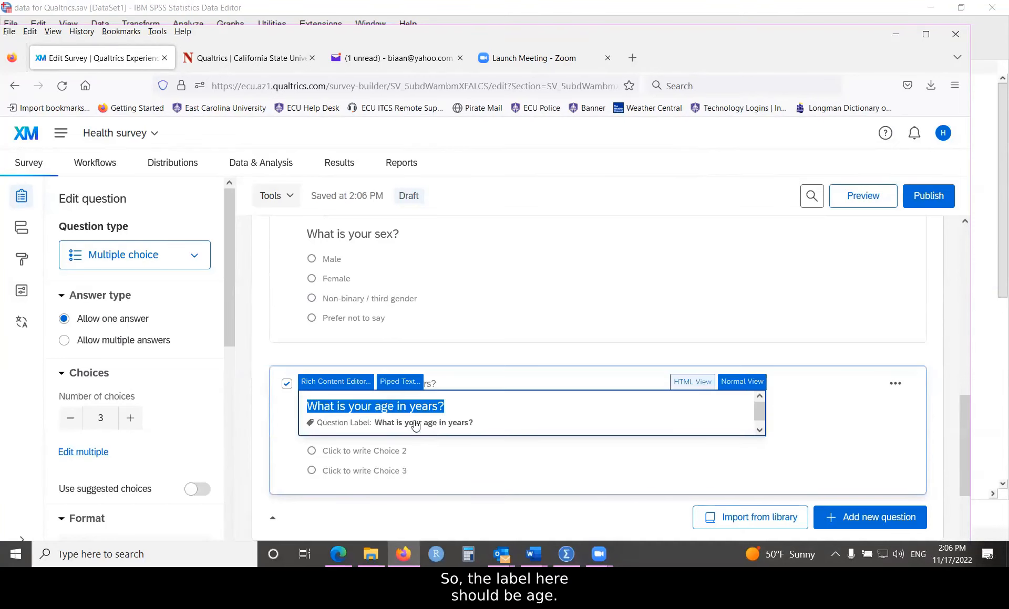
left_click(442, 424)
type("age")
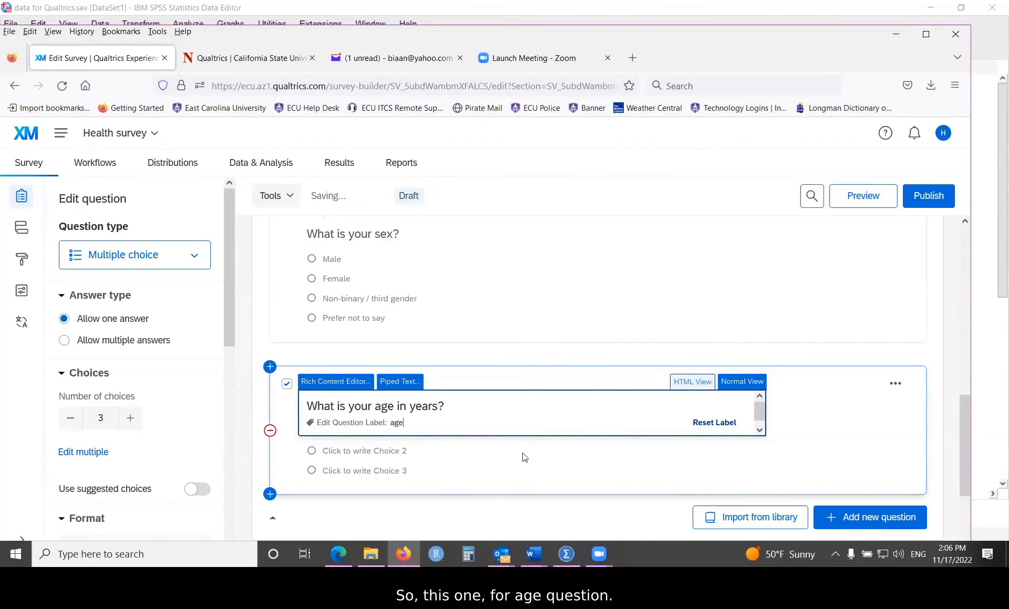
left_click(520, 440)
scroll(502, 427, "down", 1)
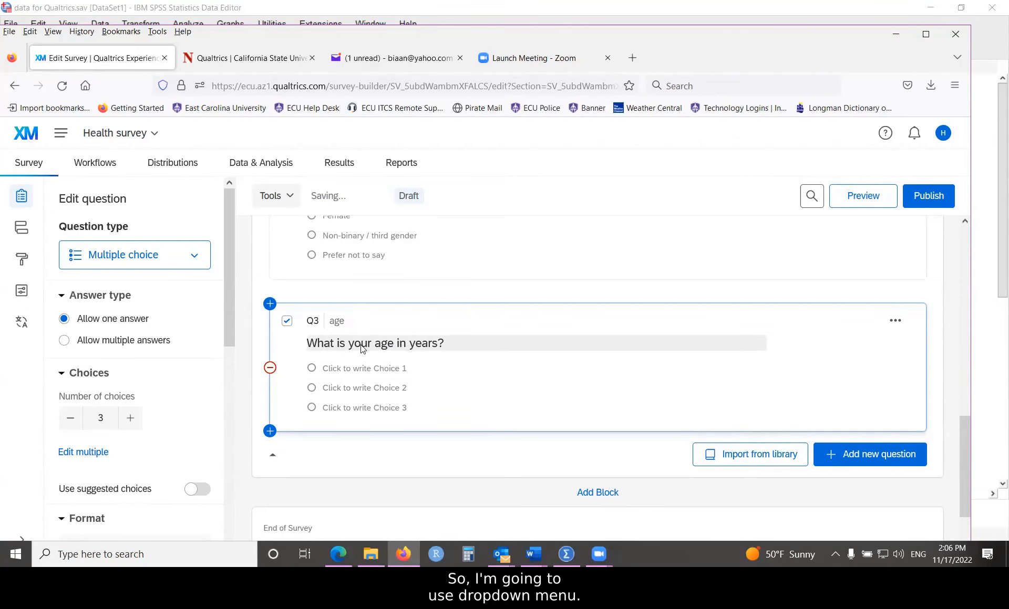
Step: Give Q3 seven answer choices and switch its format to Dropdown
scroll(232, 315, "down", 2)
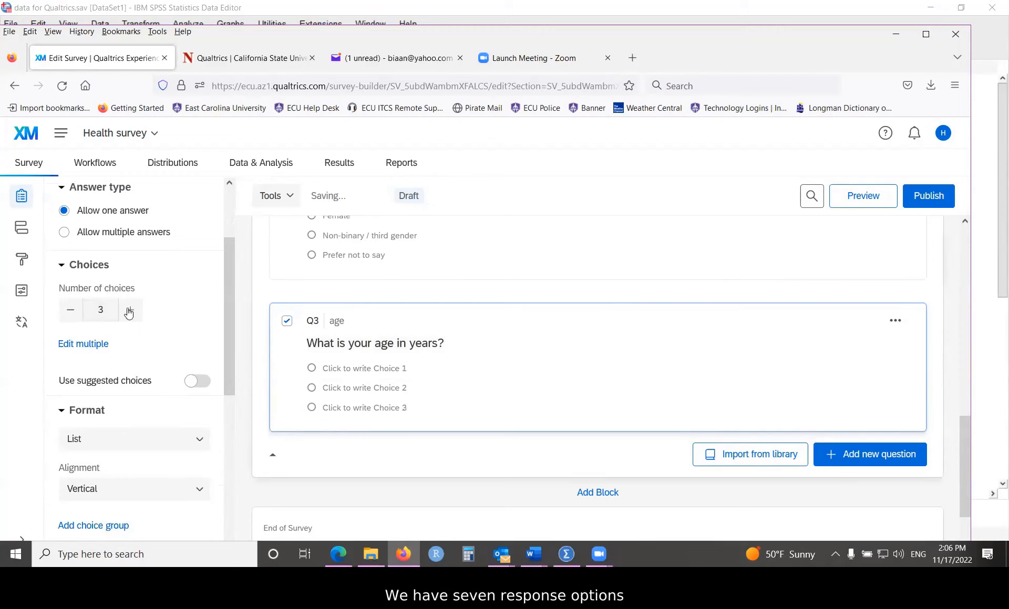
left_click(130, 310)
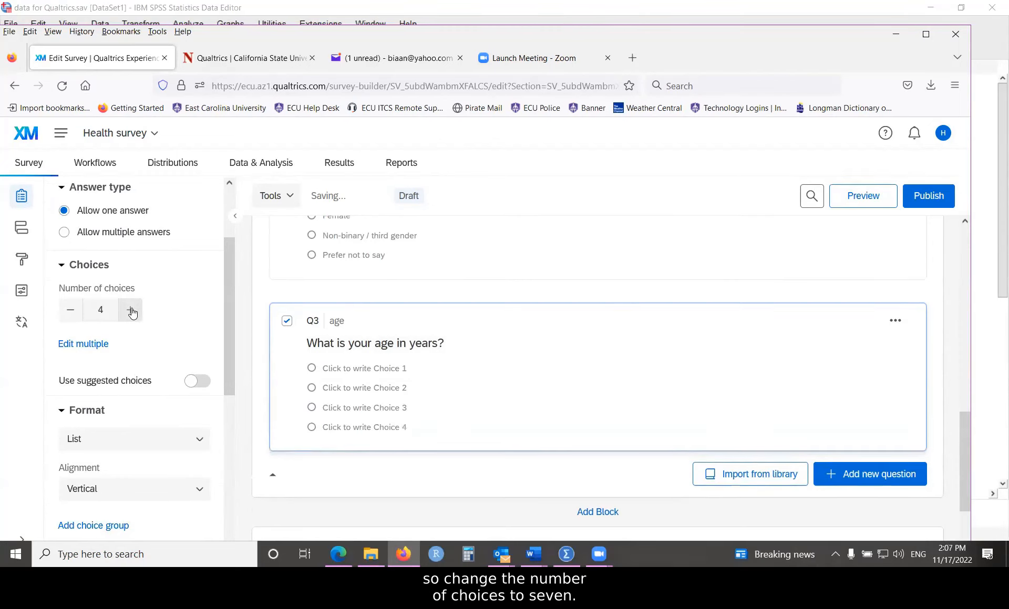
left_click(130, 311)
left_click(131, 310)
left_click(139, 316)
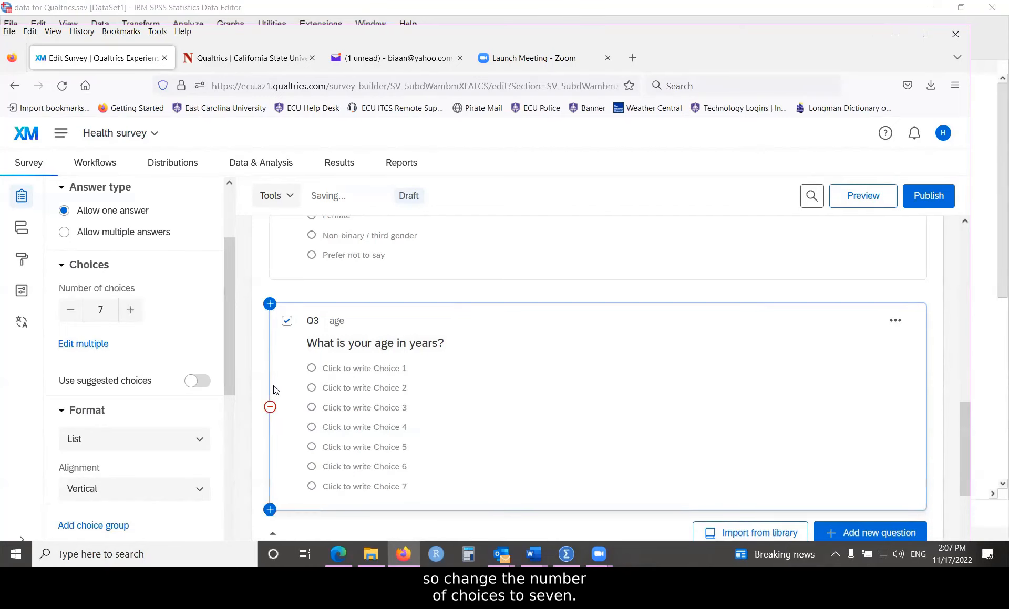
scroll(228, 342, "down", 2)
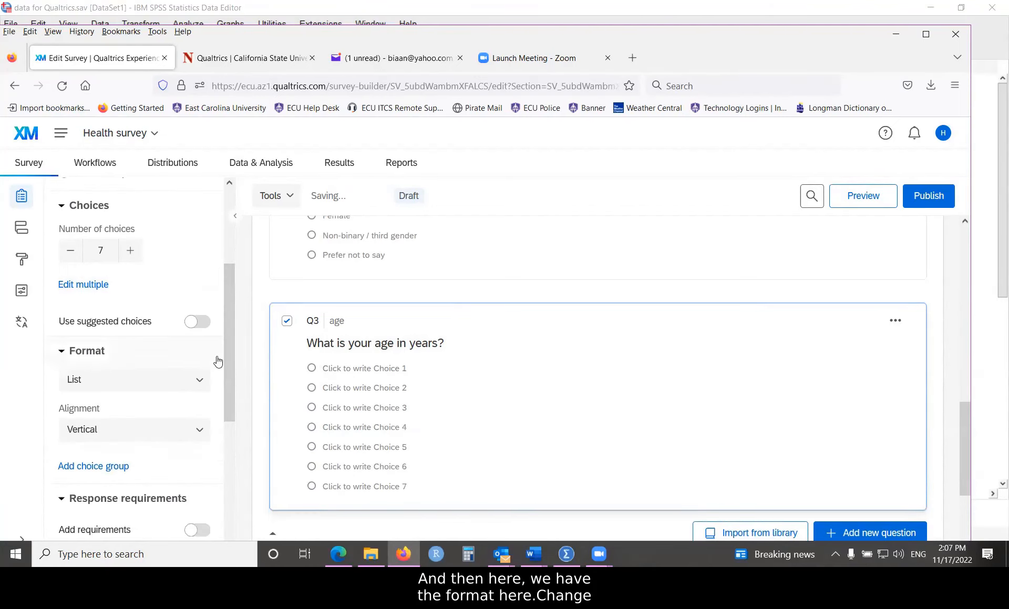
left_click(199, 380)
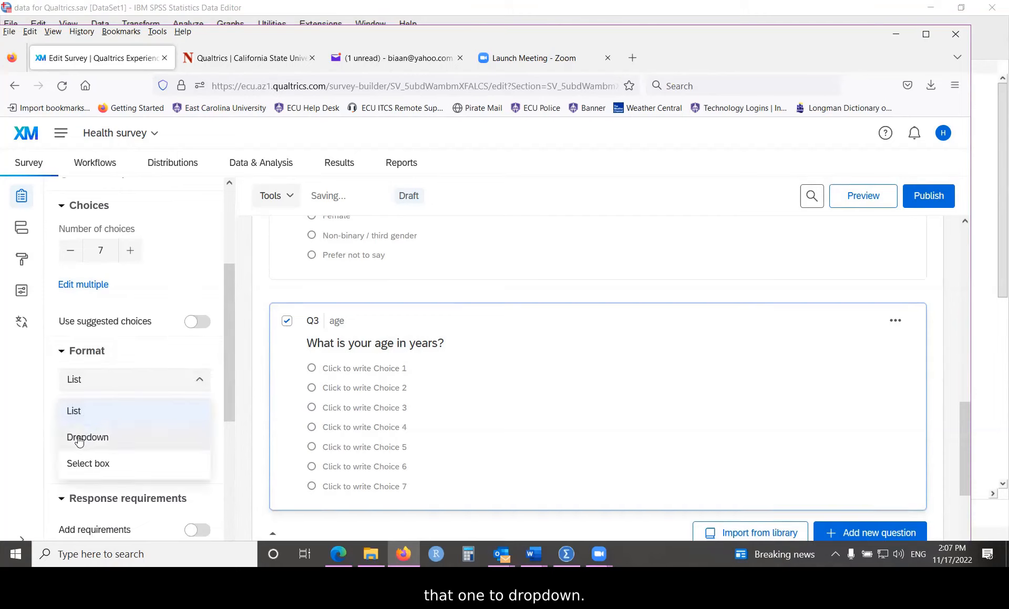
left_click(80, 440)
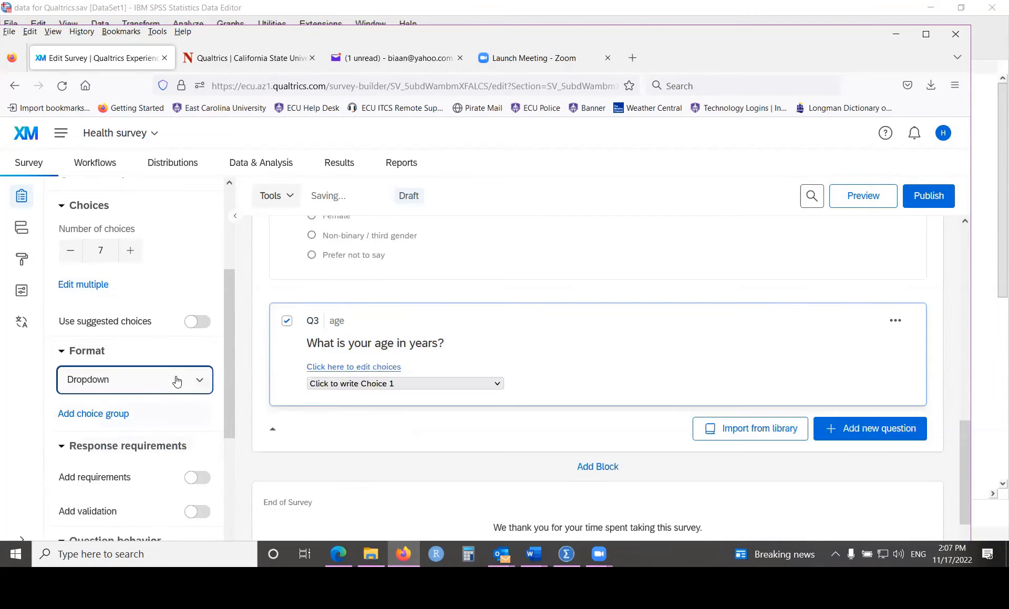
Step: Fill Q3's seven choices with the ages 18, 19, 20, 21, 22, 23 and 24
left_click(347, 368)
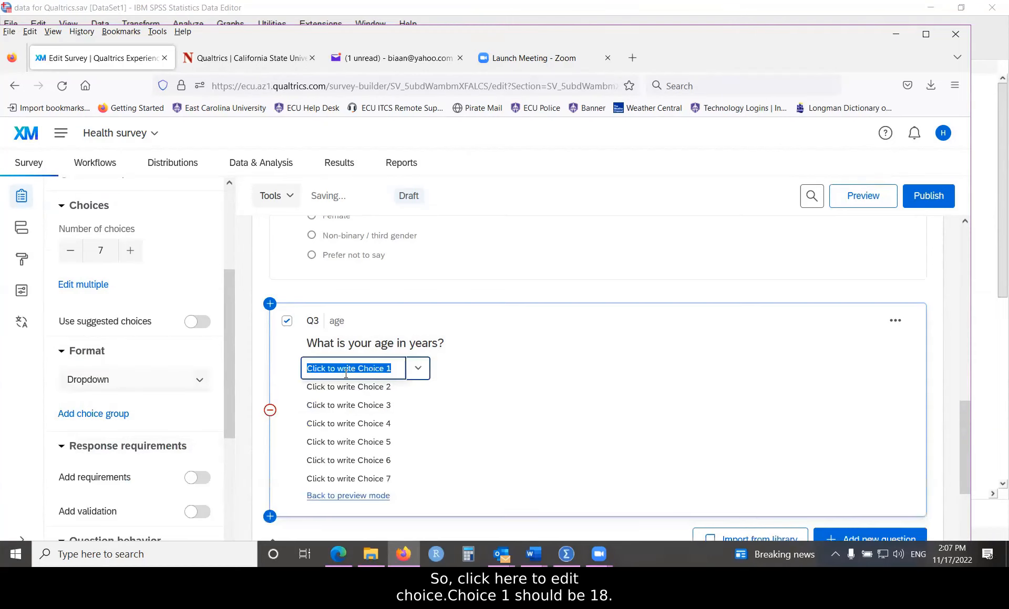
type("18")
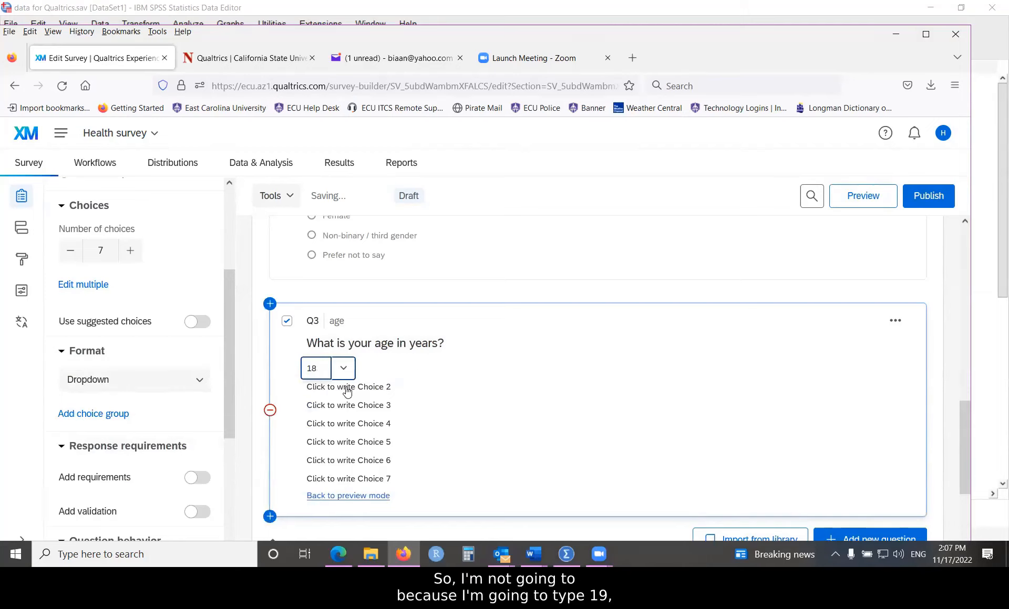
left_click(338, 389)
type("19")
left_click(335, 409)
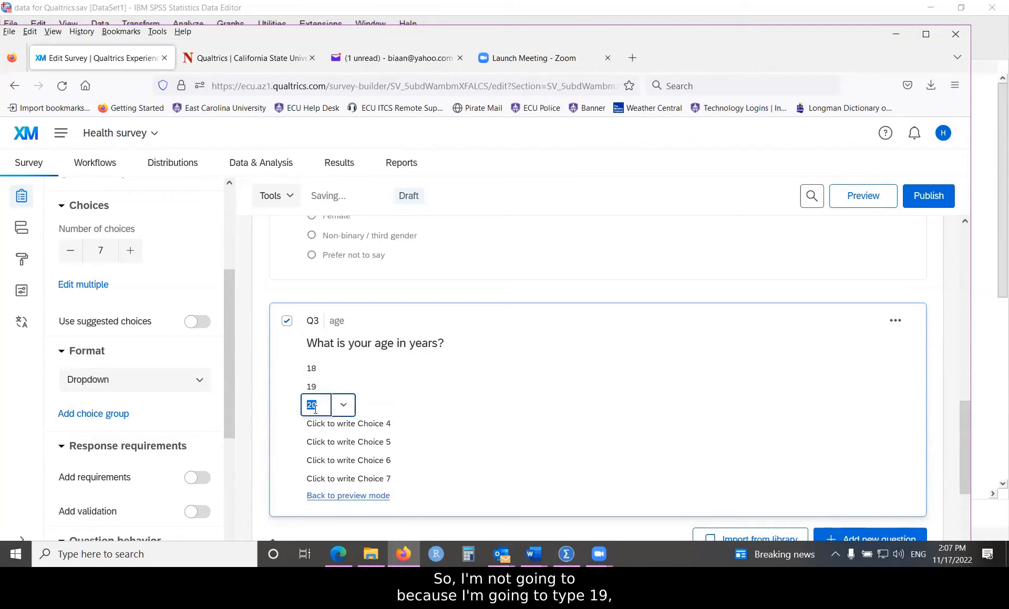
left_click(313, 424)
left_click(313, 441)
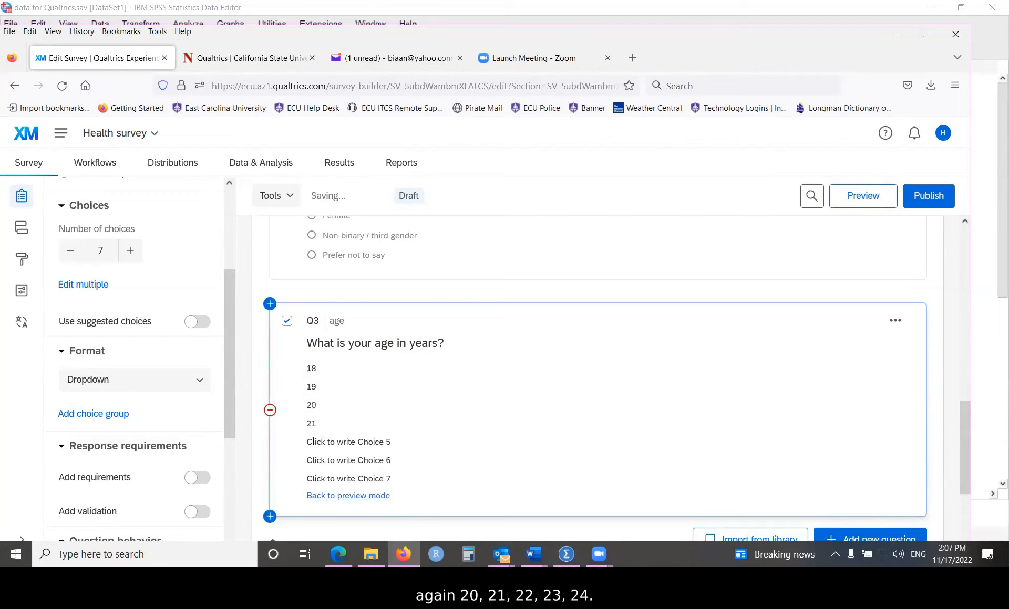
left_click(313, 441)
left_click(314, 461)
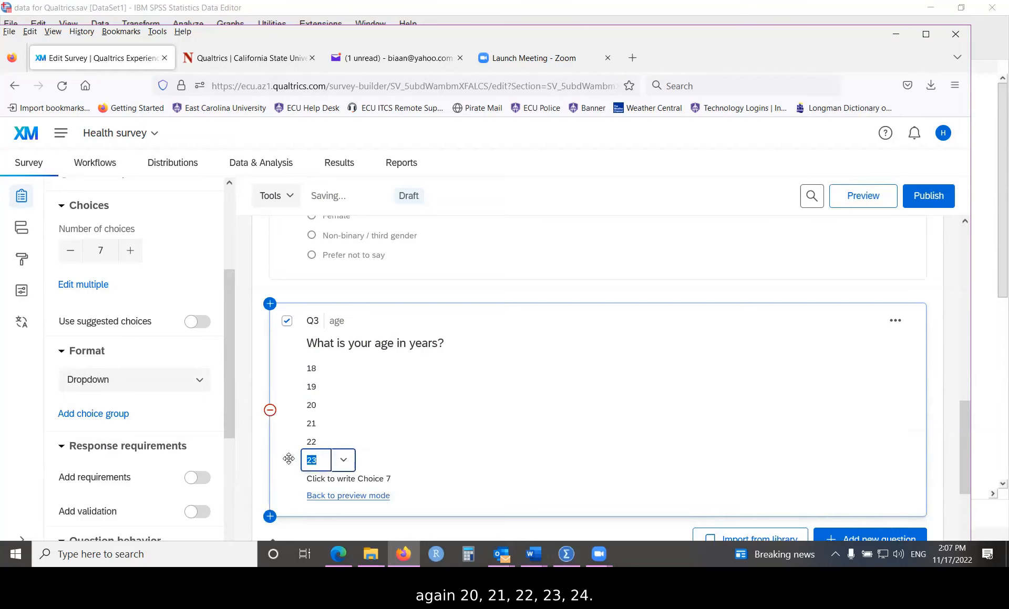
left_click(316, 479)
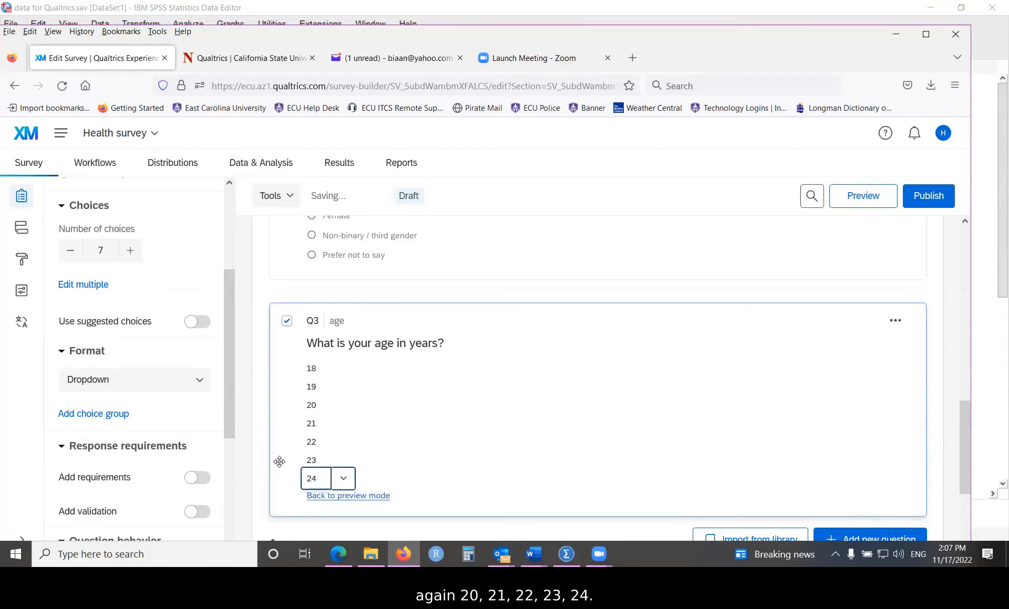
left_click(518, 398)
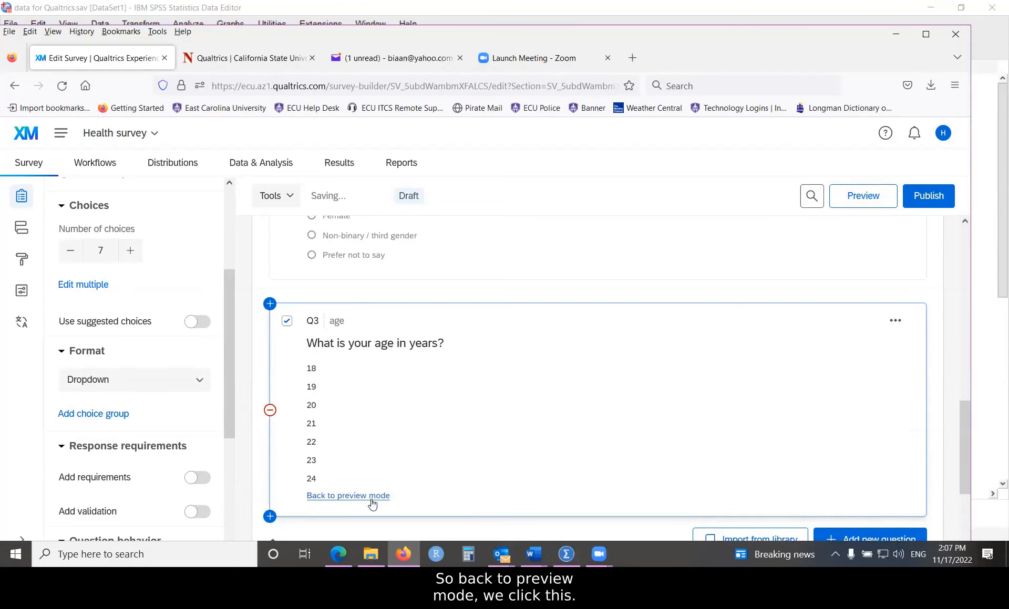
Step: Preview Q3 and check the age dropdown's options, then switch to SPSS
left_click(352, 496)
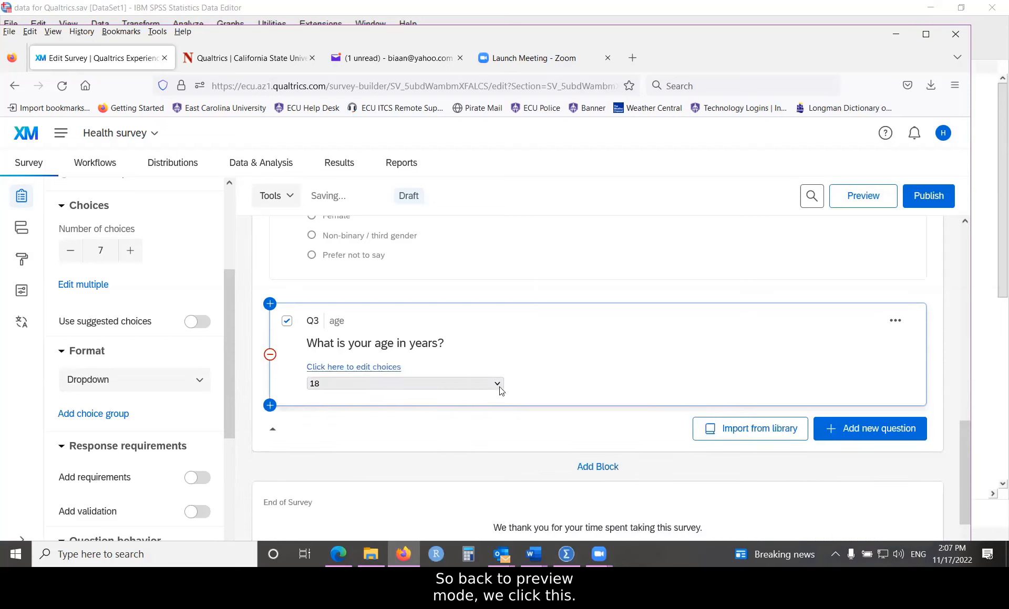
left_click(498, 384)
left_click(521, 388)
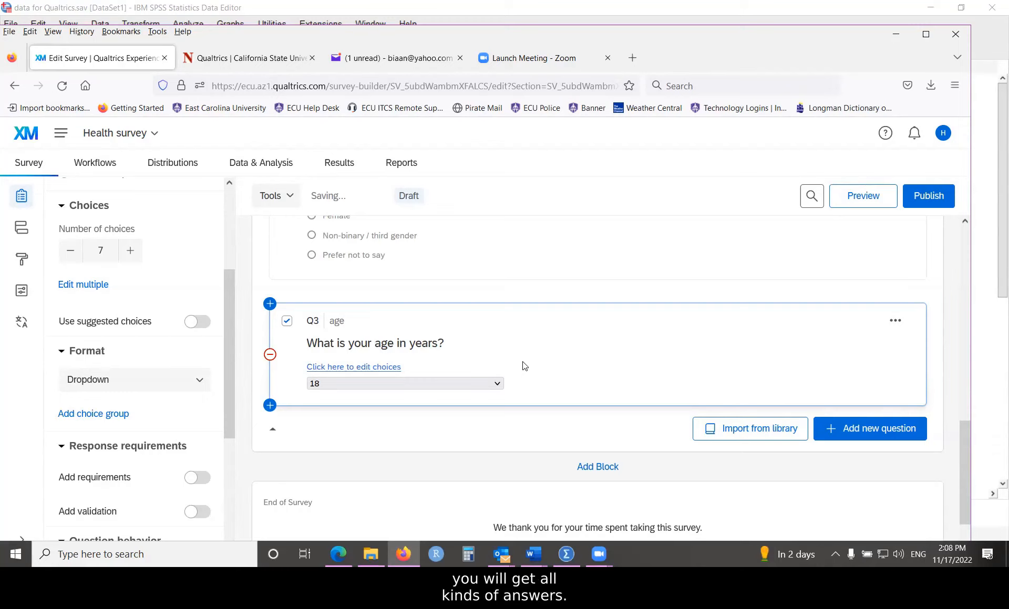
left_click(566, 555)
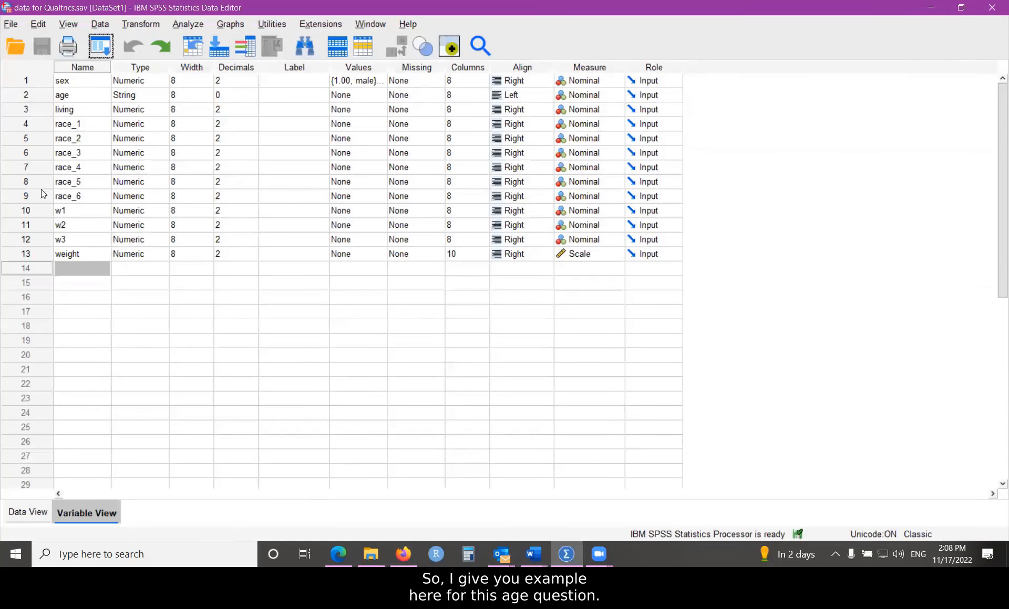
Step: Review the age values in rows 1–4 across Data View and Variable View
left_click(26, 512)
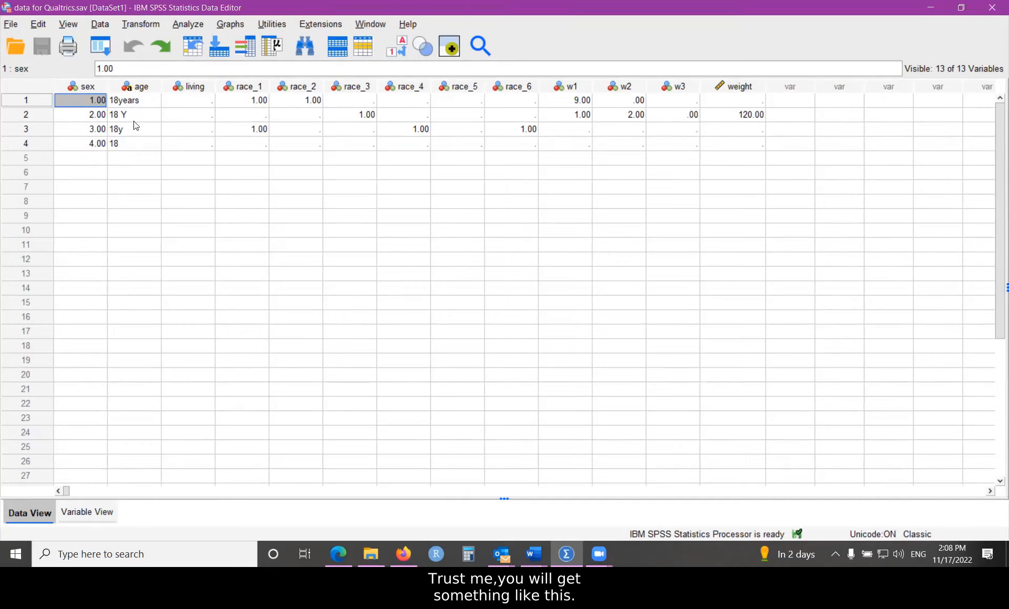
left_click_drag(134, 100, 133, 147)
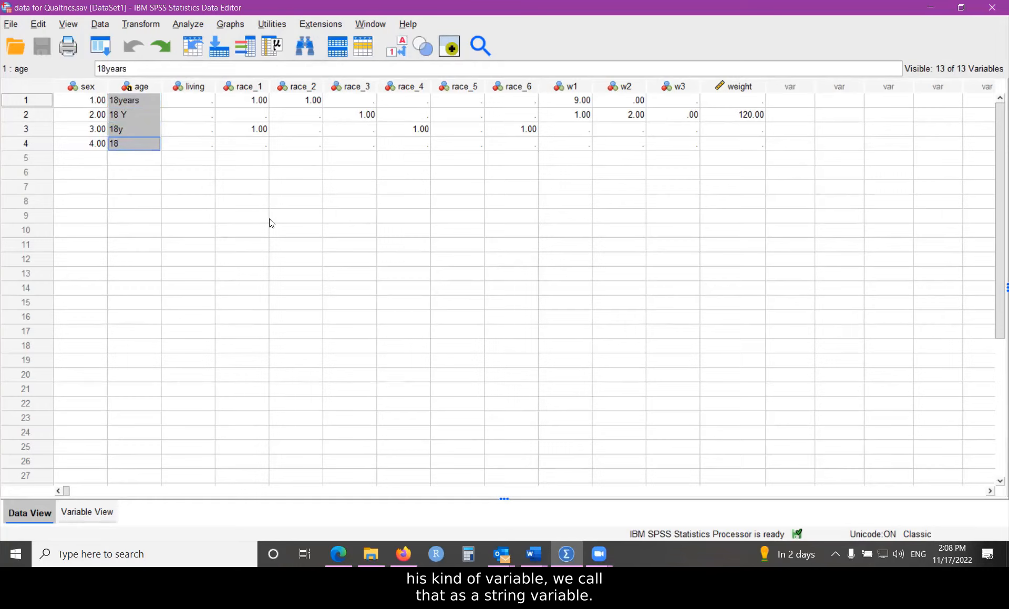
left_click(78, 513)
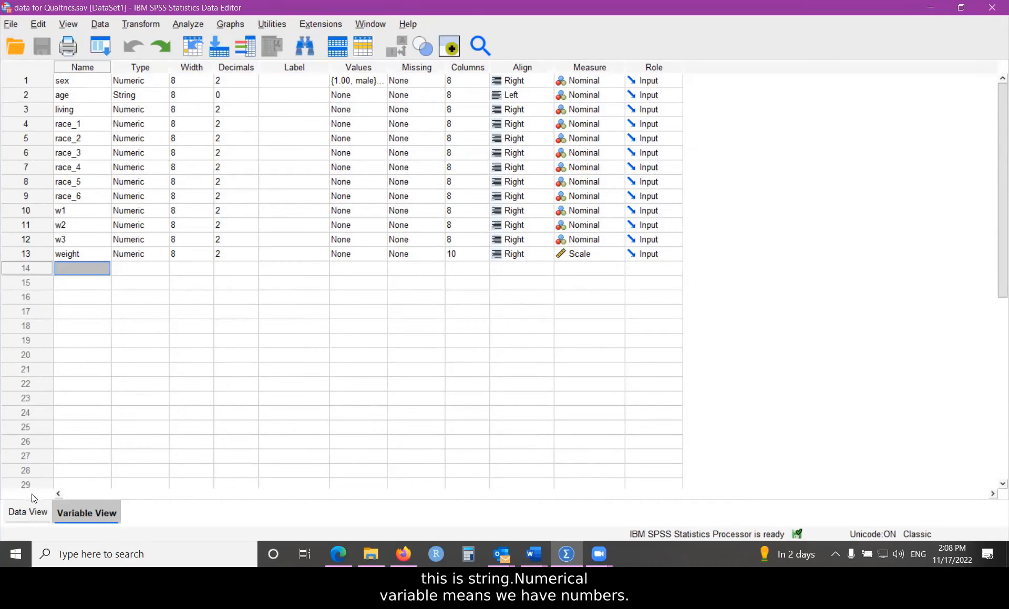
left_click(31, 510)
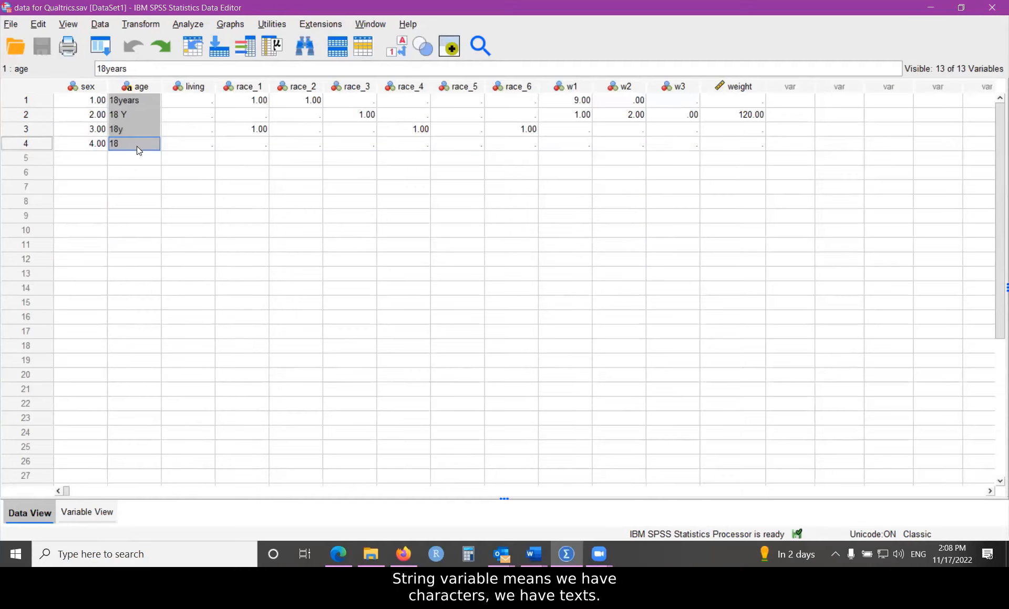
Step: Change row 2's age value from '18 Y' to '18Y'
left_click(127, 115)
double_click(124, 115)
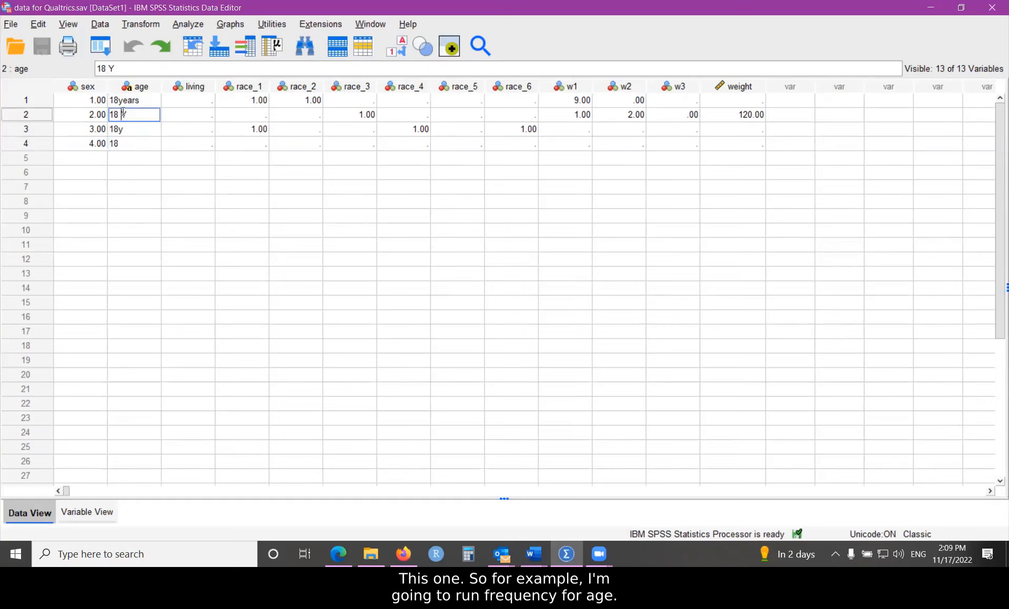
key("BackSpace")
left_click(146, 132)
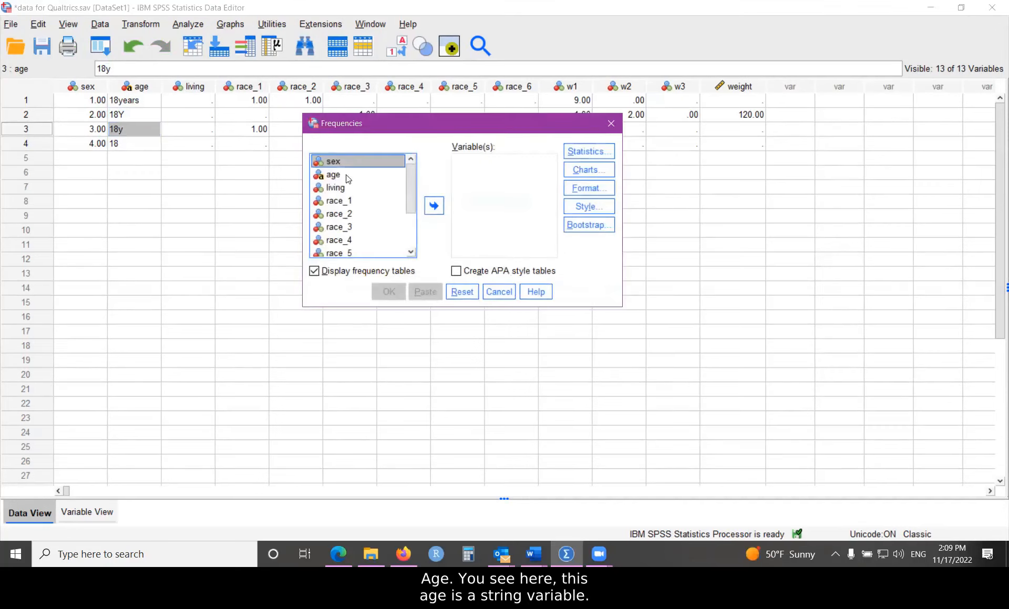
Step: Run Frequencies on age, showing 18, 18y, 18Y and 18years at 25.0% each
left_click(339, 175)
left_click(434, 206)
left_click(372, 290)
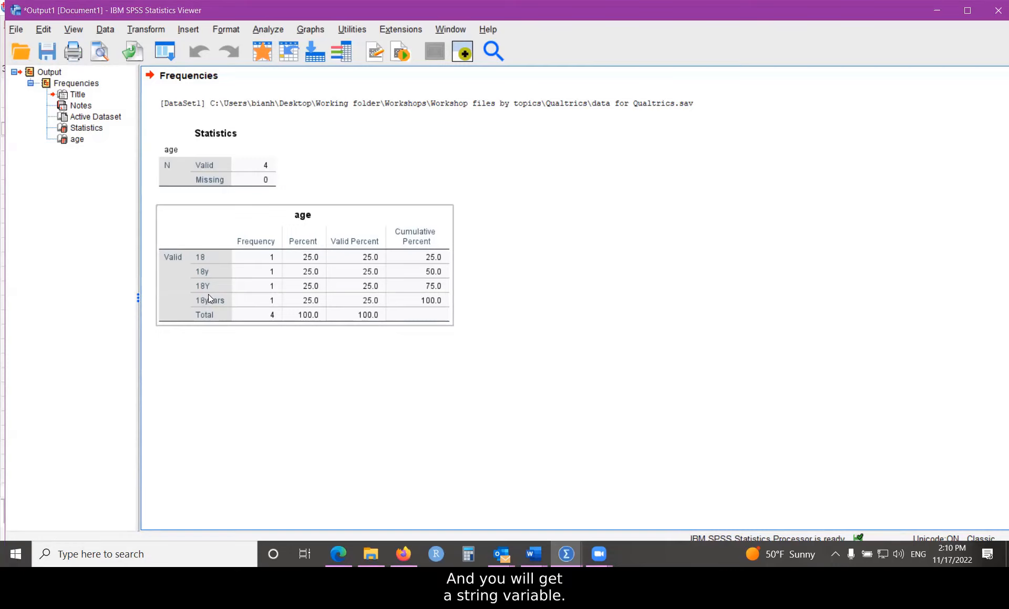
left_click(350, 342)
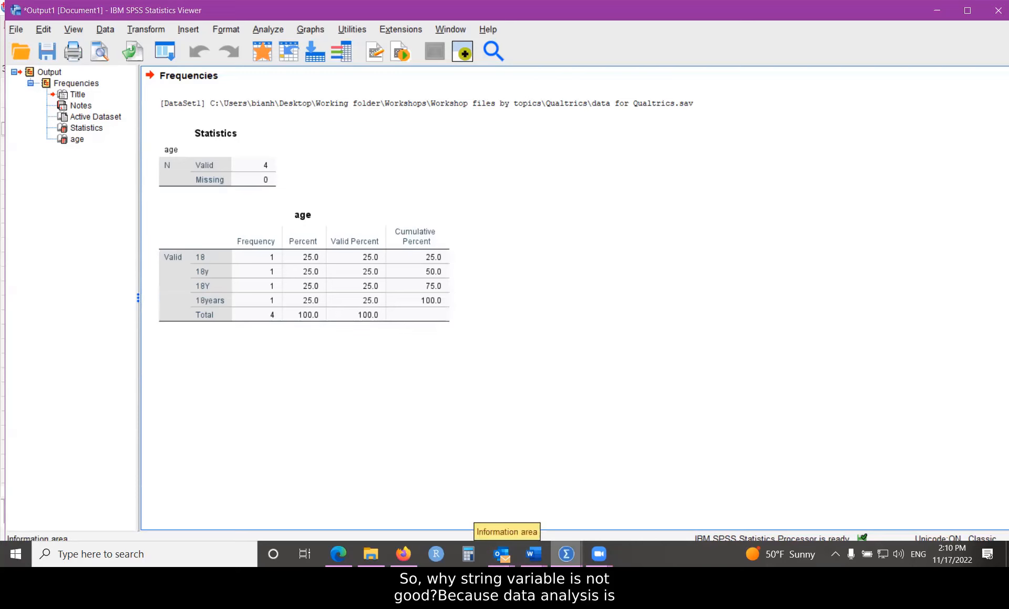
Step: Inspect the age column and its first entry '18years', then return to the Qualtrics editor
left_click(495, 505)
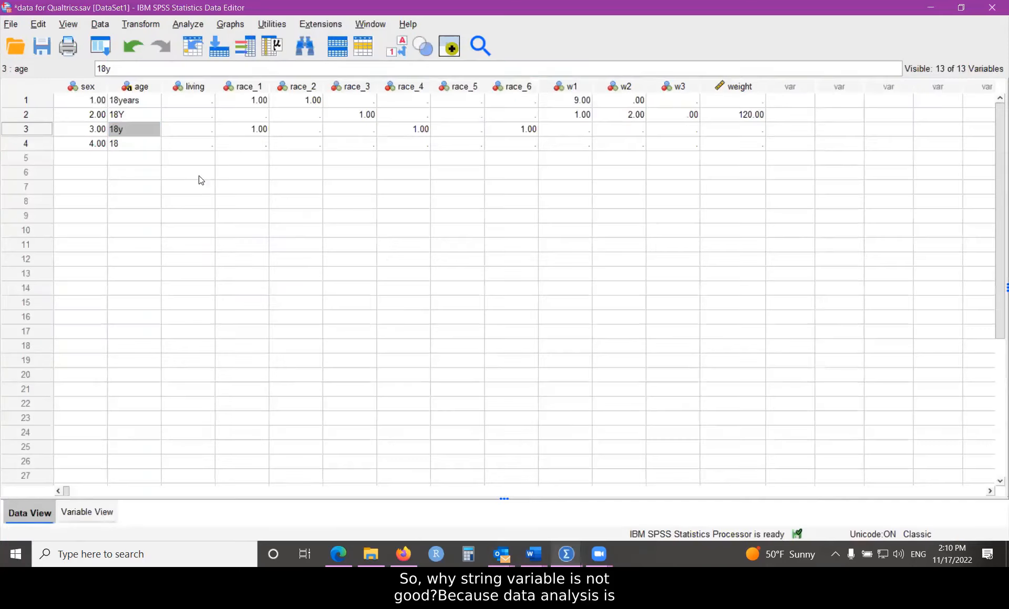
left_click(138, 87)
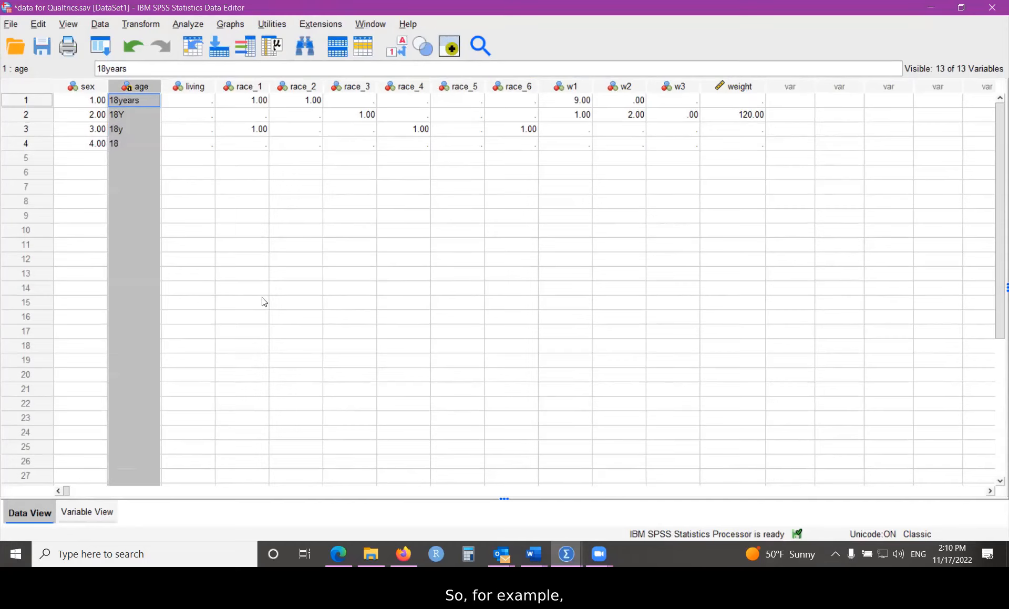
left_click(120, 103)
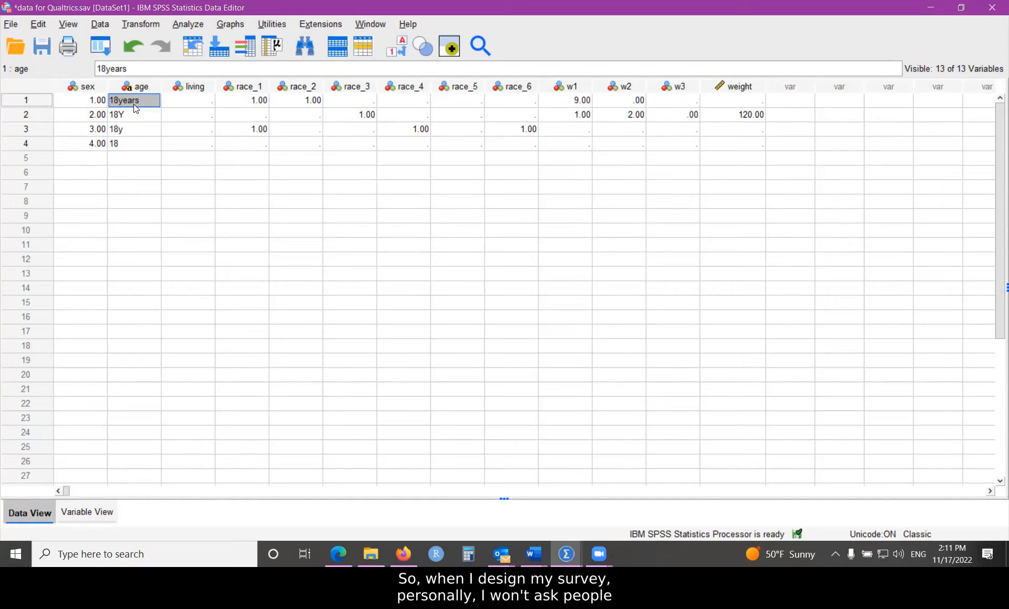
mouse_move(130, 90)
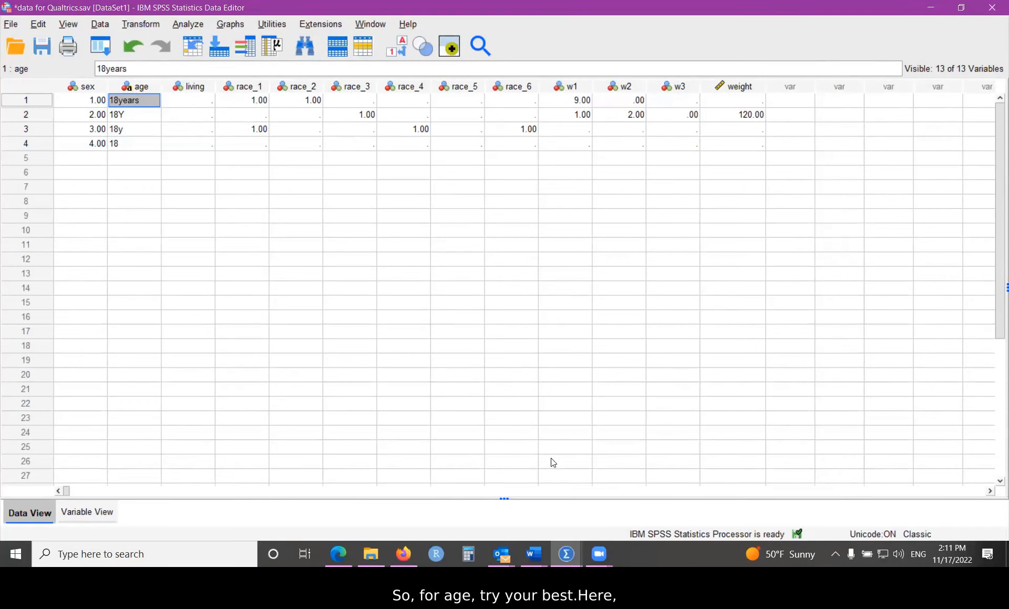
left_click(404, 554)
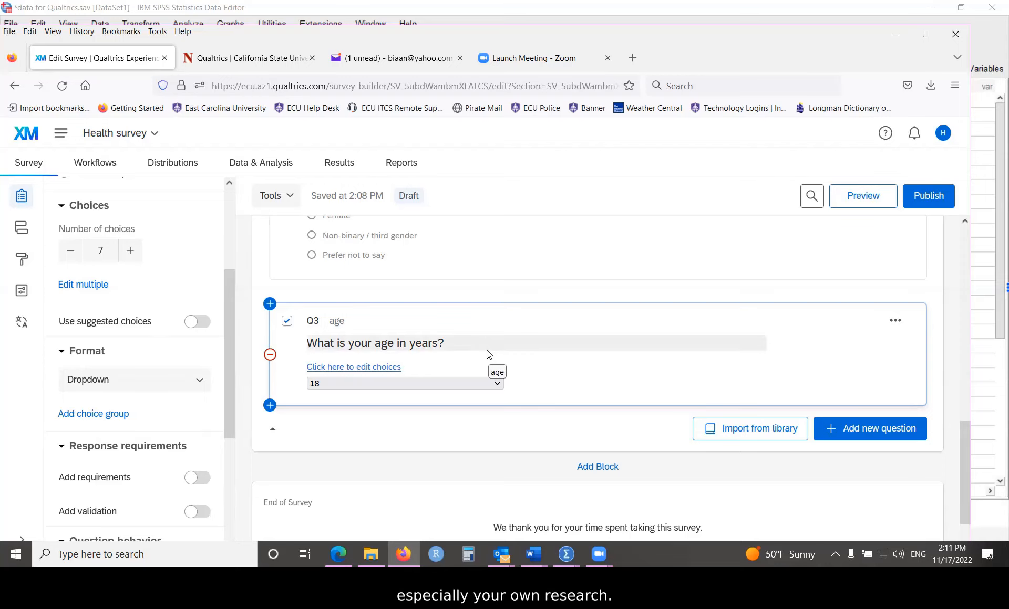
Step: Add text-entry question Q4 below Q3 and start editing its question text
scroll(489, 354, "down", 2)
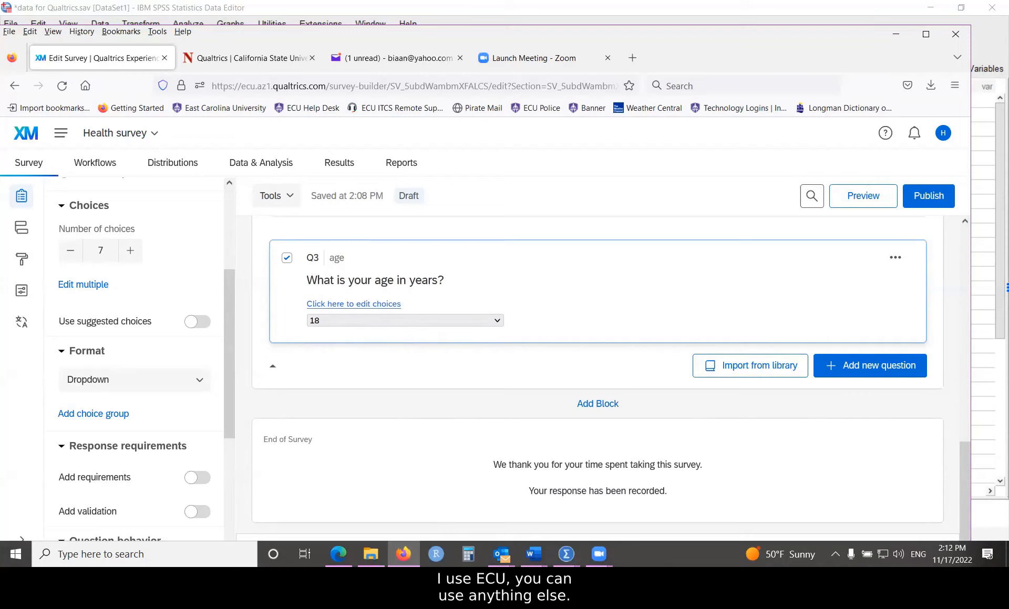
key("alt+Tab")
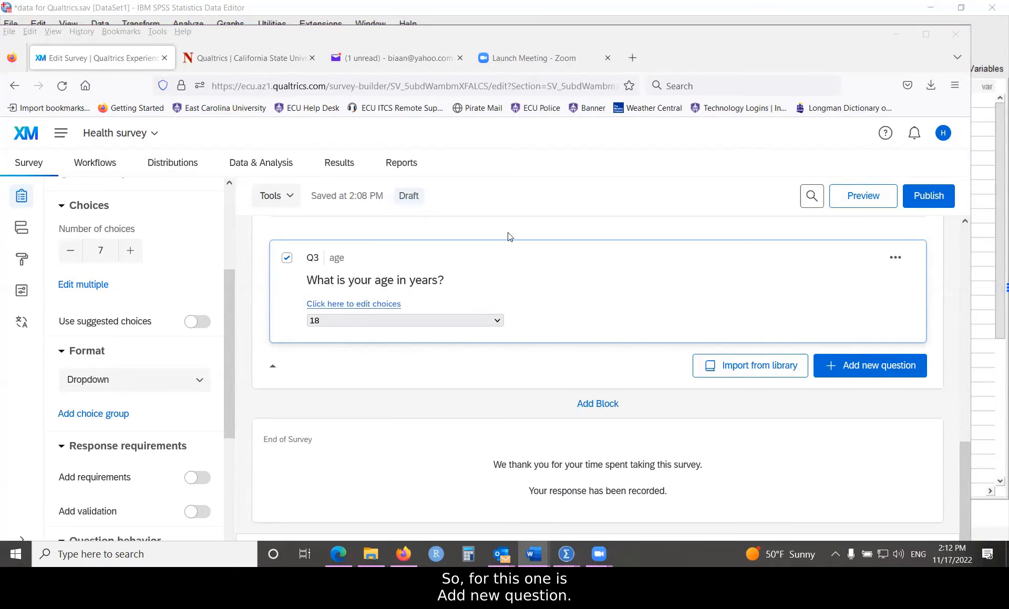
left_click(860, 374)
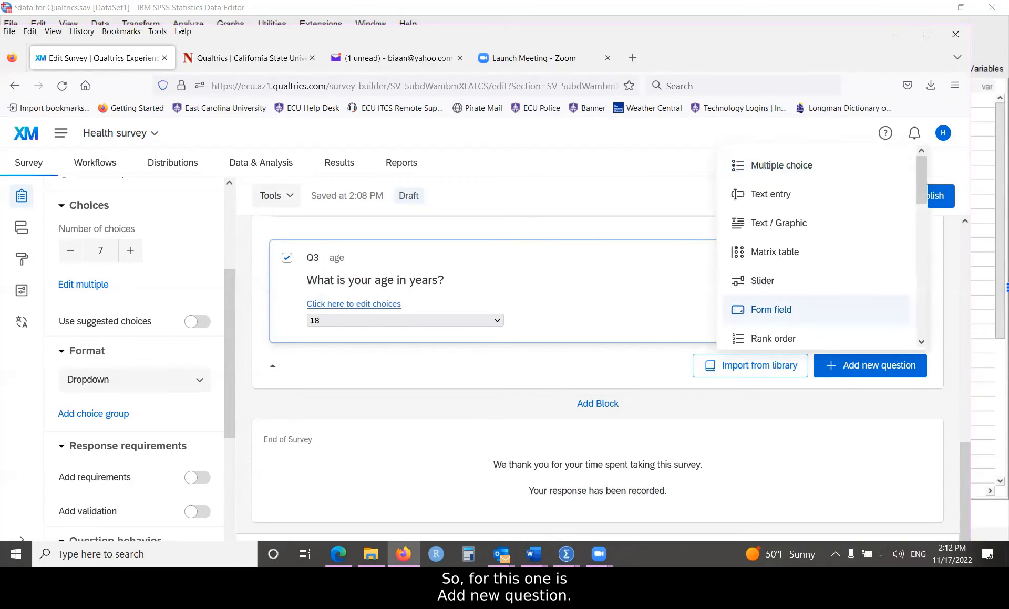
left_click(764, 195)
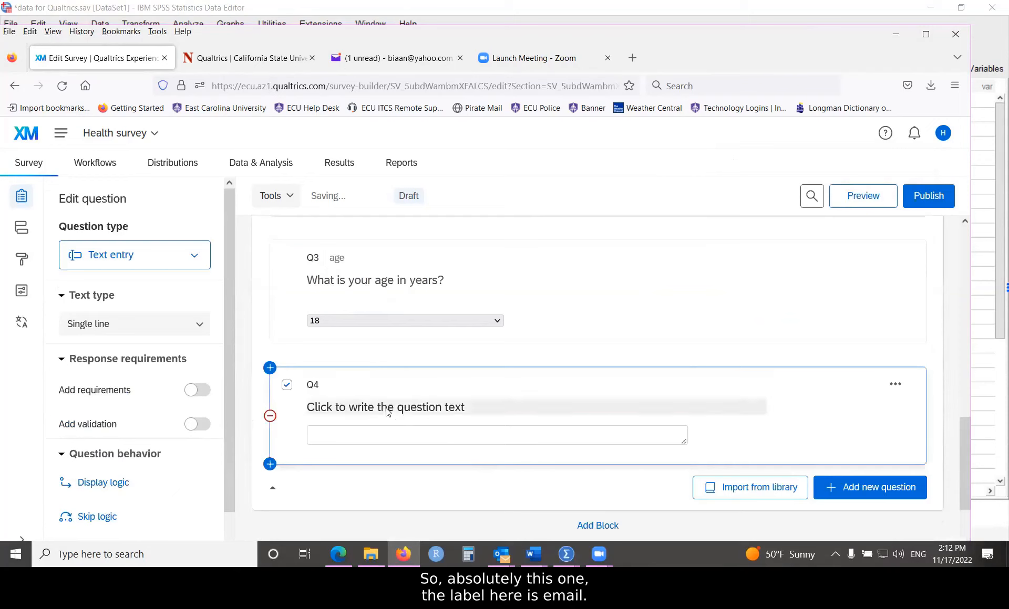
left_click(387, 412)
Step: Paste 'What is your ECU email address?' as Q4's wording and save it
right_click(428, 403)
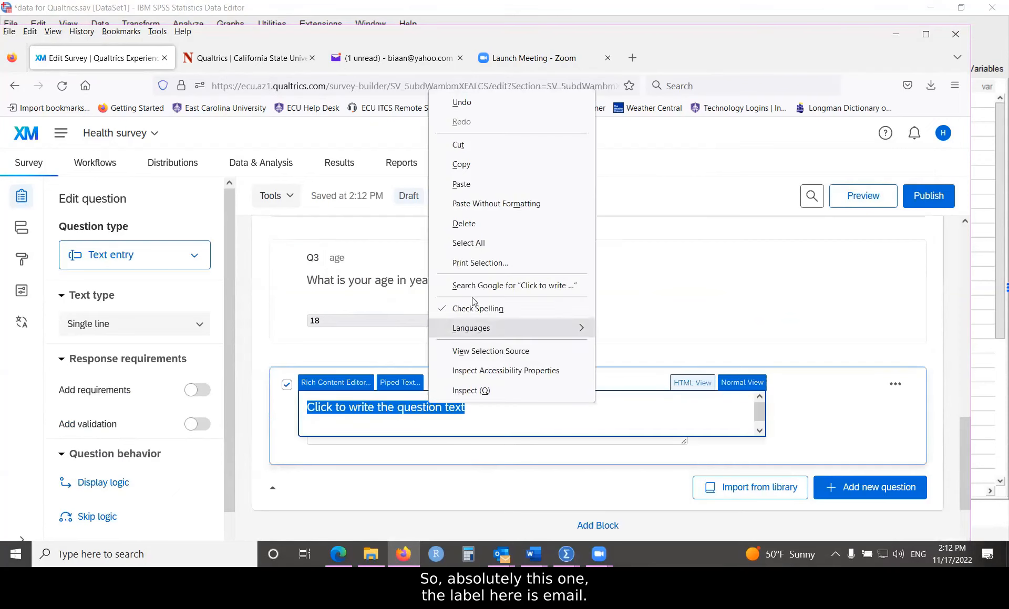
left_click(463, 185)
left_click(511, 417)
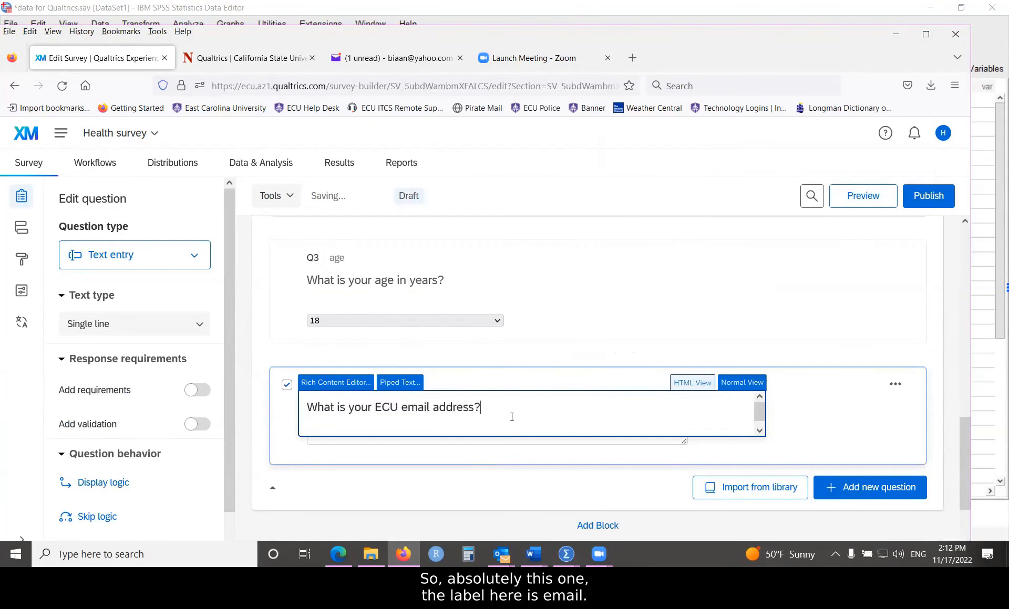
left_click(822, 411)
Step: Give Q4 the question label 'email' and select the word ECU in its text
left_click(396, 420)
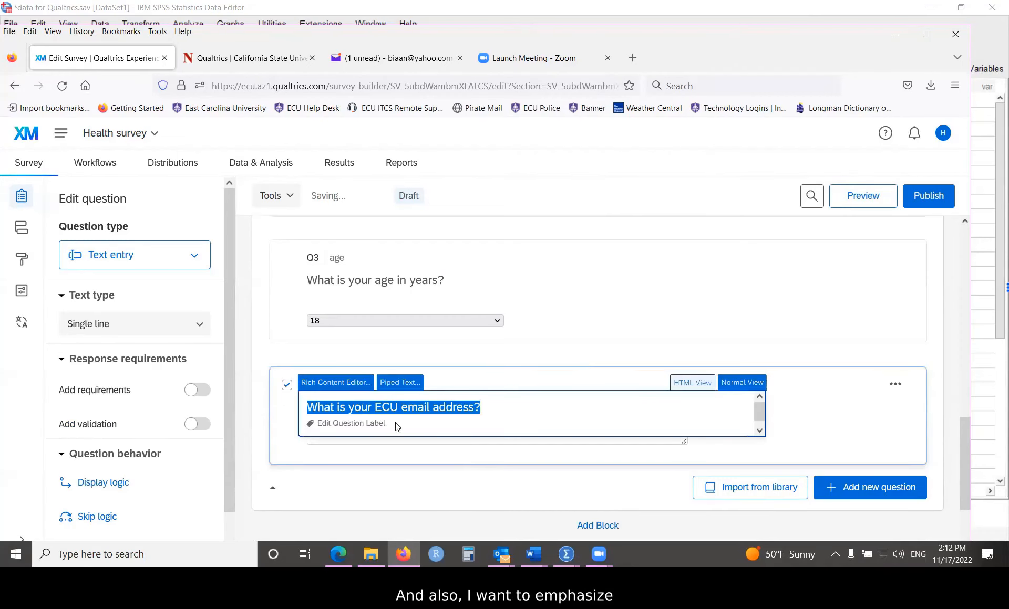
left_click(402, 424)
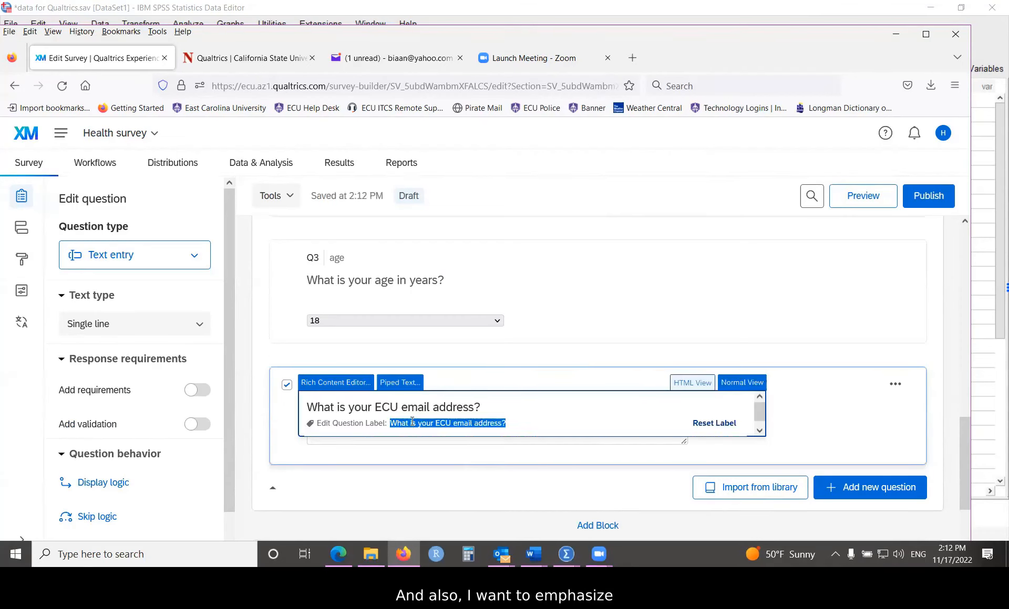
type("email")
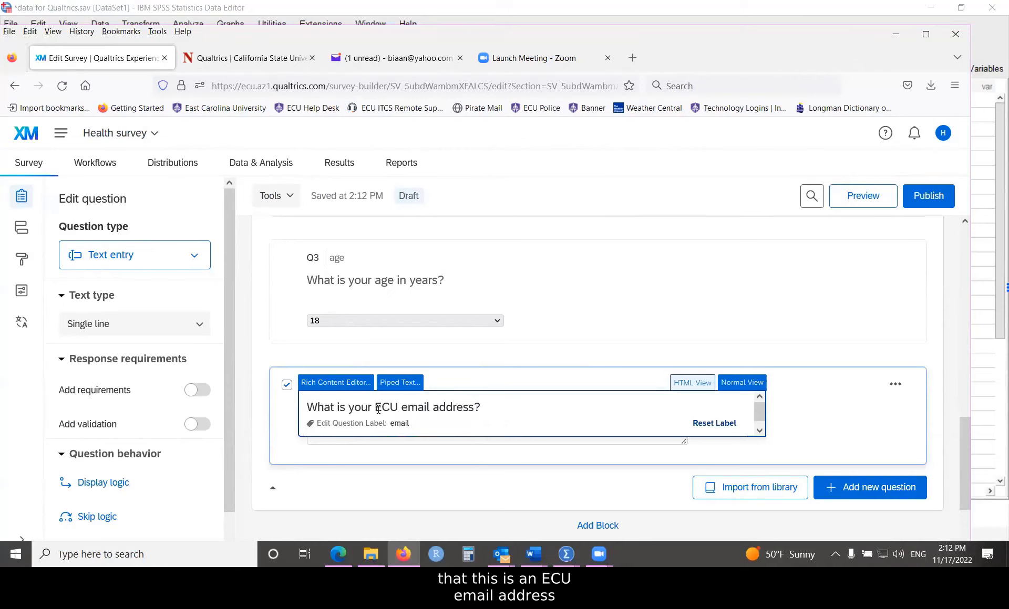
left_click_drag(376, 406, 398, 408)
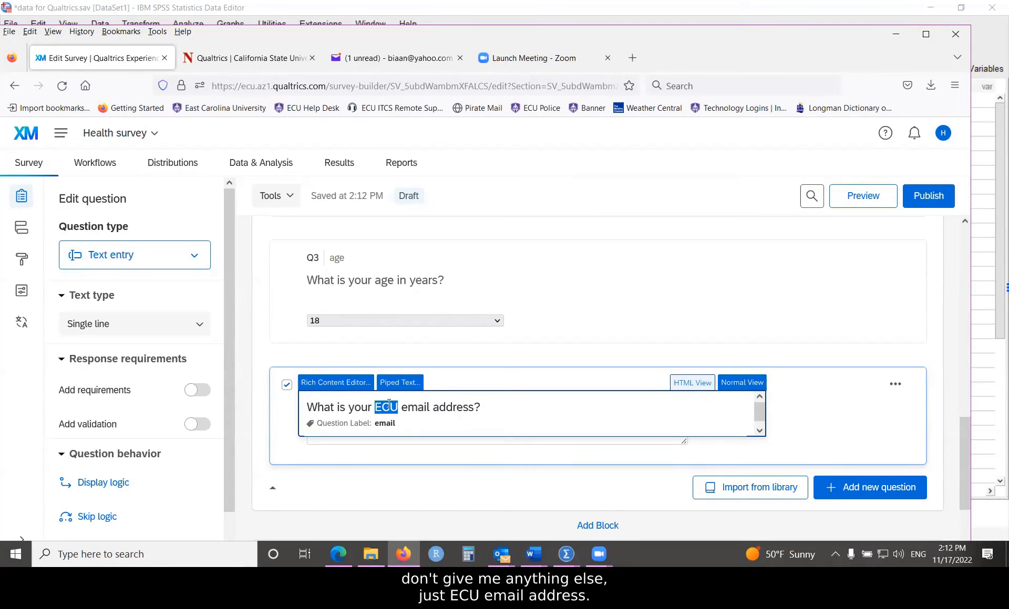
Step: Format ECU in Q4 as bold, red, 14pt via the Rich Content Editor, then test the answer box
left_click(314, 385)
left_click_drag(367, 464, 383, 464)
left_click(523, 409)
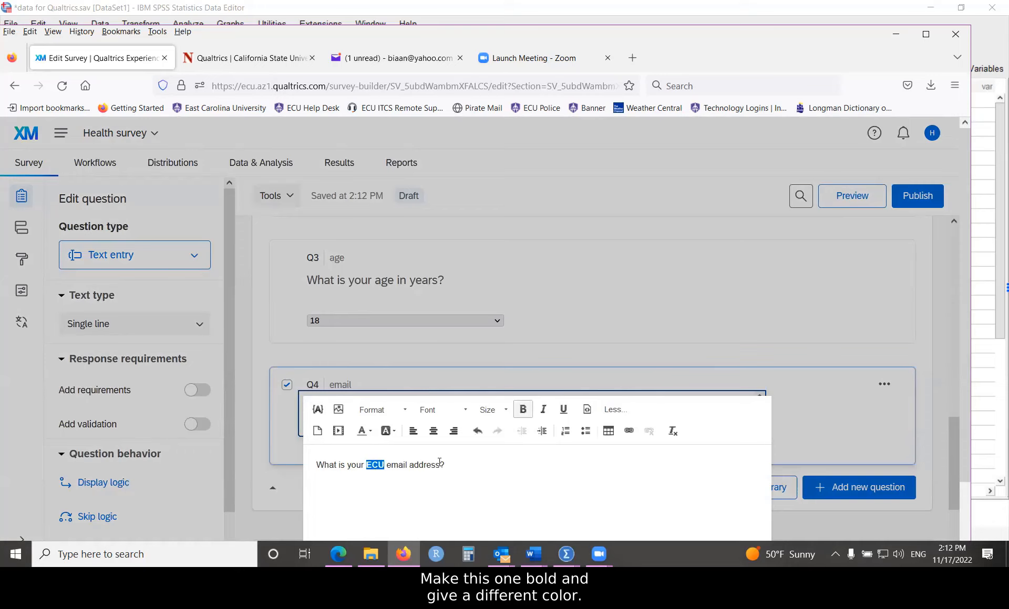
left_click(372, 432)
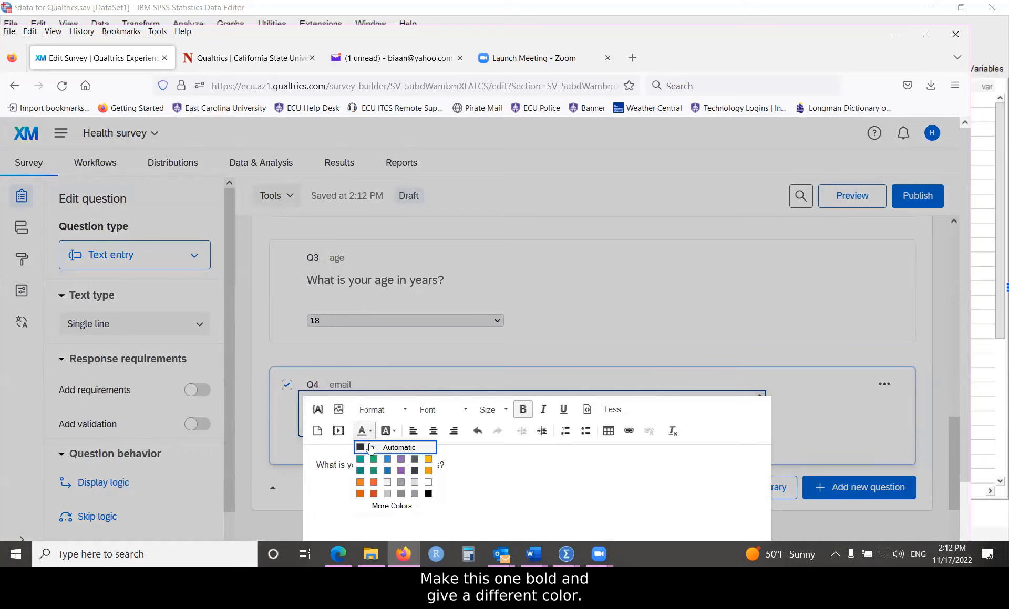
left_click(374, 492)
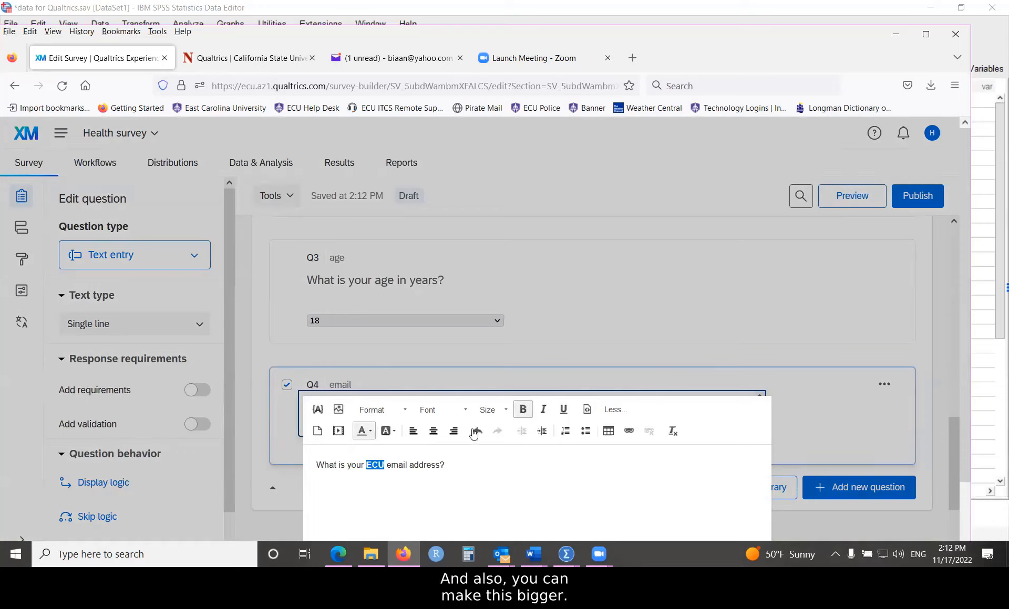
left_click(505, 415)
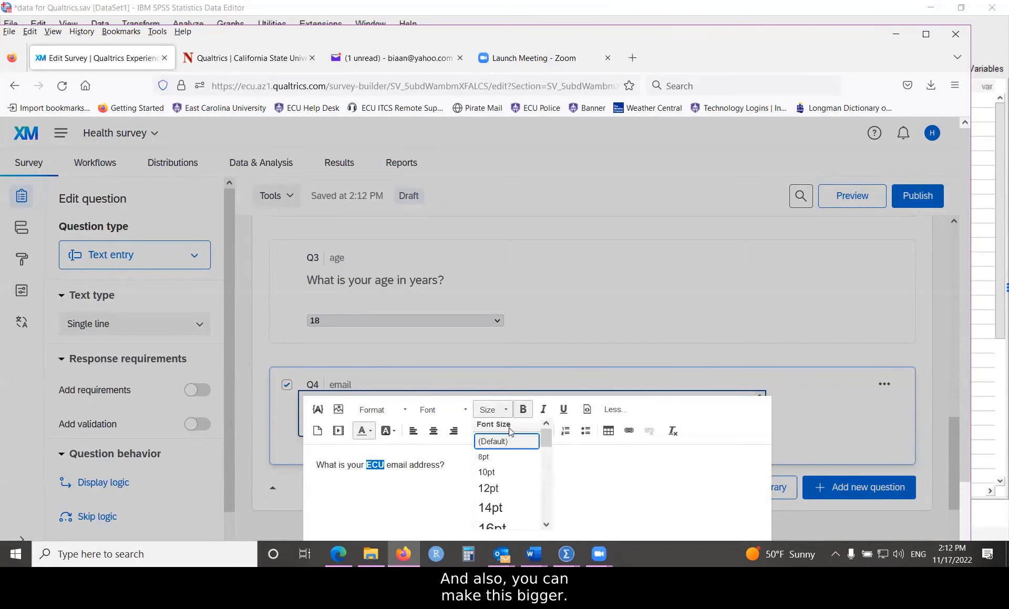
left_click(493, 510)
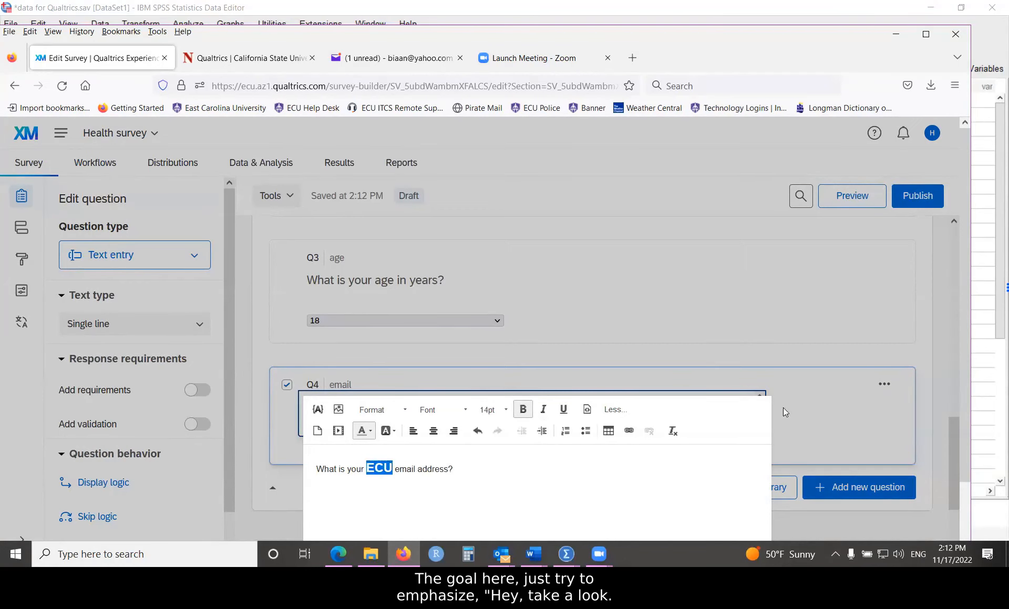
left_click(822, 423)
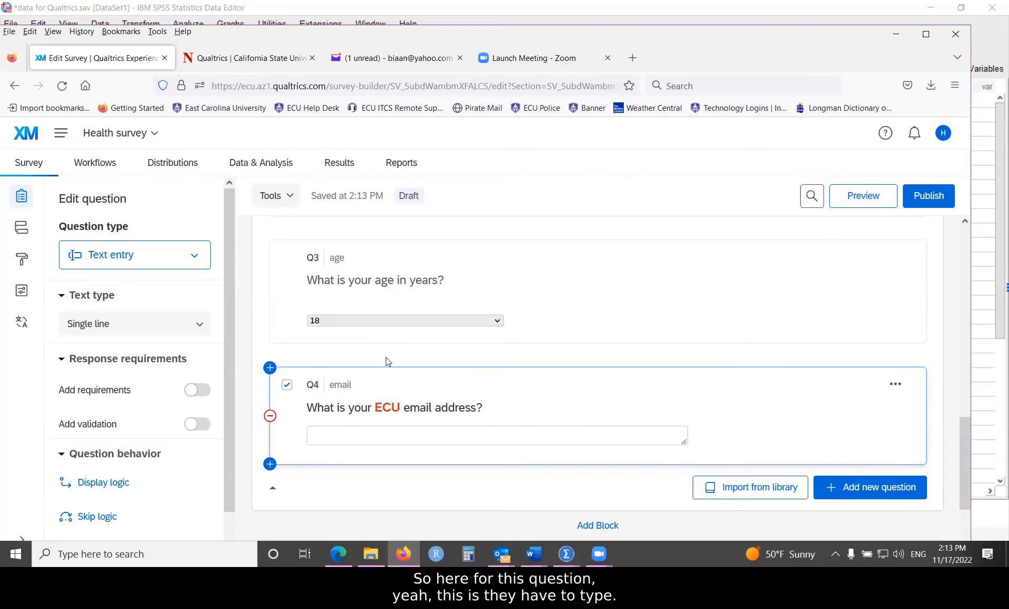
scroll(388, 365, "down", 1)
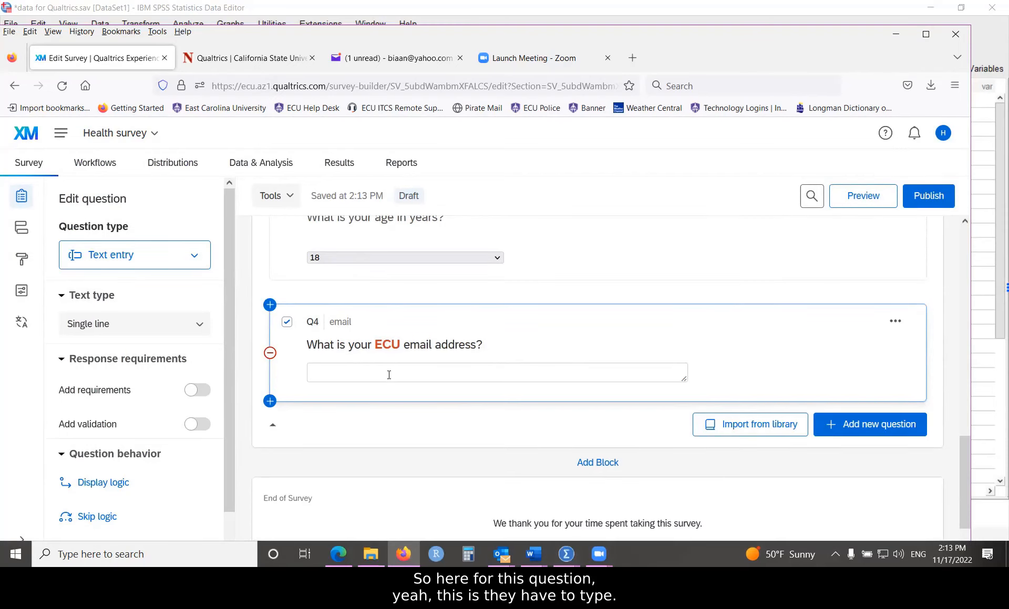
left_click(387, 371)
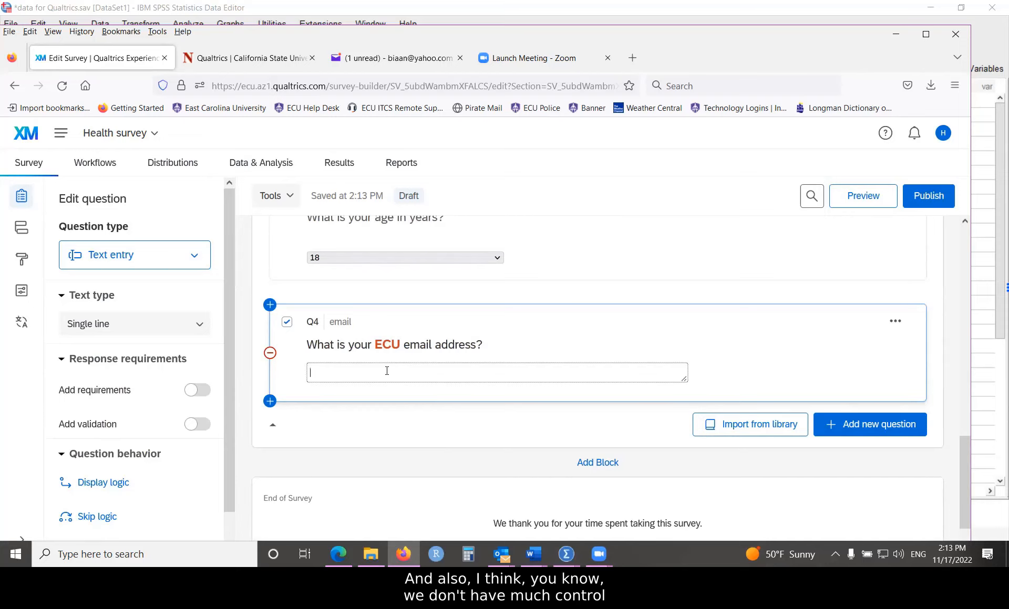
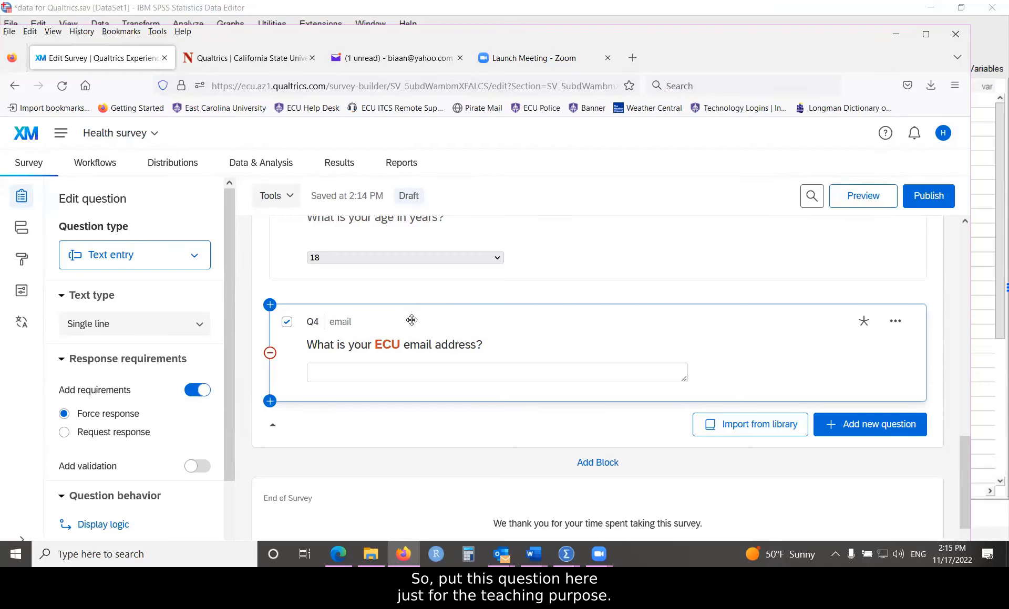
Step: Add a new multiple-choice question Q5 worded 'Who do you live with?'
scroll(409, 319, "down", 2)
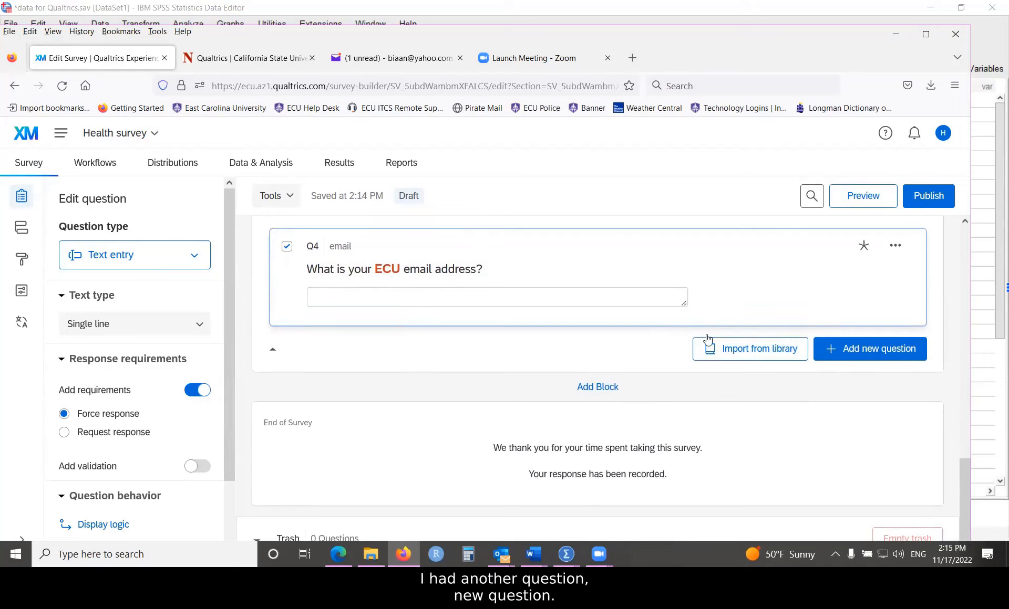
left_click(869, 349)
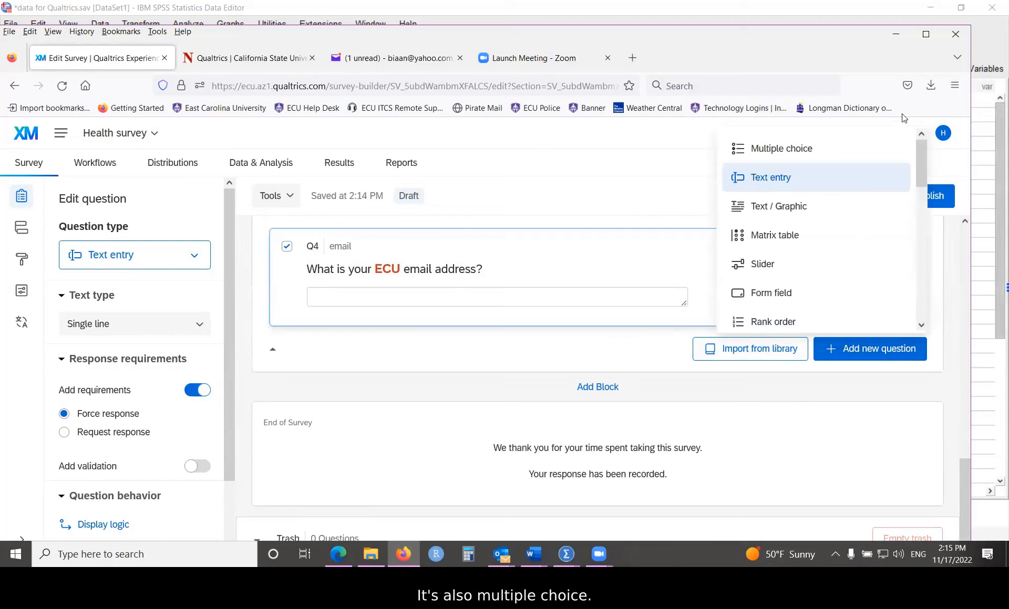
left_click(775, 151)
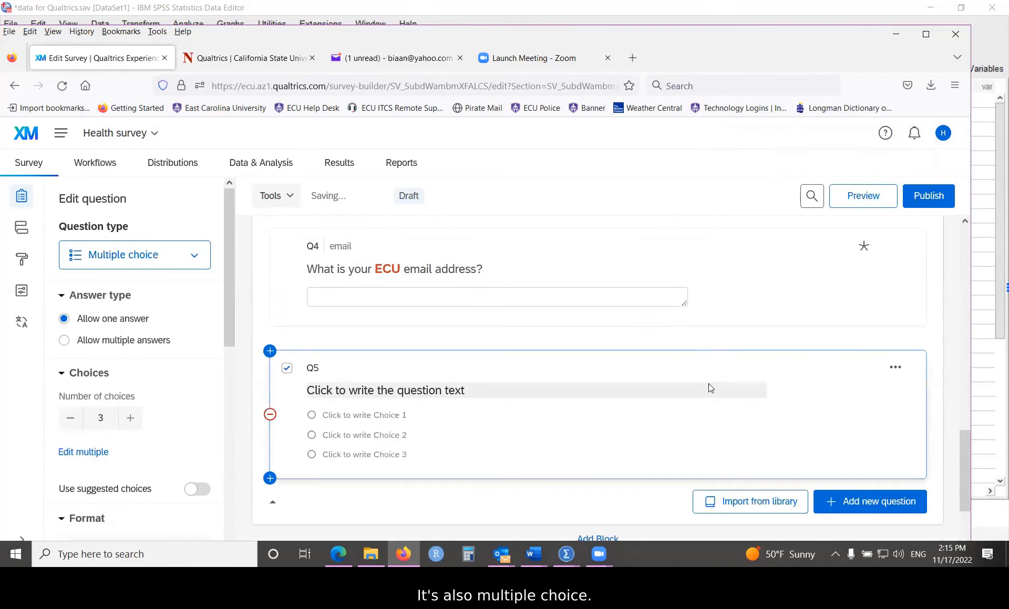
left_click(412, 390)
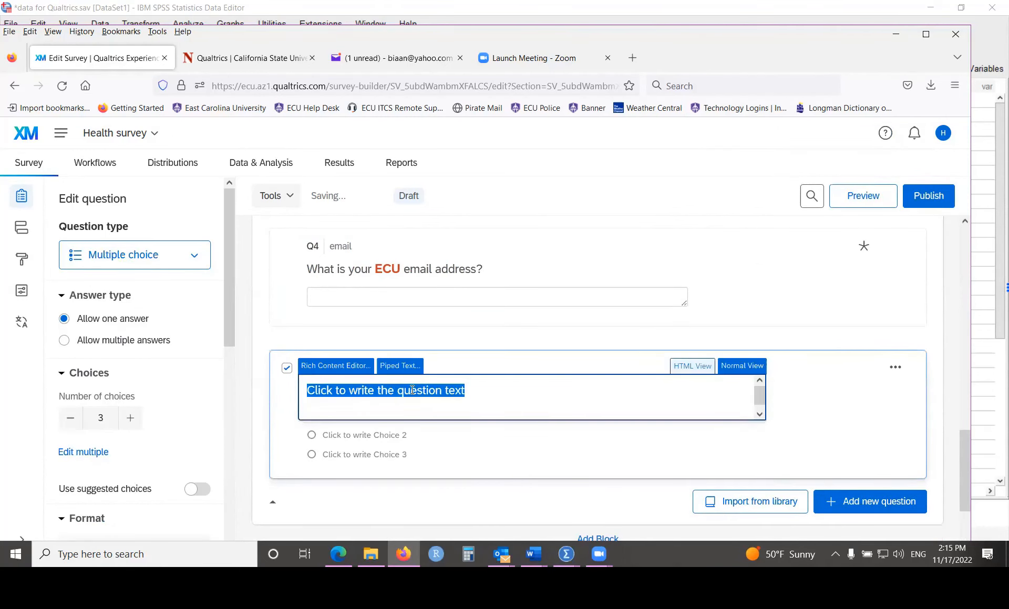
type("Who do you ")
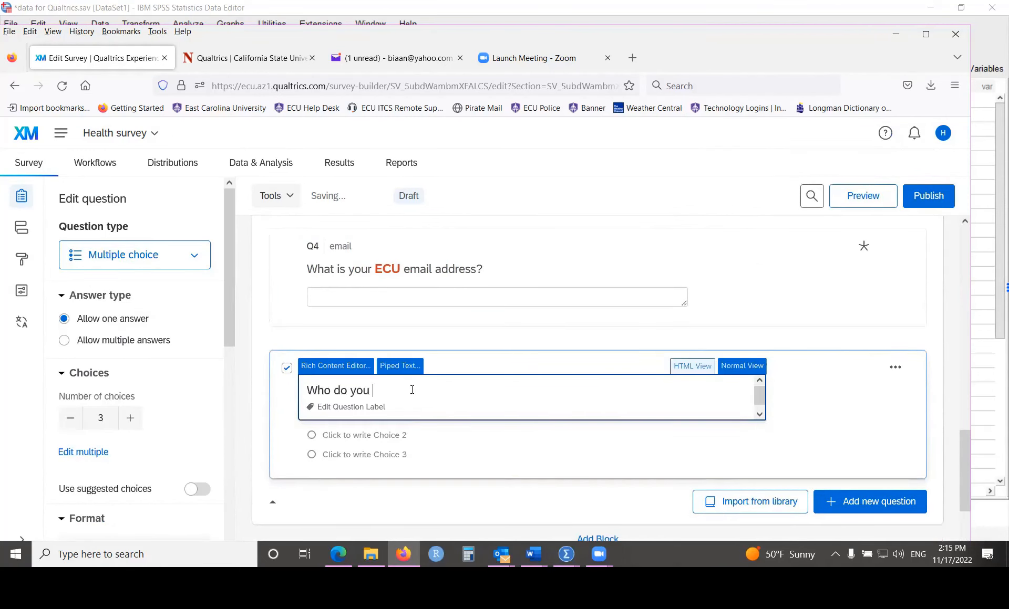
type("live with?")
Step: Give Q5 the question label 'living'
left_click(373, 409)
type("li")
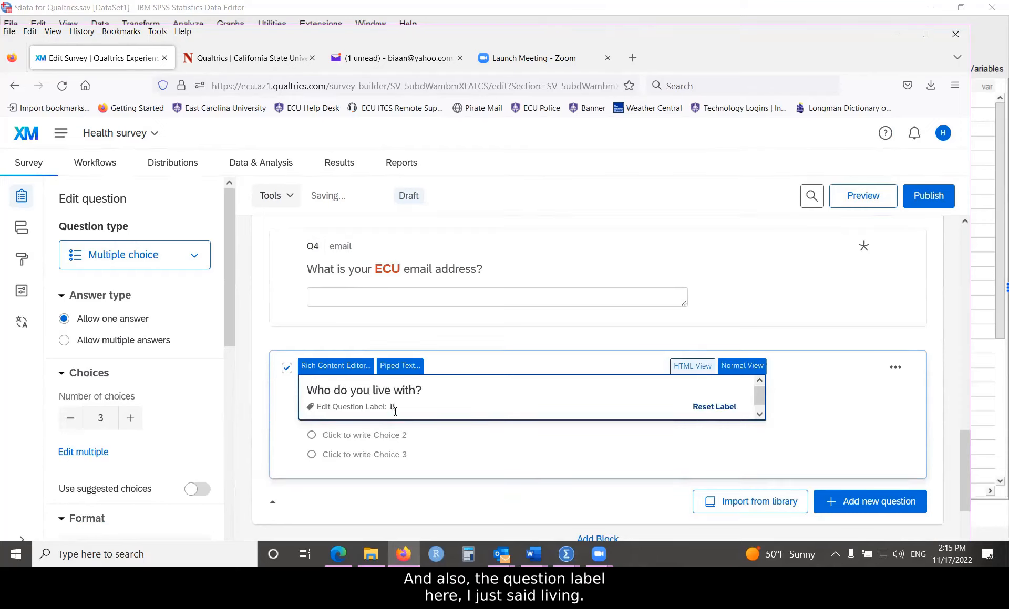
type("ving")
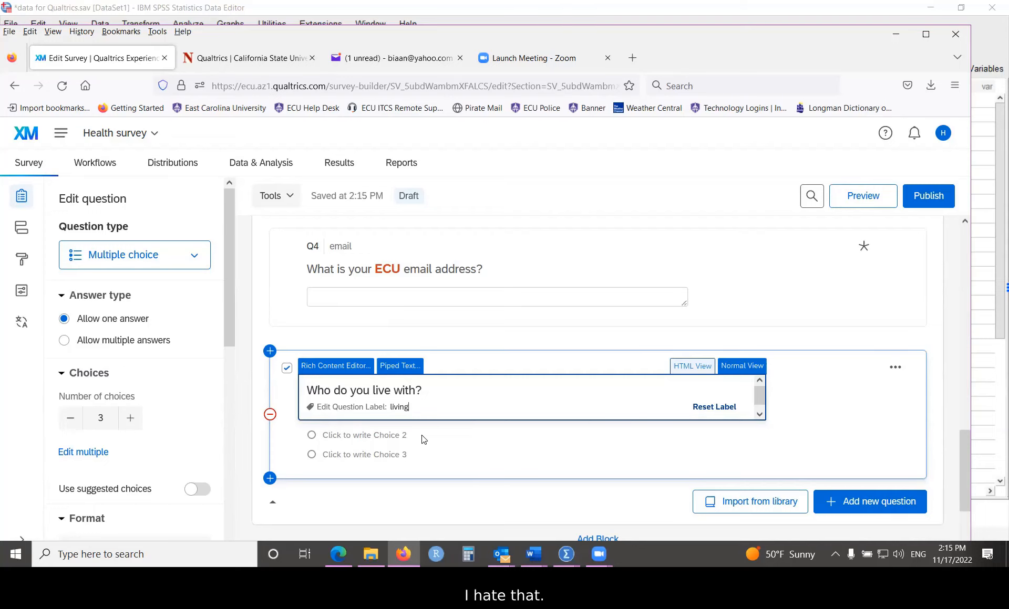
left_click(430, 439)
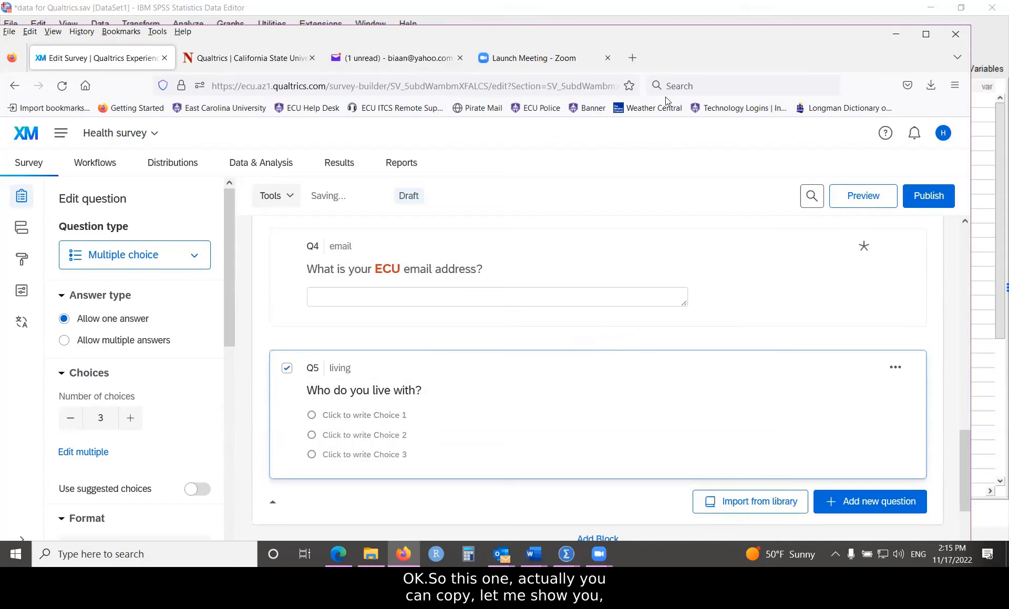
Step: Open the example survey document in Word and scroll down to Q5
left_click(533, 554)
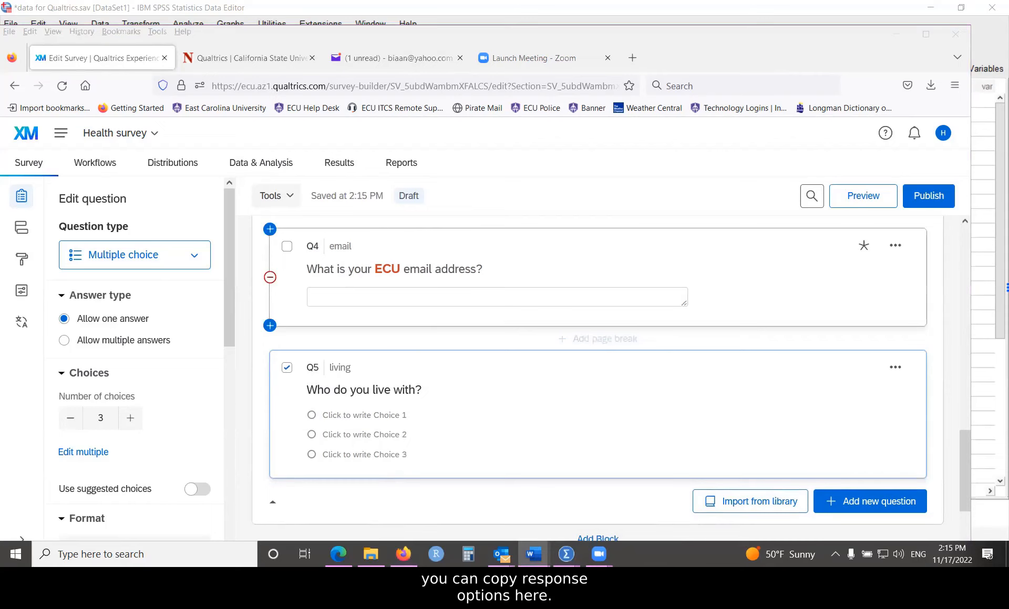
mouse_move(533, 555)
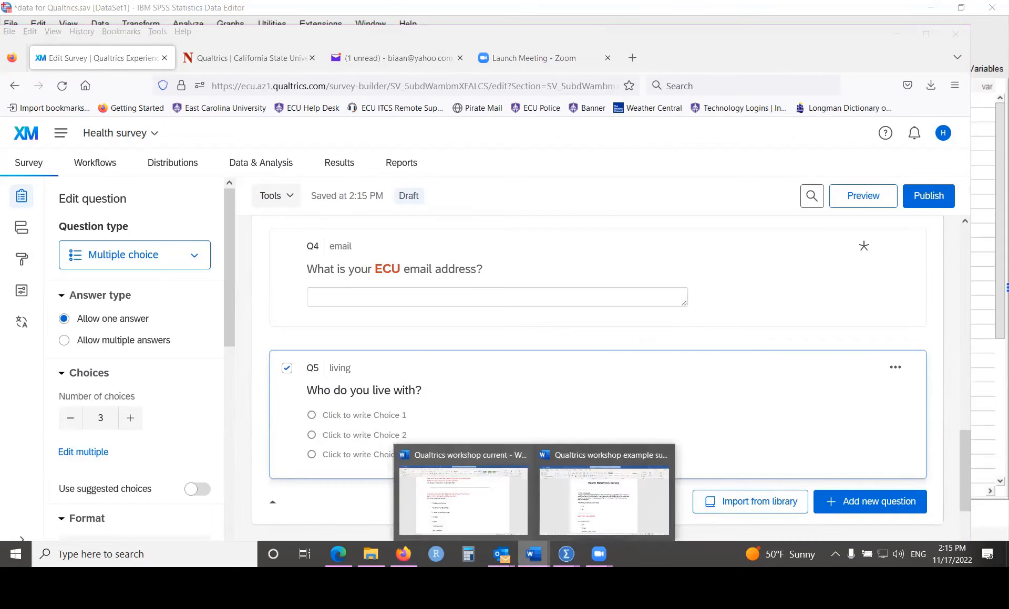
left_click(602, 498)
scroll(471, 363, "down", 3)
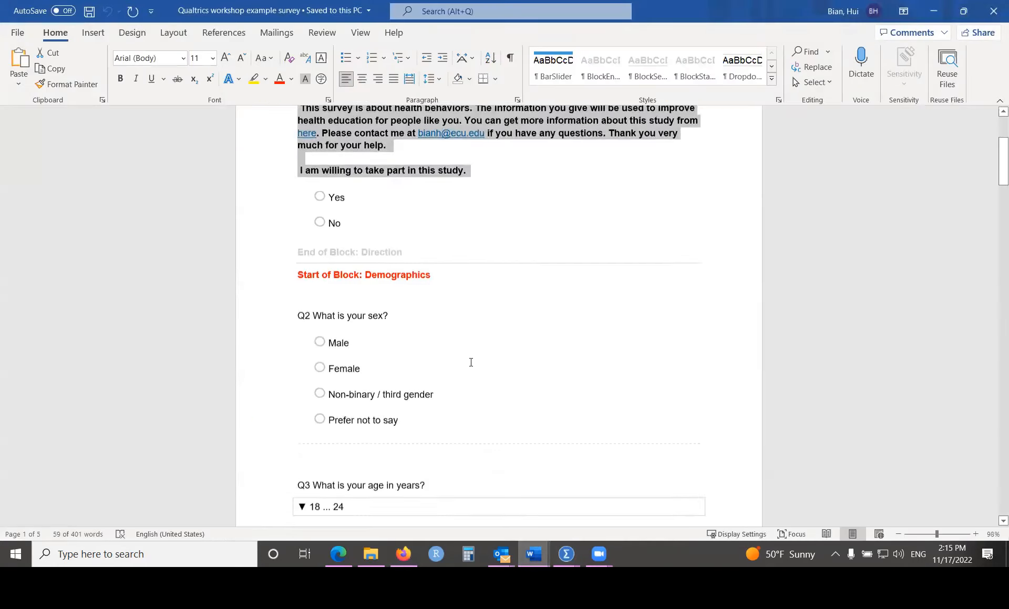
scroll(470, 362, "down", 10)
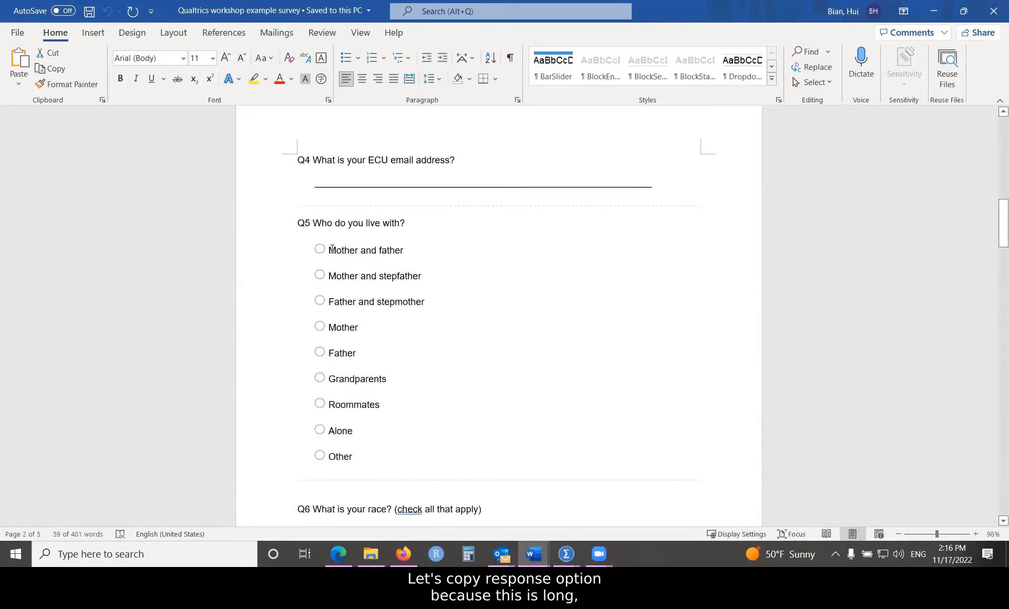
Step: Copy Q5's answer options, Mother and father through Other, from the document
left_click_drag(332, 249, 406, 470)
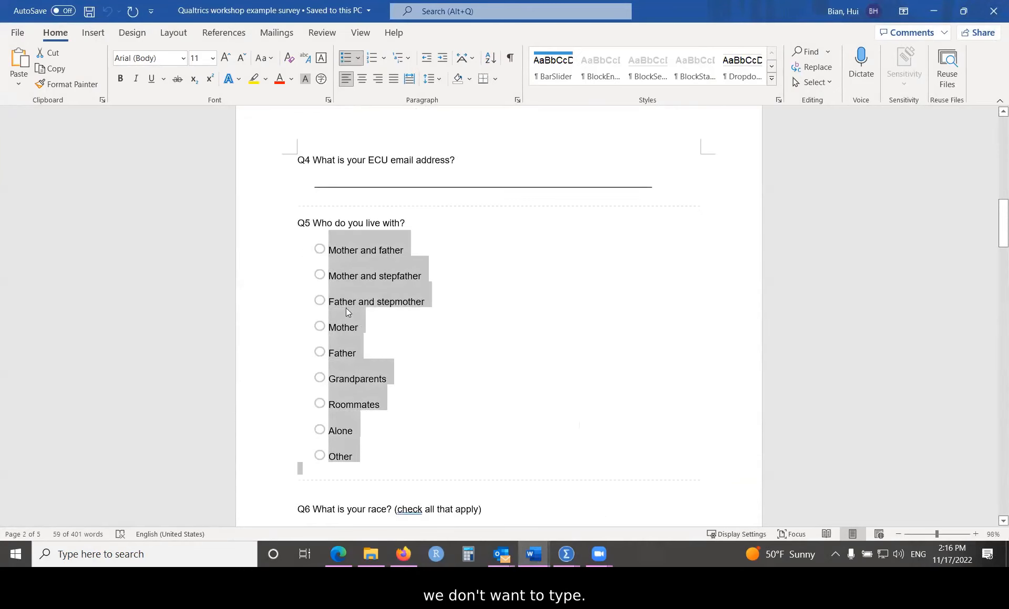
left_click(457, 335)
left_click_drag(330, 249, 363, 458)
right_click(342, 264)
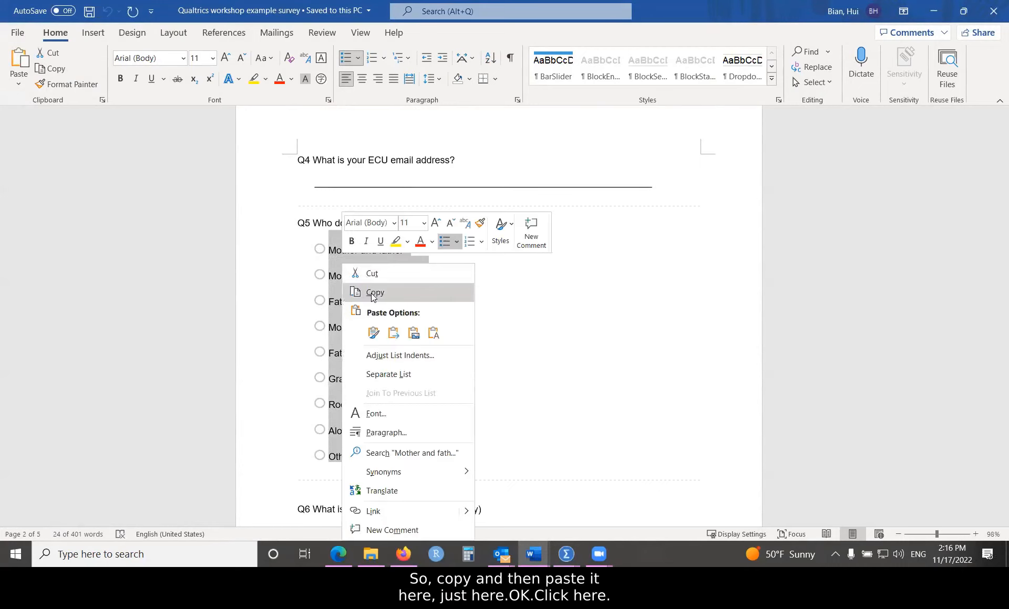
left_click(363, 293)
Step: Back in Qualtrics, paste the copied options into Q5's Choice 1
left_click(403, 554)
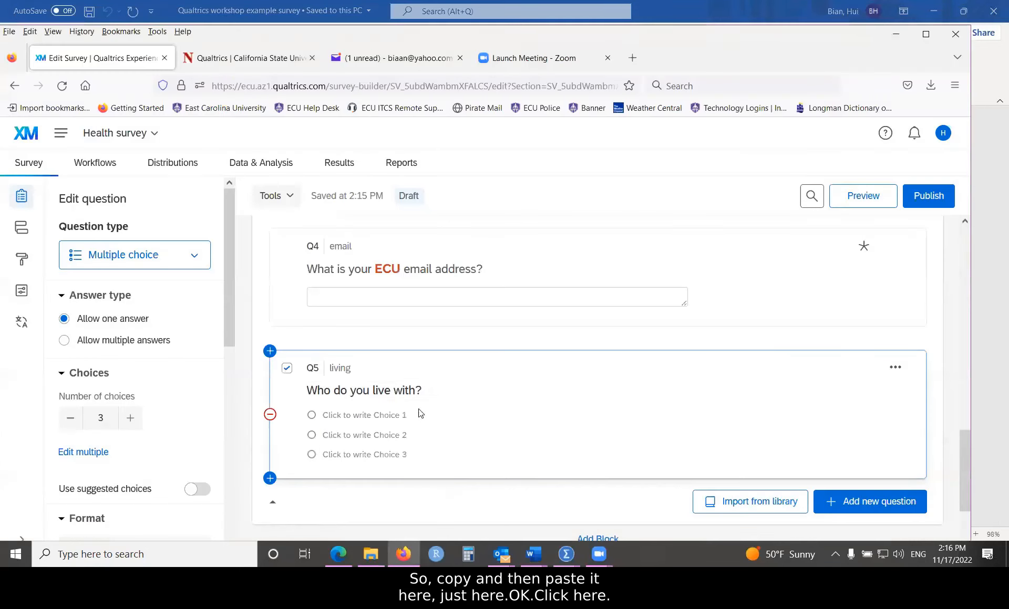
right_click(363, 417)
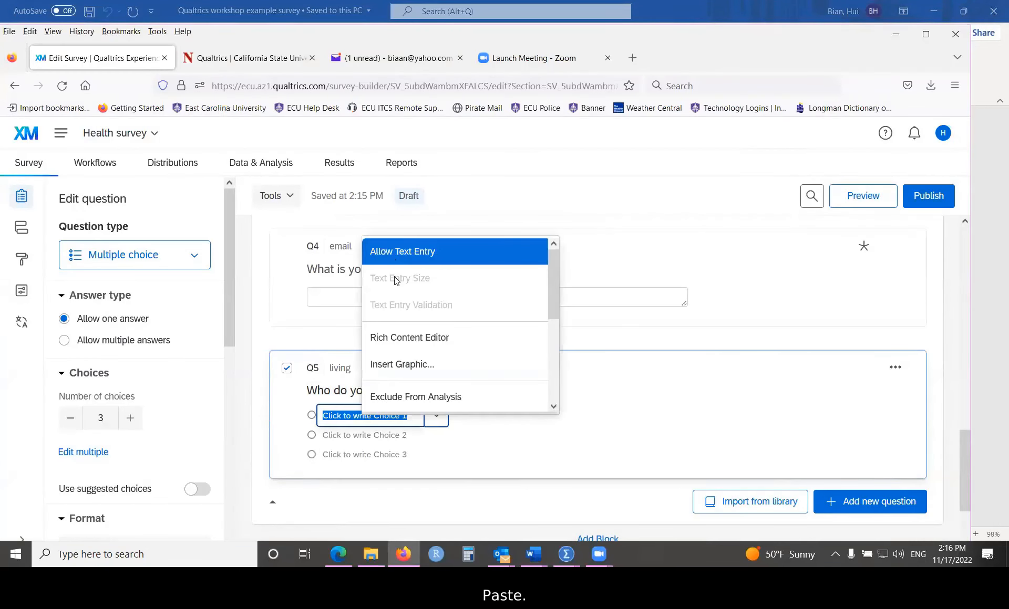
left_click(439, 458)
right_click(361, 415)
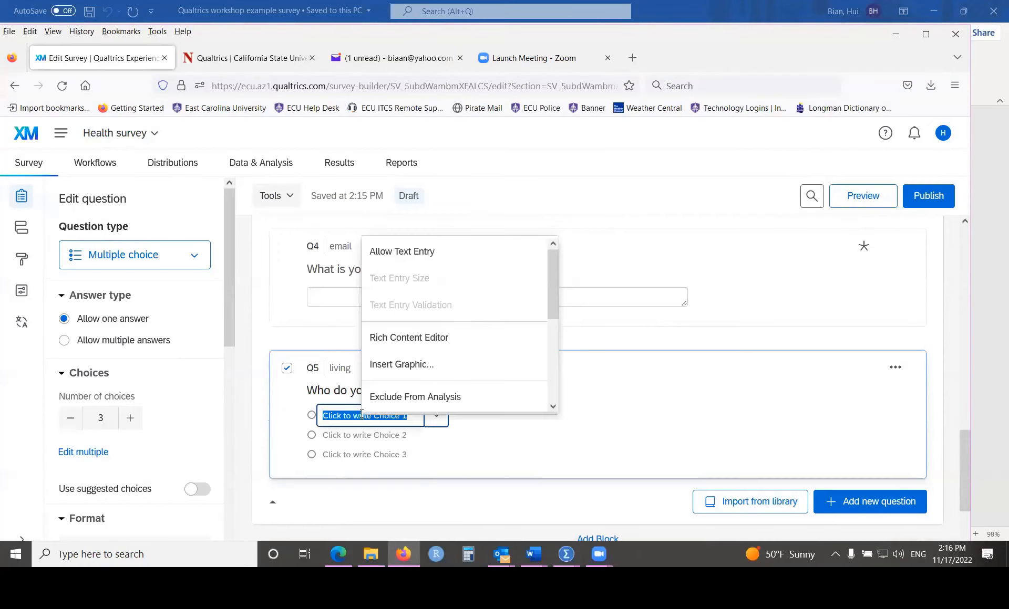
left_click(363, 418)
left_click(405, 435)
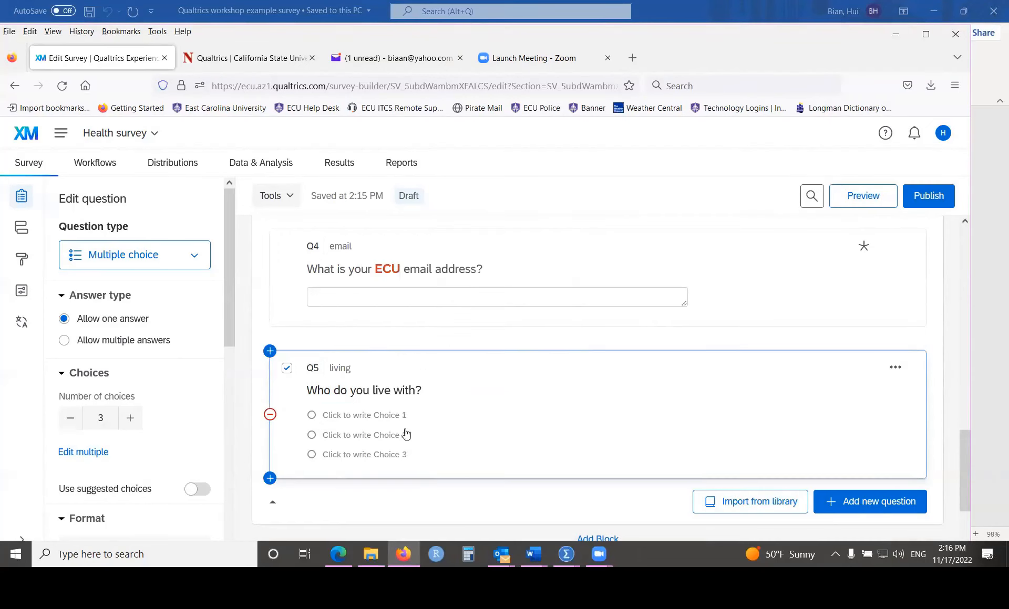
right_click(367, 416)
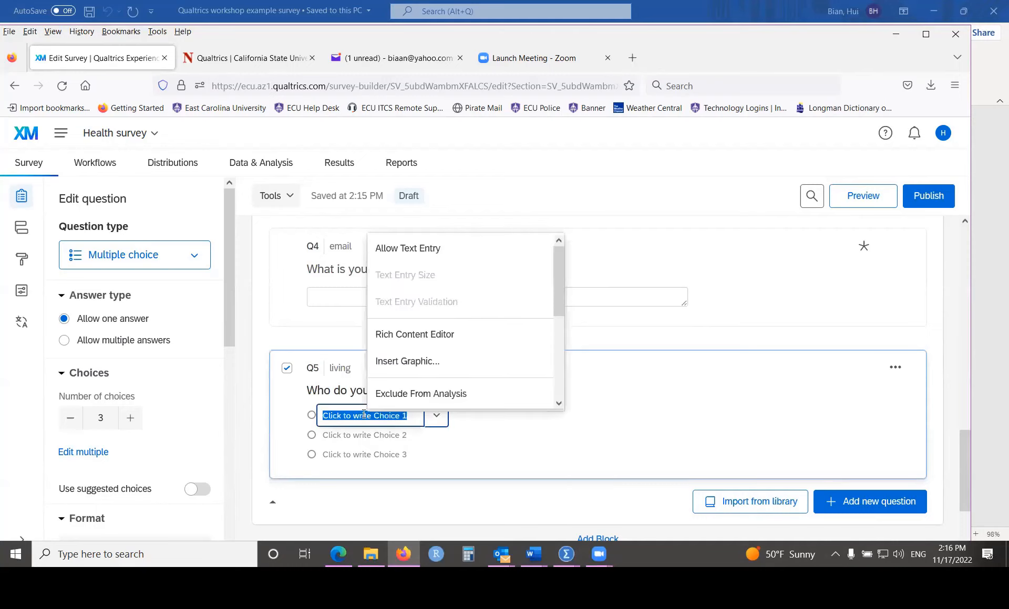
left_click(449, 444)
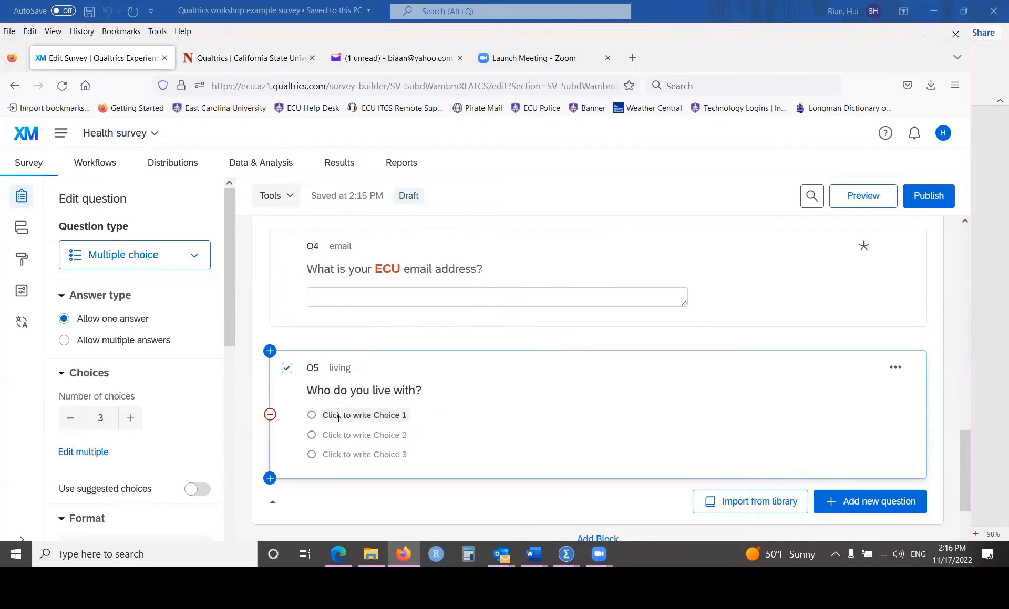
double_click(338, 418)
right_click(338, 418)
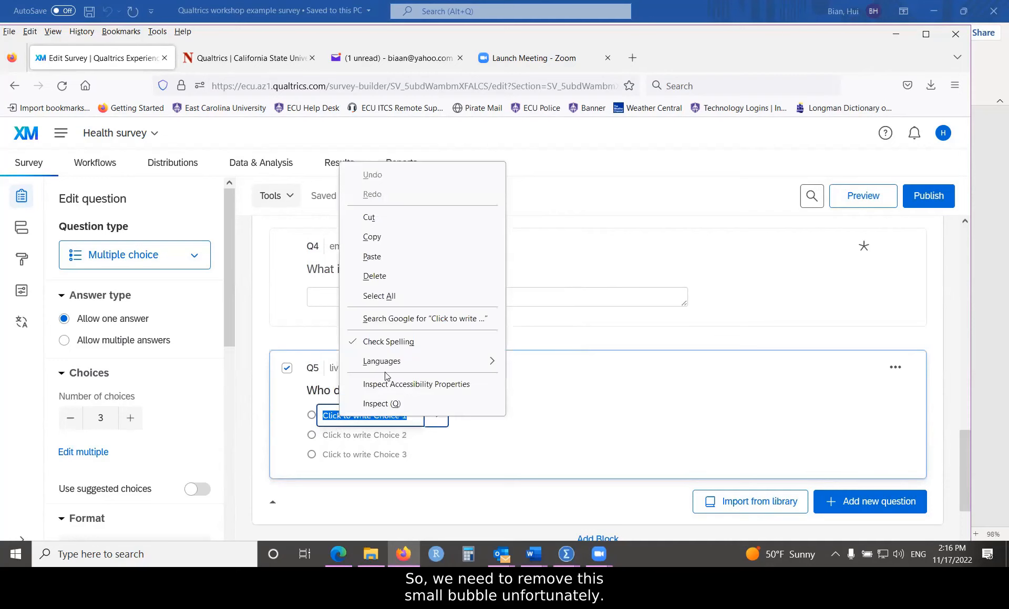
left_click(368, 258)
Step: Remove the stray 'o' from Mother and father, Mother and stepfather, Father and stepmother, Mother, and Father
scroll(471, 393, "down", 3)
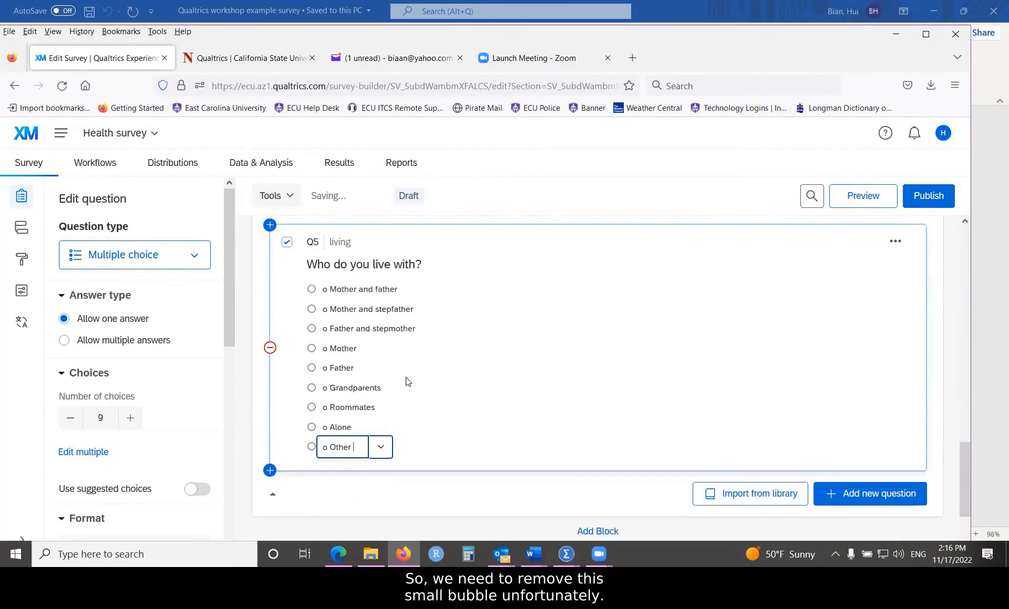
left_click(338, 290)
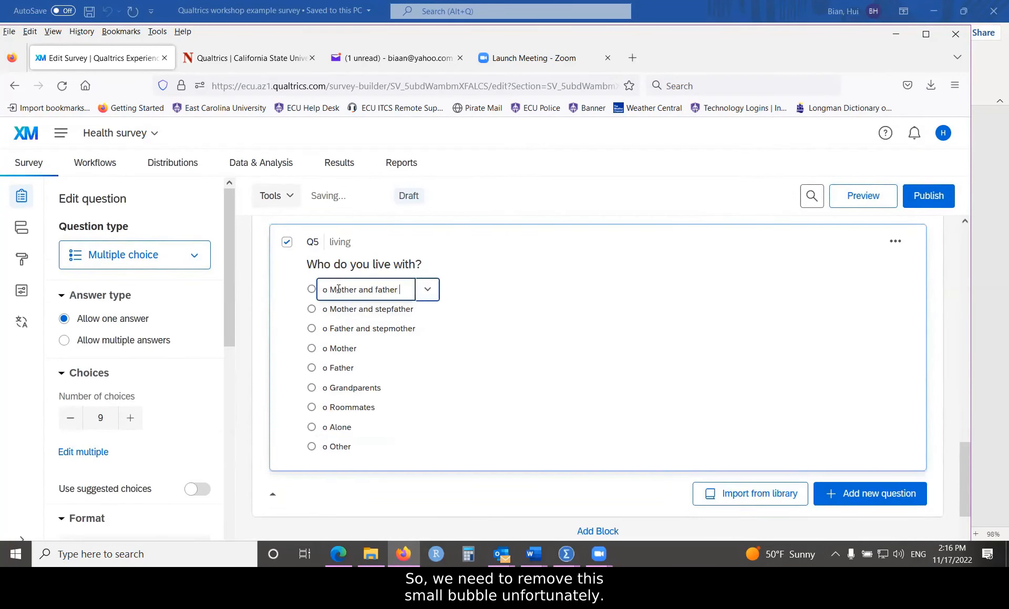
left_click(331, 287)
key("BackSpace")
key("BackSpace")
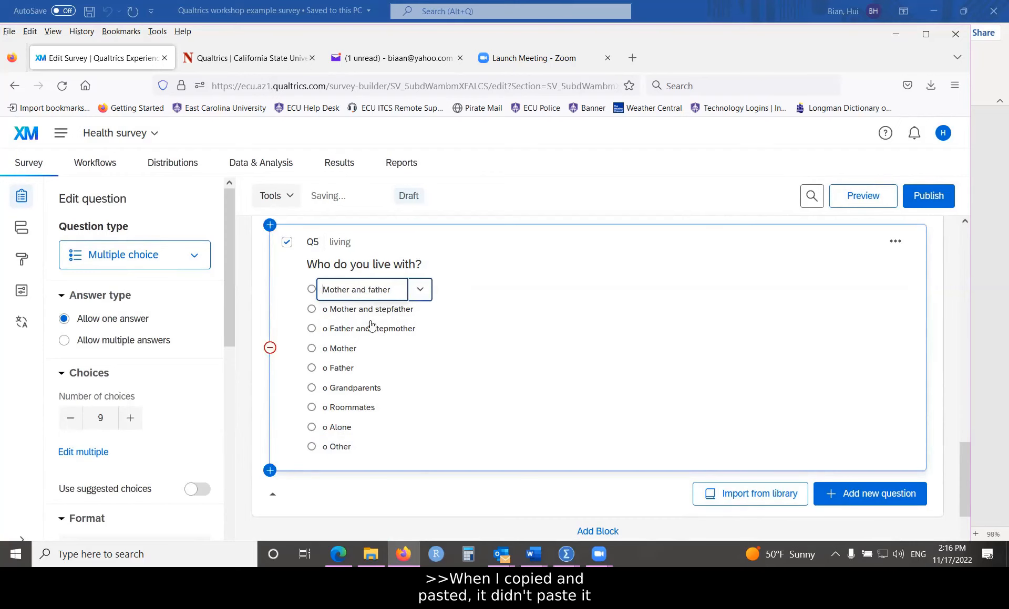
left_click(348, 307)
left_click(330, 309)
key("BackSpace")
key("BackSpace")
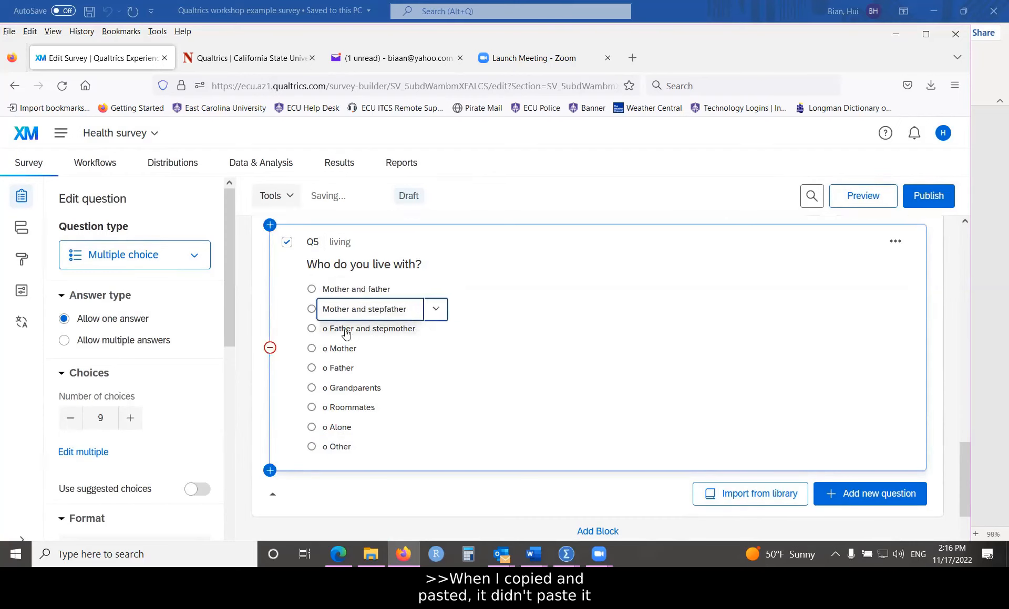
left_click(333, 329)
left_click(331, 327)
key("BackSpace")
key("BackSpace")
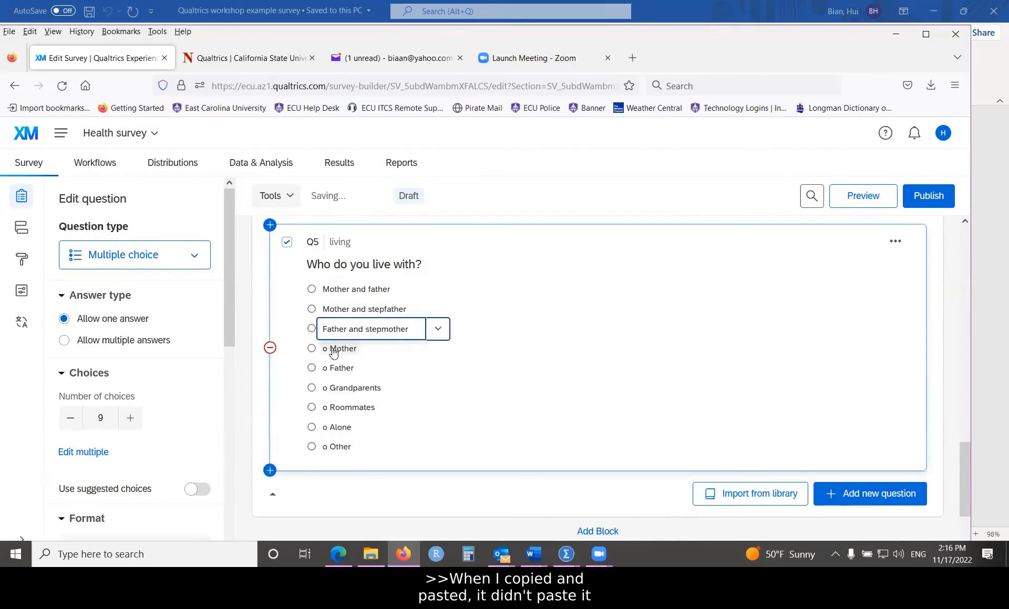
left_click(333, 349)
left_click(332, 347)
key("BackSpace")
key("BackSpace")
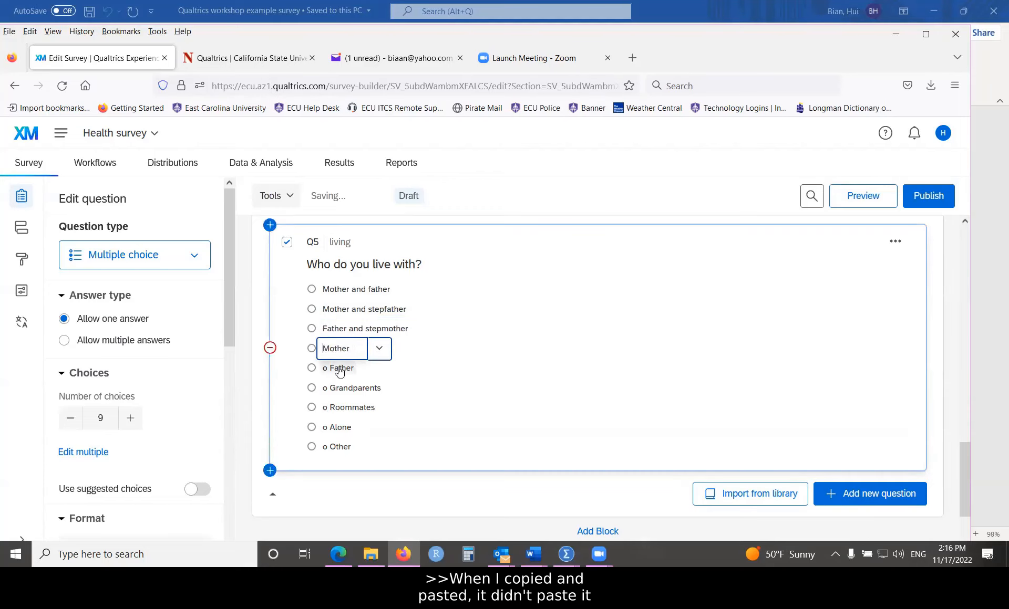
left_click(332, 366)
key("BackSpace")
key("BackSpace")
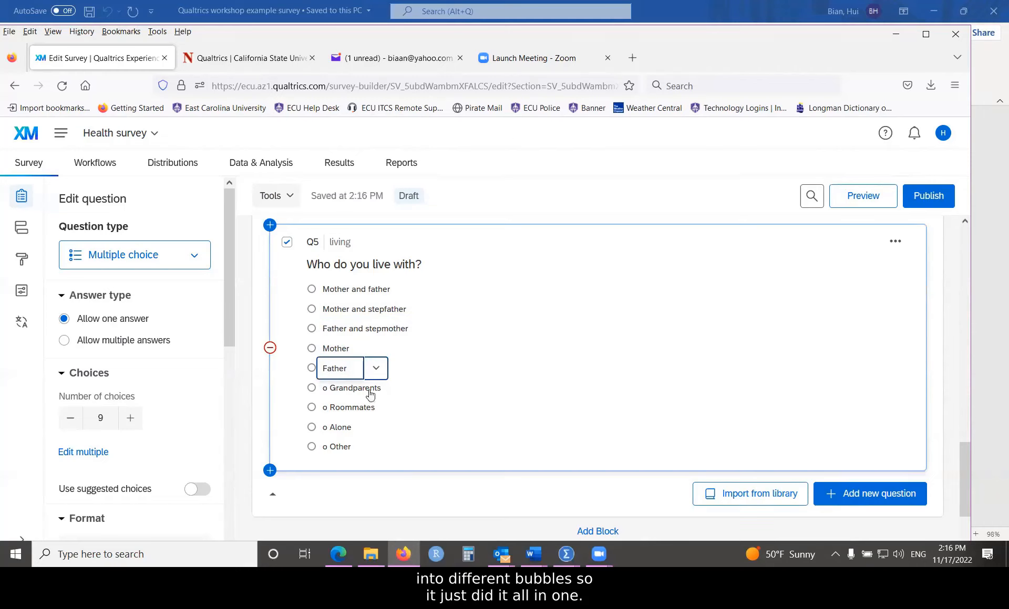
Step: Reopen the Mother and father choice and select its text
left_click(342, 290)
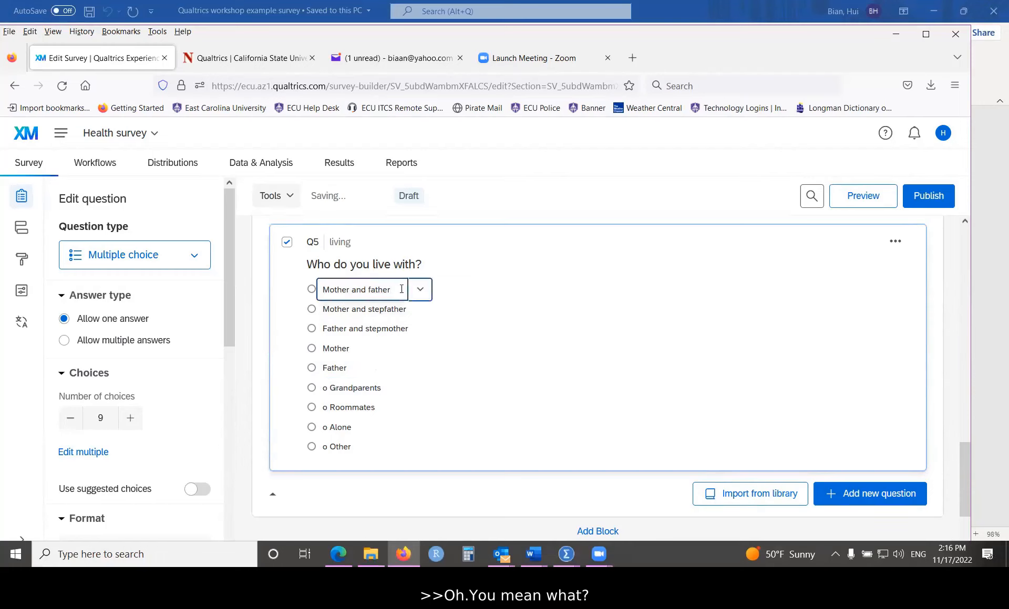
left_click_drag(400, 290, 329, 289)
left_click(380, 310)
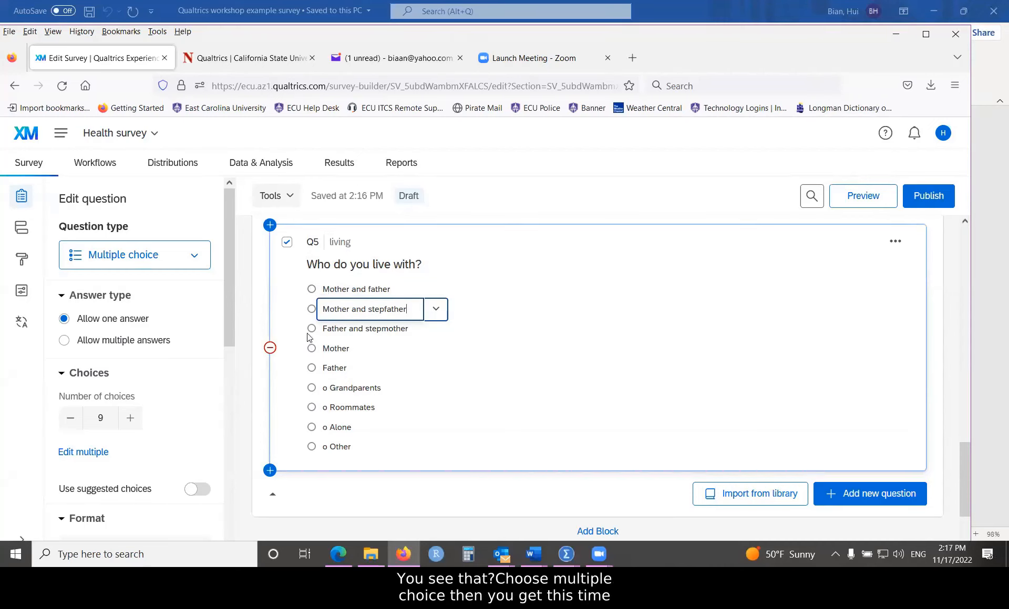
Step: Paste the copied answer list over the Mother and father choice
left_click(368, 290)
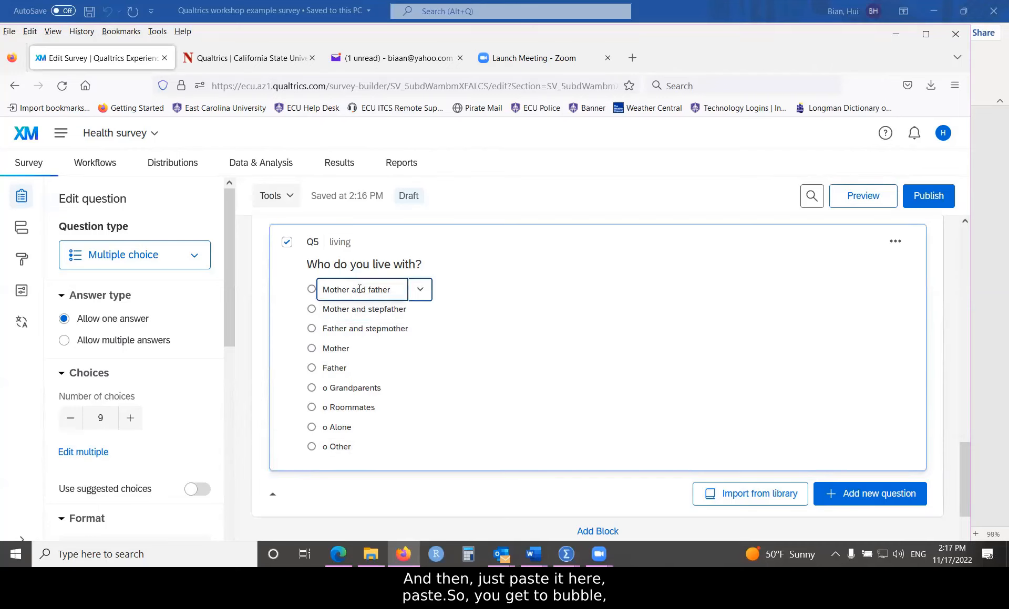
triple_click(372, 291)
right_click(339, 292)
left_click(371, 387)
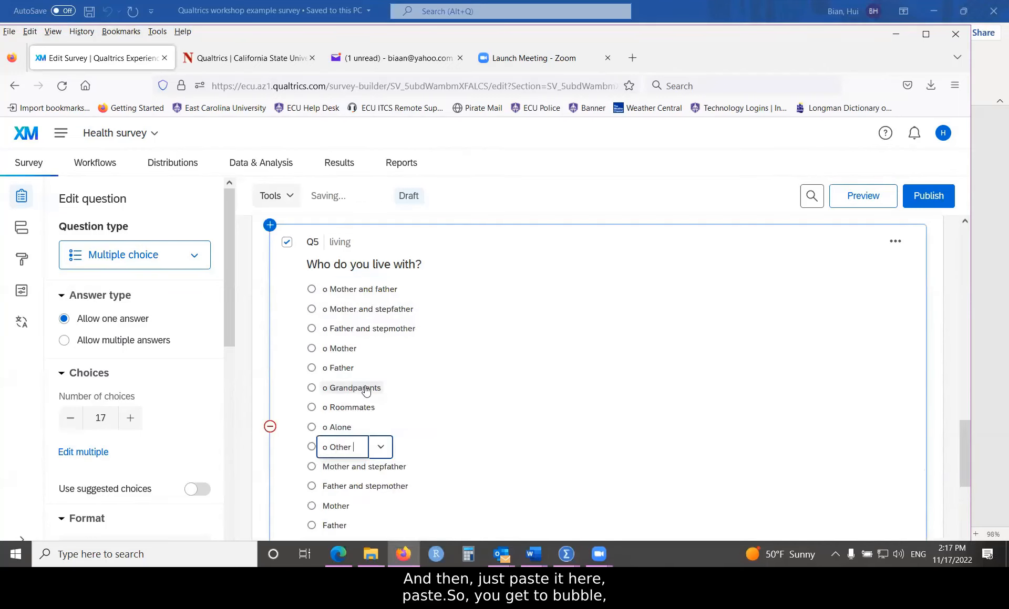
Step: Strip the leading 'o' from Mother and father, Mother and stepfather, Father and stepmother, and Mother
left_click(329, 289)
left_click(329, 289)
key("BackSpace")
key("BackSpace")
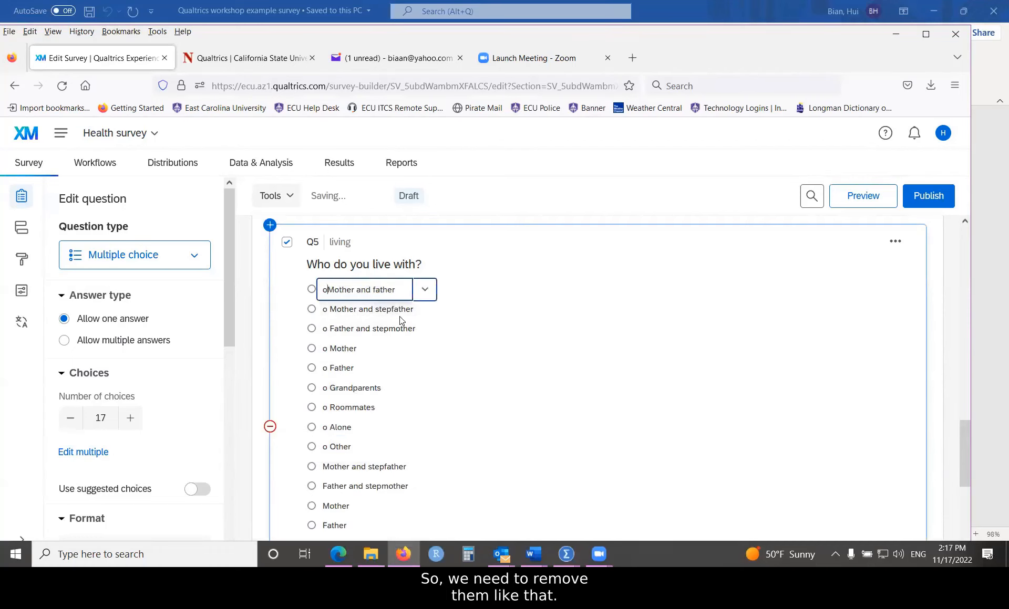
left_click(330, 310)
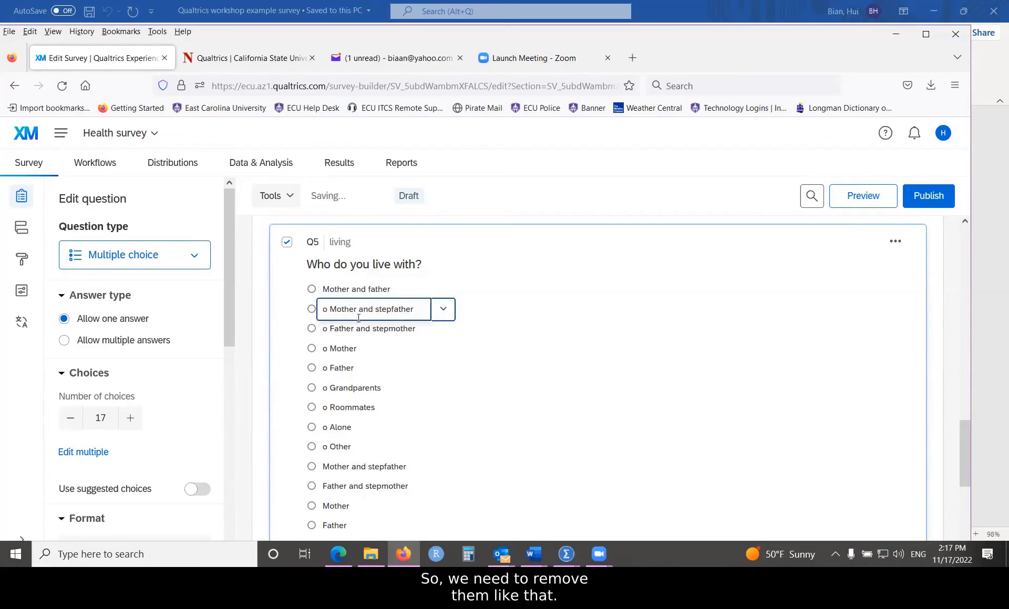
key("BackSpace")
key("BackSpace")
left_click(331, 328)
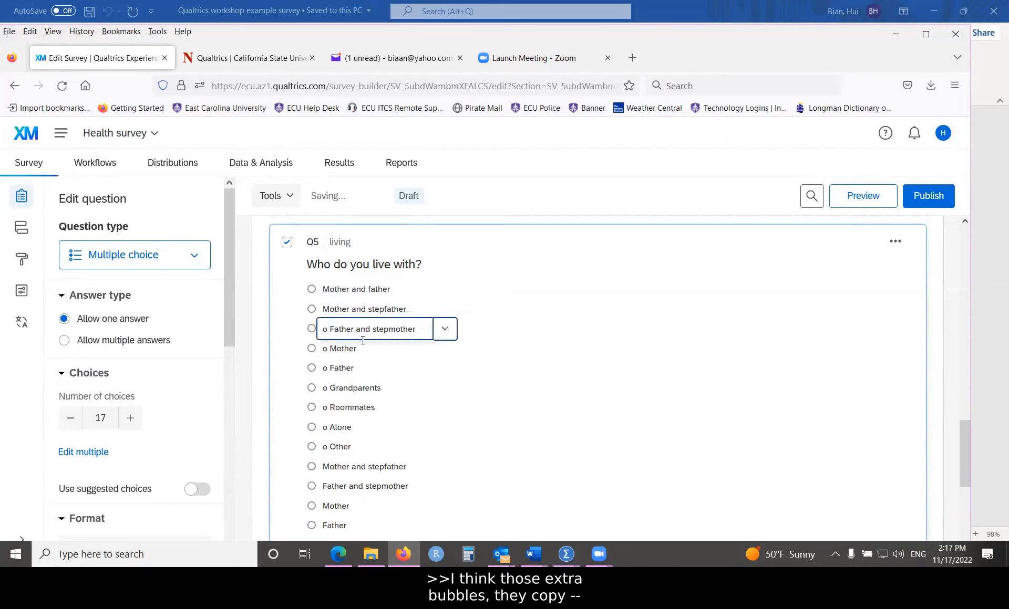
key("BackSpace")
key("BackSpace")
left_click(330, 349)
key("BackSpace")
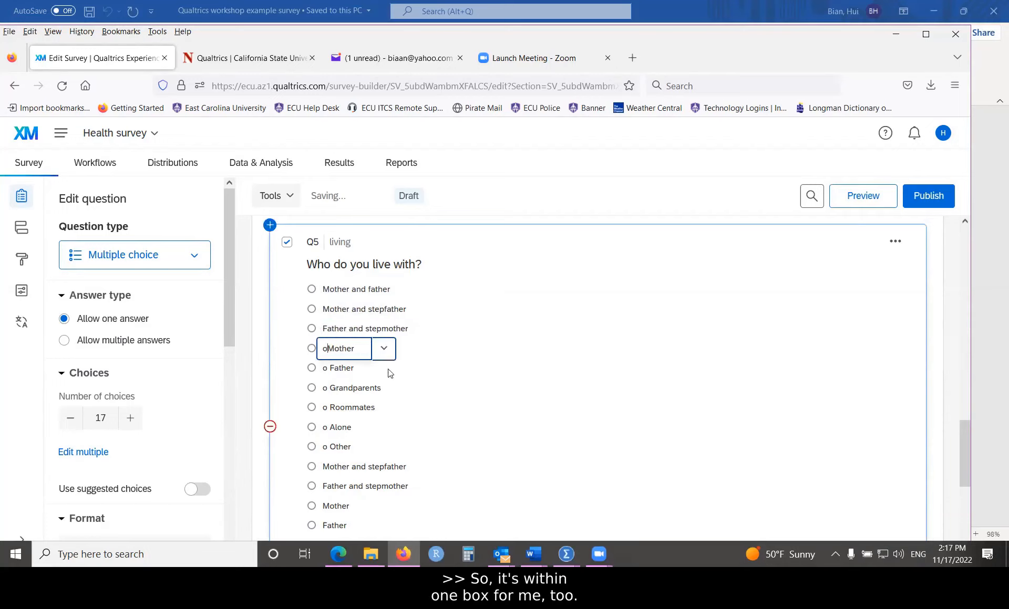
key("BackSpace")
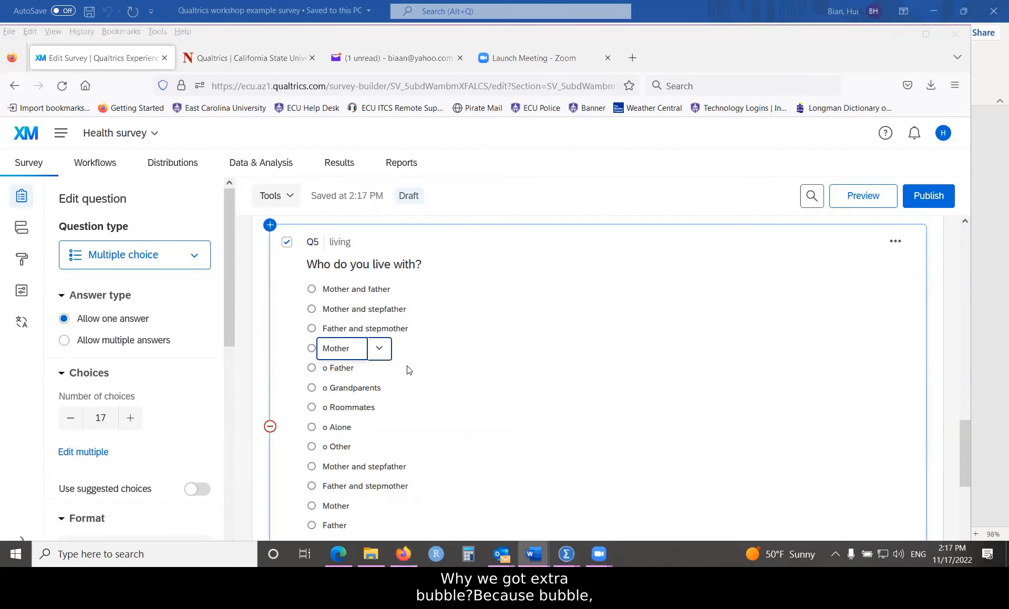
mouse_move(533, 554)
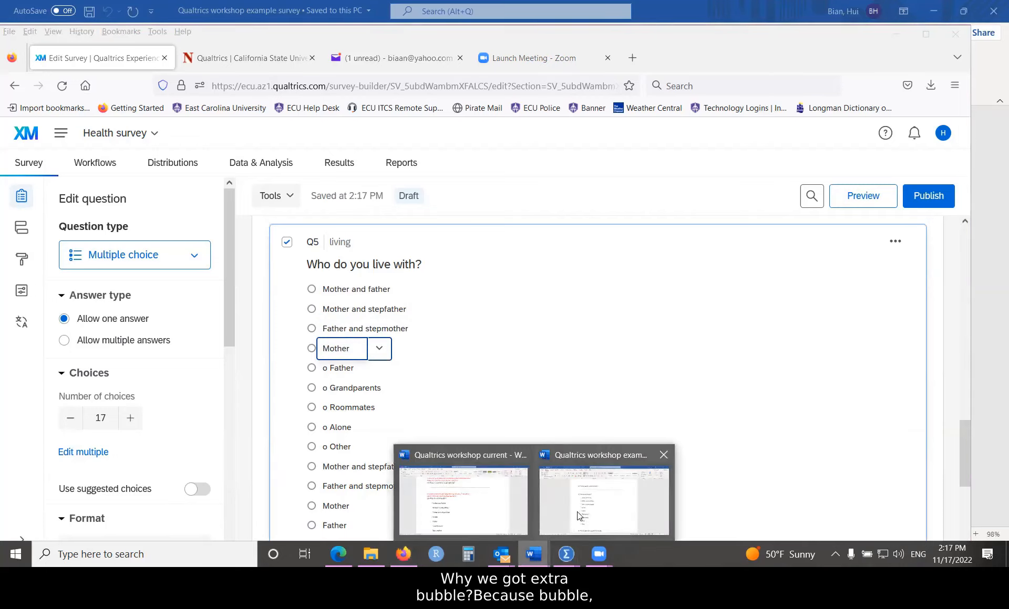
left_click(594, 515)
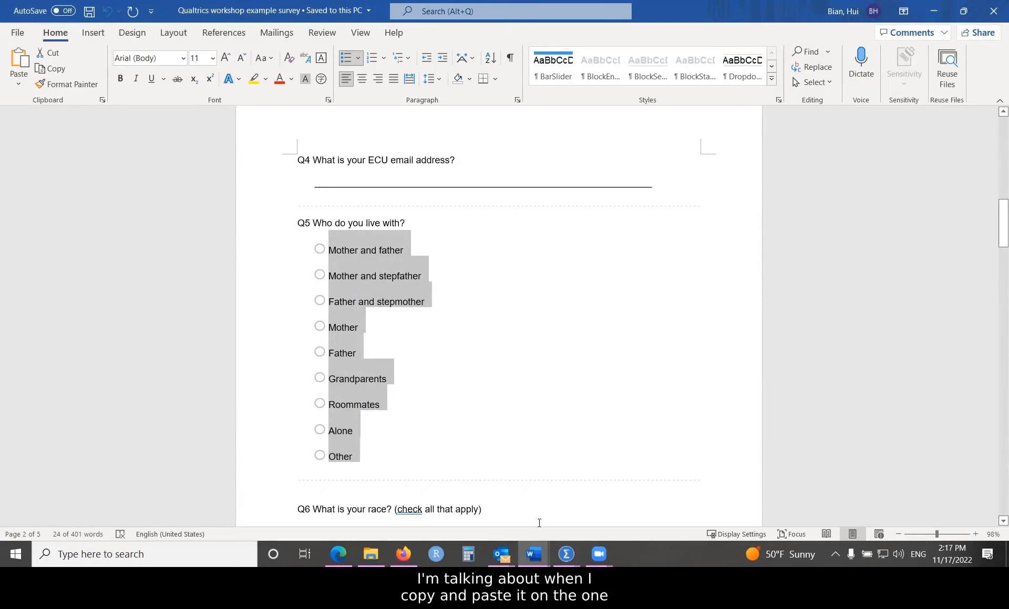
mouse_move(599, 554)
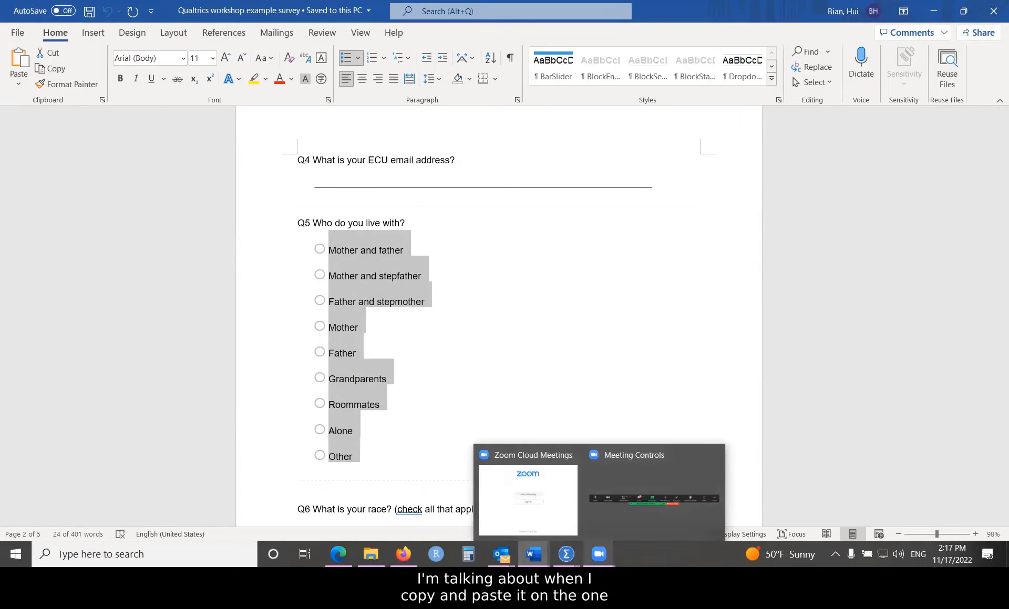
left_click(412, 515)
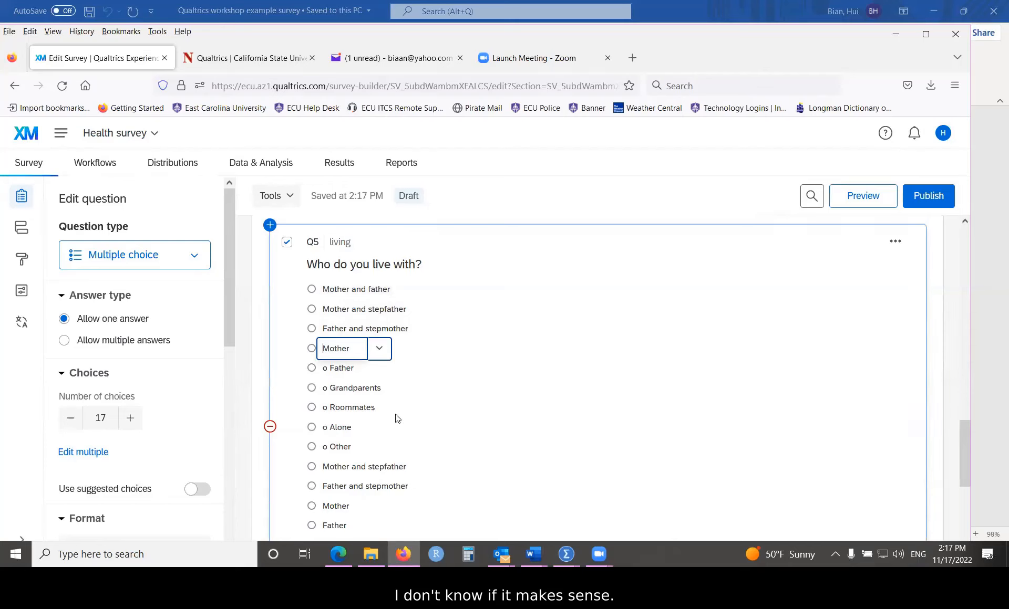
Step: Strip the leading 'o' from Father, Grandparents, Roommates, Alone, and Other
scroll(432, 403, "down", 1)
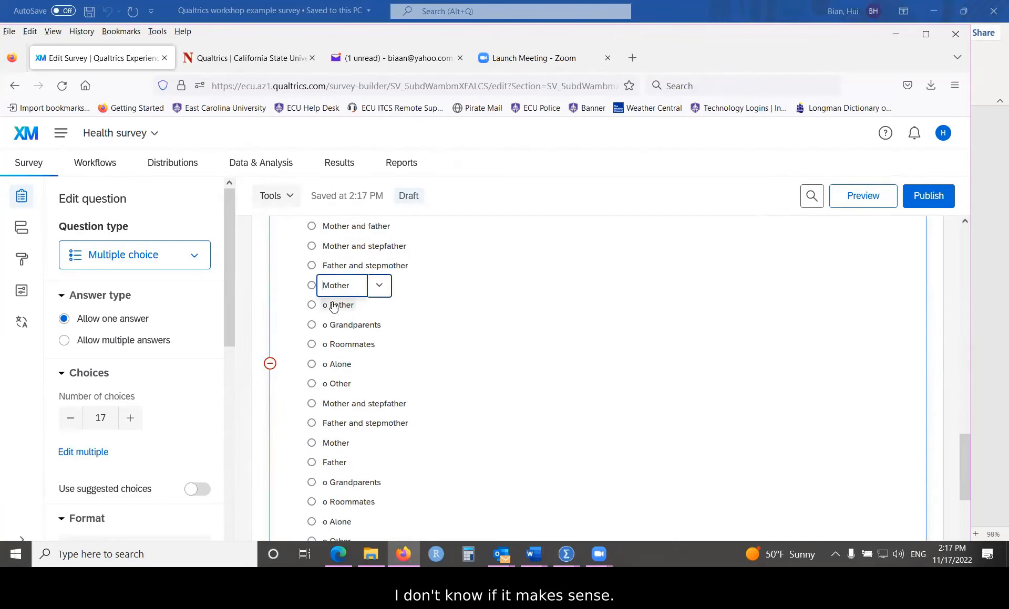
left_click(330, 304)
key("BackSpace")
key("BackSpace")
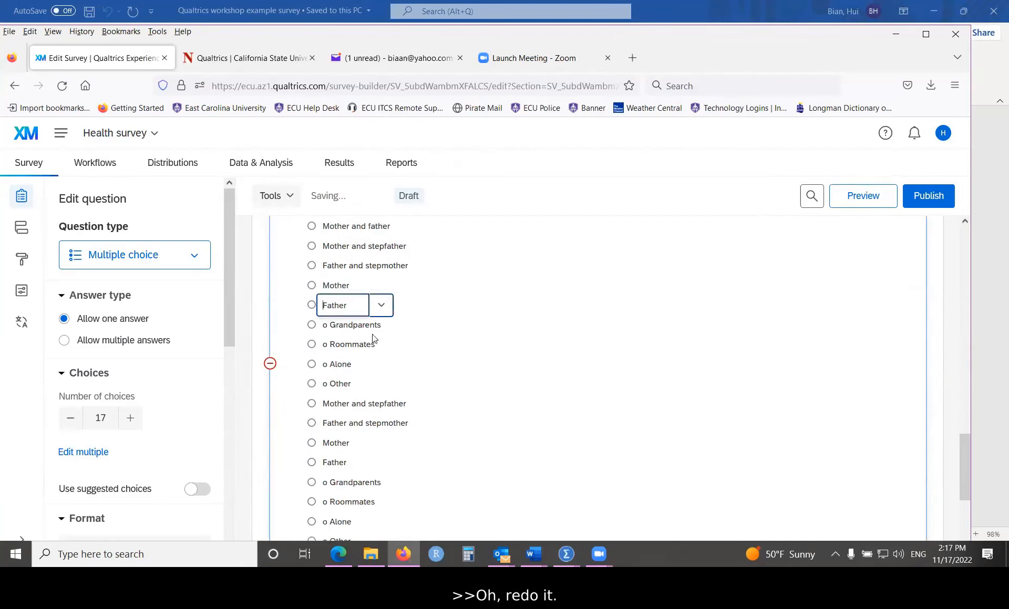
left_click(332, 325)
key("BackSpace")
key("BackSpace")
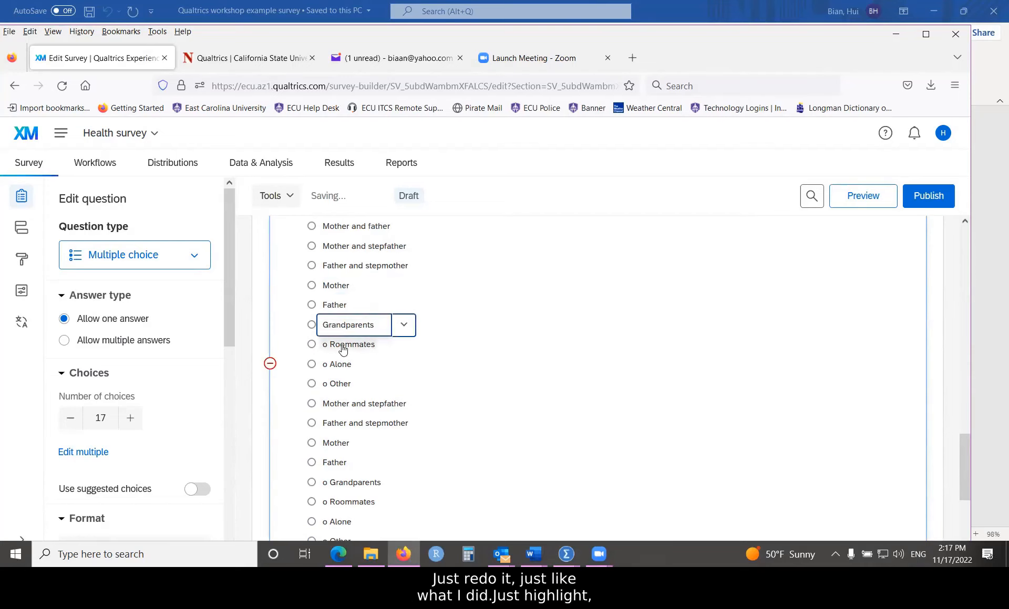
left_click(330, 344)
key("BackSpace")
key("BackSpace")
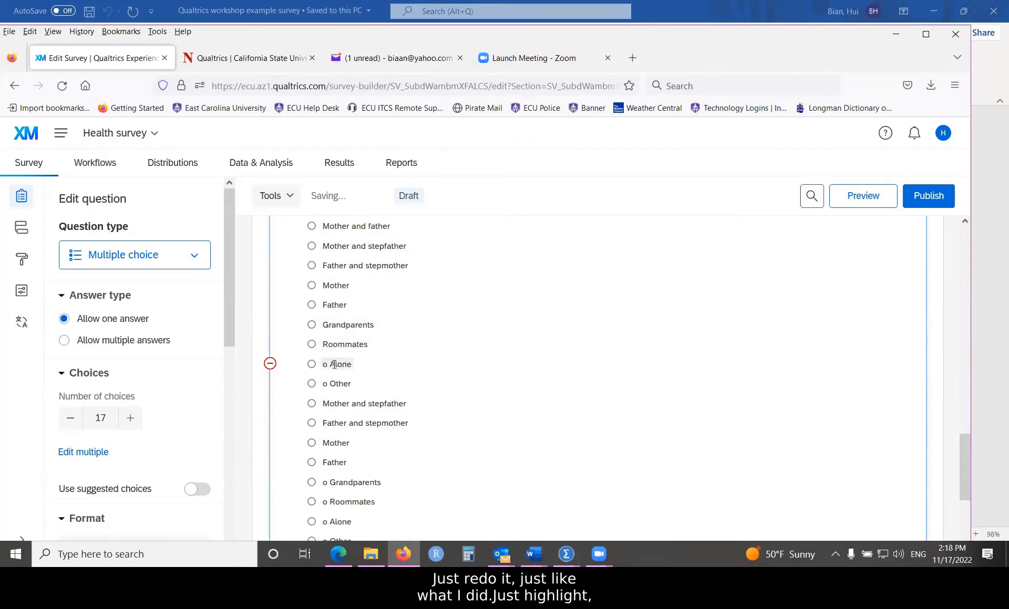
left_click(331, 364)
key("BackSpace")
key("BackSpace")
left_click(339, 384)
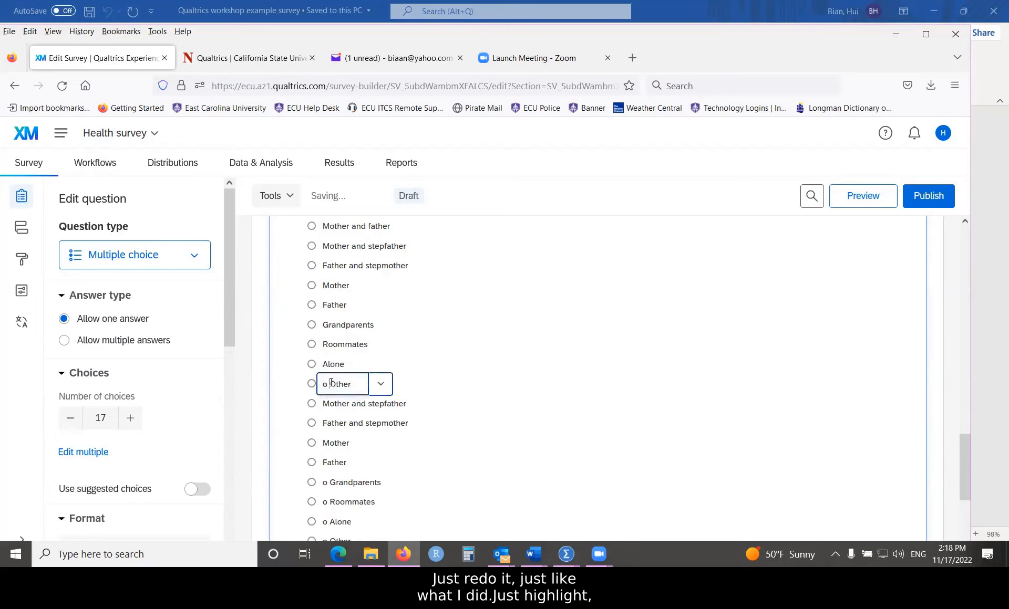
key("BackSpace")
key("BackSpace")
left_click(435, 393)
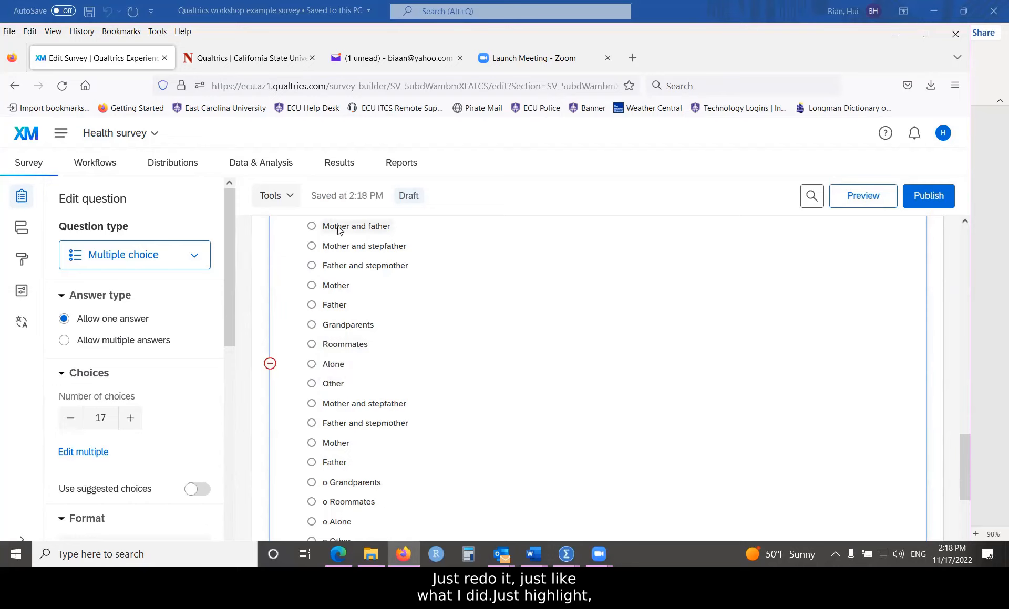
Step: Reduce the number of choices to drop the duplicates, leaving nine options
scroll(368, 252, "up", 2)
scroll(412, 355, "down", 2)
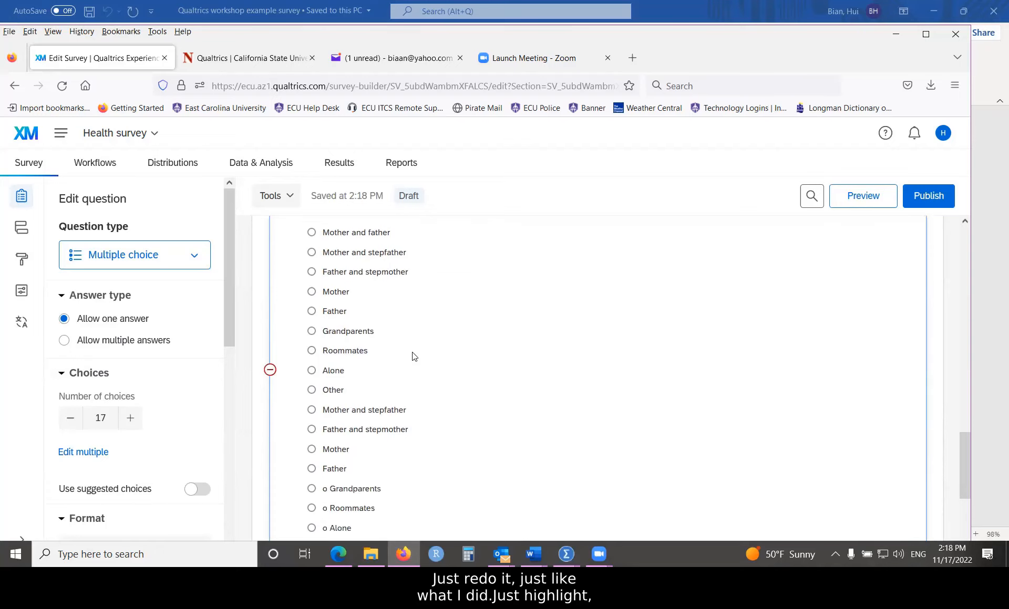
left_click(70, 421)
left_click(70, 420)
left_click(70, 420)
left_click(70, 420)
left_click(70, 420)
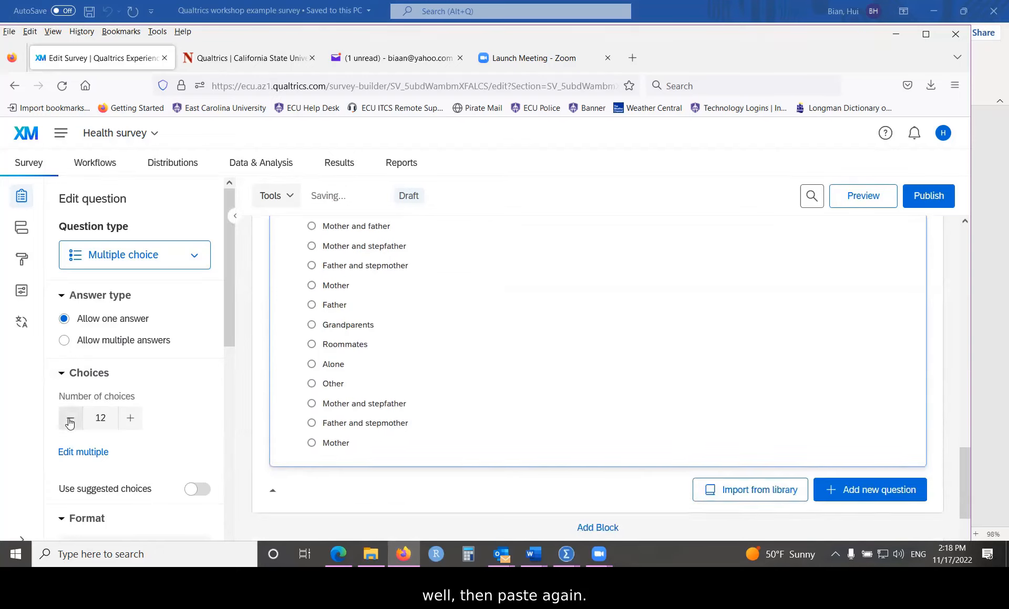
left_click(70, 420)
left_click(70, 420)
left_click(70, 420)
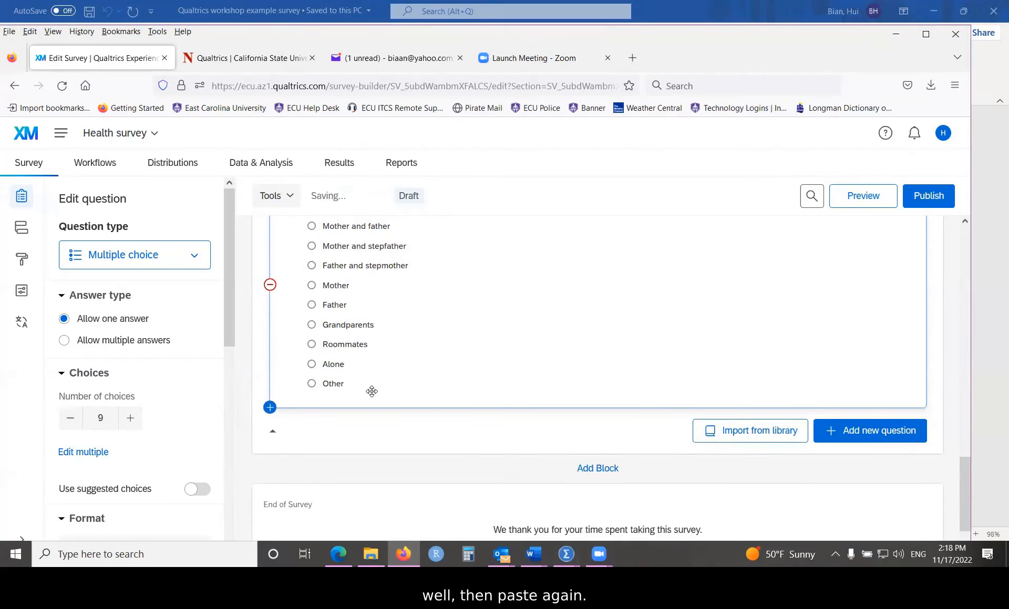
scroll(422, 310, "up", 1)
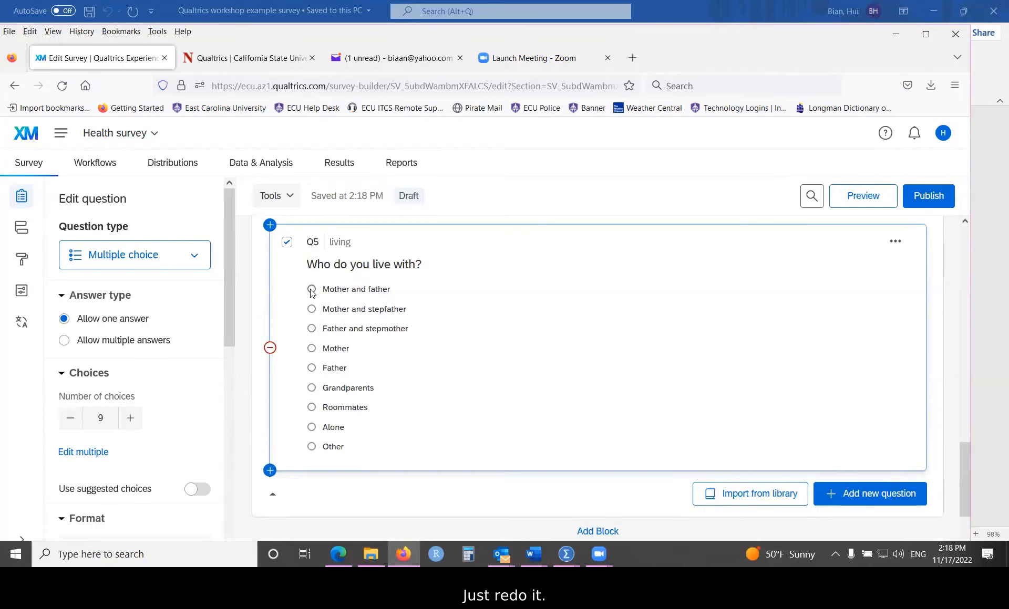
Step: Keep Q5 single-answer and set its choice alignment to Column with 3 columns
scroll(326, 297, "up", 2)
scroll(331, 299, "down", 2)
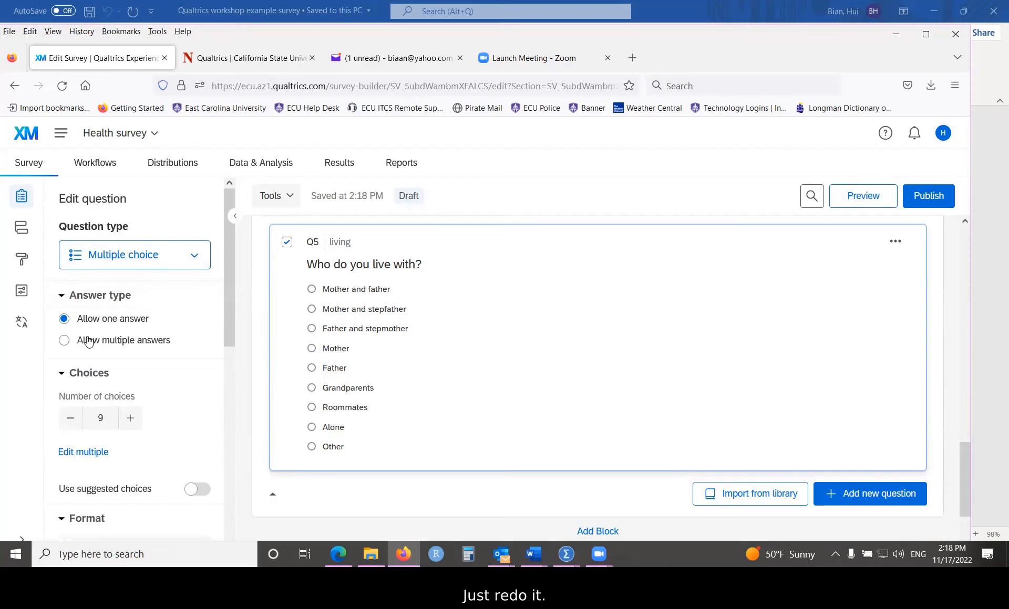
left_click(64, 340)
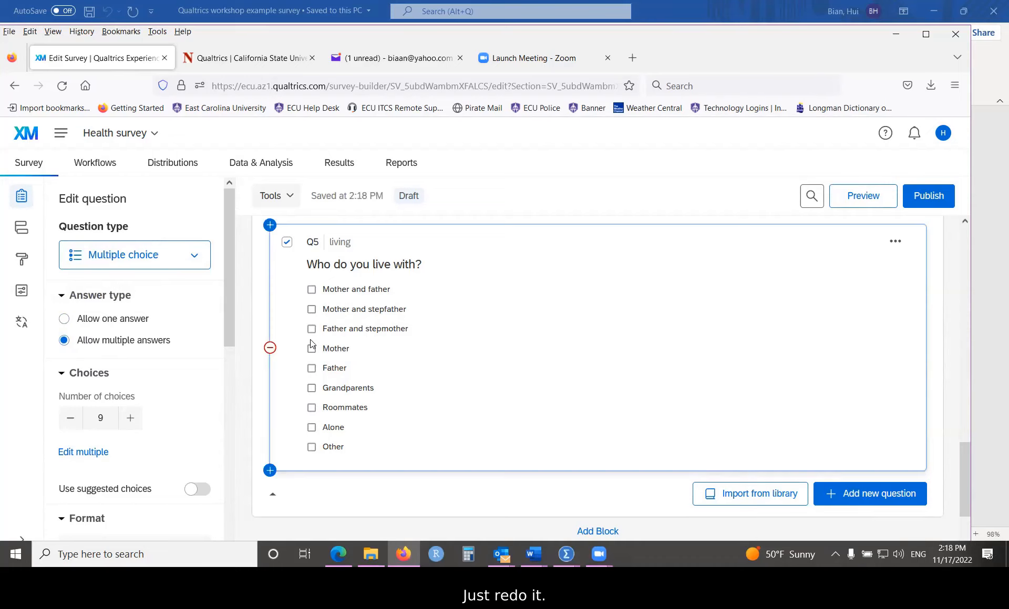
left_click(64, 319)
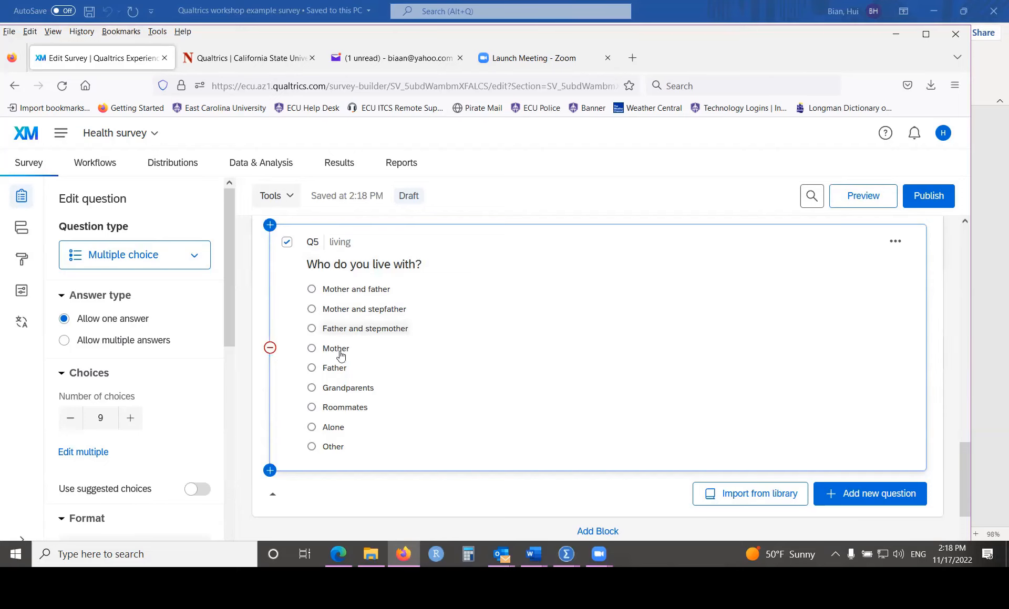
left_click_drag(225, 333, 230, 440)
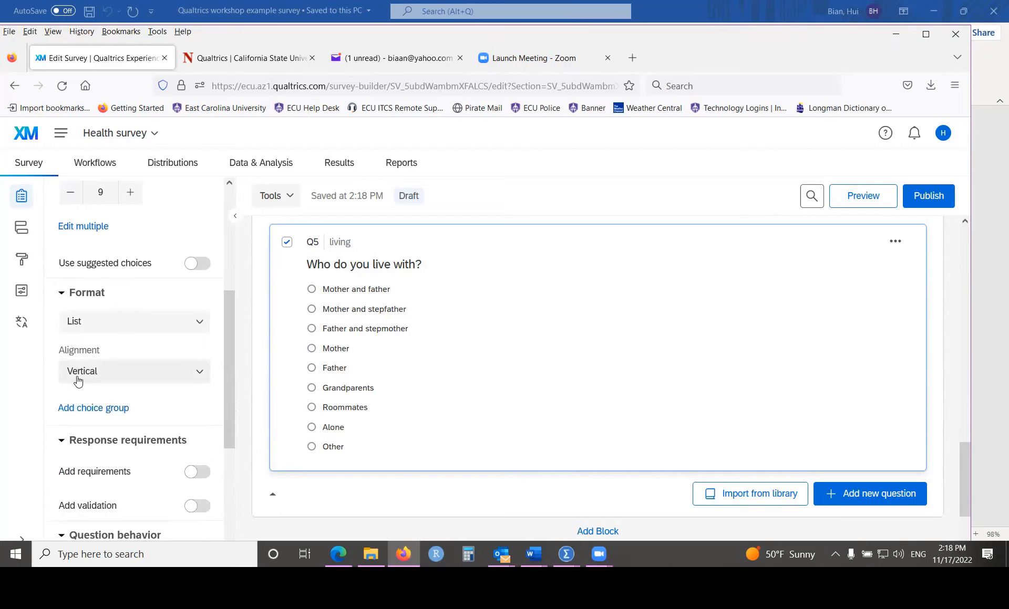
left_click(197, 374)
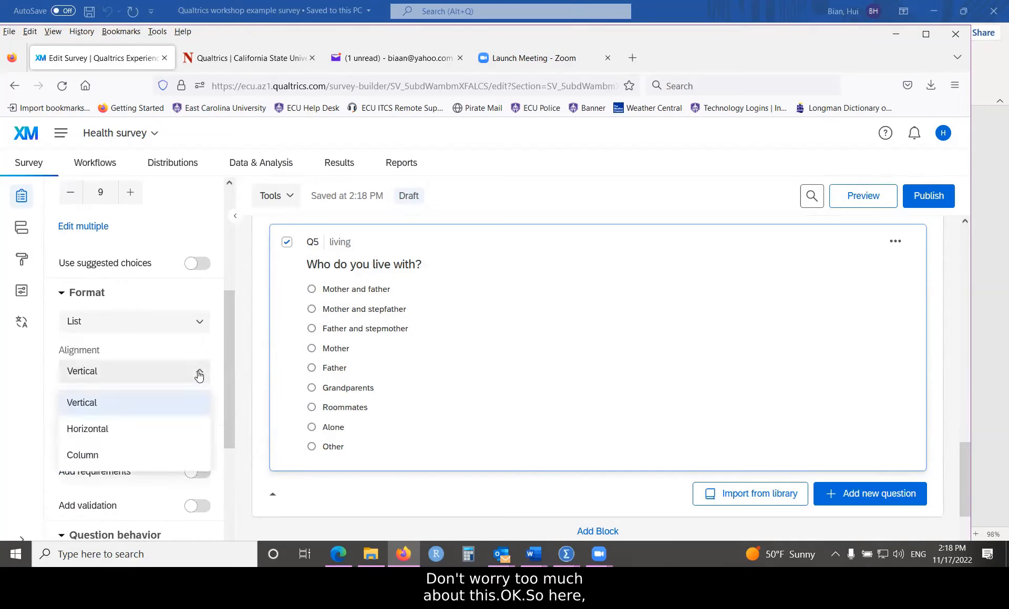
left_click(77, 456)
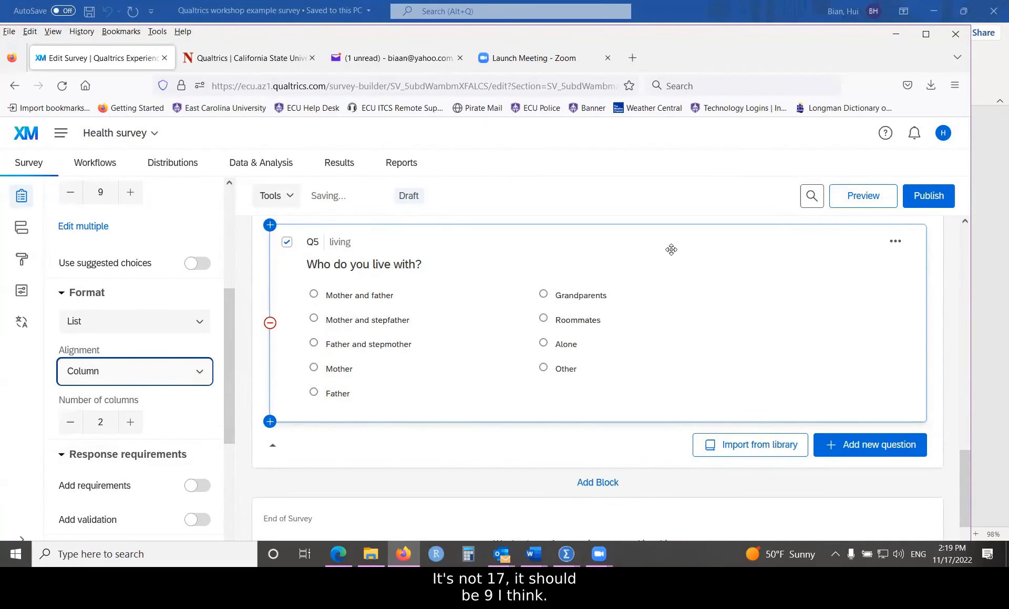
left_click(131, 423)
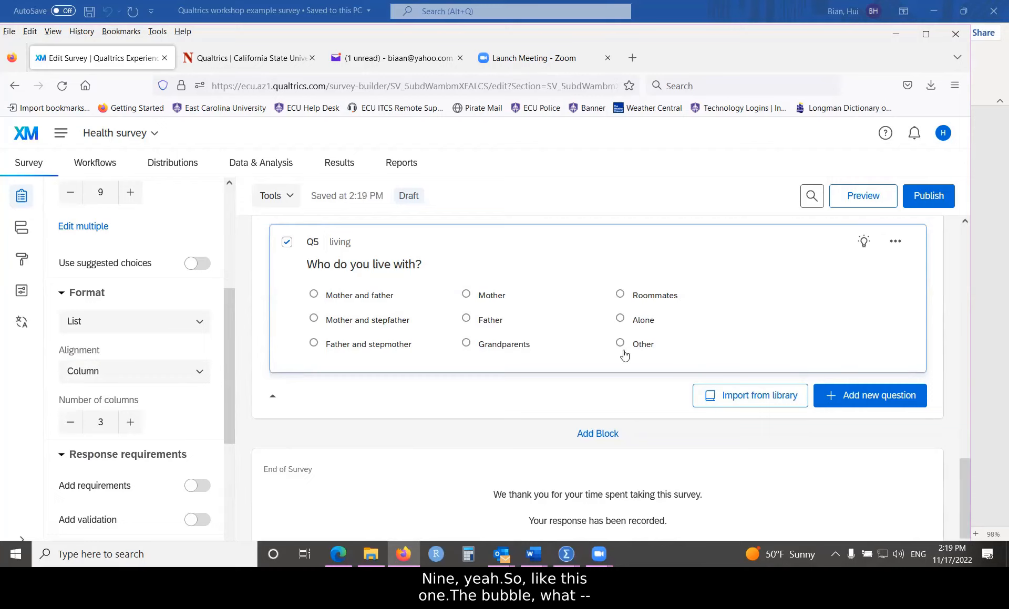
Step: Enable Allow Text Entry on Q5's Other choice so a text box appears beneath it
left_click(640, 347)
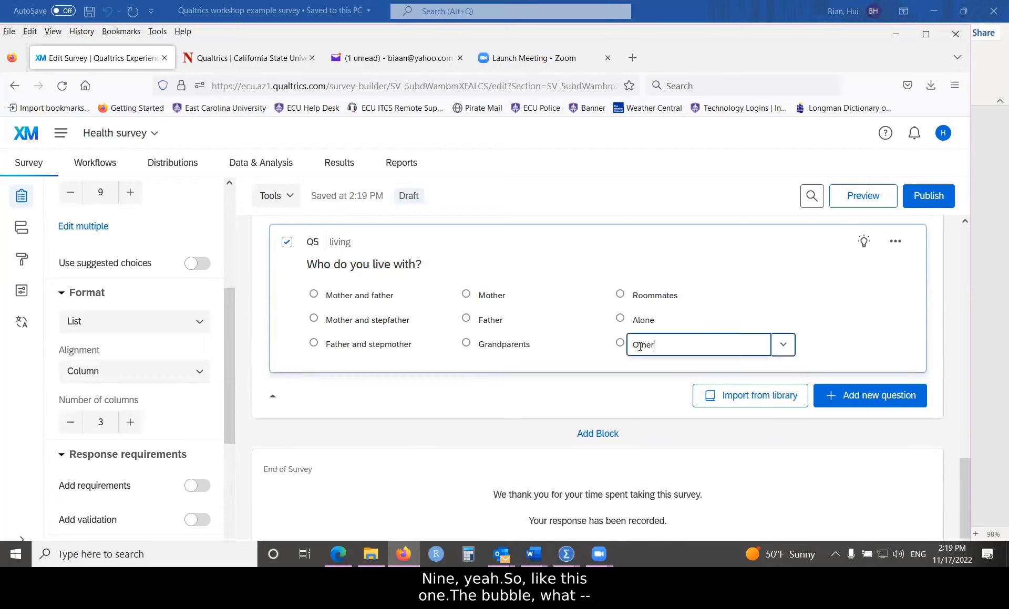
left_click(783, 348)
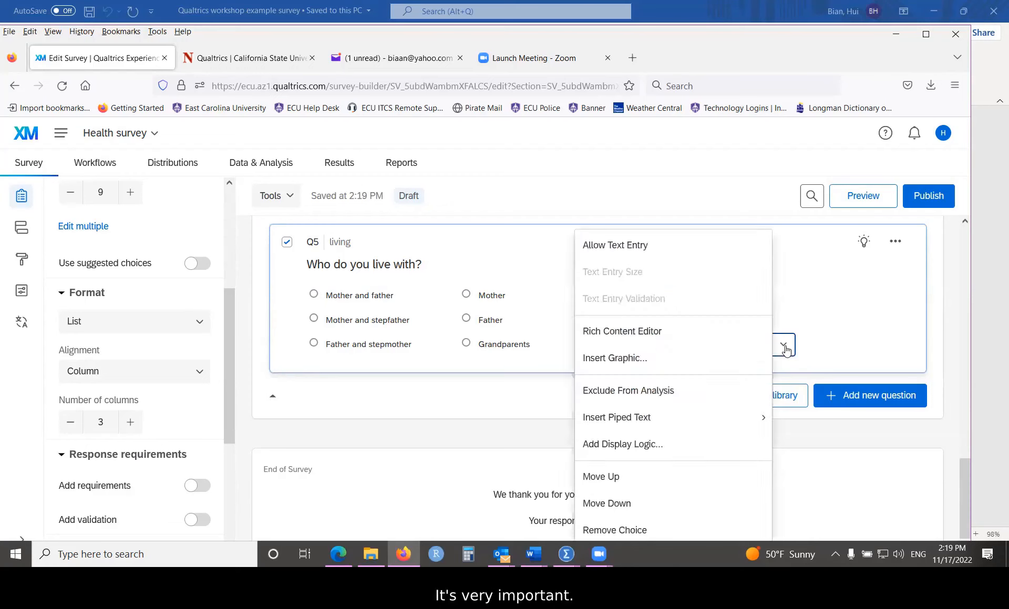
left_click(627, 253)
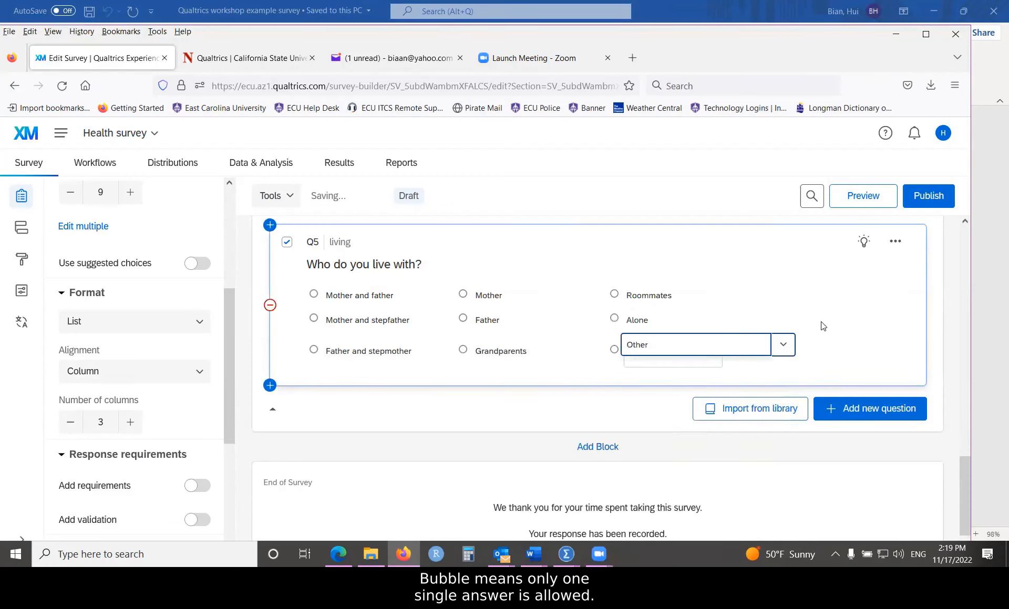
left_click(701, 354)
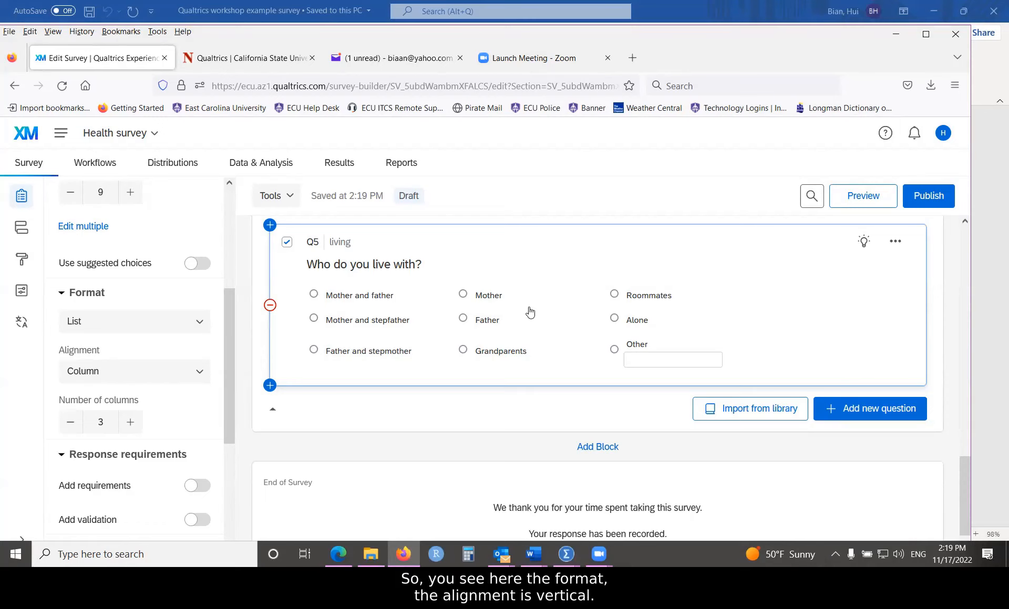
left_click(644, 344)
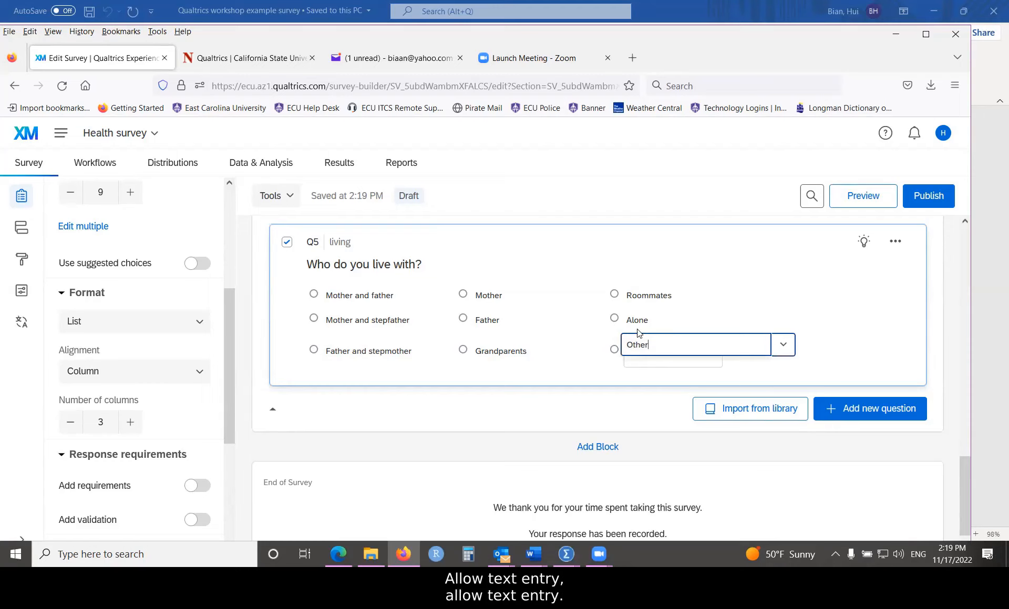
left_click(783, 345)
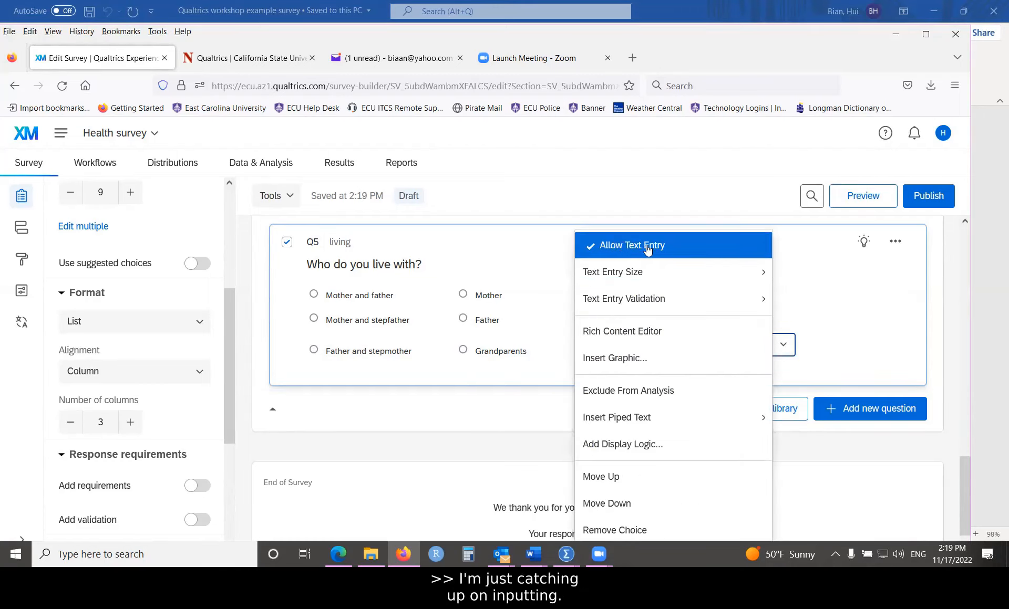
mouse_move(662, 272)
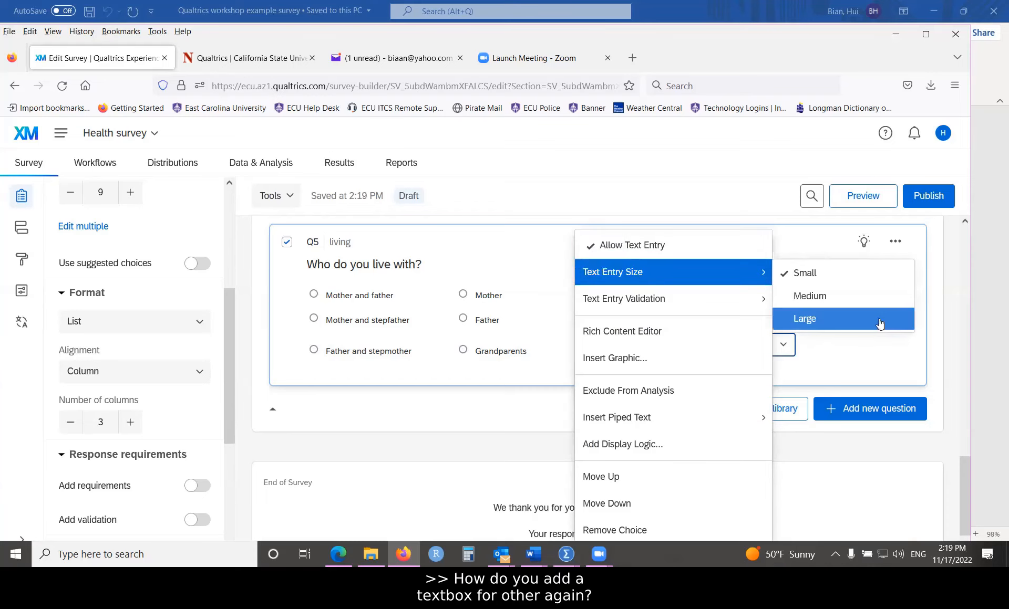
left_click(939, 320)
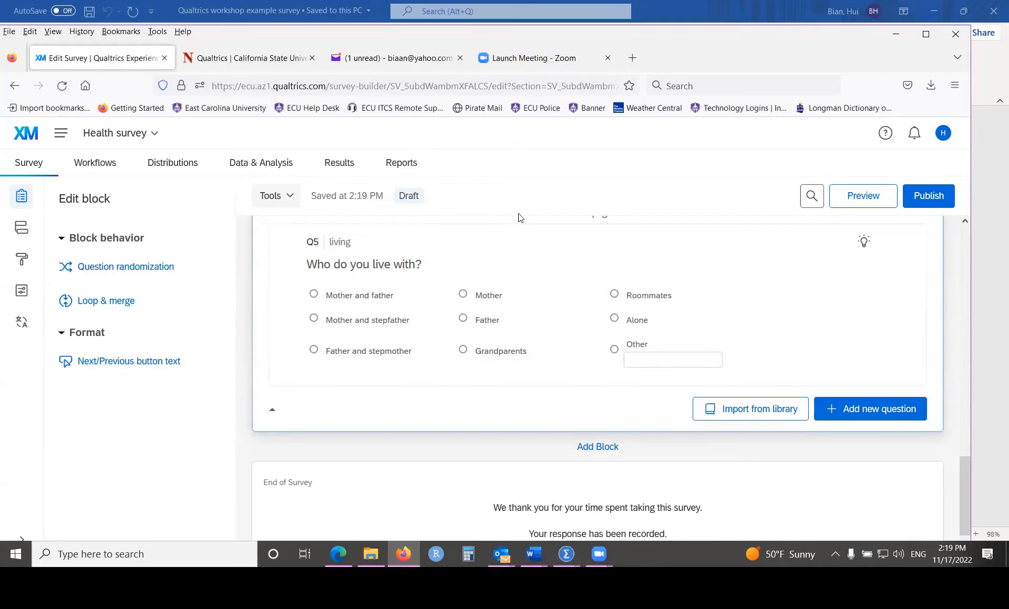
scroll(478, 329, "up", 1)
scroll(476, 328, "up", 2)
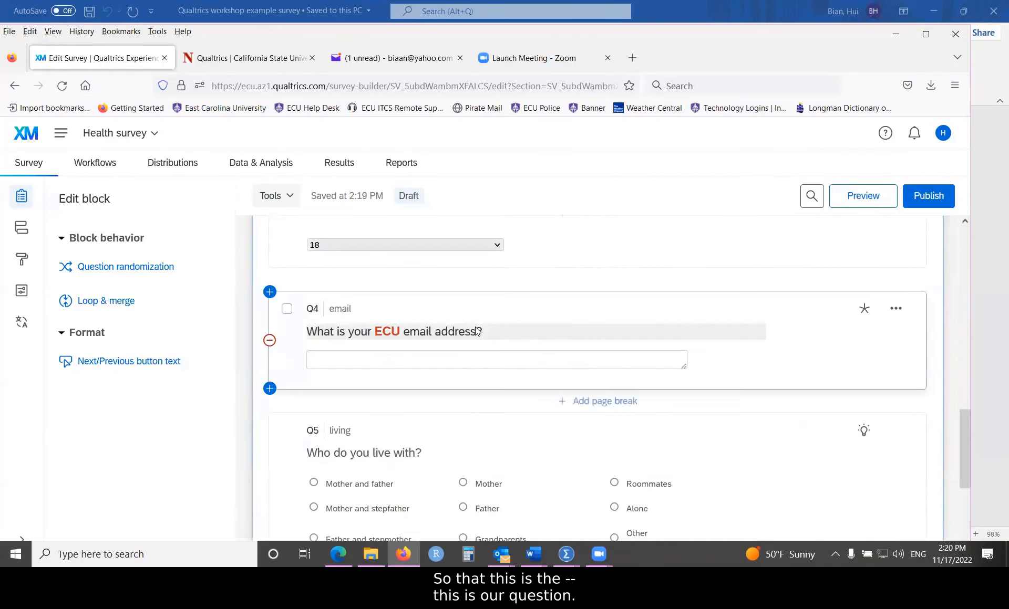
scroll(475, 327, "down", 2)
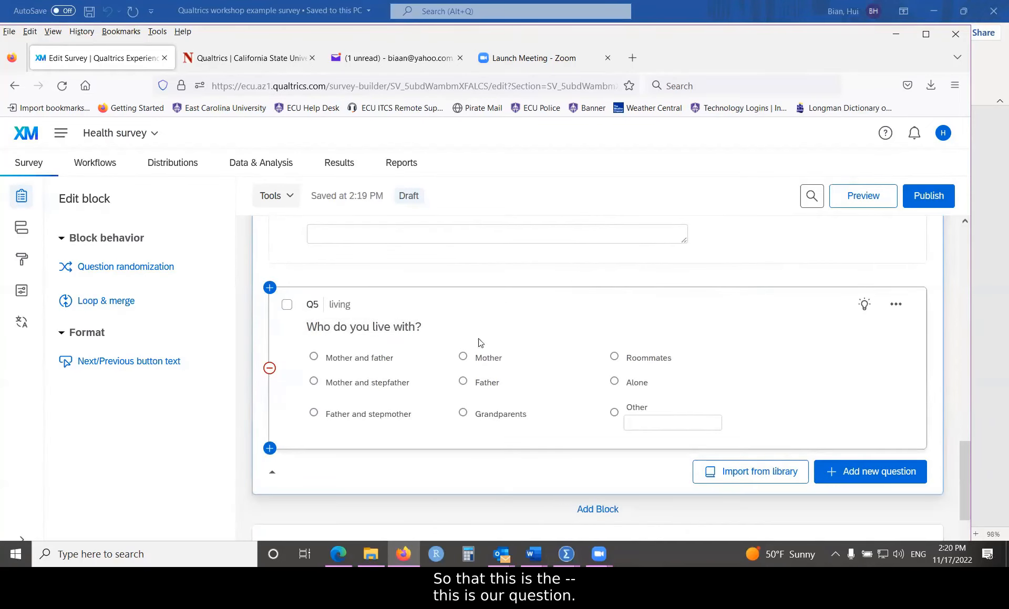
scroll(541, 345, "down", 2)
scroll(398, 298, "up", 1)
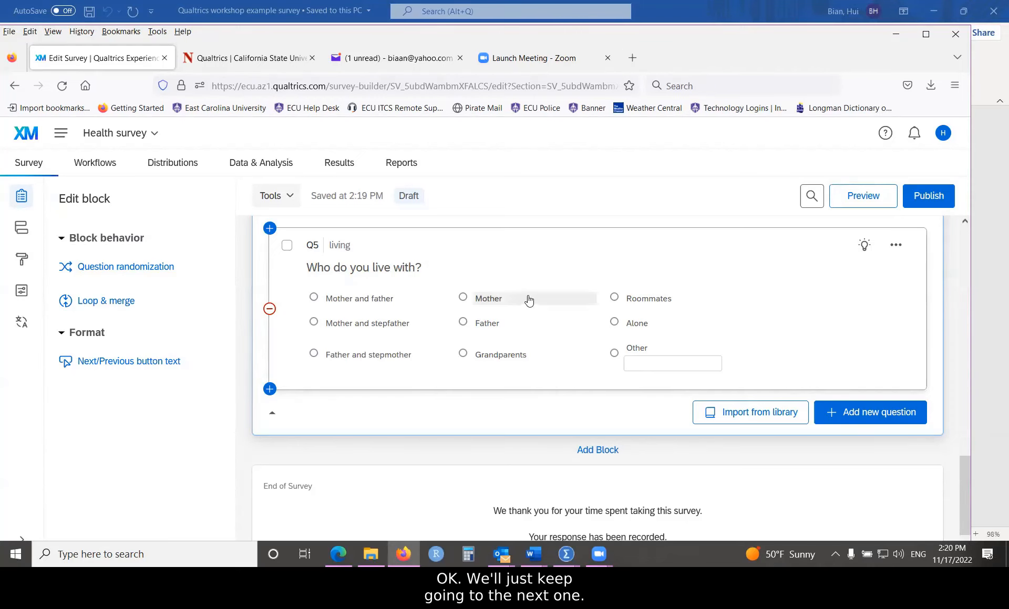
scroll(522, 296, "down", 2)
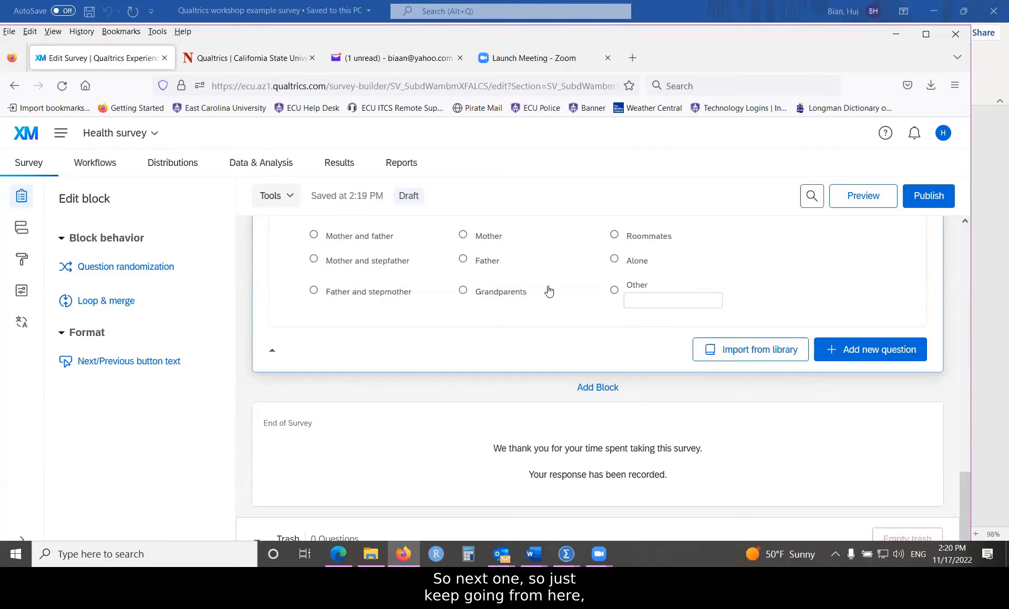
scroll(536, 308, "up", 1)
scroll(536, 308, "up", 2)
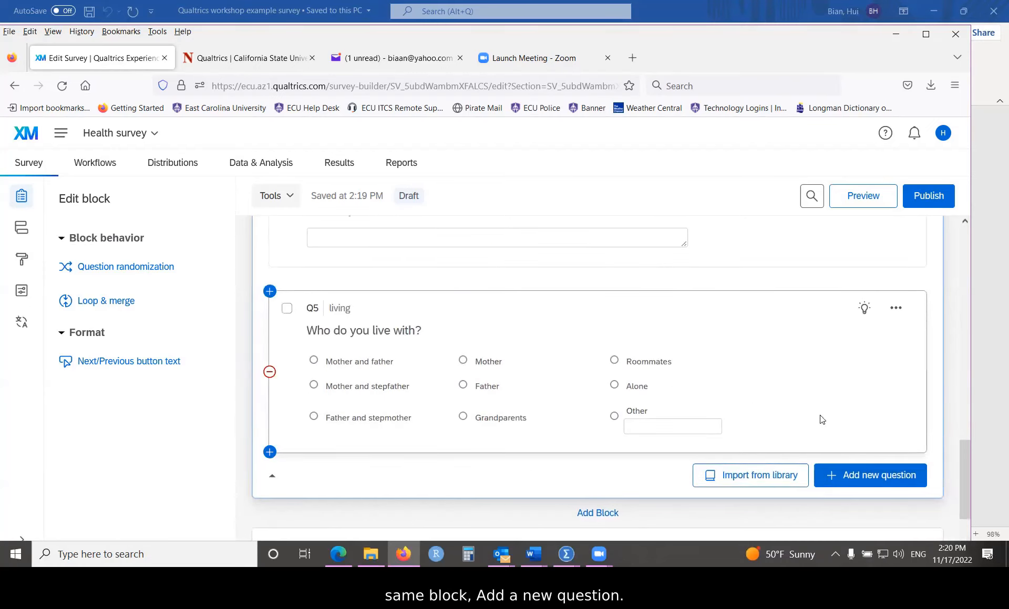
Step: Add multiple-answer question Q6 reading 'What is your race? (Check all that apply)'
left_click(872, 479)
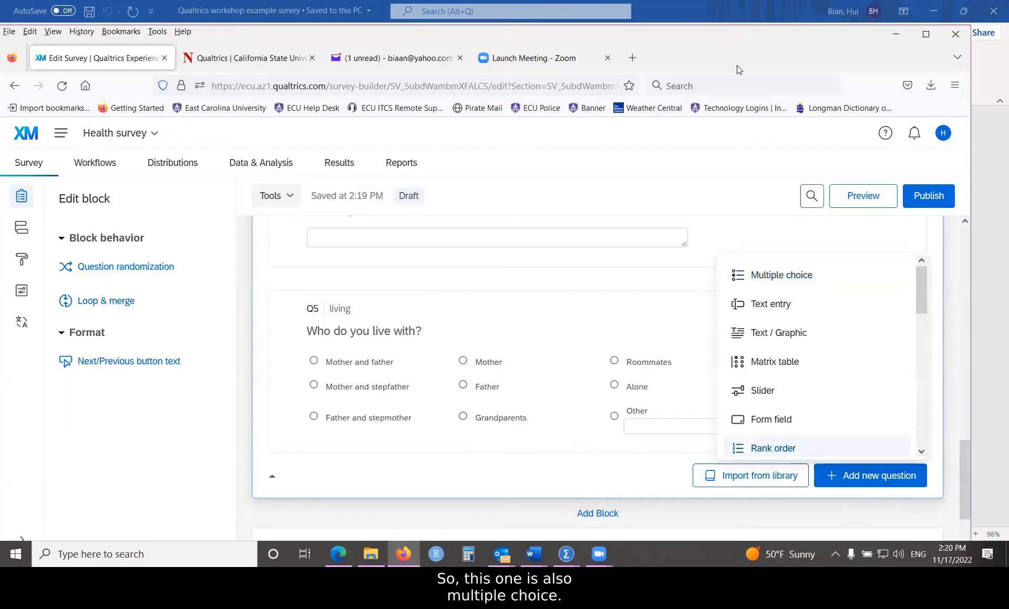
left_click(772, 279)
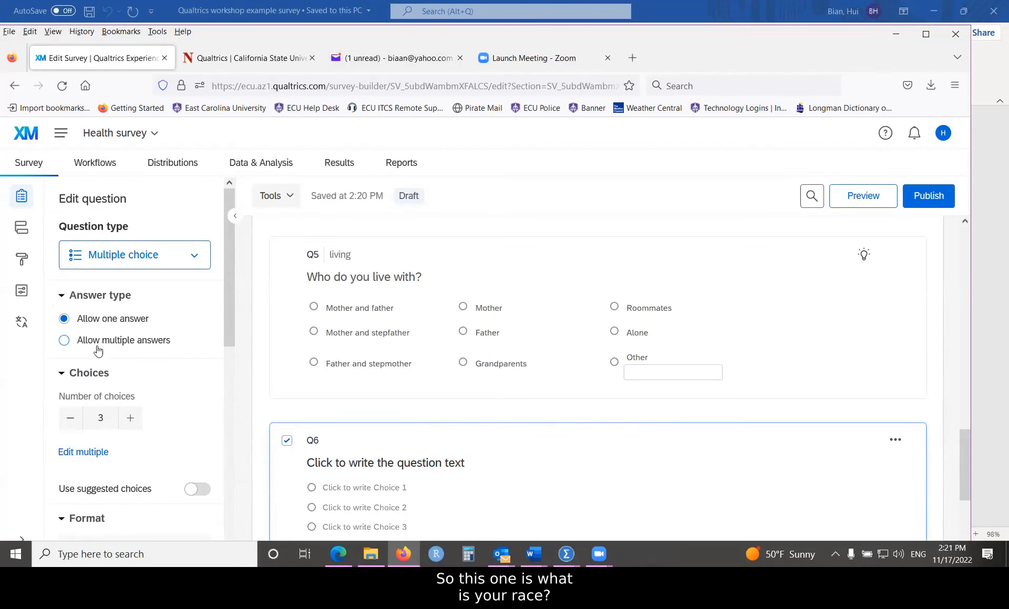
left_click(64, 340)
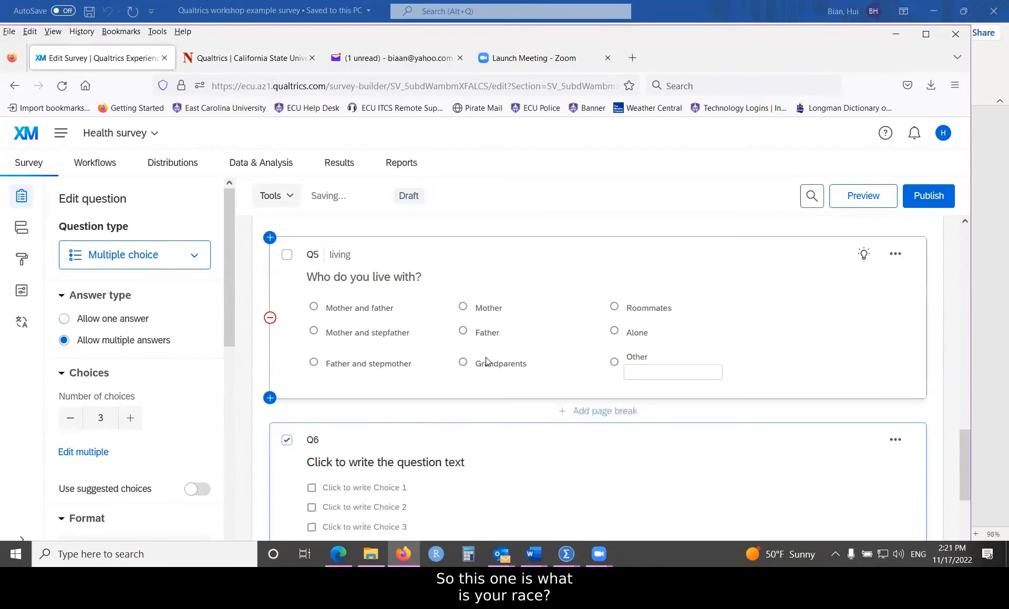
scroll(485, 357, "down", 3)
left_click(507, 339)
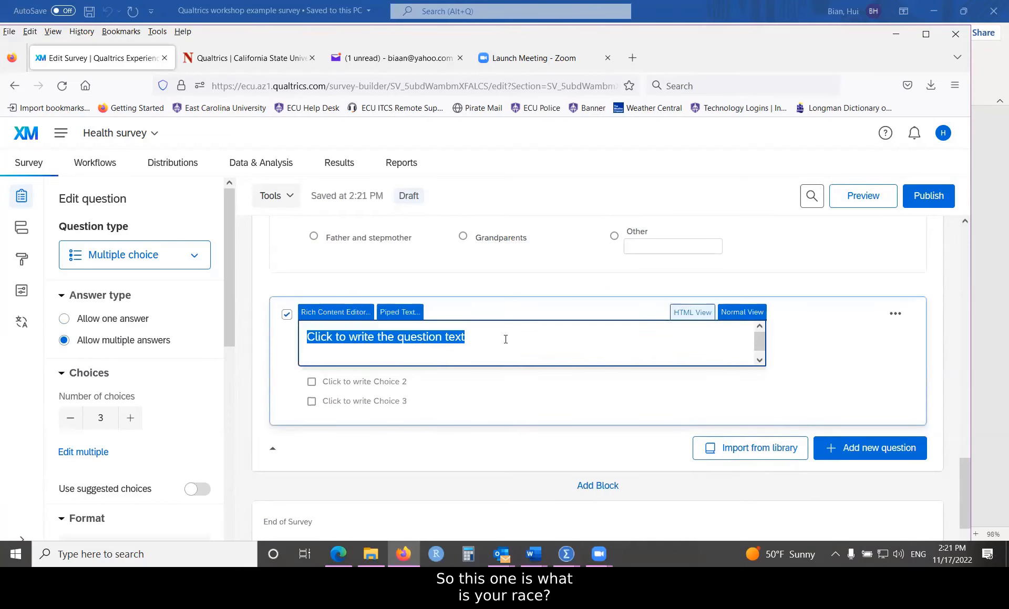
type("What is your")
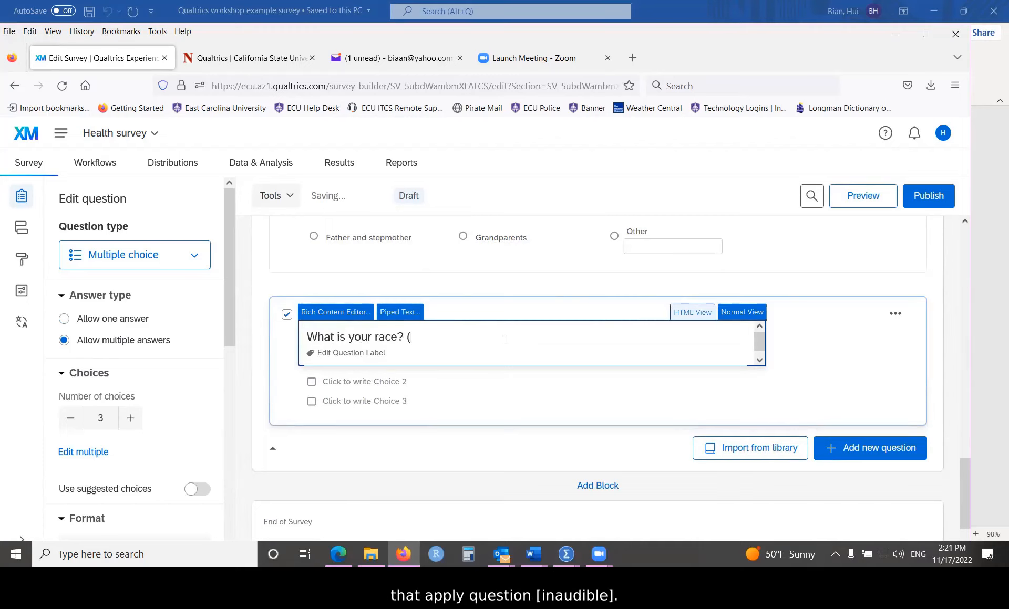
type("race? (Check all that apply)")
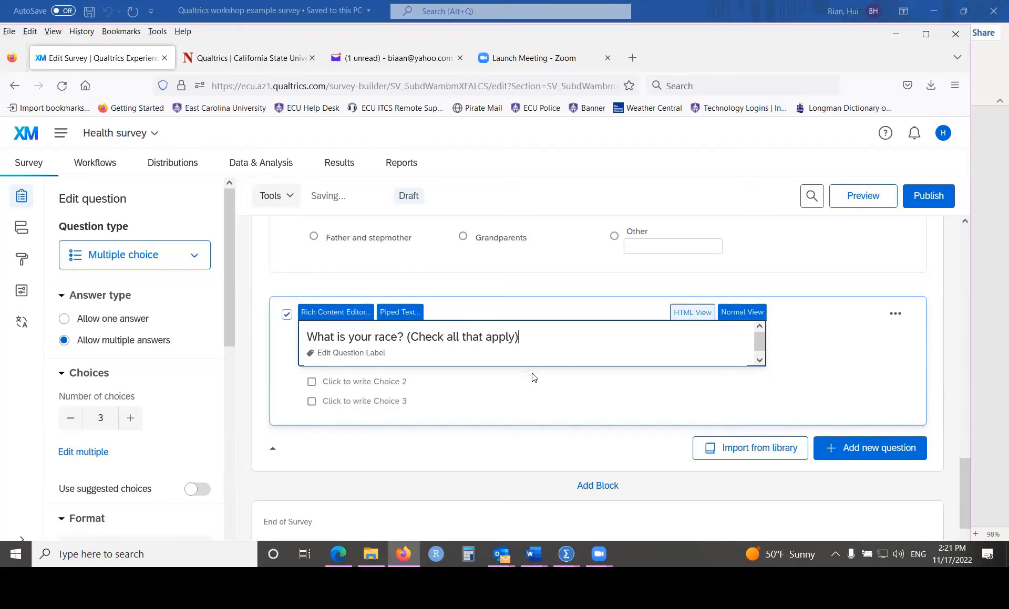
Step: Give Q6 the question label 'race'
left_click(376, 353)
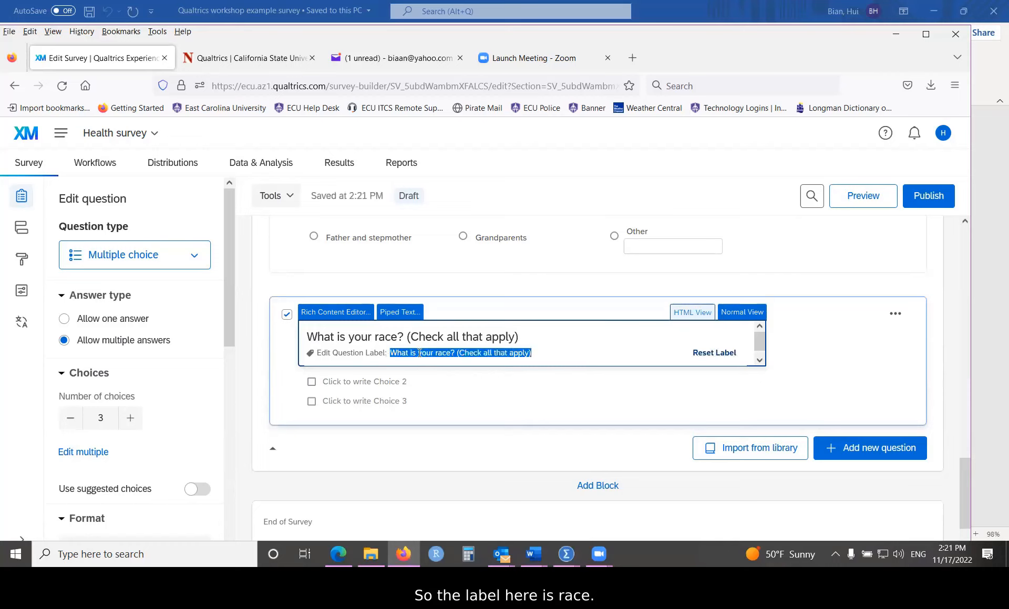
type("race")
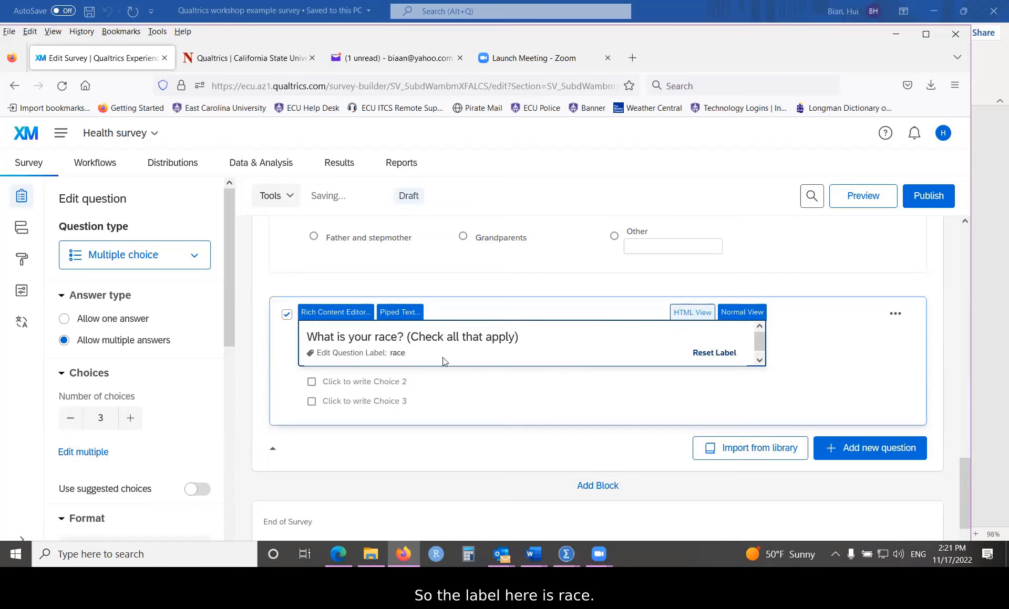
left_click(494, 393)
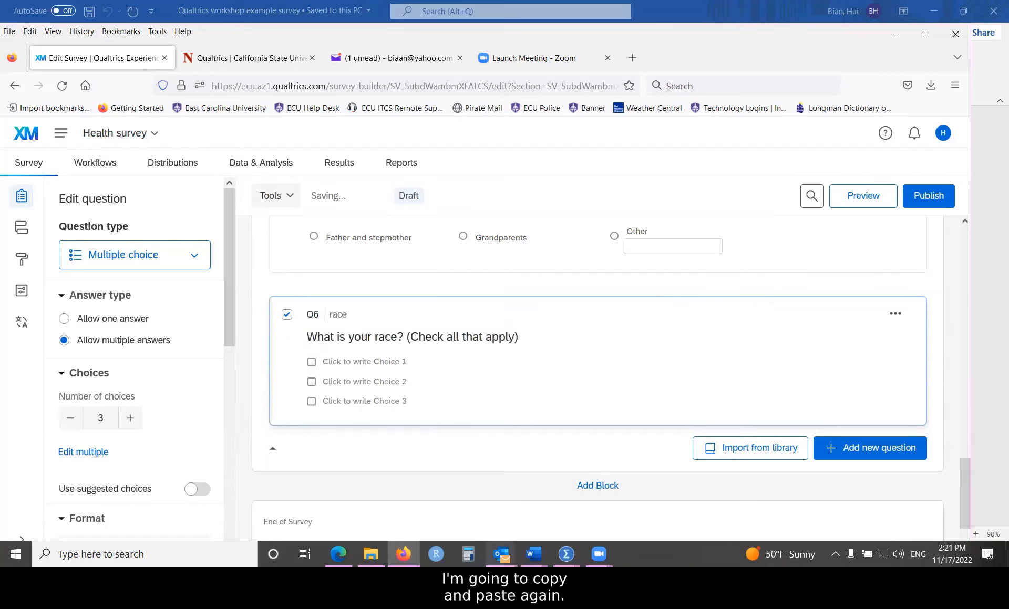
mouse_move(533, 554)
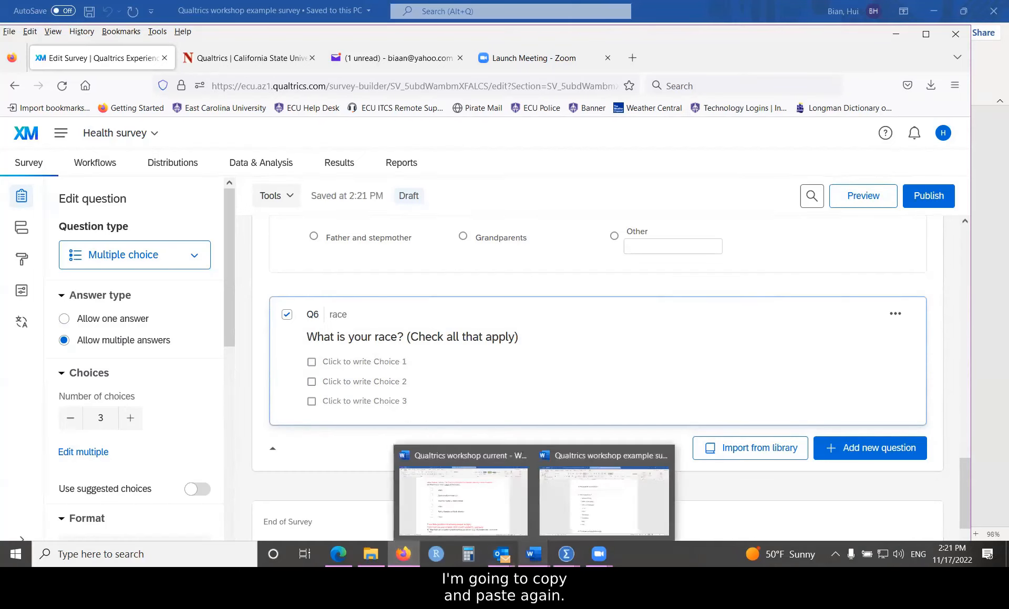
Step: Copy Q6's six race options, White through Other, from the Word survey, then return to Qualtrics
left_click(592, 507)
scroll(424, 349, "down", 3)
scroll(370, 340, "down", 3)
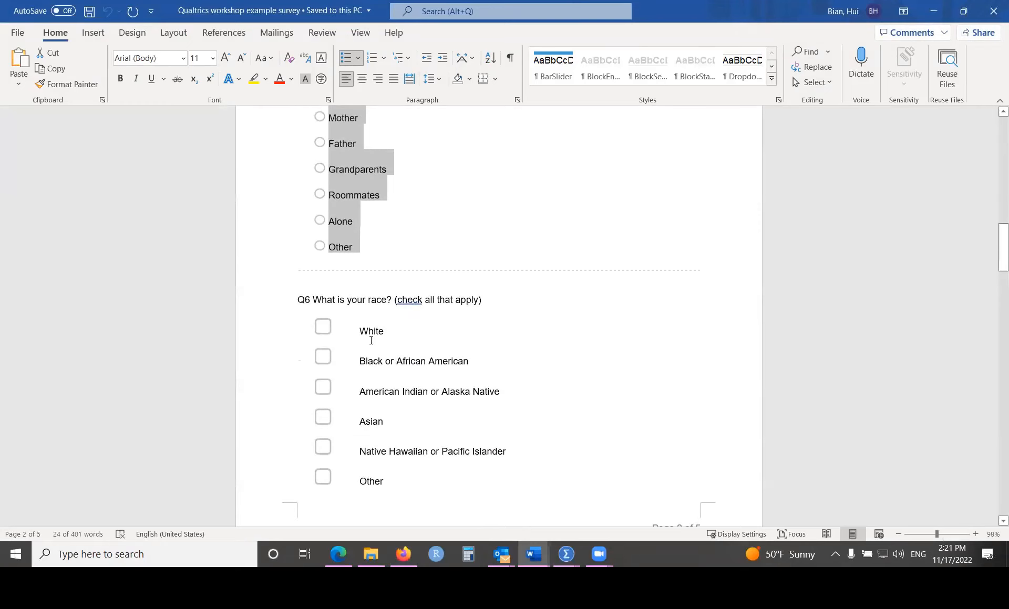
left_click_drag(363, 330, 400, 479)
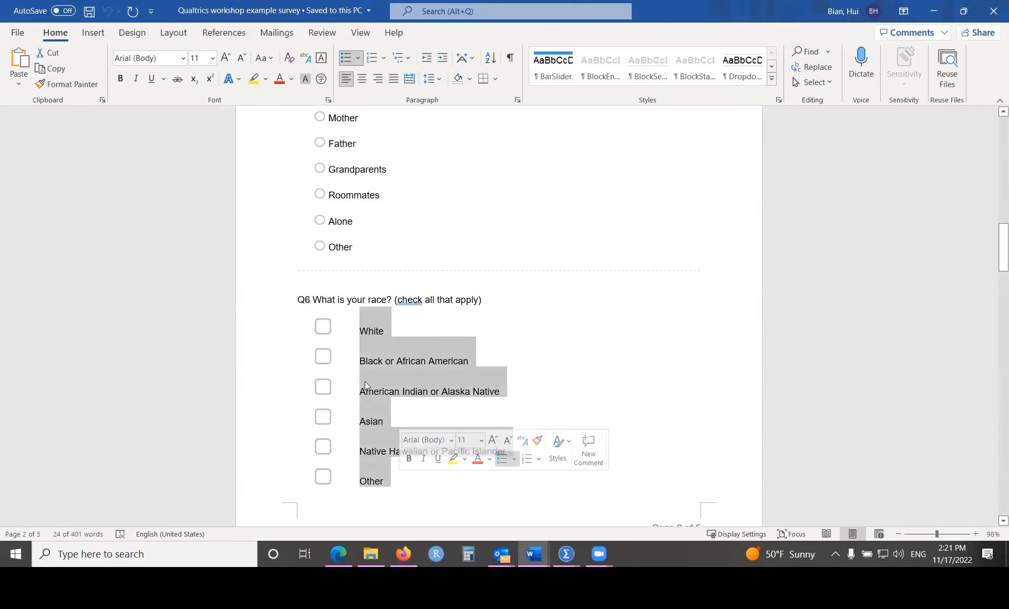
right_click(368, 358)
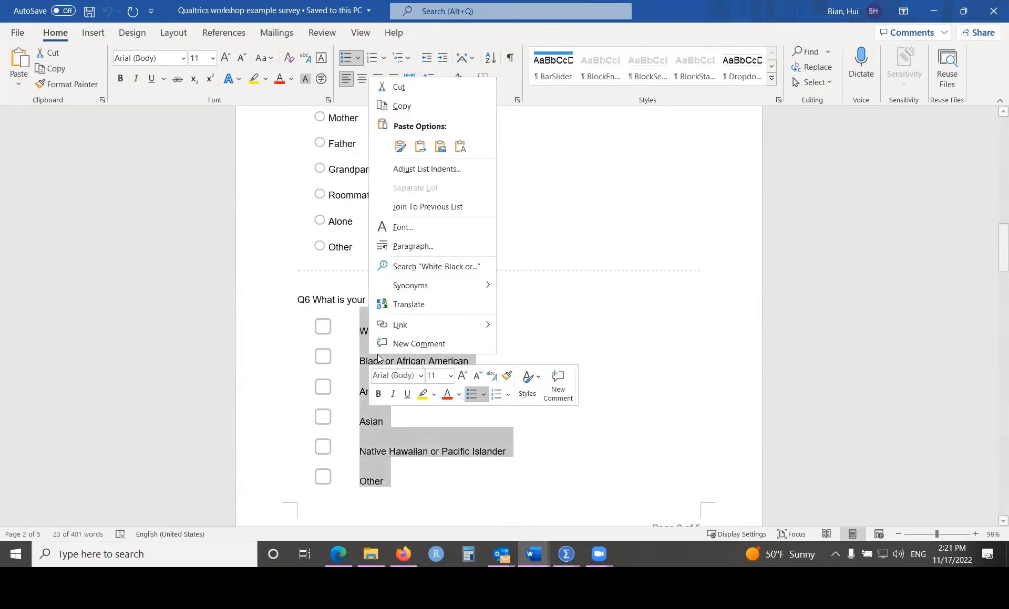
left_click(404, 107)
scroll(341, 443, "down", 2)
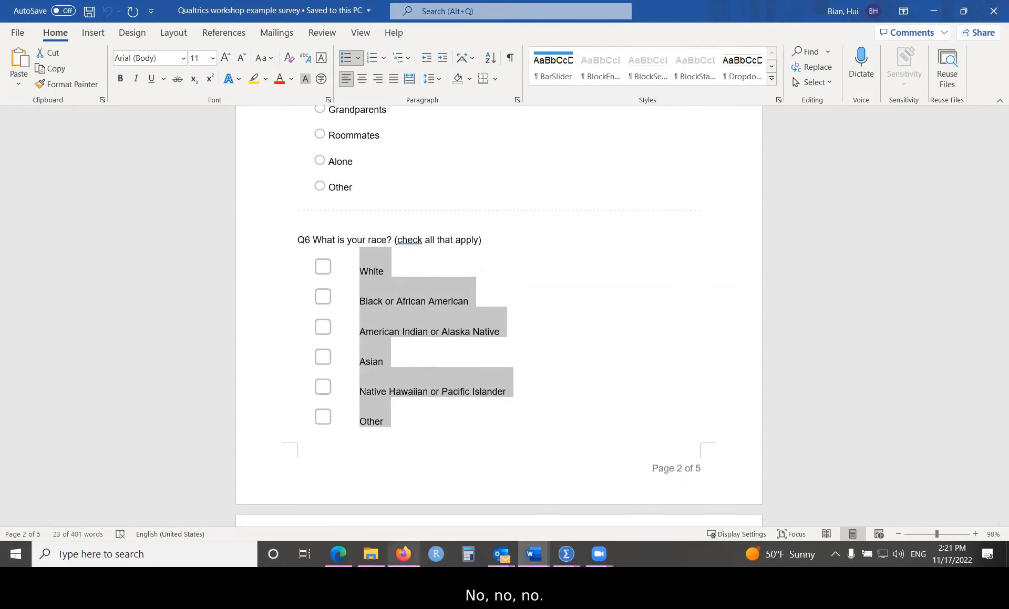
left_click(403, 554)
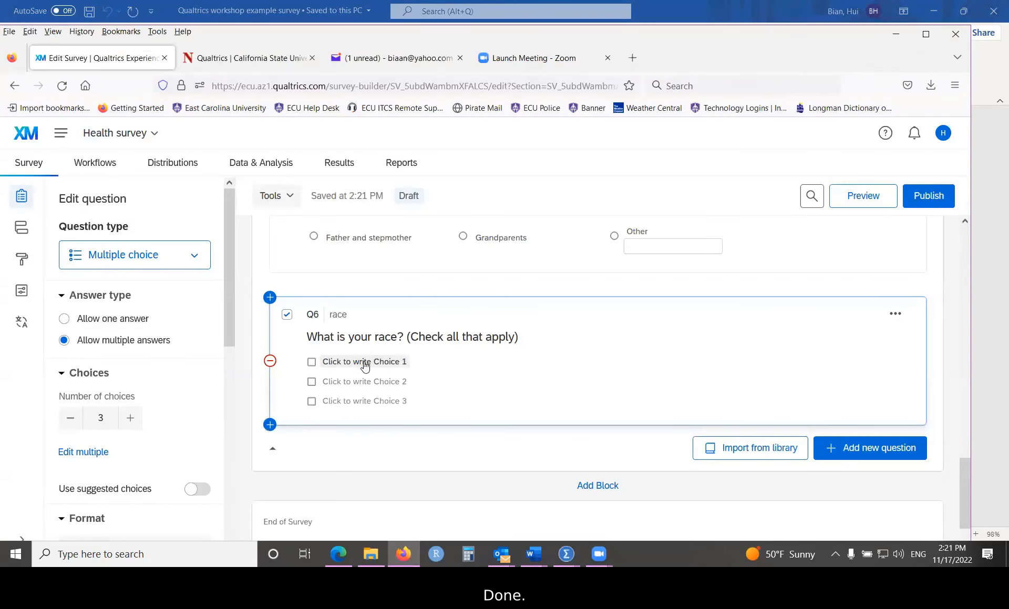
Step: Paste the six race options into Q6's answer choices
right_click(364, 362)
left_click(524, 350)
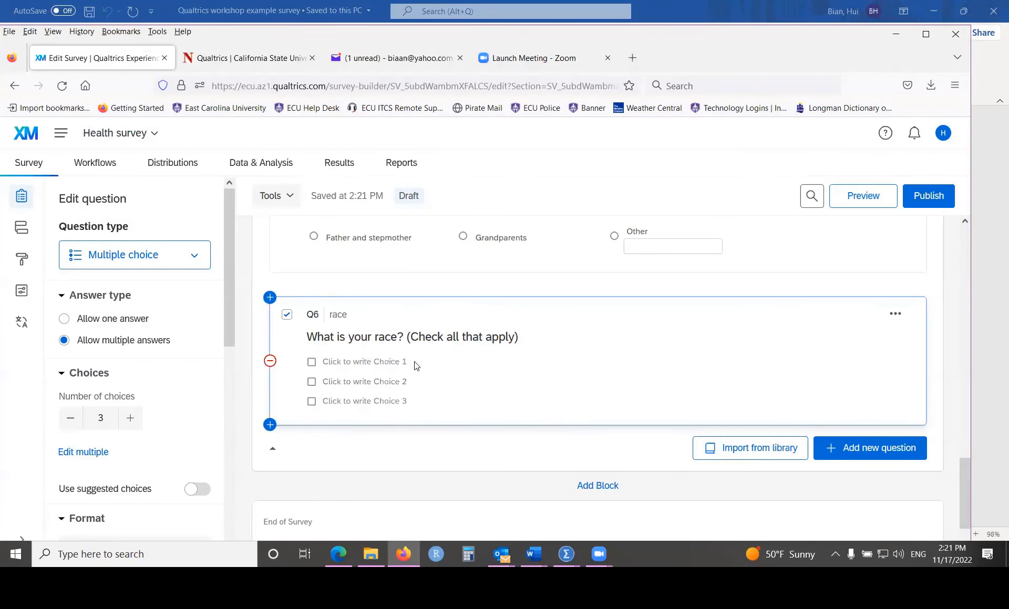
left_click(413, 362)
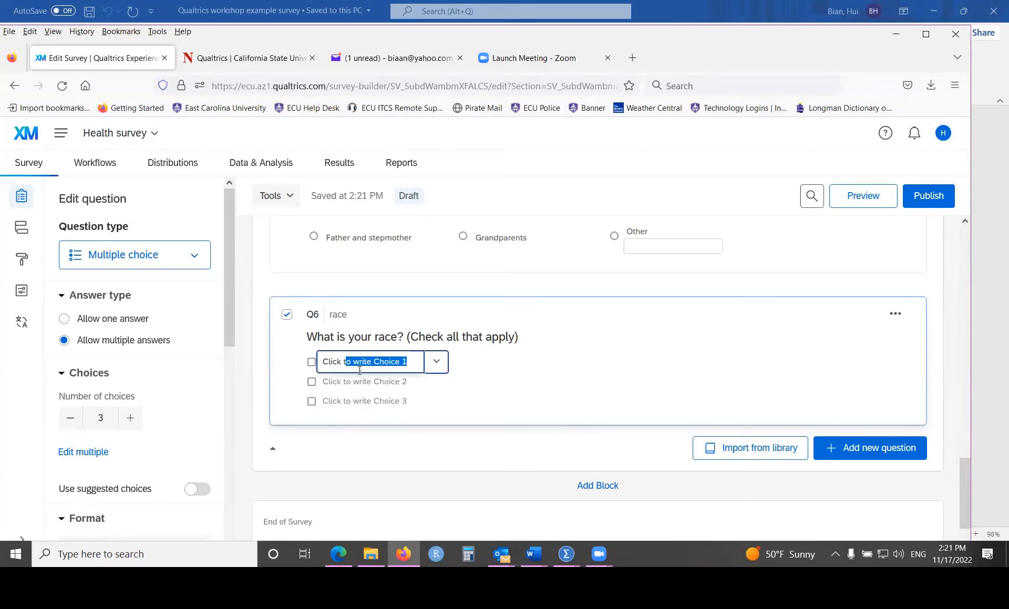
left_click_drag(415, 361, 315, 362)
right_click(333, 359)
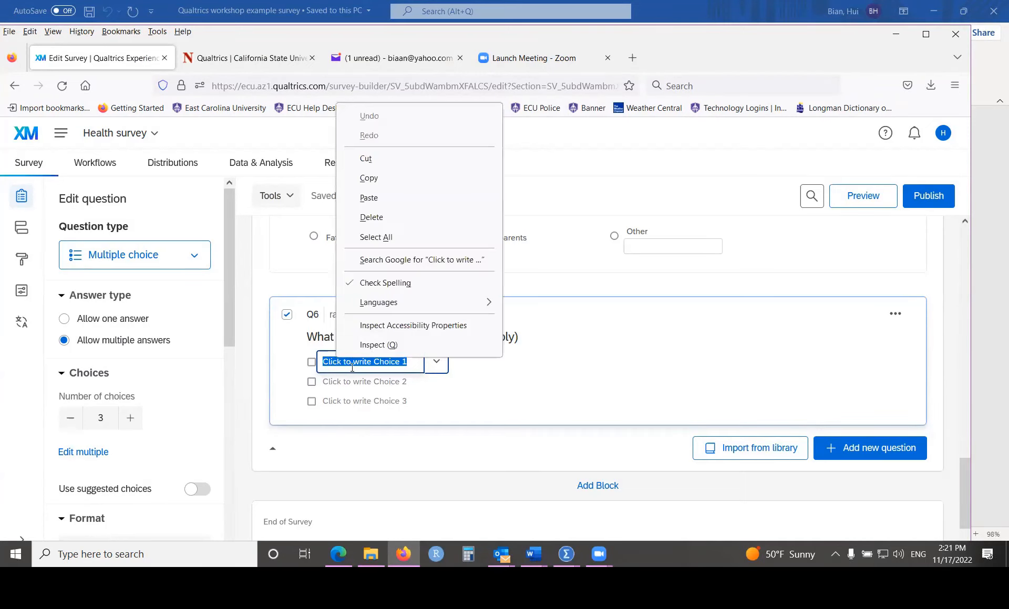
left_click(371, 199)
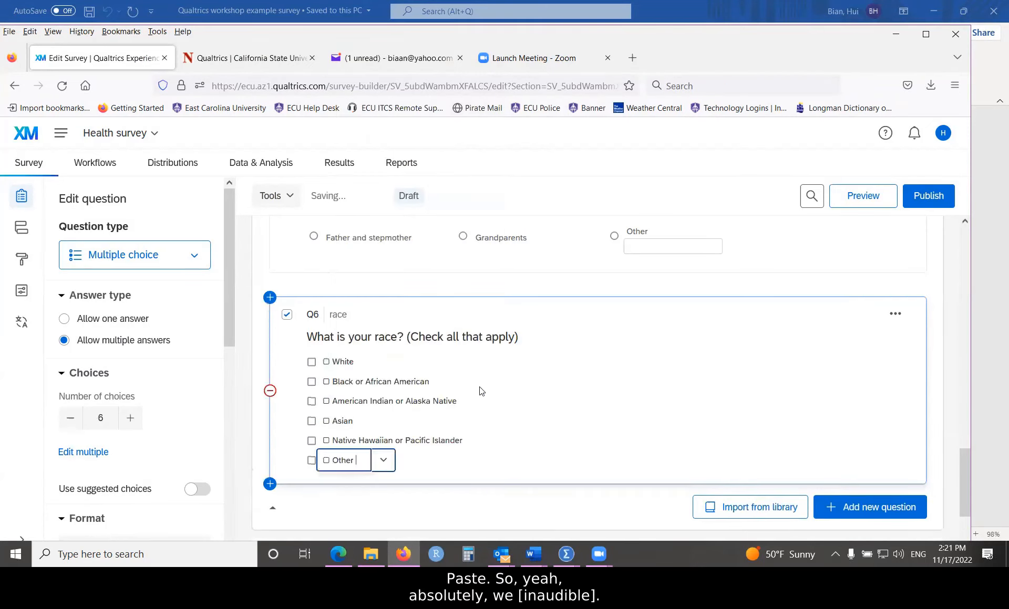
Step: Delete the leading box symbol from White, Black or African American, and American Indian or Alaska Native
left_click(336, 362)
left_click(335, 362)
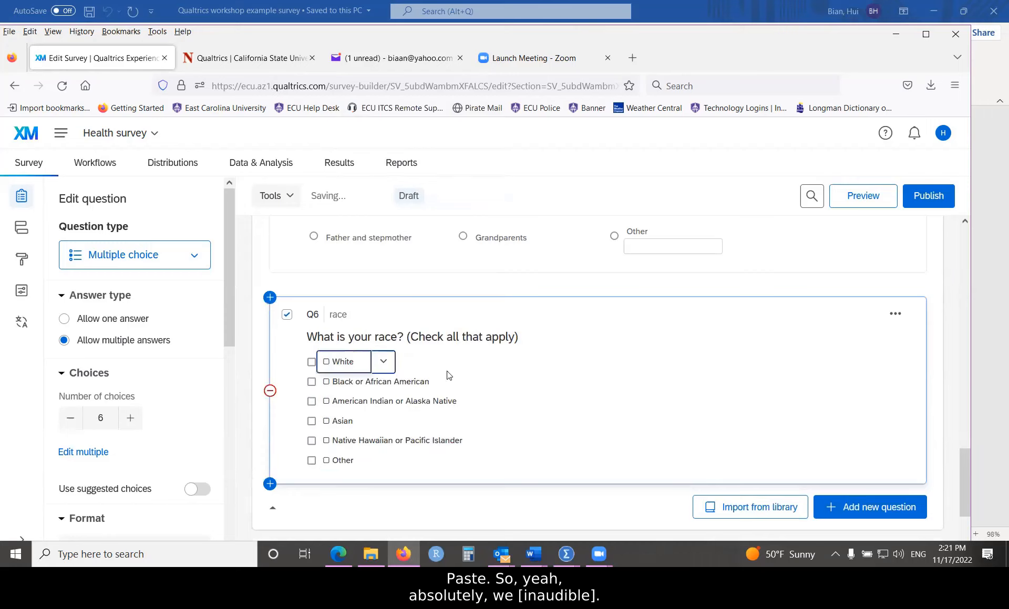
key("BackSpace")
key("BackSpace")
left_click(336, 383)
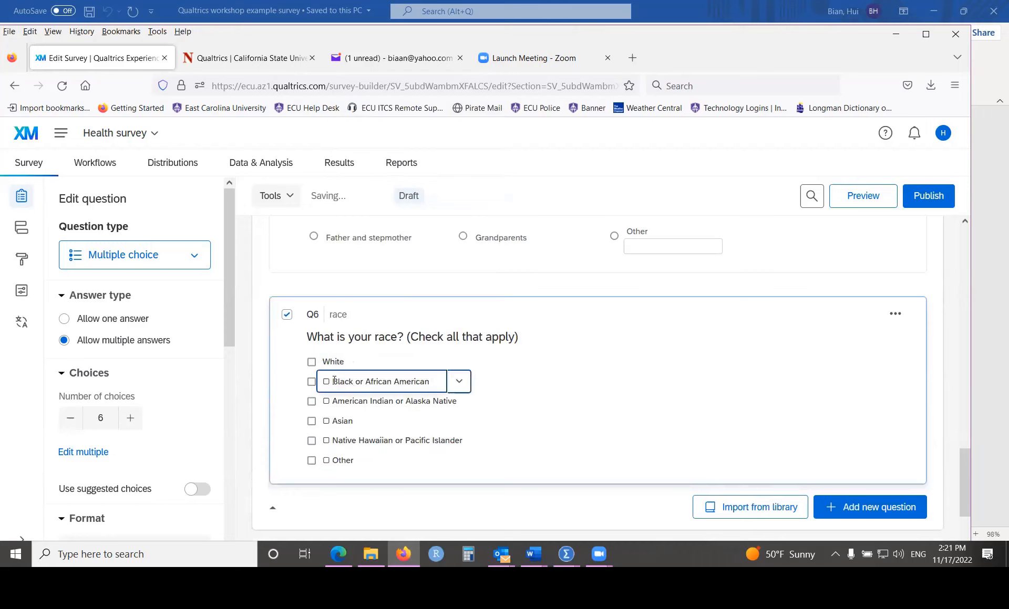
left_click(334, 380)
key("BackSpace")
key("BackSpace")
left_click(335, 400)
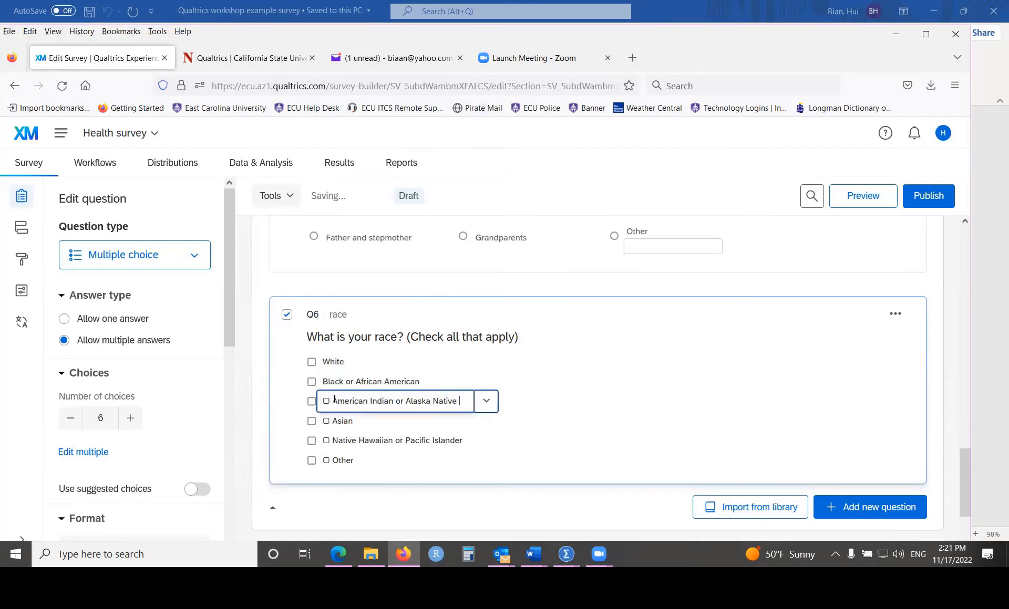
left_click(335, 400)
key("BackSpace")
key("BackSpace")
Step: Delete the leading box symbol from Asian, Native Hawaiian or Pacific Islander, and Other
left_click(334, 421)
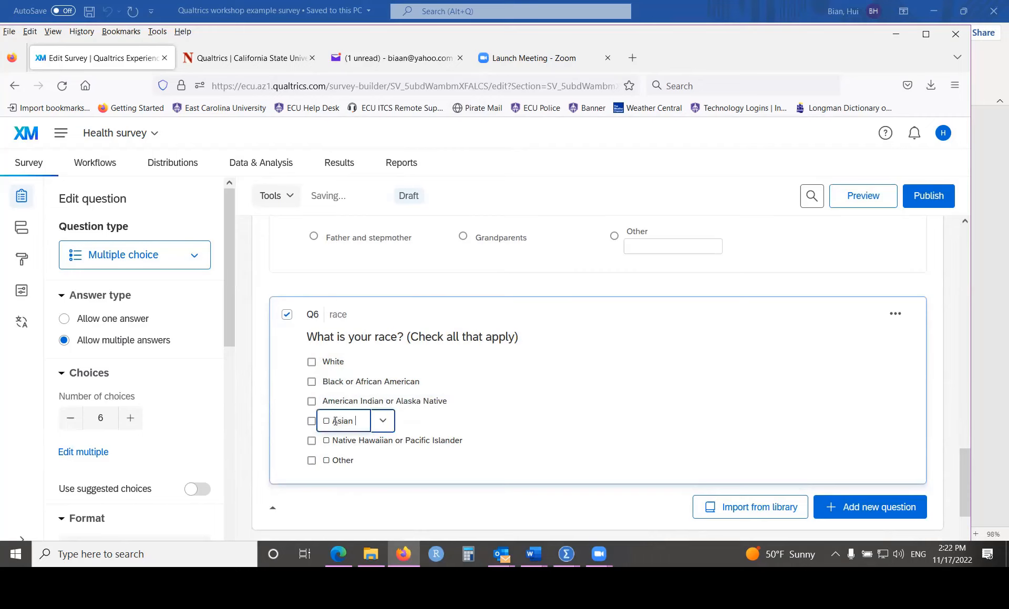
key("BackSpace")
key("BackSpace")
left_click(335, 441)
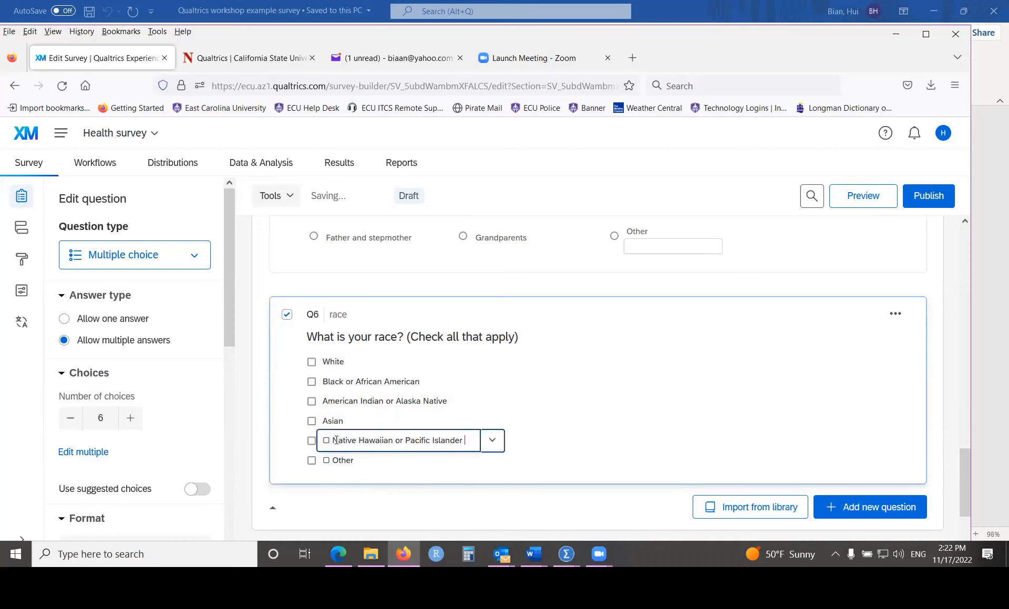
key("BackSpace")
key("BackSpace")
left_click(336, 460)
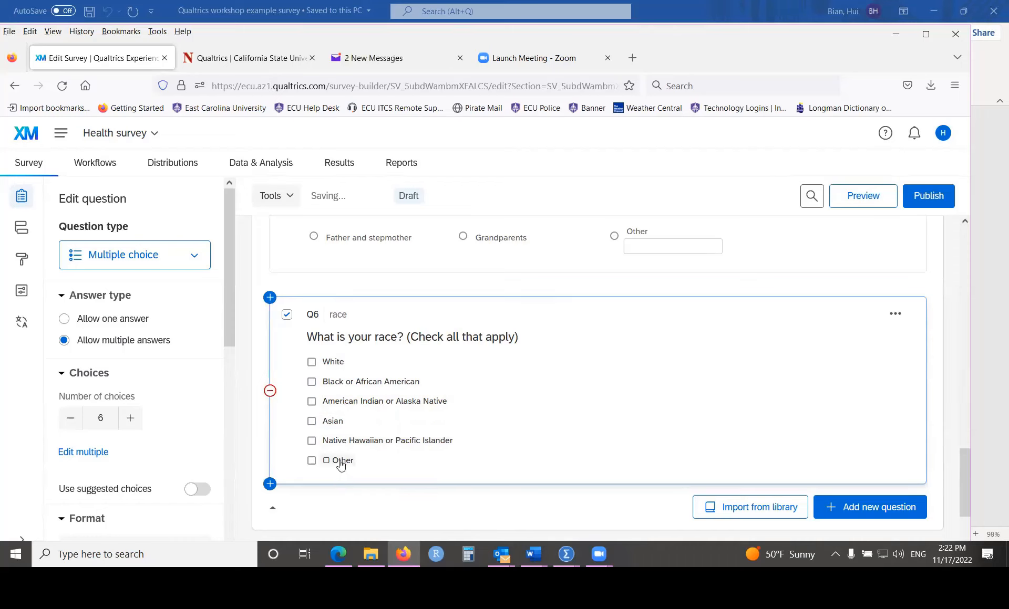
key("BackSpace")
key("BackSpace")
left_click(535, 407)
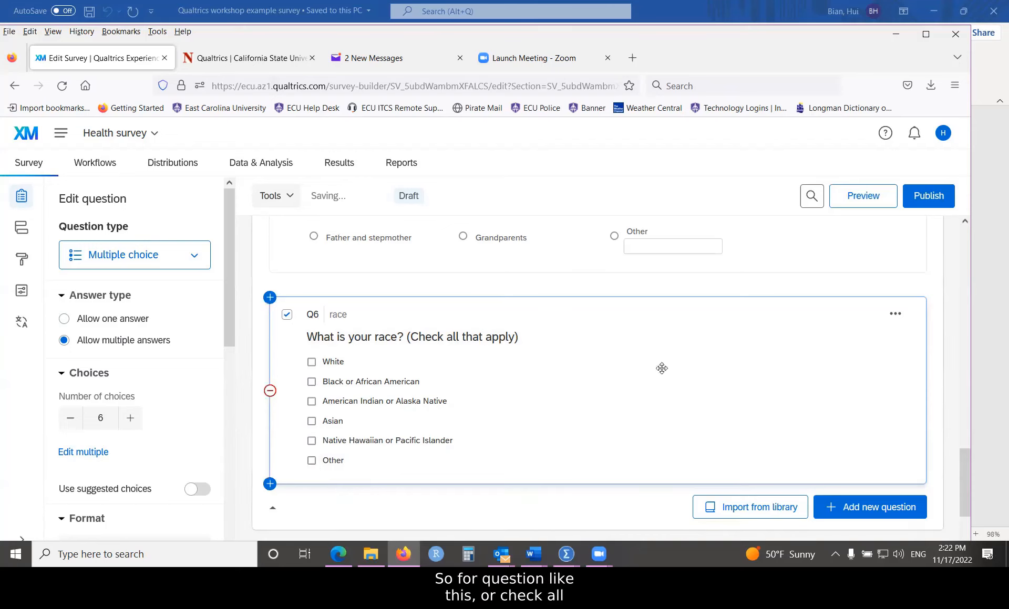
scroll(493, 415, "down", 1)
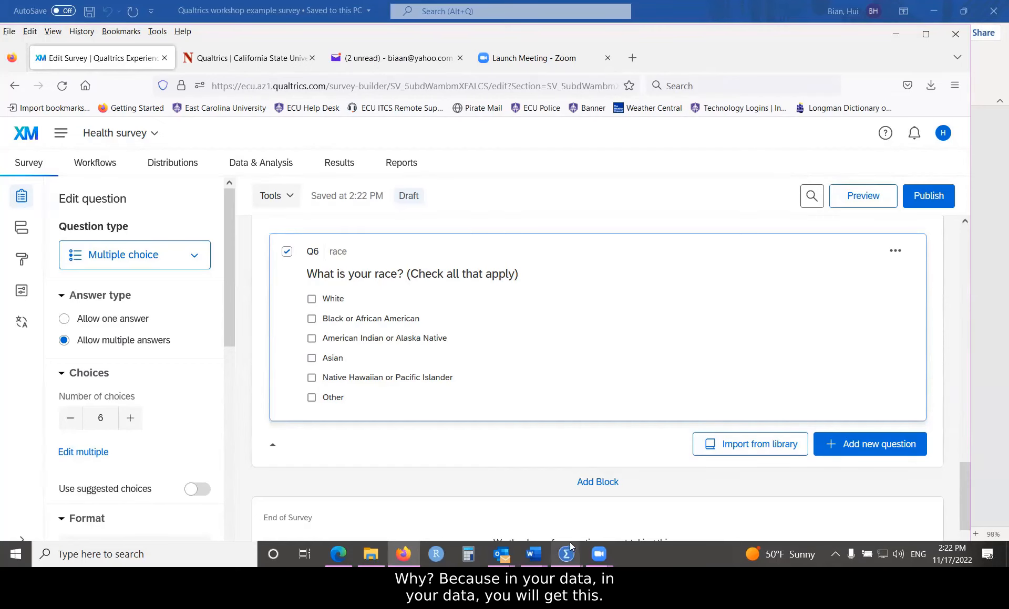
mouse_move(566, 554)
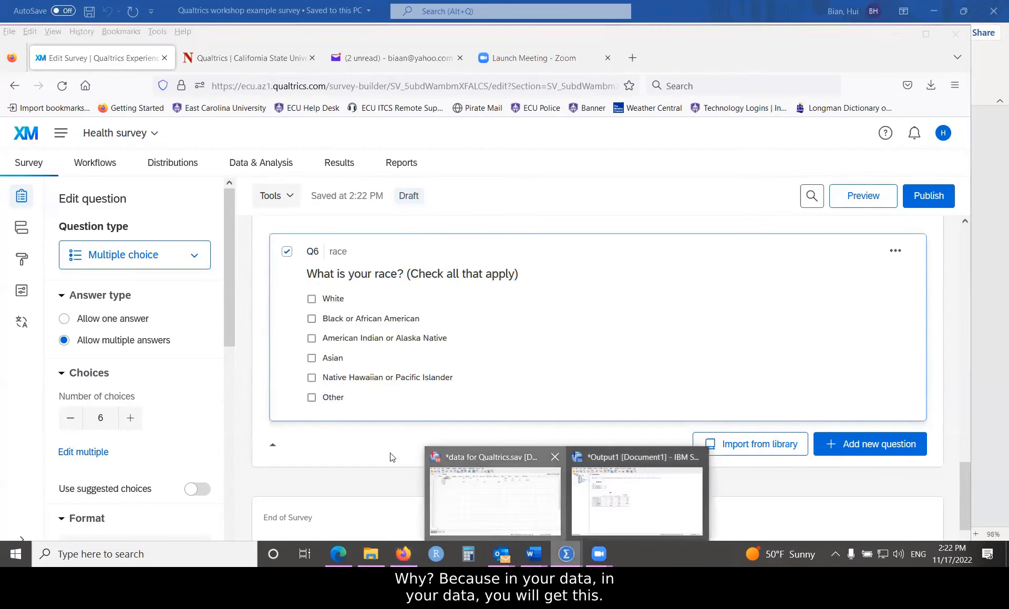
left_click(444, 489)
left_click(119, 510)
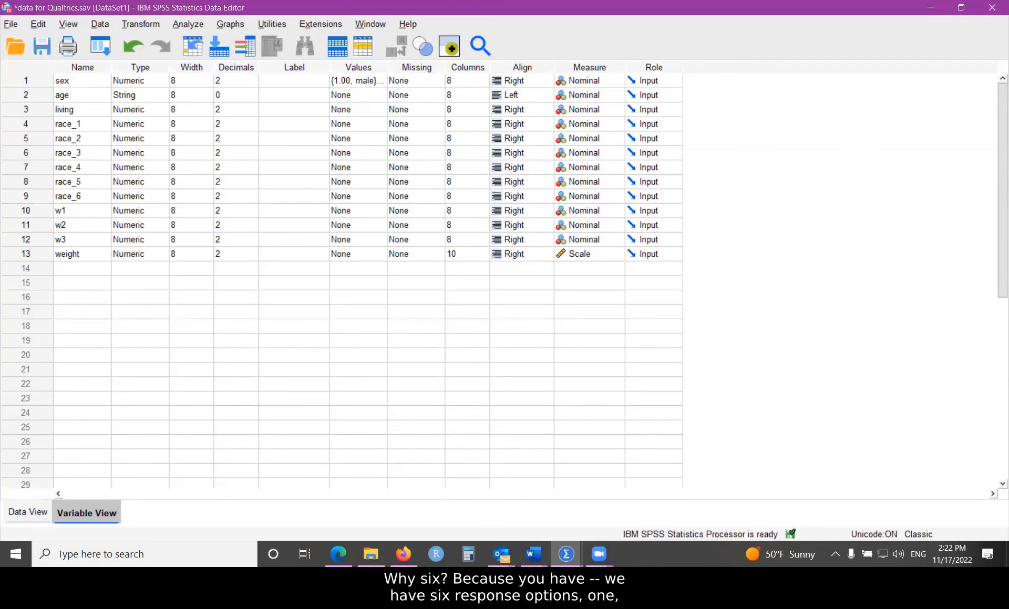
left_click(403, 554)
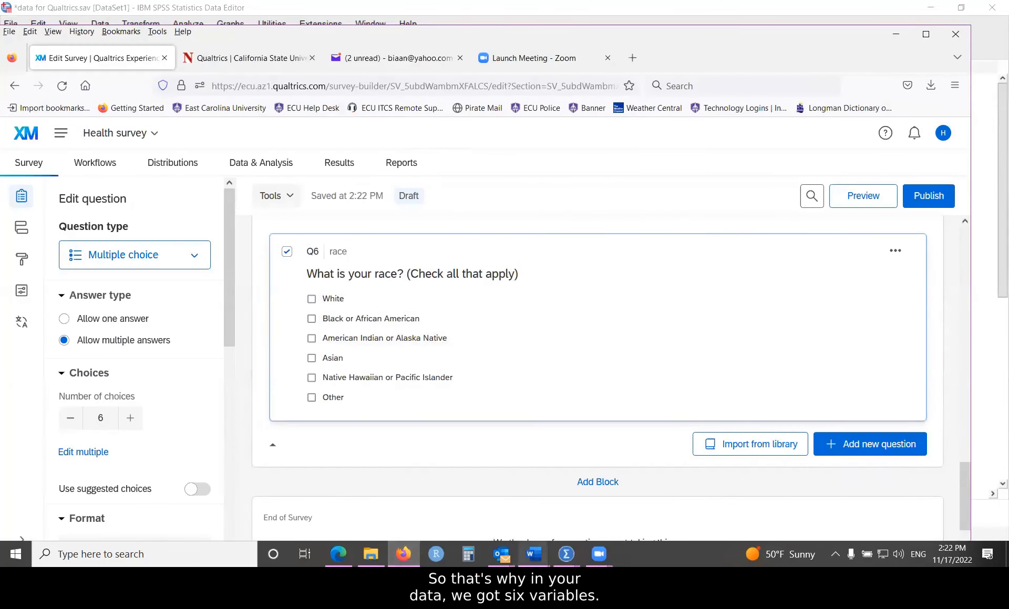
left_click(566, 554)
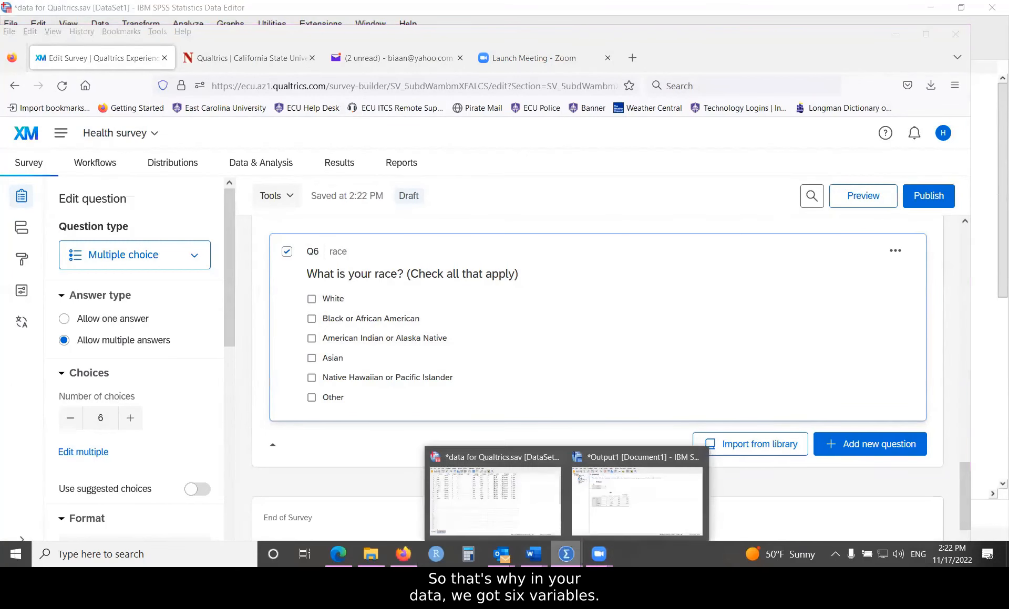
left_click(538, 508)
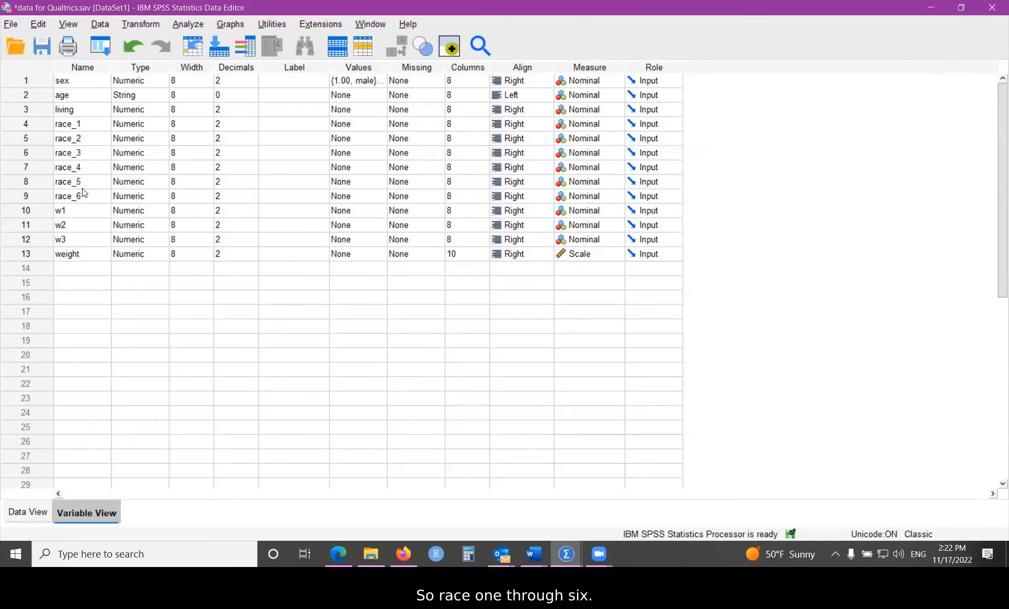
left_click(29, 512)
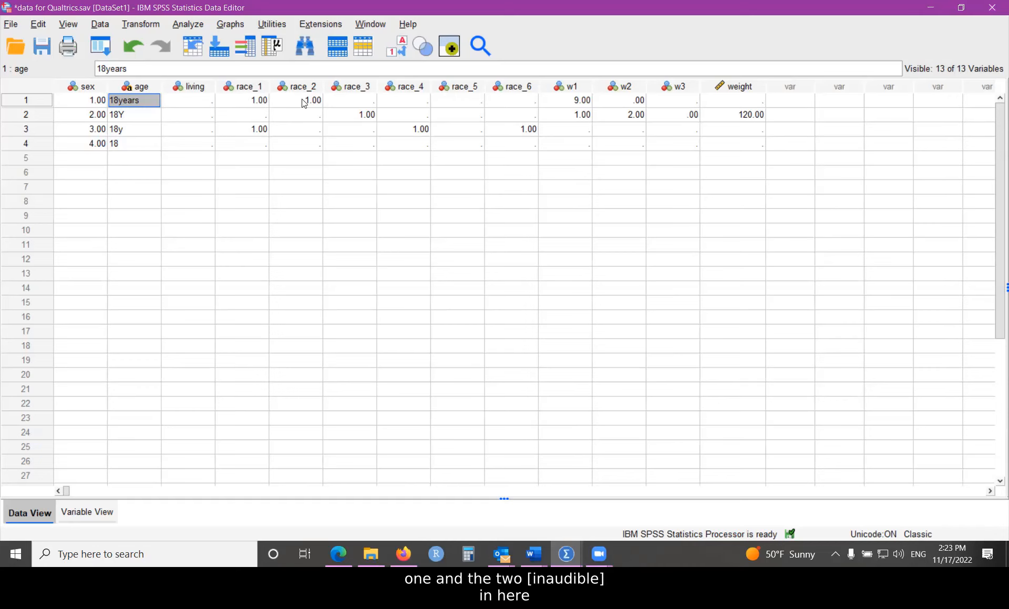
left_click(402, 552)
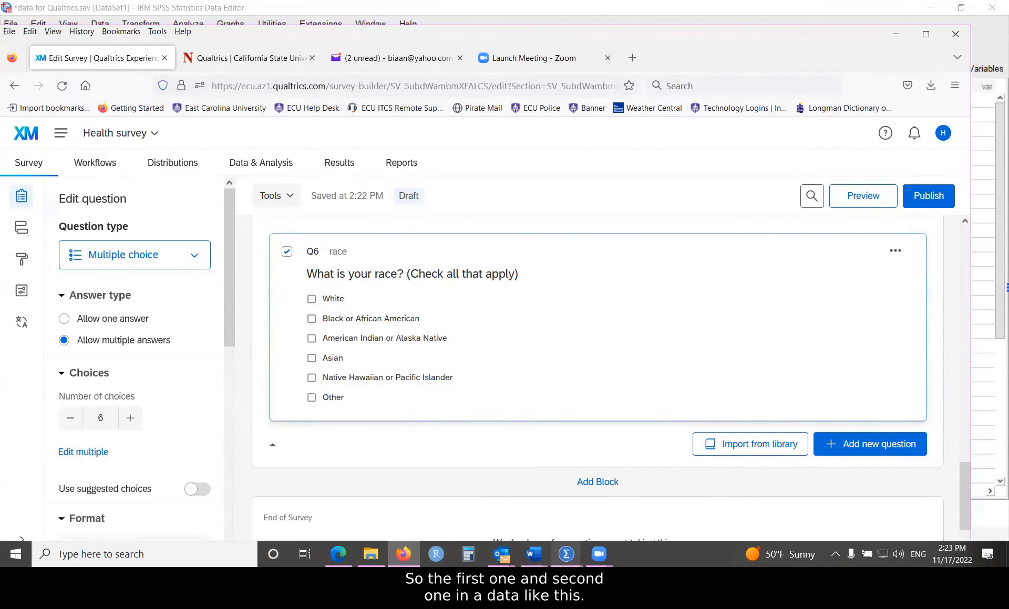
Step: Bring the 'data for Qualtrics.sav' SPSS Data Editor to the front
left_click(565, 554)
left_click(489, 501)
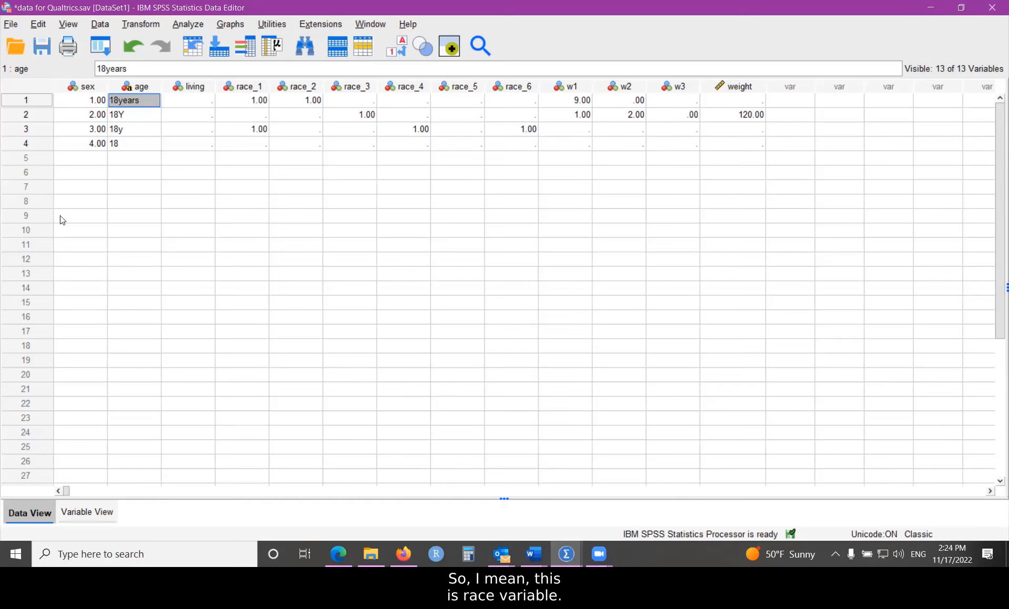
Step: Define a new SPSS variable named race in row 14
left_click(83, 512)
left_click(81, 268)
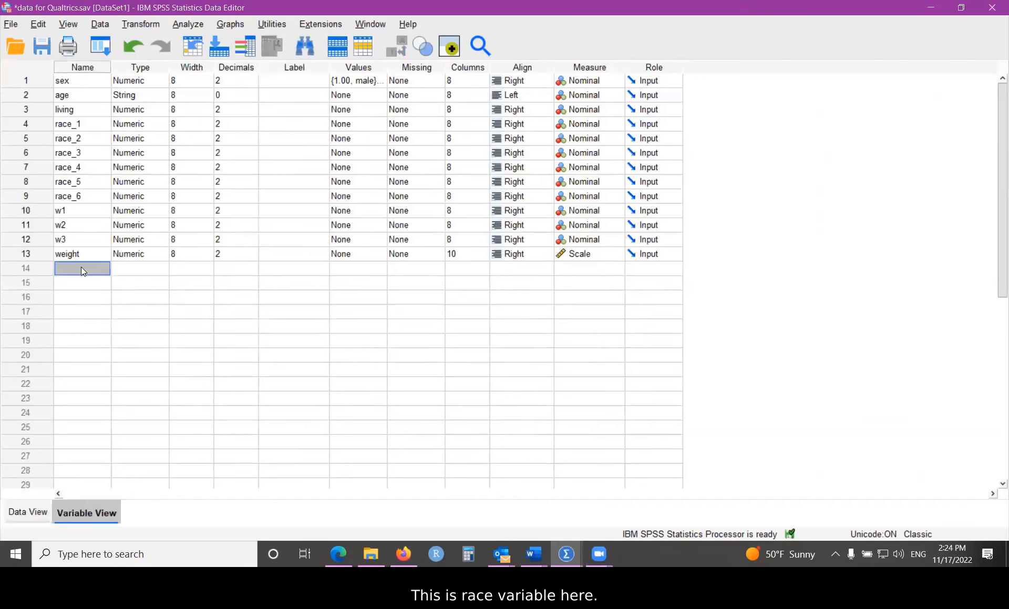
type("race")
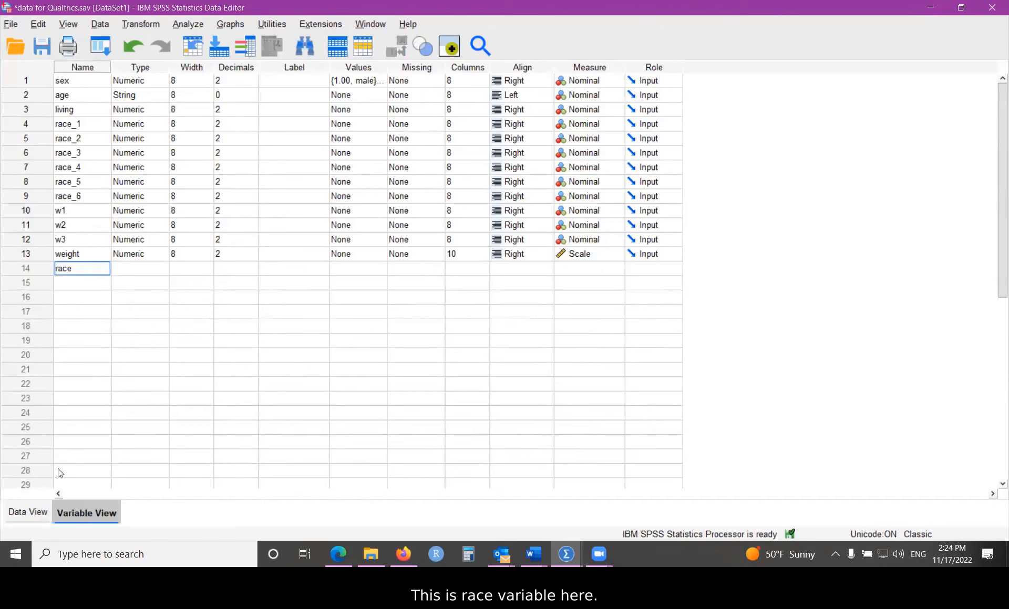
left_click(28, 513)
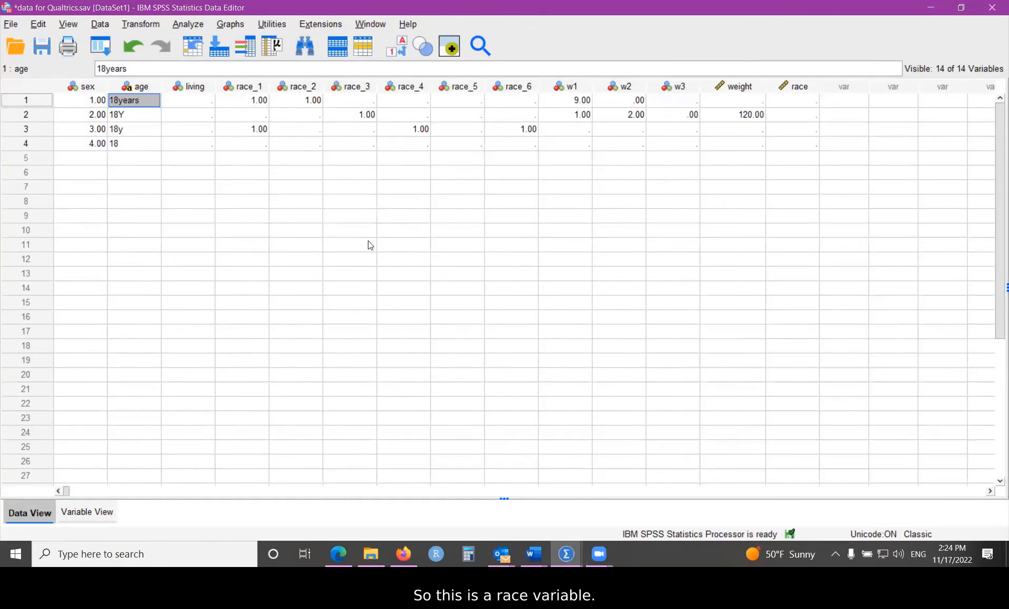
Step: Enter race codes 1, 2, 3, 4 and 7 for the five cases, then return to Qualtrics
left_click(792, 102)
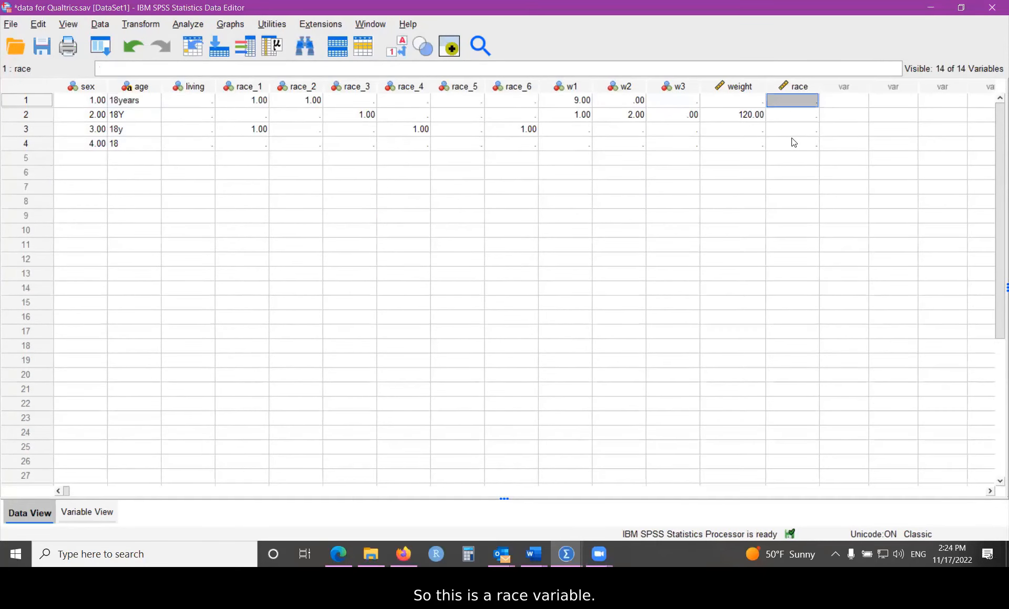
type("1")
key("Return")
type("2")
key("Return")
type("3")
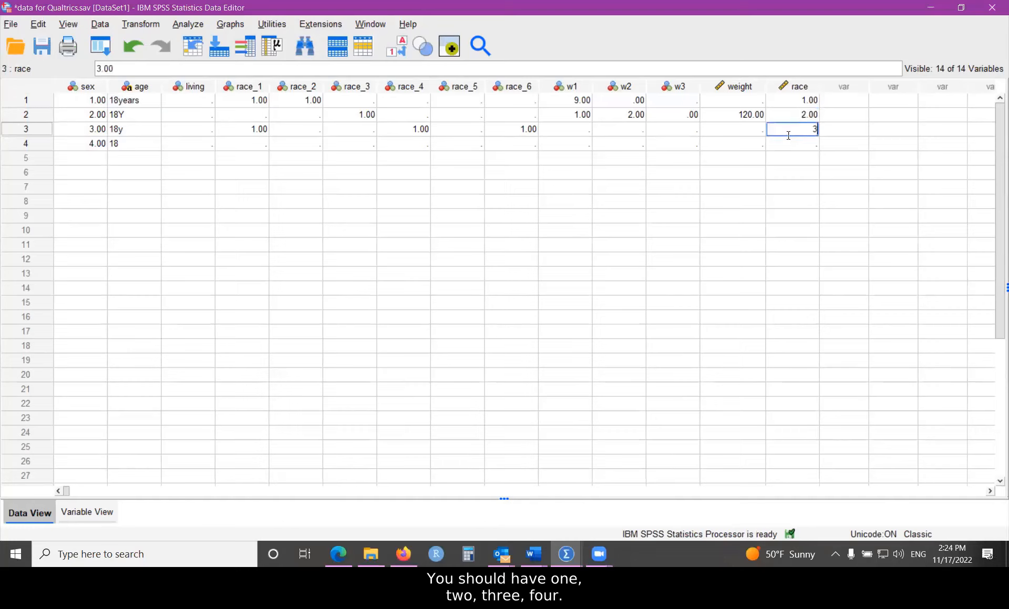
key("Return")
type("4")
key("Return")
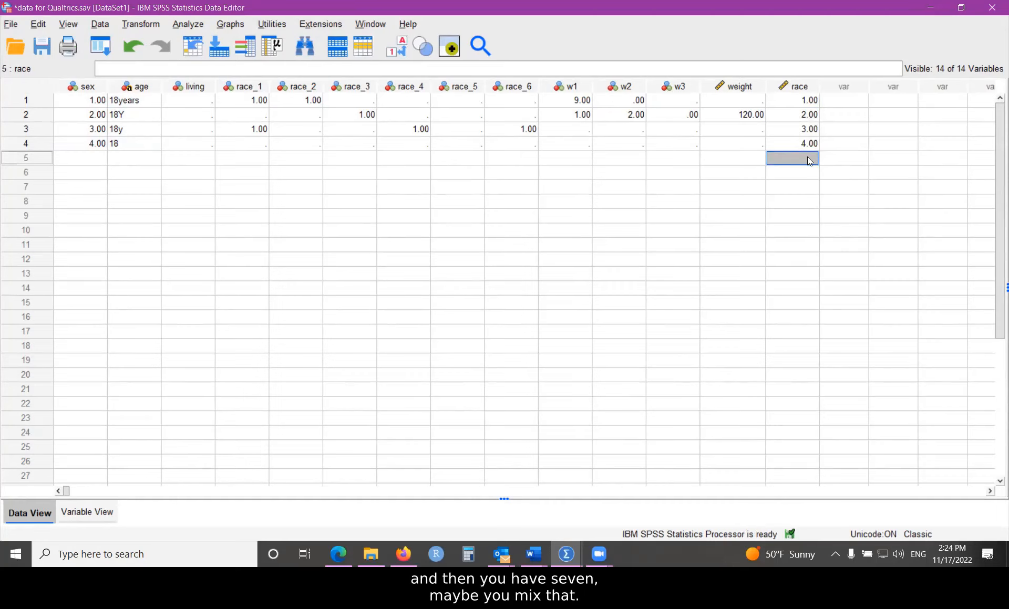
type("7")
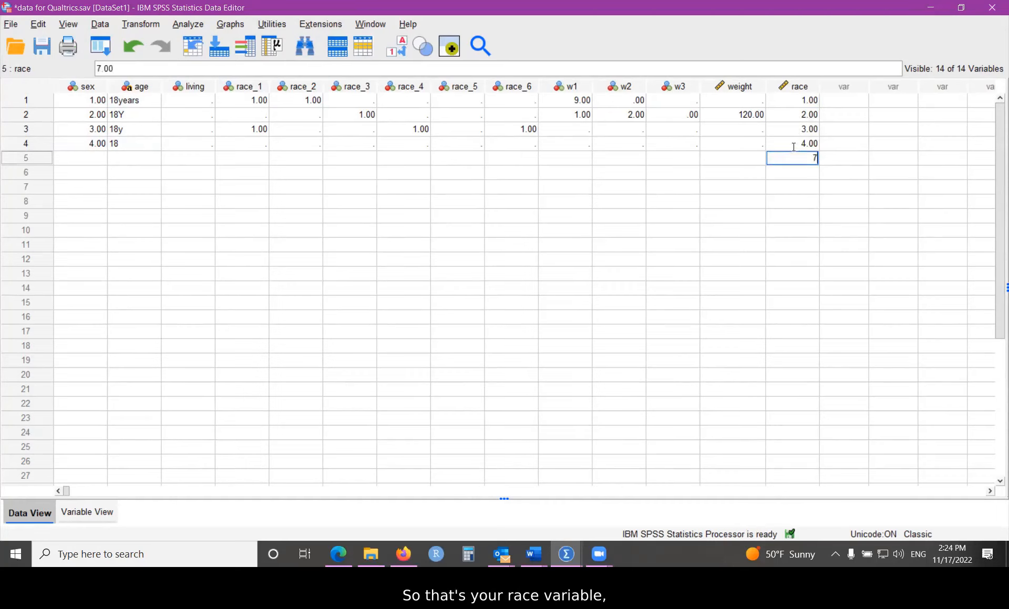
left_click_drag(788, 102, 793, 190)
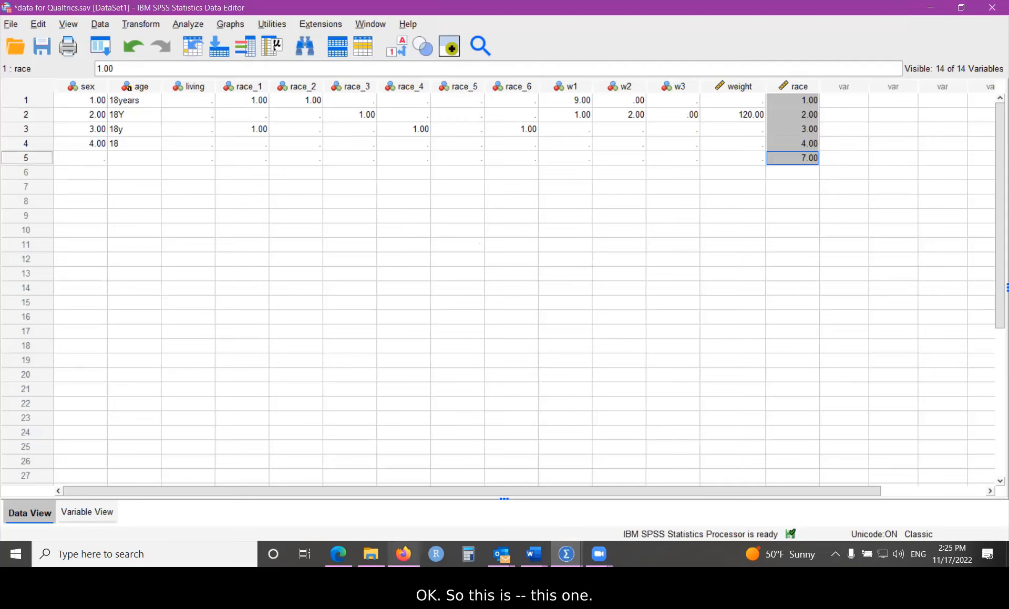
mouse_move(403, 554)
left_click(404, 527)
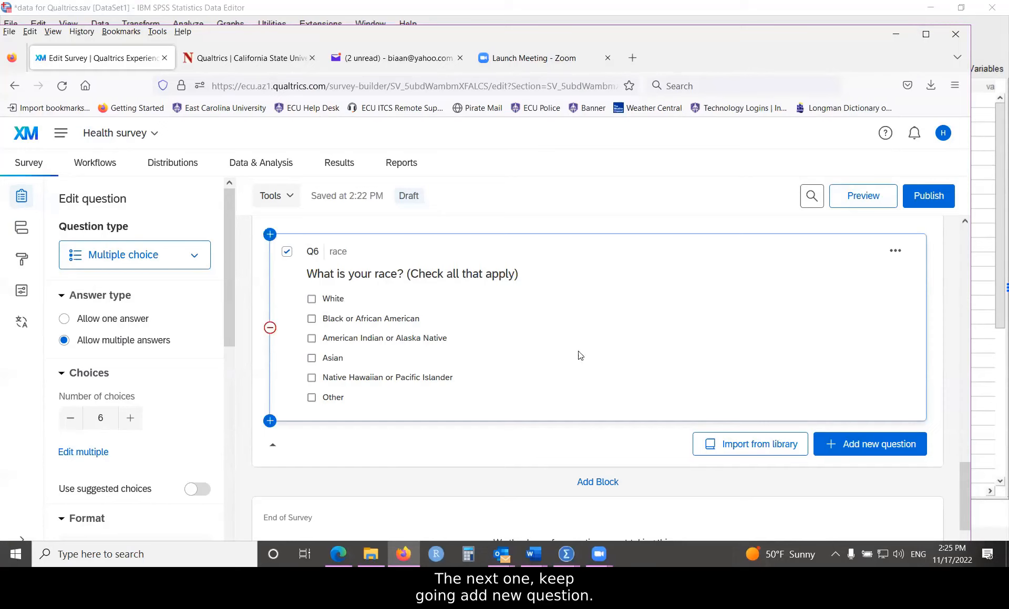
Step: Add form field question Q7 and paste in the weight-in-pounds-without-shoes question text from Word
left_click(854, 448)
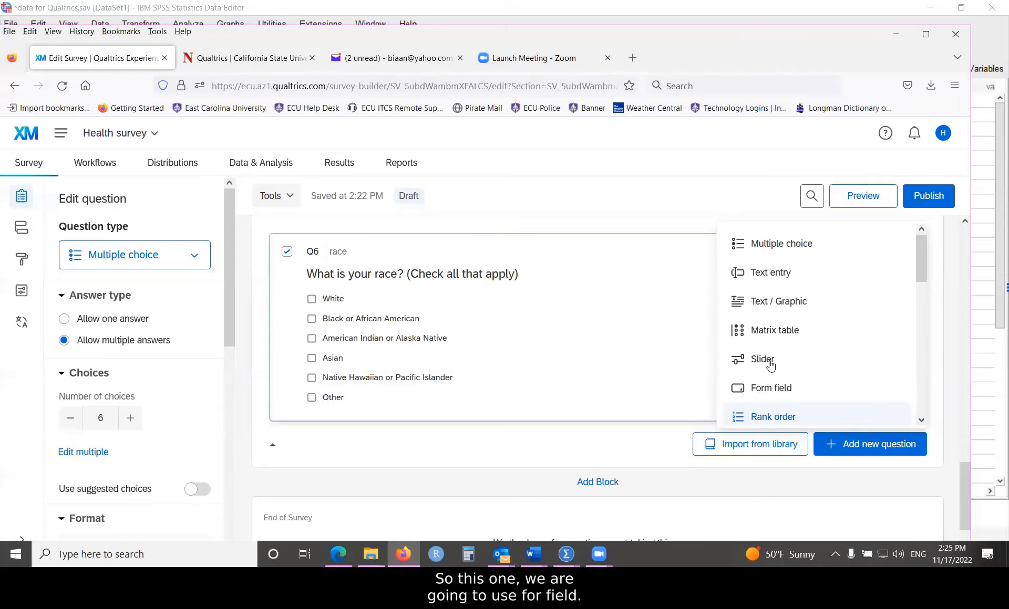
left_click(764, 390)
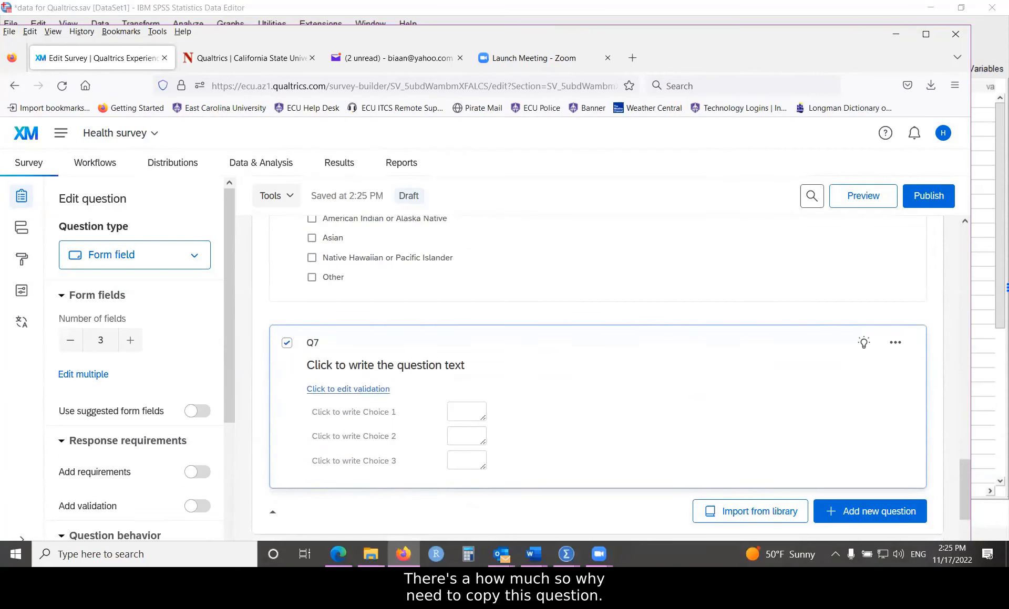
key("alt+Tab")
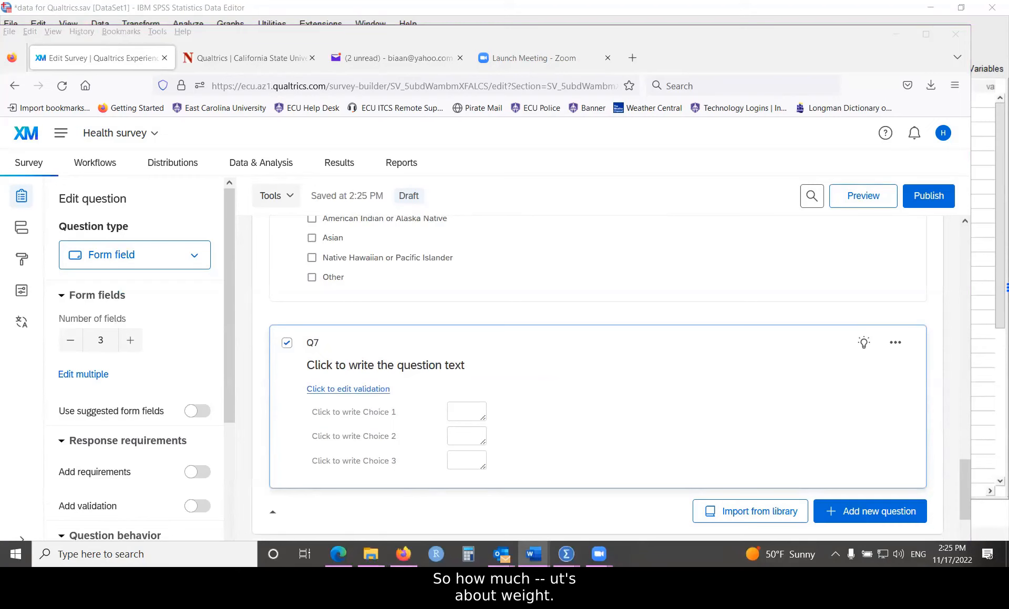
left_click(330, 366)
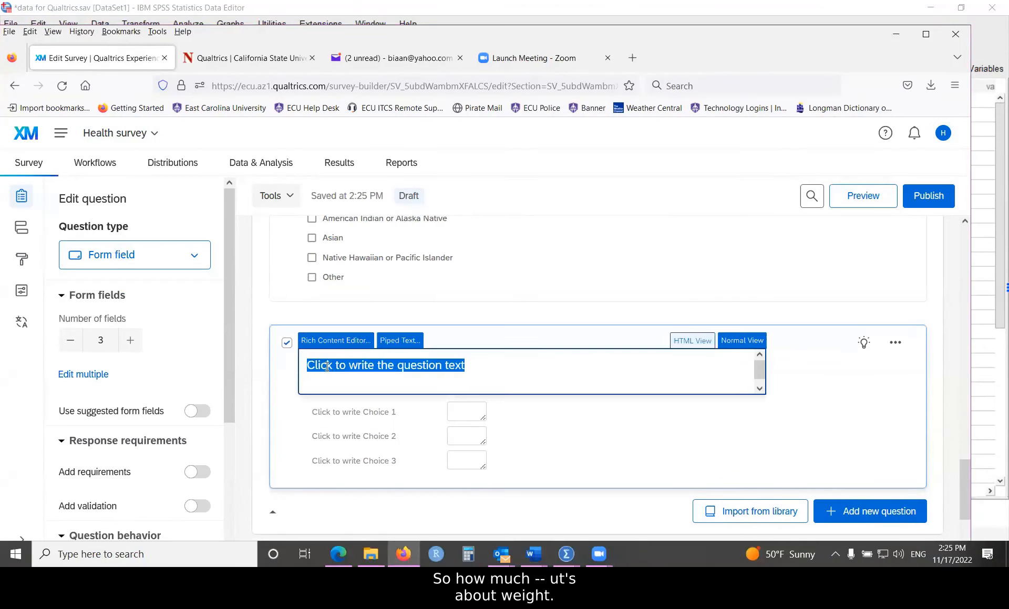
right_click(327, 366)
left_click(393, 147)
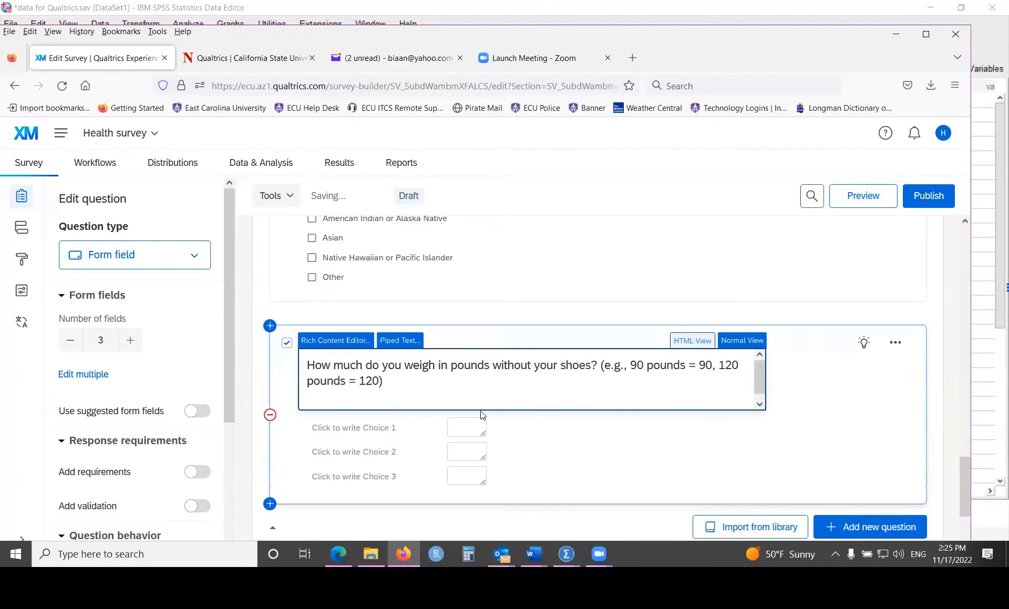
left_click(663, 440)
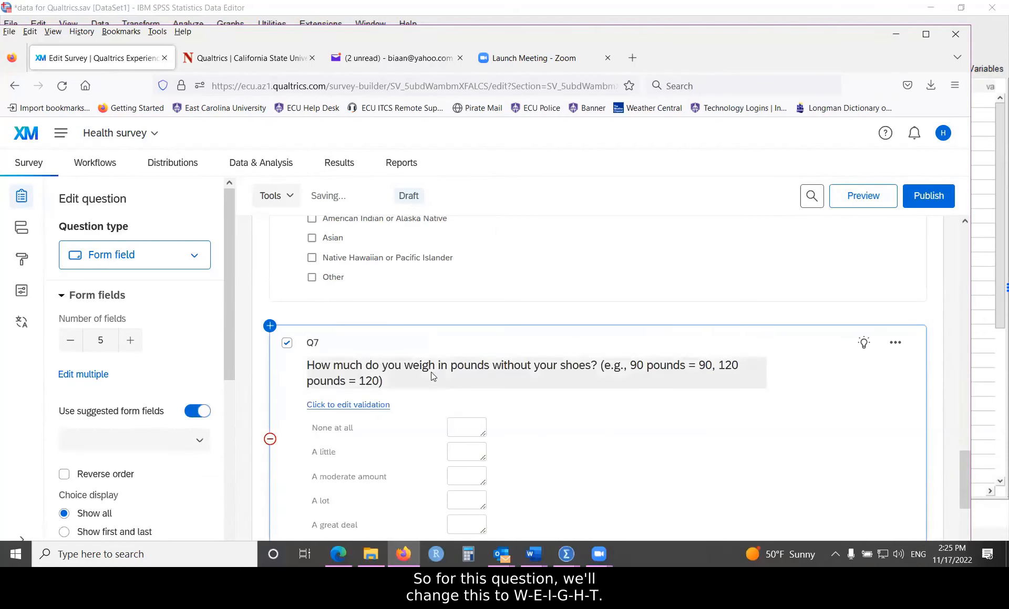
Step: Set Q7's question label to 'weight'
left_click(430, 372)
left_click(423, 398)
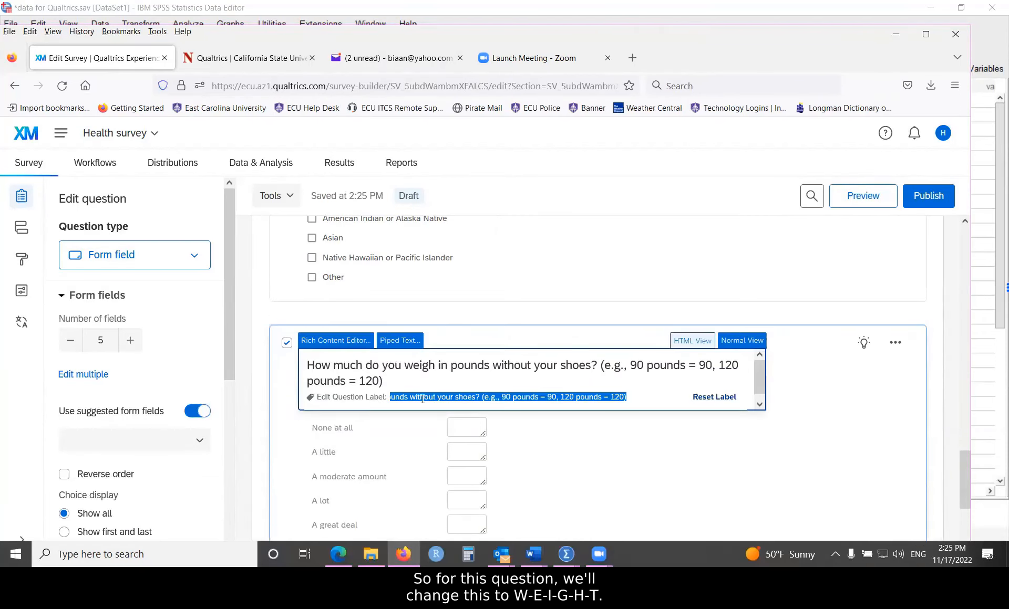
type("weight")
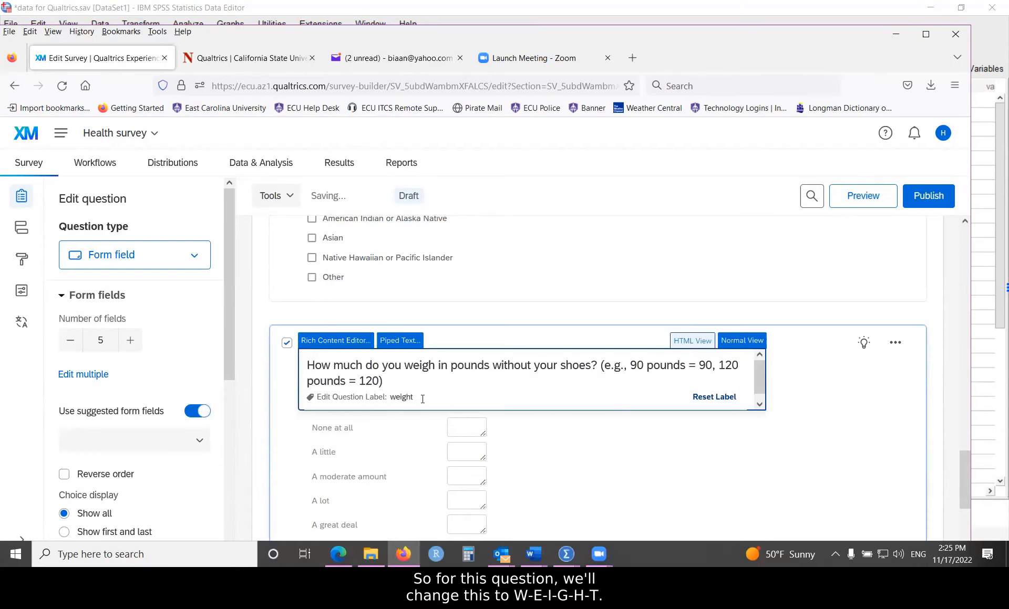
left_click(814, 388)
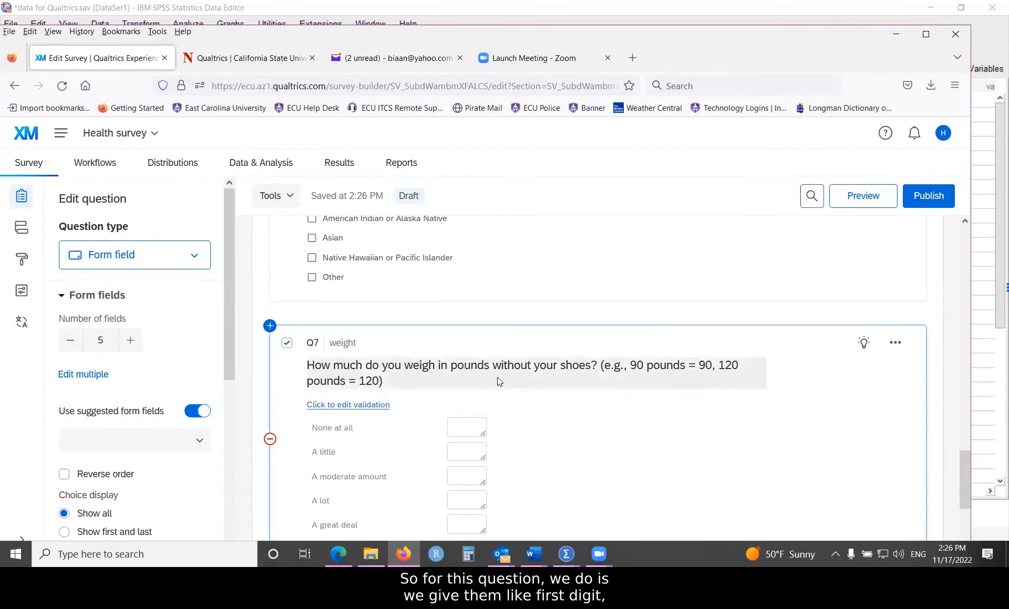
scroll(491, 367, "down", 2)
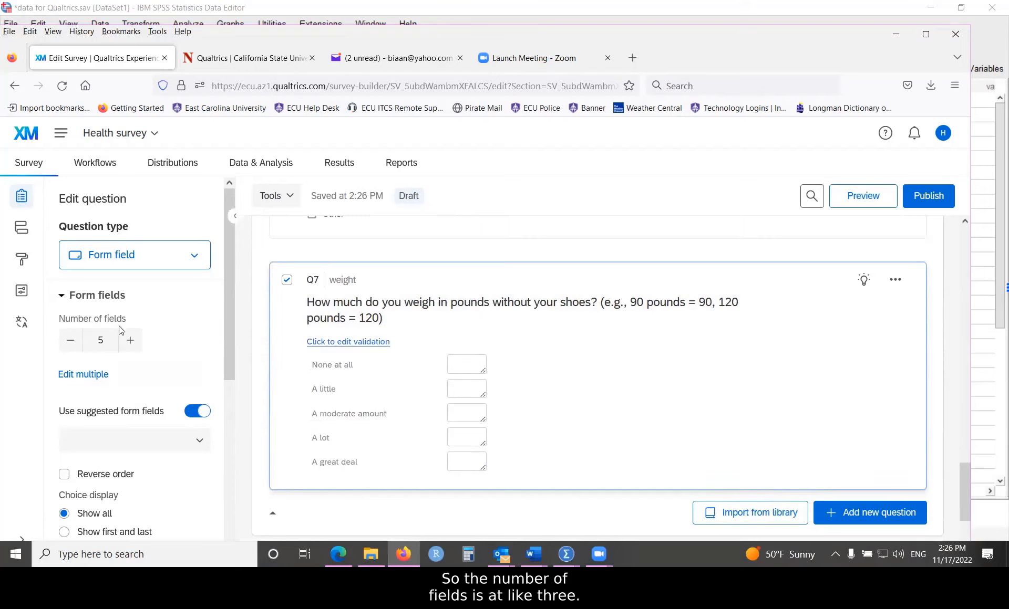
Step: Reduce Q7 to three fields labelled First digit, Second digit and Third digit
left_click(71, 342)
left_click(71, 342)
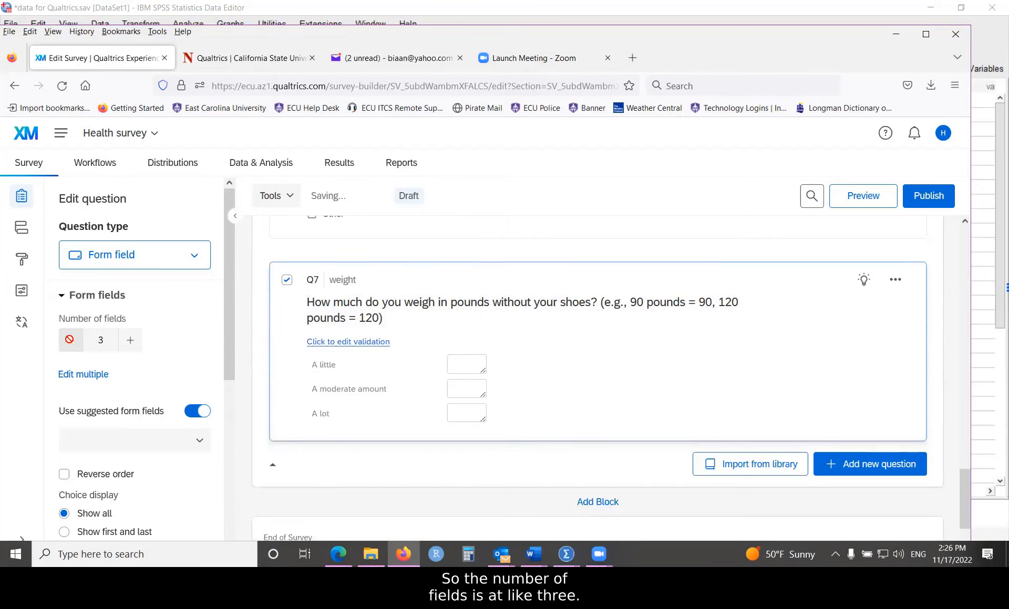
left_click(347, 365)
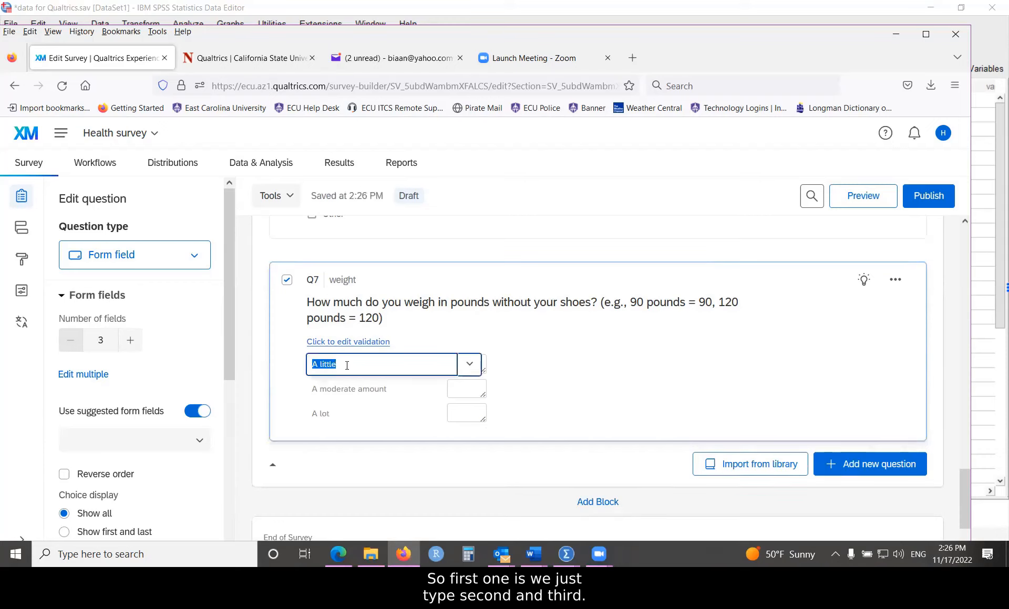
type("First ")
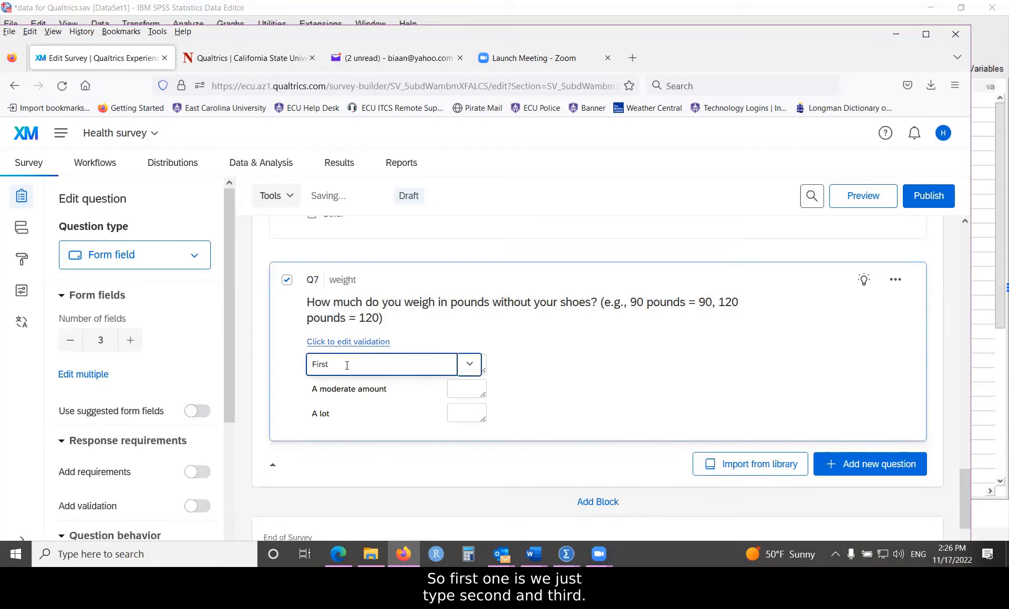
type("digit")
left_click(359, 390)
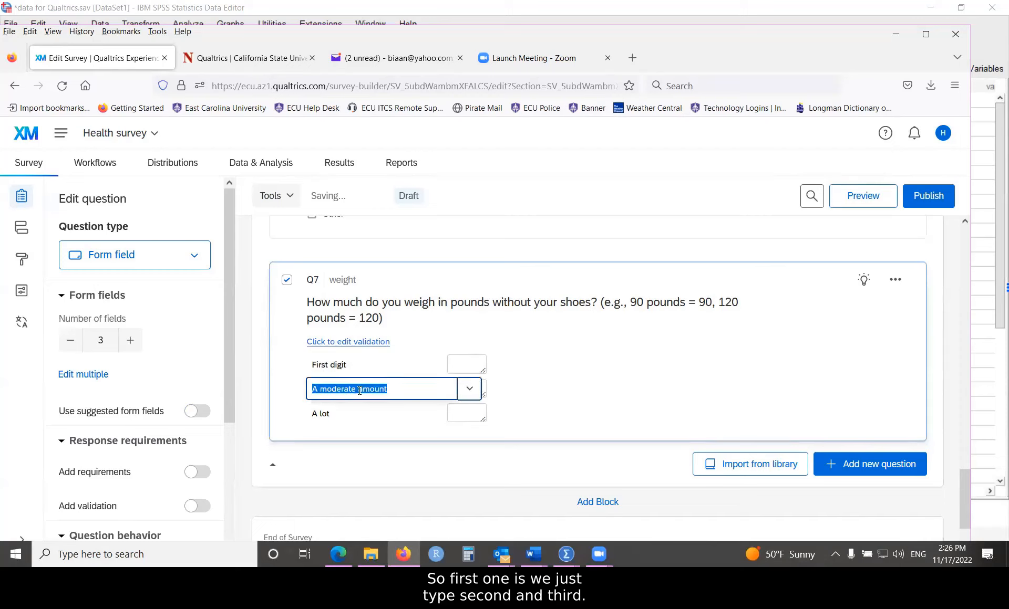
type("Secon")
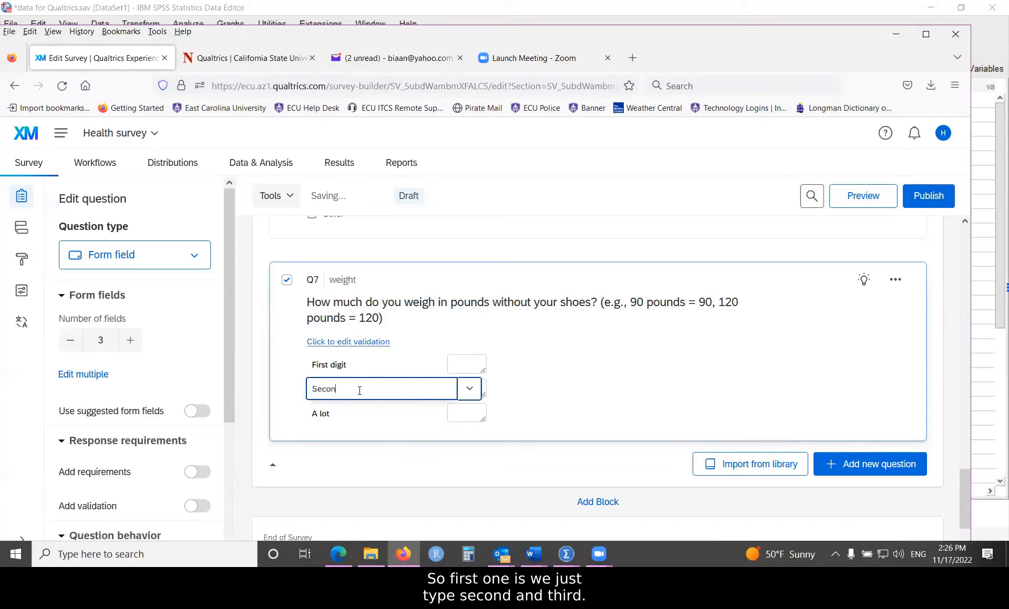
type("d dif")
type("git")
left_click(372, 416)
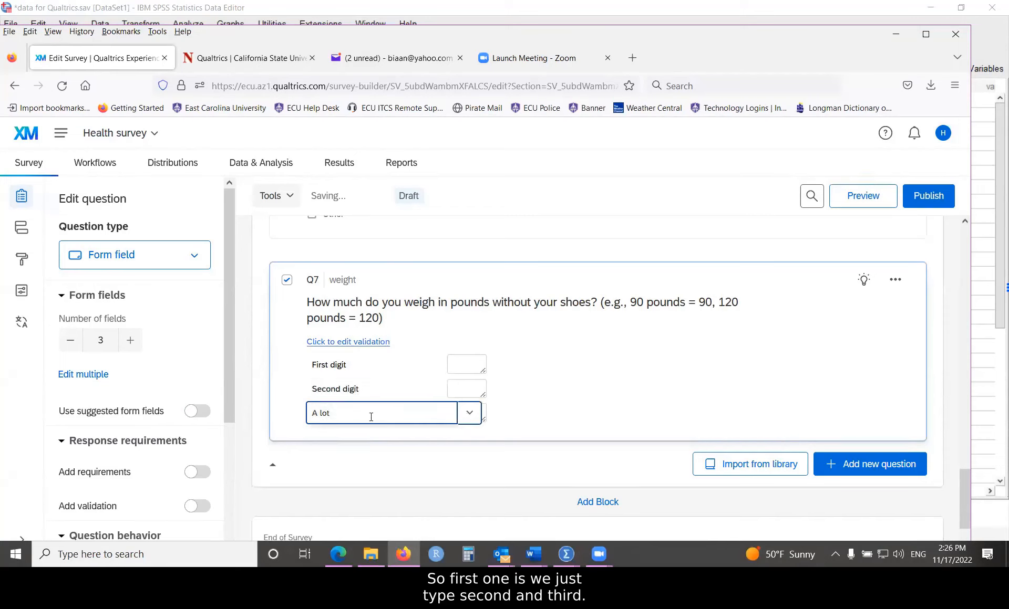
type("Third digit")
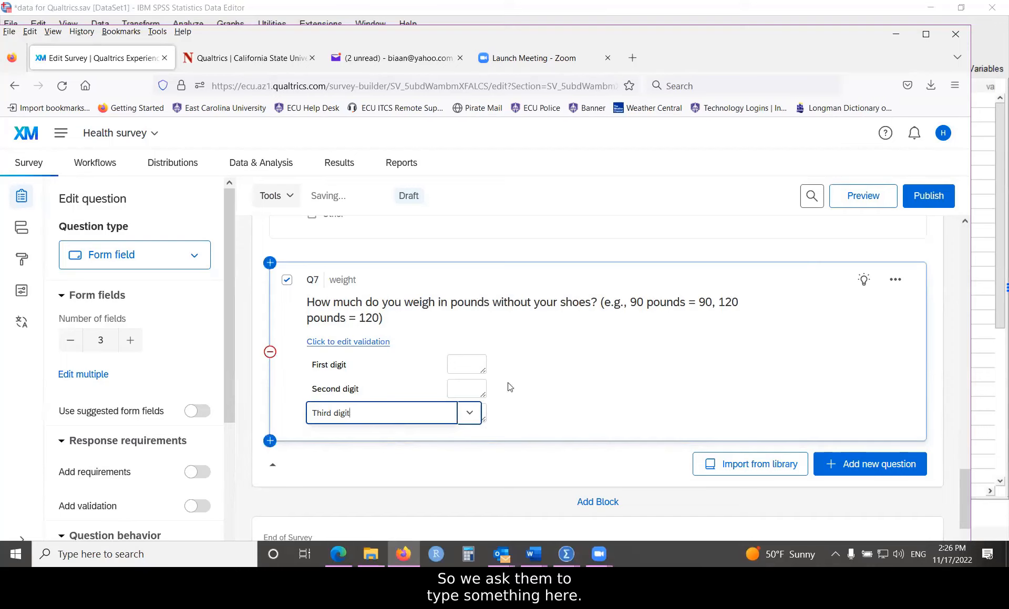
left_click(578, 358)
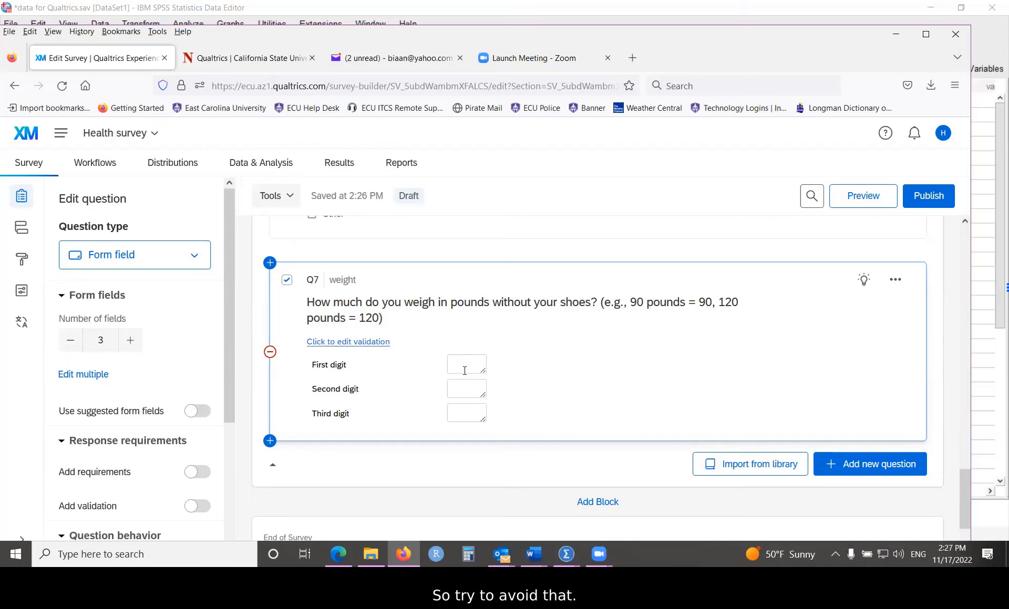
Step: Set Numerical Value validation on Q7's First, Second and Third digit fields
left_click(338, 343)
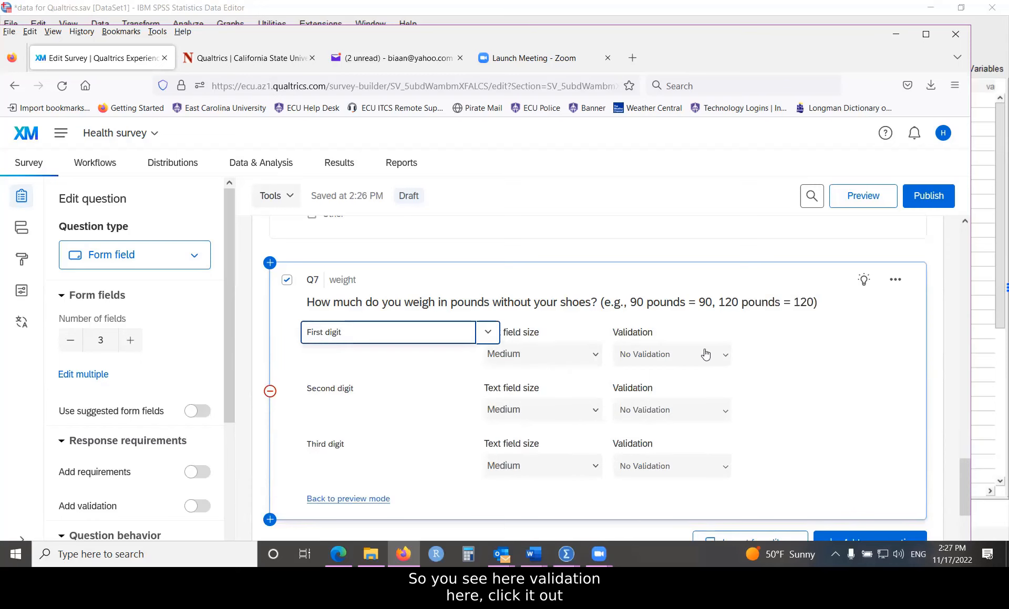
left_click(725, 357)
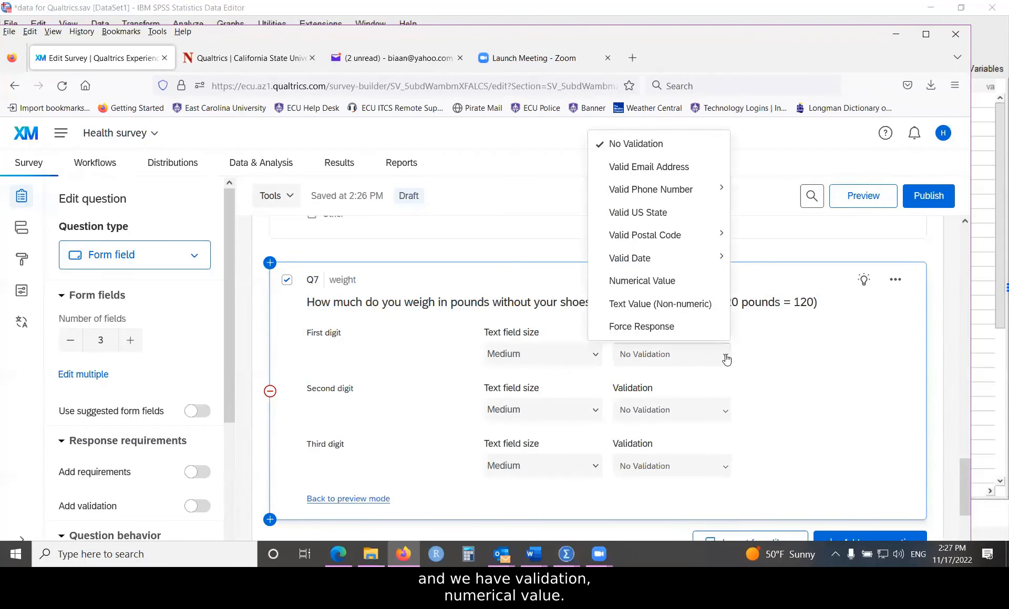
left_click(628, 285)
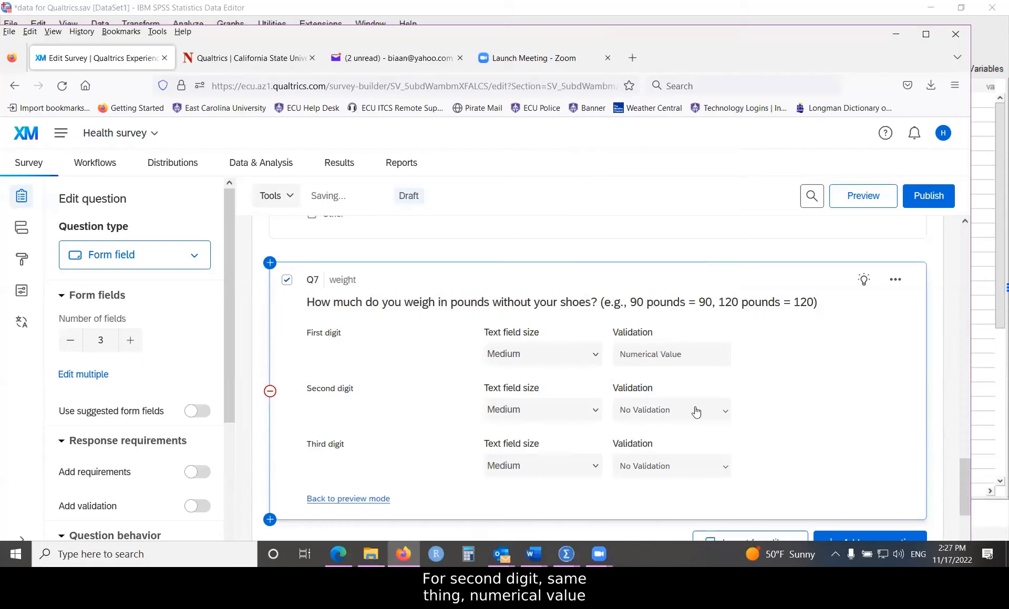
left_click(727, 414)
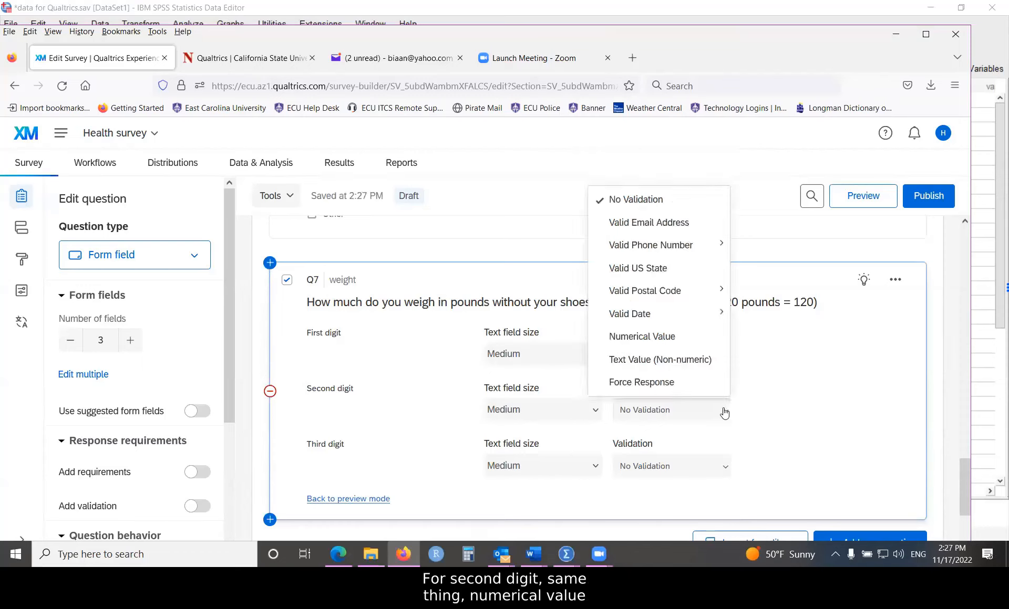
left_click(631, 338)
left_click(724, 467)
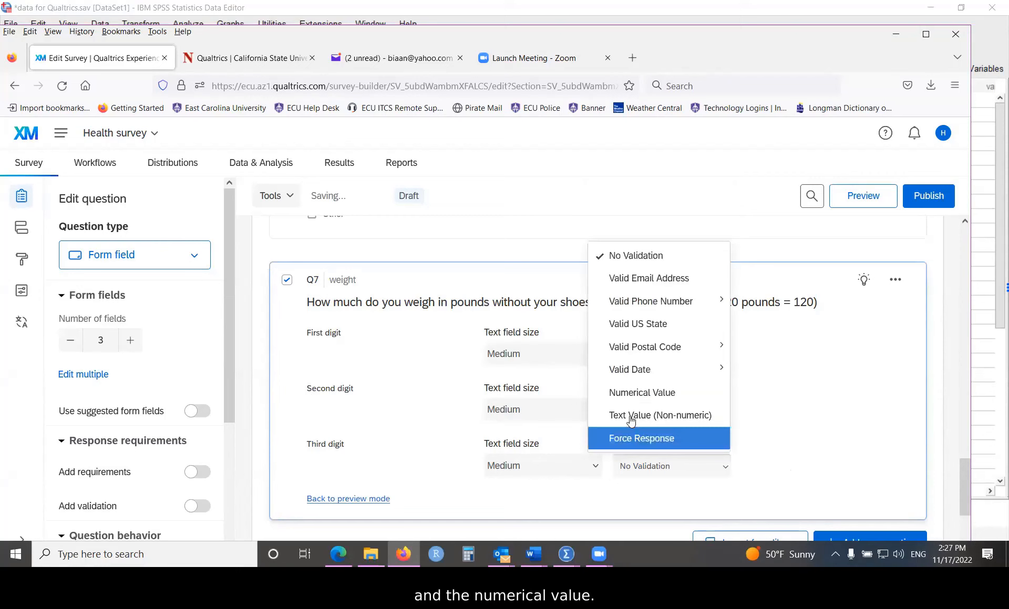
left_click(642, 392)
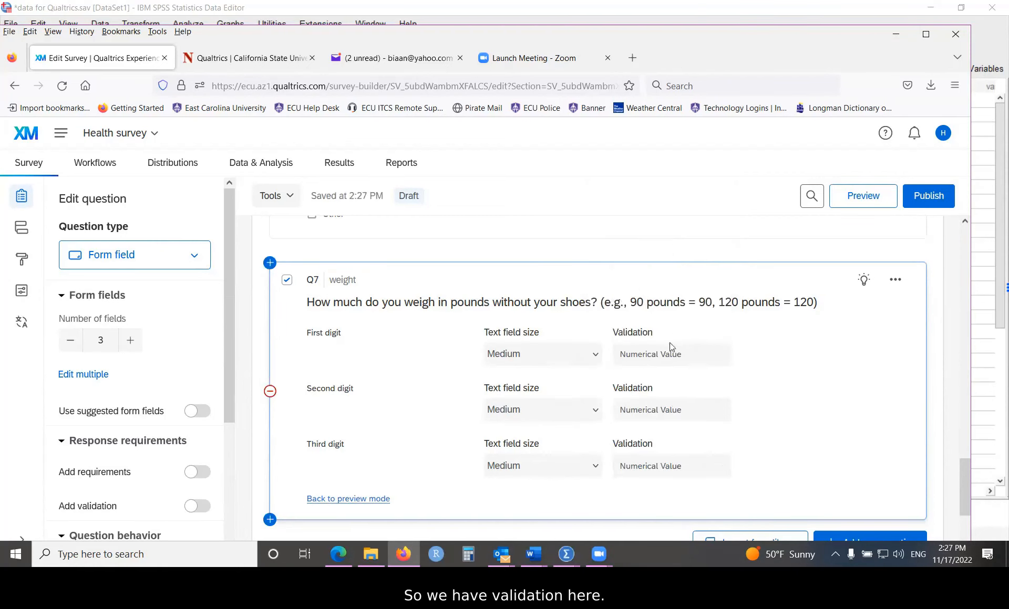
left_click(329, 501)
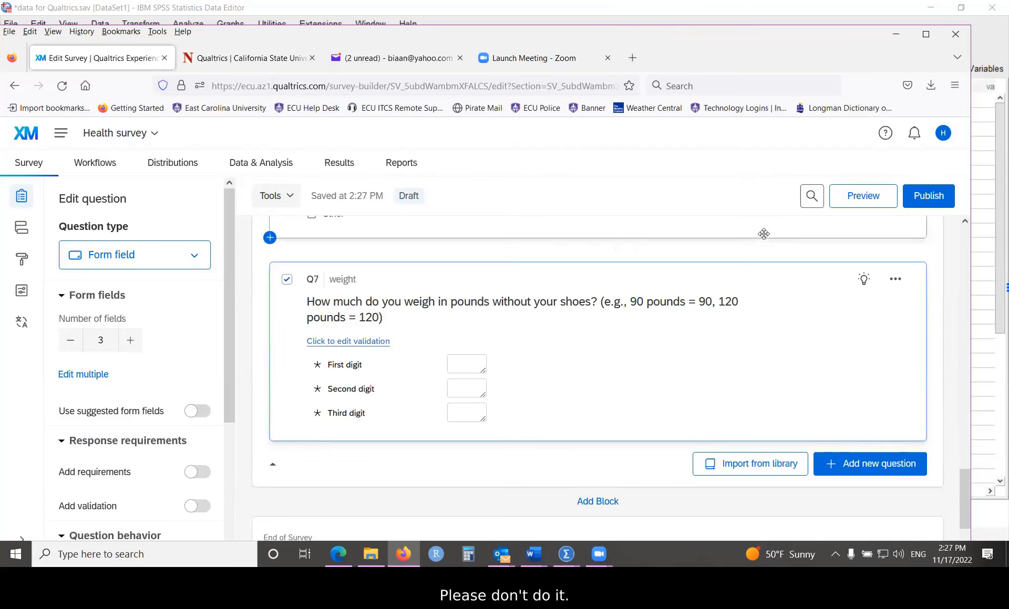
mouse_move(729, 255)
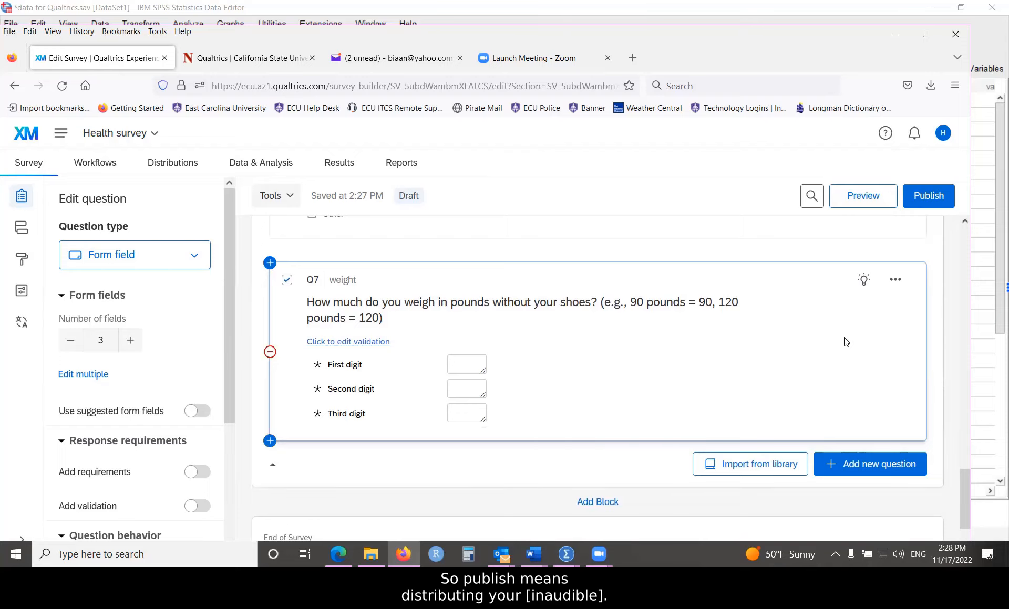
Step: Launch the Health survey preview from the Preview button in the survey builder
left_click(858, 198)
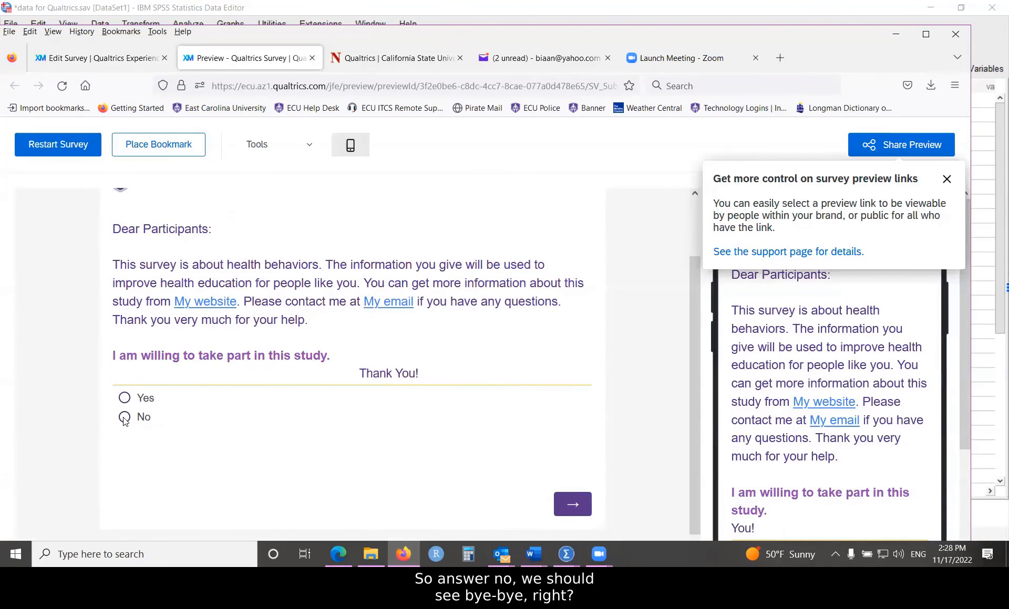
Step: Answer No to end the survey, restart, confirm Next is blocked unanswered, then choose Yes
left_click(143, 417)
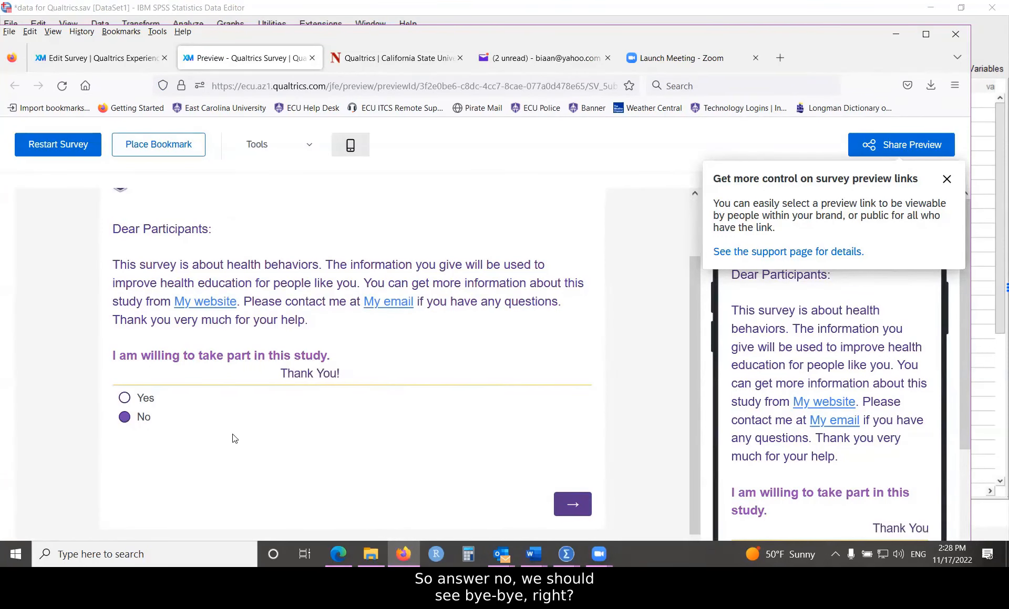
scroll(268, 425, "down", 1)
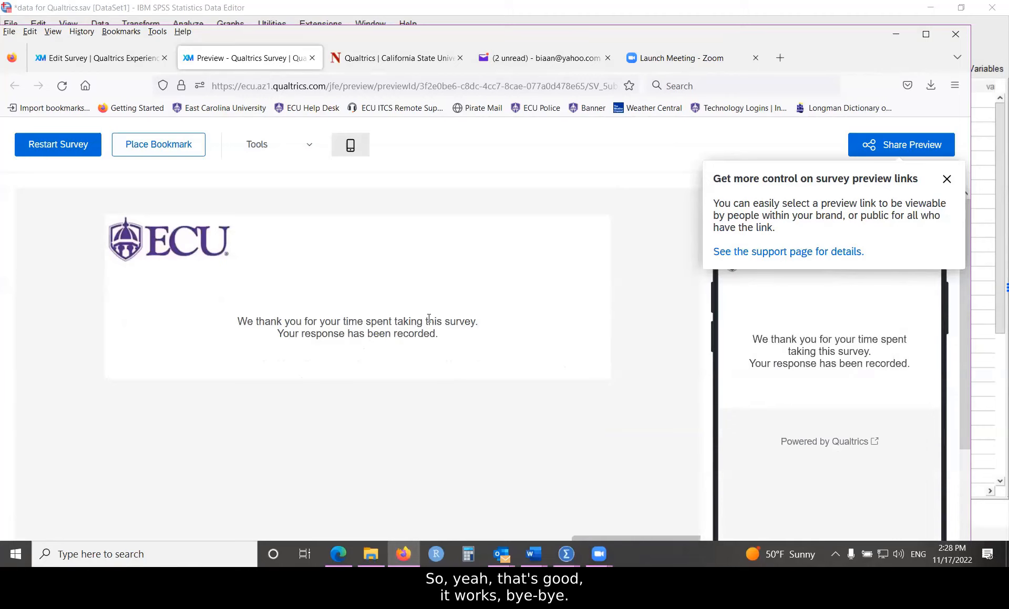
left_click(58, 148)
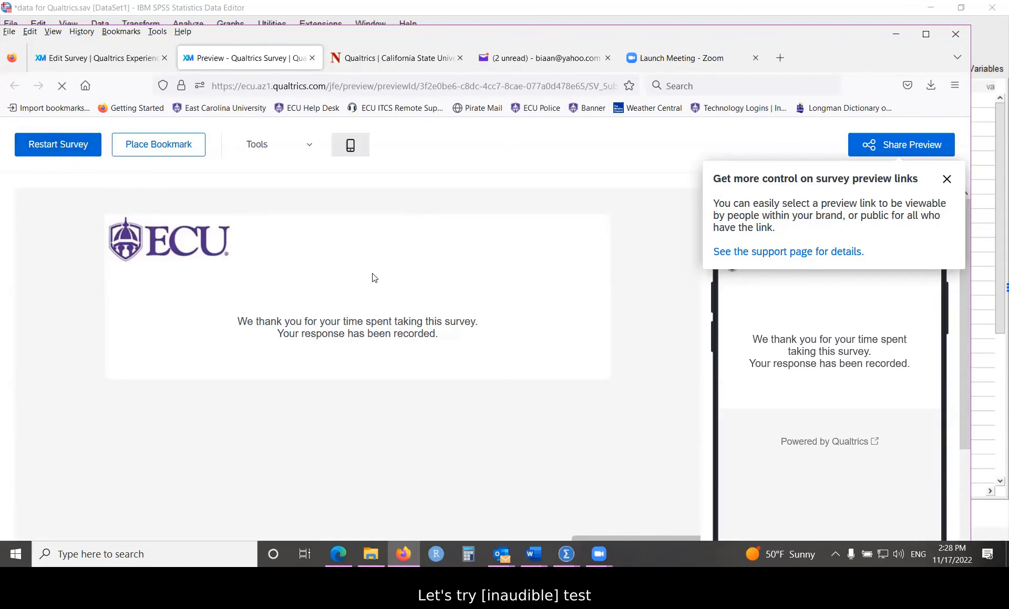
scroll(236, 389, "down", 2)
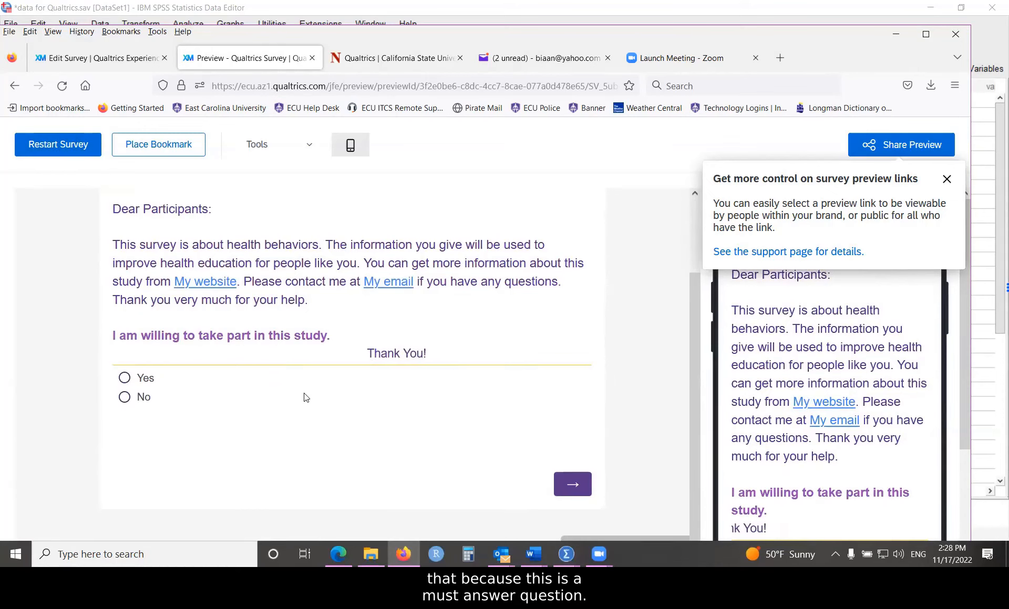
left_click(572, 483)
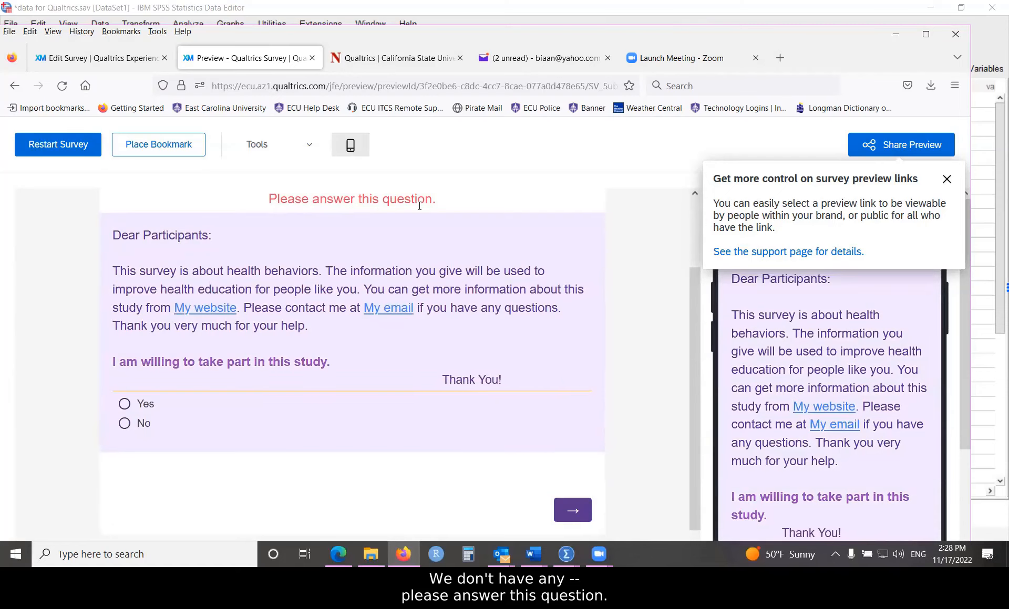
scroll(317, 264, "down", 1)
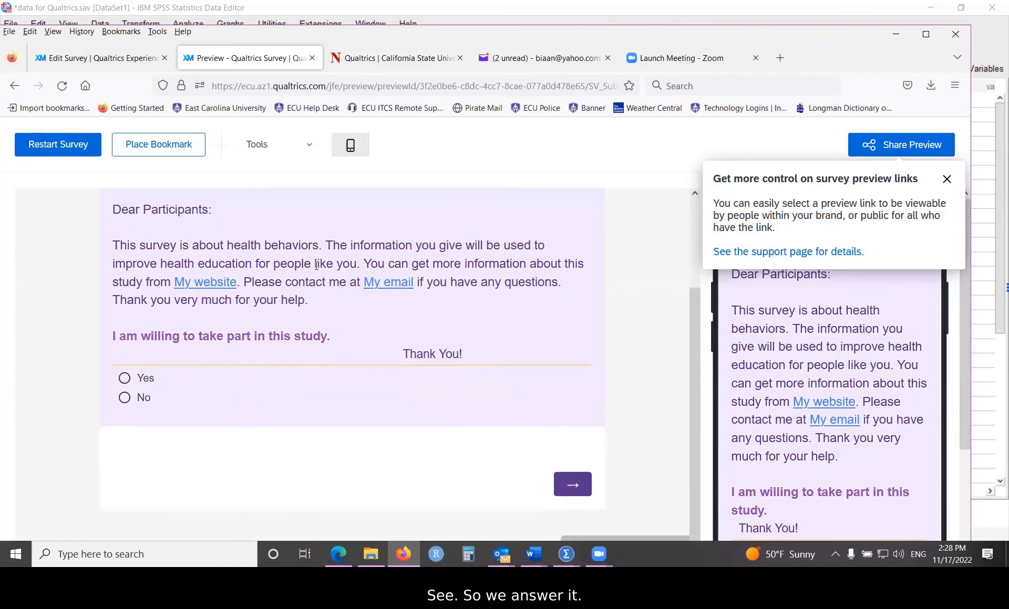
left_click(125, 378)
Step: Advance to the demographics page and enter a test ECU email ID after the required-field check
left_click(576, 487)
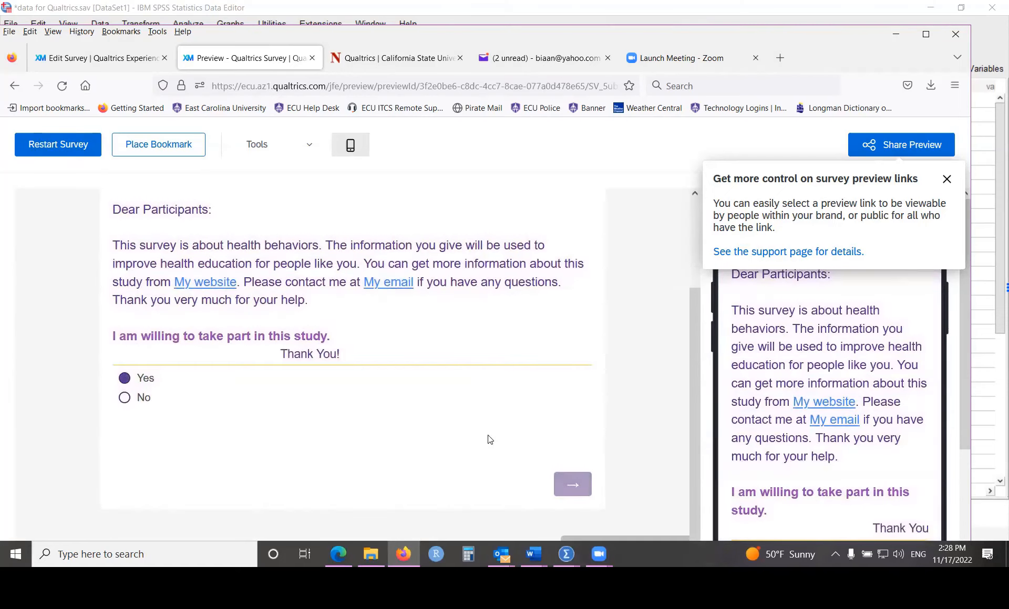
scroll(490, 438, "down", 5)
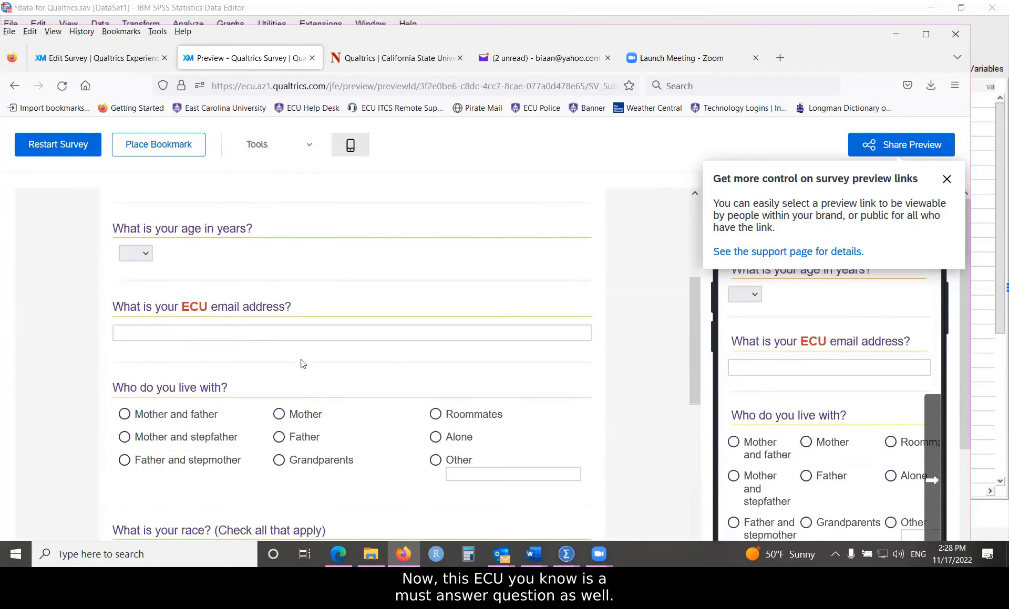
left_click(246, 328)
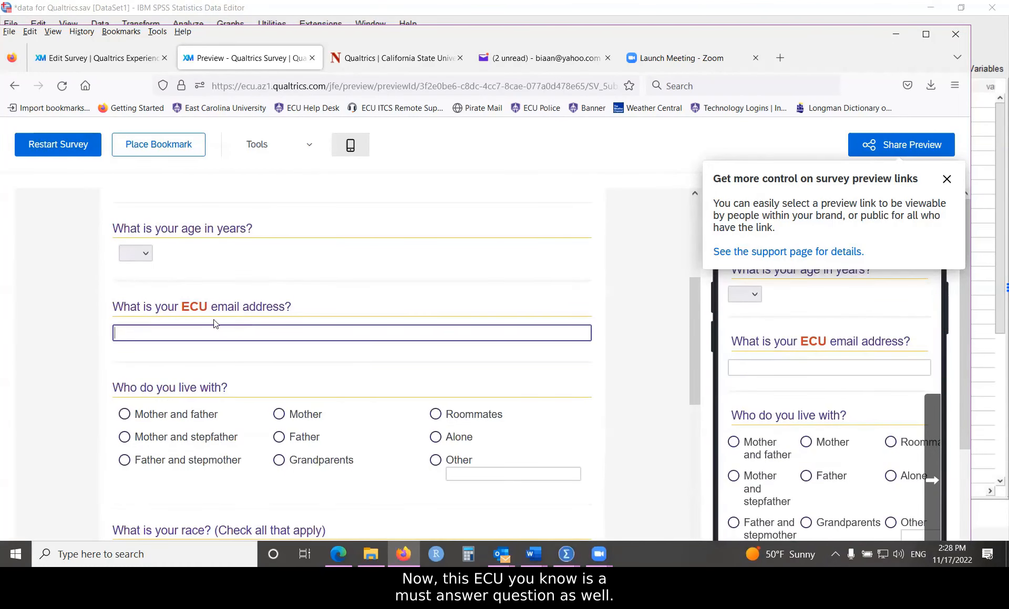
scroll(417, 428, "down", 8)
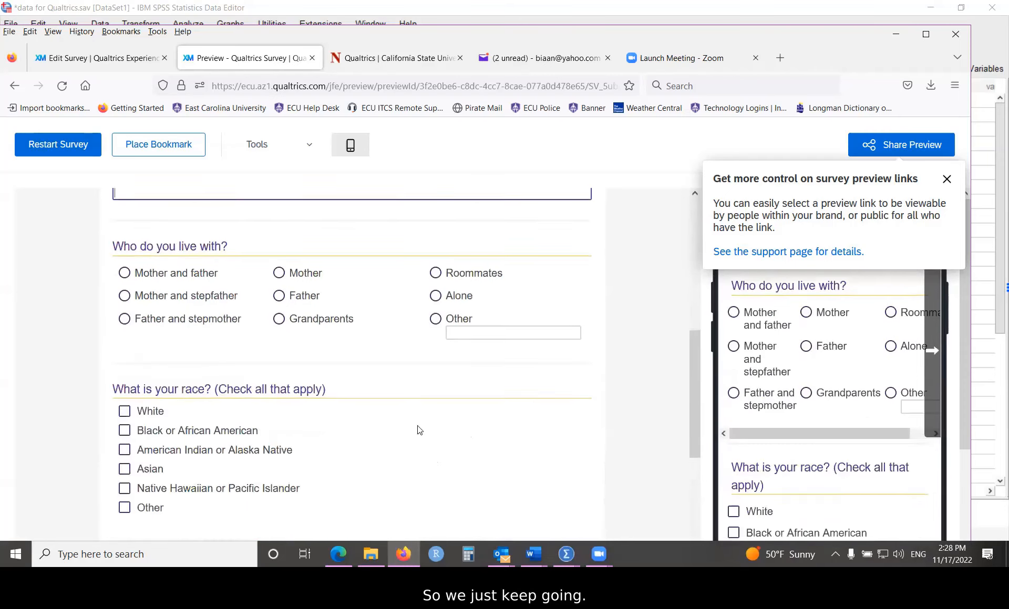
left_click(572, 527)
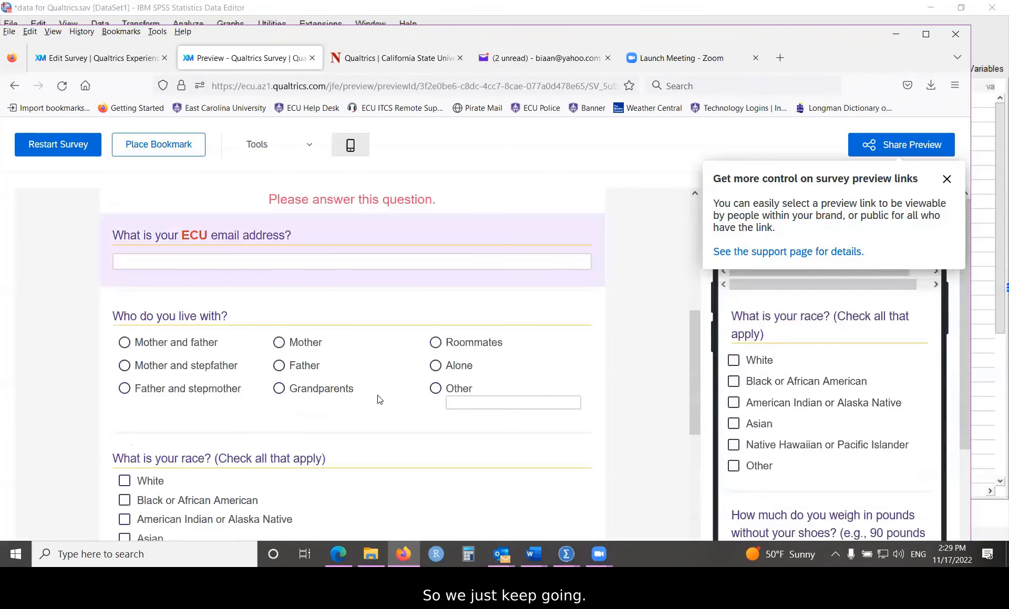
scroll(378, 401, "up", 3)
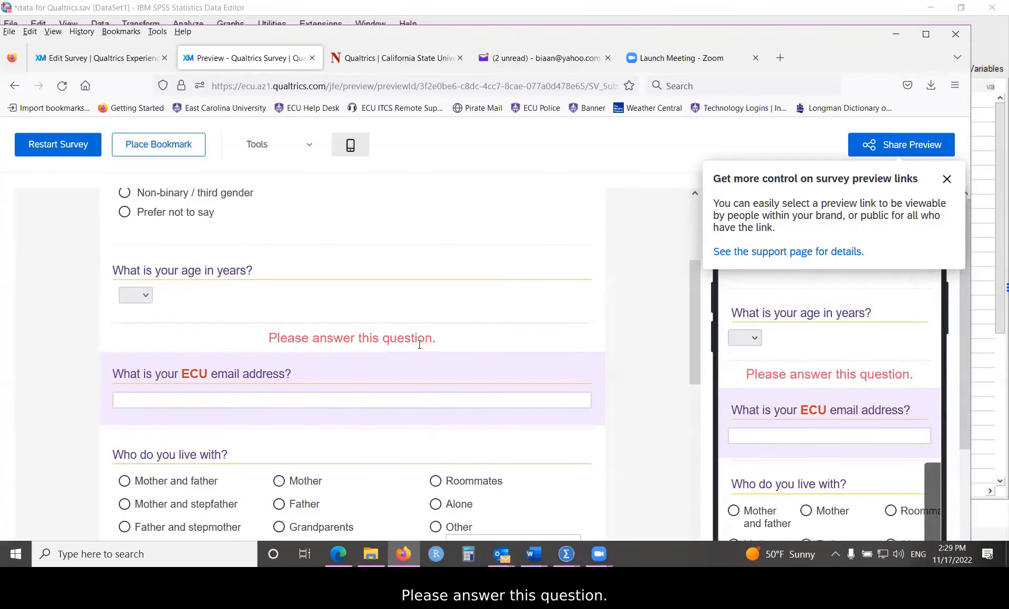
scroll(367, 346, "down", 1)
left_click(254, 331)
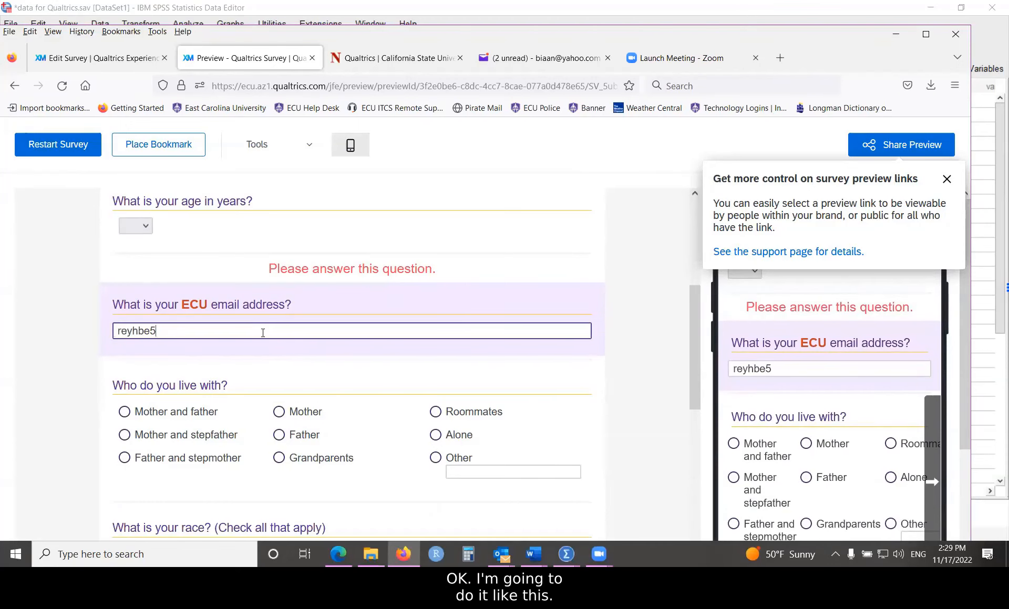
scroll(321, 372, "down", 7)
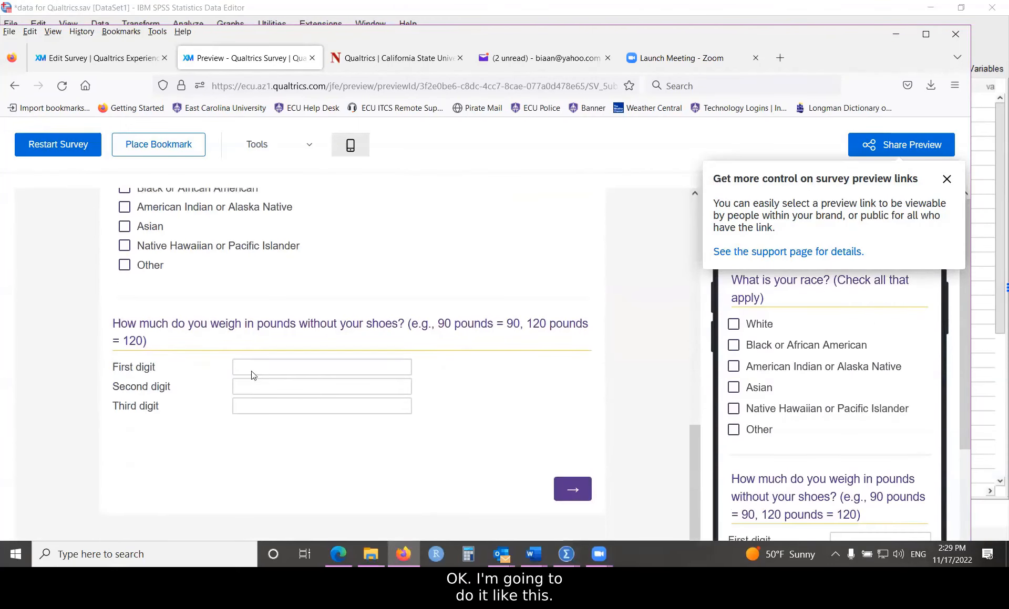
Step: Enter 9p, 0 and 1 in the weight digit fields and submit the page
left_click(265, 365)
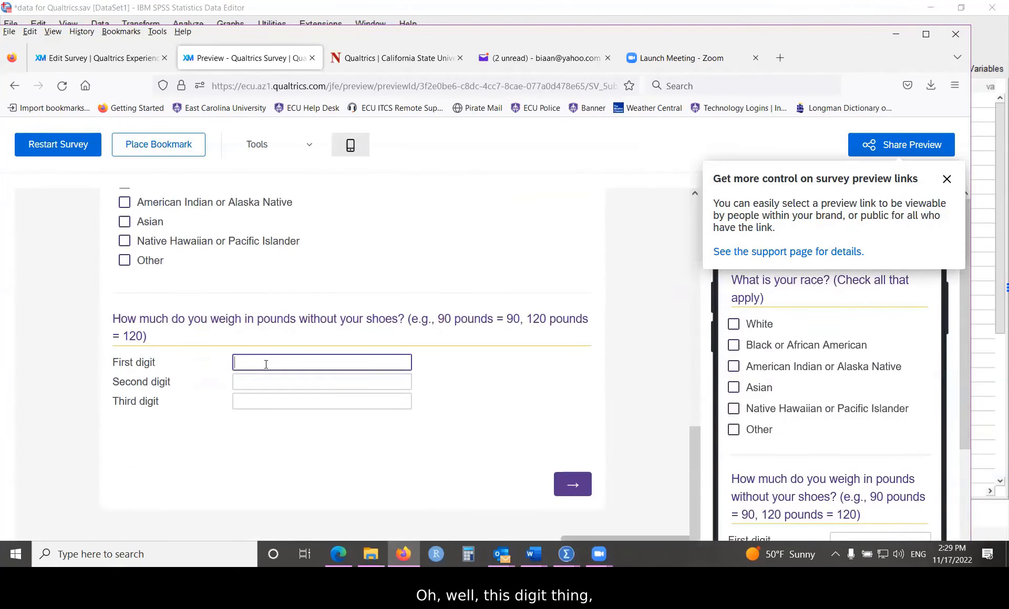
type("9o")
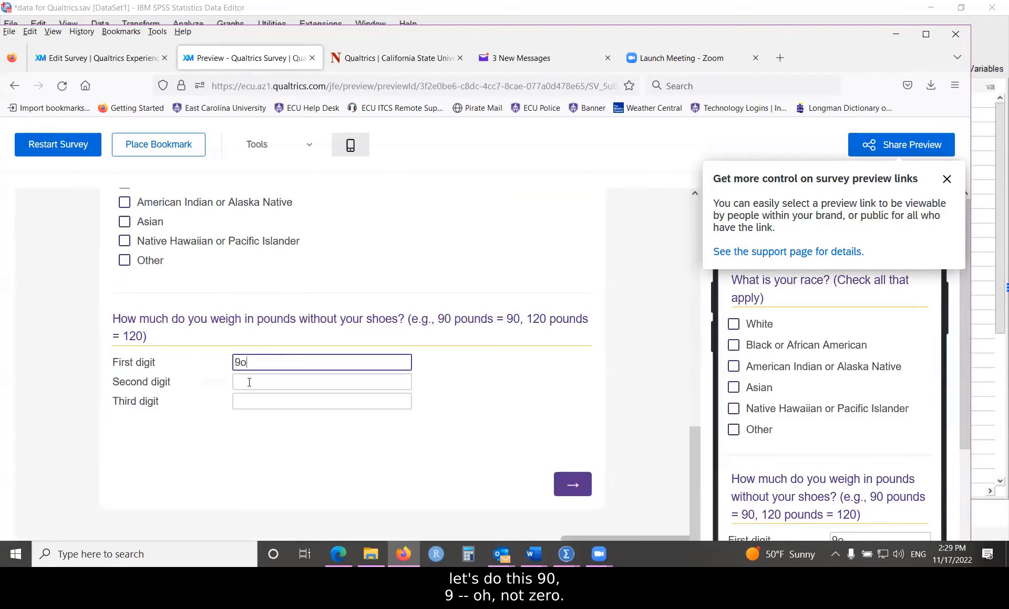
left_click(249, 382)
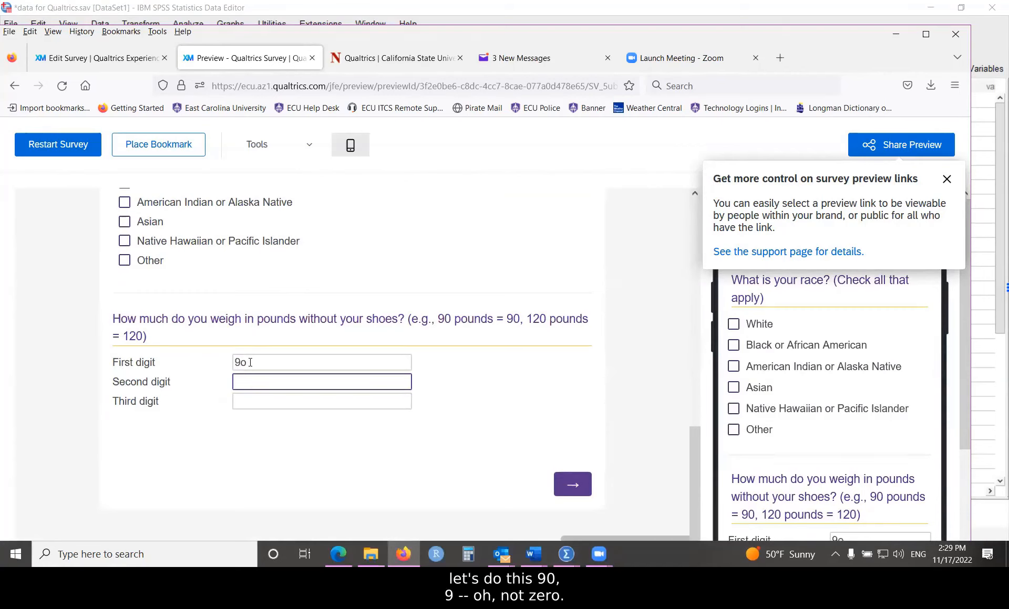
left_click(251, 364)
key("BackSpace")
type("p")
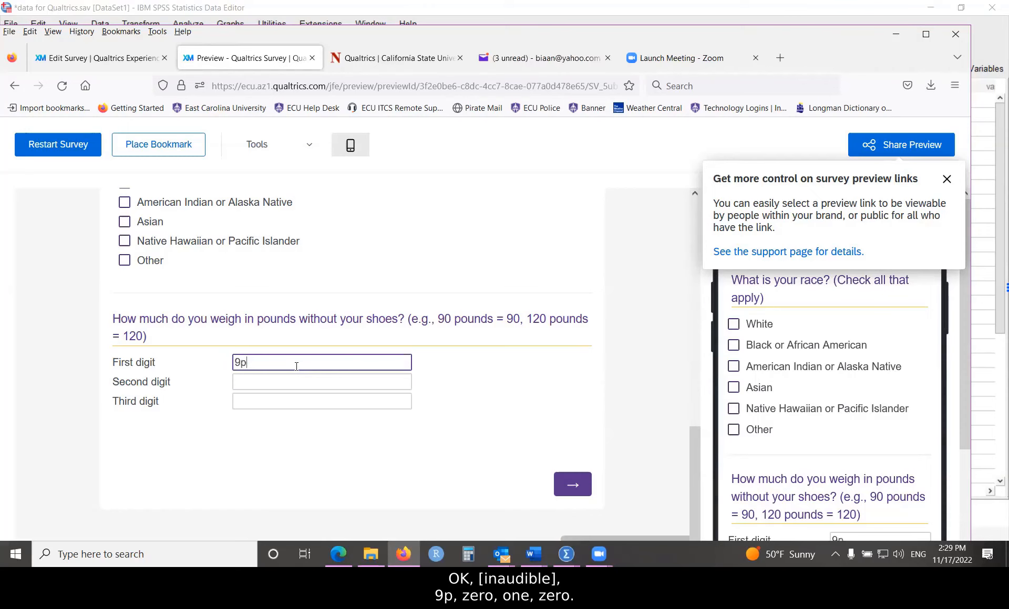
left_click(275, 384)
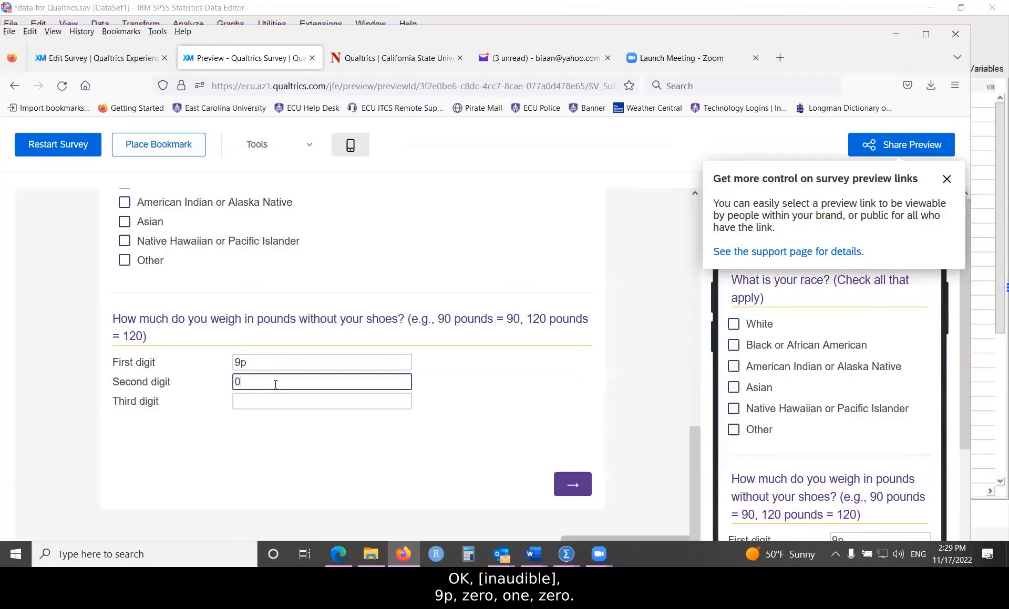
left_click(274, 400)
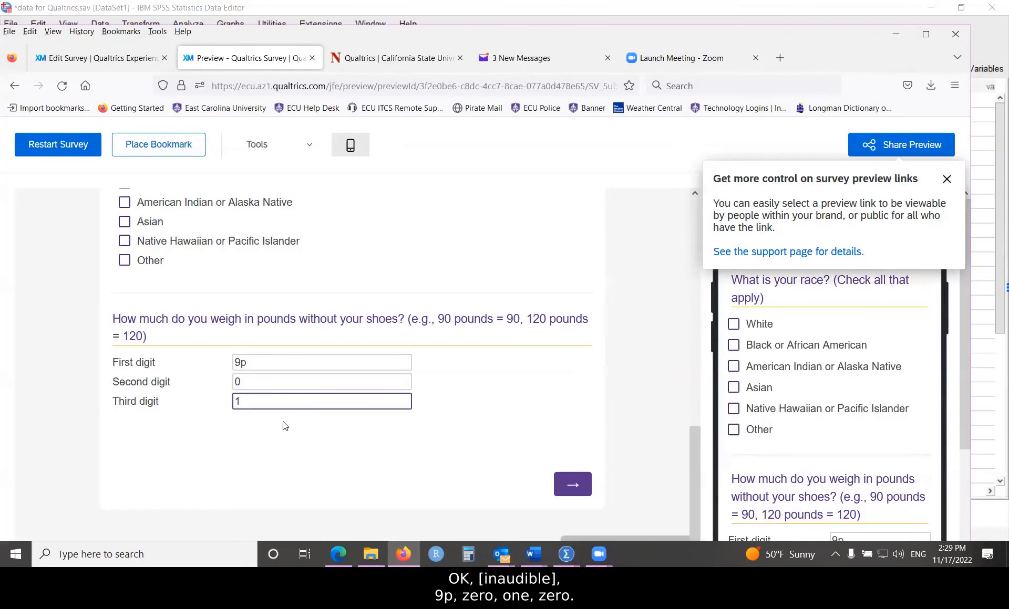
left_click(572, 483)
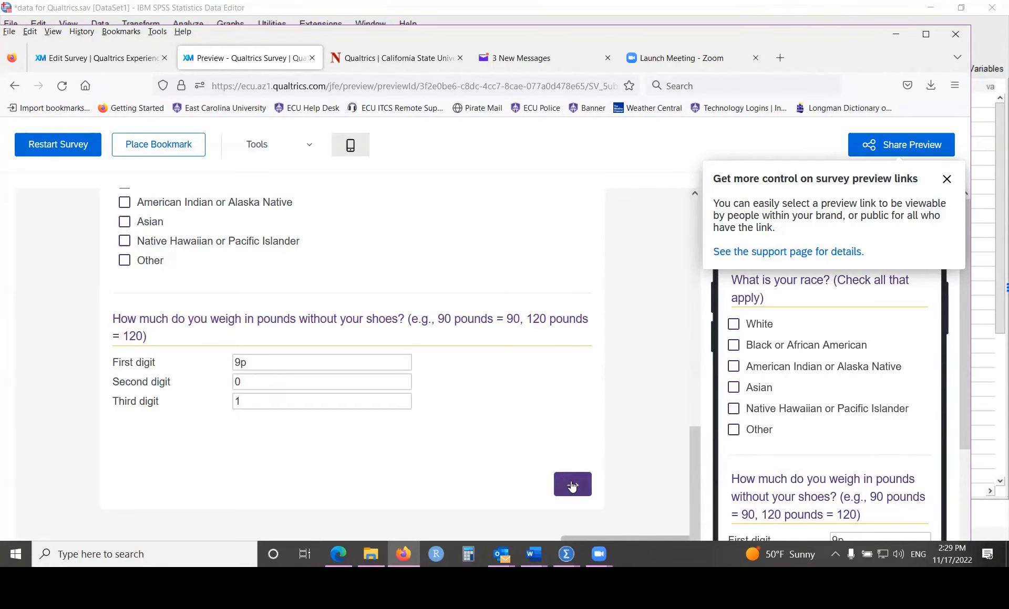
Step: Review the 'Please enter a valid number' warning on the weight question, then close the preview
scroll(486, 465, "down", 5)
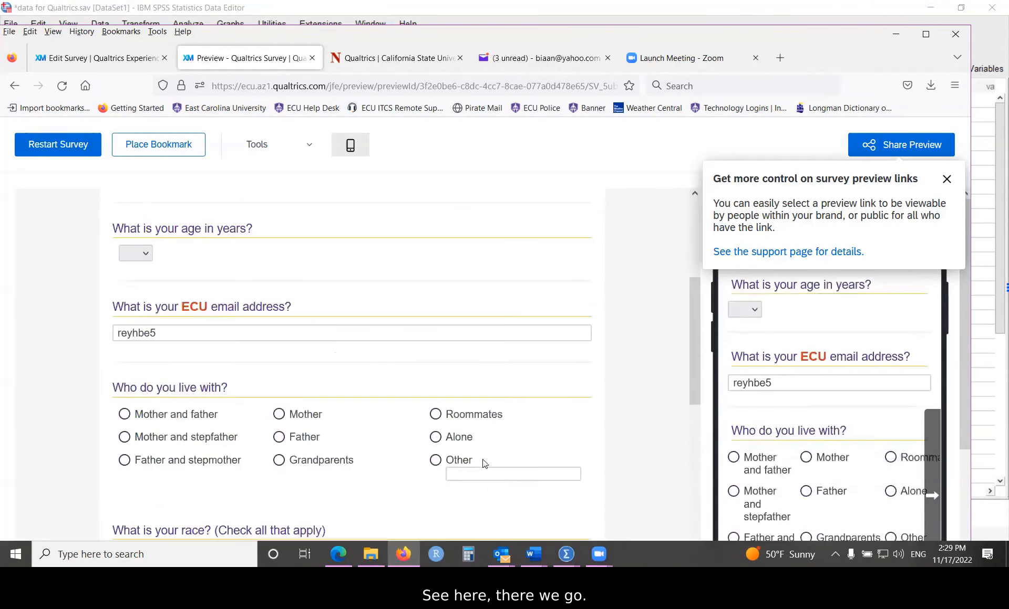
scroll(484, 464, "down", 5)
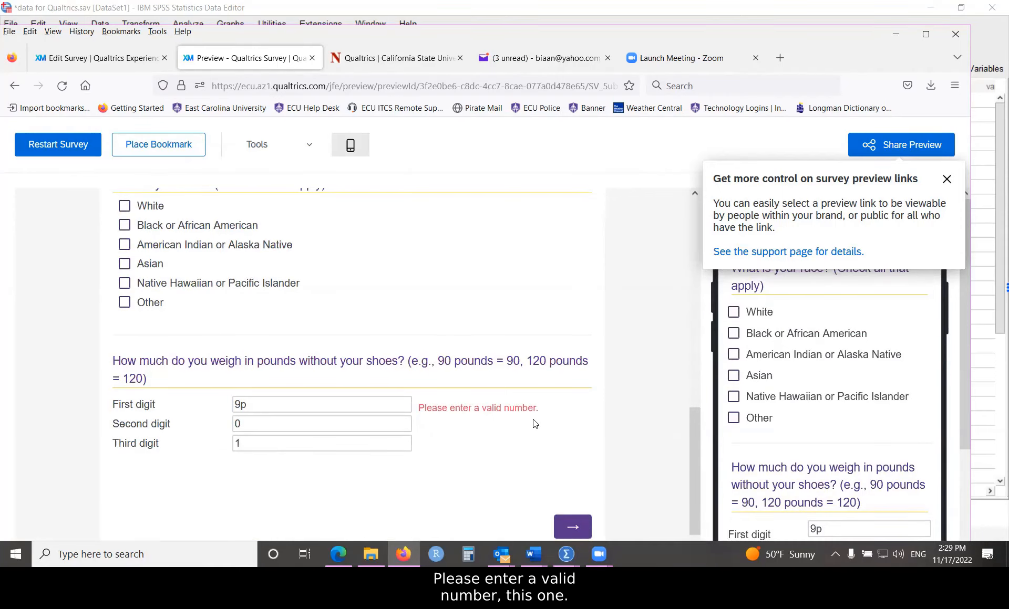
scroll(528, 413, "up", 8)
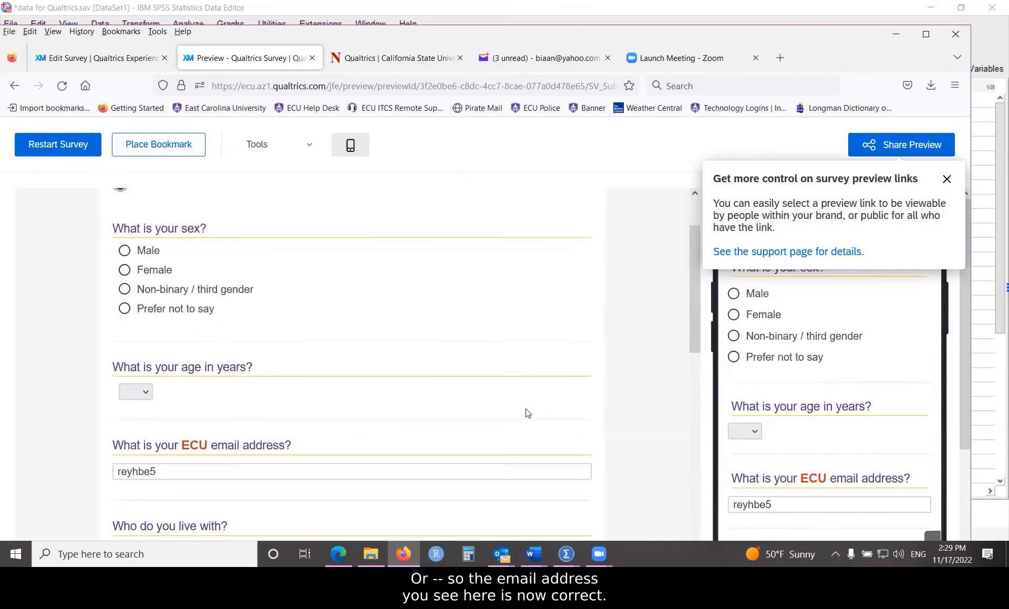
scroll(526, 413, "up", 2)
scroll(518, 412, "down", 4)
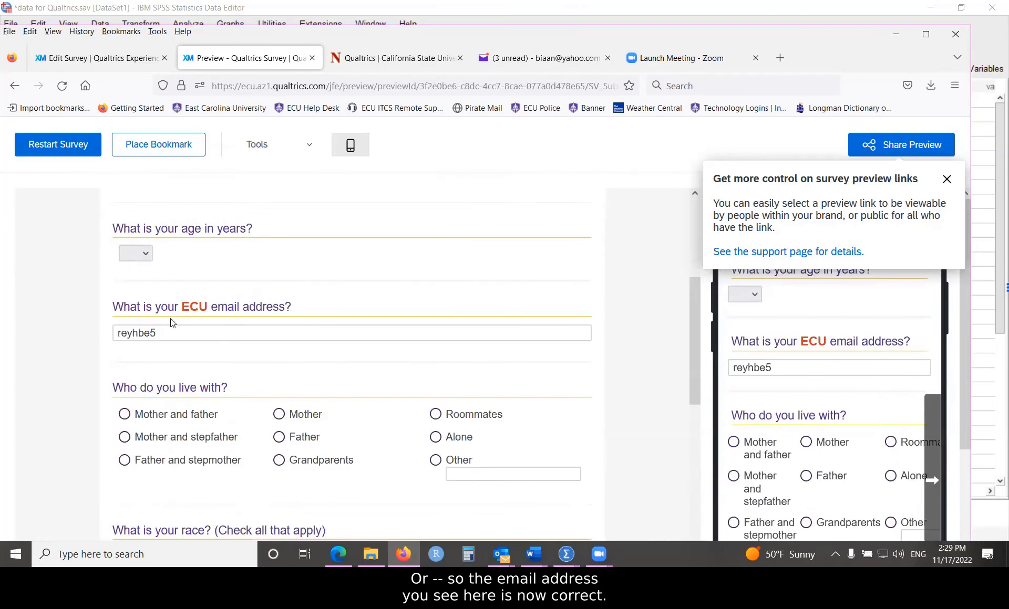
double_click(160, 332)
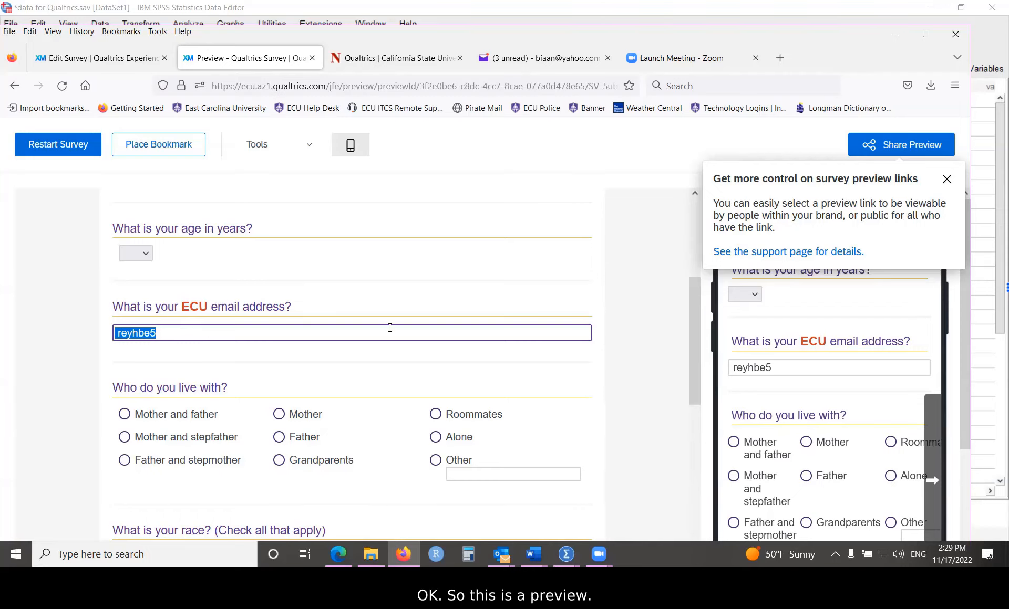
scroll(387, 328, "up", 4)
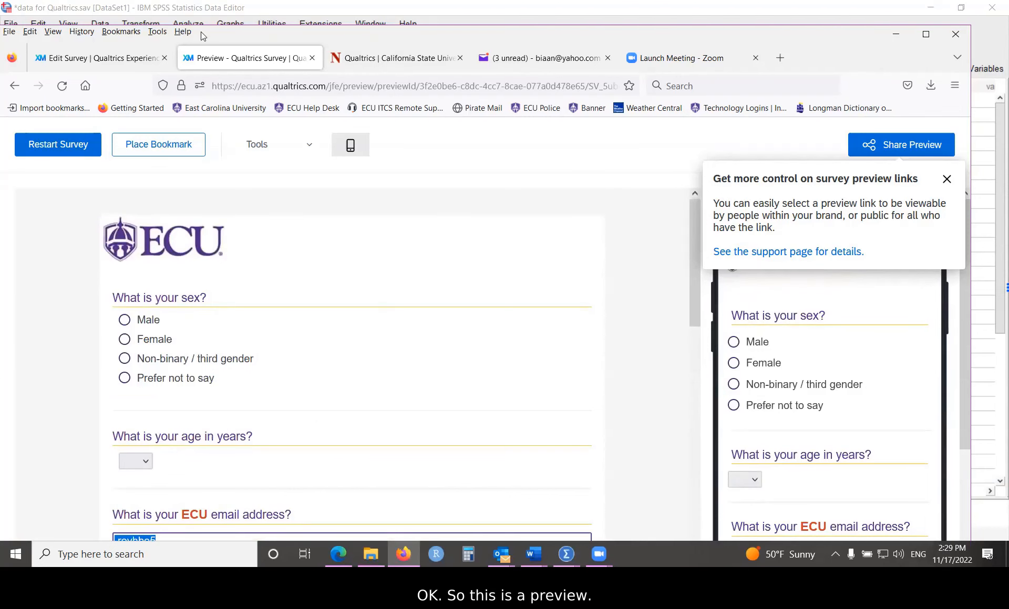
left_click_drag(201, 33, 195, 83)
Step: Close the survey preview and scroll down to the end of the questions
left_click(305, 108)
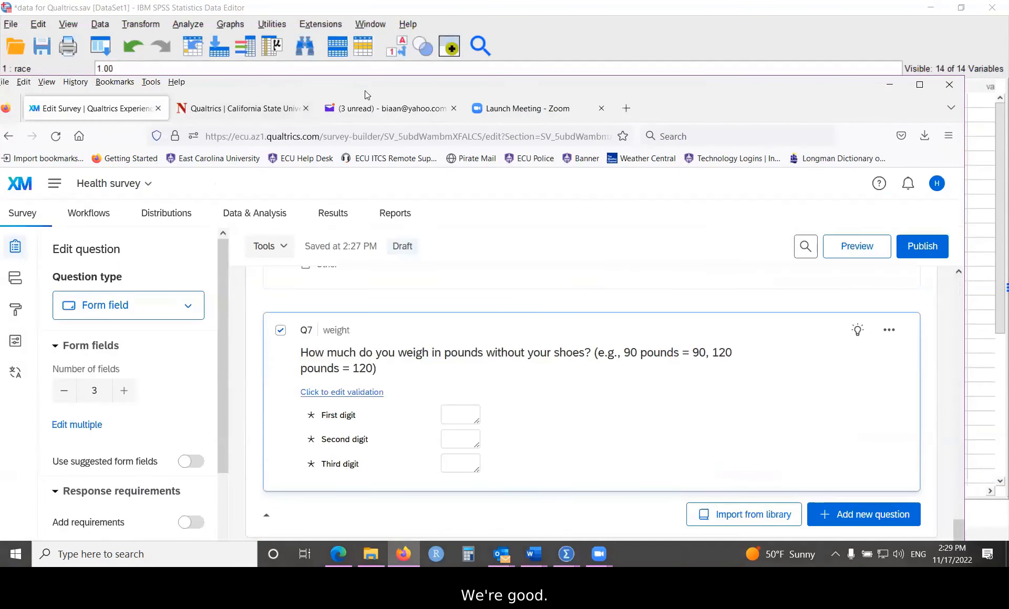
left_click_drag(368, 91, 383, 25)
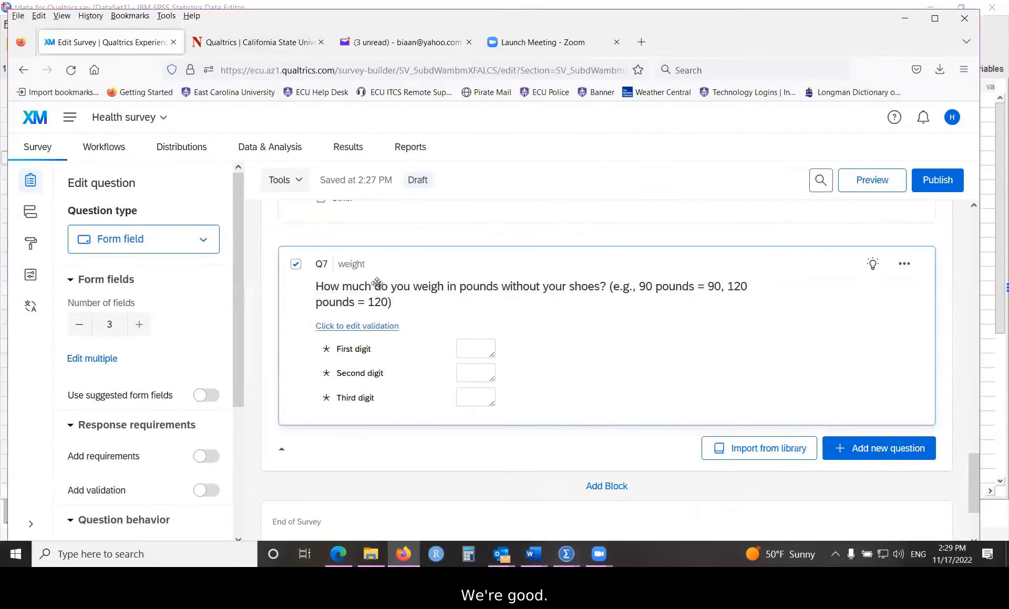
scroll(490, 321, "down", 3)
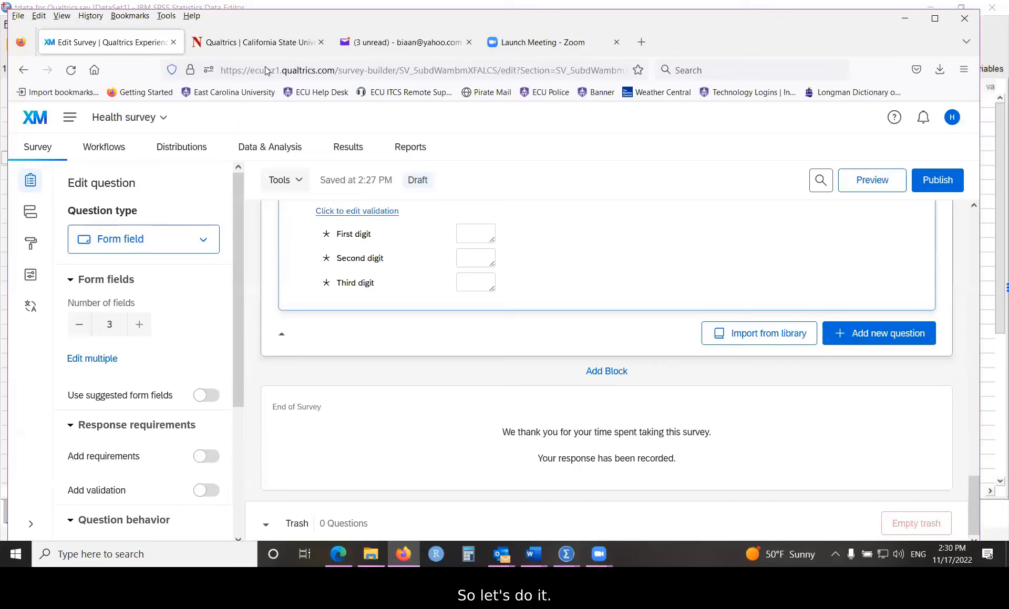
Step: Add a new block below the questions and name it 'Health behaviors'
left_click(594, 371)
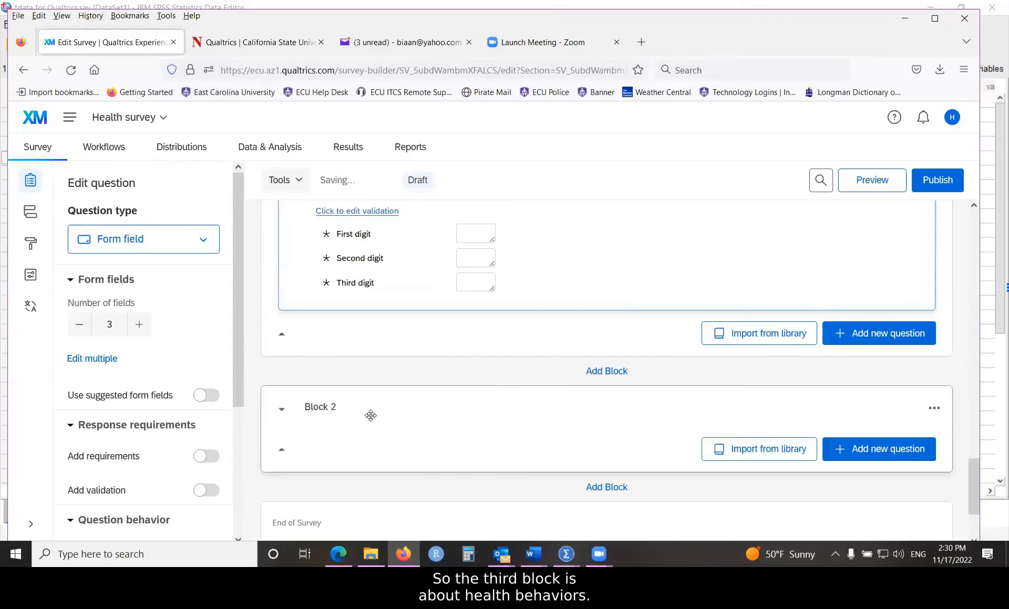
left_click(332, 410)
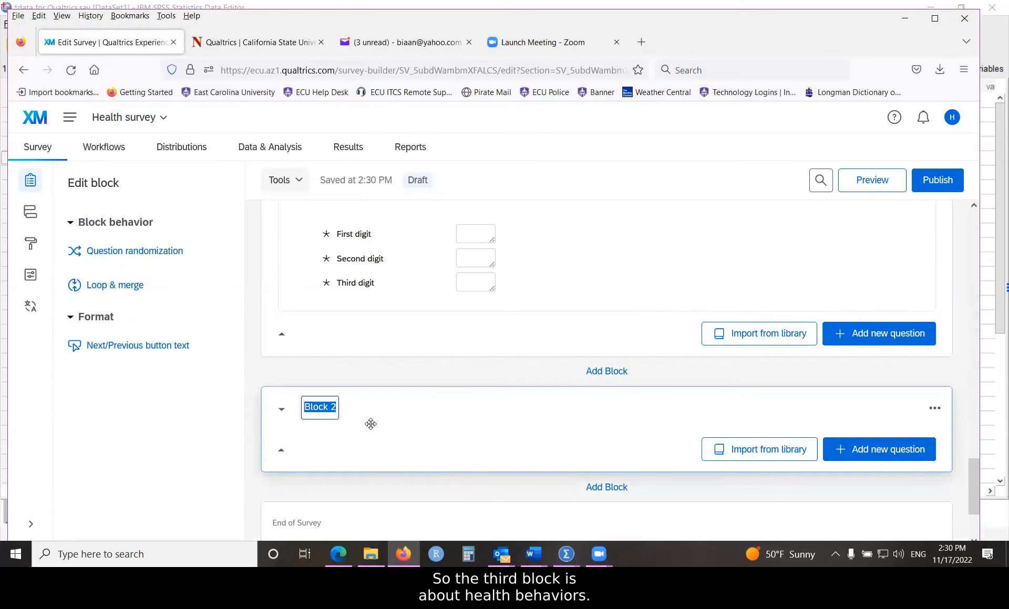
type("Health b")
type("rhav")
key("BackSpace")
key("BackSpace")
key("BackSpace")
key("BackSpace")
type("e")
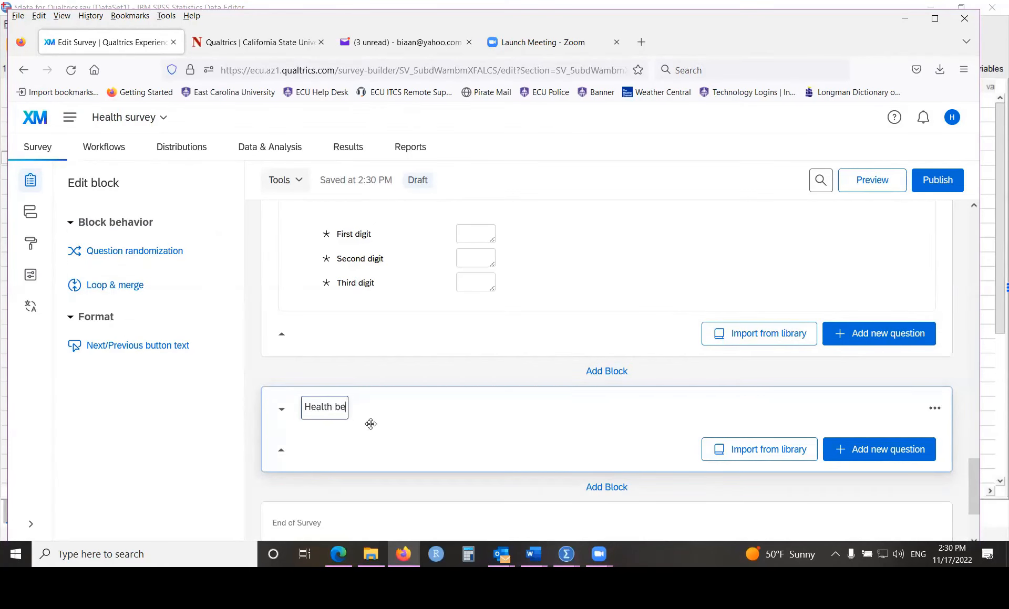
type("haviors")
Step: Commit the Health behaviors block title and select race question Q6
left_click(626, 261)
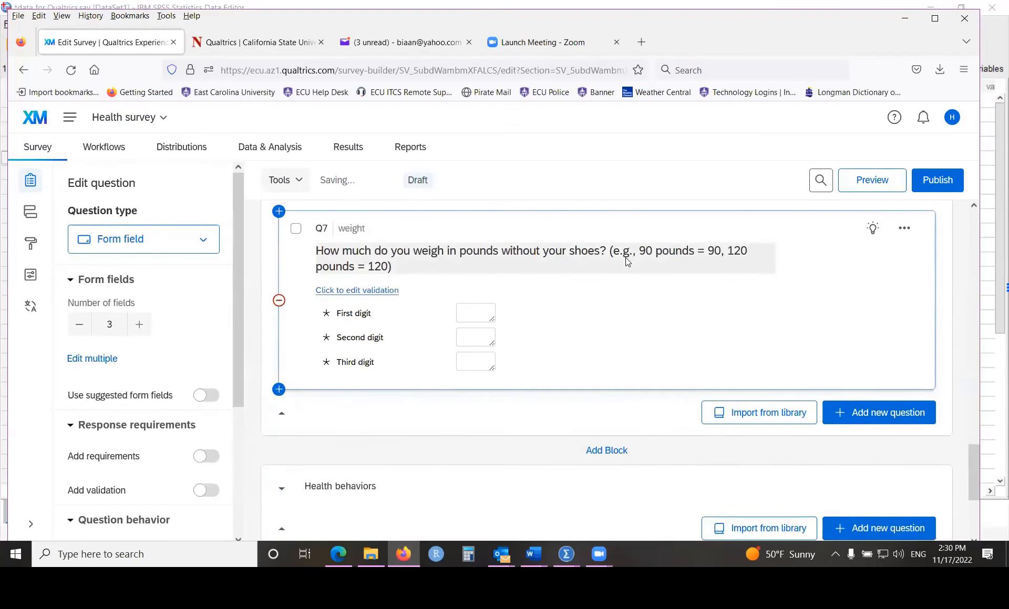
scroll(627, 261, "down", 4)
scroll(613, 310, "up", 7)
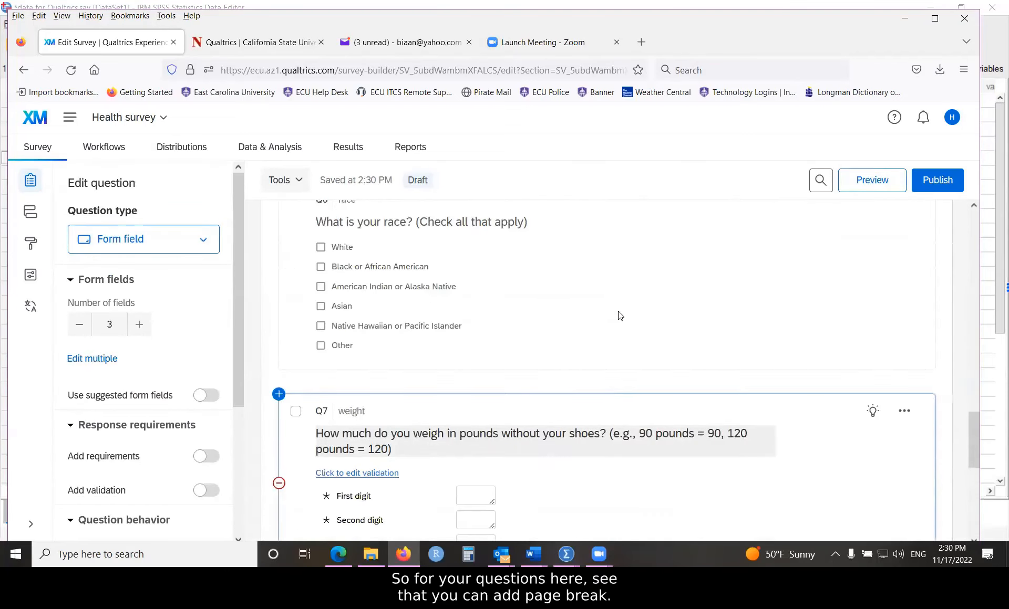
left_click(620, 316)
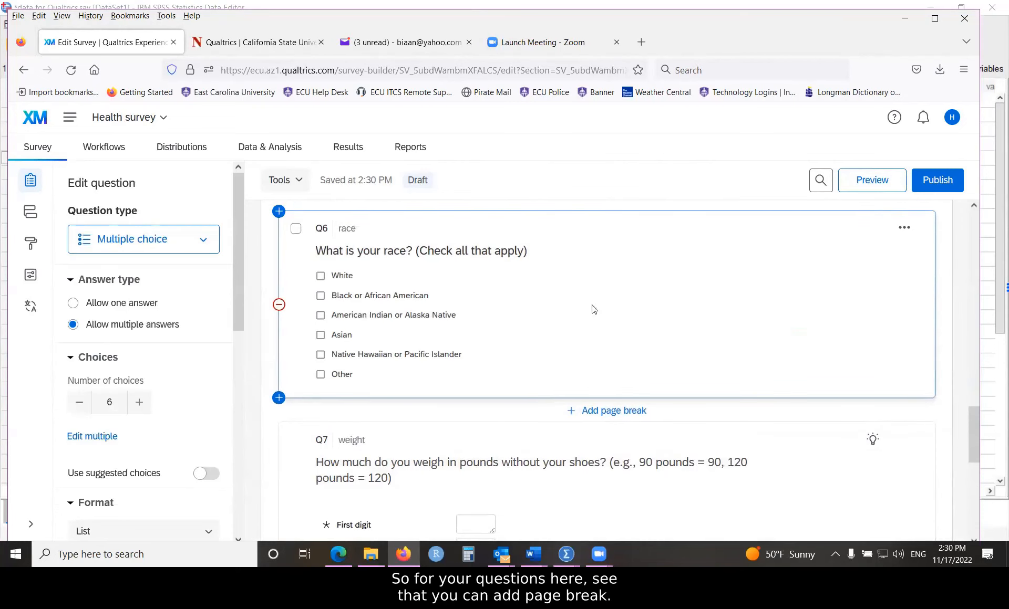
scroll(656, 341, "up", 2)
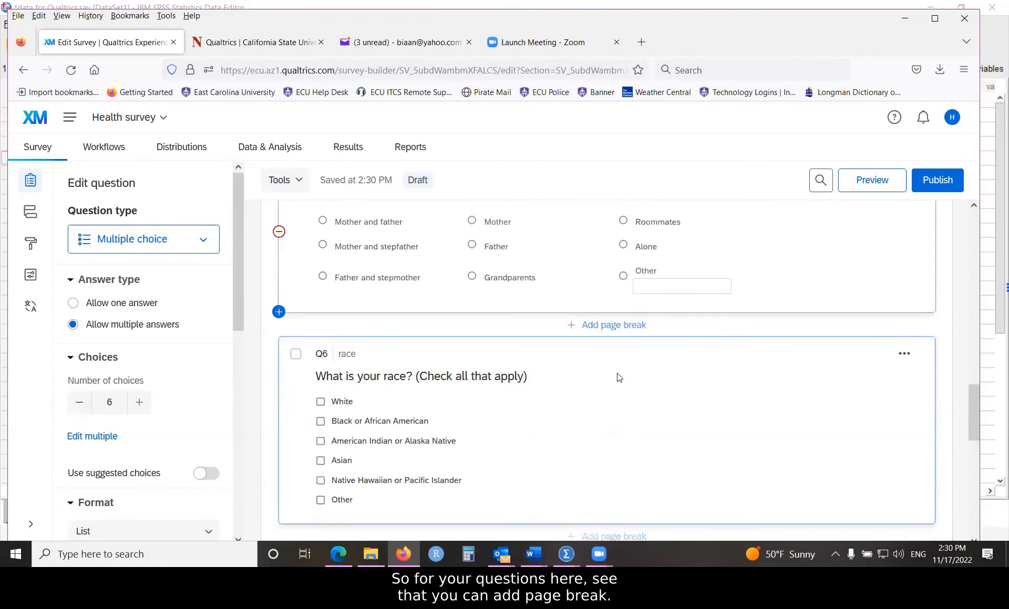
scroll(599, 405, "down", 2)
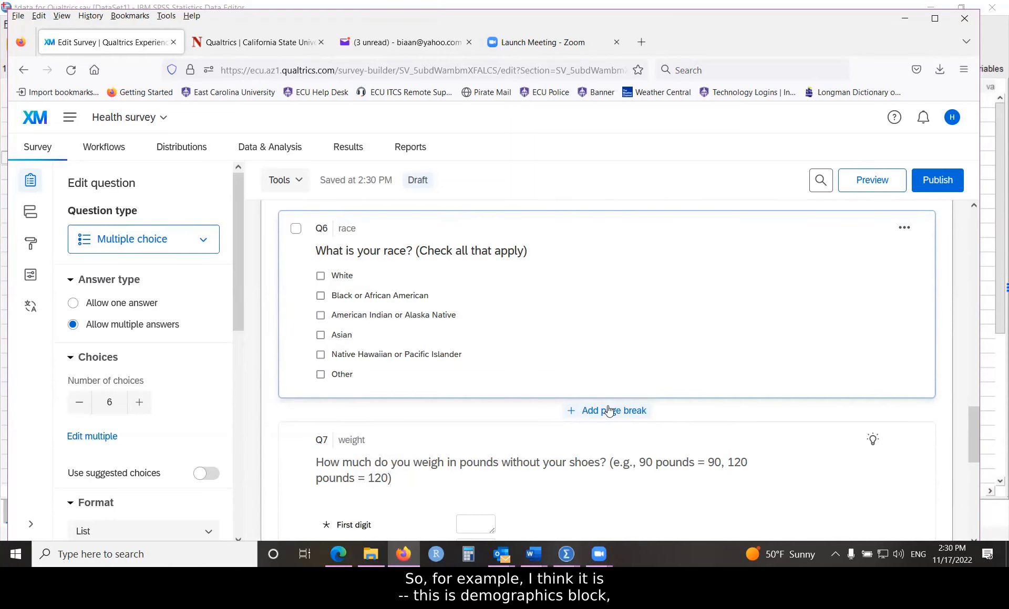
scroll(607, 415, "up", 4)
scroll(480, 220, "up", 2)
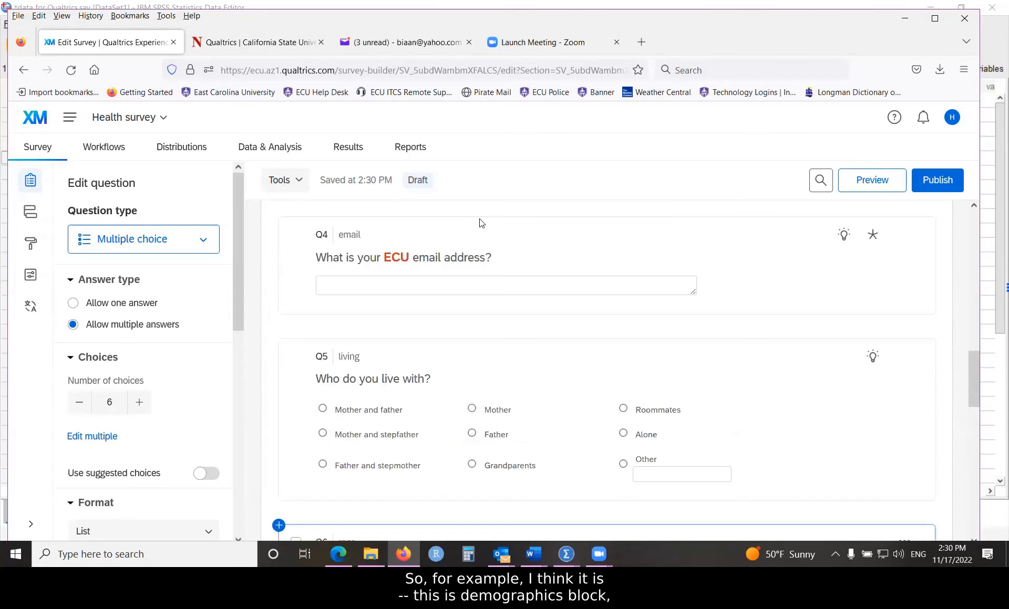
scroll(447, 305, "up", 2)
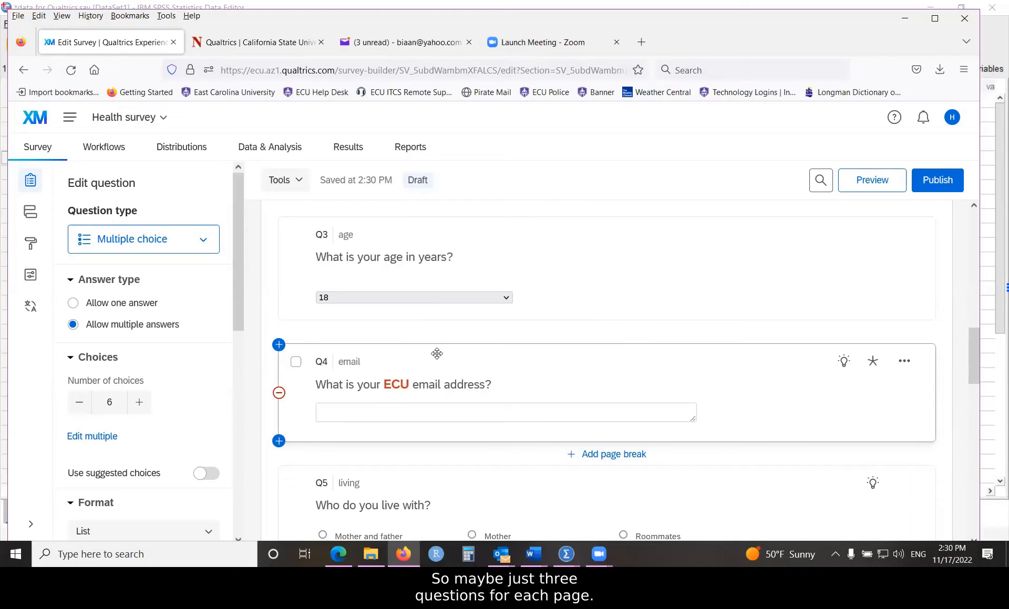
scroll(438, 353, "down", 1)
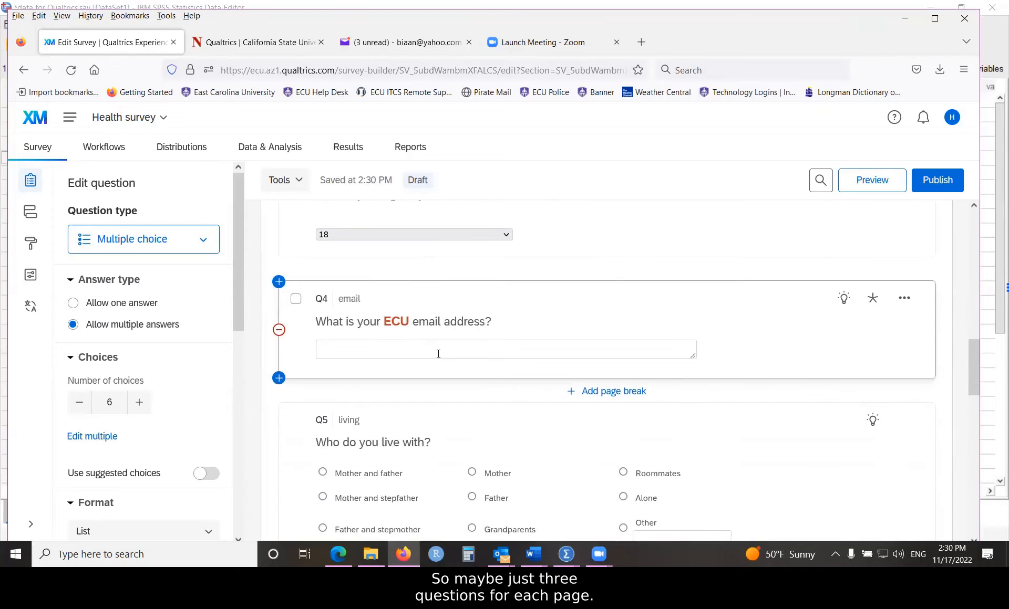
scroll(437, 353, "down", 2)
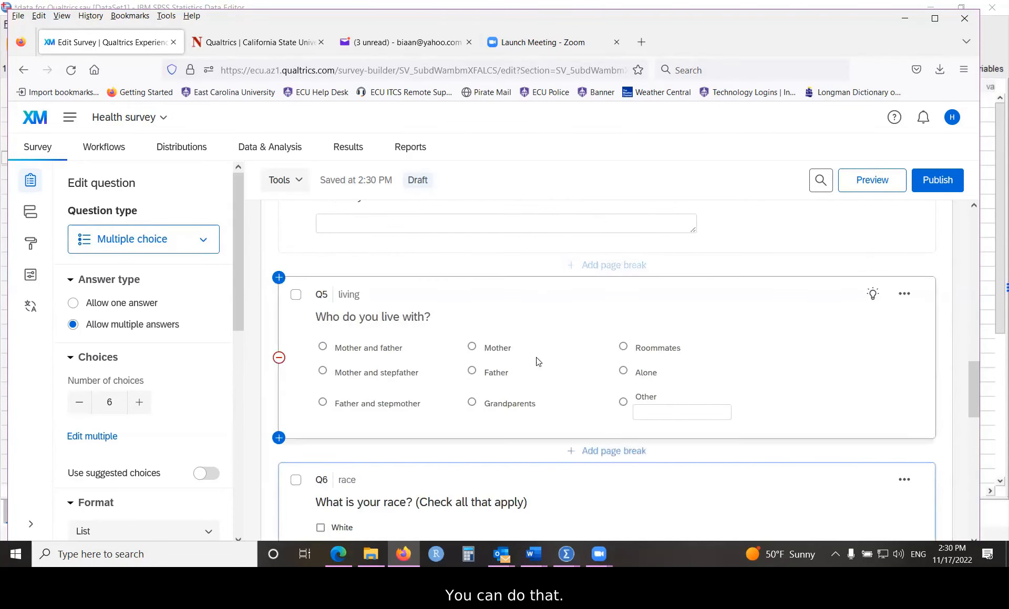
scroll(532, 345, "down", 3)
scroll(531, 345, "down", 5)
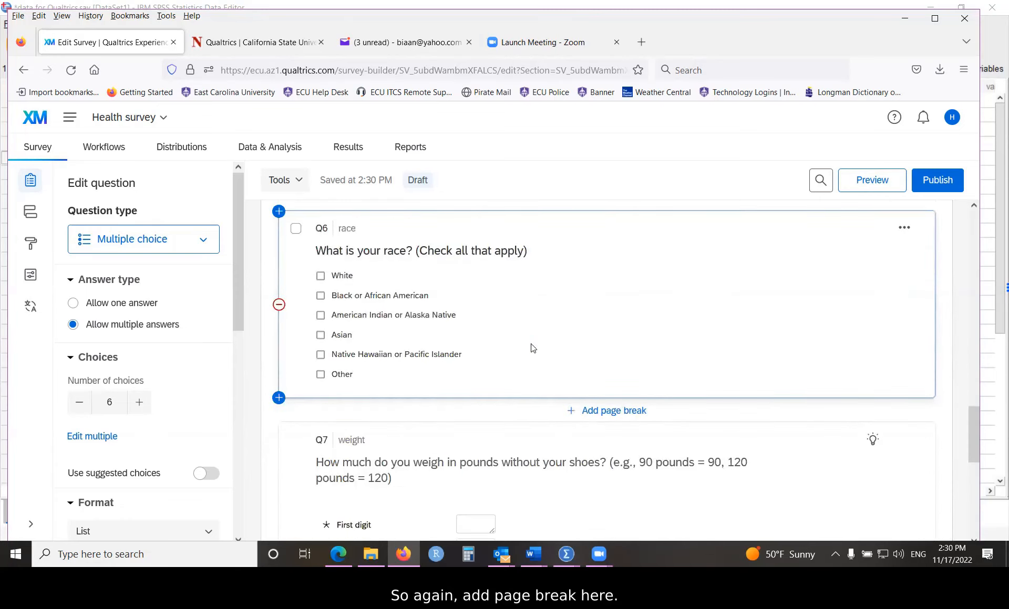
scroll(532, 348, "up", 3)
scroll(532, 347, "up", 6)
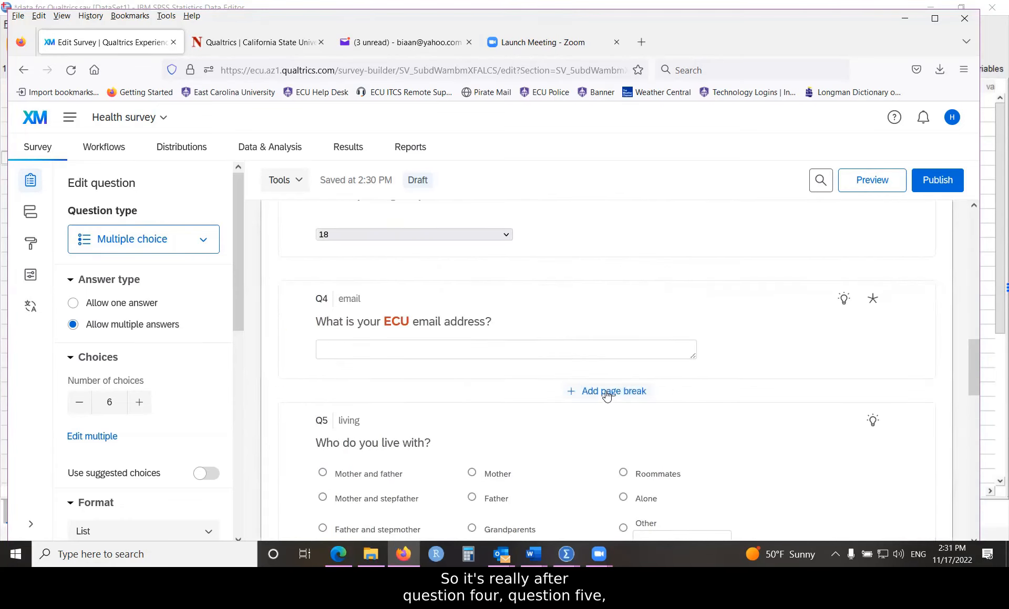
Step: Insert a page break after email question Q4 and bring the Health behaviors block into view
left_click(605, 396)
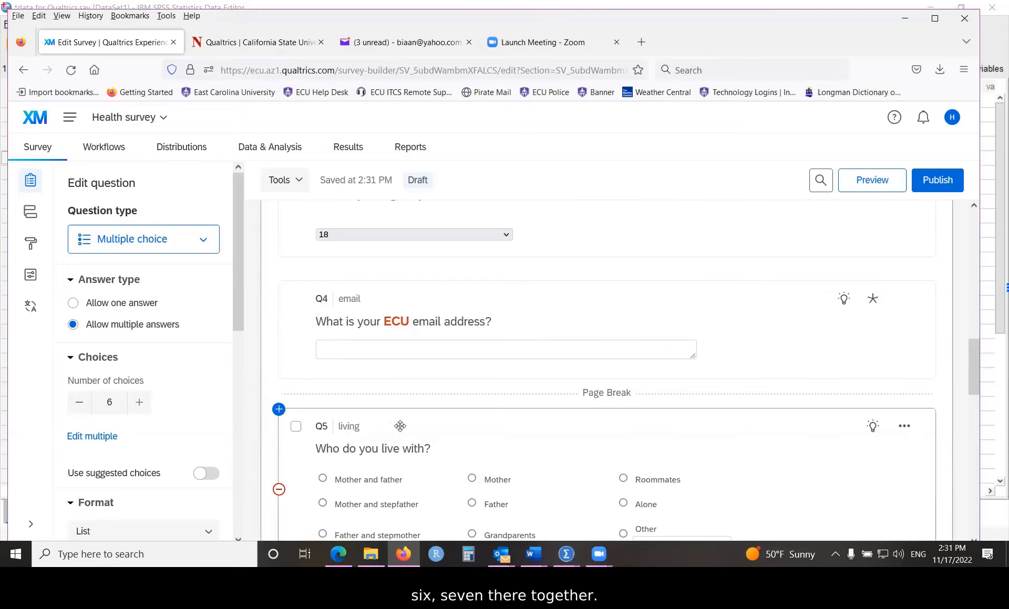
scroll(403, 368, "down", 3)
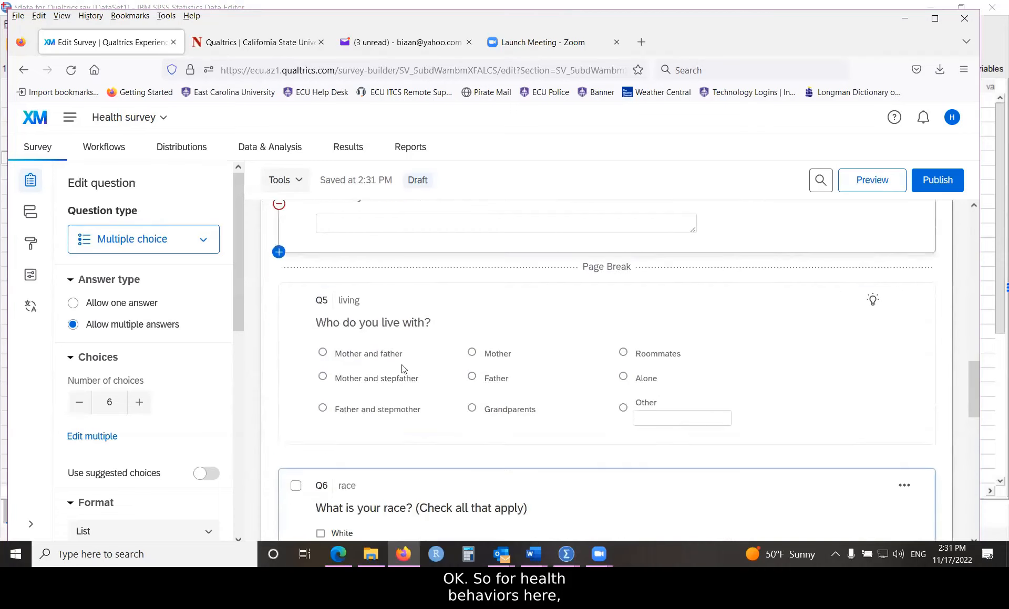
scroll(403, 368, "down", 10)
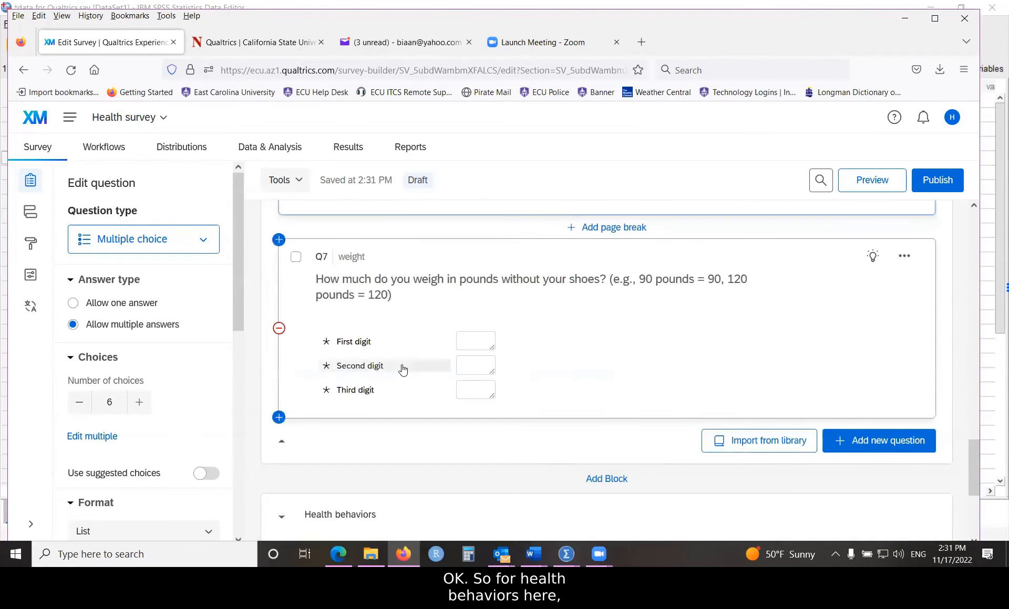
scroll(403, 364, "down", 1)
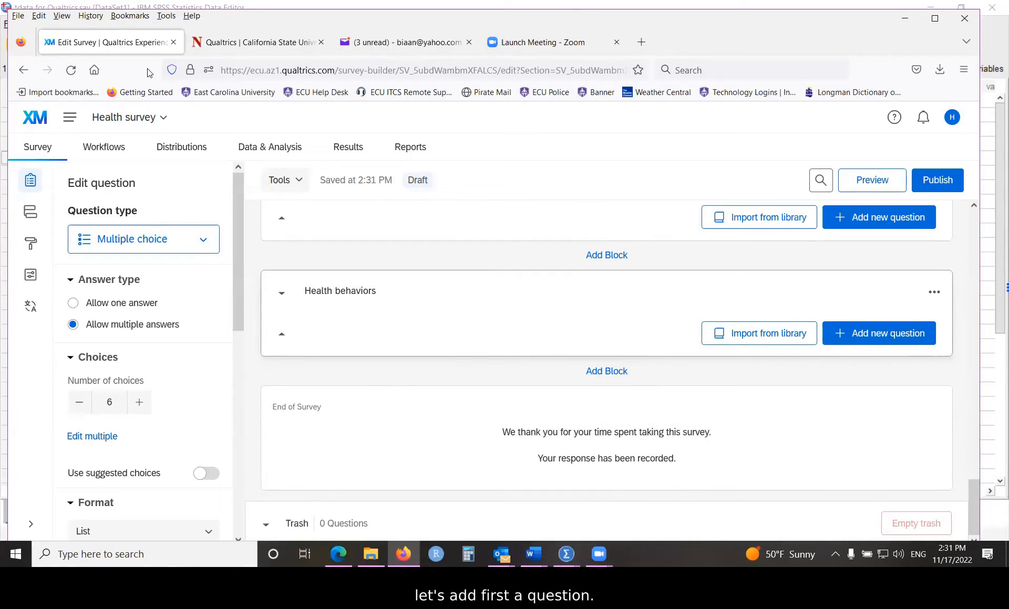
Step: Add a new matrix table question, Q8, to the Health behaviors block
left_click(878, 217)
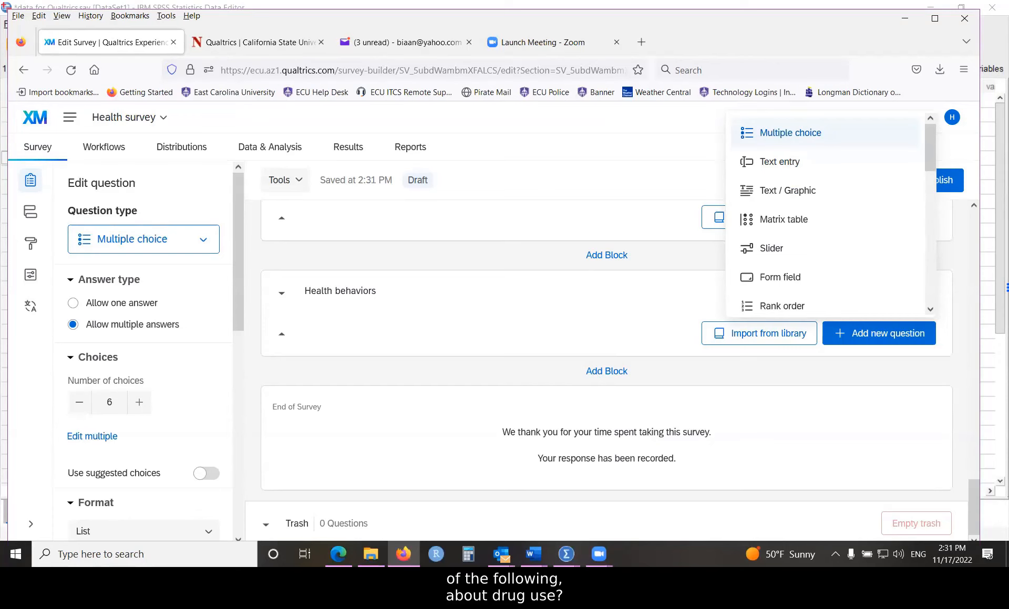
key("alt+Tab")
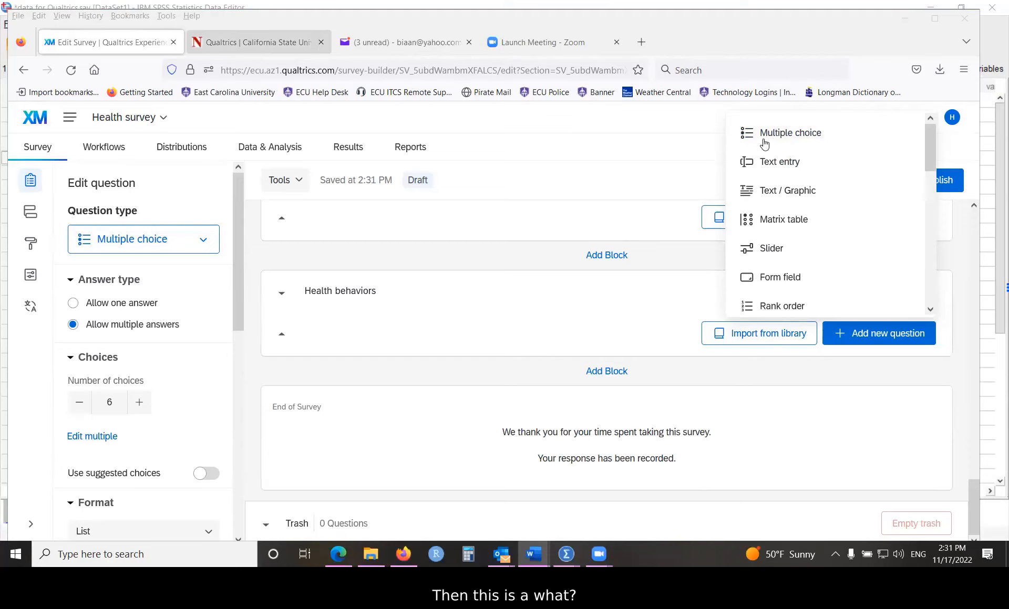
left_click(777, 222)
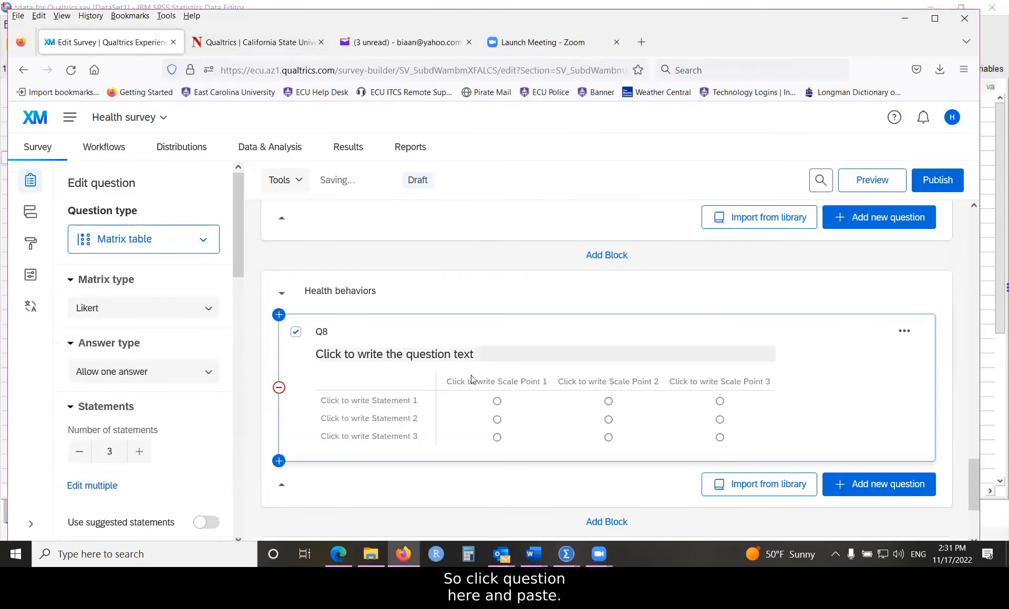
Step: Paste 'Have you ever done any of the following?' as Q8's text and open its label for editing
left_click(444, 355)
right_click(442, 363)
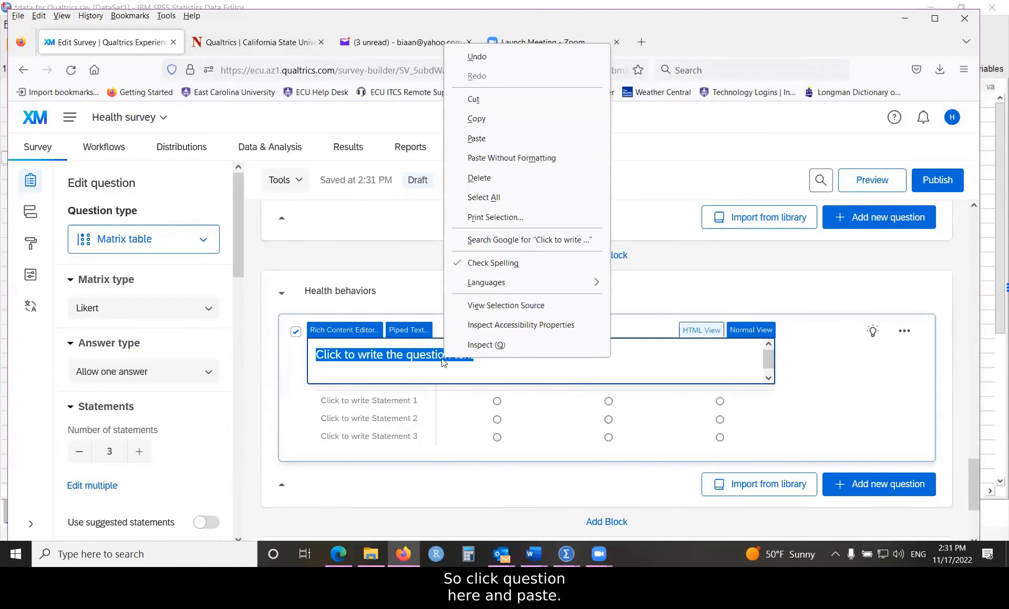
left_click(476, 136)
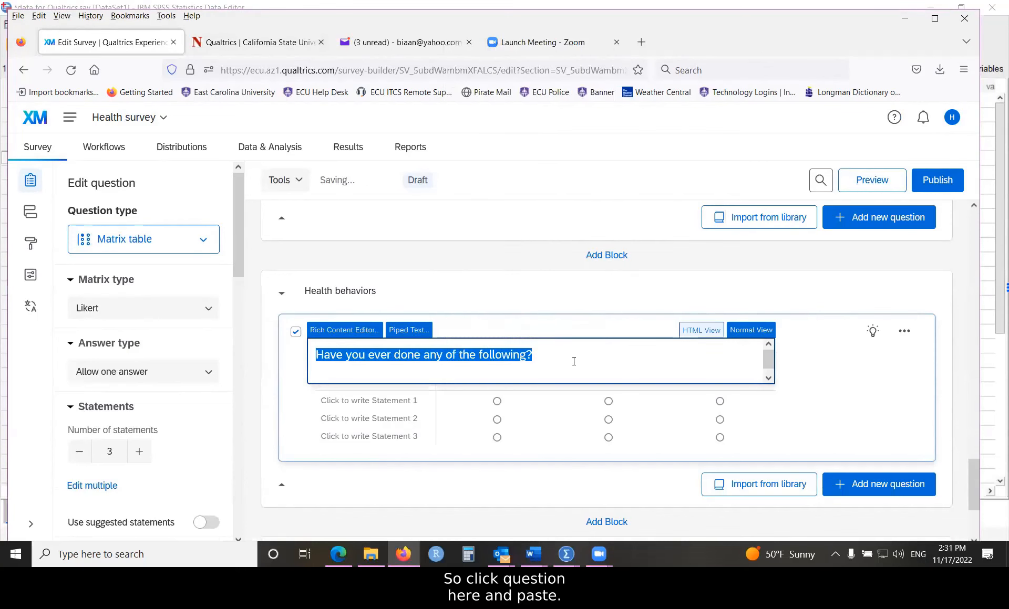
left_click(773, 364)
left_click(479, 355)
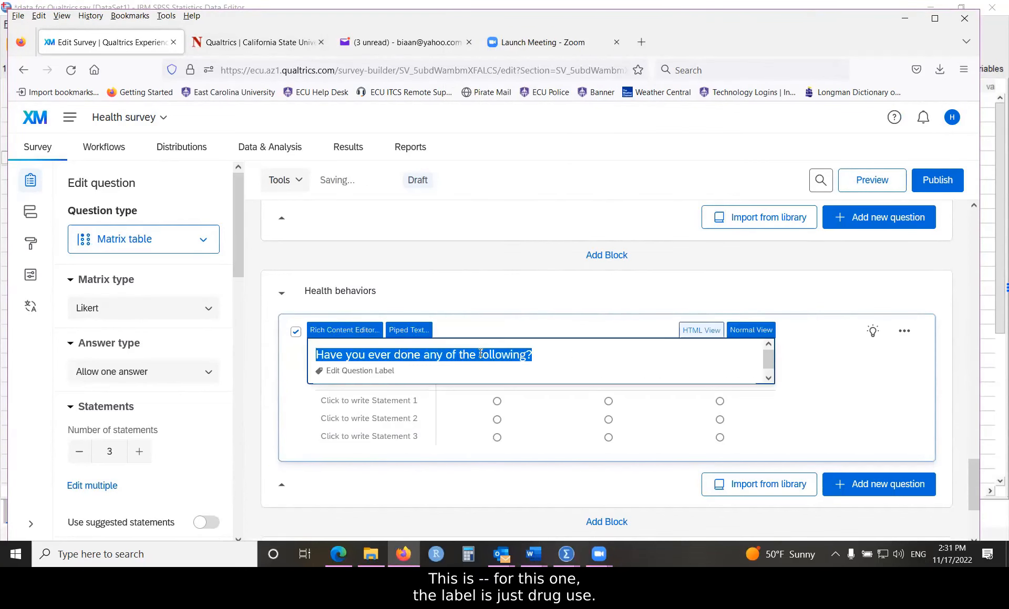
left_click(390, 371)
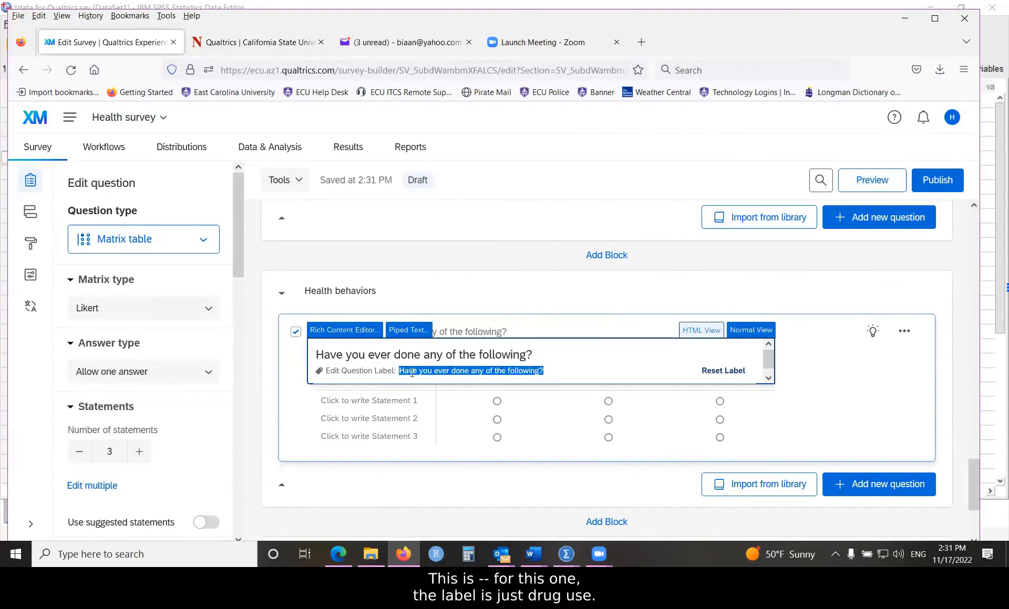
Step: Set Q8's label to 'druguse' after trying 'drug_use' and 'drug use'
type("drug use")
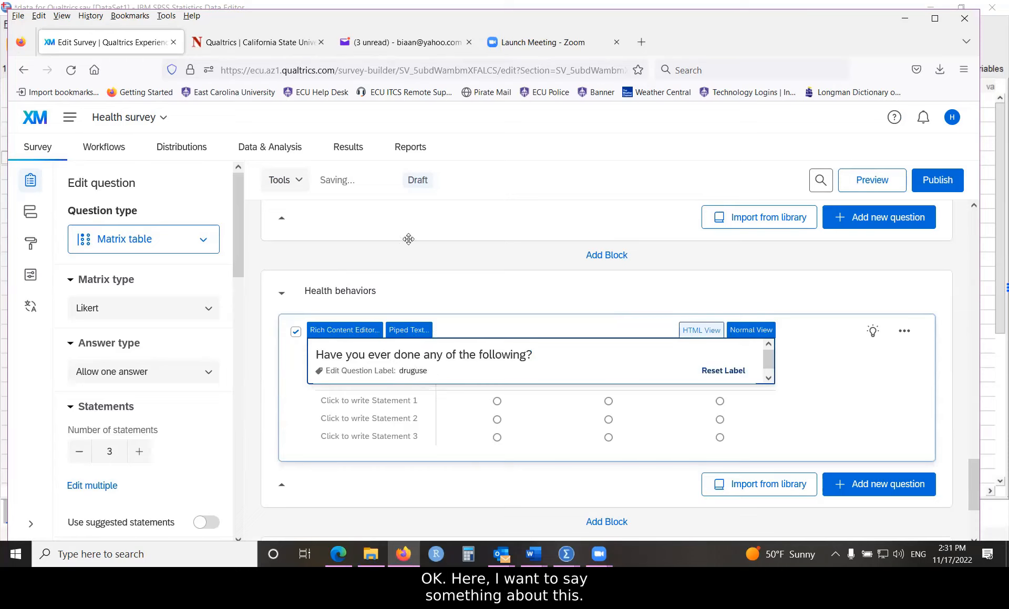
left_click(414, 371)
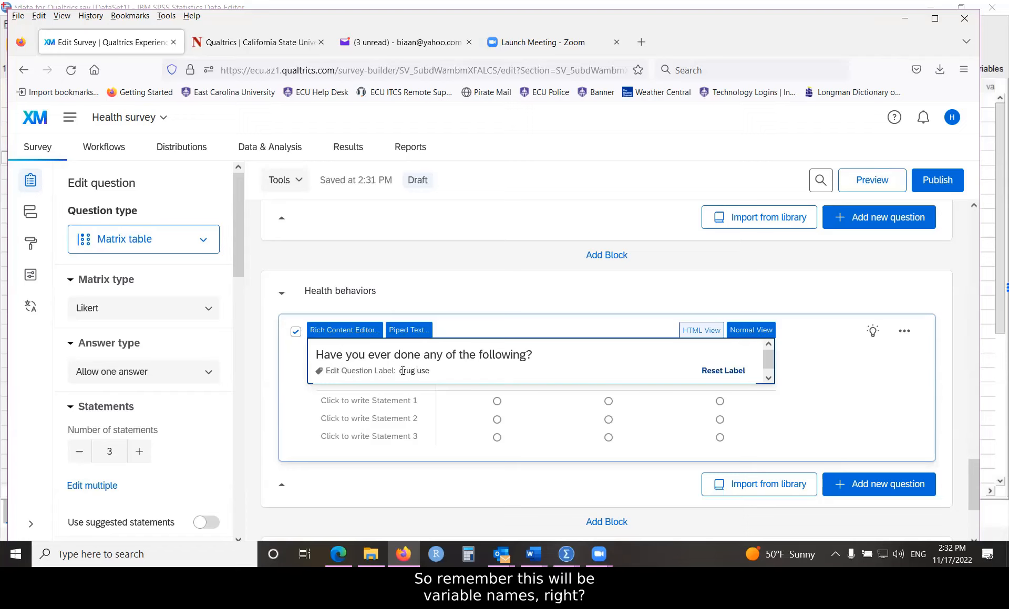
left_click_drag(399, 370, 464, 388)
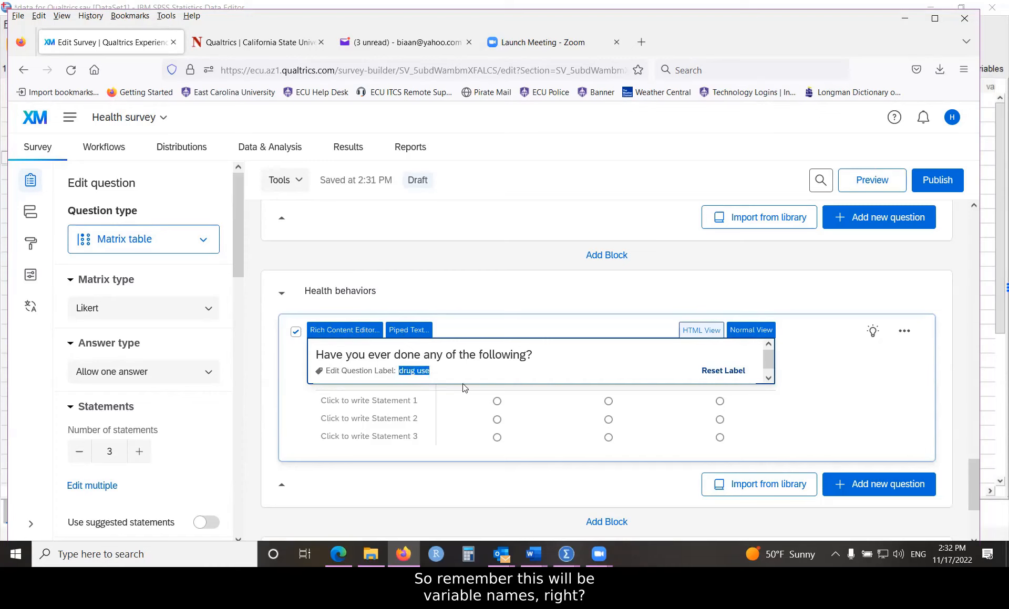
left_click(417, 371)
key("BackSpace")
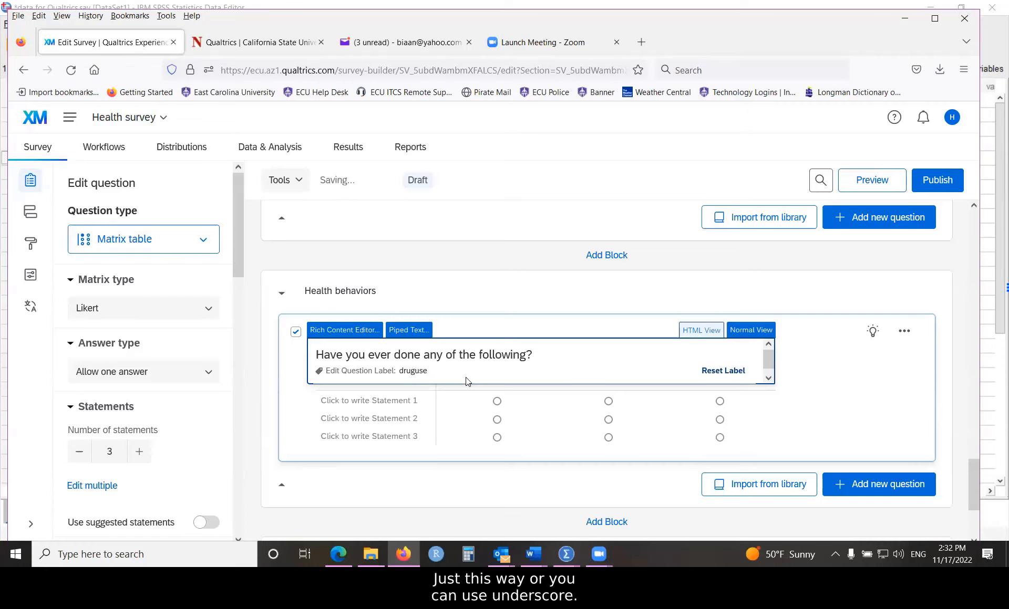
type("_")
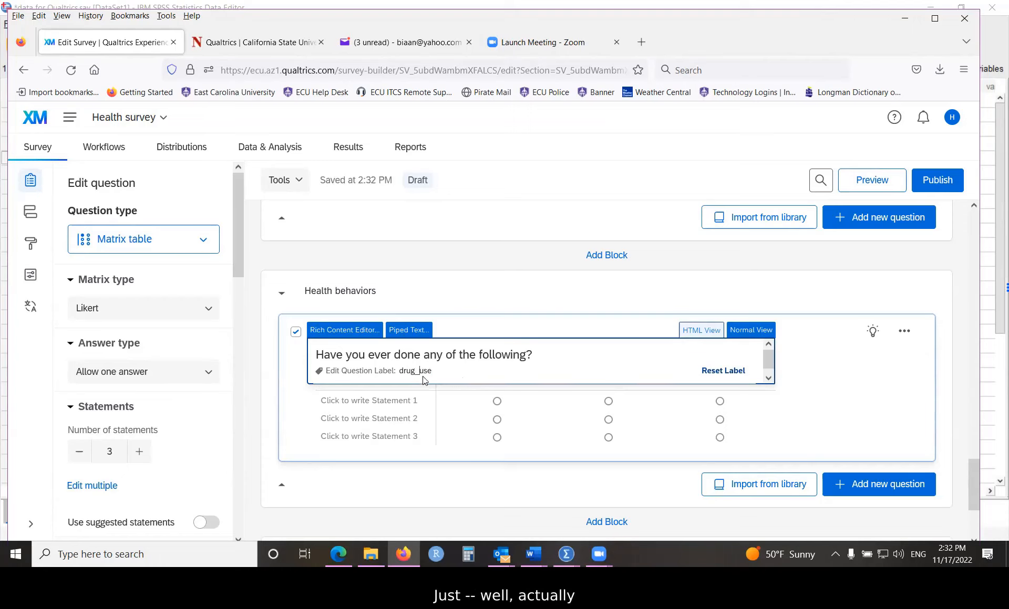
key("BackSpace")
key("BackSpace")
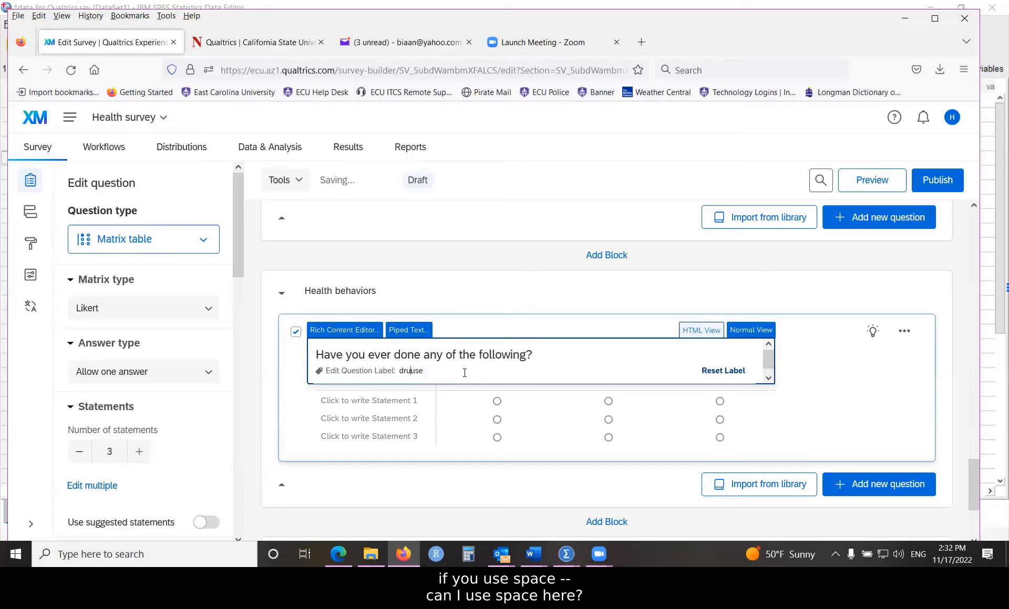
type("g")
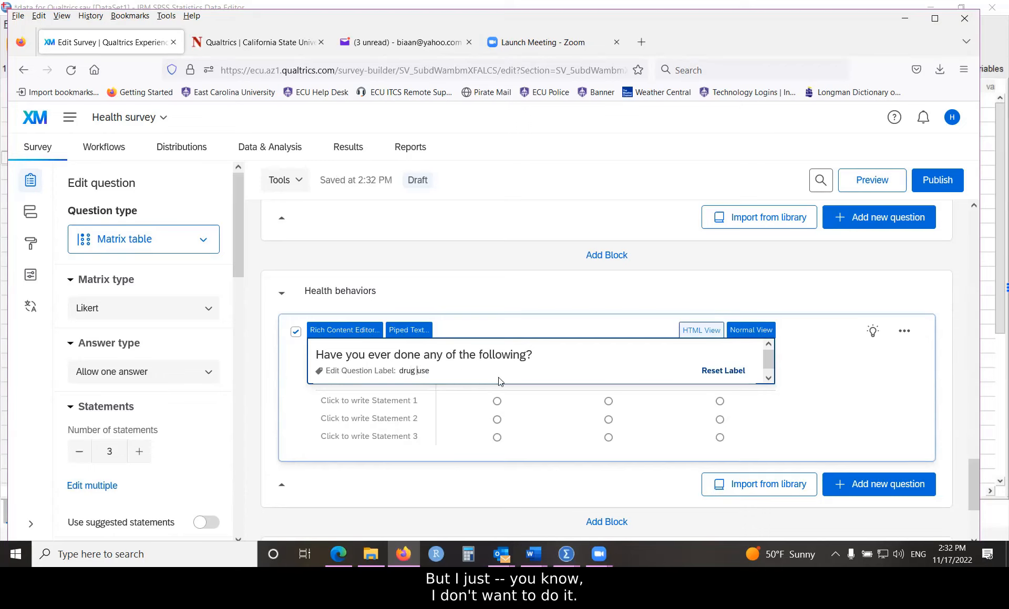
key("BackSpace")
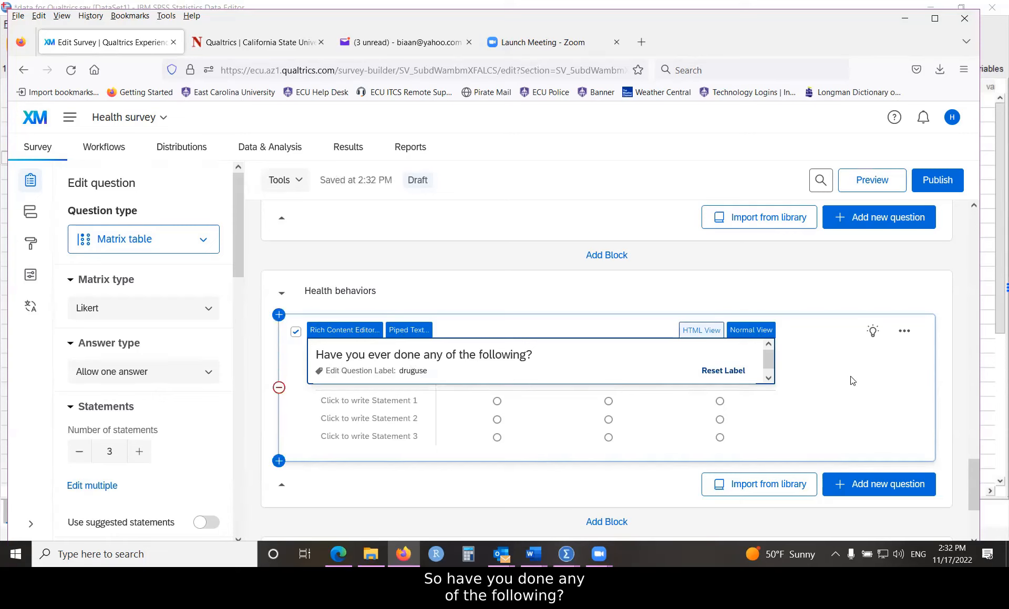
Step: Fill Q8's three matrix statements with Drank, Smoked and Used marijuana
left_click(821, 382)
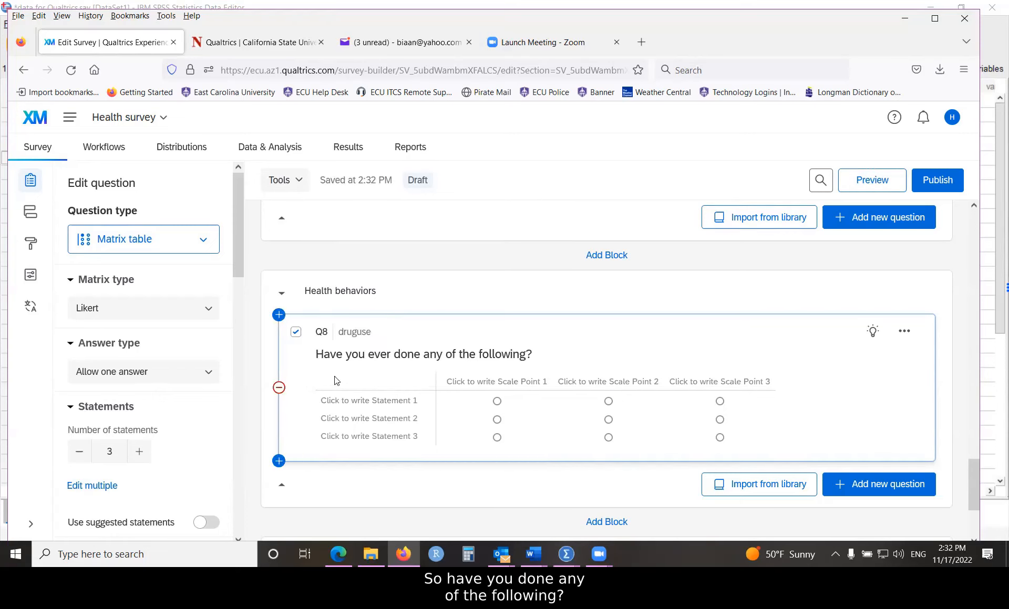
left_click(360, 400)
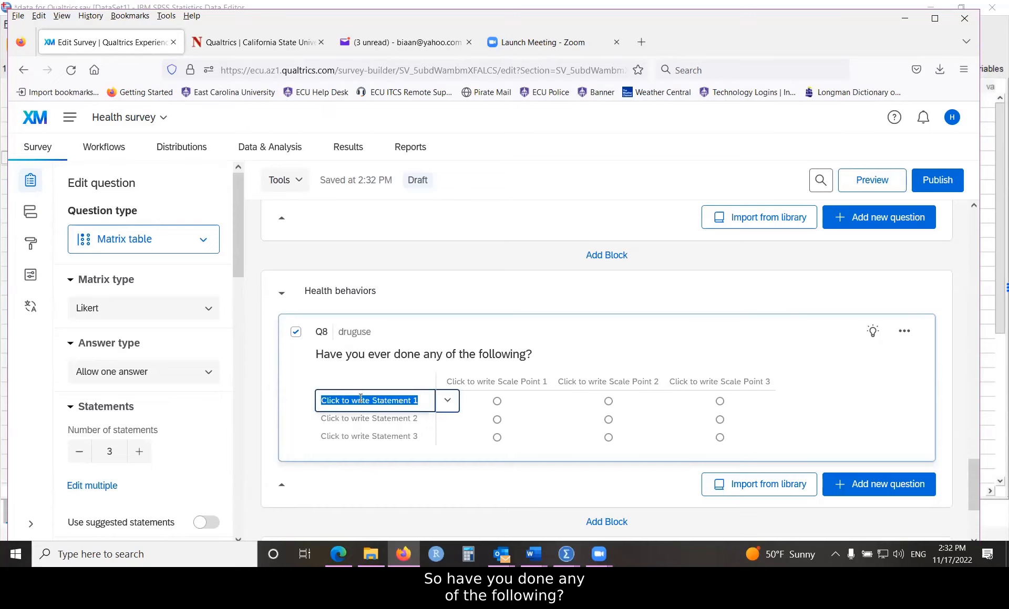
type("Dr")
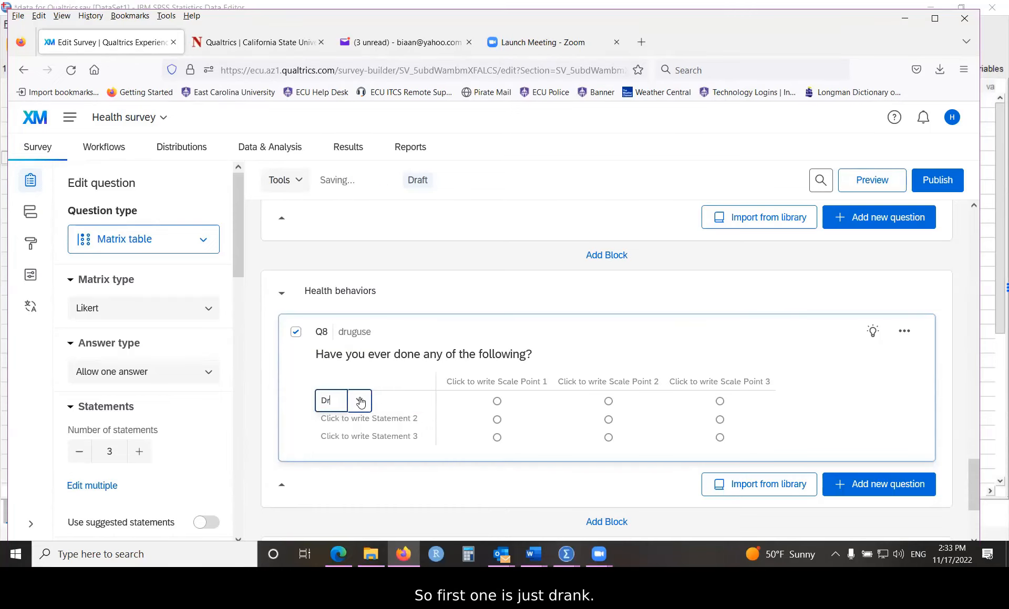
type("ank")
left_click(366, 418)
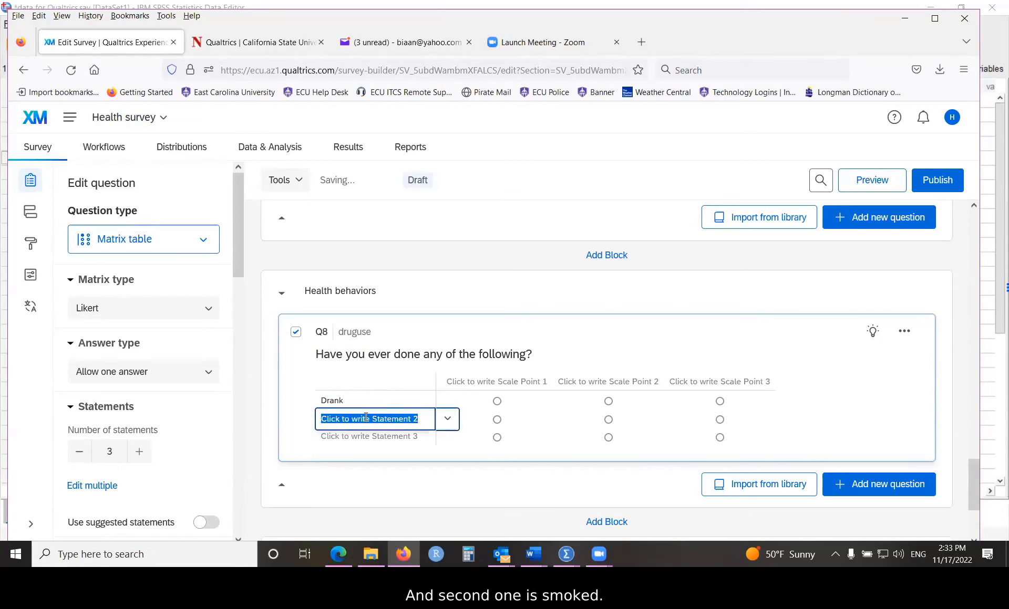
type("Smoked")
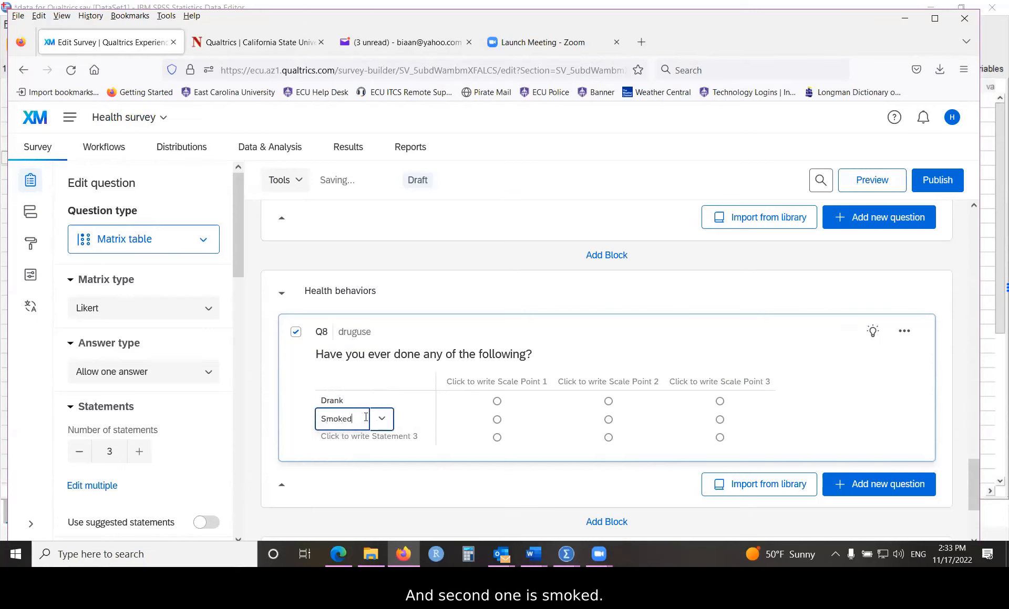
left_click(367, 436)
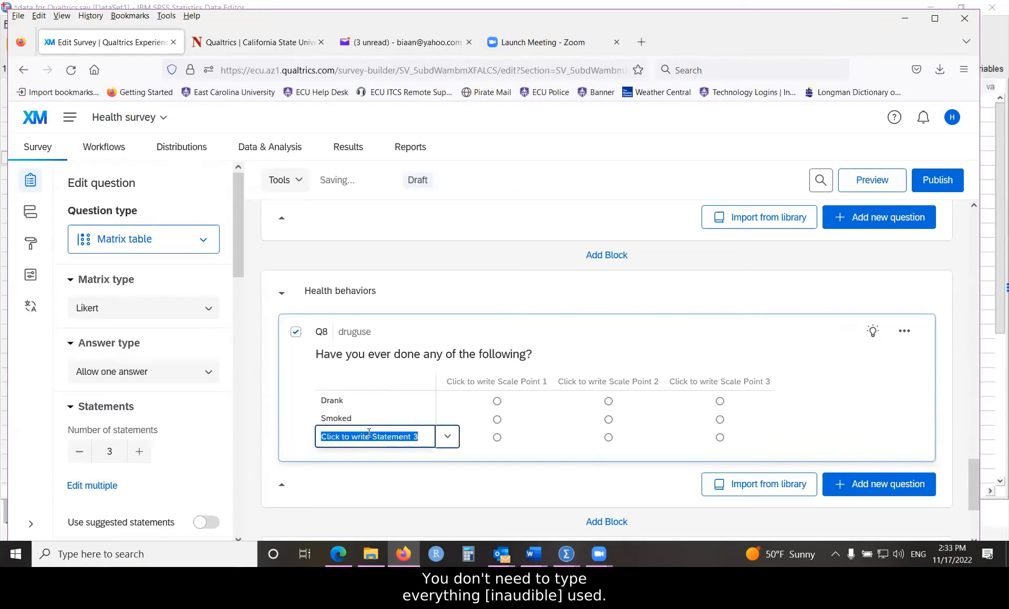
type("Used ")
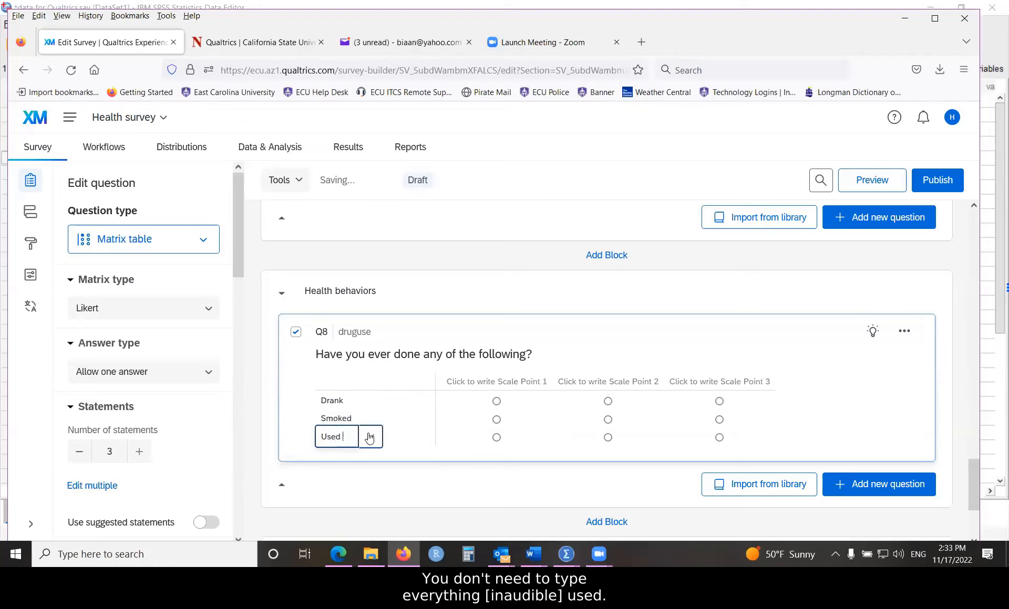
type("marijuana")
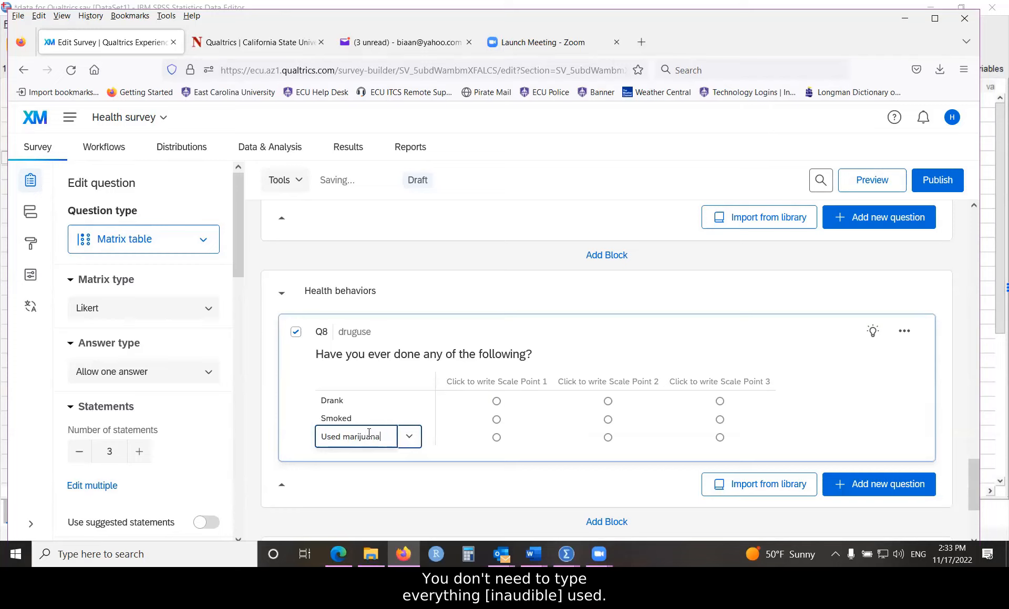
left_click(556, 386)
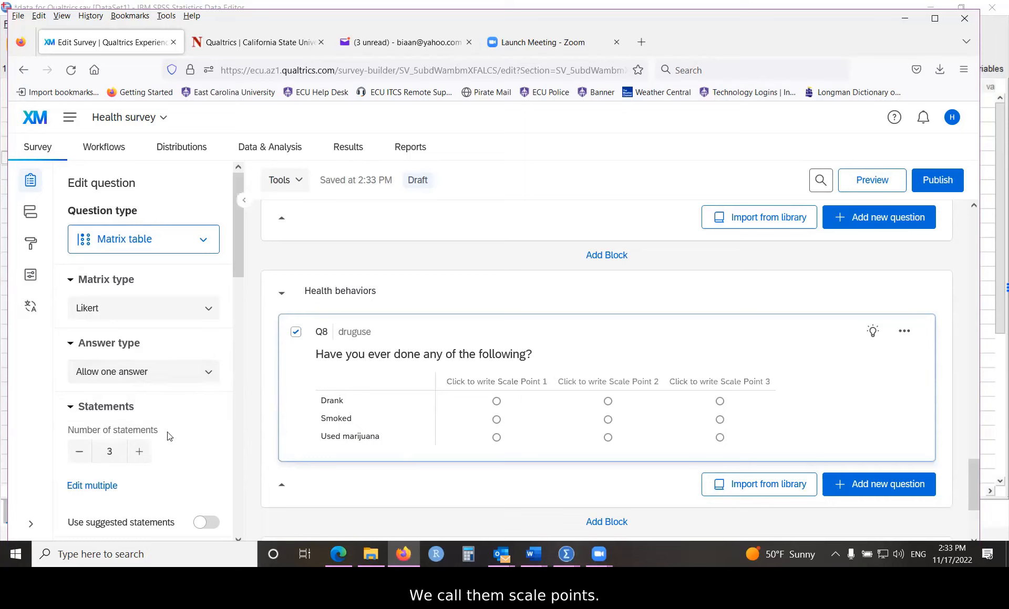
Step: Reduce Q8's answer scale to two points headed Yes and No
scroll(102, 330, "down", 5)
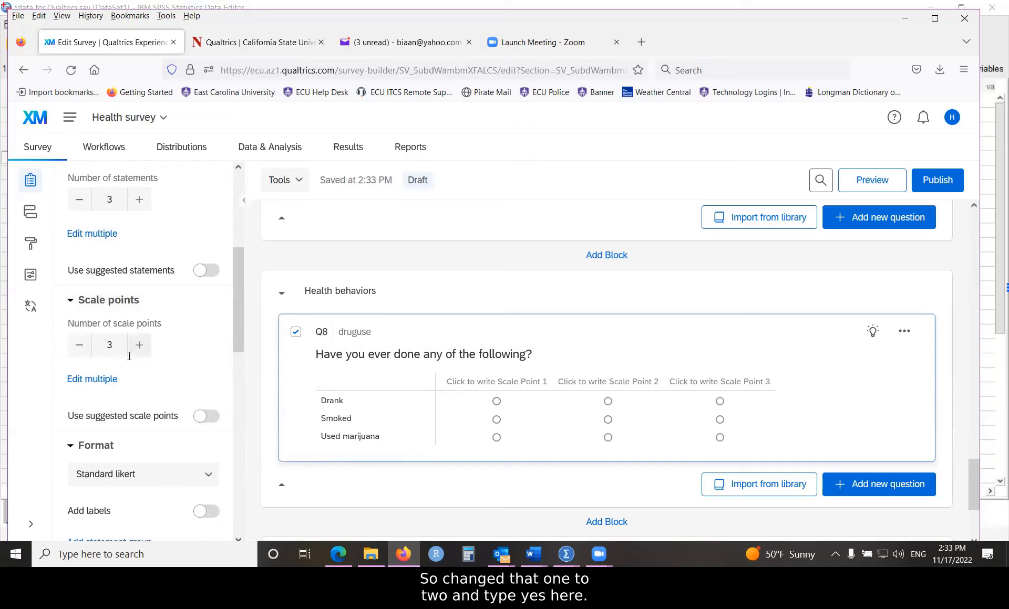
left_click(79, 346)
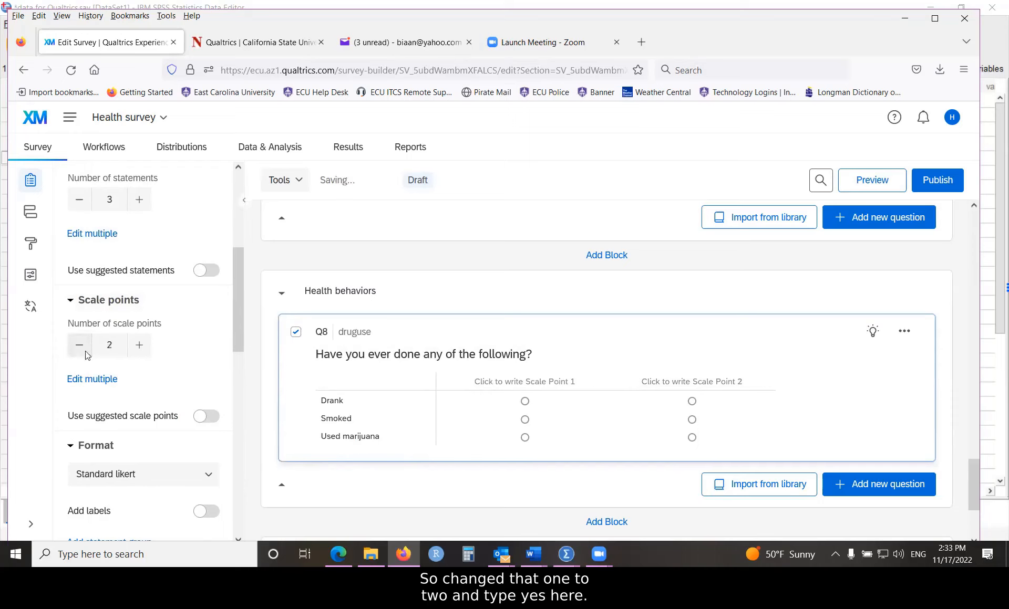
left_click(532, 382)
type("Yes")
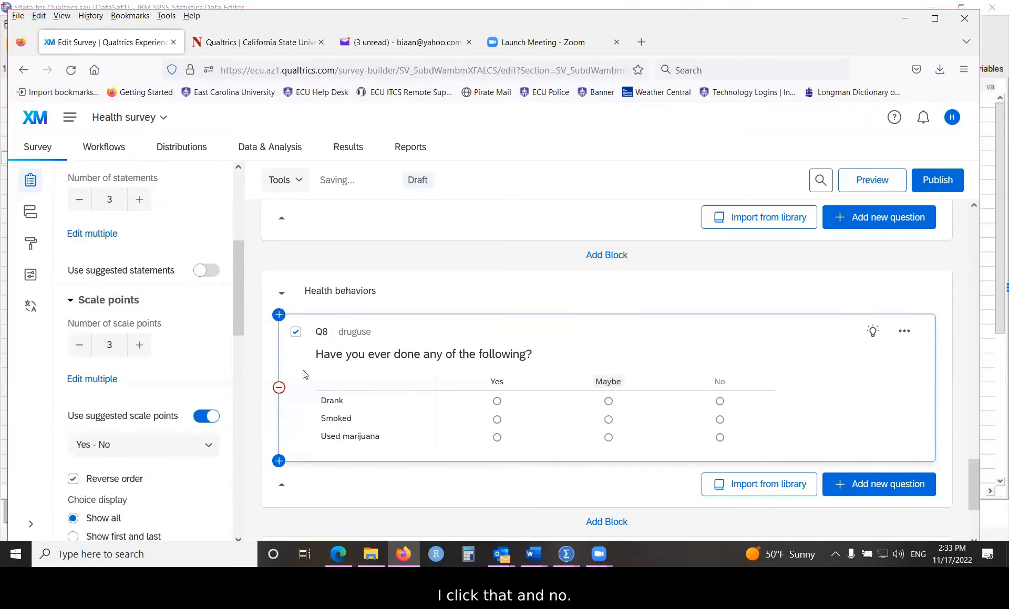
left_click(86, 348)
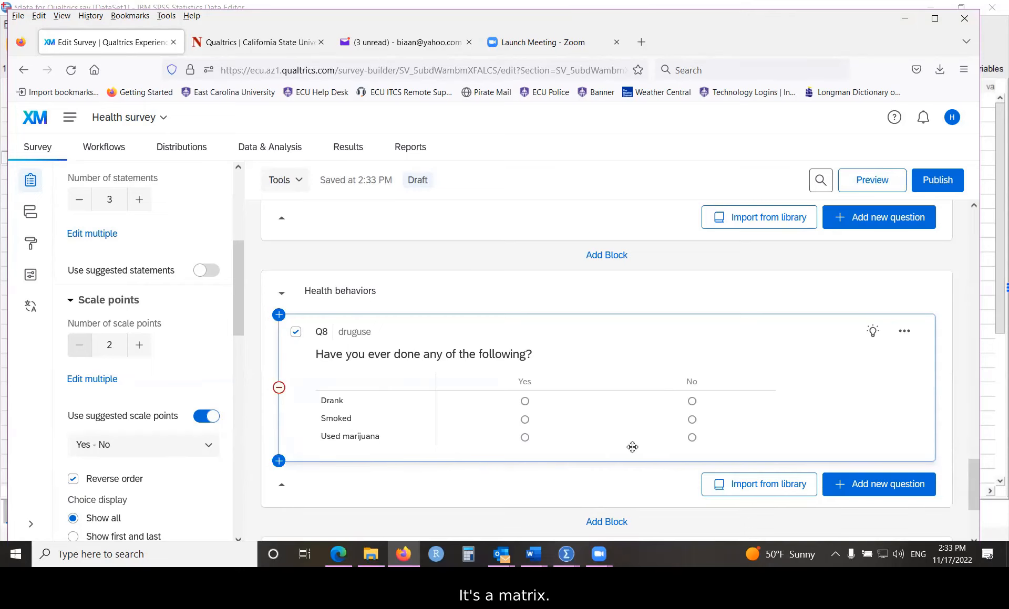
scroll(621, 441, "down", 1)
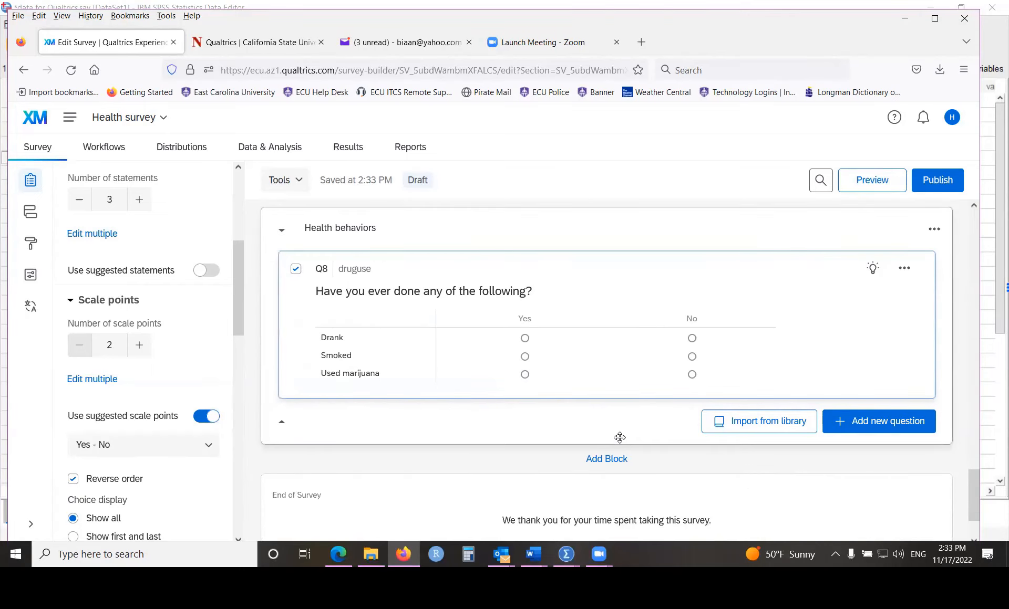
scroll(610, 433, "down", 1)
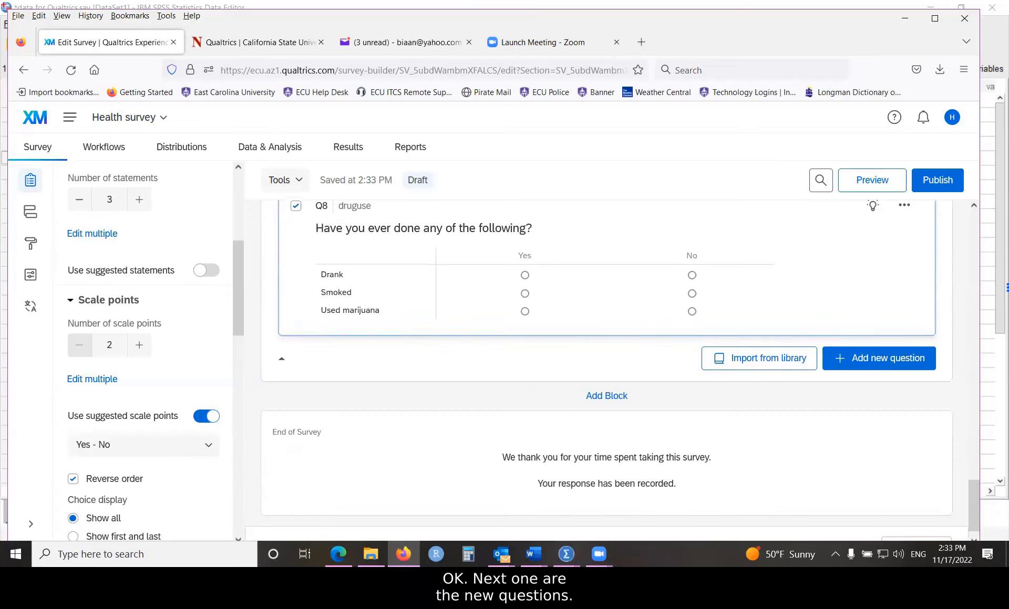
Step: Add multiple-choice Q9 with the pasted question on how many of the past 7 days cigarettes were smoked
left_click(871, 363)
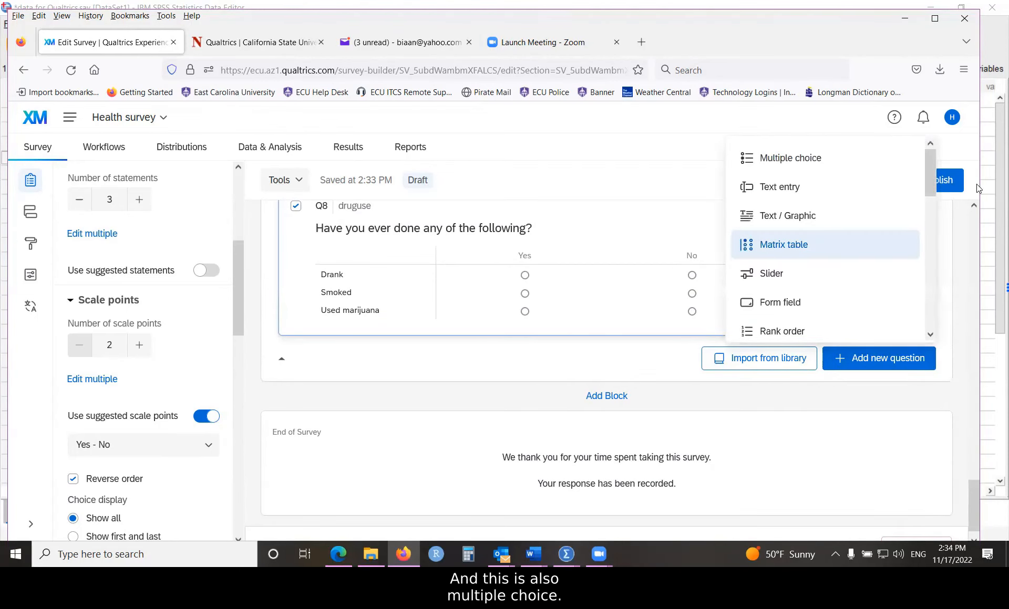
left_click(776, 158)
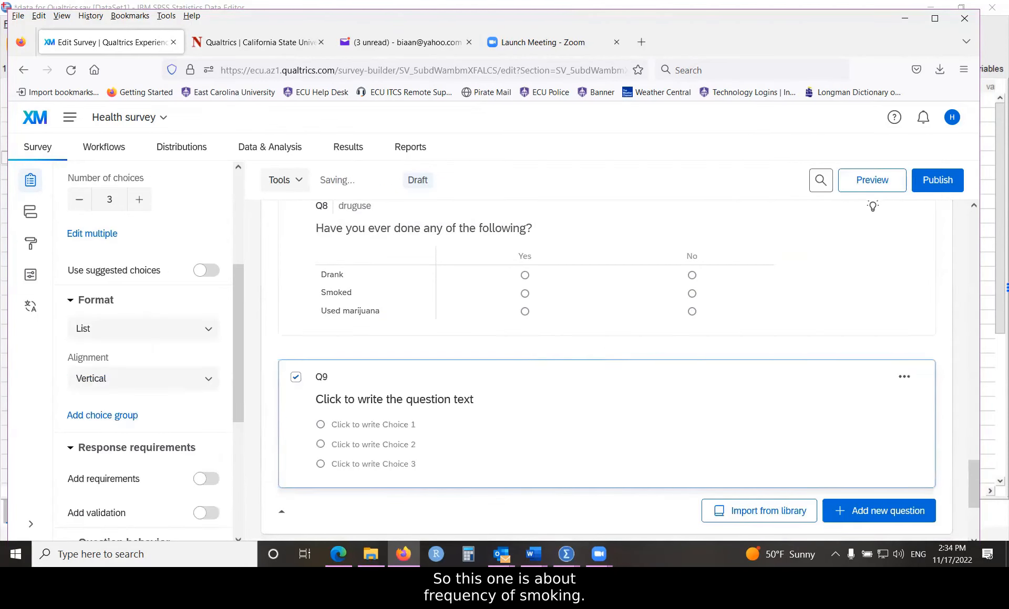
key("alt+Tab")
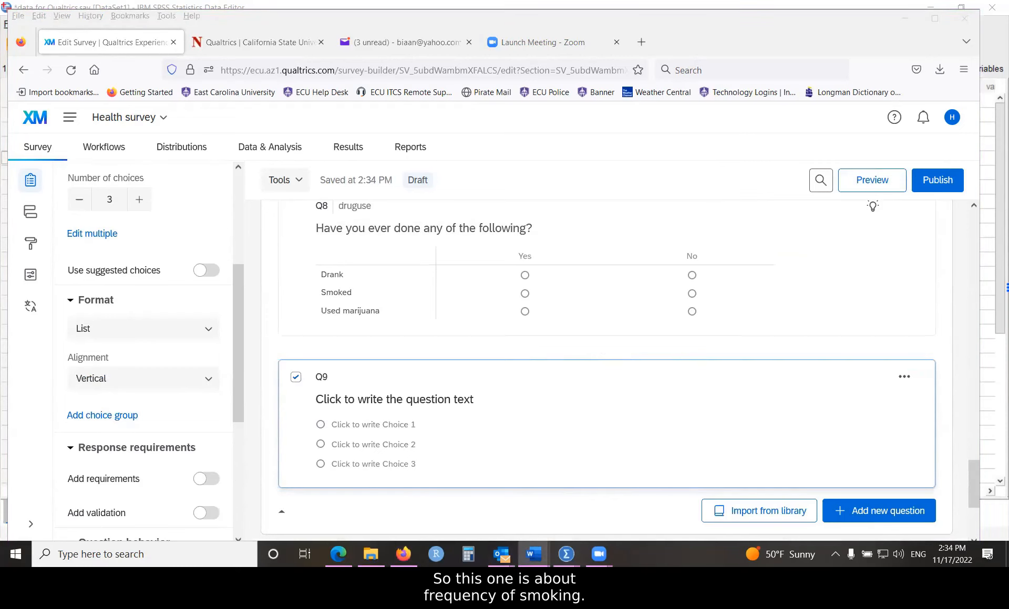
left_click(342, 400)
right_click(342, 398)
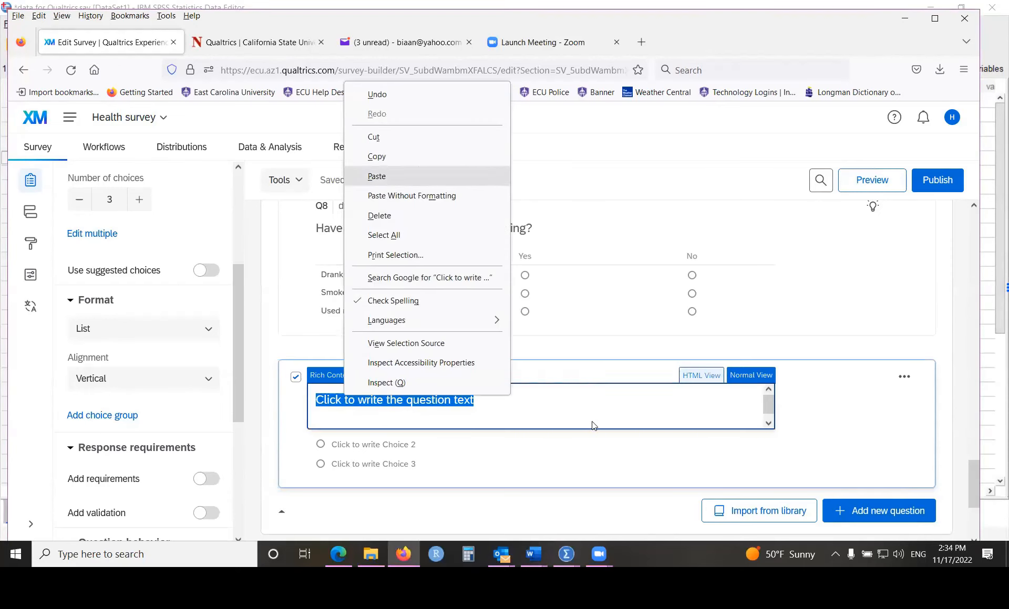
left_click(377, 176)
left_click(871, 403)
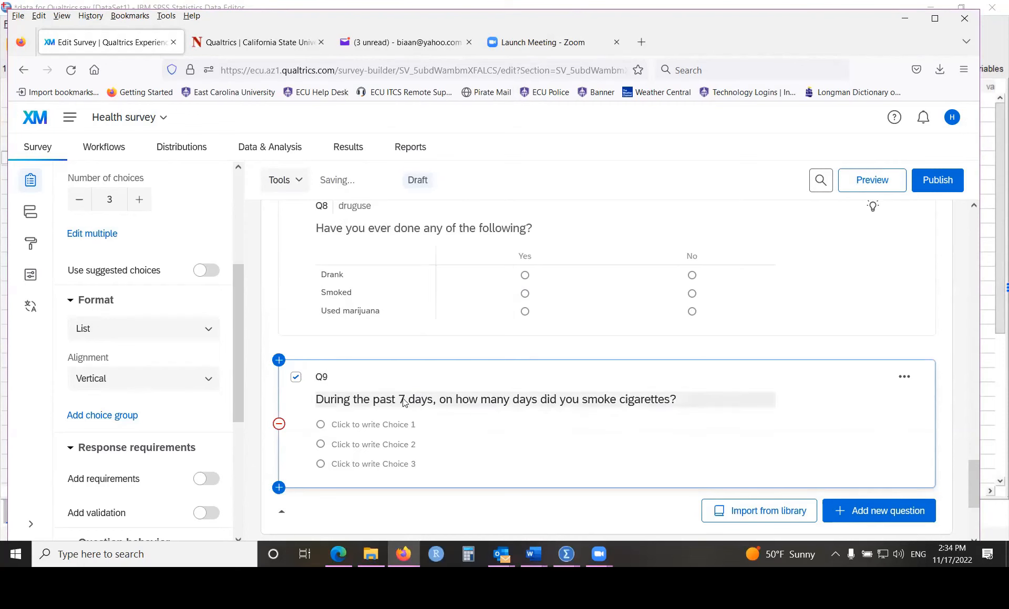
Step: Set Q9's question label to 'smoking'
left_click(405, 403)
left_click(392, 417)
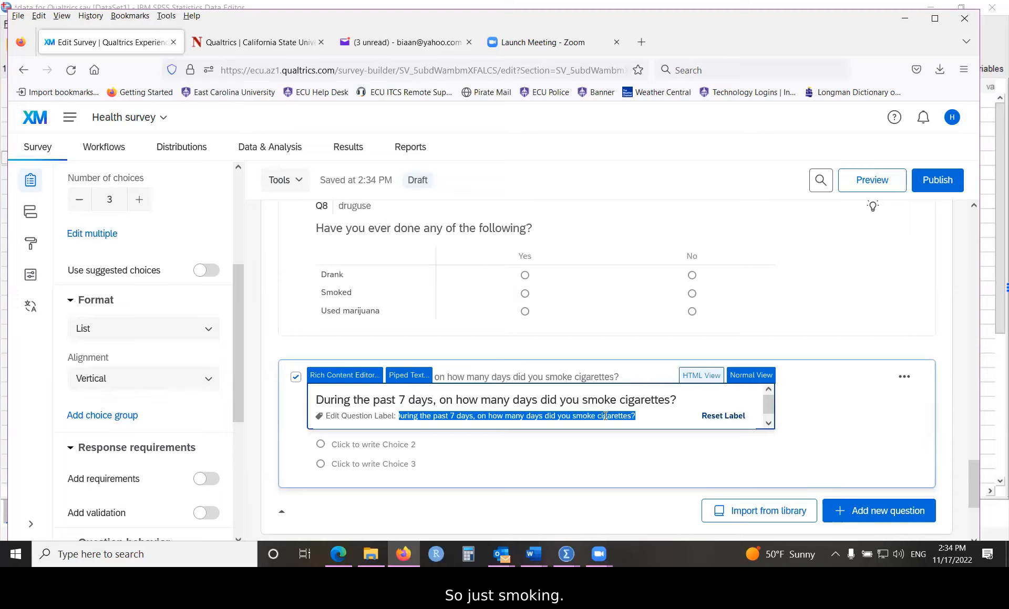
type("smoking")
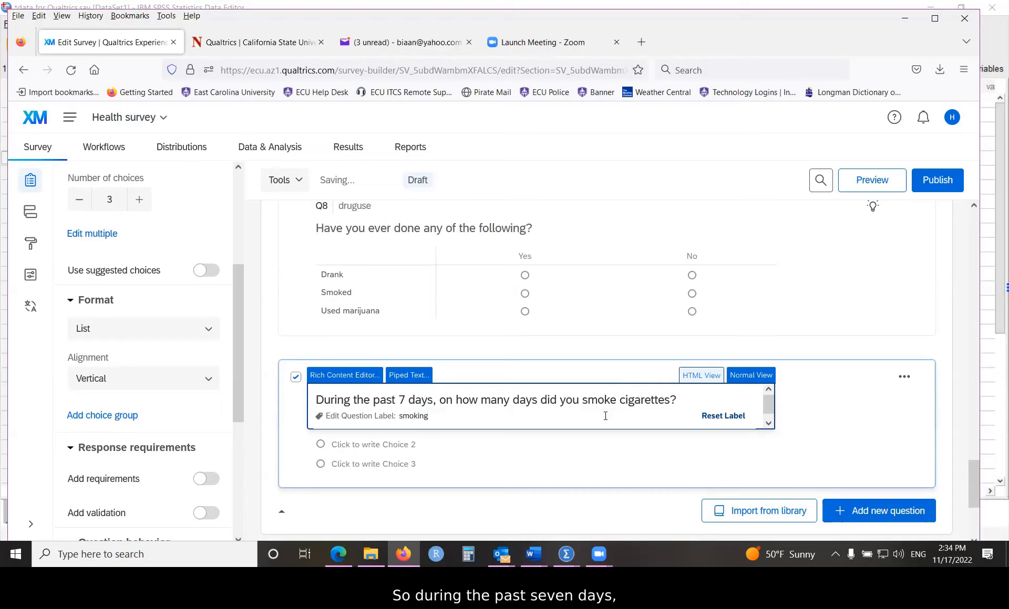
left_click(568, 447)
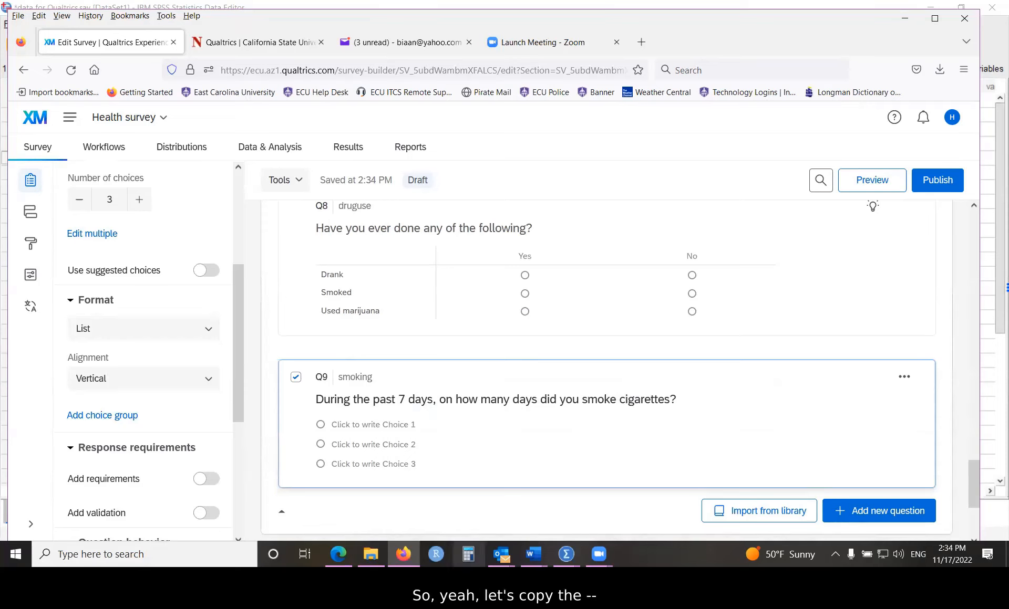
left_click(533, 554)
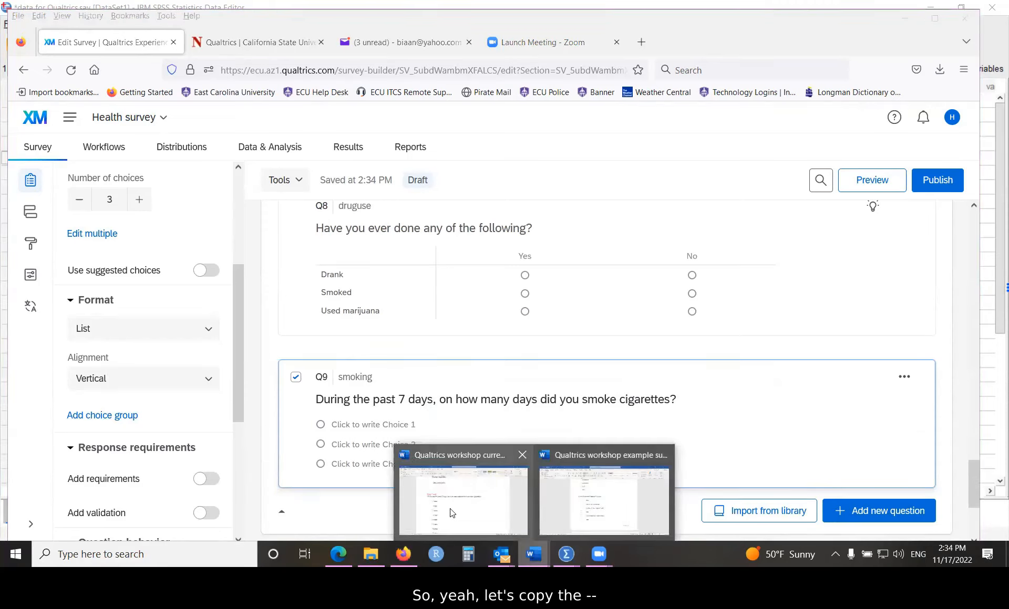
Step: Copy Q9's answer options, 0 days through 7 days, from the Word example survey
left_click(603, 507)
scroll(513, 432, "down", 10)
scroll(515, 434, "down", 12)
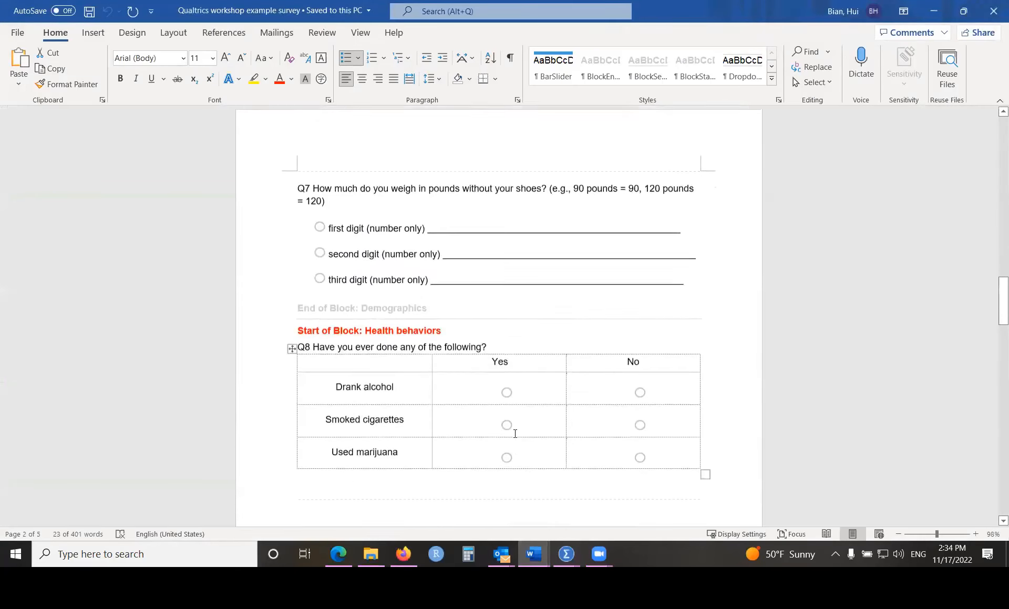
scroll(515, 436, "down", 1)
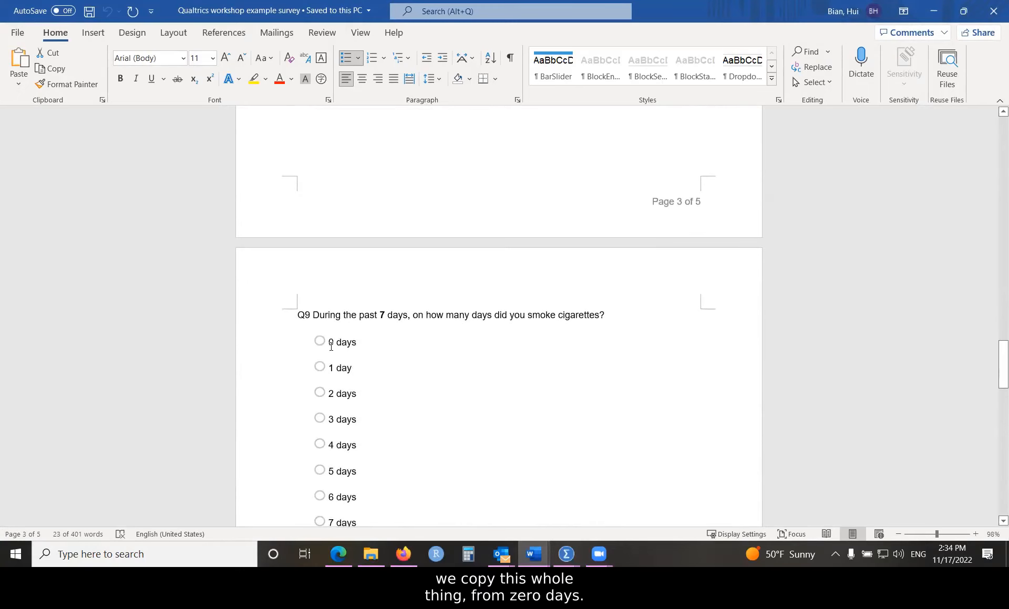
left_click_drag(328, 343, 373, 512)
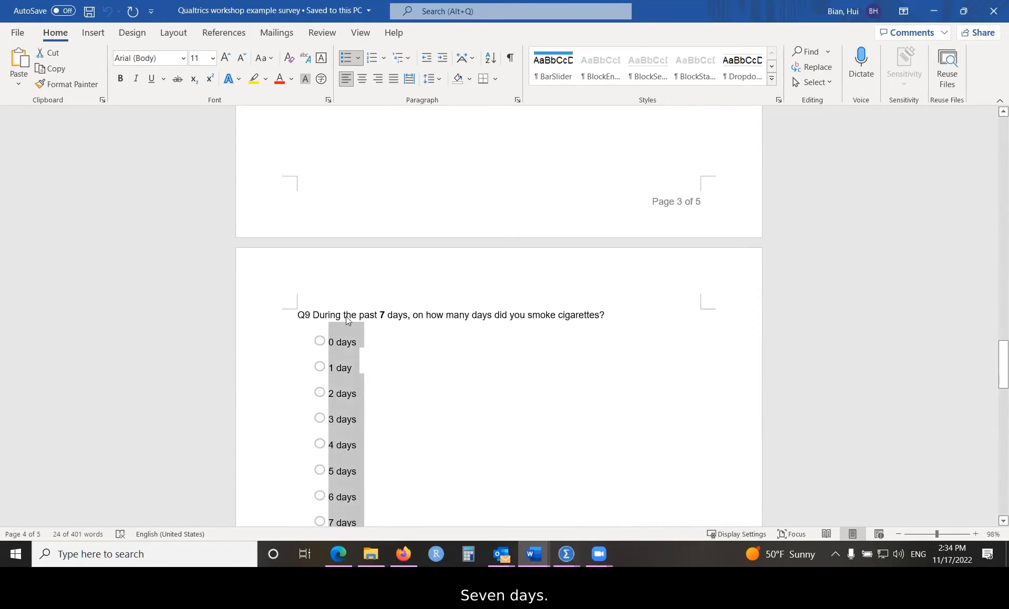
right_click(337, 395)
left_click(371, 145)
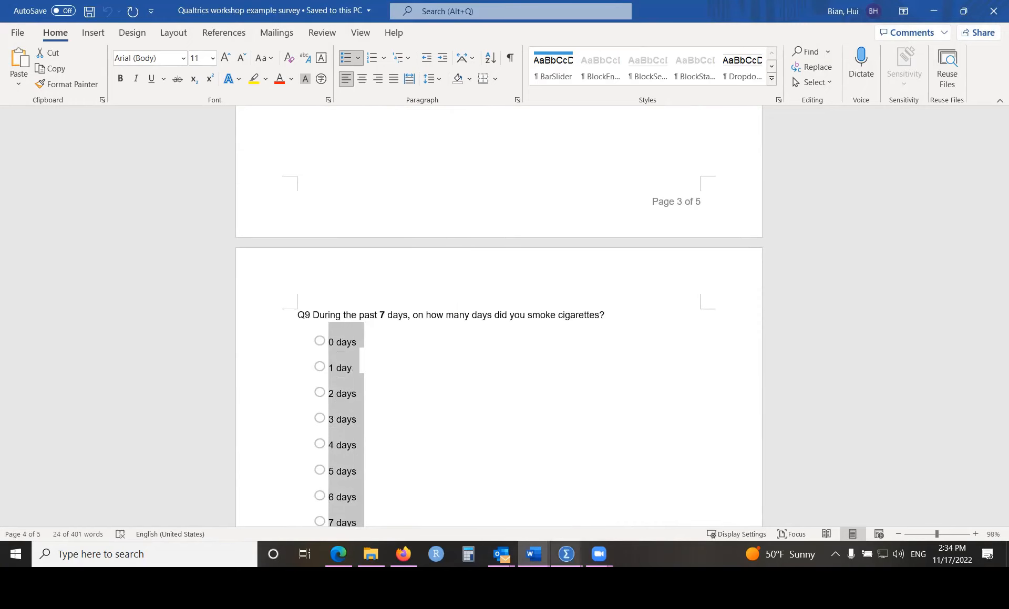
left_click(403, 555)
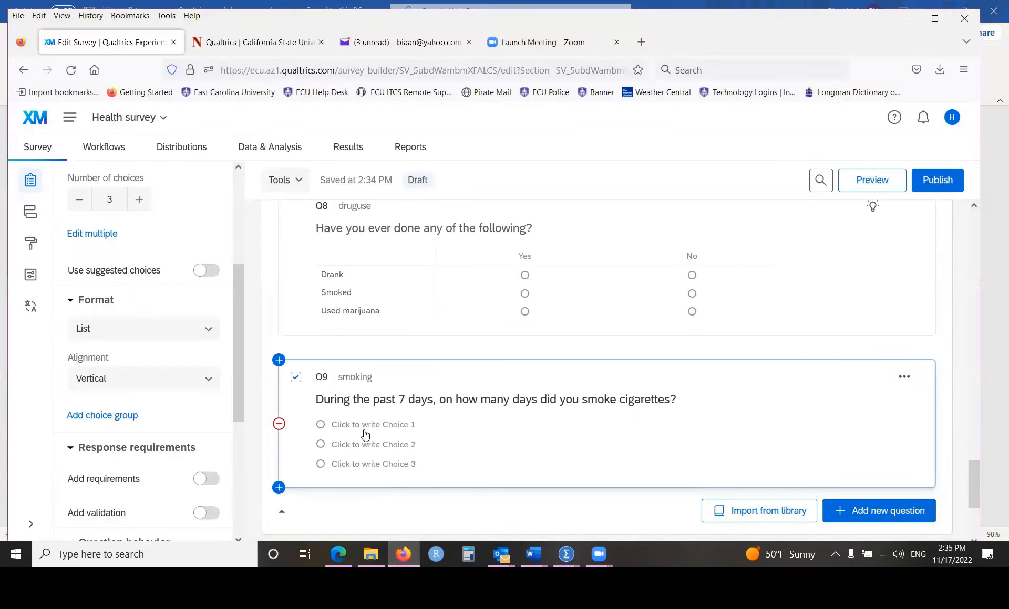
Step: Paste the copied day options as Q9's answer choices
left_click(417, 423)
right_click(405, 424)
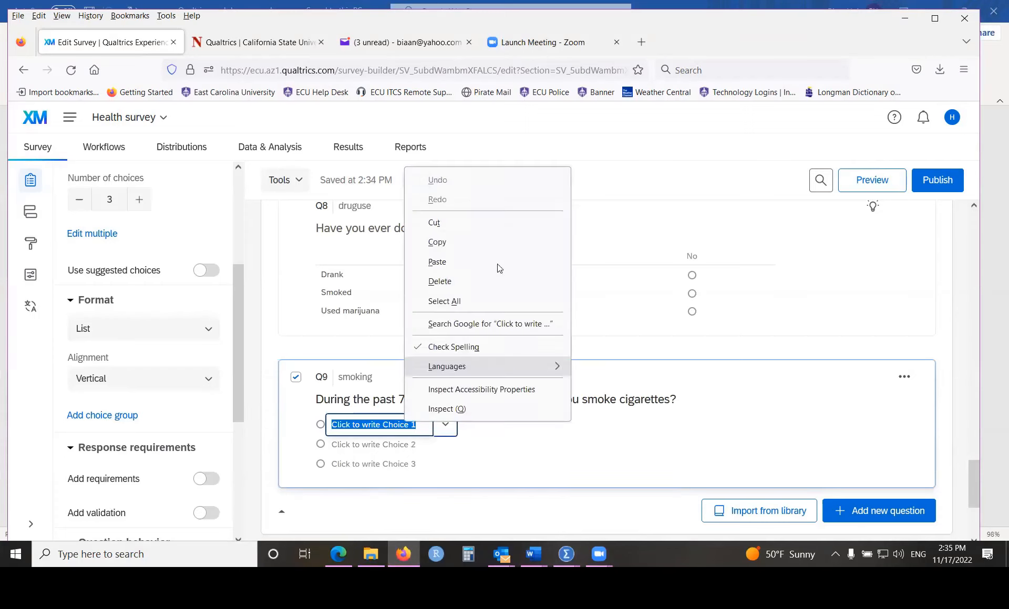
left_click(451, 259)
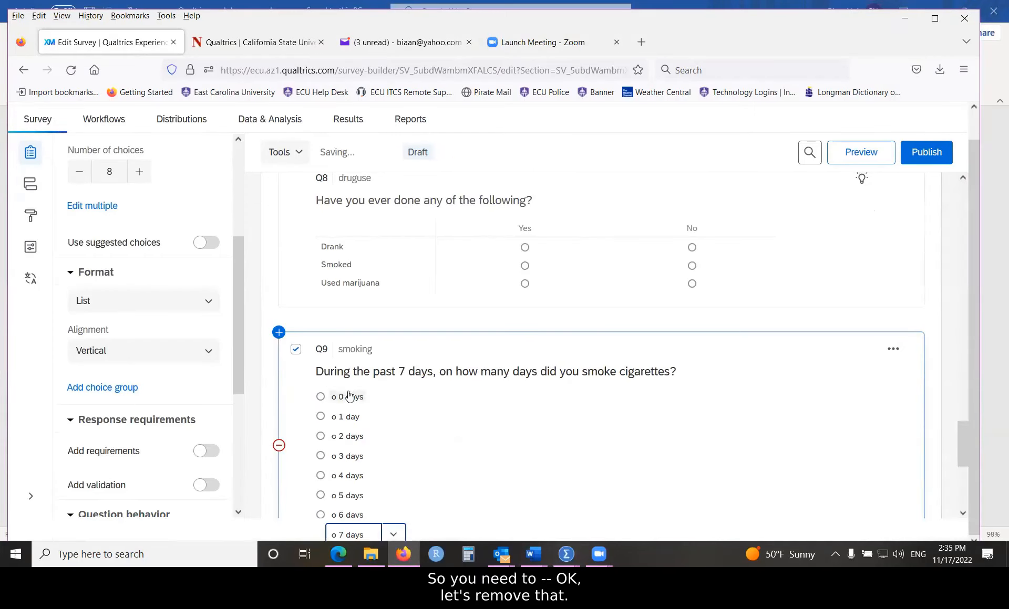
Step: Delete the stray 'o ' prefixes from the 0 days, 1 day and 2 days choices
left_click(347, 426)
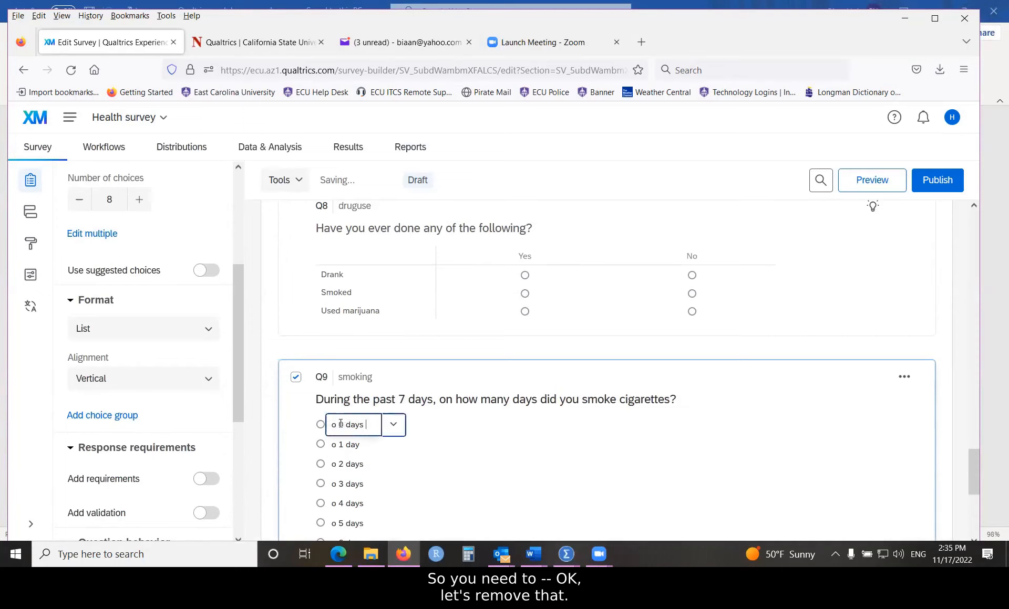
left_click(340, 424)
key("BackSpace")
key("BackSpace")
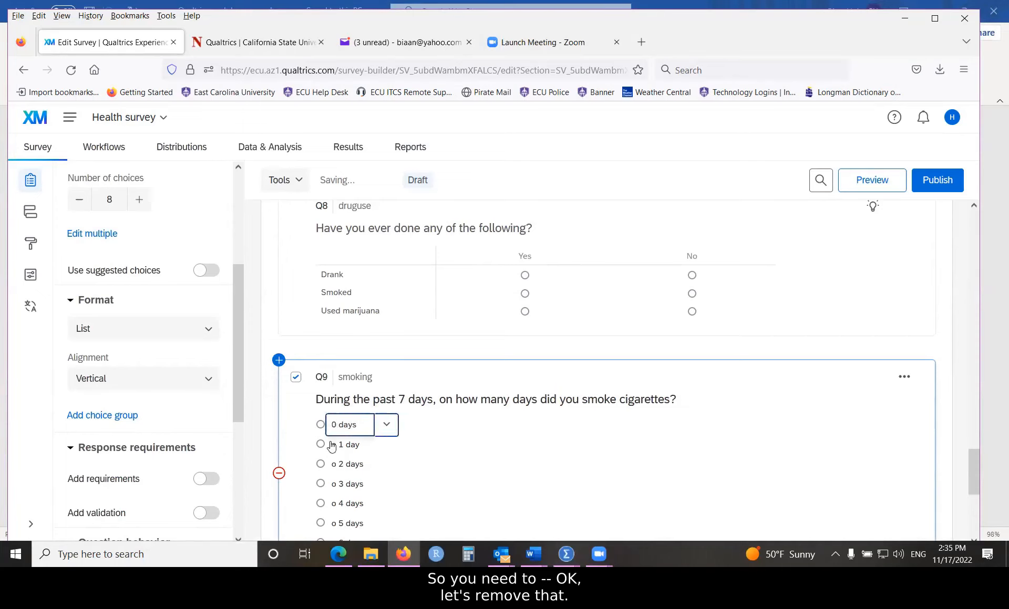
left_click(339, 445)
key("BackSpace")
key("BackSpace")
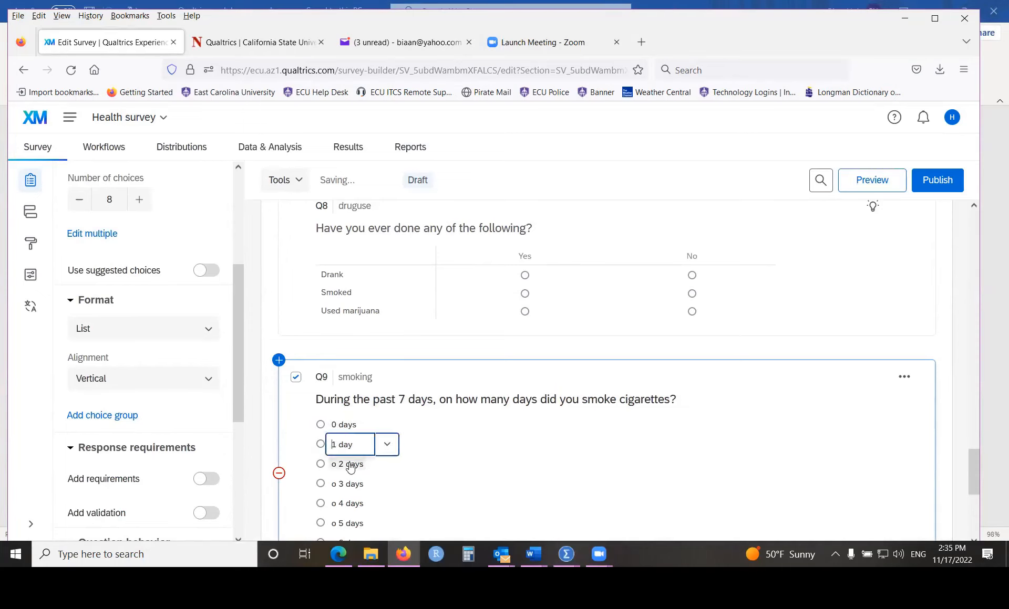
left_click(348, 466)
left_click(339, 465)
key("BackSpace")
key("BackSpace")
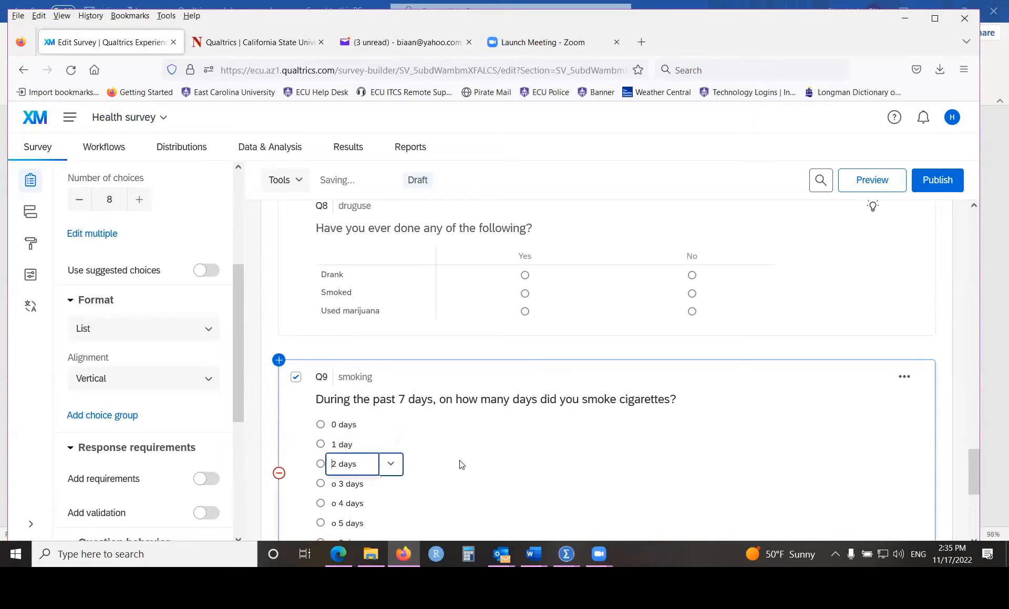
Step: Remove the 'o' prefixes from the 3 days through 7 days choices
scroll(459, 467, "down", 2)
left_click(341, 358)
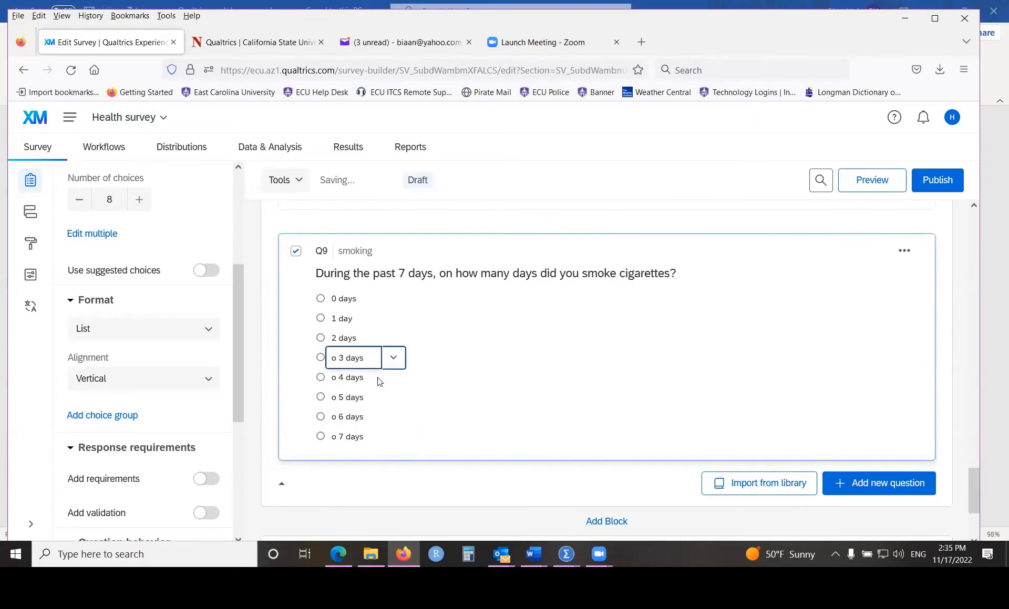
key("BackSpace")
key("BackSpace")
left_click(340, 376)
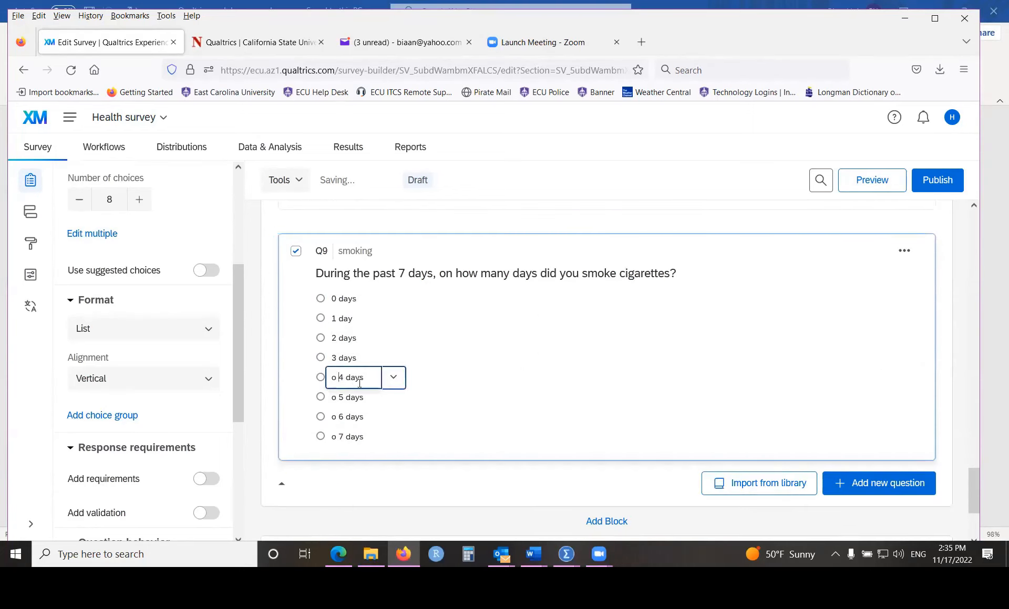
key("BackSpace")
key("BackSpace")
left_click(340, 396)
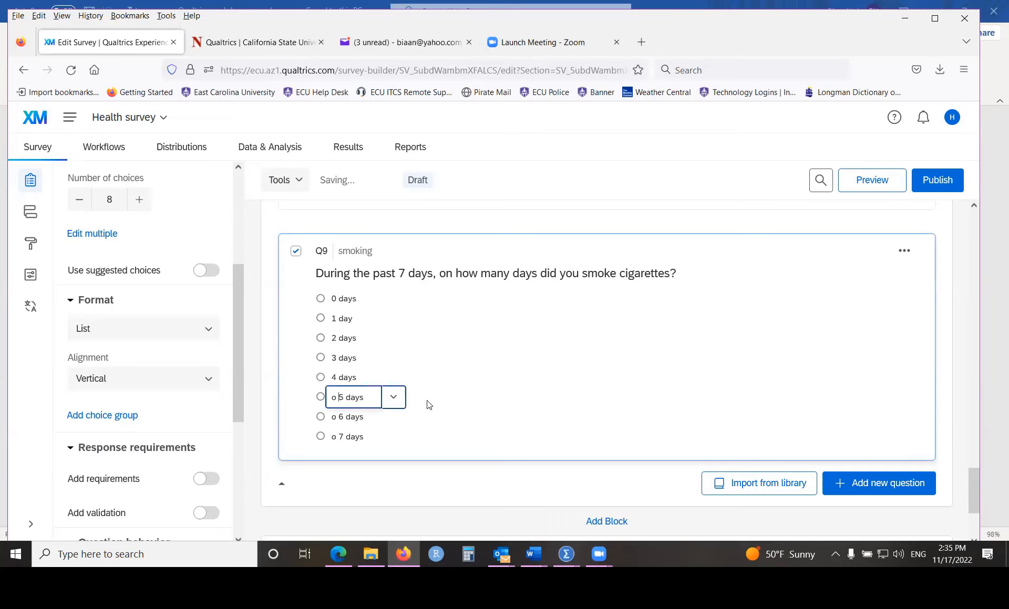
key("BackSpace")
key("BackSpace")
left_click(341, 416)
key("BackSpace")
key("BackSpace")
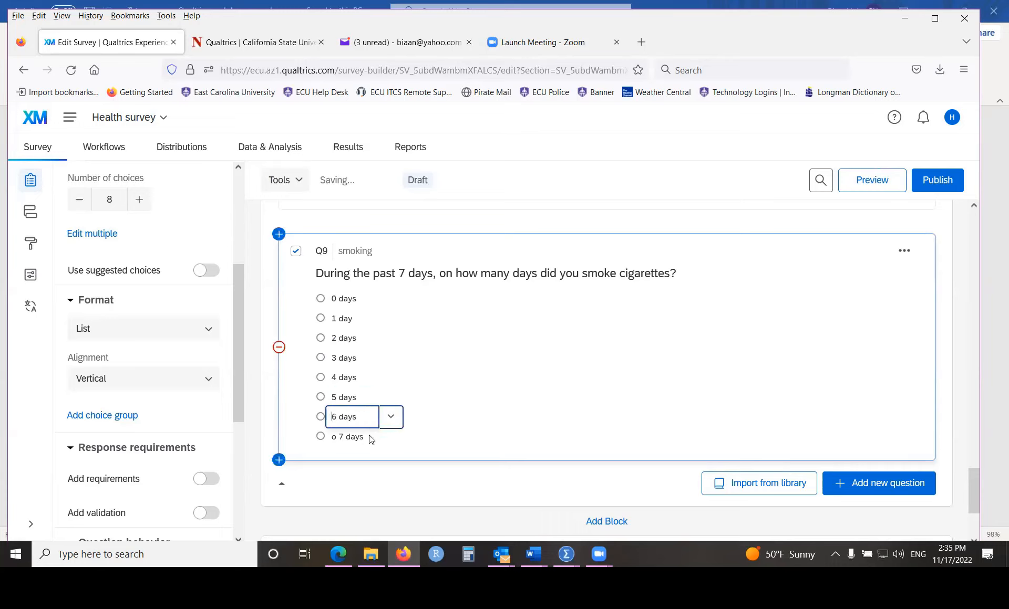
left_click(339, 437)
key("BackSpace")
key("BackSpace")
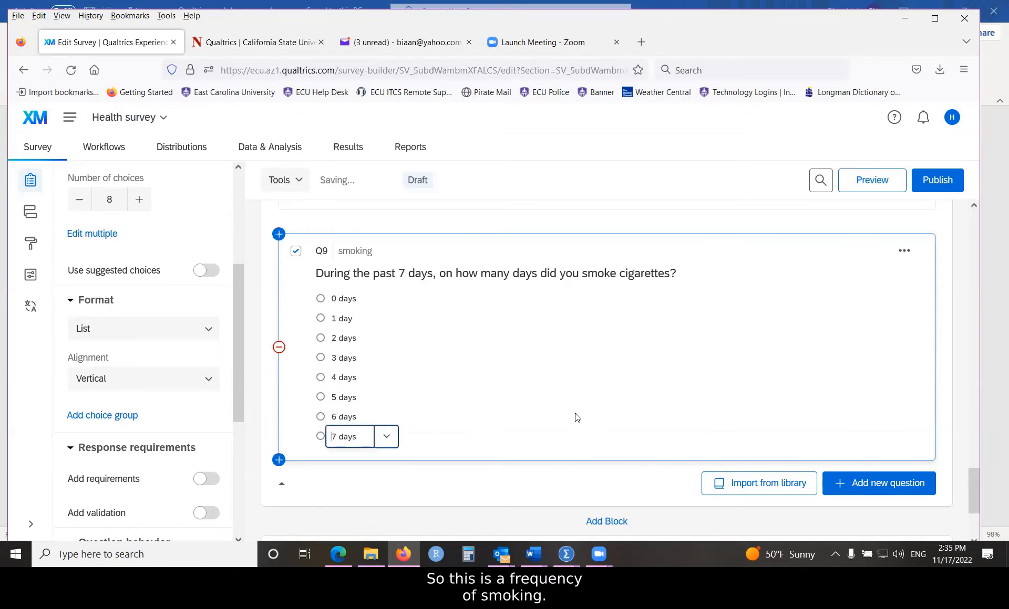
left_click(720, 376)
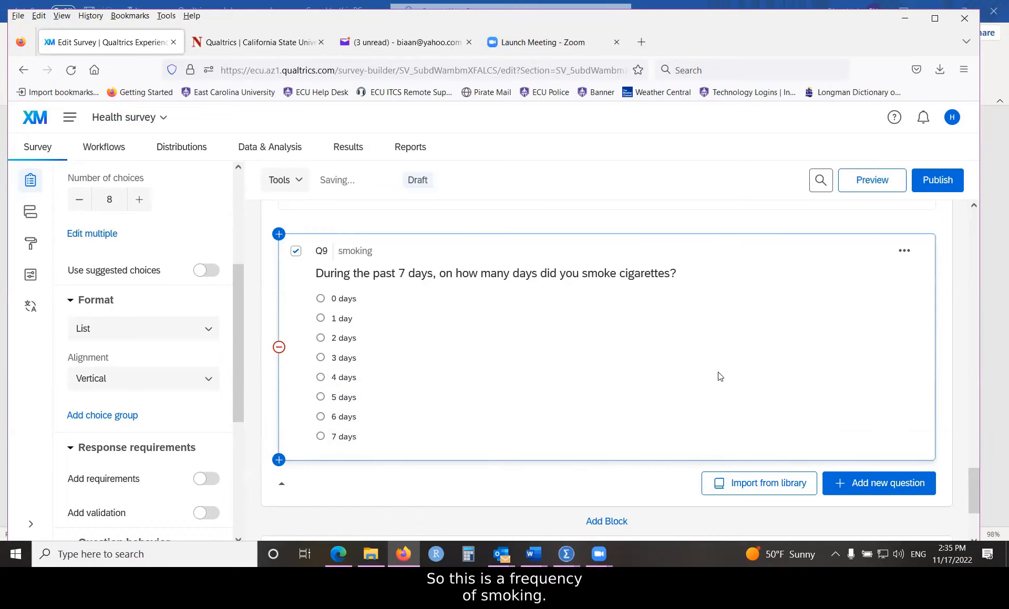
scroll(720, 376, "up", 2)
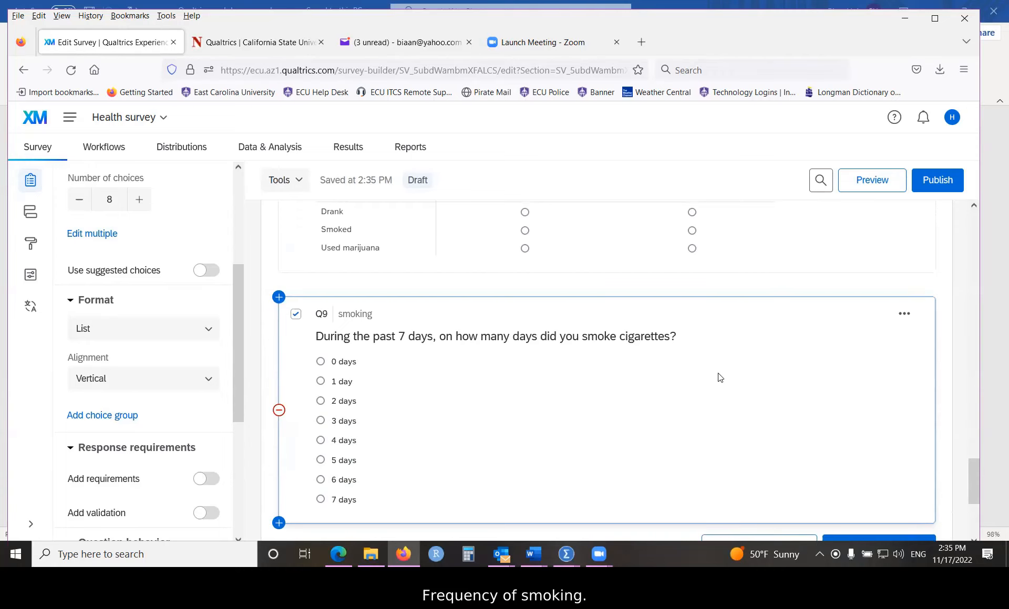
scroll(720, 378, "down", 4)
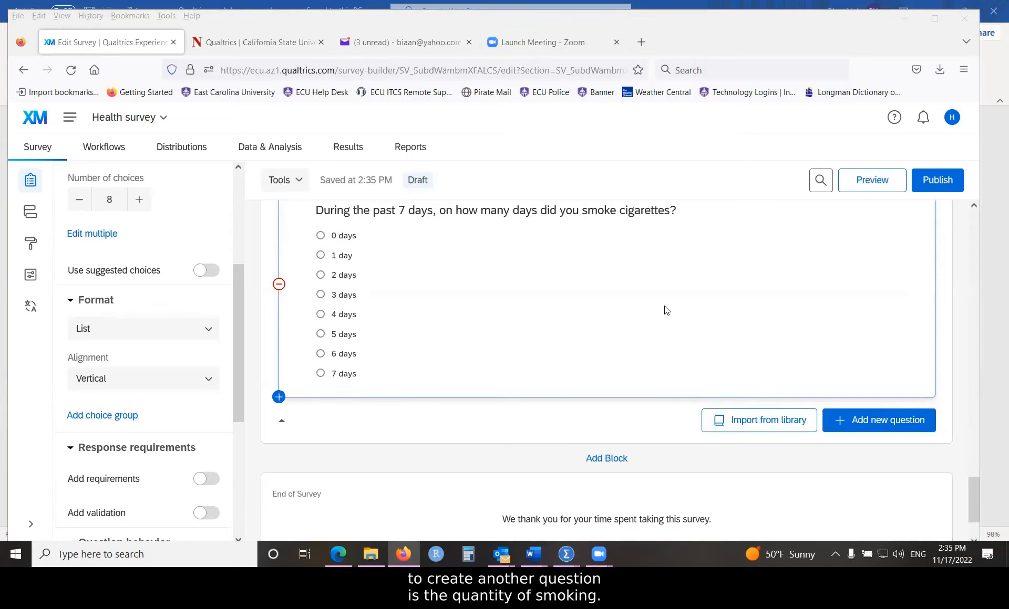
Step: Add multiple-choice Q10 after Q9 with the text 'Your answered days'
left_click(870, 422)
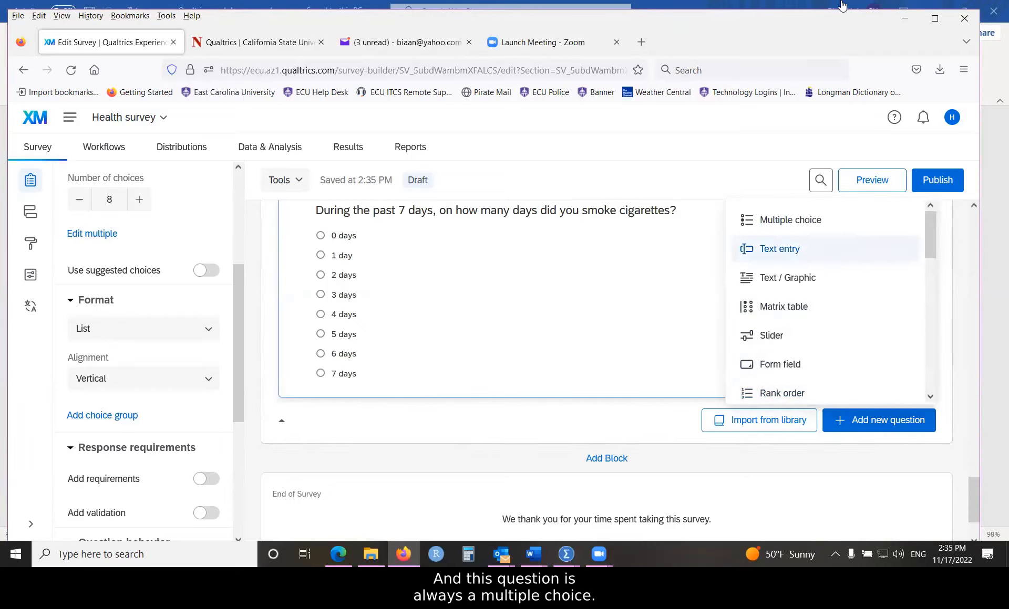
left_click(754, 220)
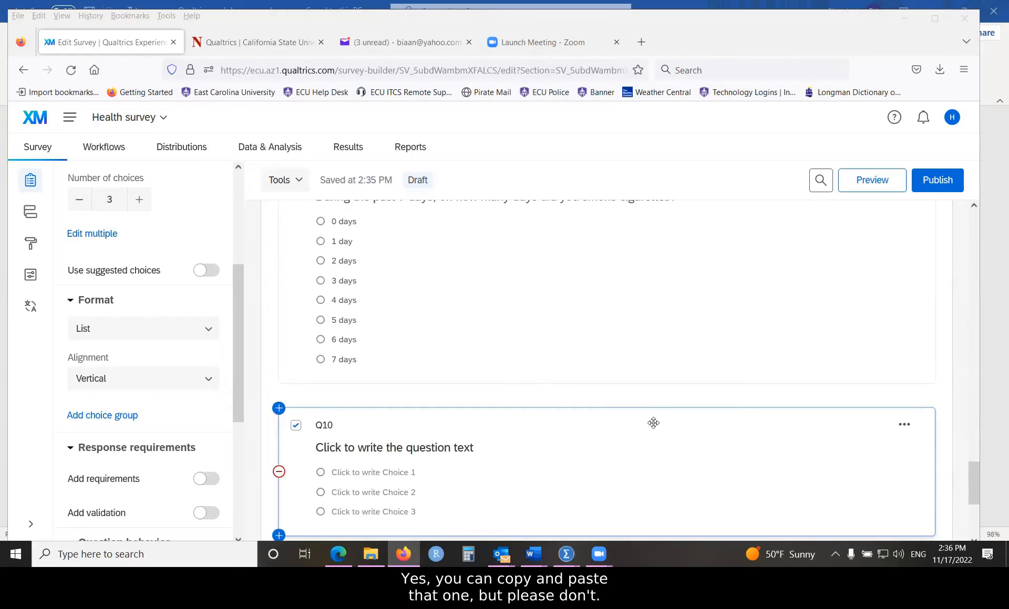
left_click(392, 449)
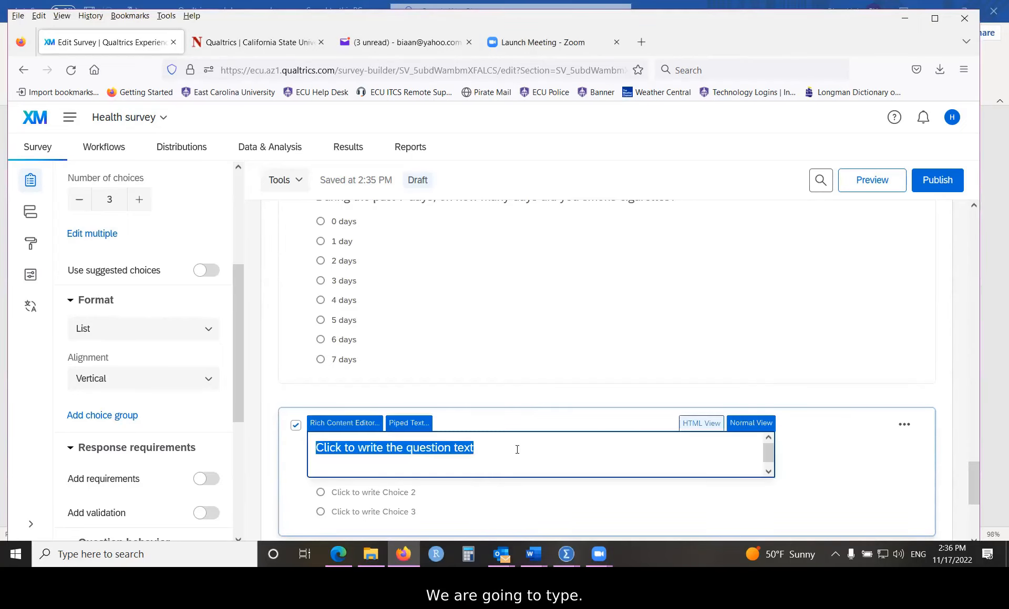
type("Your abs")
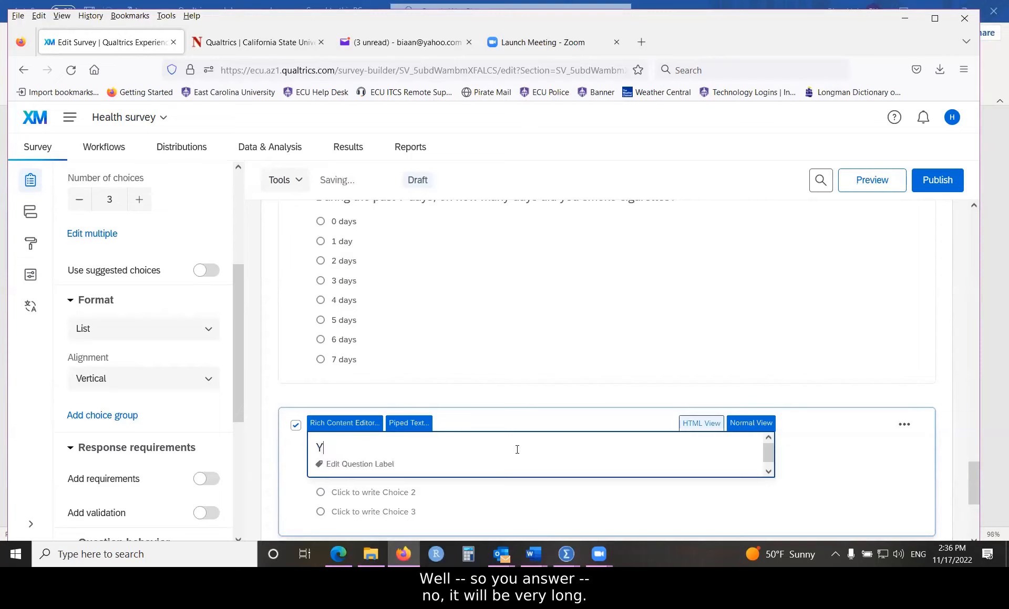
key("BackSpace")
key("BackSpace")
type("nswered")
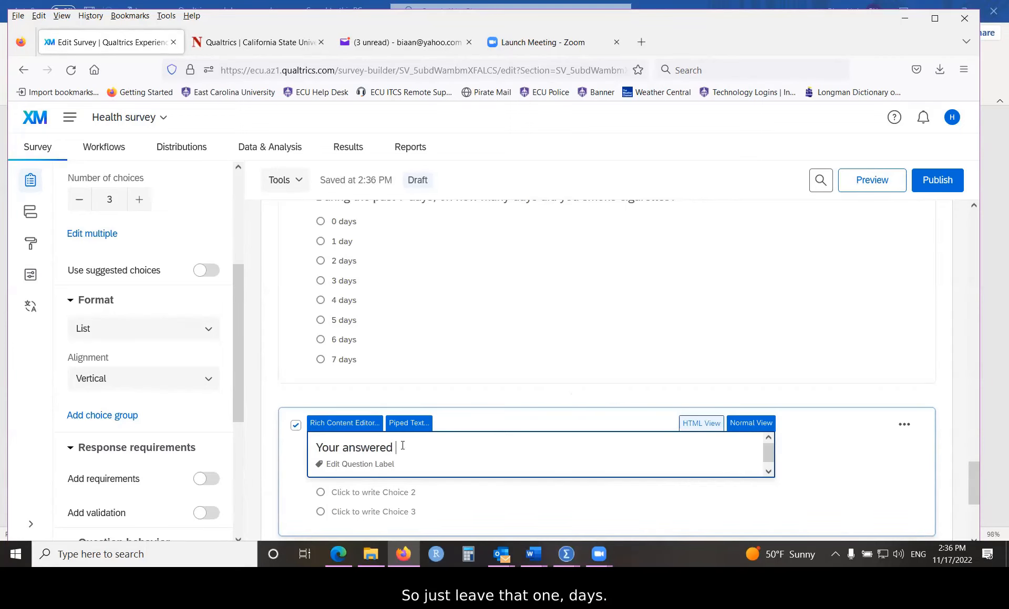
type("days")
left_click(396, 448)
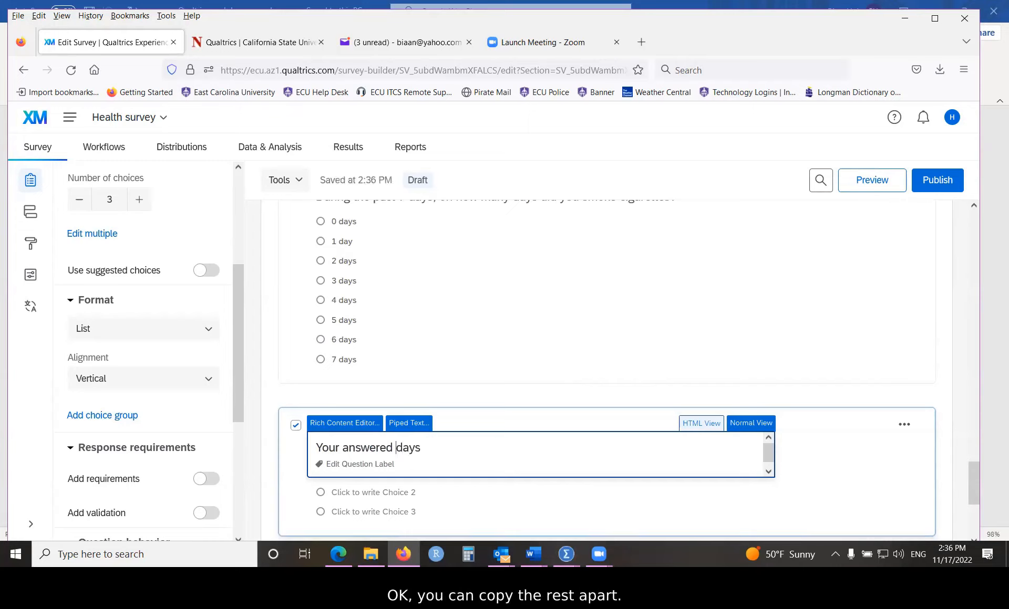
key("alt+Tab")
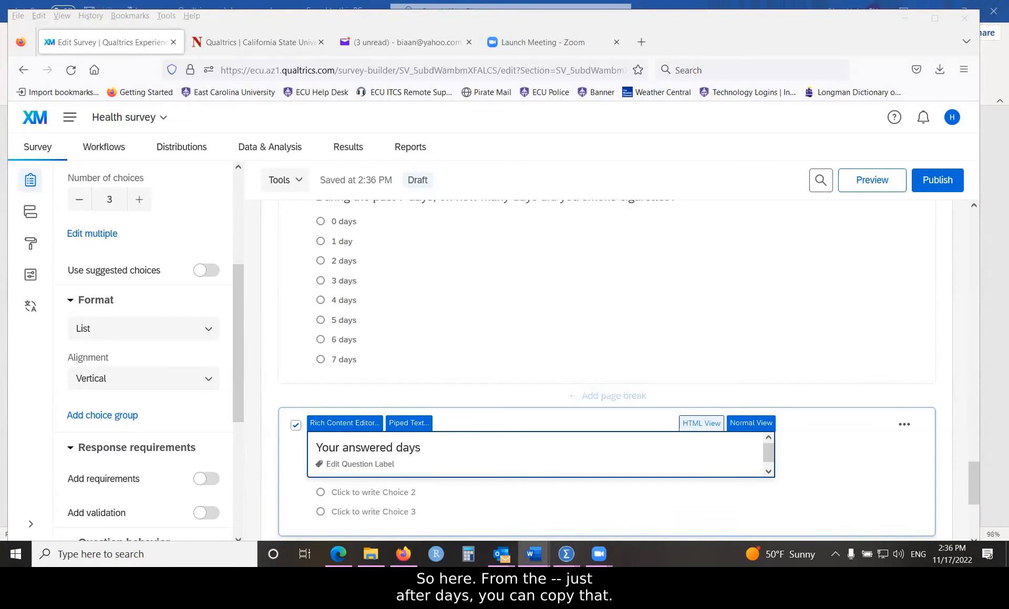
Step: Paste the rest of Q10's cigarettes-per-day wording and delete the stray 'days' after 'Your answered'
left_click(430, 449)
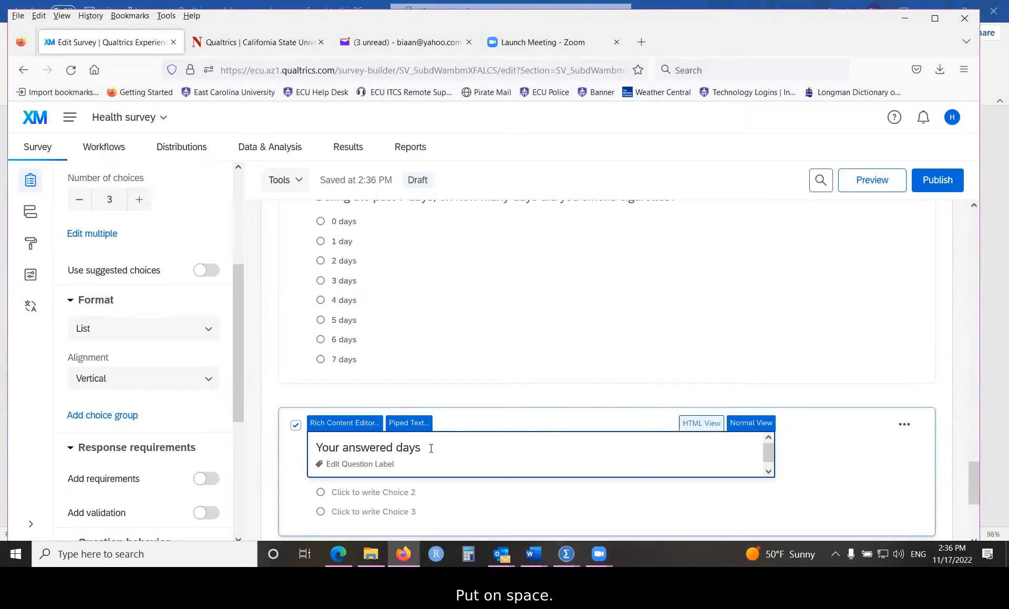
right_click(431, 448)
left_click(464, 290)
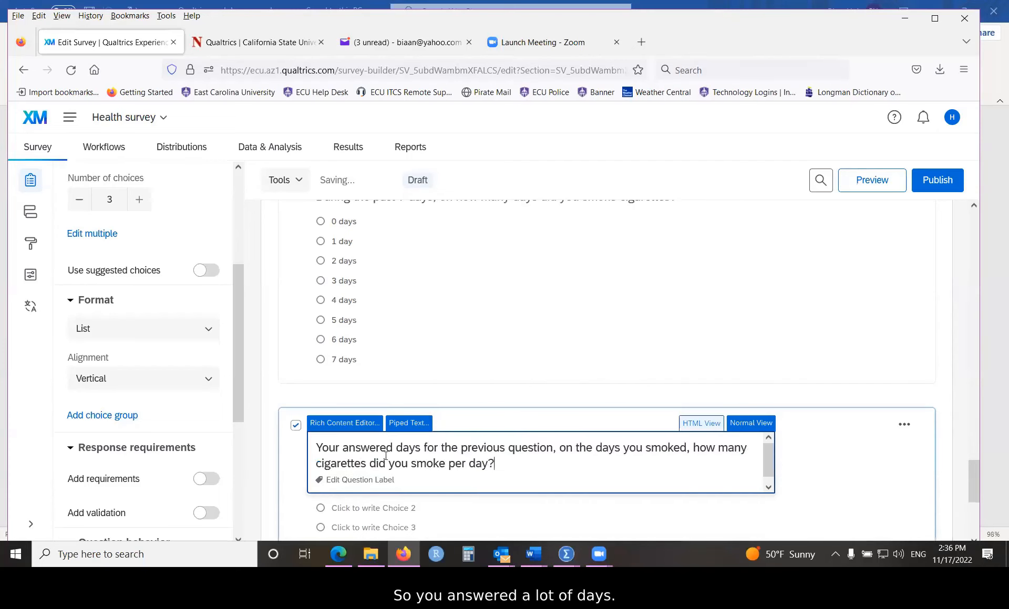
left_click_drag(396, 447, 419, 446)
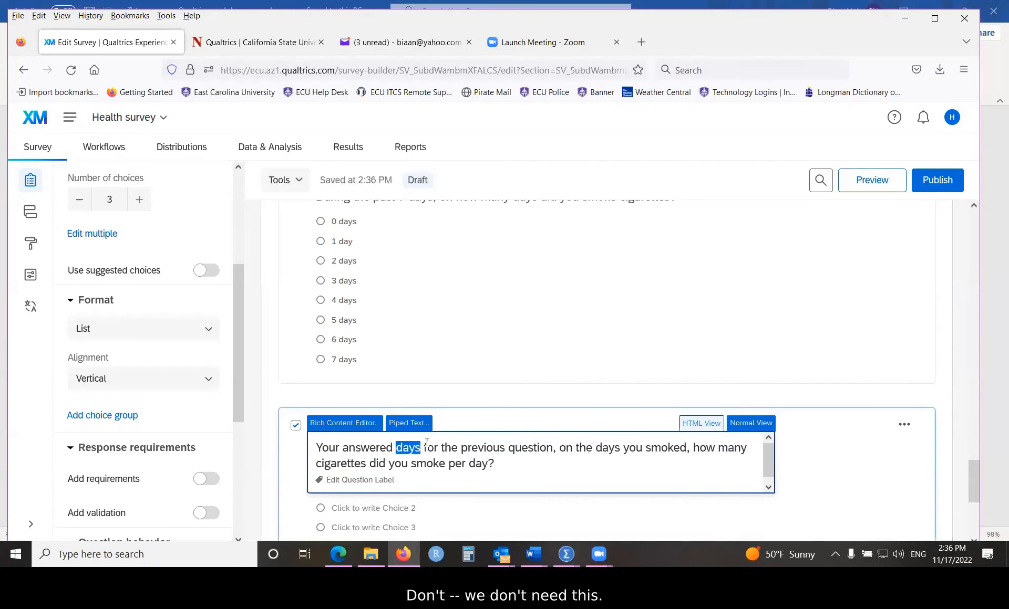
key("BackSpace")
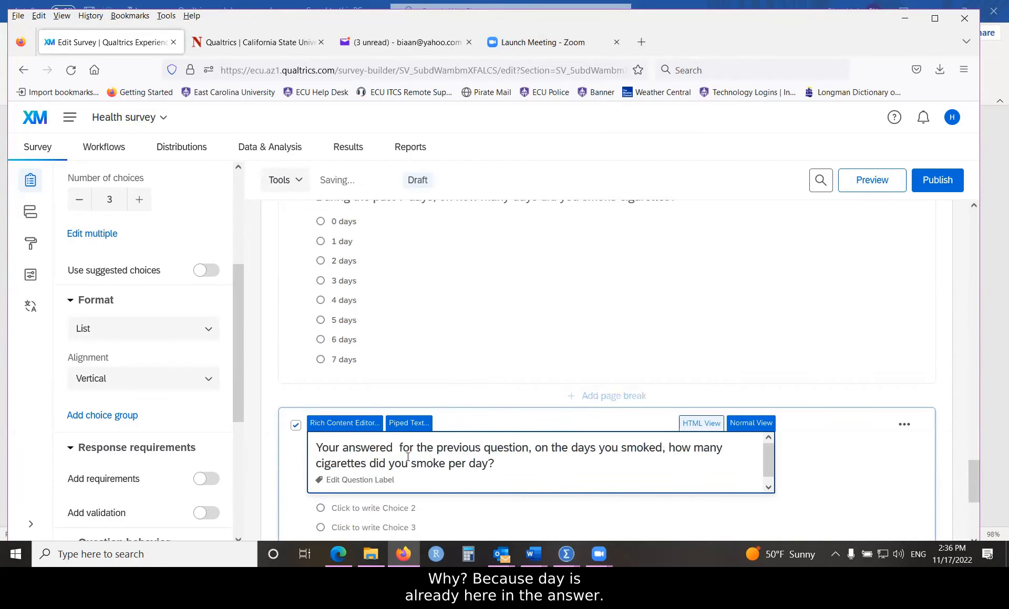
key("BackSpace")
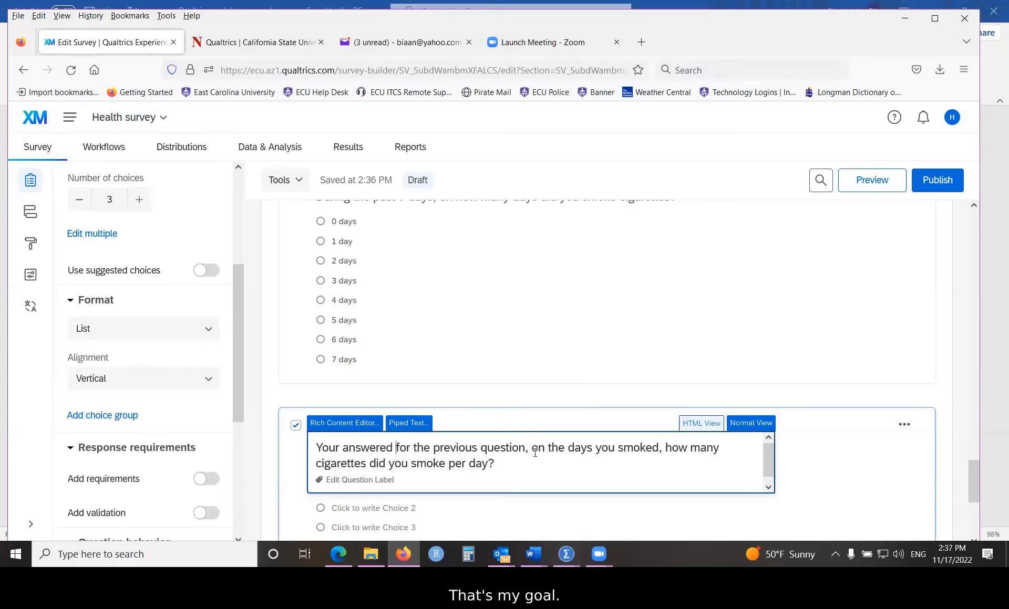
Step: Set Q10's question label to 'quantity'
left_click(391, 480)
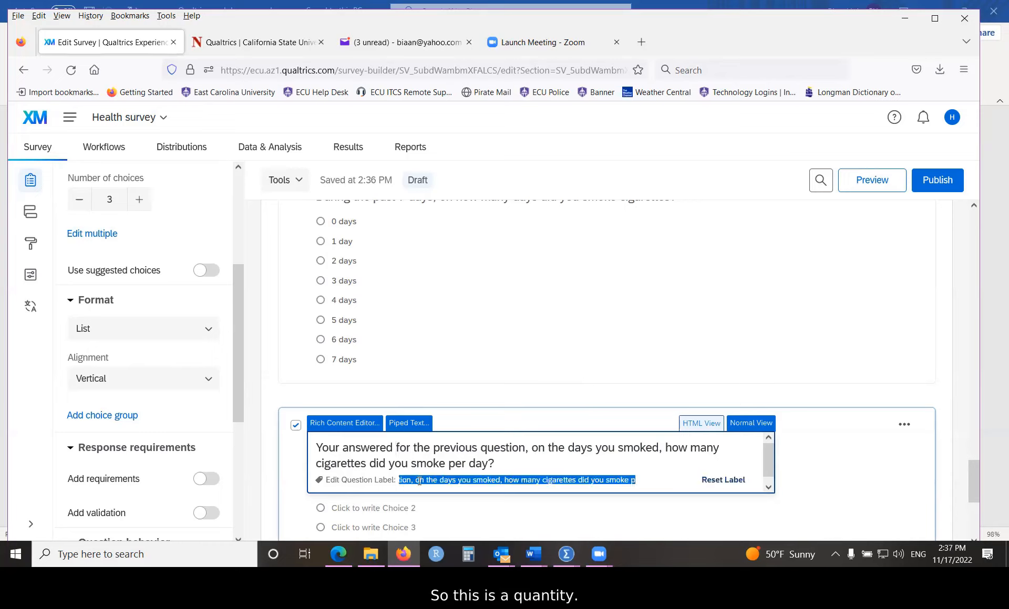
type("quan")
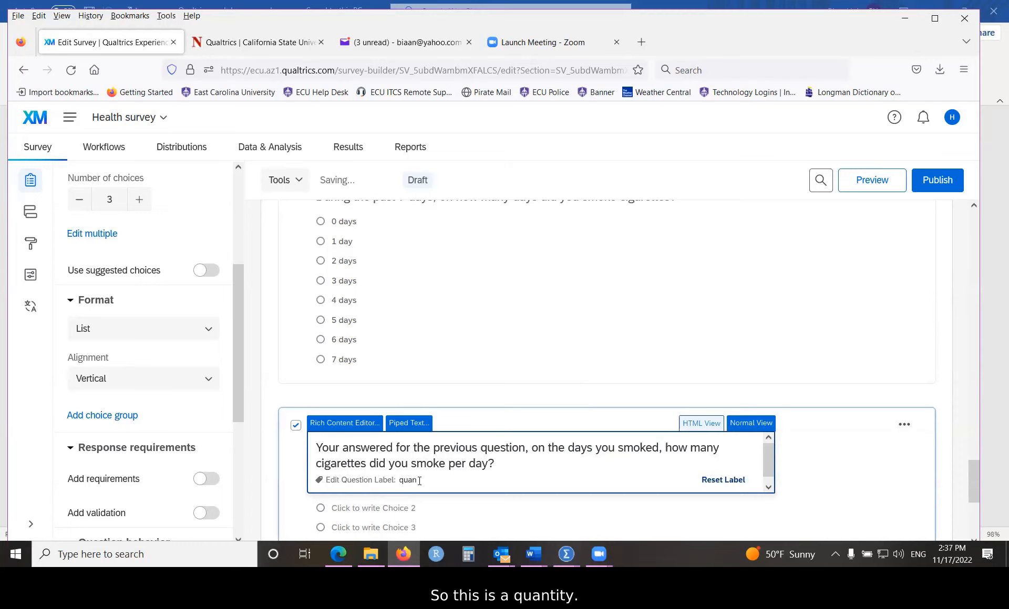
type("tity")
left_click(810, 462)
scroll(452, 457, "down", 2)
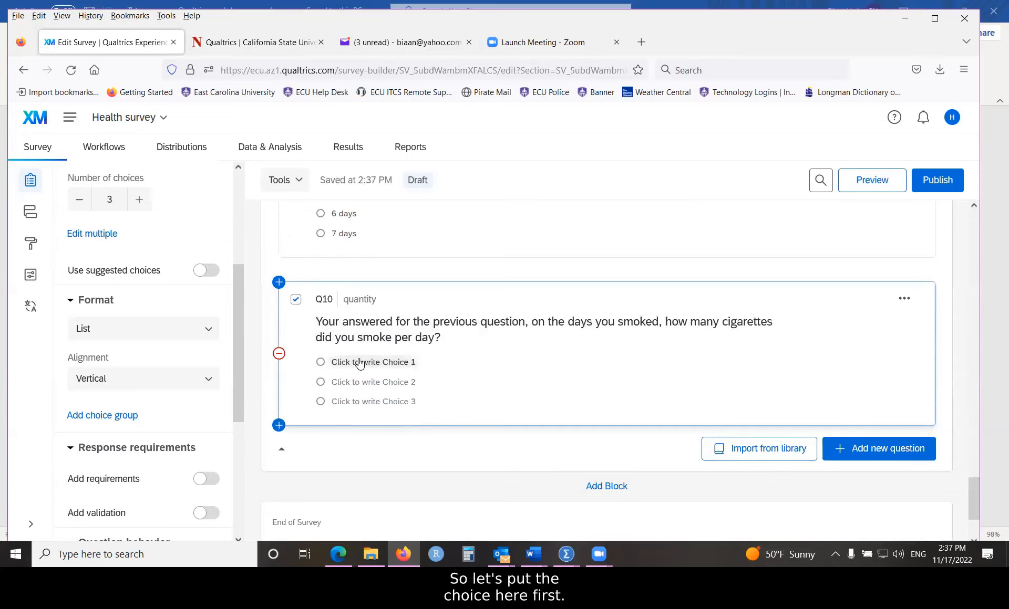
key("alt+Tab")
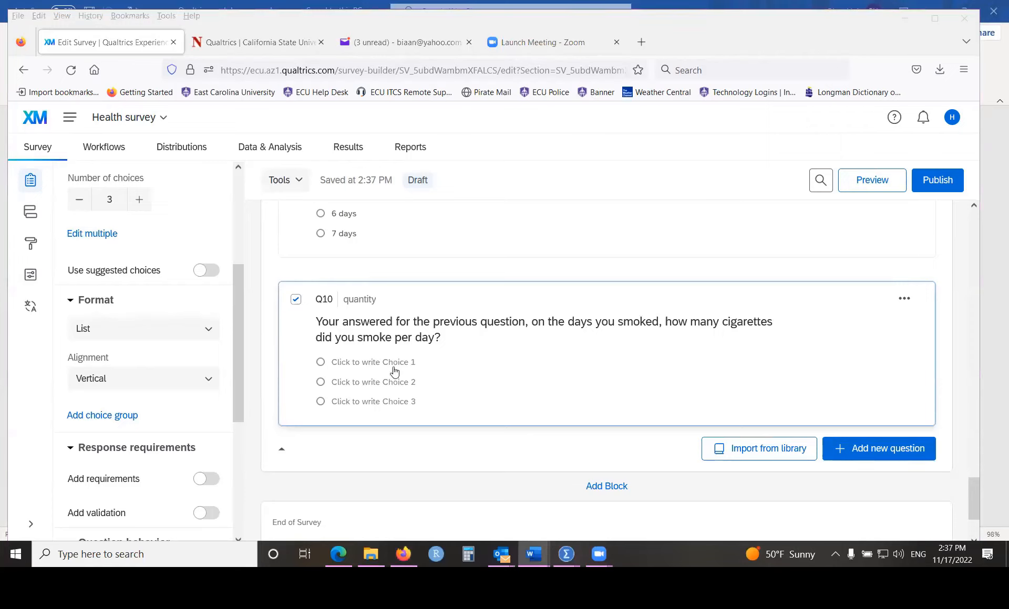
Step: Paste the six cigarette-count choices into Q10 and strip the 'o ' prefix from 'Less than 1' and '1'
left_click(361, 365)
right_click(392, 362)
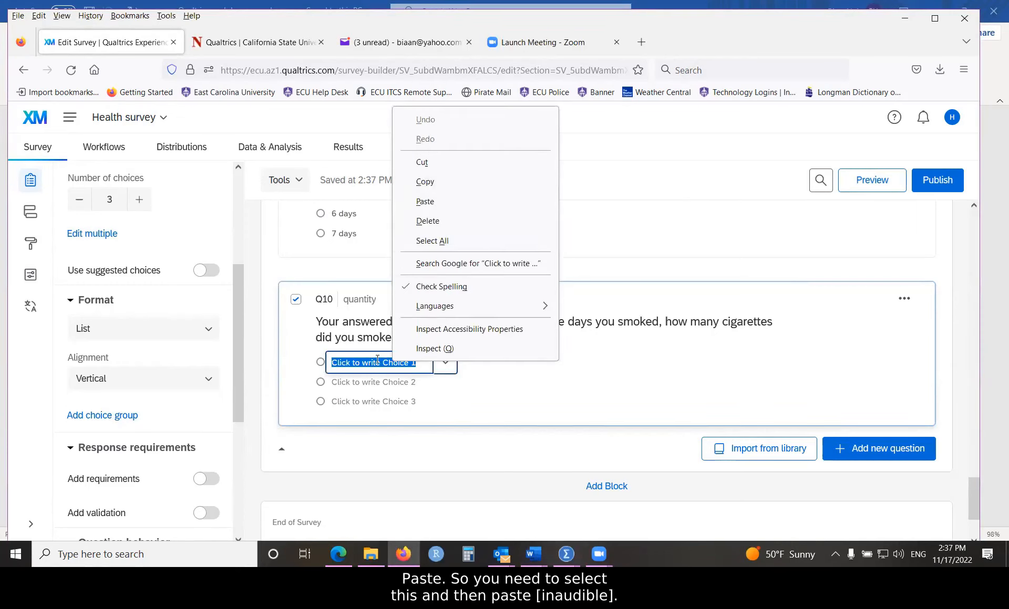
left_click(425, 202)
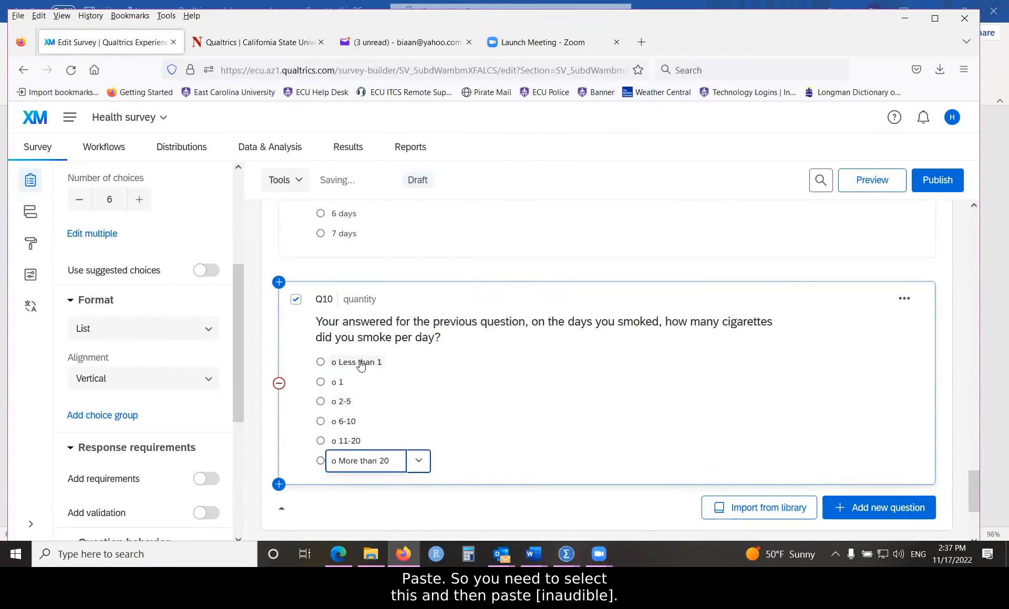
left_click(340, 362)
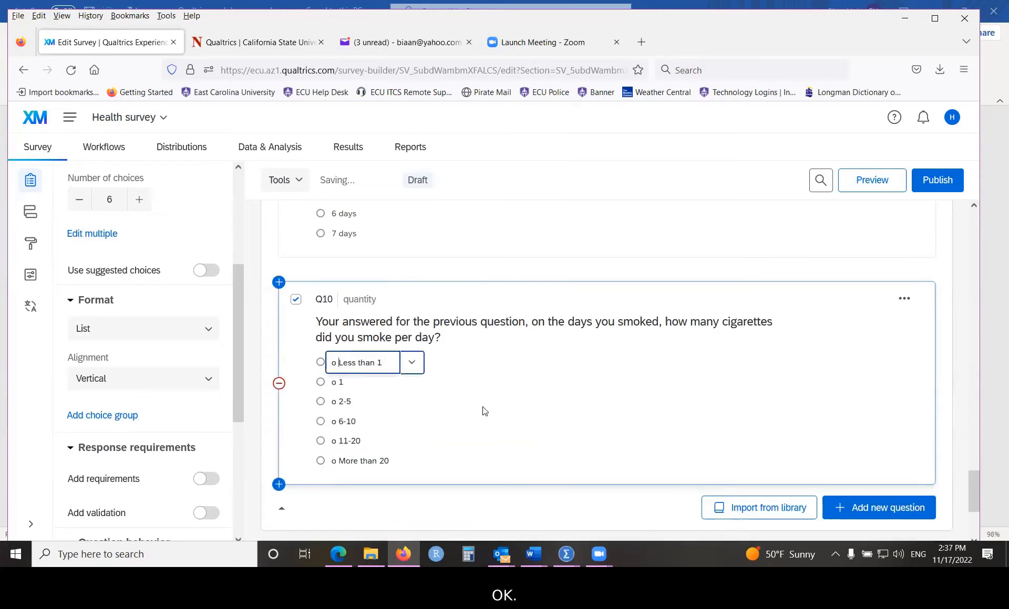
key("BackSpace")
key("BackSpace")
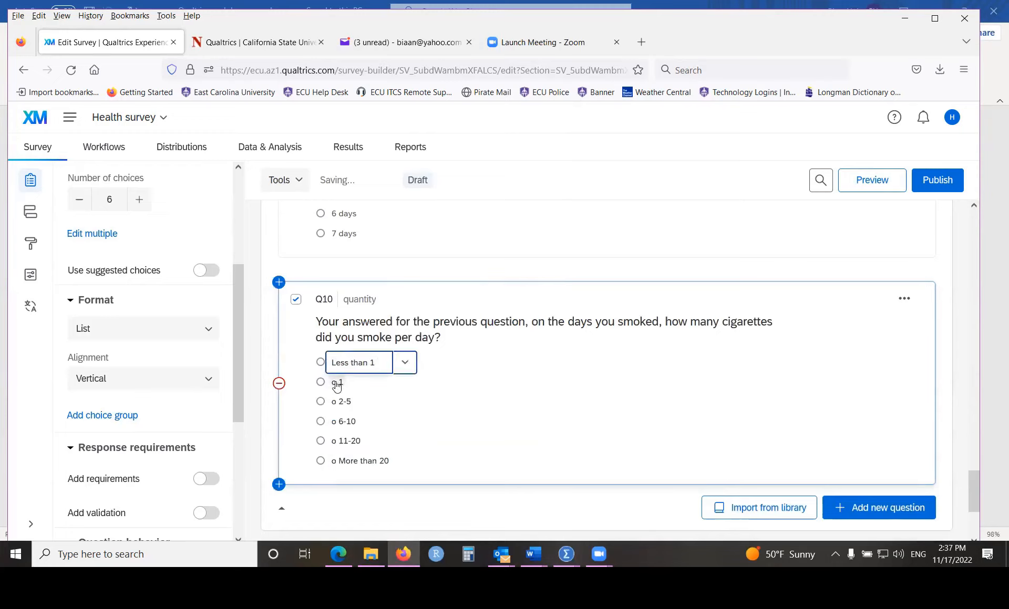
left_click(341, 382)
key("Left")
key("BackSpace")
key("BackSpace")
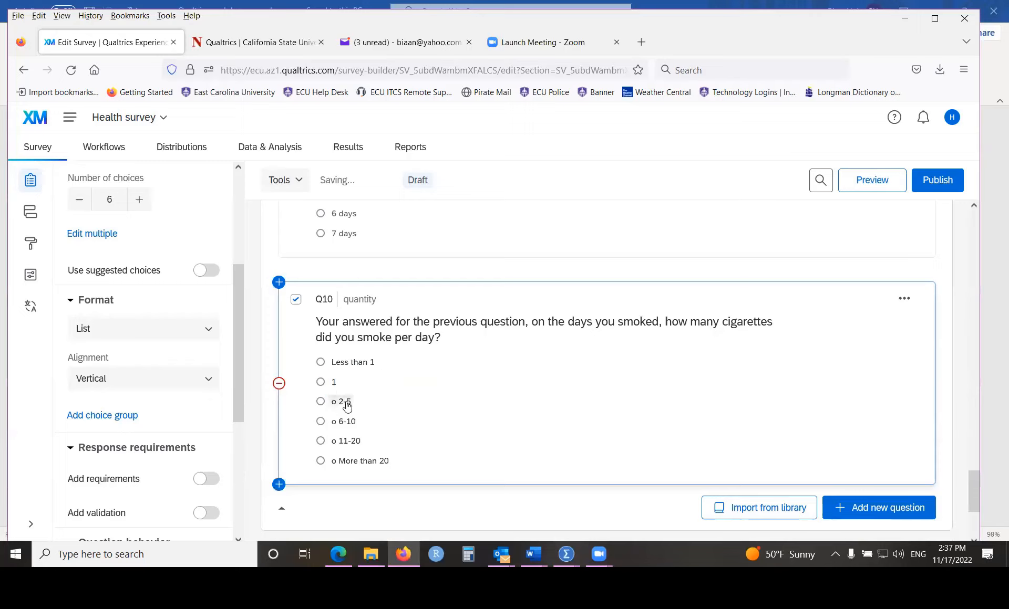
Step: Strip the 'o ' prefix from choices 2-5, 6-10, 11-20 and More than 20
left_click(340, 402)
left_click(340, 402)
key("BackSpace")
key("BackSpace")
left_click(340, 422)
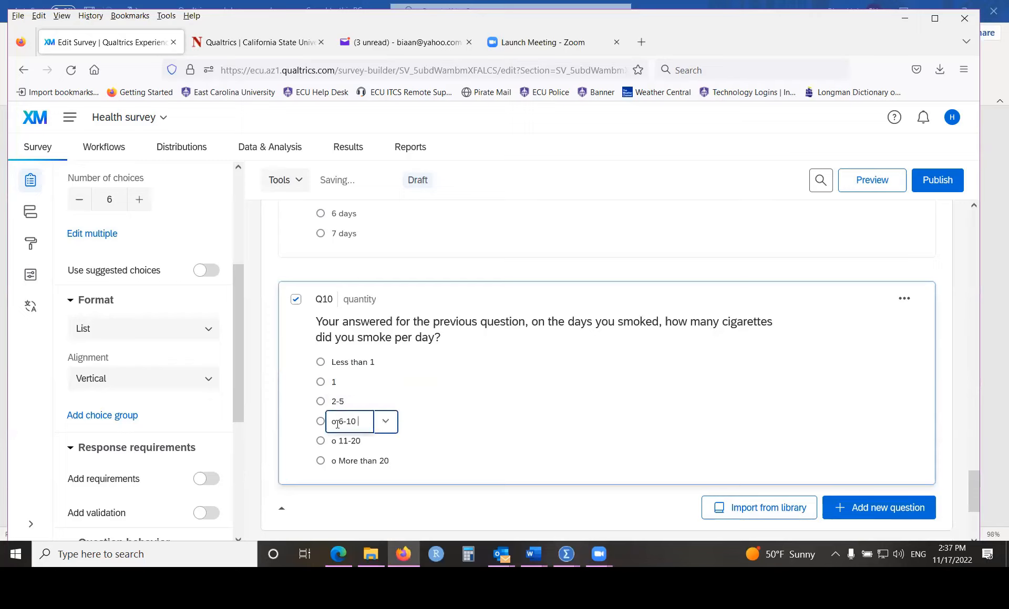
key("BackSpace")
key("BackSpace")
left_click(340, 440)
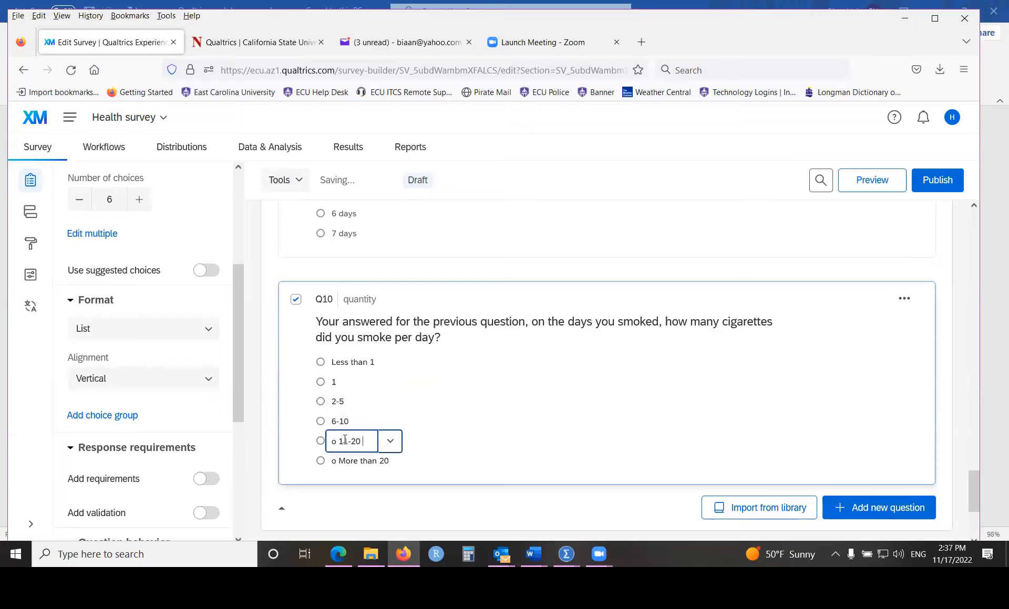
key("BackSpace")
key("BackSpace")
left_click(361, 461)
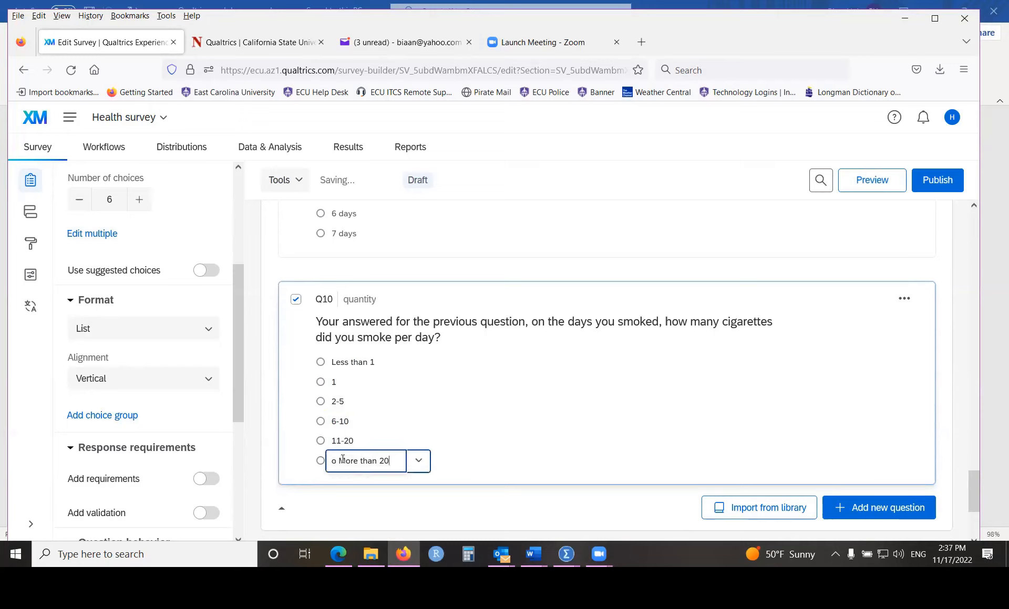
key("BackSpace")
key("BackSpace")
left_click(488, 412)
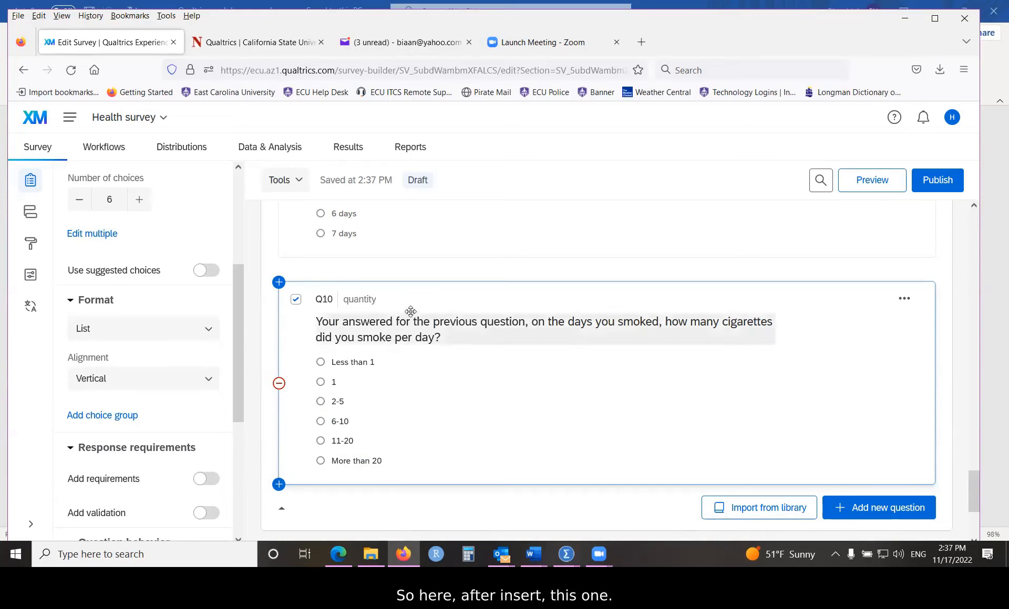
Step: Show the Piped Text fields for Survey Question Q9 smoking after 'answered' in Q10
left_click(396, 329)
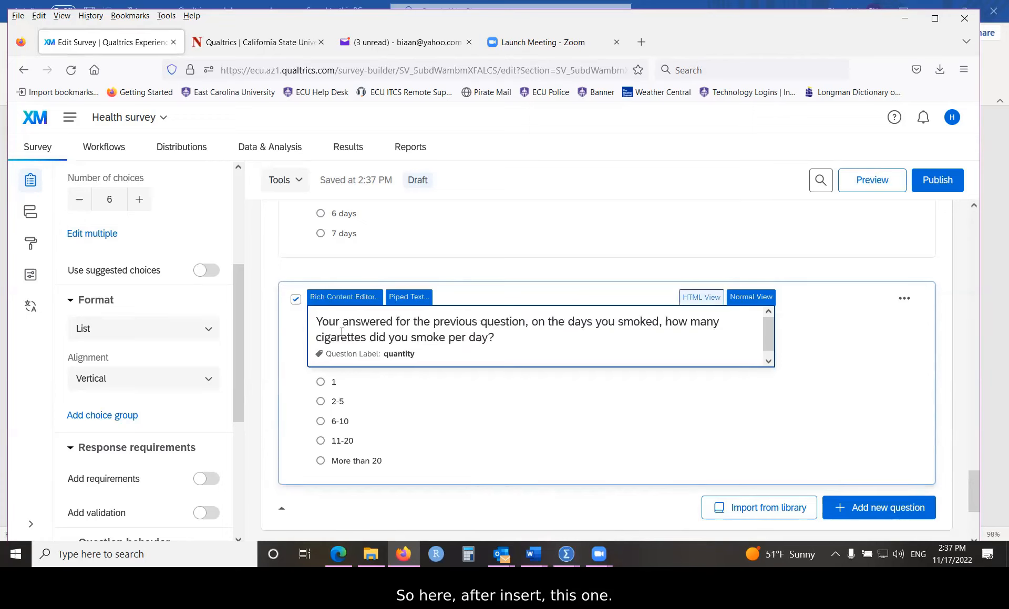
left_click(401, 299)
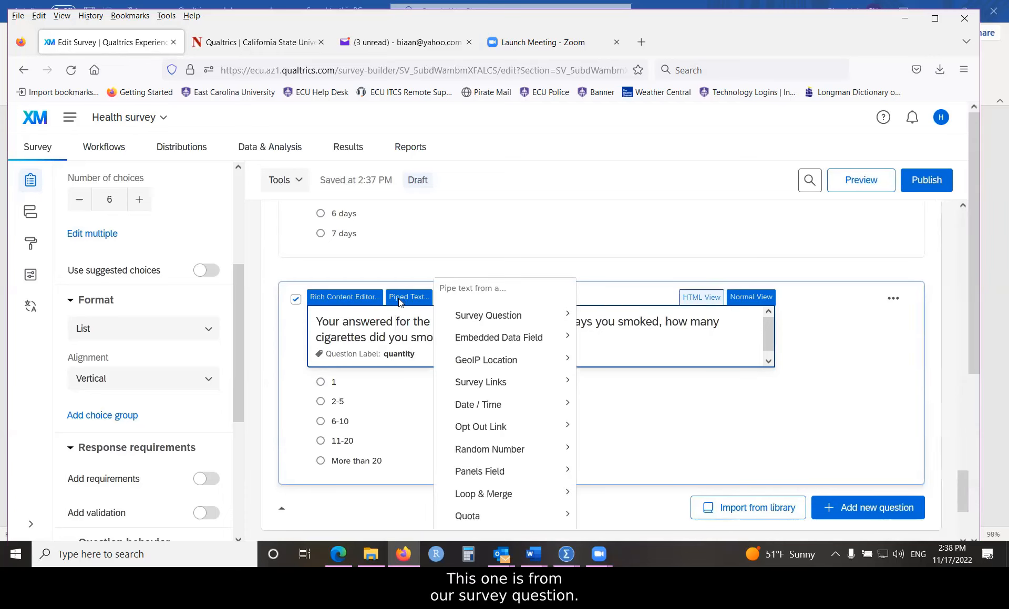
mouse_move(471, 322)
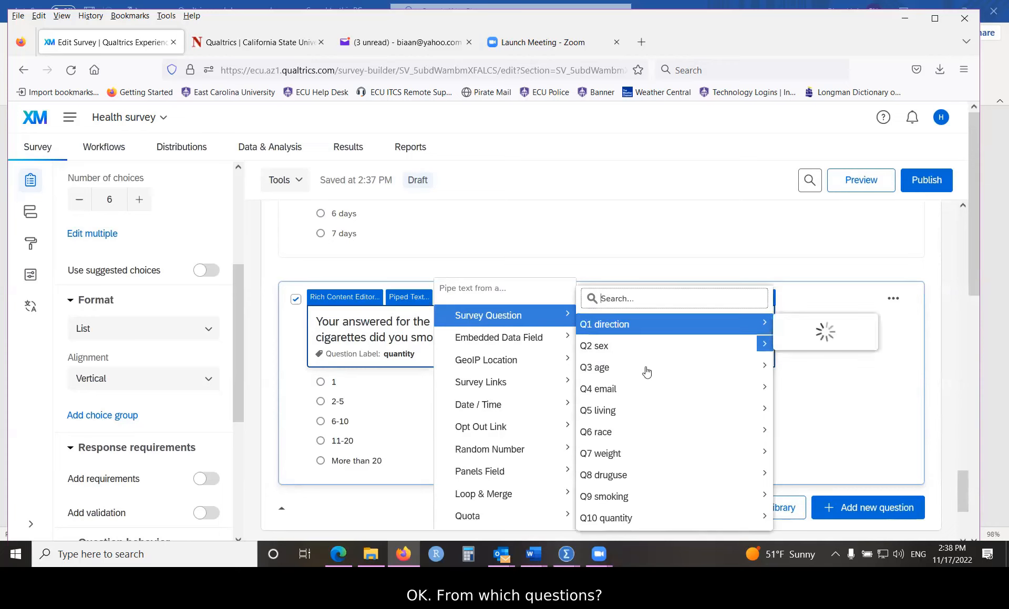
mouse_move(660, 504)
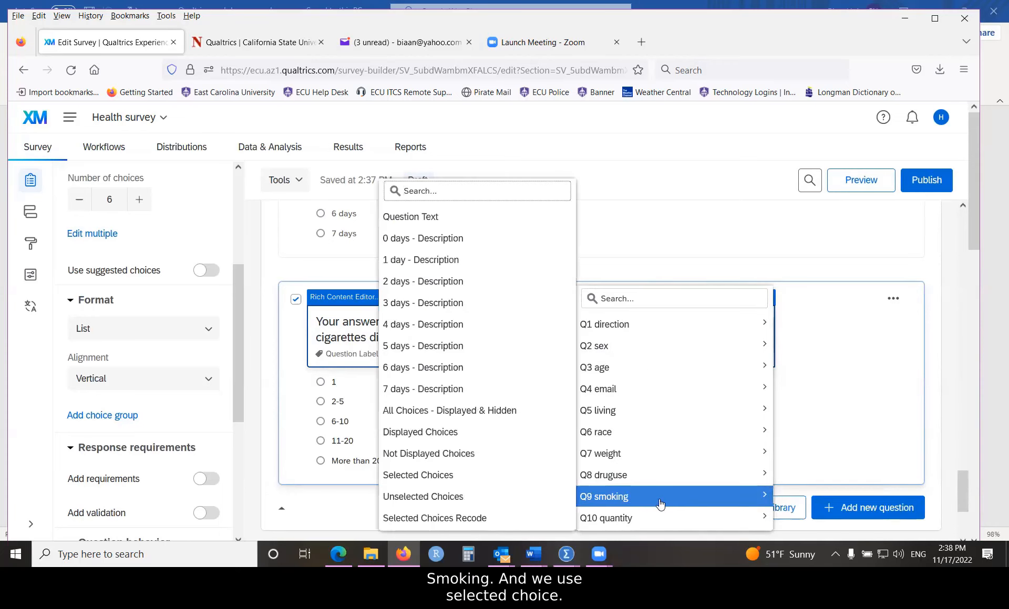
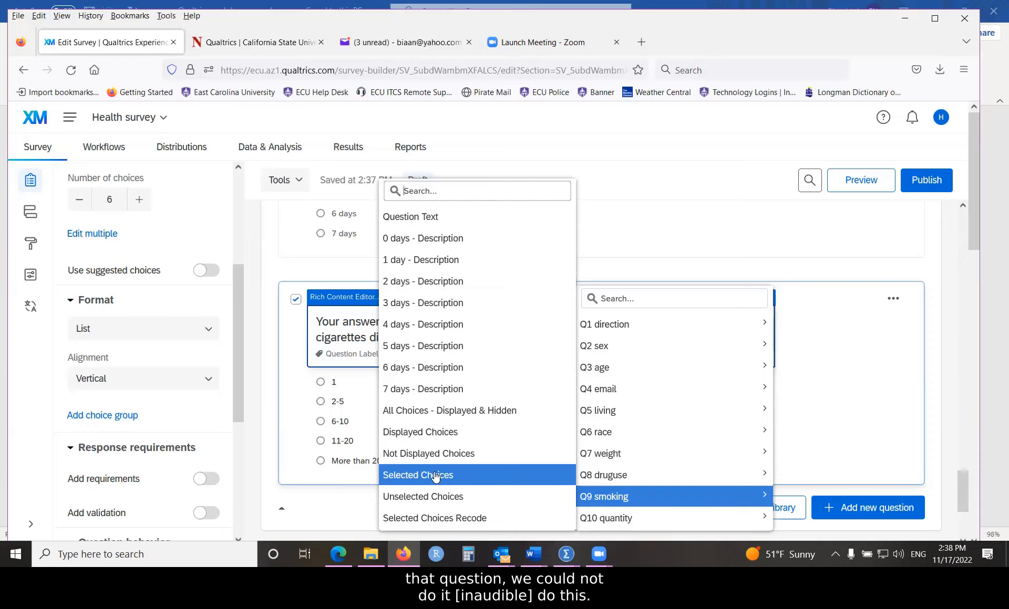
Step: Insert Q9 smoking's Selected Choices as piped text into Q10's wording
left_click(435, 476)
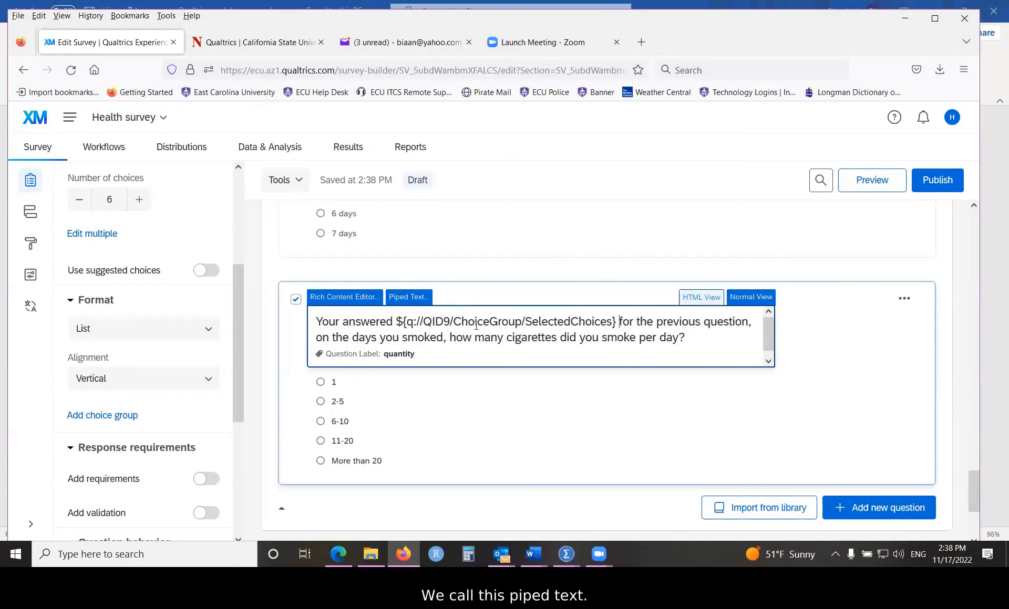
Step: Format the piped Q9 code in Q10's text as bold, orange, 14pt
left_click(332, 297)
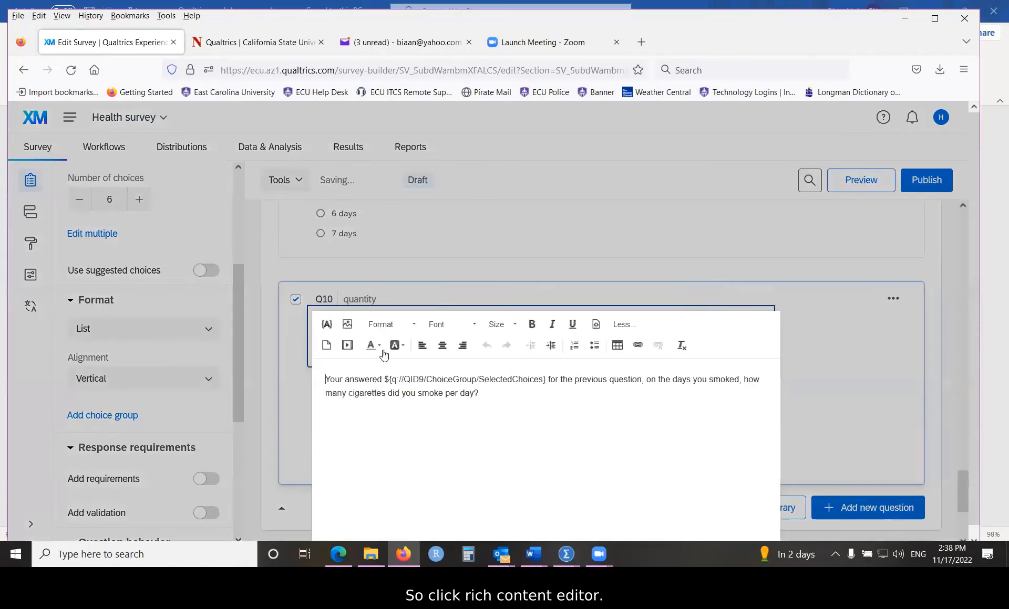
left_click_drag(385, 378, 545, 380)
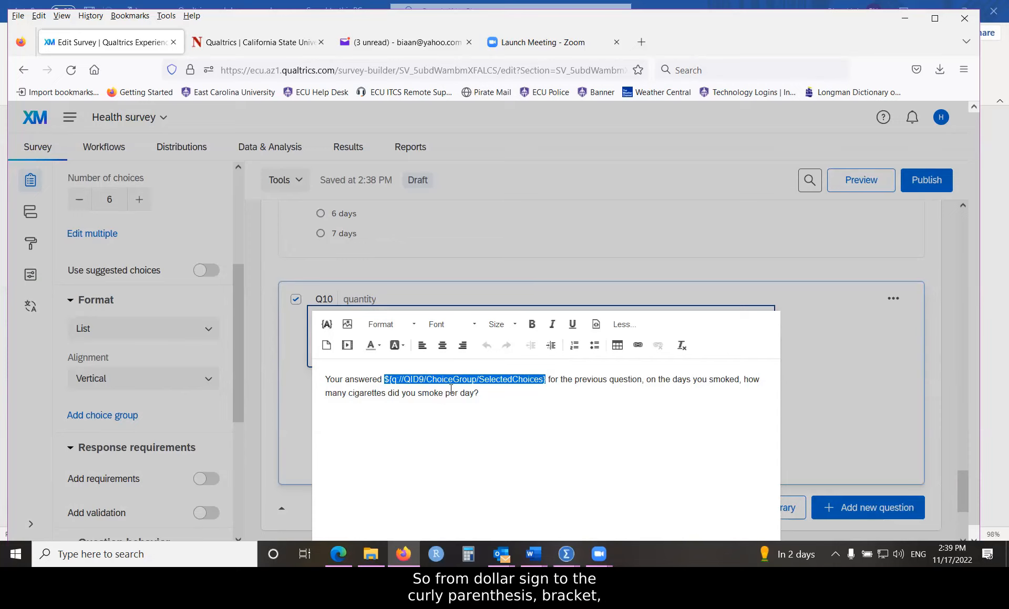
left_click(532, 324)
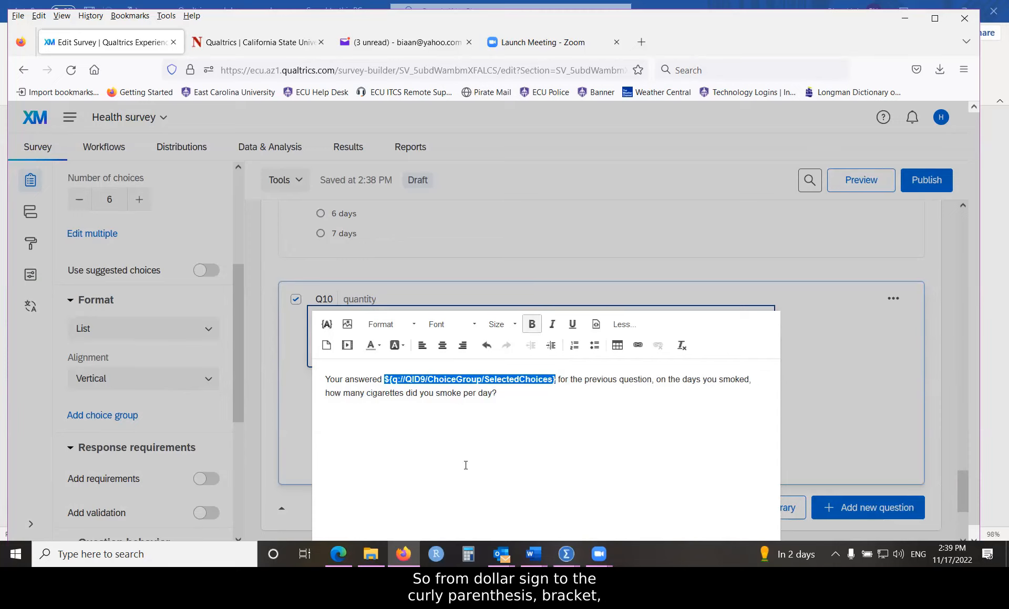
left_click(372, 345)
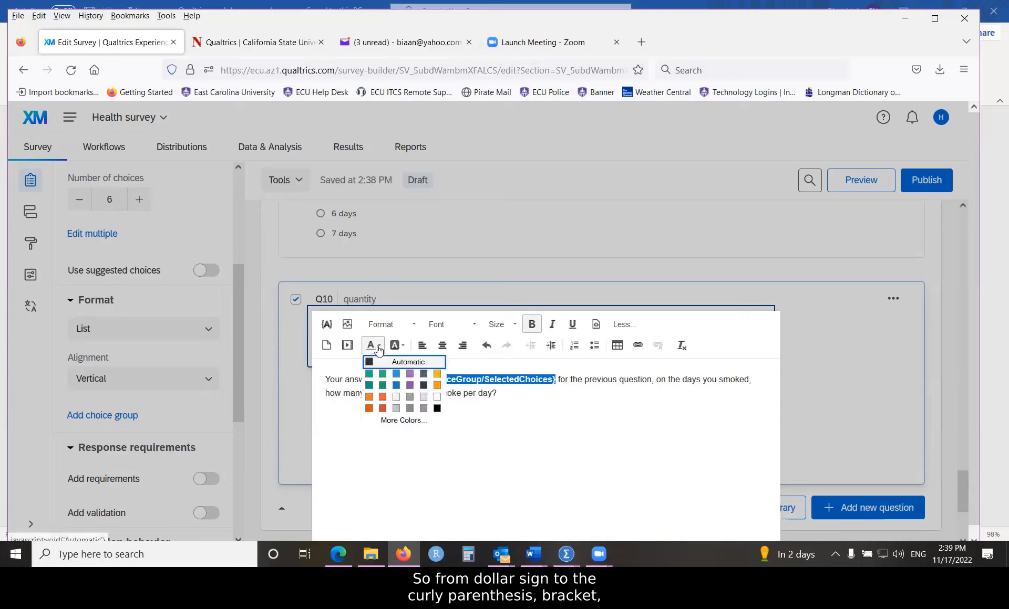
left_click(382, 398)
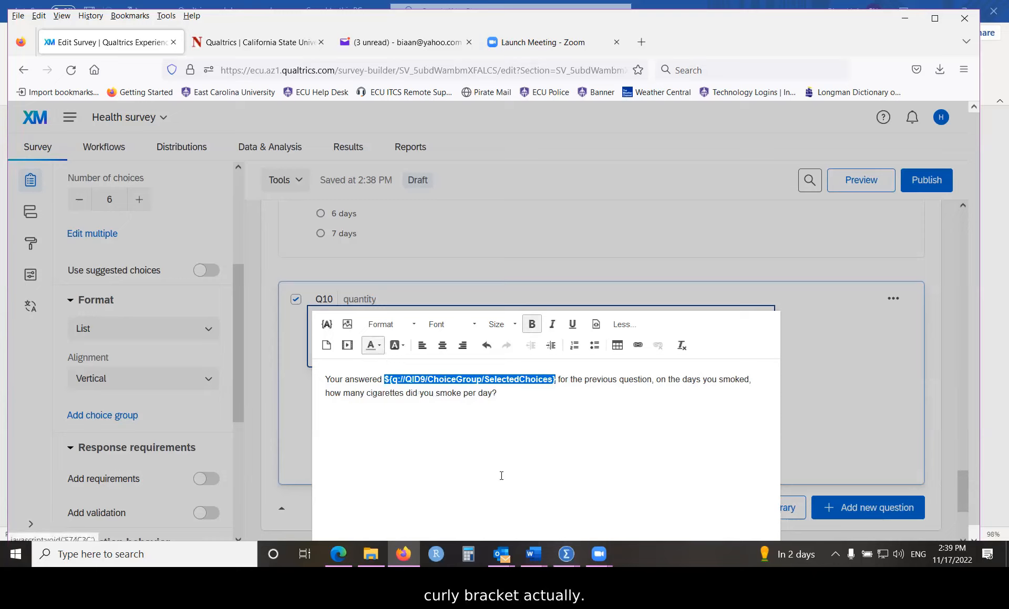
left_click(512, 326)
left_click(505, 423)
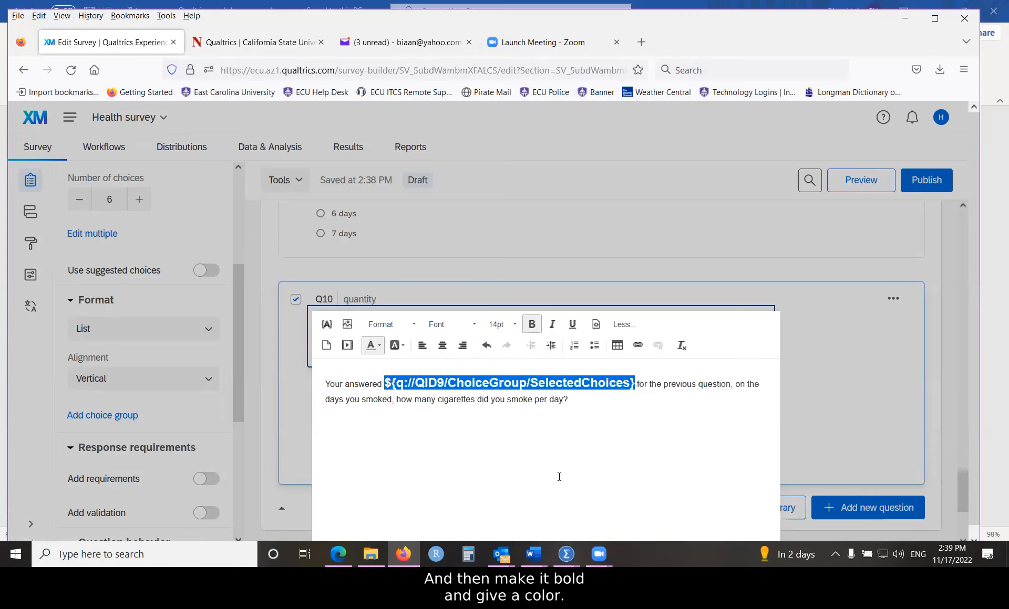
left_click(823, 365)
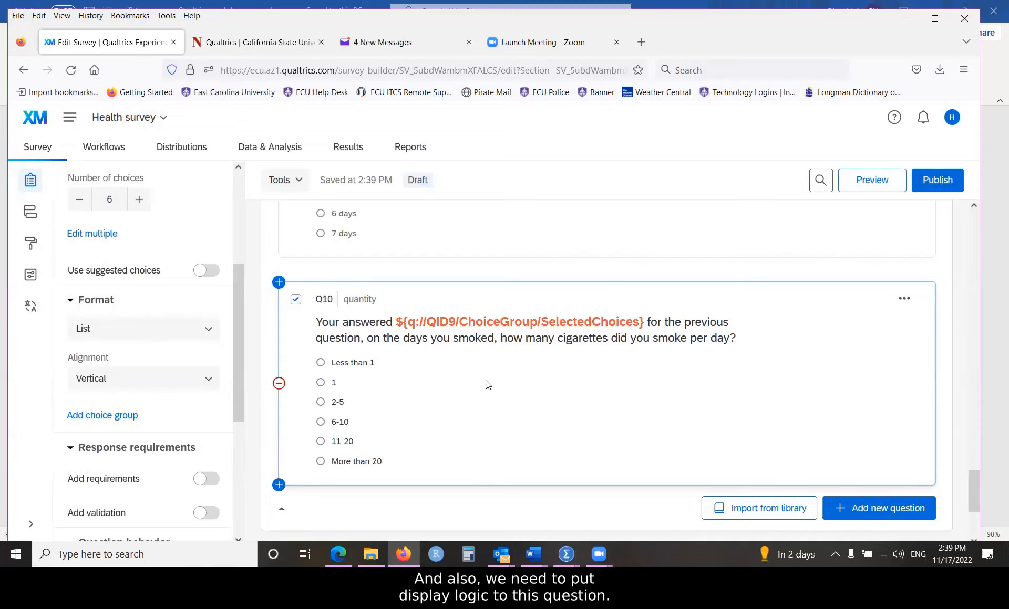
Step: Open Display logic for Q10 under Question behavior in the left panel
scroll(472, 368, "up", 2)
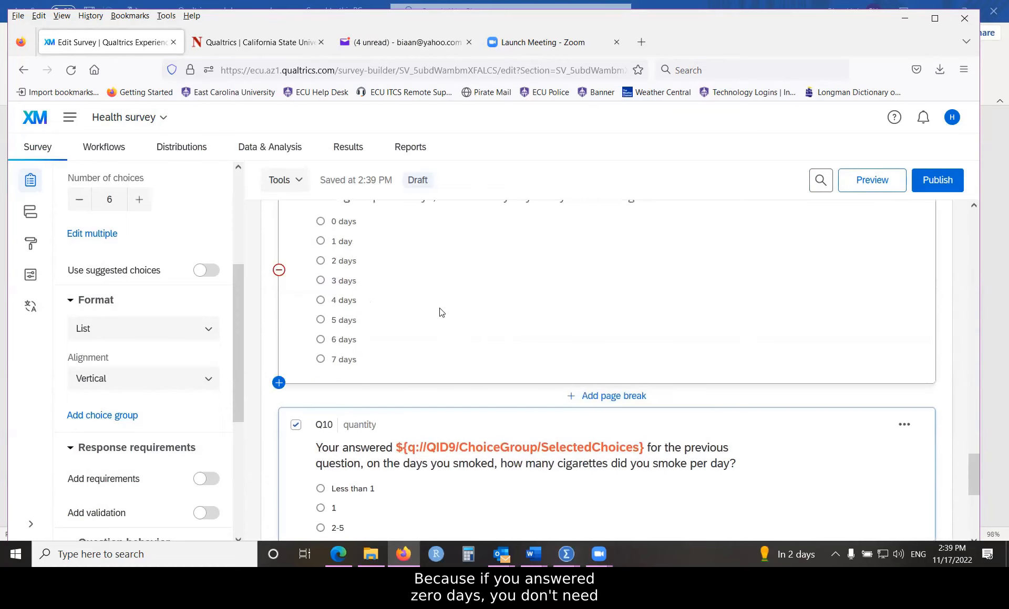
scroll(347, 294, "up", 2)
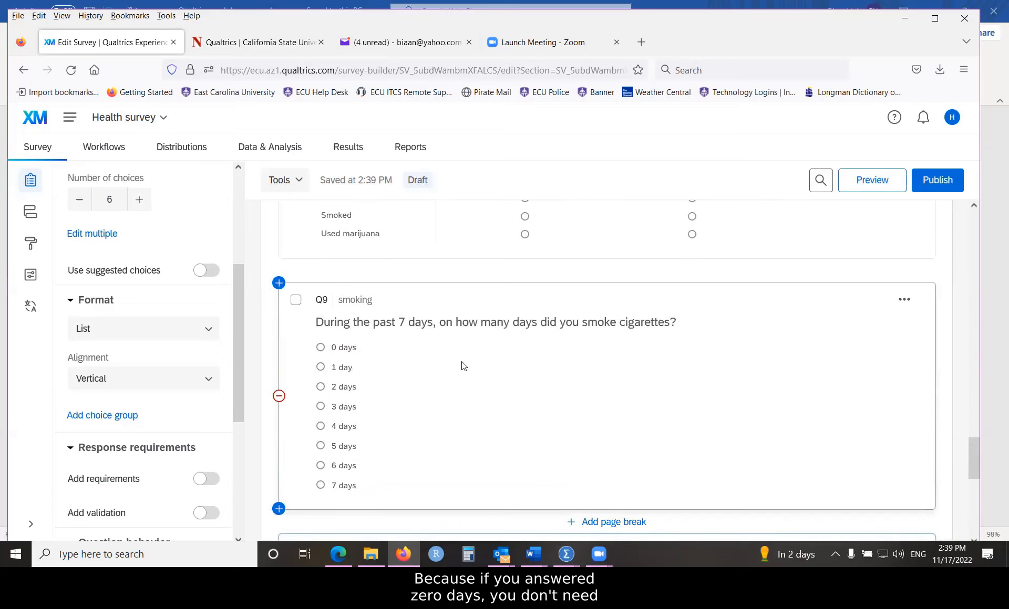
scroll(462, 364, "down", 3)
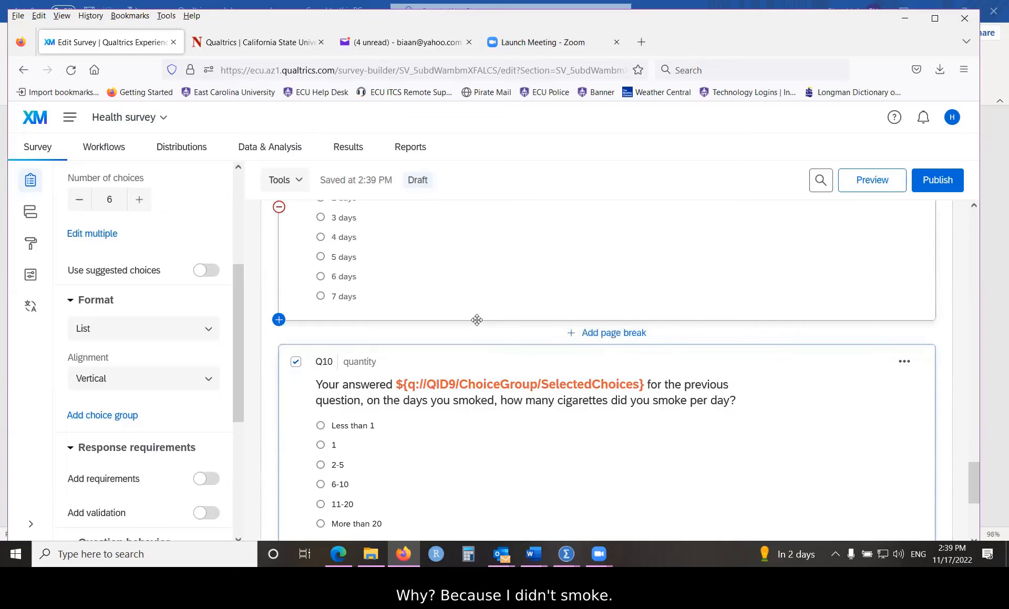
scroll(456, 410, "down", 2)
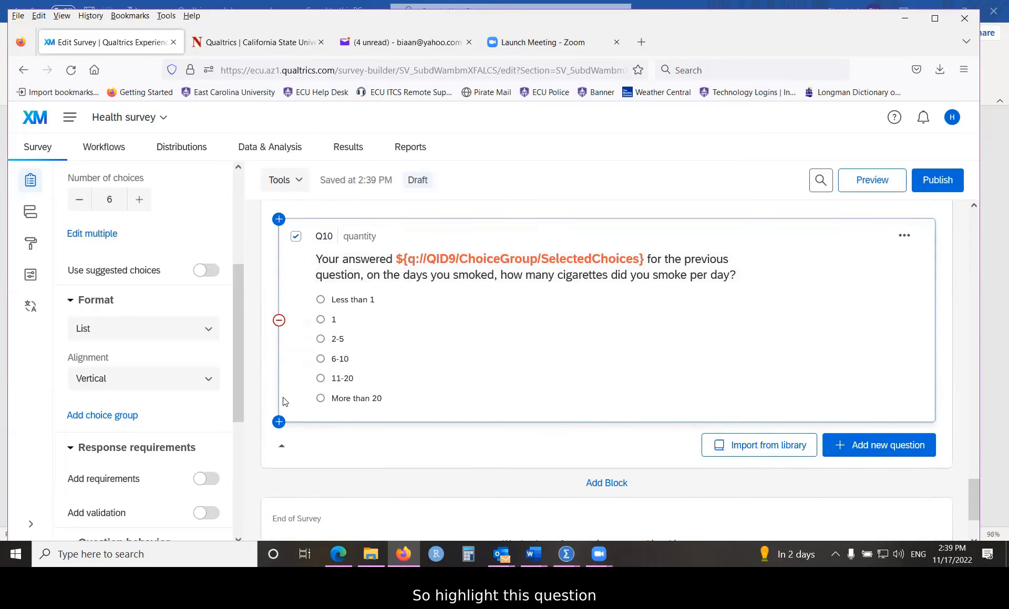
left_click_drag(237, 310, 240, 442)
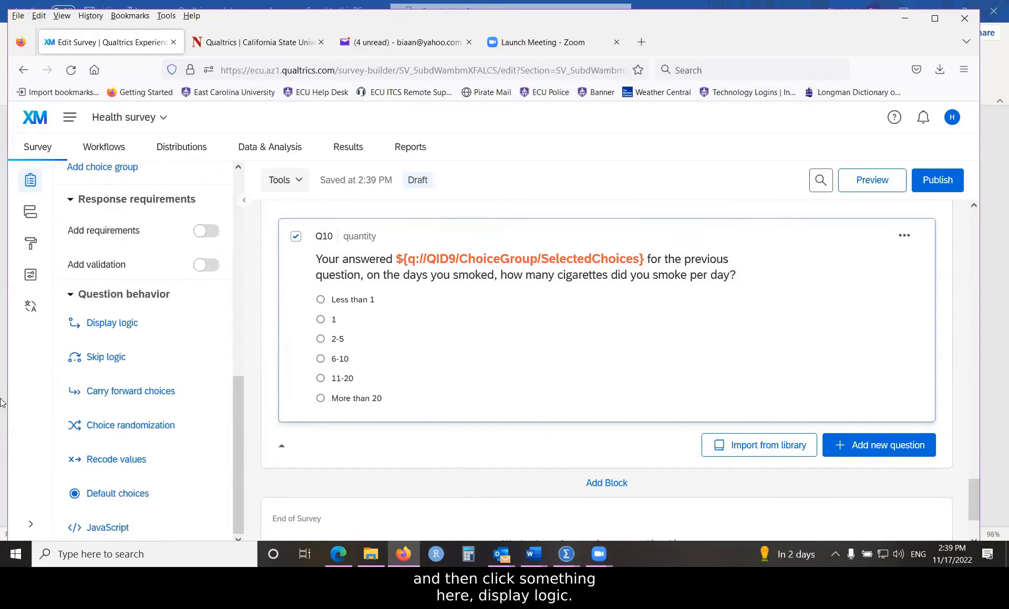
left_click(103, 330)
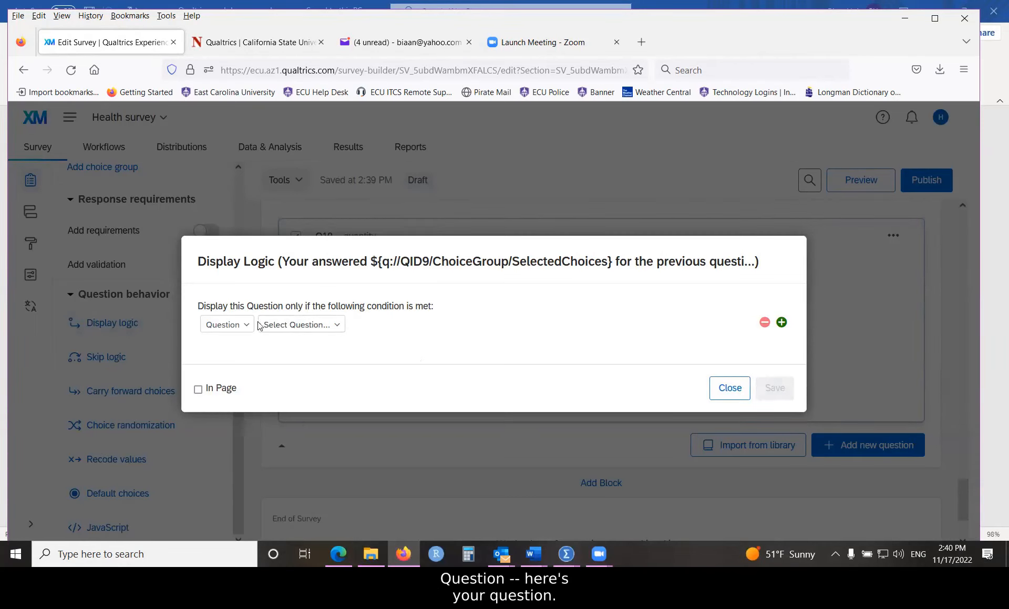
Step: Save display logic showing Q10 when Q9 smoking '0 days' Is Not Selected, then preview
left_click(338, 326)
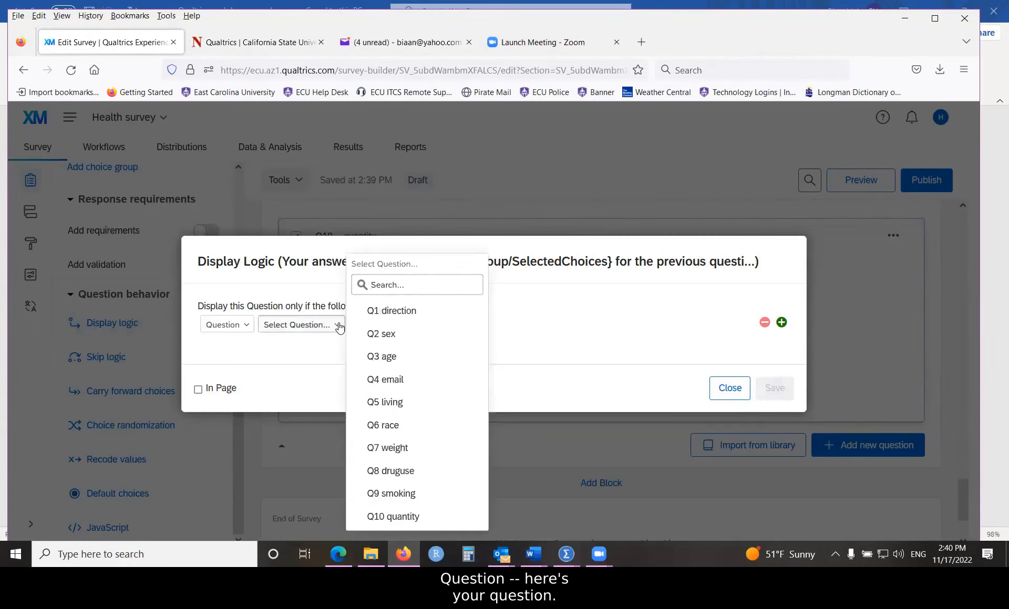
left_click(399, 495)
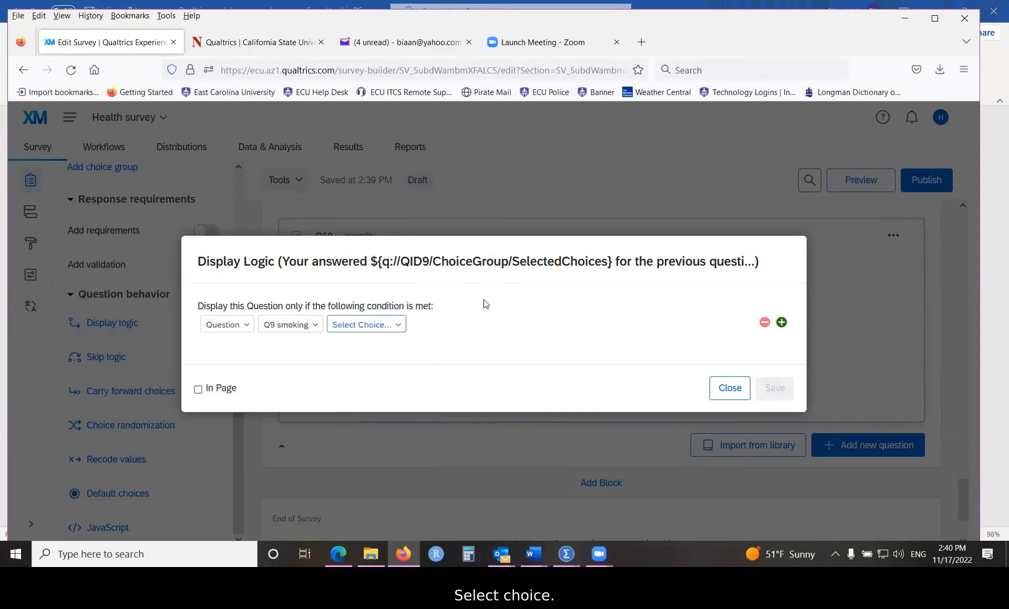
left_click(404, 327)
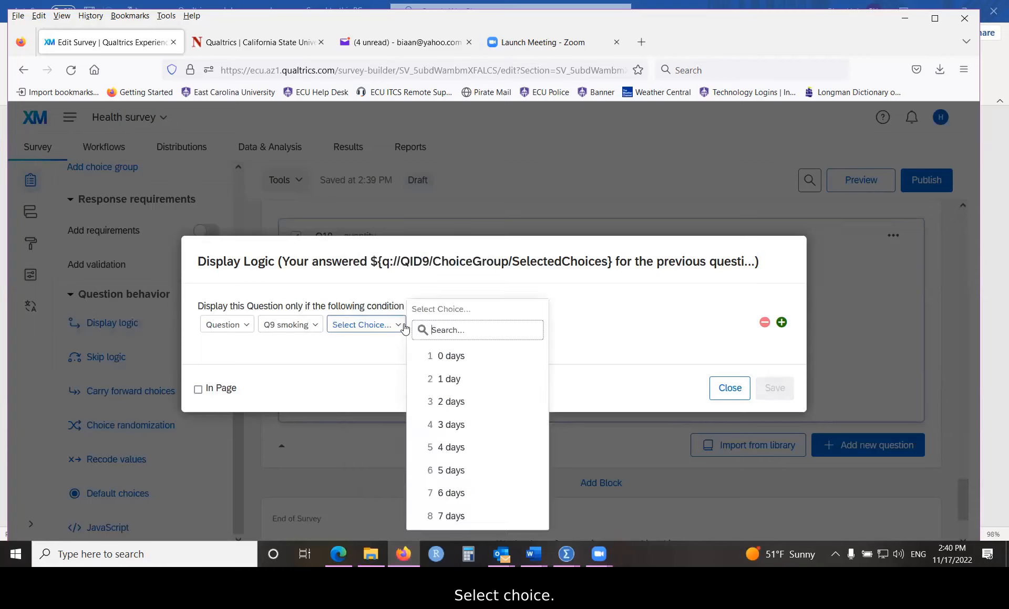
left_click(448, 355)
left_click(430, 326)
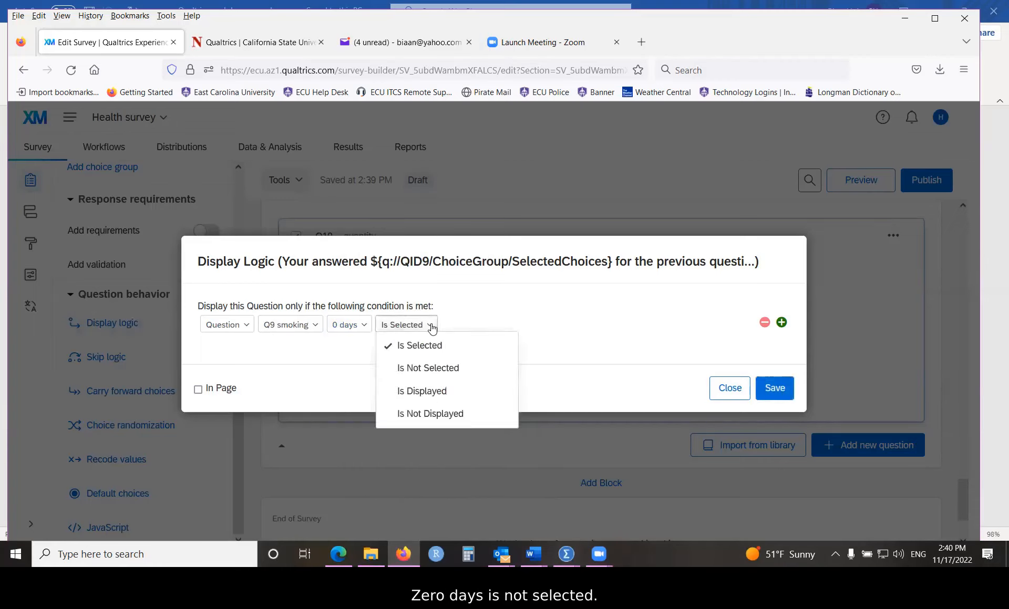
left_click(426, 369)
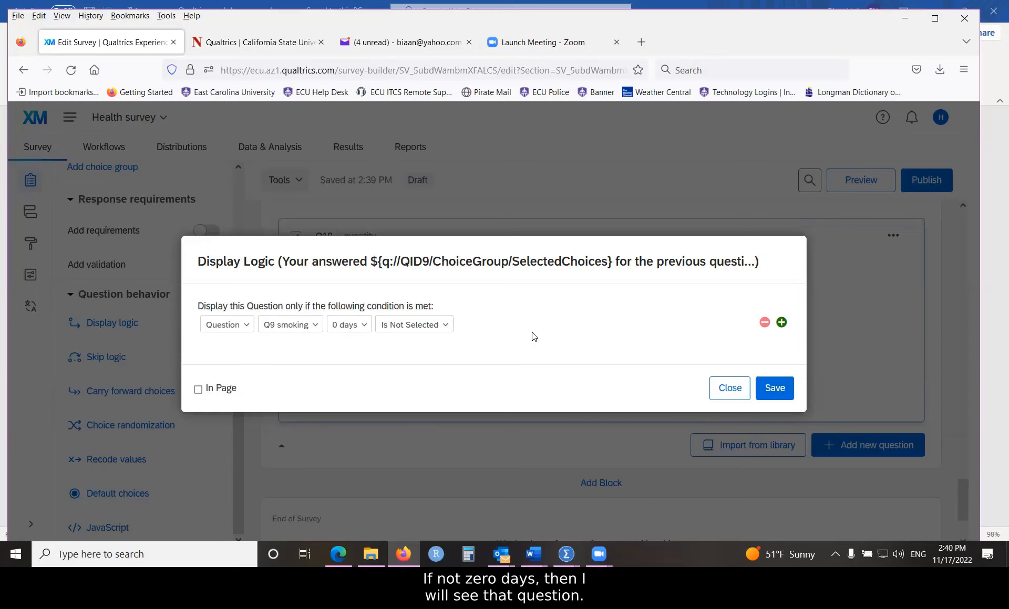
left_click(774, 393)
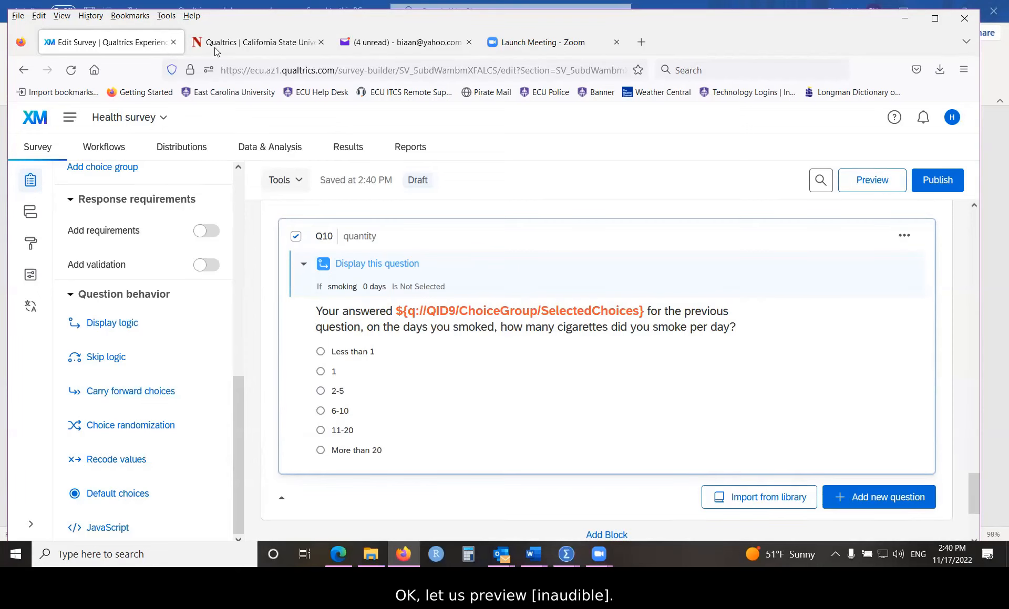
left_click(867, 183)
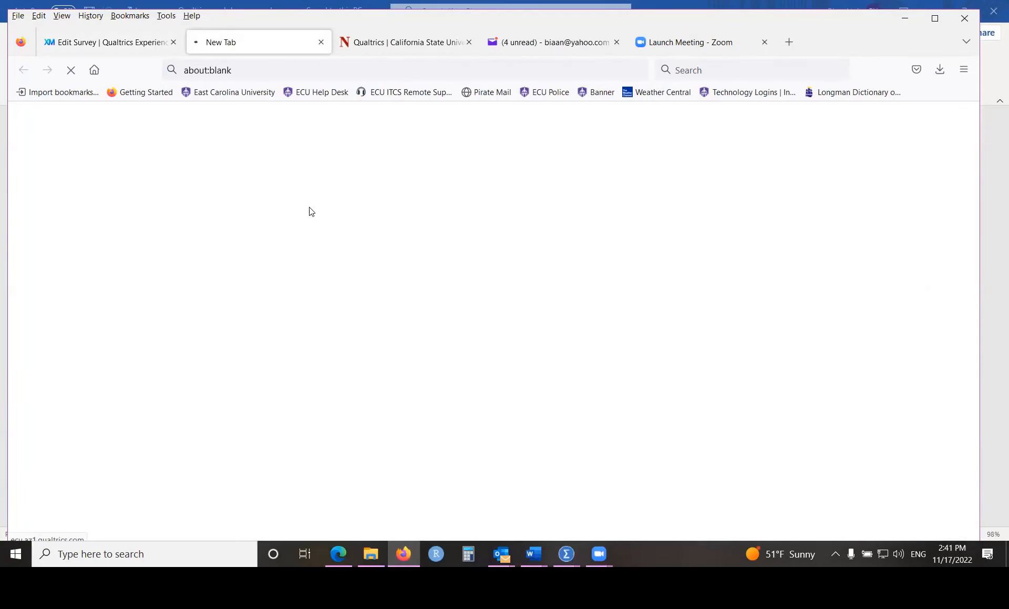
Step: In the preview, consent to the study and enter an ECU email answer
left_click(133, 454)
scroll(296, 413, "down", 3)
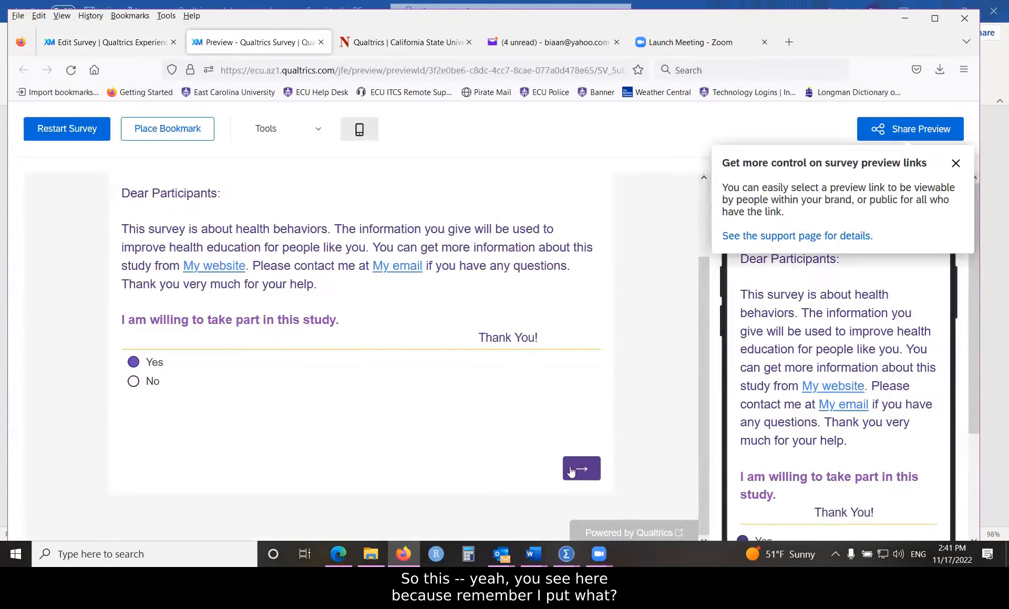
left_click(571, 472)
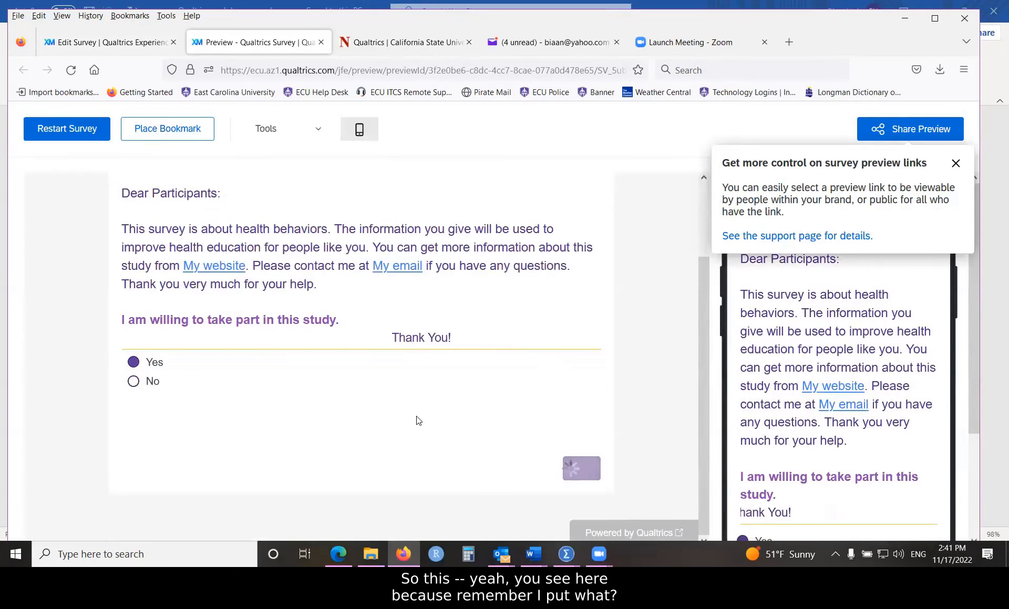
scroll(256, 381, "down", 3)
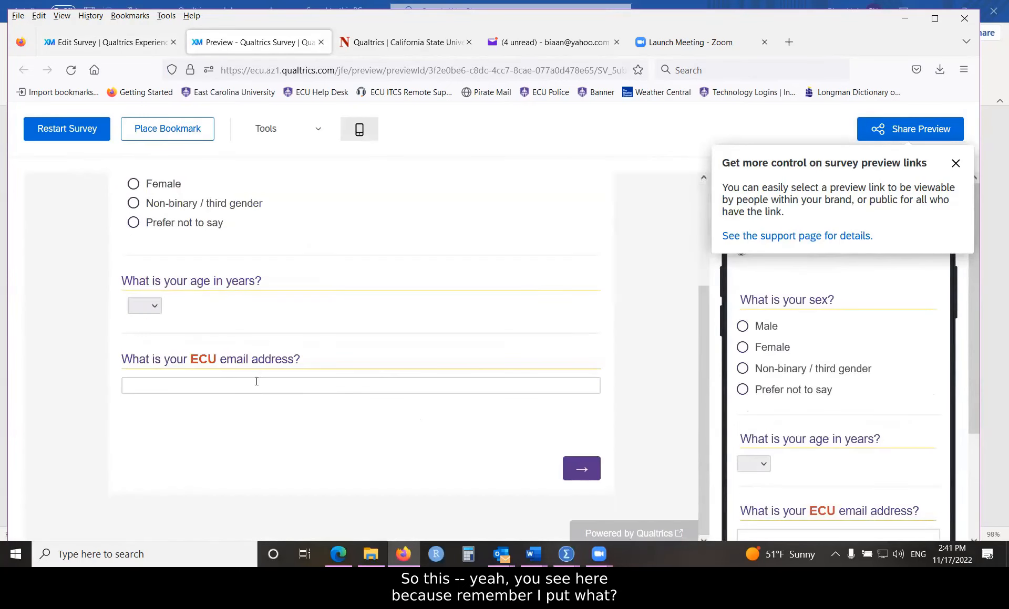
left_click(257, 386)
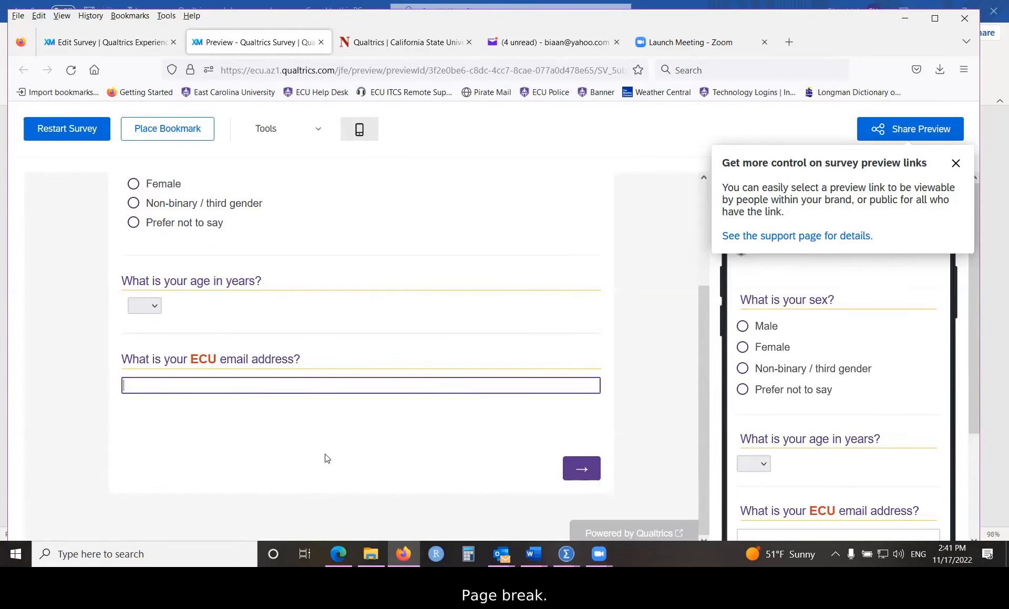
scroll(325, 452, "up", 3)
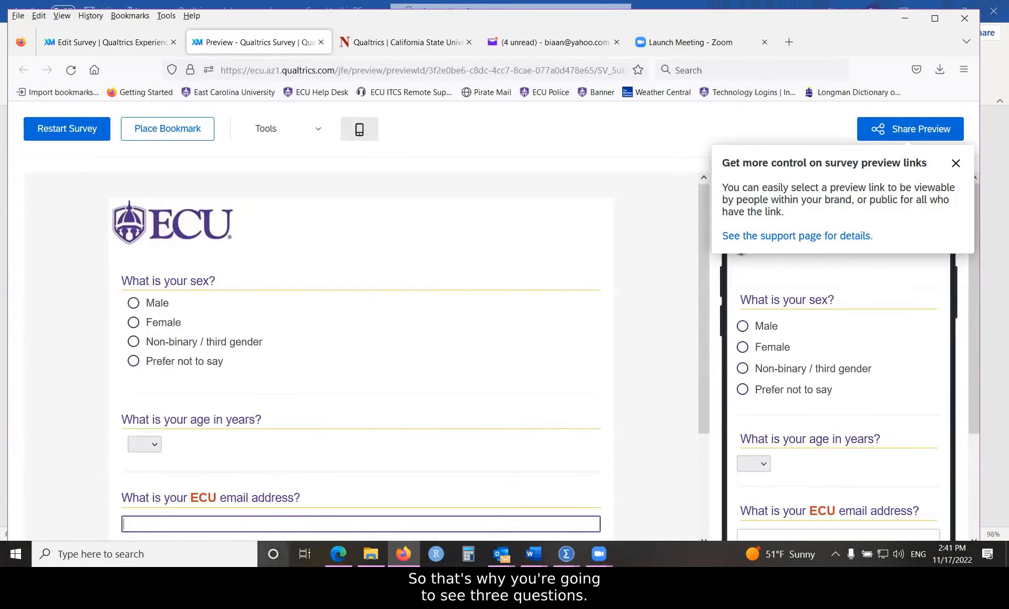
scroll(390, 397, "down", 3)
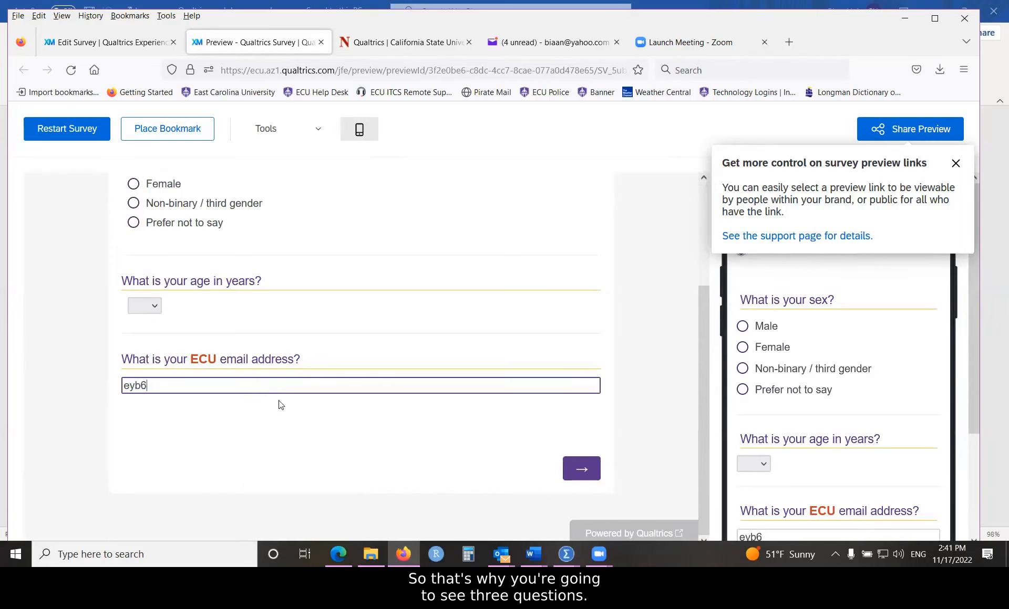
left_click(597, 465)
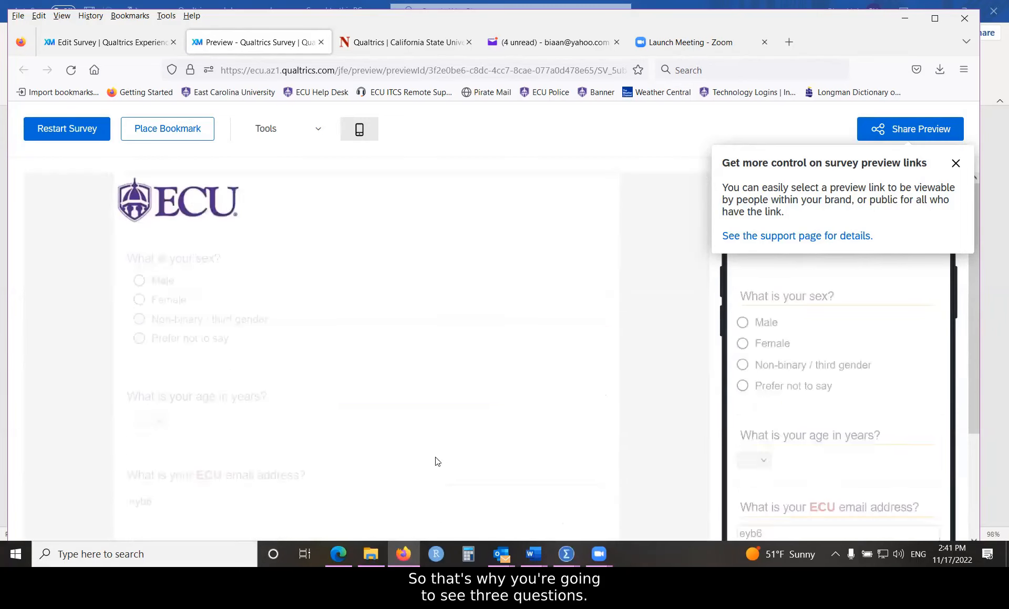
Step: Answer '4 days' for cigarette smoking and advance to Q10 showing it piped
scroll(428, 425, "down", 5)
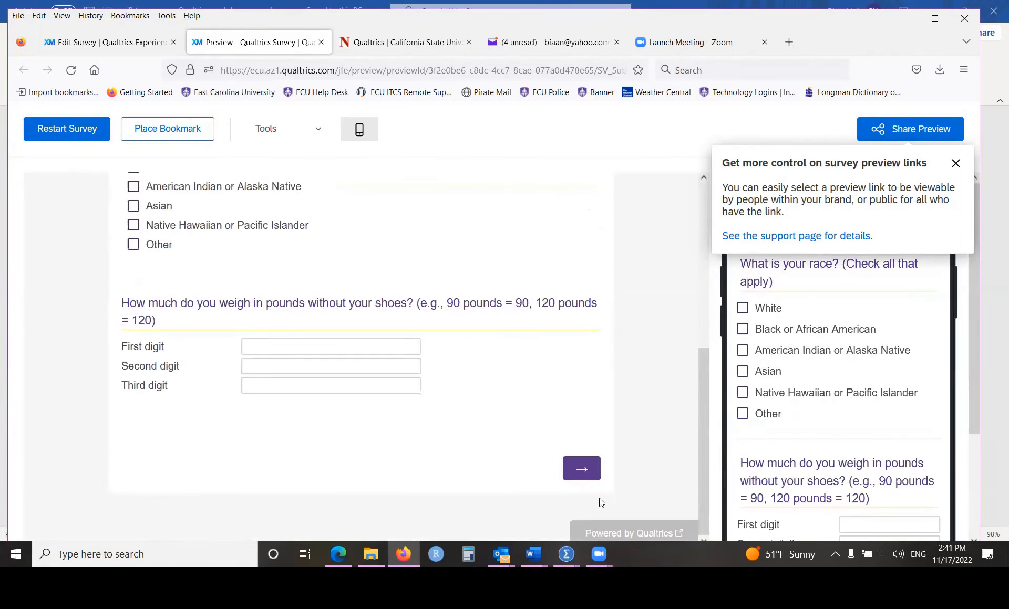
left_click(585, 466)
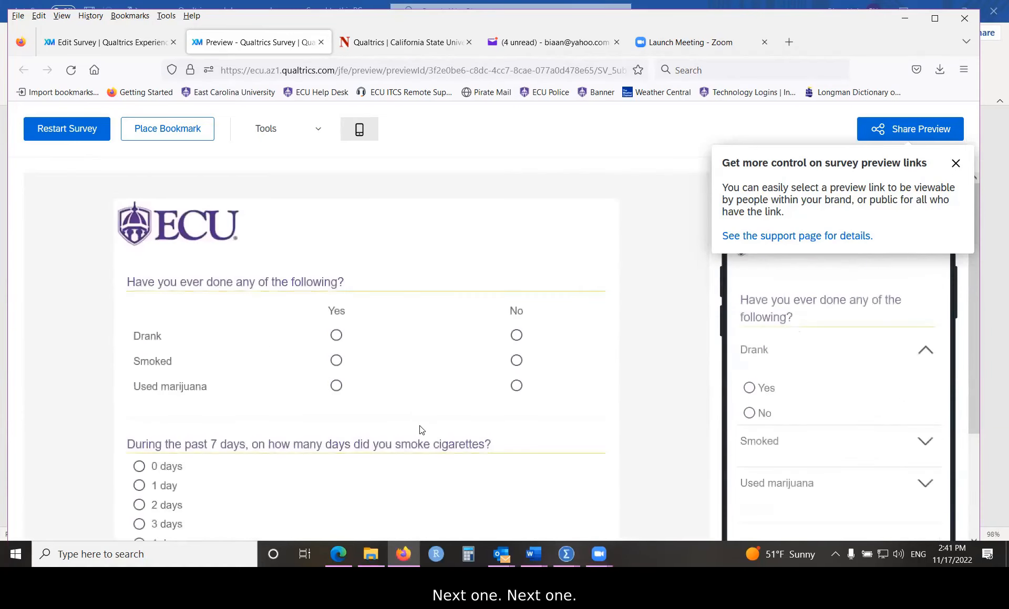
scroll(419, 430, "down", 3)
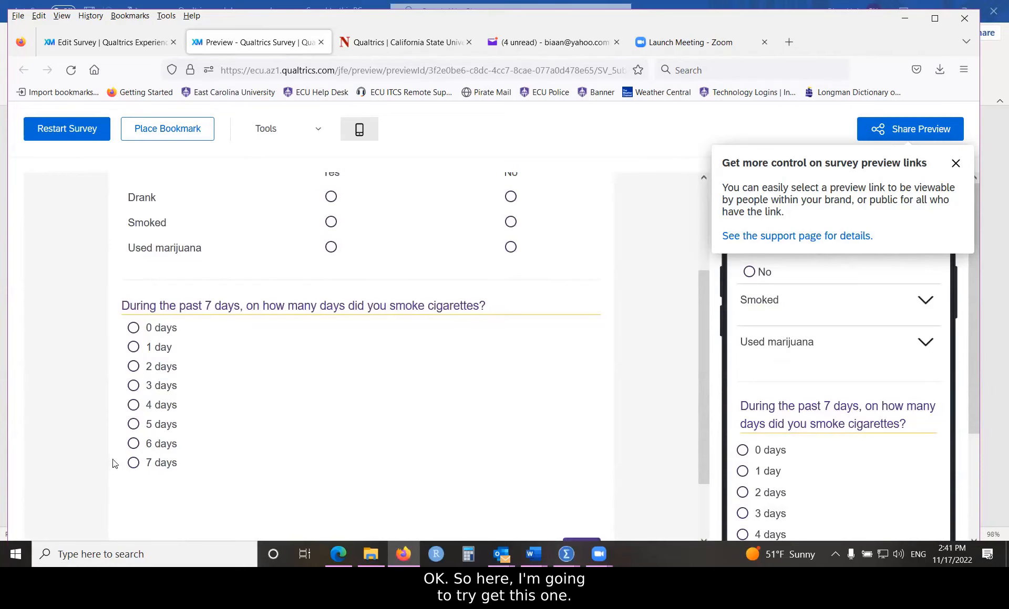
left_click(134, 405)
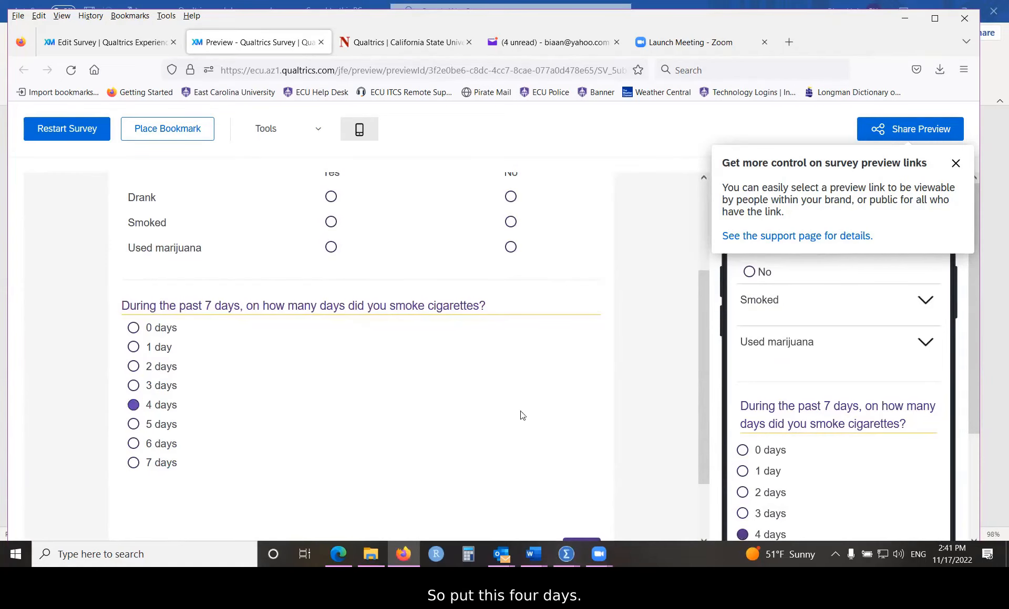
scroll(501, 370, "down", 2)
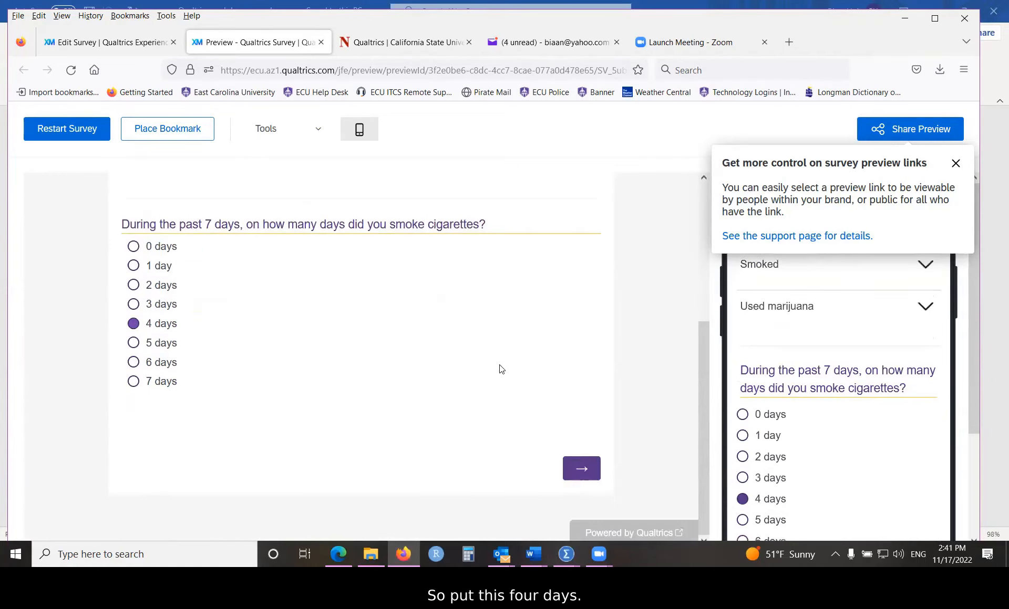
left_click(583, 469)
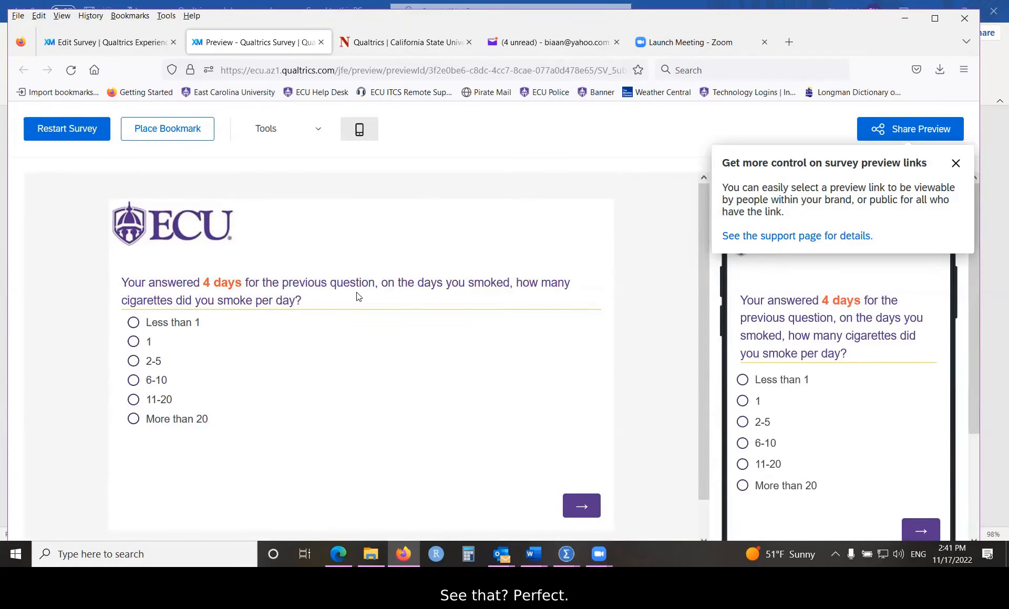
Step: Restart the preview, consent again and enter an email answer
left_click(58, 132)
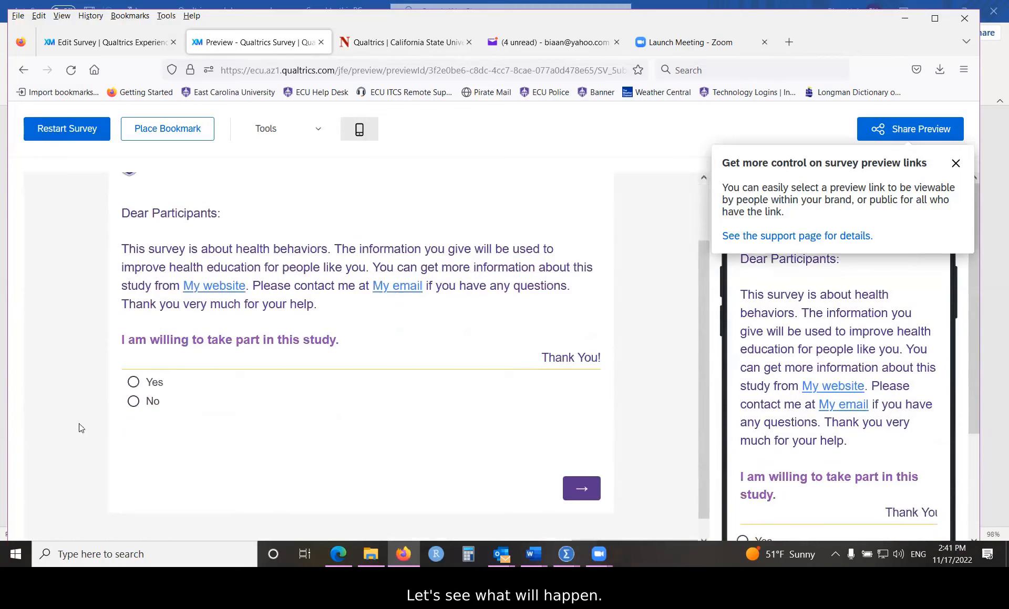
left_click(133, 382)
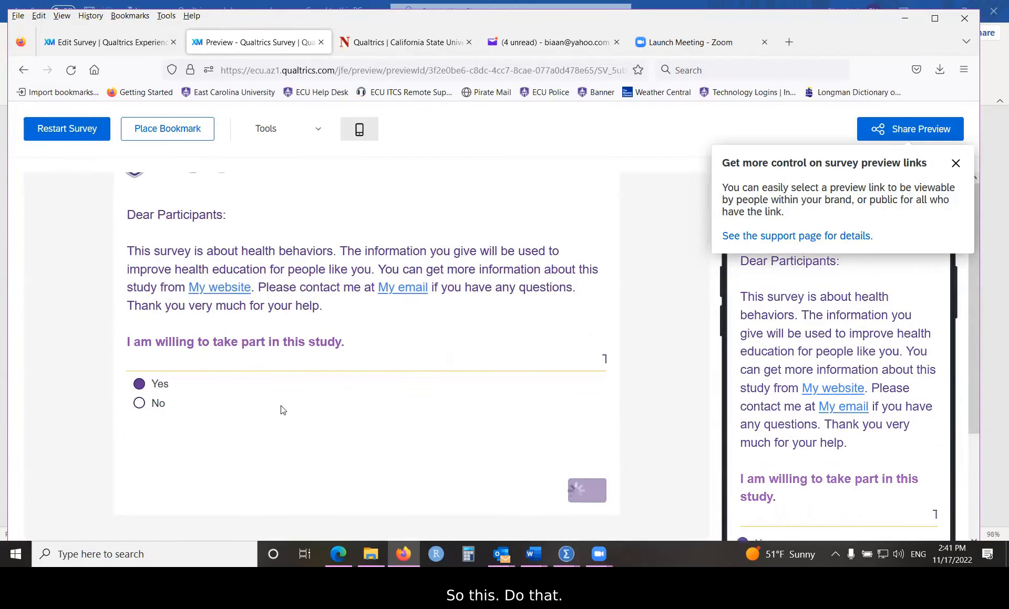
scroll(288, 396, "down", 3)
left_click(175, 386)
type("ds")
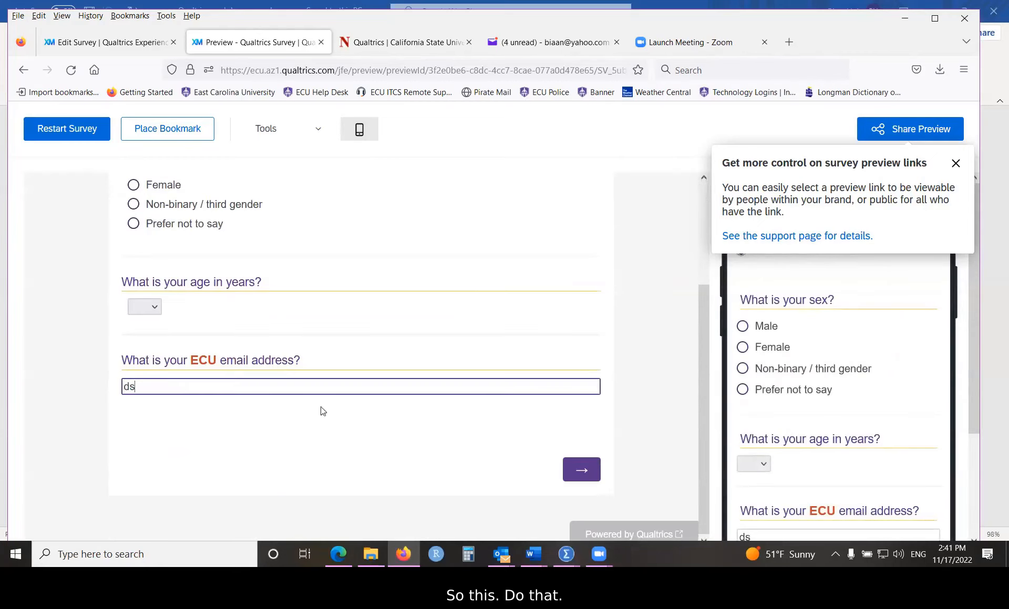
left_click(579, 471)
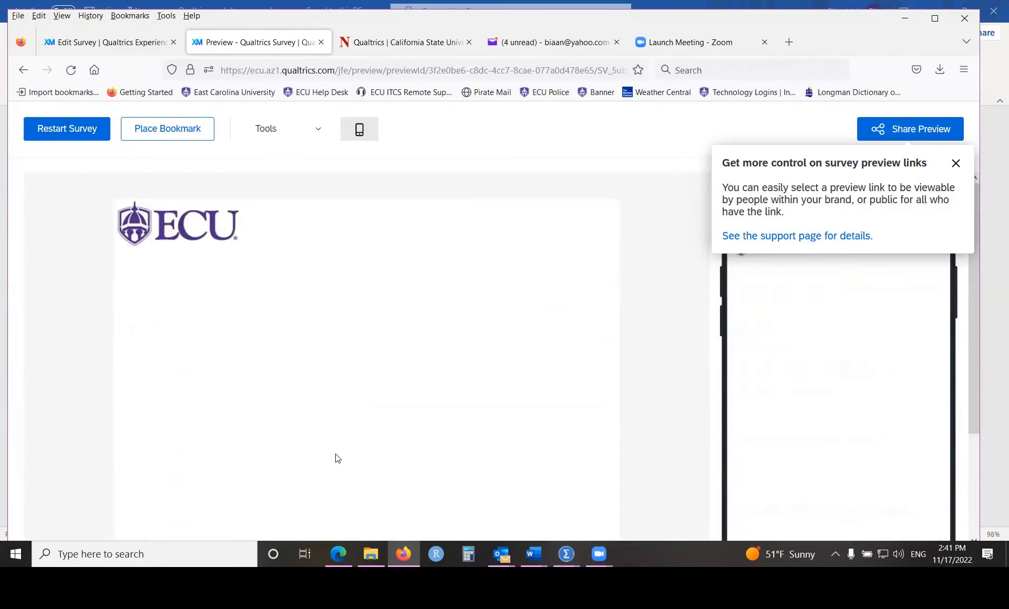
Step: Answer '0 days' for smoking, finish without Q10 appearing, and close the preview
scroll(336, 460, "down", 5)
scroll(425, 451, "down", 2)
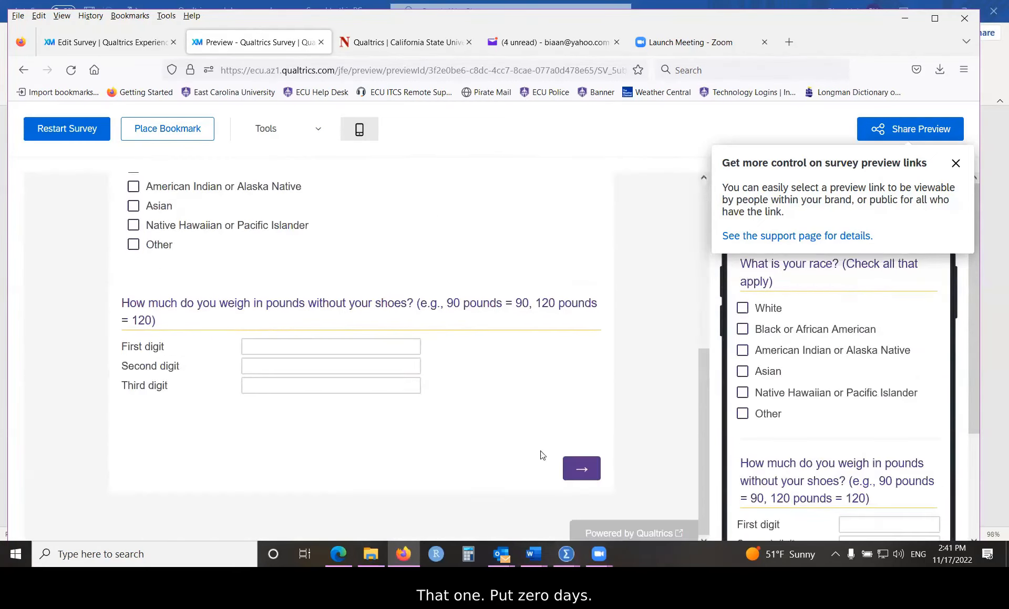
left_click(575, 468)
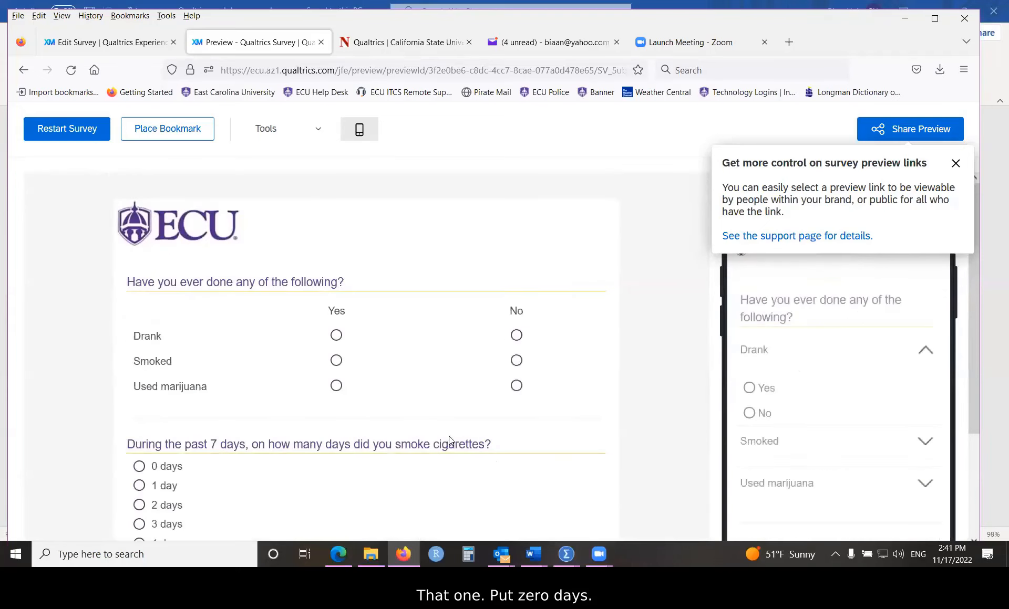
scroll(452, 380, "down", 3)
left_click(133, 329)
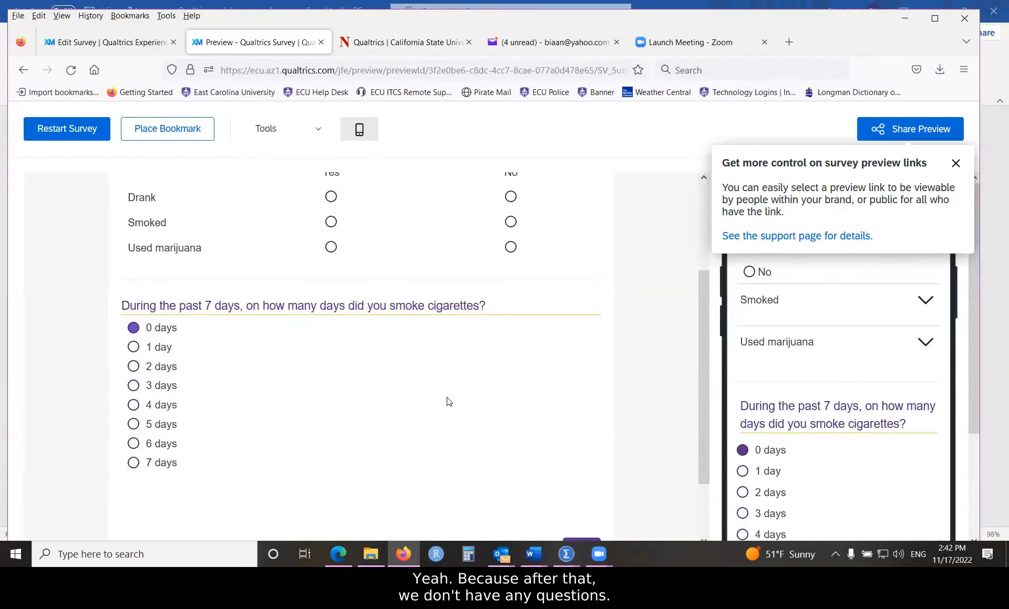
scroll(451, 400, "down", 2)
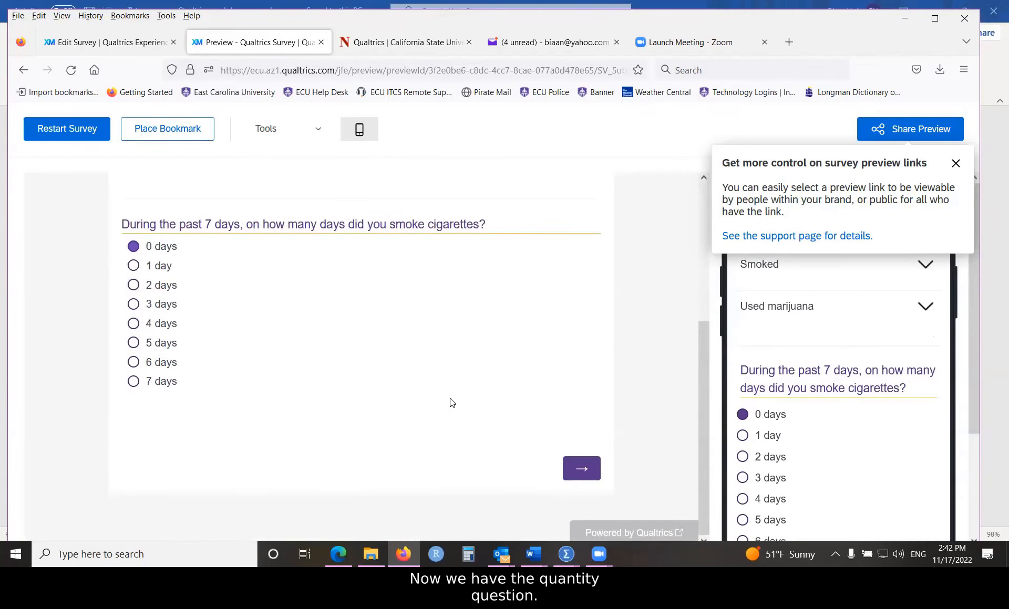
left_click(582, 472)
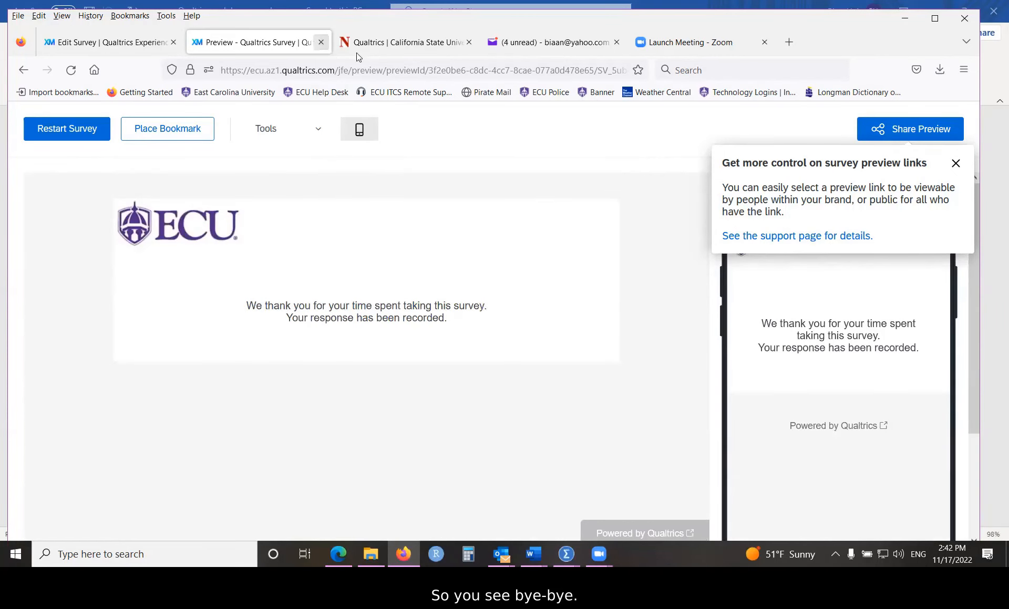
left_click(321, 43)
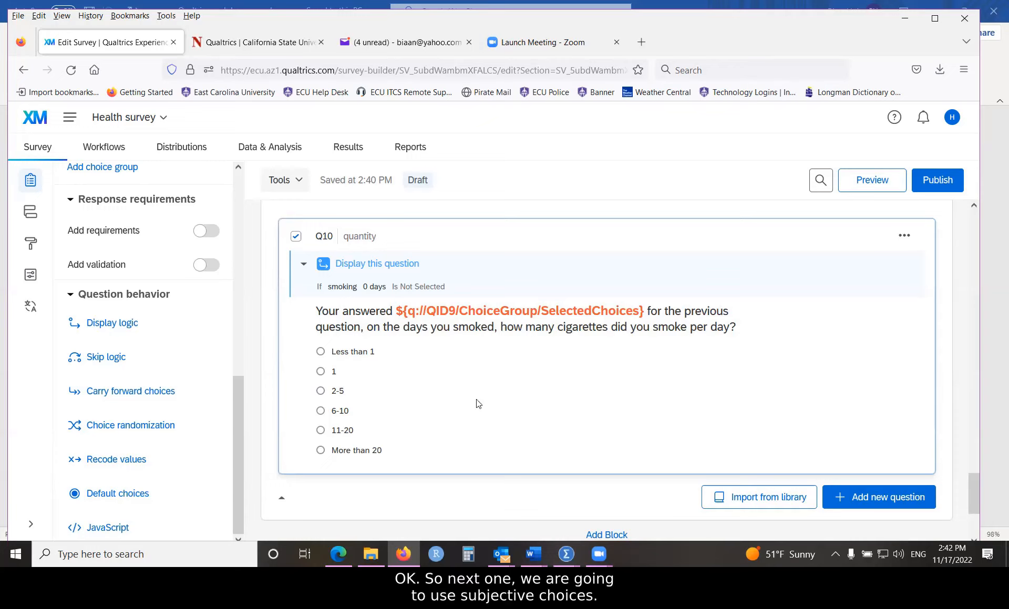
Step: Add multiple-choice Q11 with the pasted text 'In general, how would you rate your health?'
scroll(478, 403, "down", 4)
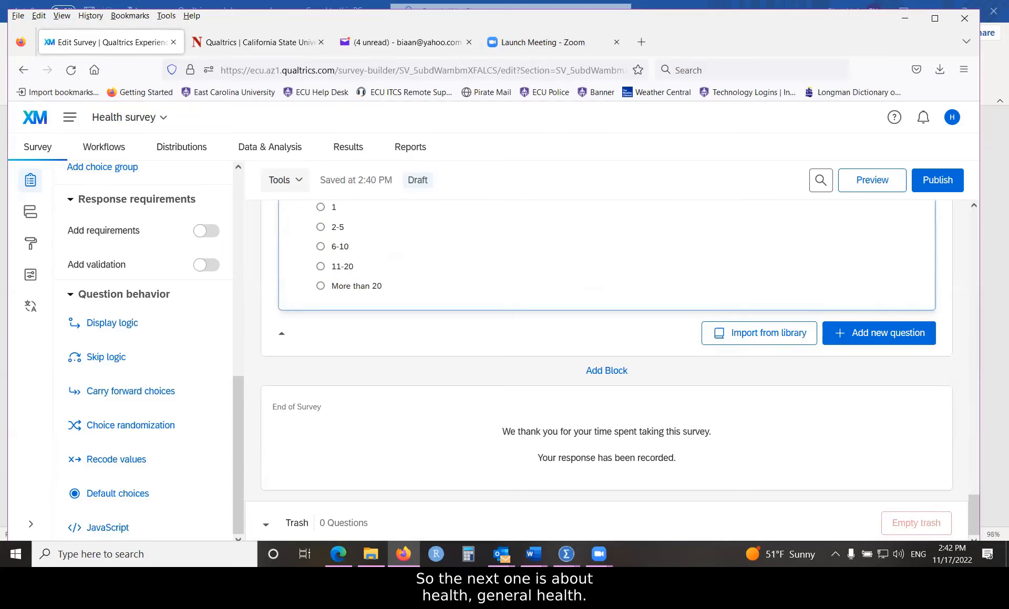
key("alt+Tab")
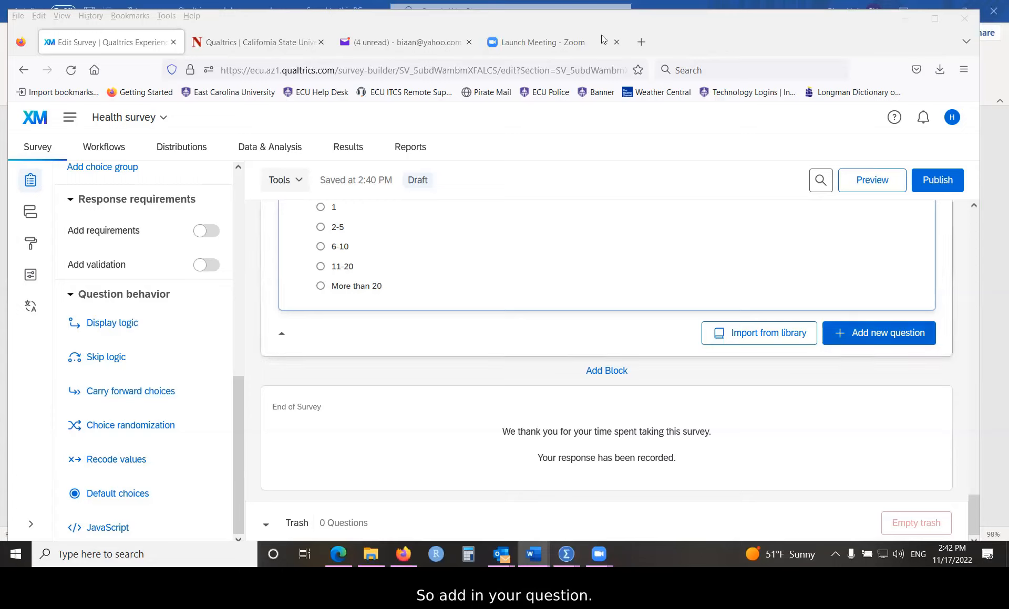
left_click(878, 333)
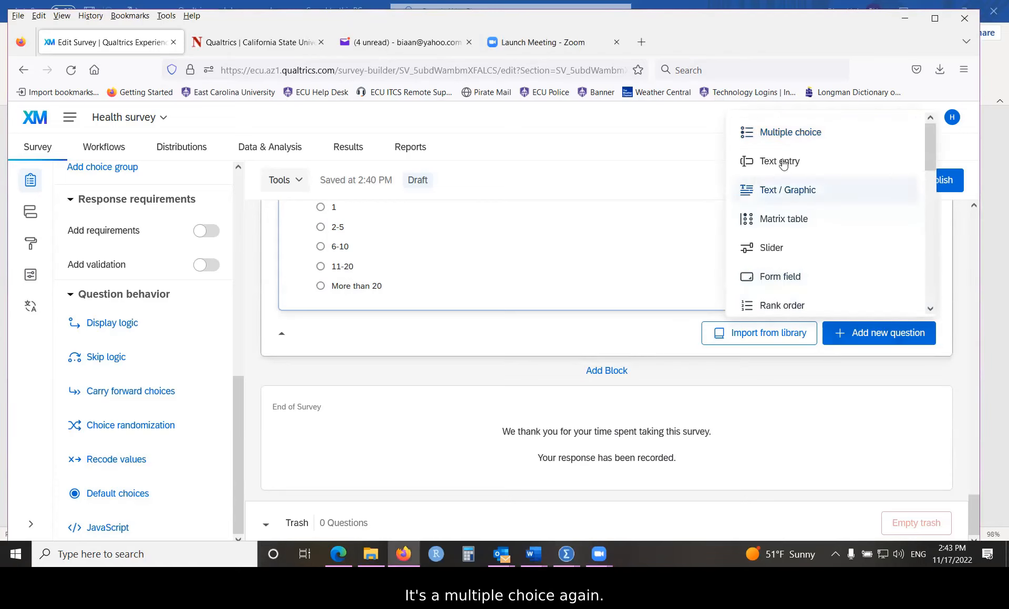
left_click(734, 135)
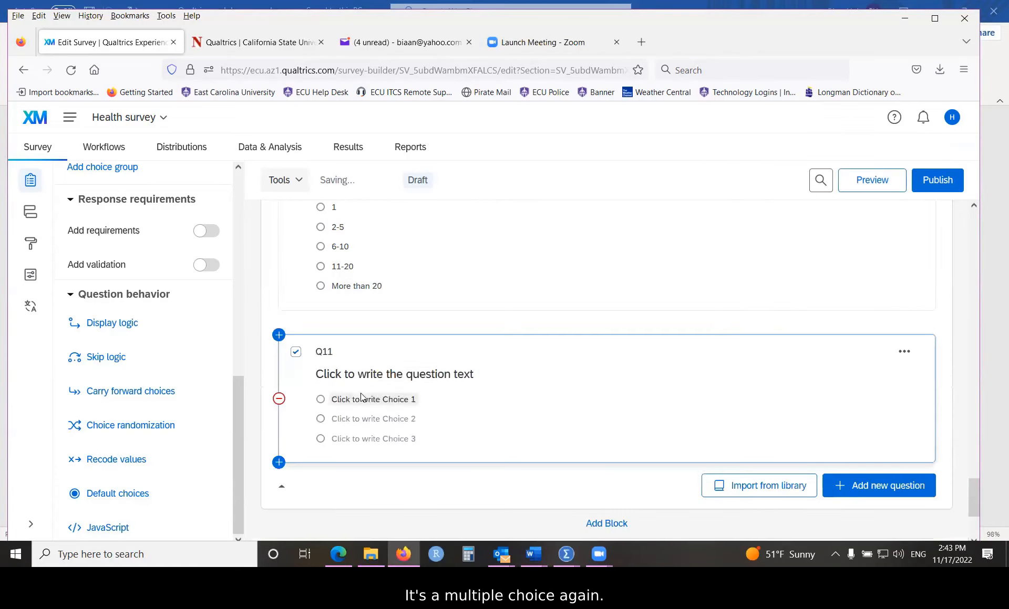
left_click(359, 374)
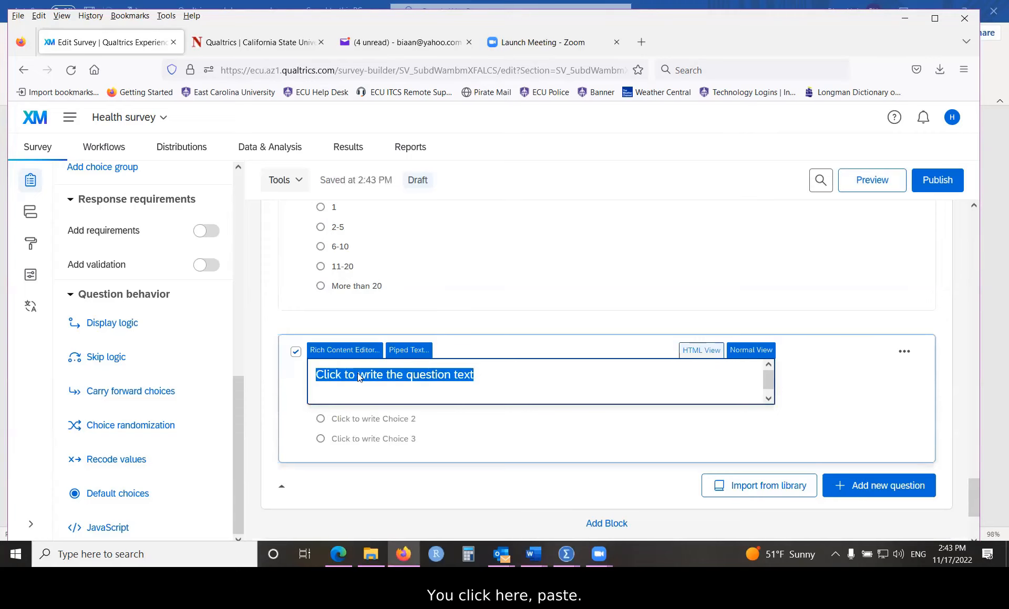
right_click(358, 374)
left_click(397, 156)
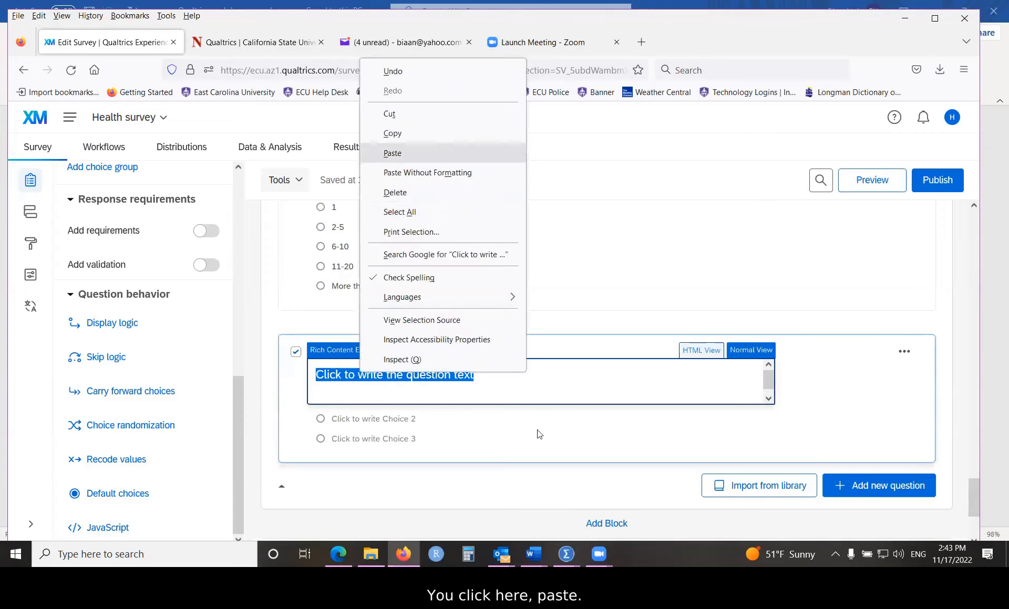
left_click(414, 401)
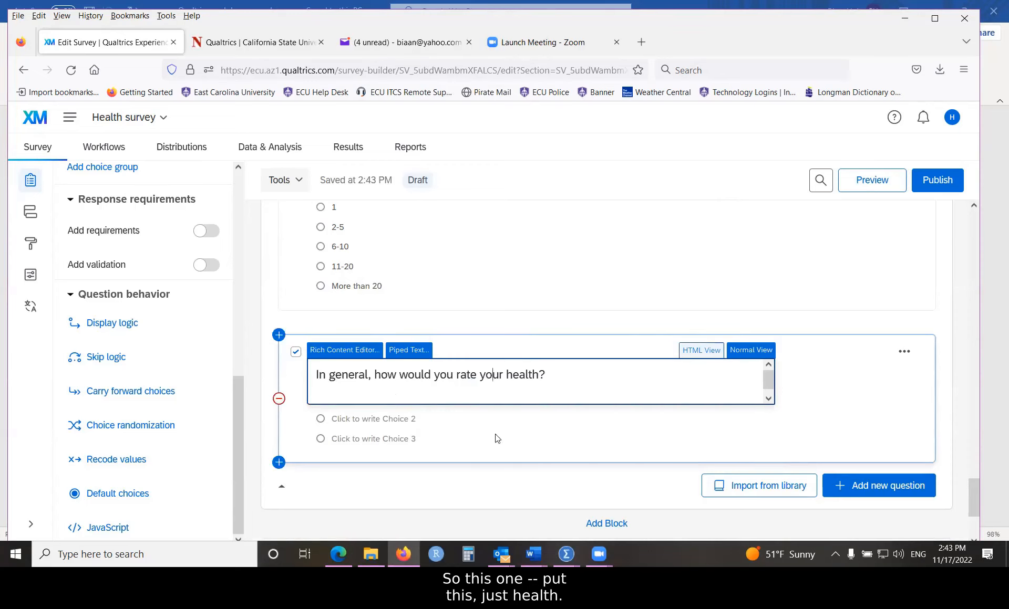
Step: Set Q11's question label to 'health'
left_click(424, 376)
left_click(391, 396)
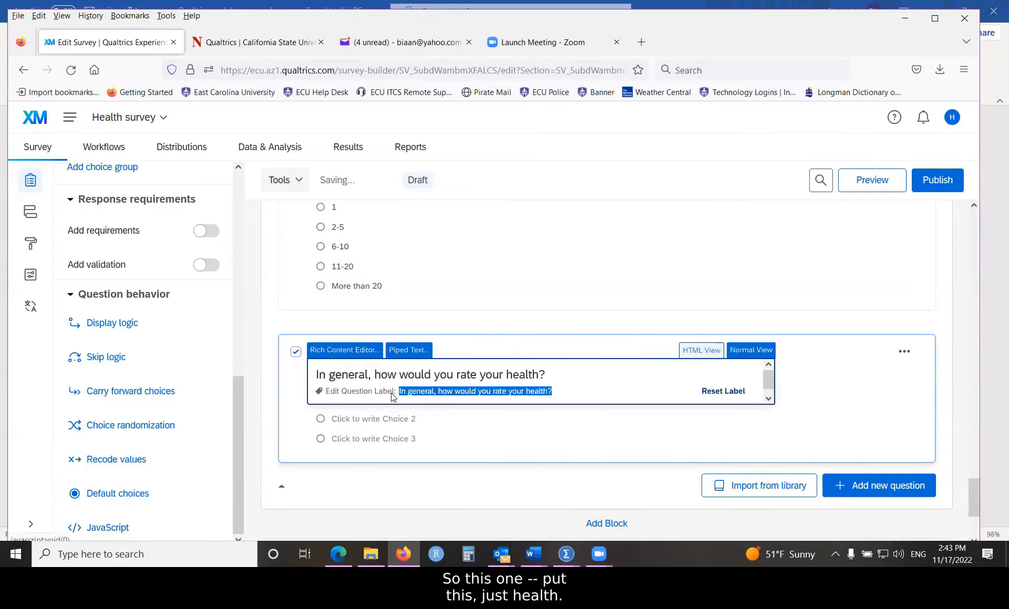
type("health")
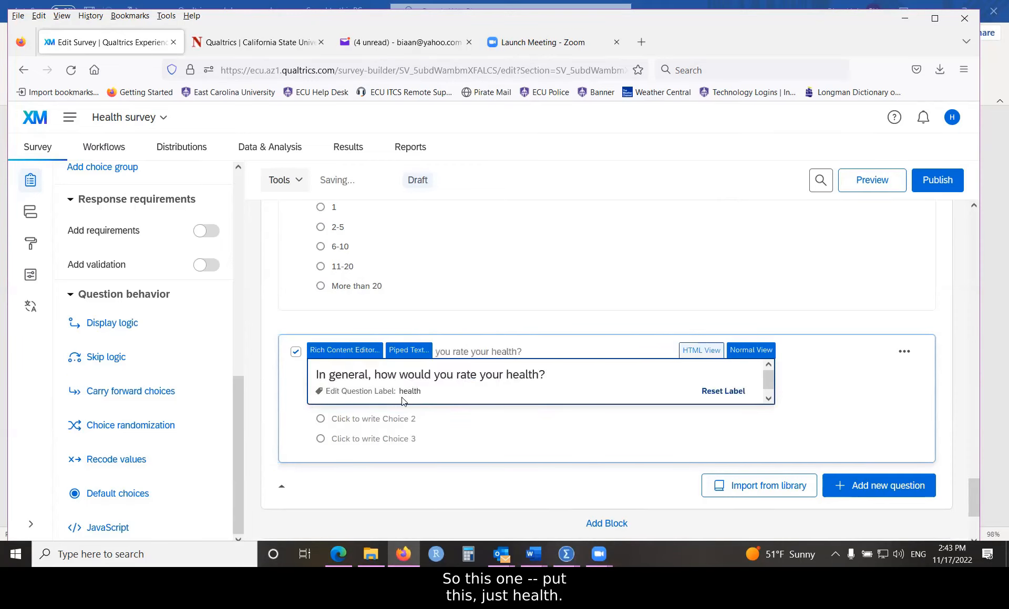
left_click(467, 427)
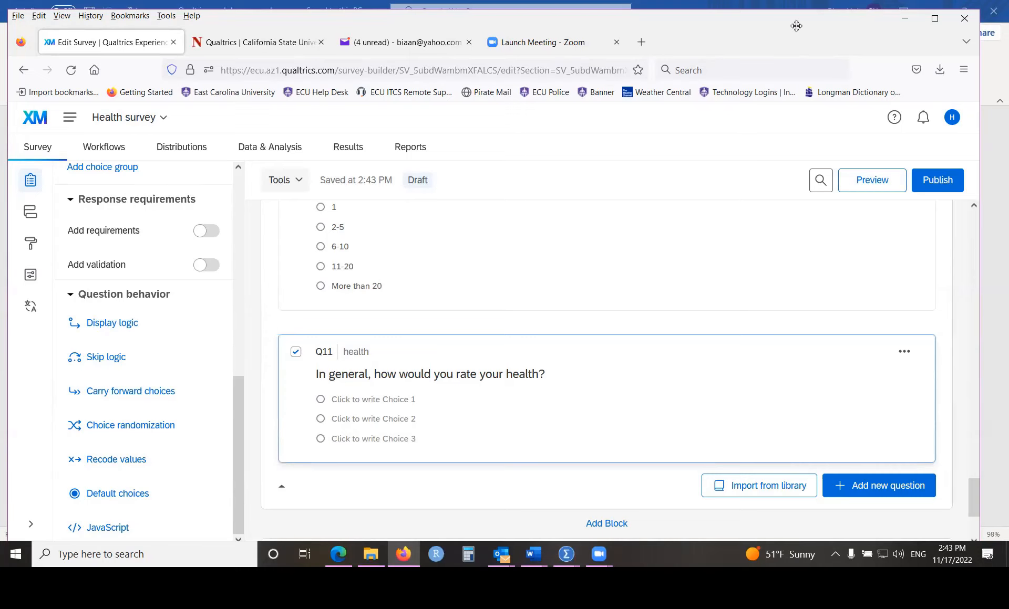
Step: Apply the 'Poor - Excellent' suggested scale (Terrible, Poor, Average, Good, Excellent) to Q11
left_click_drag(237, 392, 237, 255)
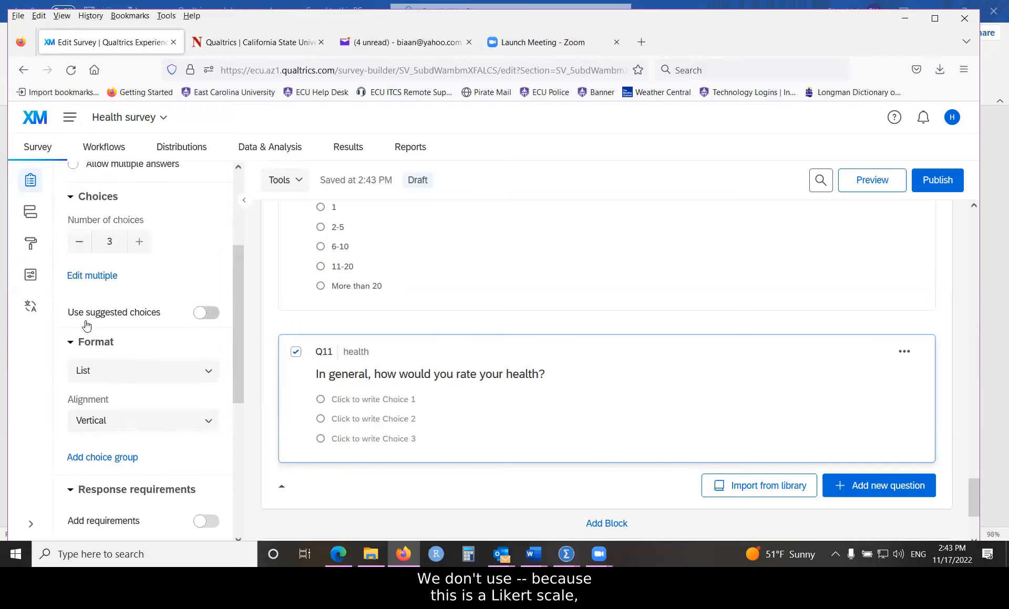
left_click(206, 313)
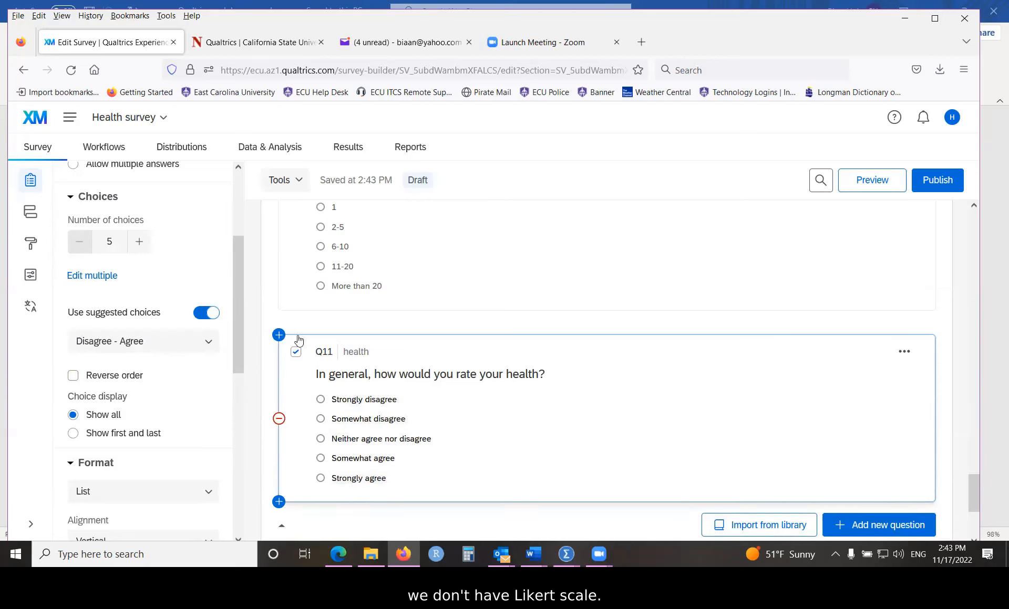
left_click(210, 344)
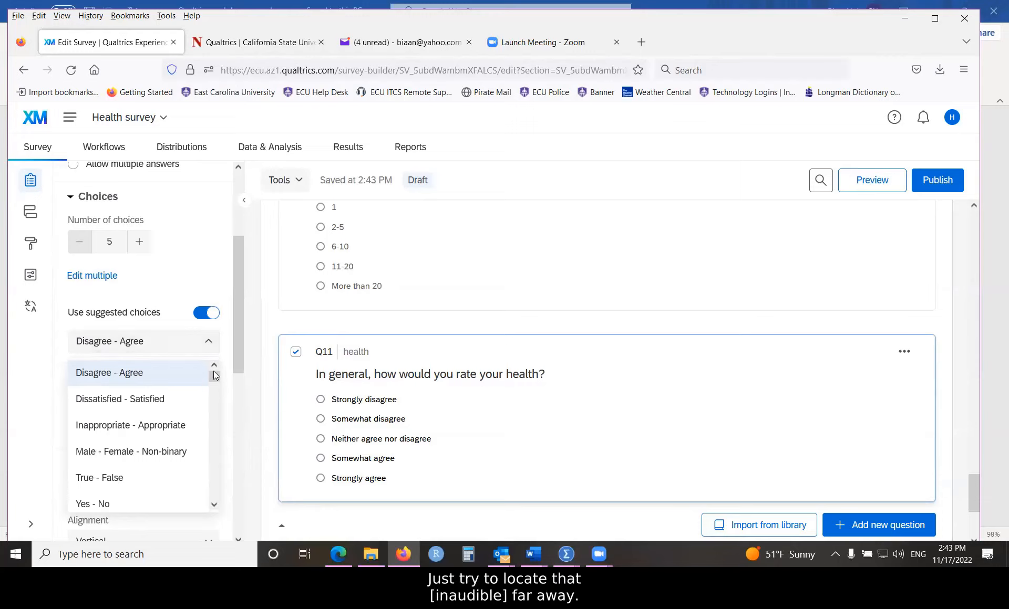
scroll(213, 376, "down", 1)
scroll(163, 461, "down", 10)
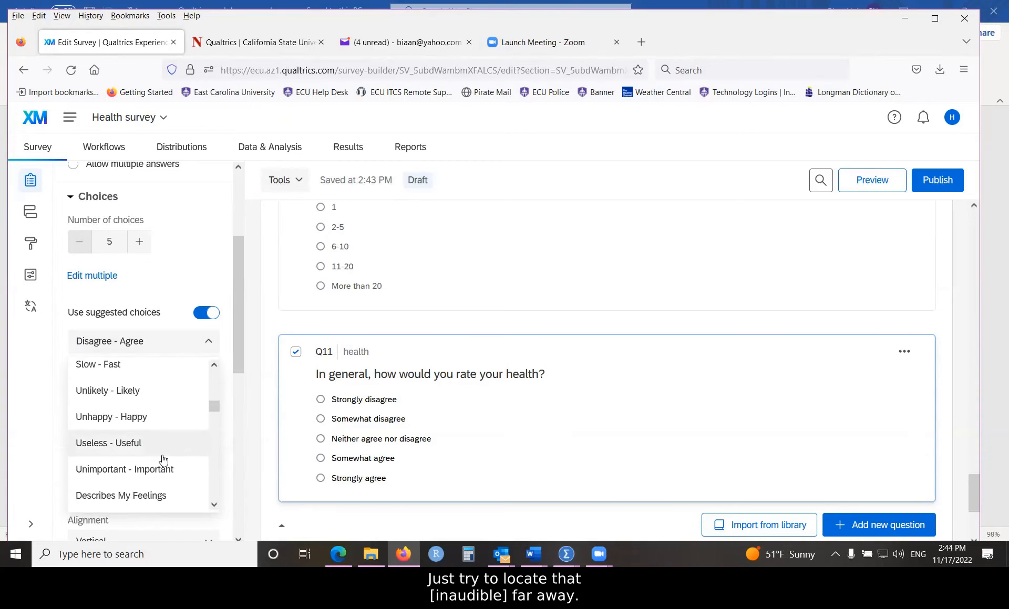
scroll(163, 461, "down", 6)
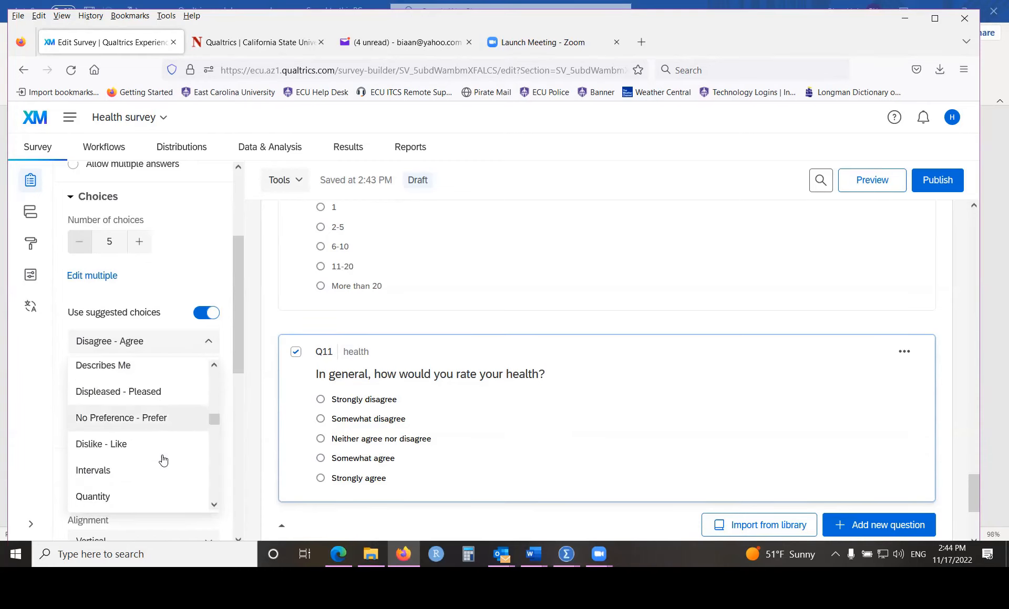
scroll(163, 461, "down", 4)
scroll(163, 461, "down", 2)
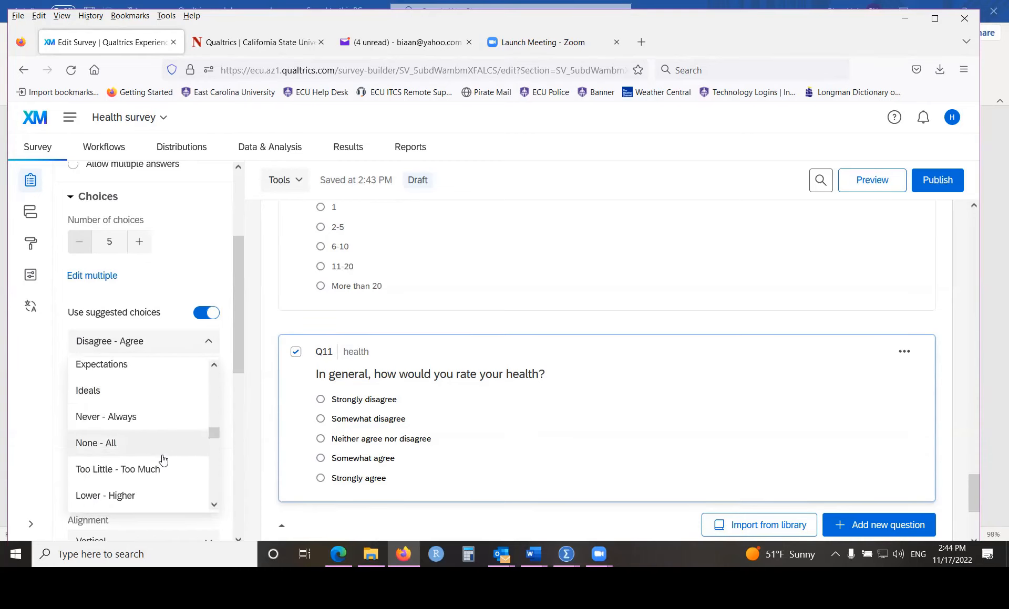
scroll(163, 461, "down", 2)
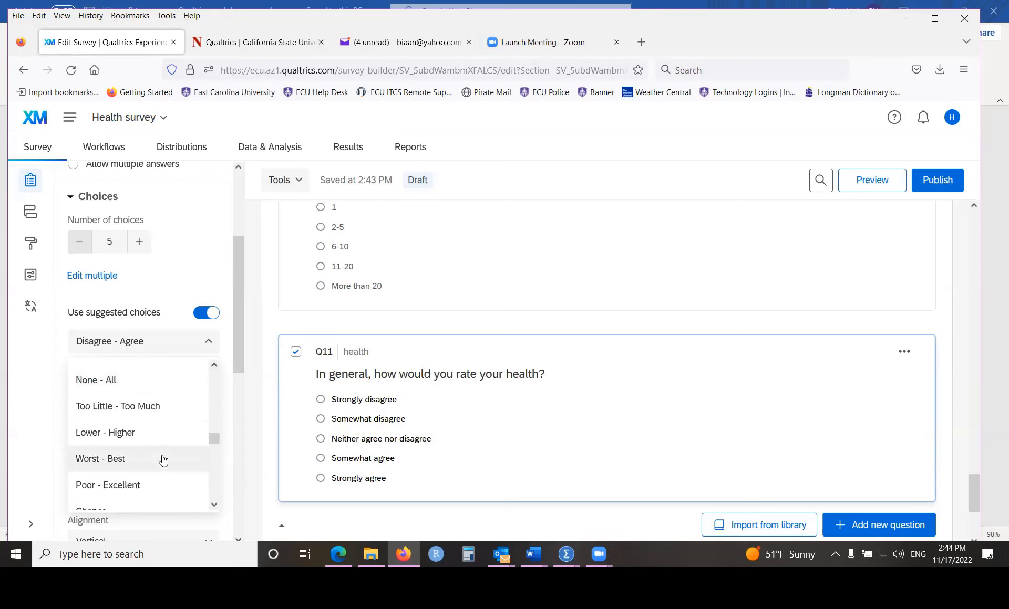
left_click(122, 485)
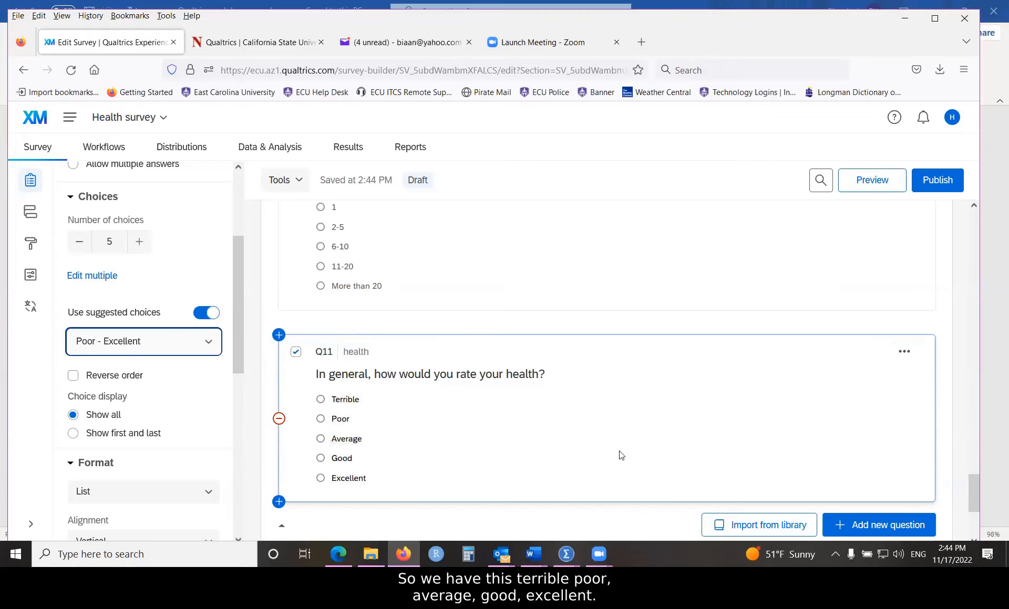
scroll(616, 441, "down", 1)
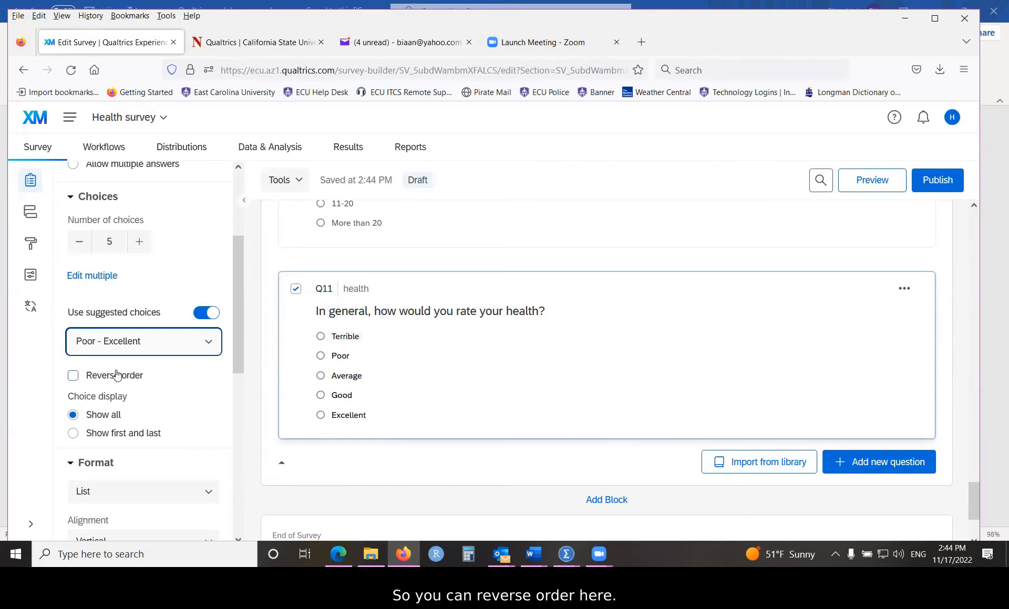
Step: Enable Reverse order so Q11 lists Excellent, Good, Average, Poor, Terrible
left_click(73, 376)
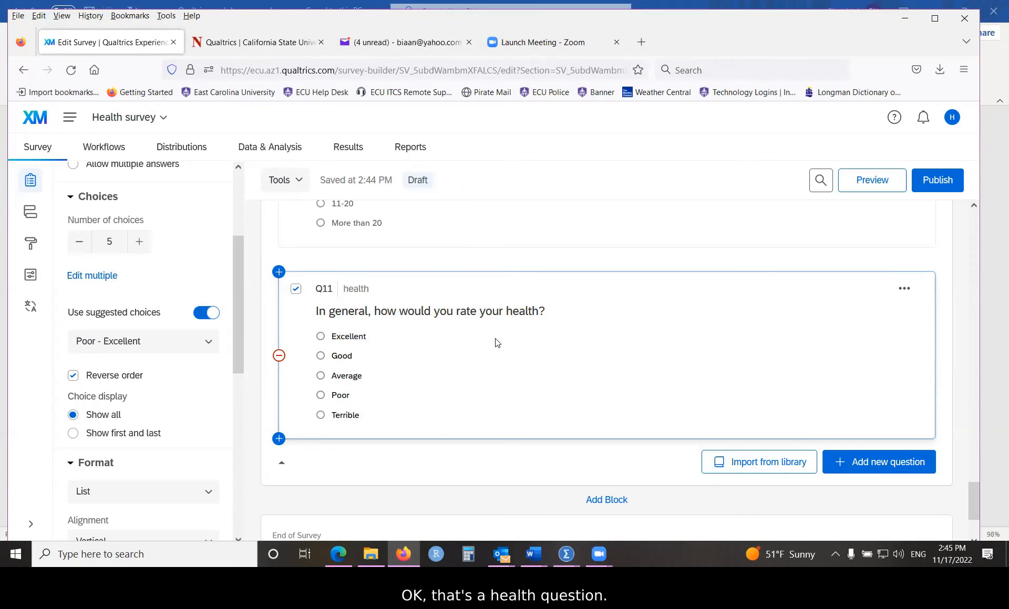
scroll(497, 342, "down", 1)
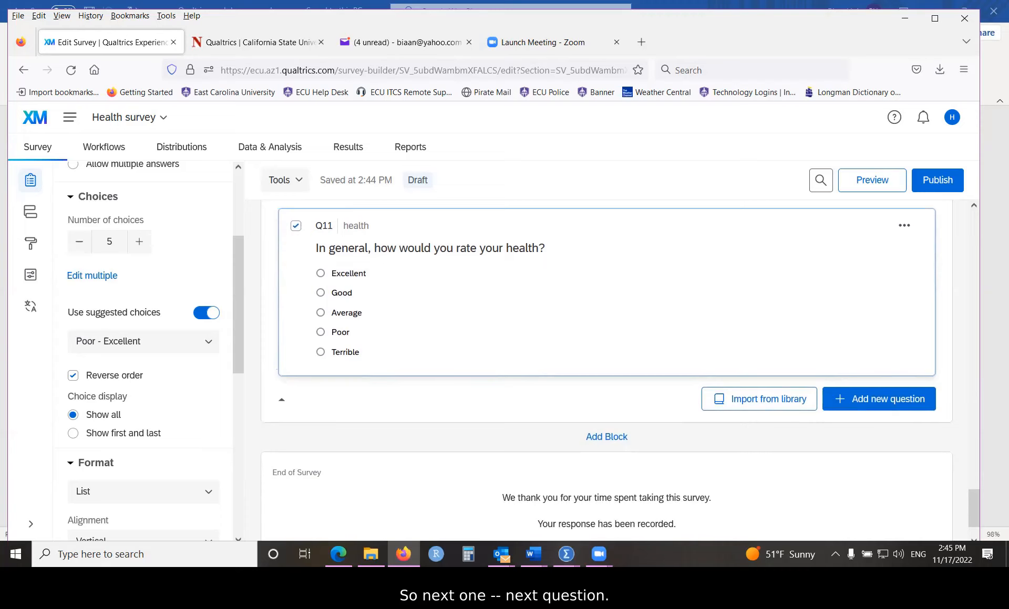
scroll(366, 331, "down", 1)
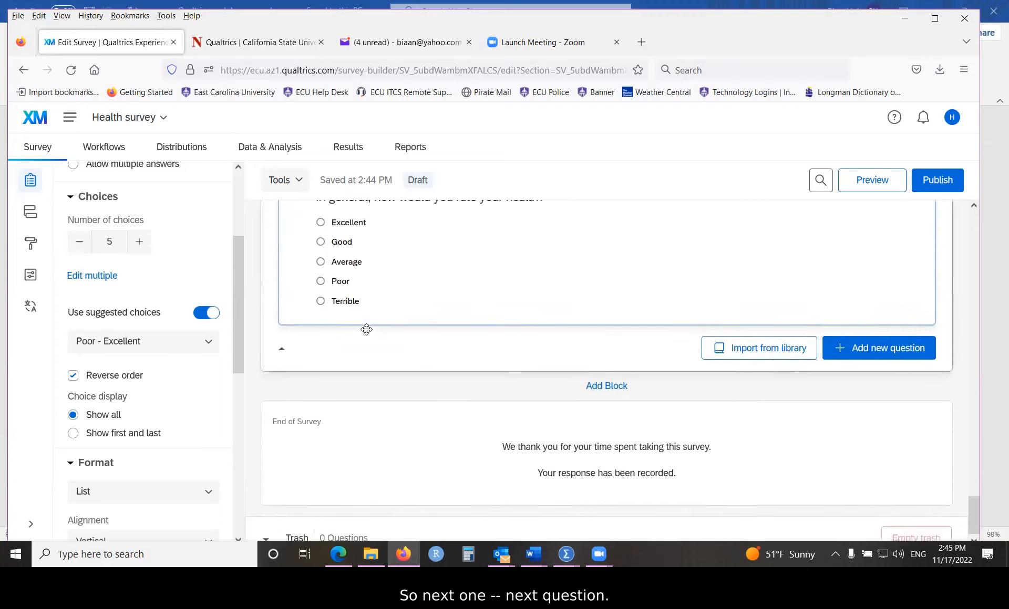
scroll(367, 329, "up", 1)
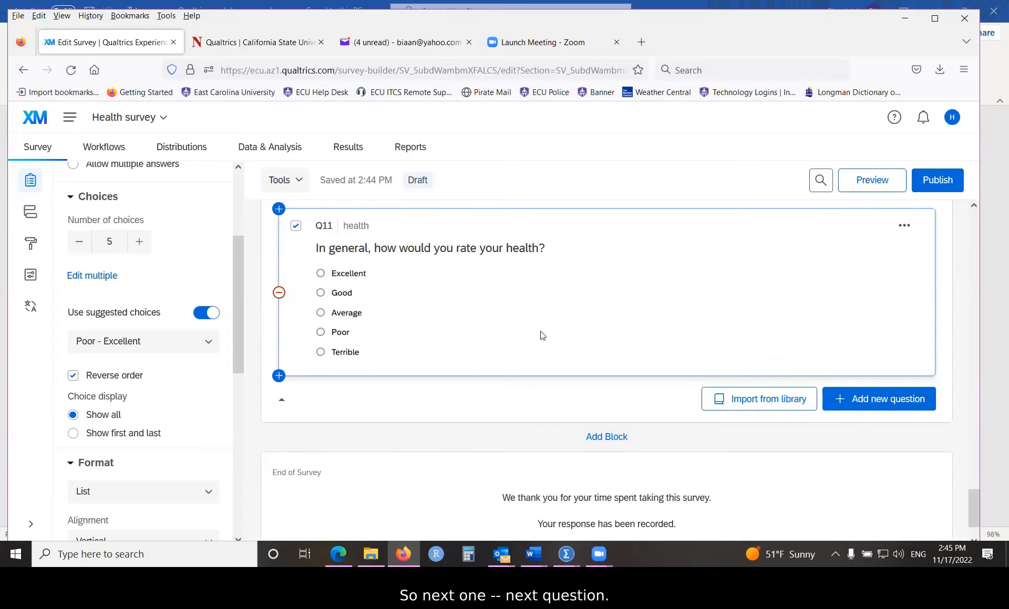
Step: Add text-entry Q12 with pasted text 'Do you have any comments about this study?'
left_click(866, 407)
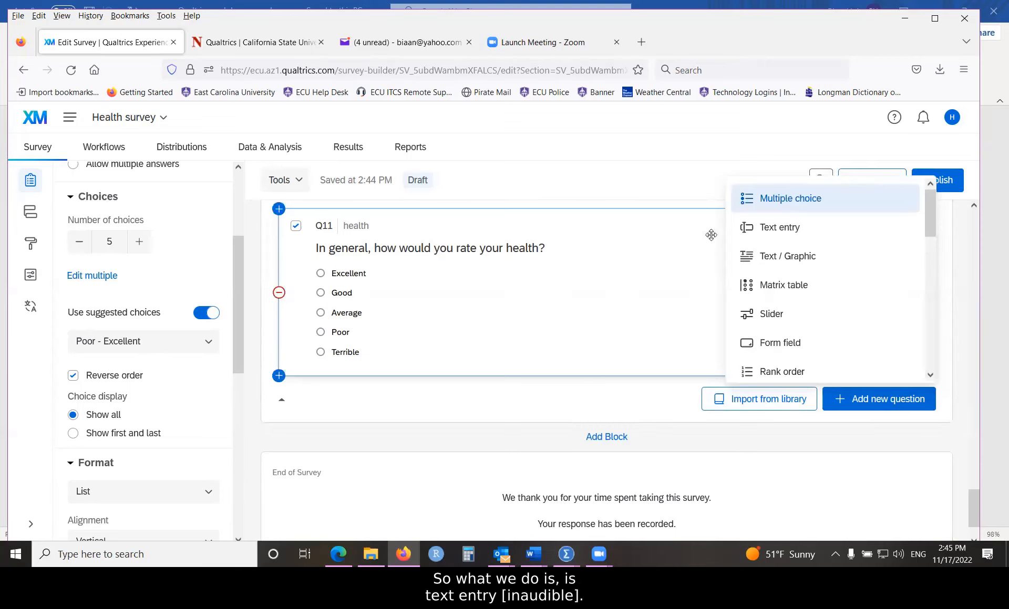
left_click(770, 230)
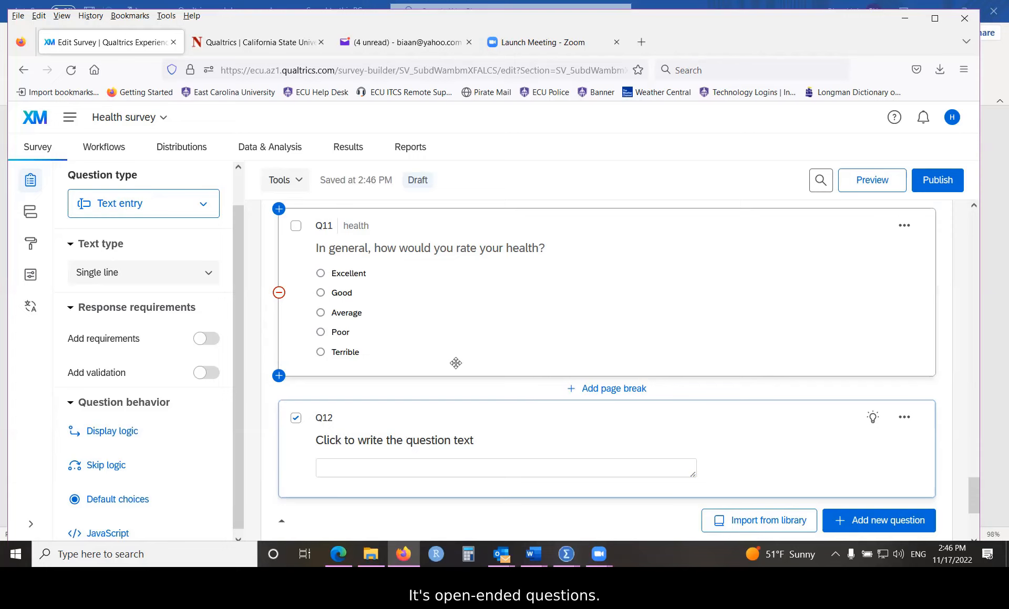
key("alt+Tab")
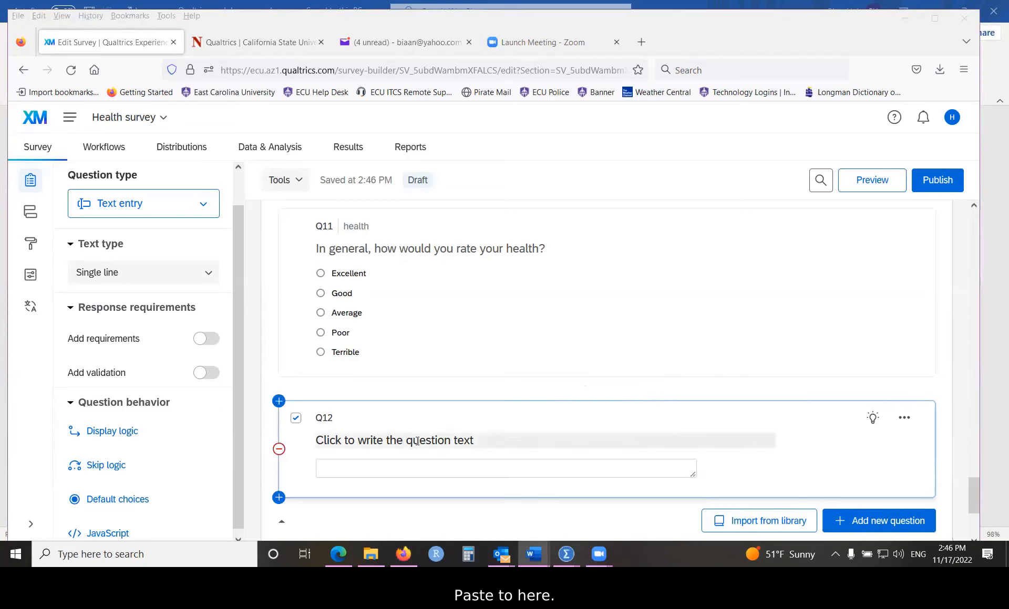
left_click(441, 440)
right_click(441, 440)
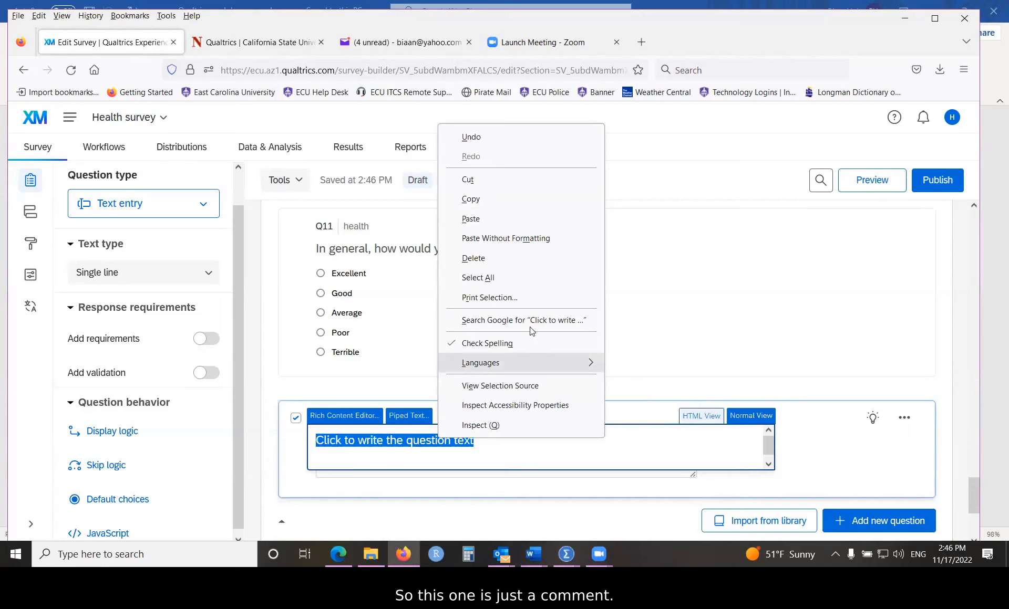
left_click(469, 219)
left_click(808, 444)
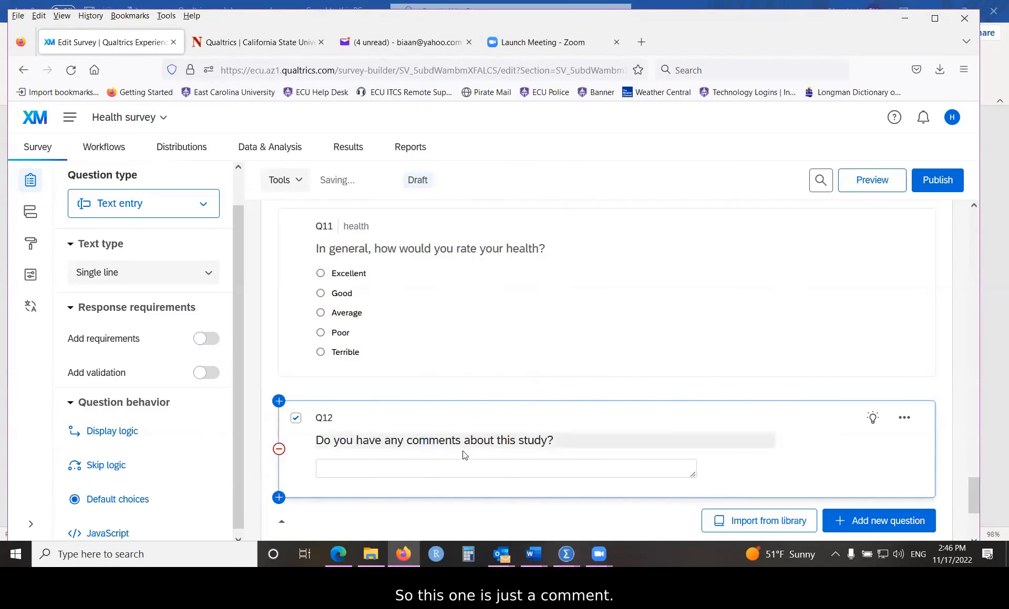
Step: Set Q12's question label to 'comment'
left_click(442, 444)
left_click(385, 458)
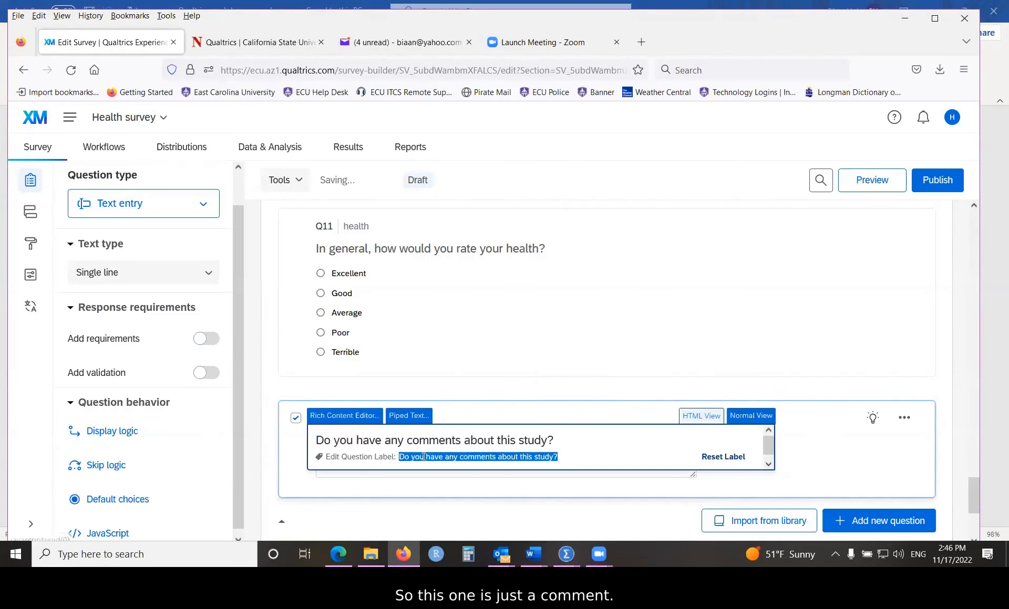
type("comment")
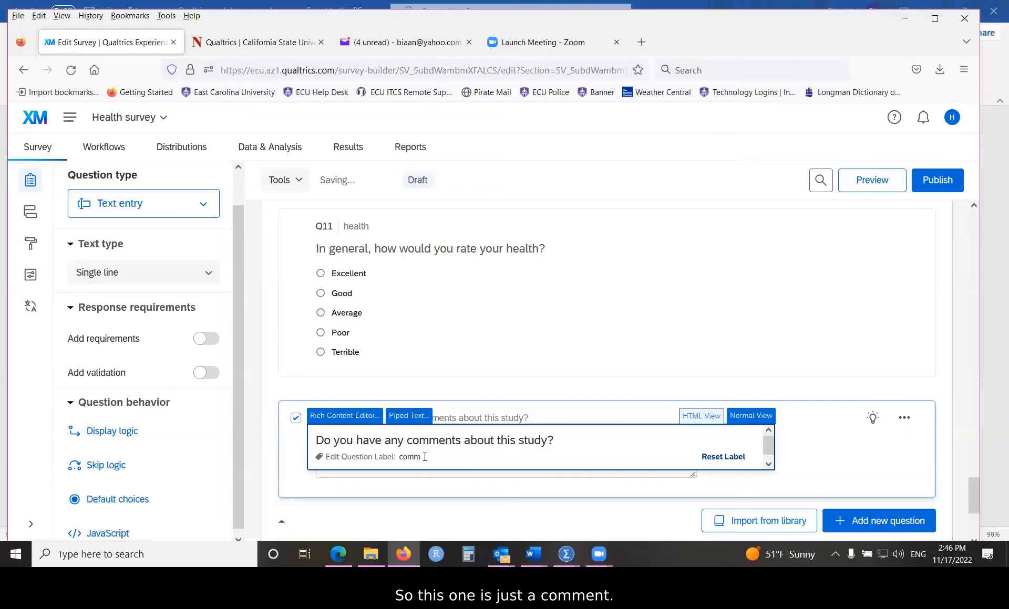
left_click(824, 372)
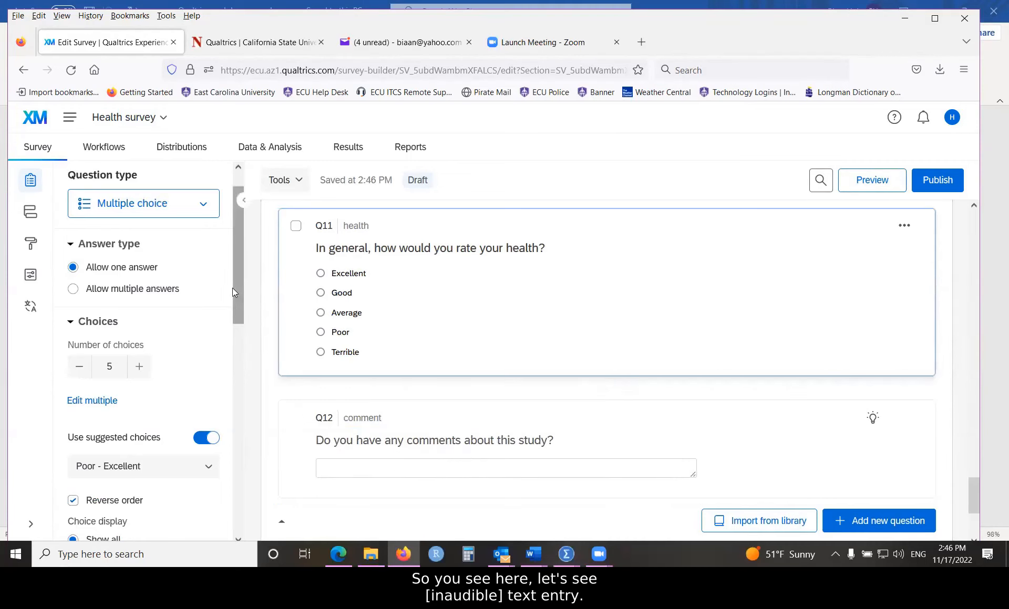
Step: Change the question to text entry with an essay text box, and widen Q12's answer box to about 656 px
left_click_drag(235, 284, 240, 254)
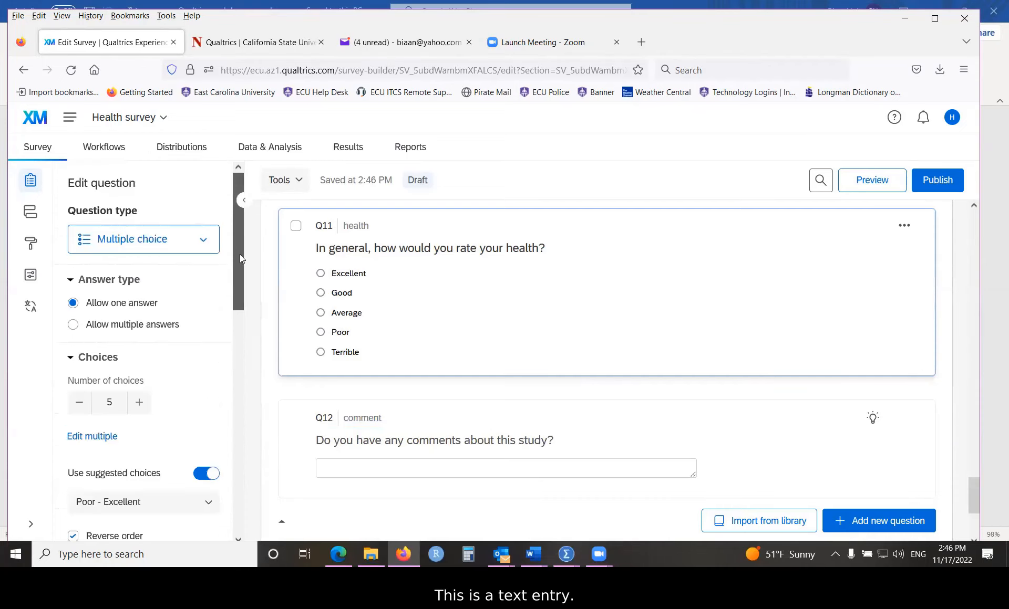
left_click(204, 240)
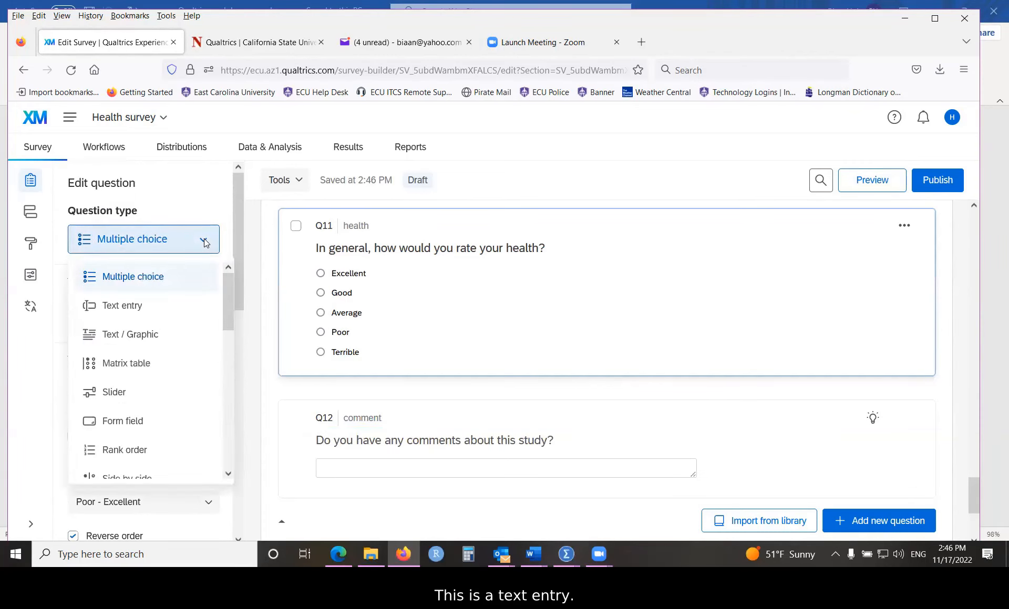
left_click(131, 310)
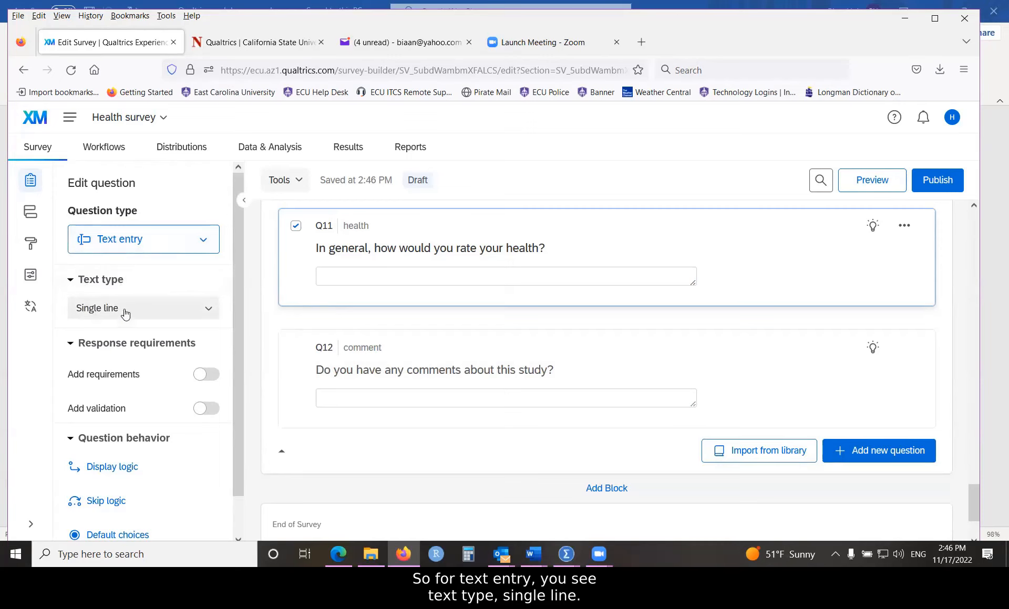
left_click(209, 309)
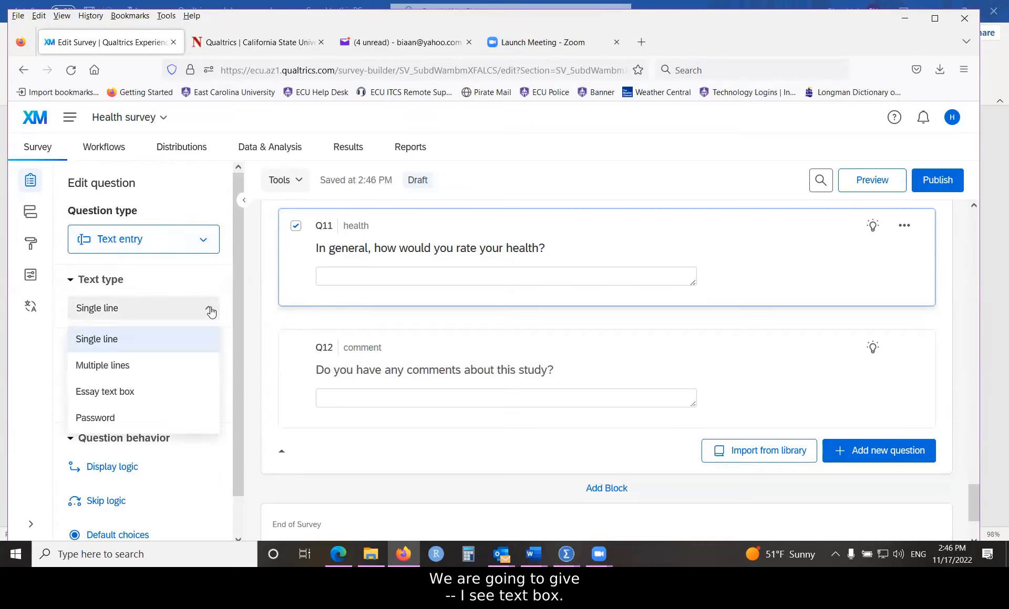
left_click(95, 391)
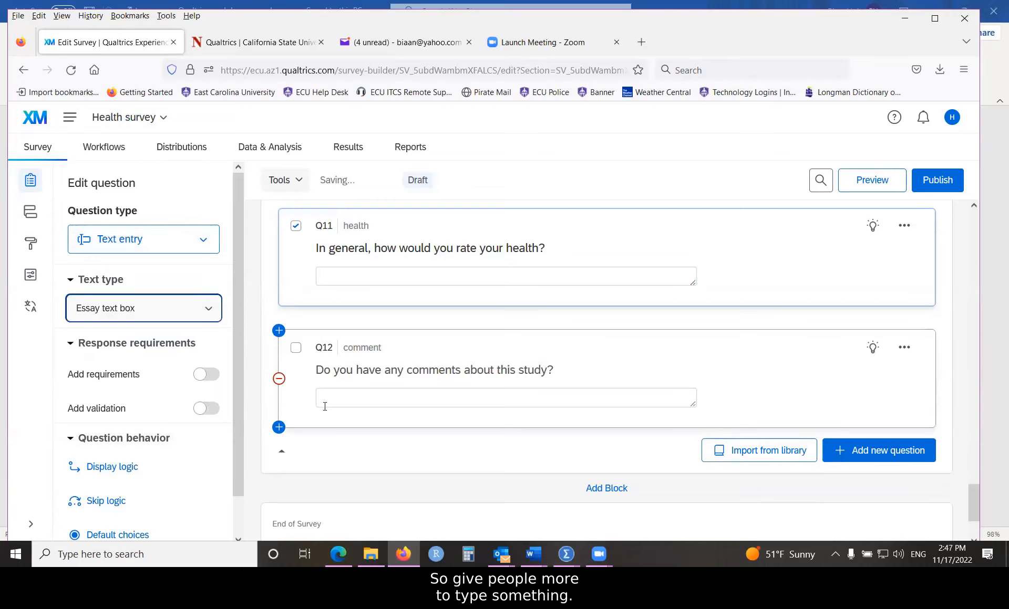
left_click(694, 405)
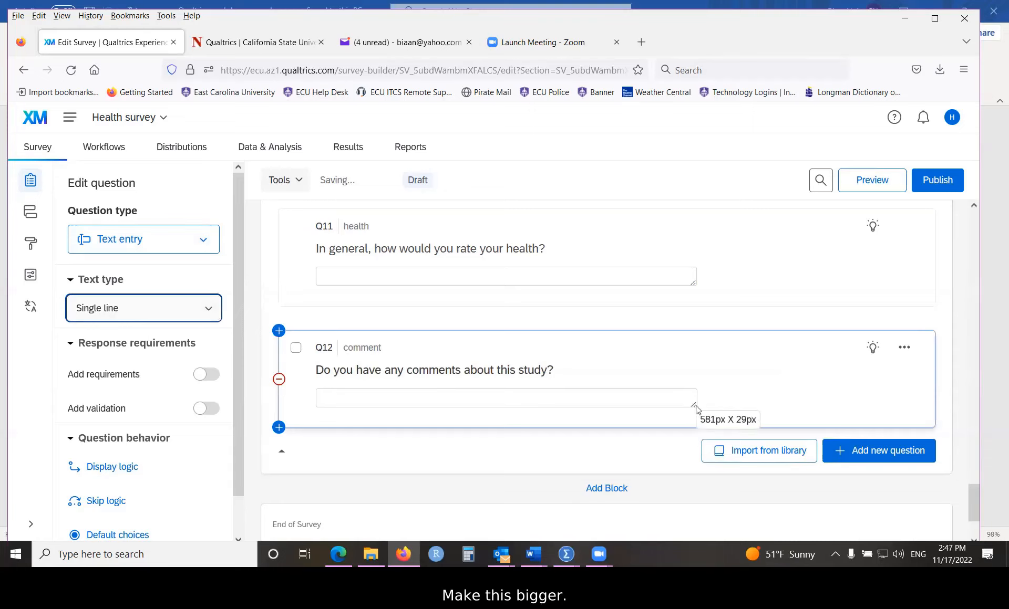
left_click_drag(693, 406, 742, 453)
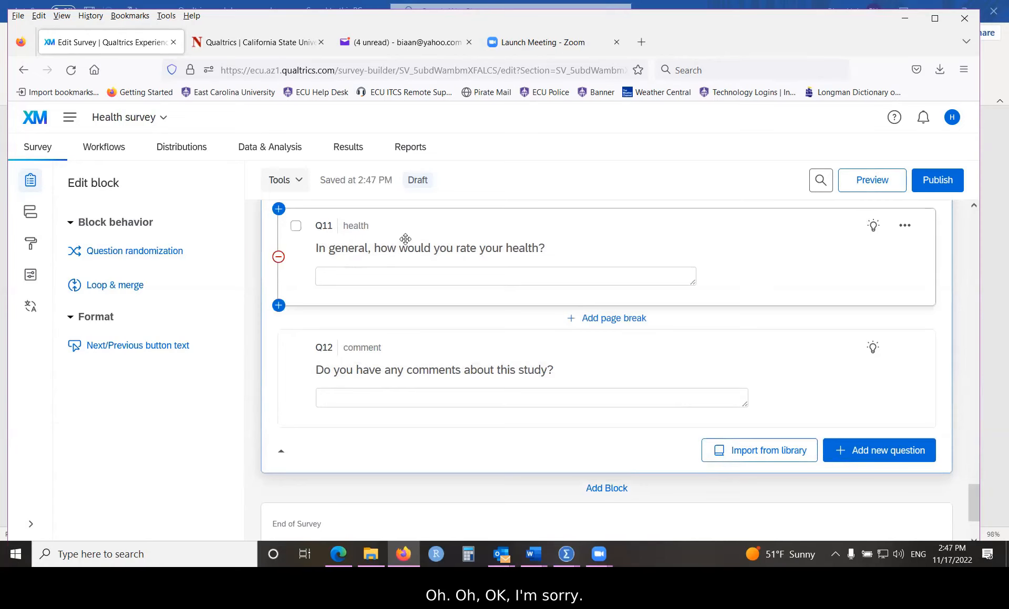
Step: Revert Q11's question type back to Multiple choice
left_click(323, 246)
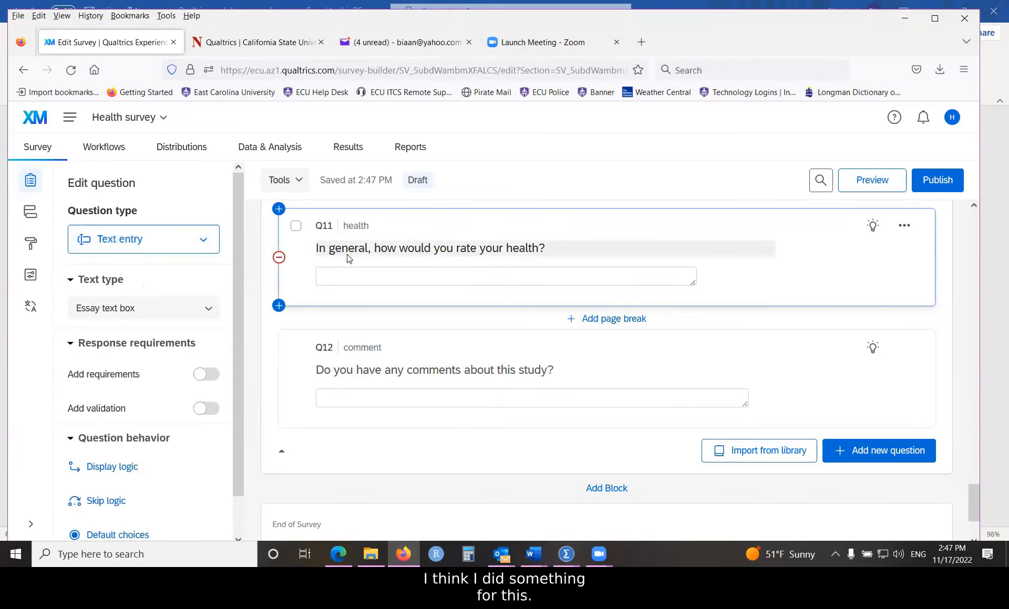
left_click(203, 240)
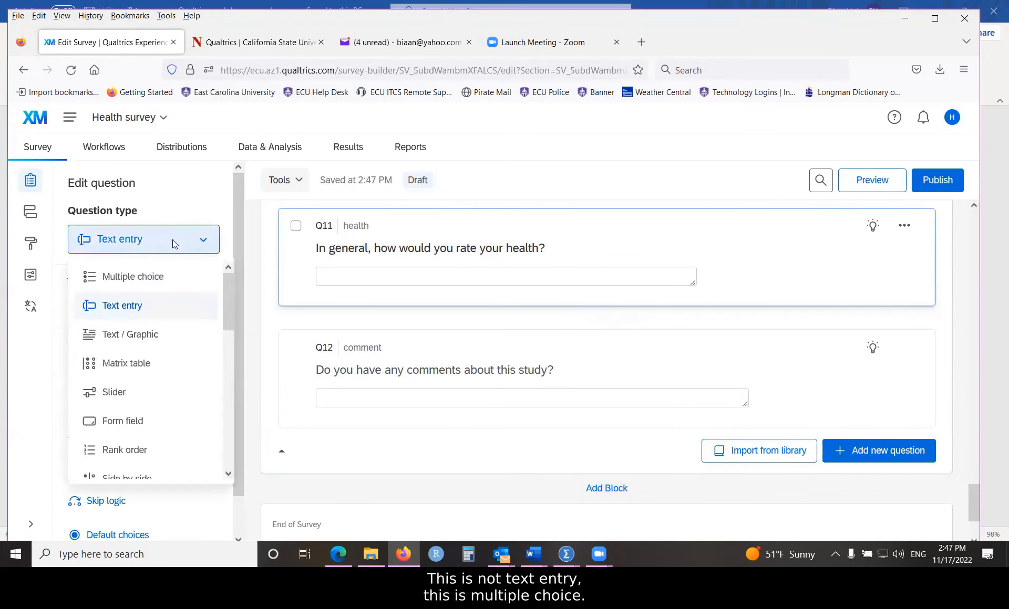
left_click(126, 278)
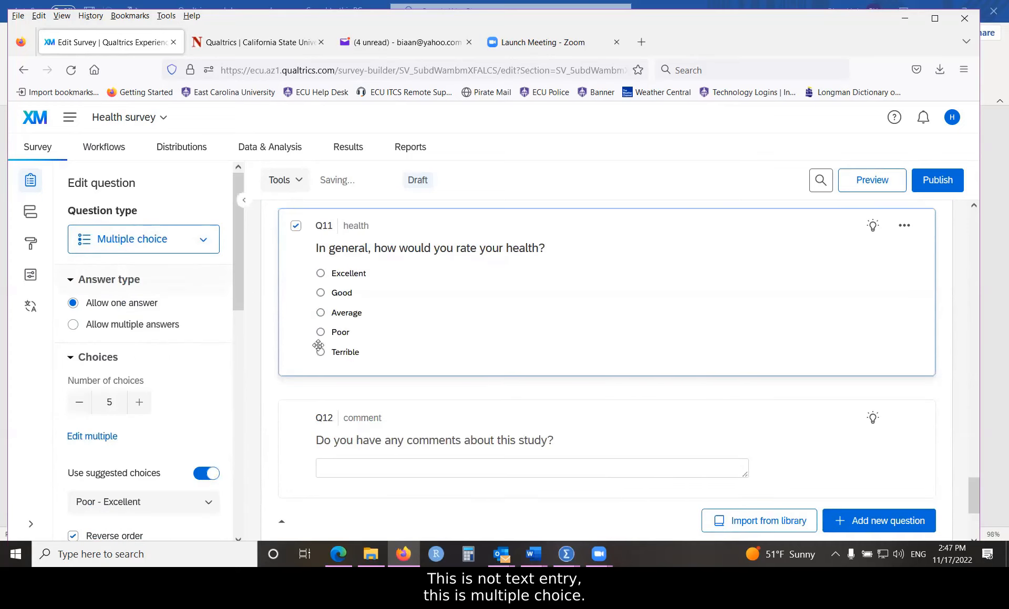
Step: Set Q12's answer box to Essay text box and enlarge it to about 657 × 154 px
left_click(436, 419)
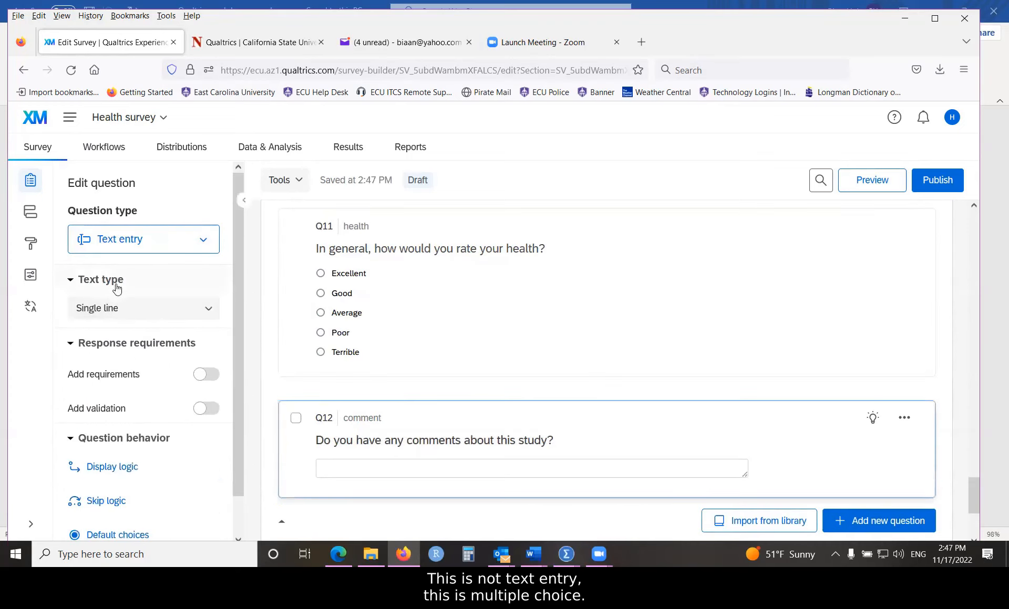
left_click(113, 311)
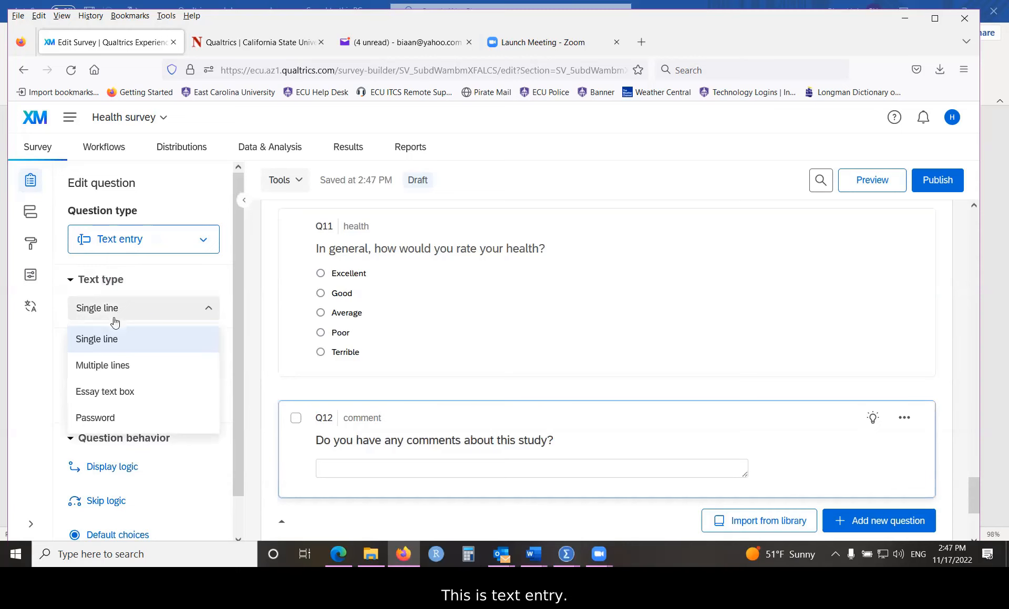
left_click(95, 400)
scroll(714, 368, "down", 2)
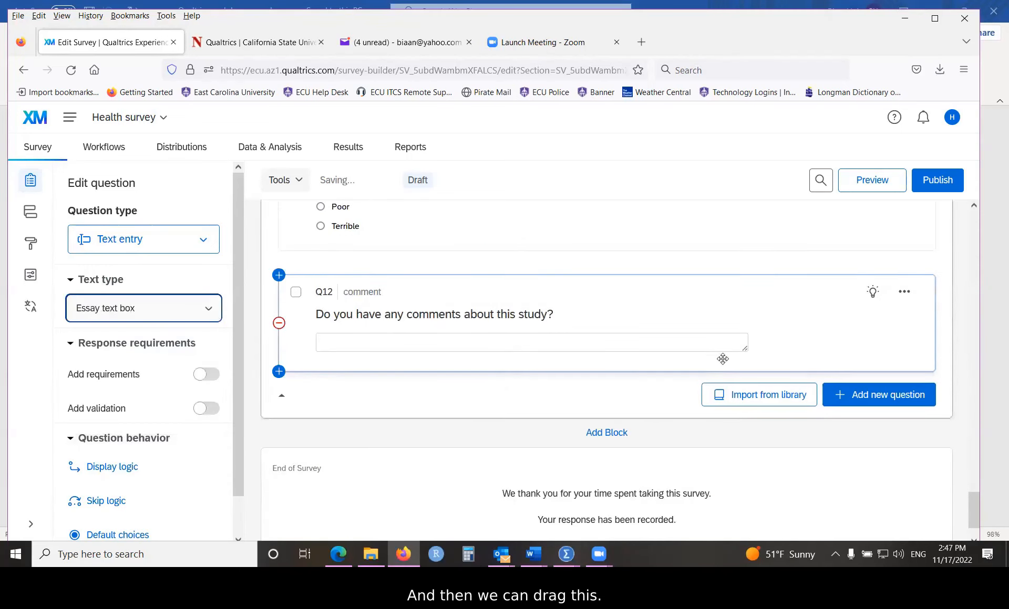
left_click_drag(745, 349, 762, 437)
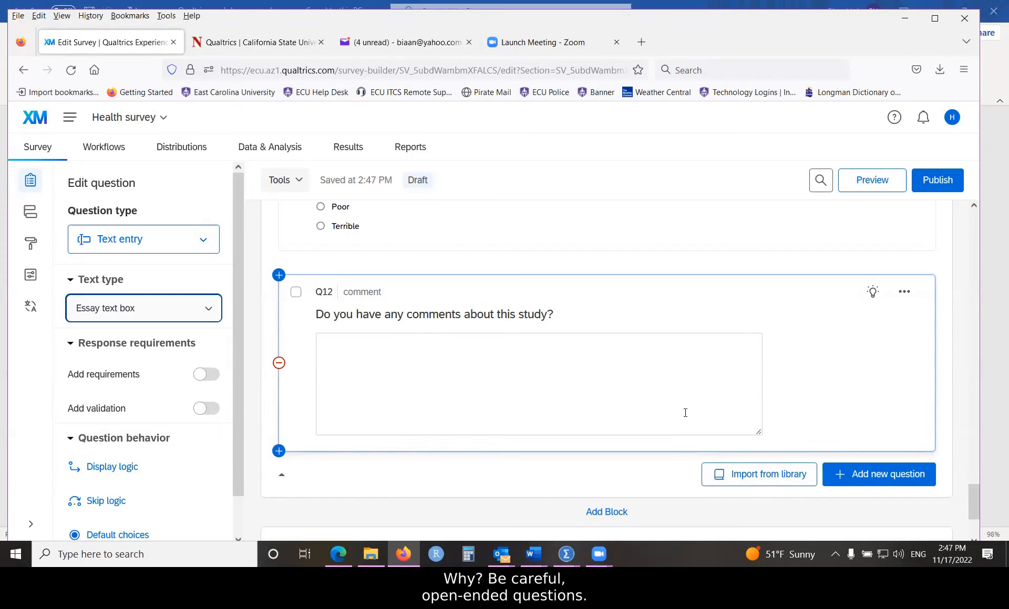
left_click(470, 362)
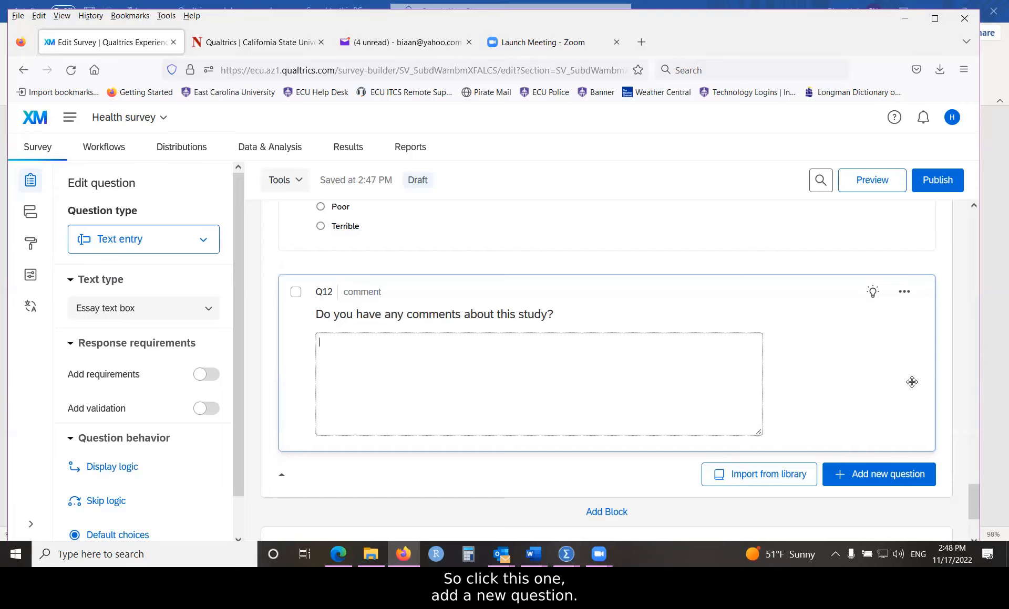
Step: Add Text / Graphic question Q13 reading 'Please read attached file.' with the question label 'file'
left_click(867, 476)
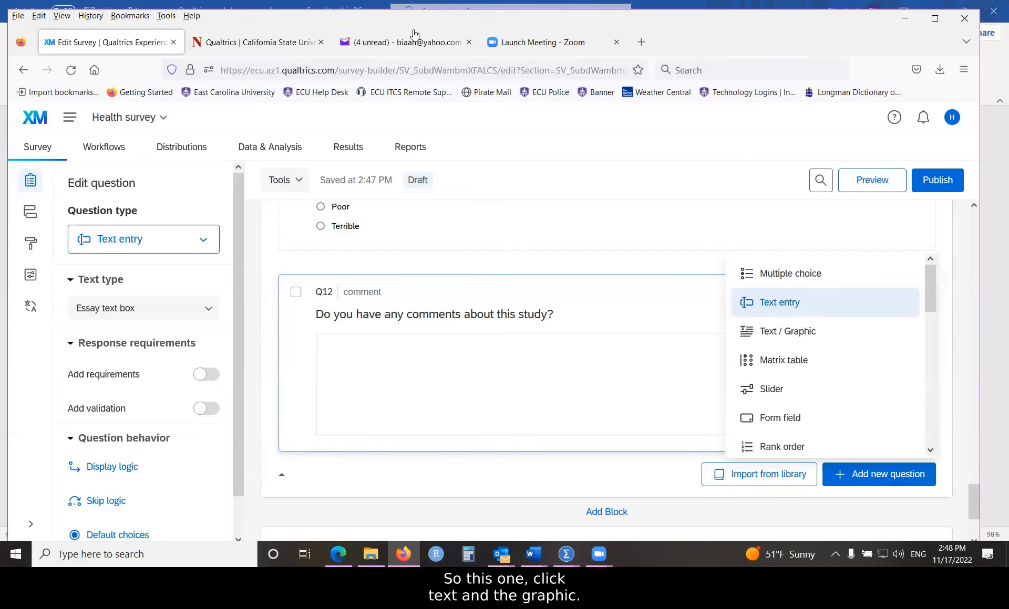
left_click(787, 331)
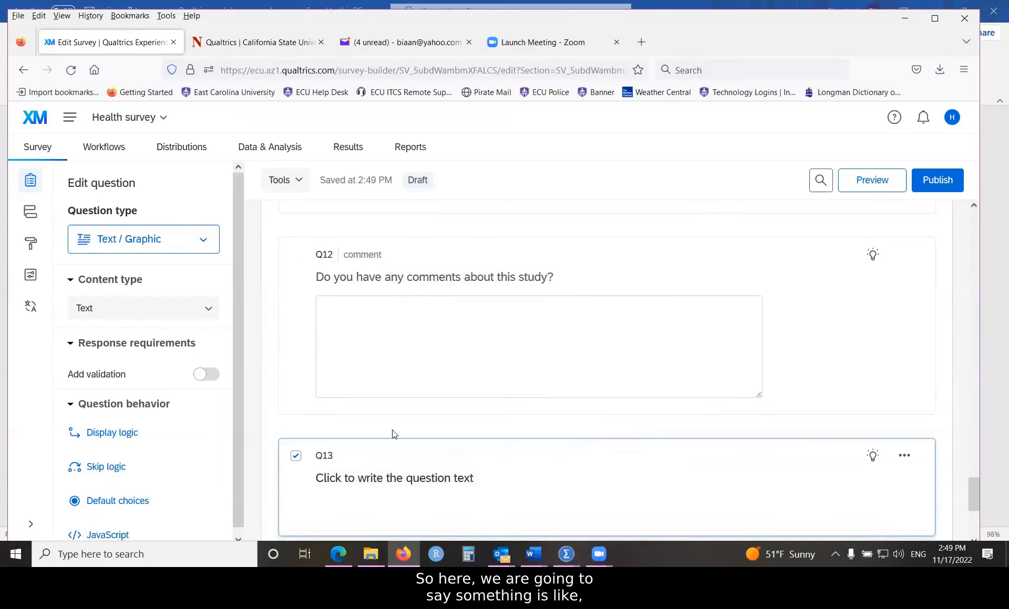
left_click(415, 477)
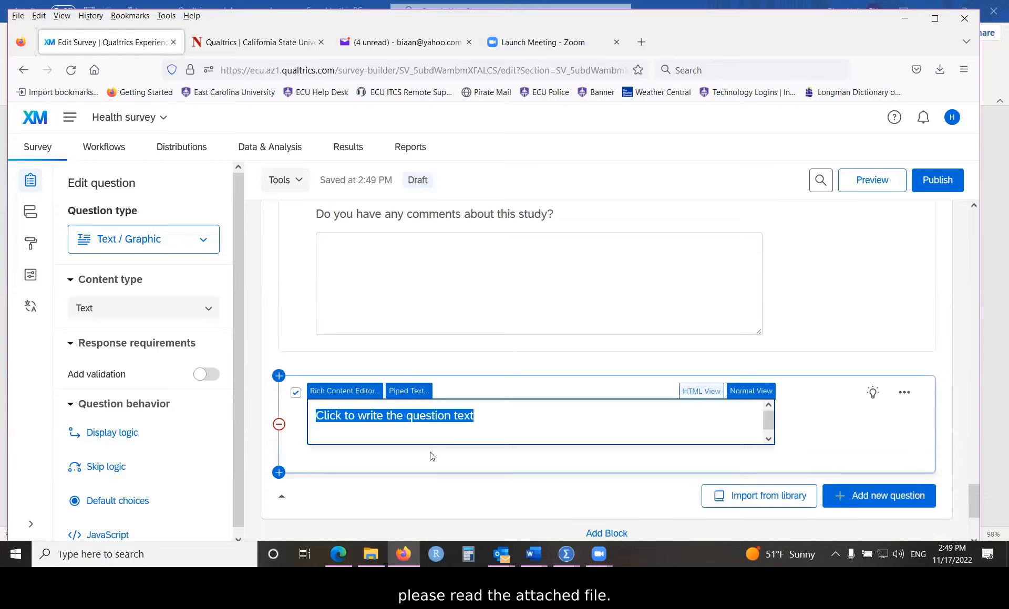
type("Please rea")
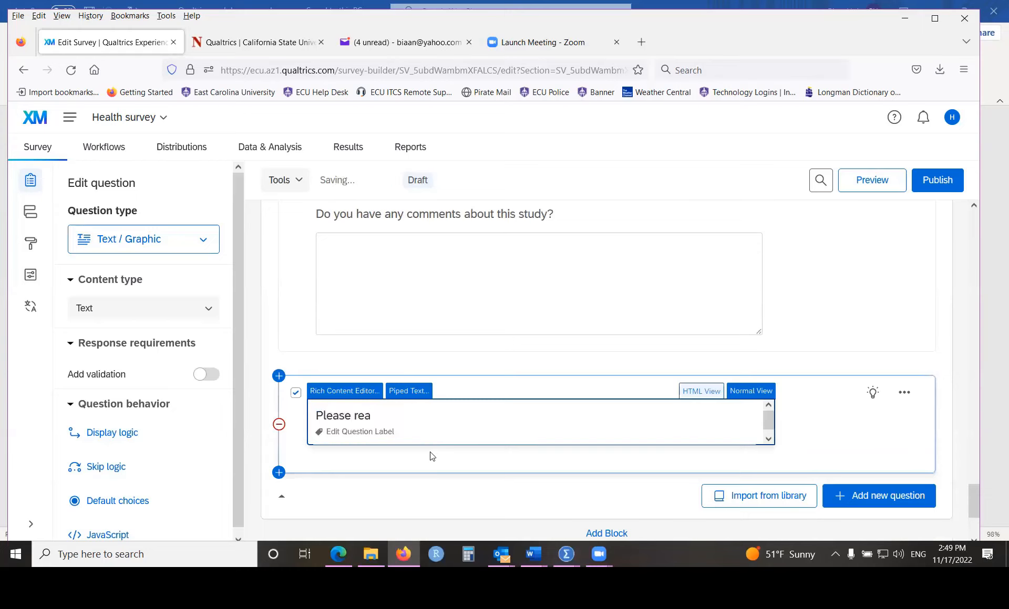
type("d attached file.")
left_click(381, 436)
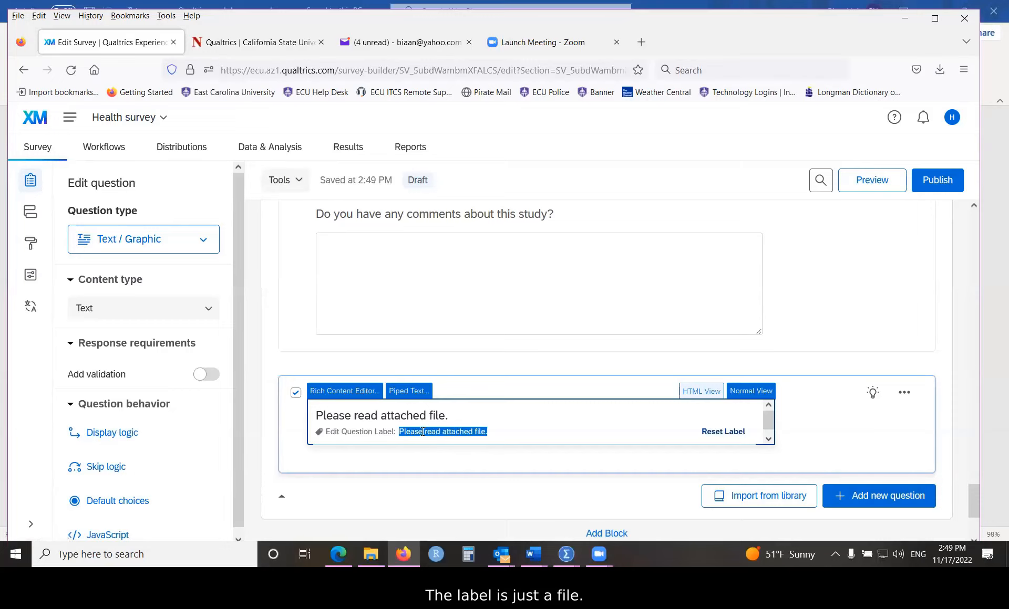
type("file")
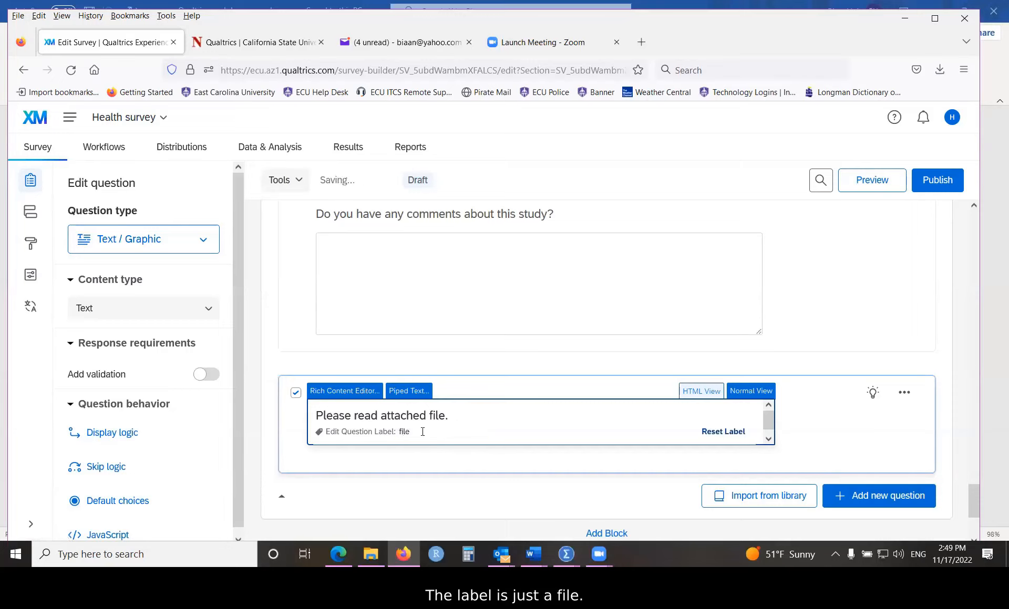
left_click(828, 427)
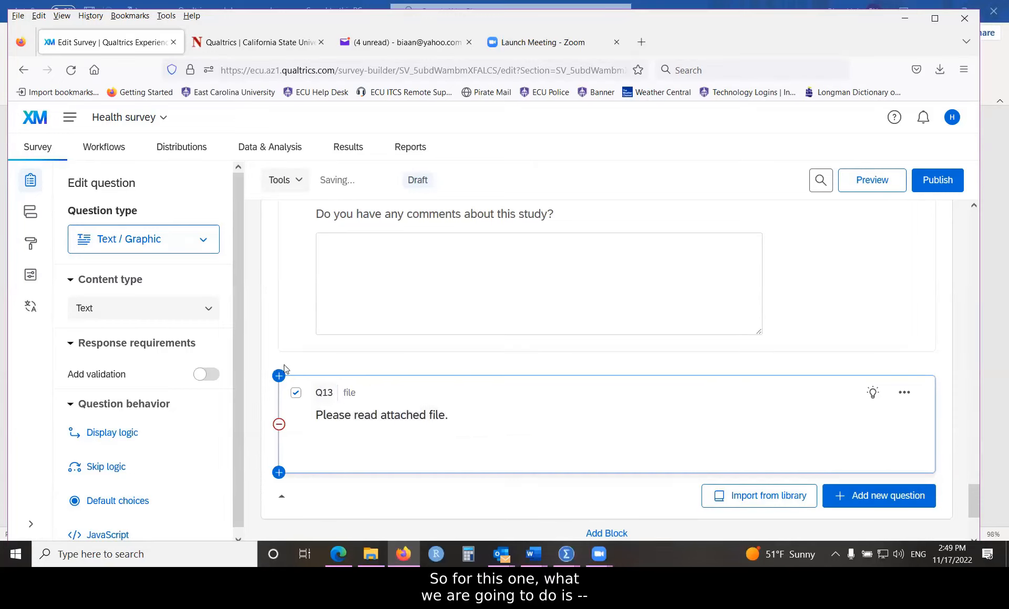
scroll(235, 285, "down", 1)
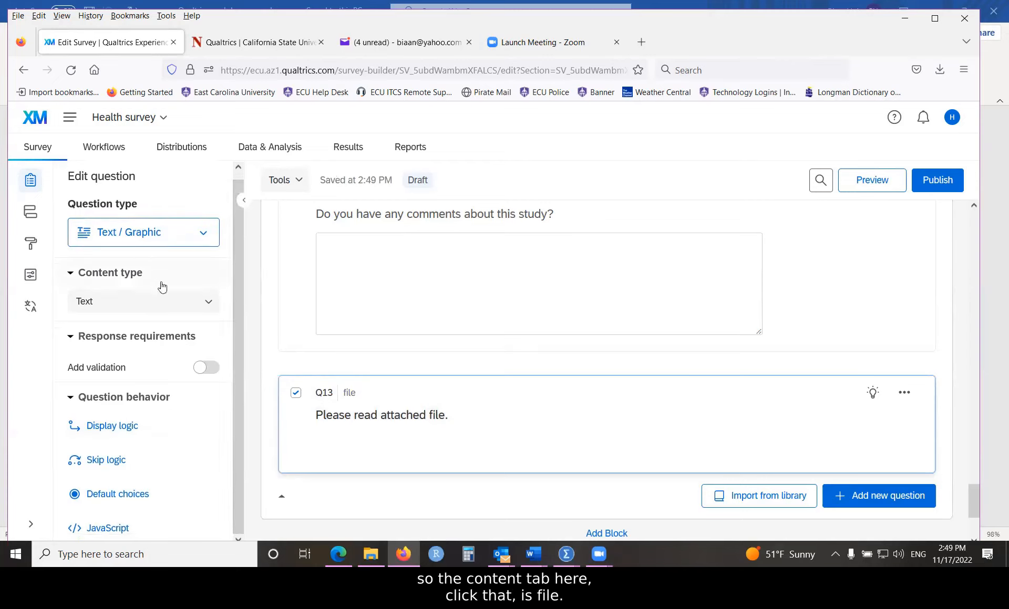
Step: Set Q13's content type to File and choose a file from My Library
left_click(210, 305)
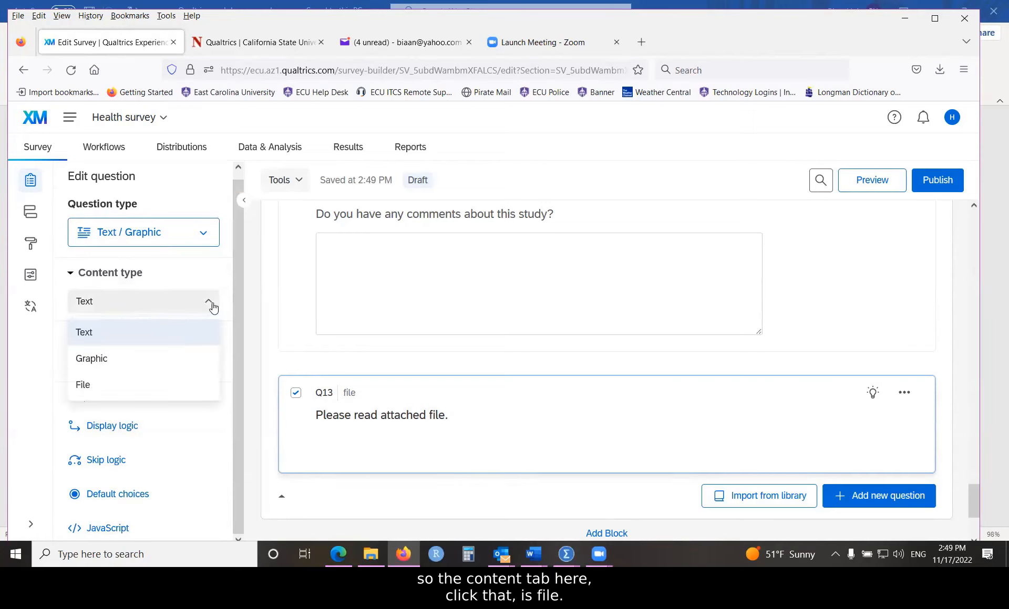
left_click(82, 387)
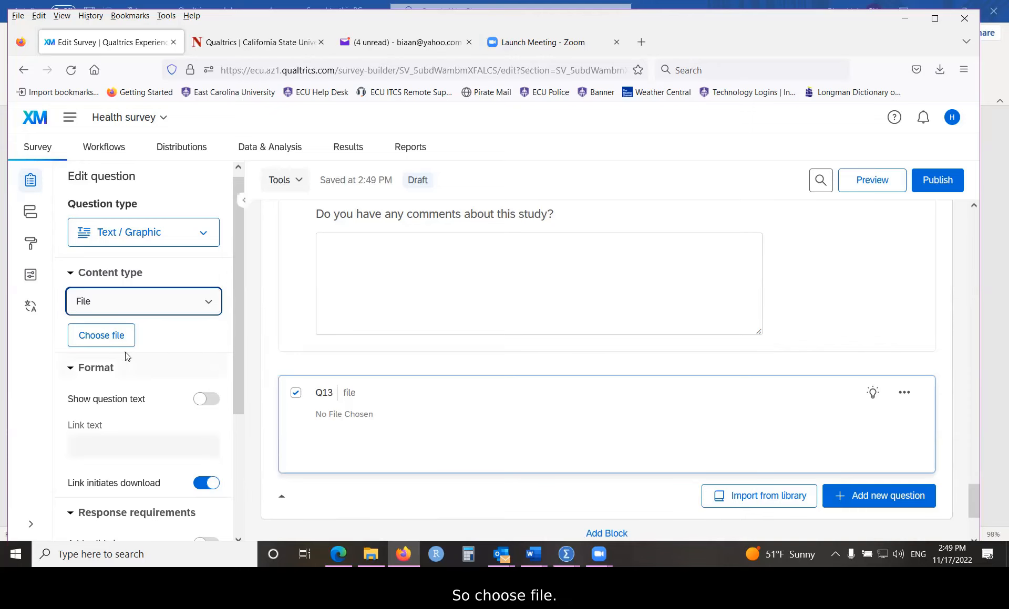
left_click(103, 340)
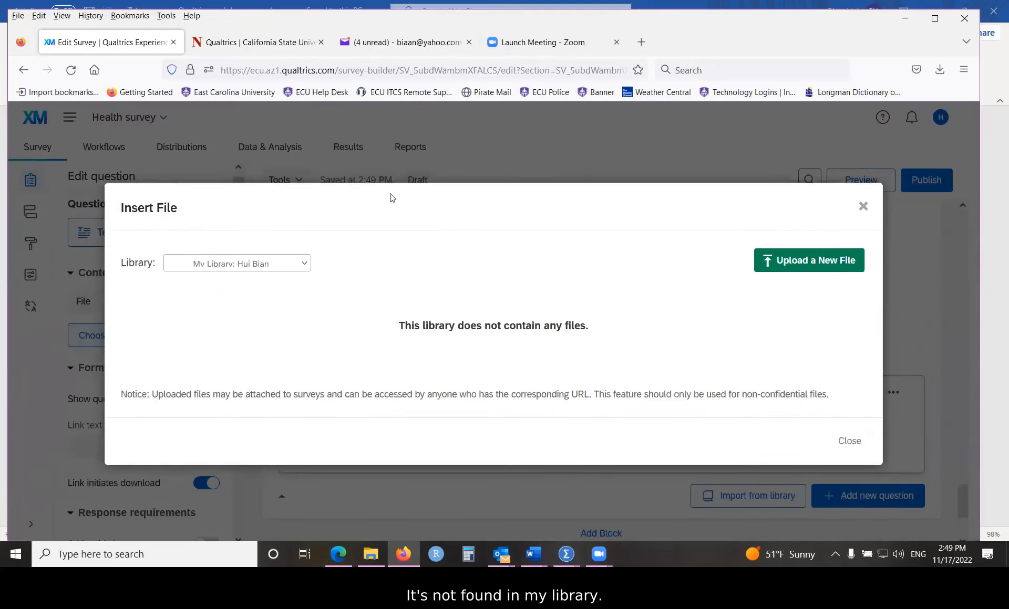
left_click_drag(374, 196, 330, 183)
left_click(305, 265)
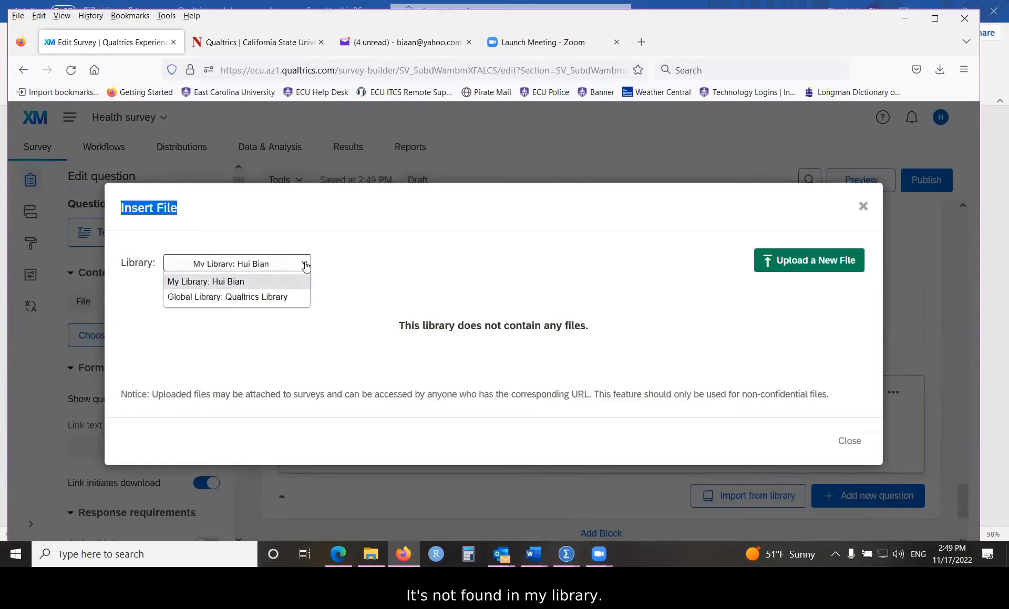
left_click(305, 264)
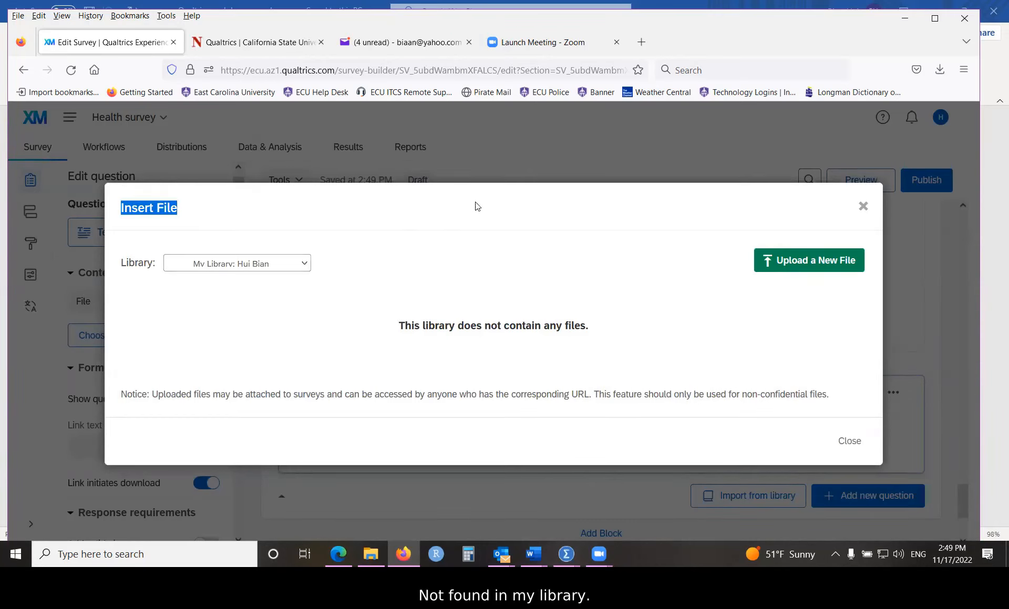
left_click(418, 214)
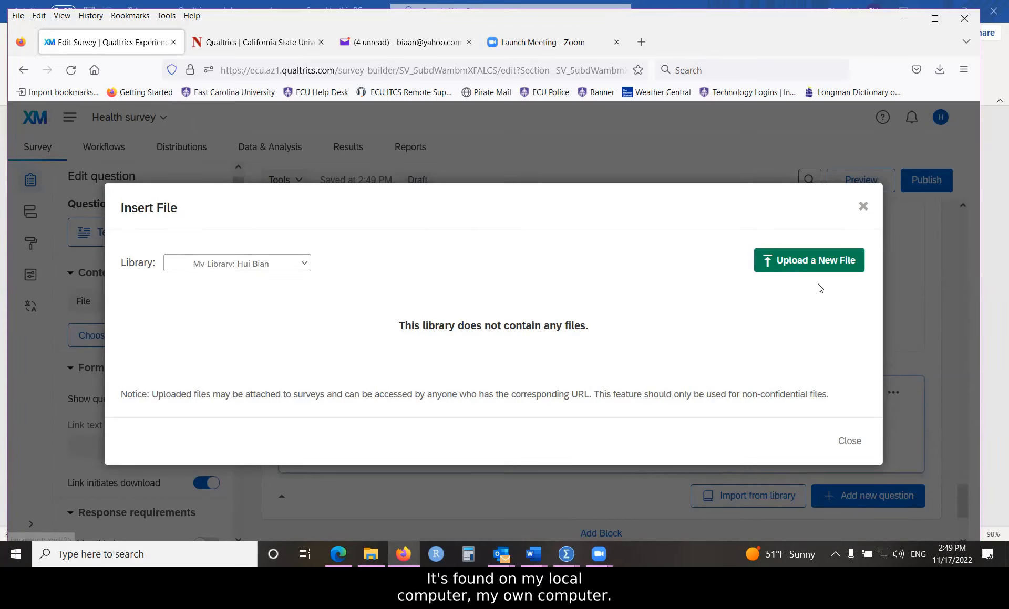
Step: Upload the css document from the computer and save it as Q13's attachment
left_click(797, 267)
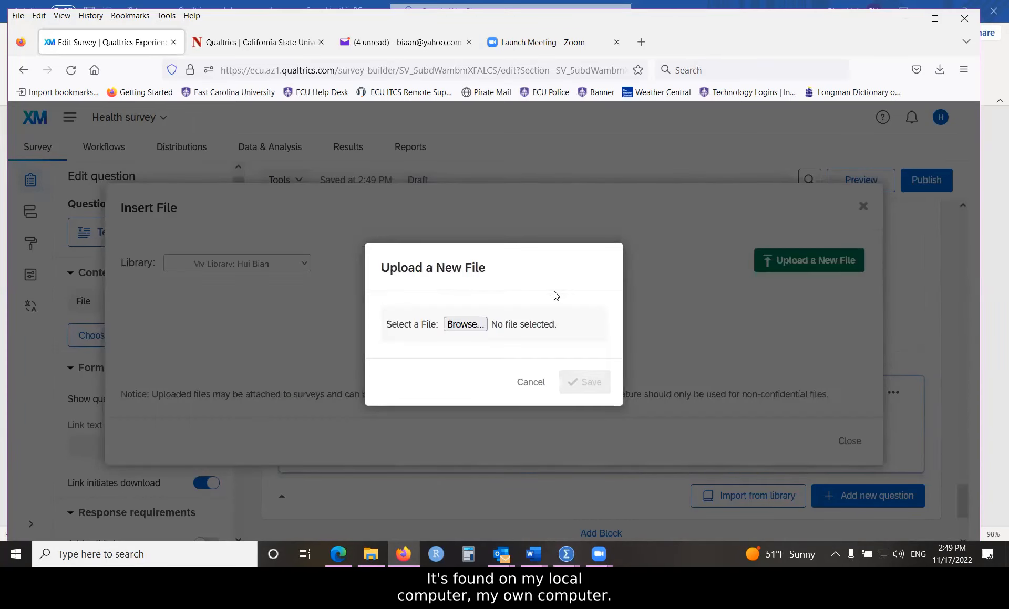
left_click(465, 325)
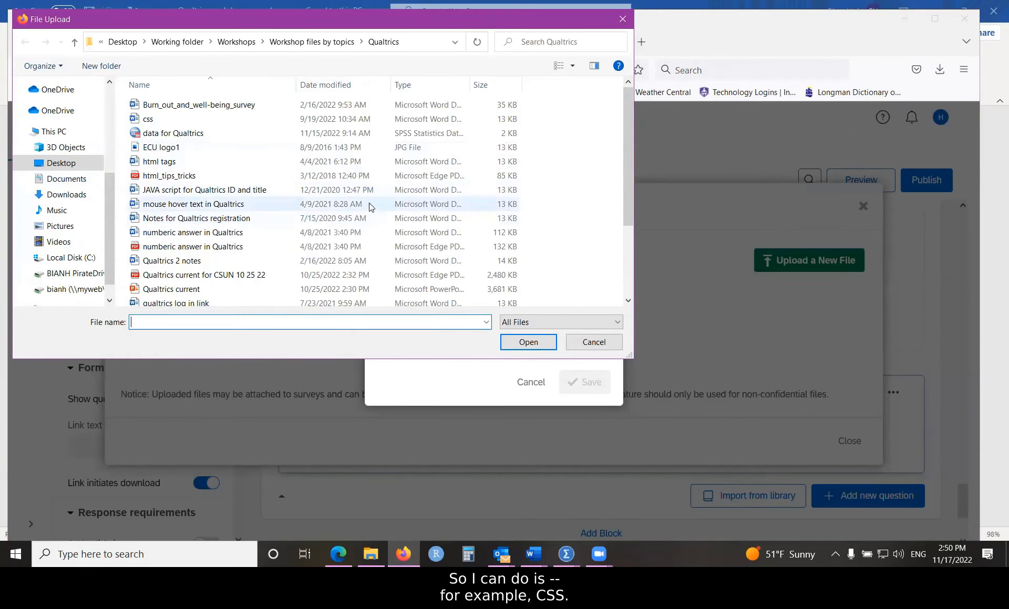
left_click(252, 120)
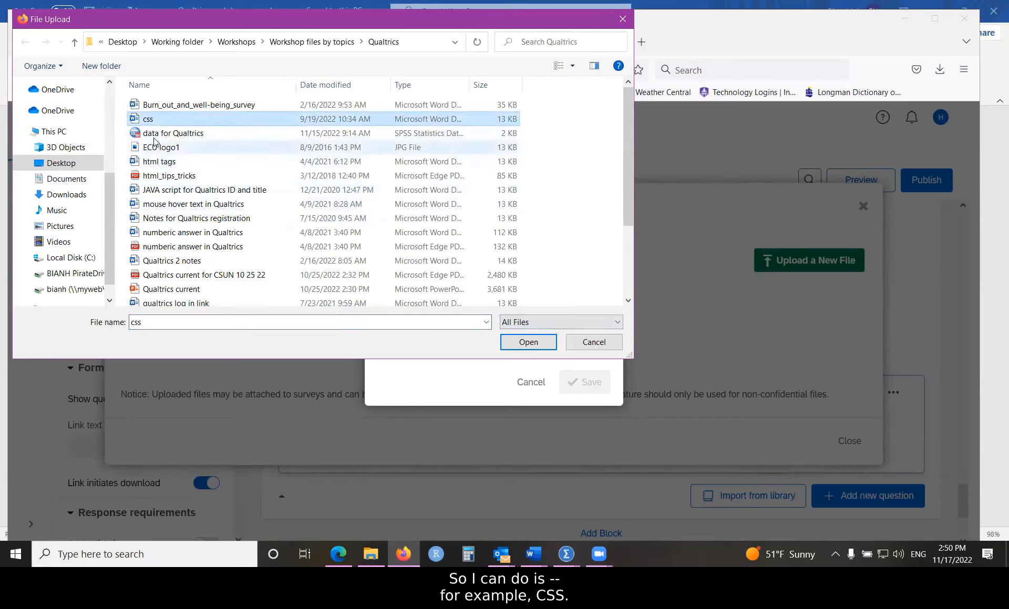
left_click(528, 342)
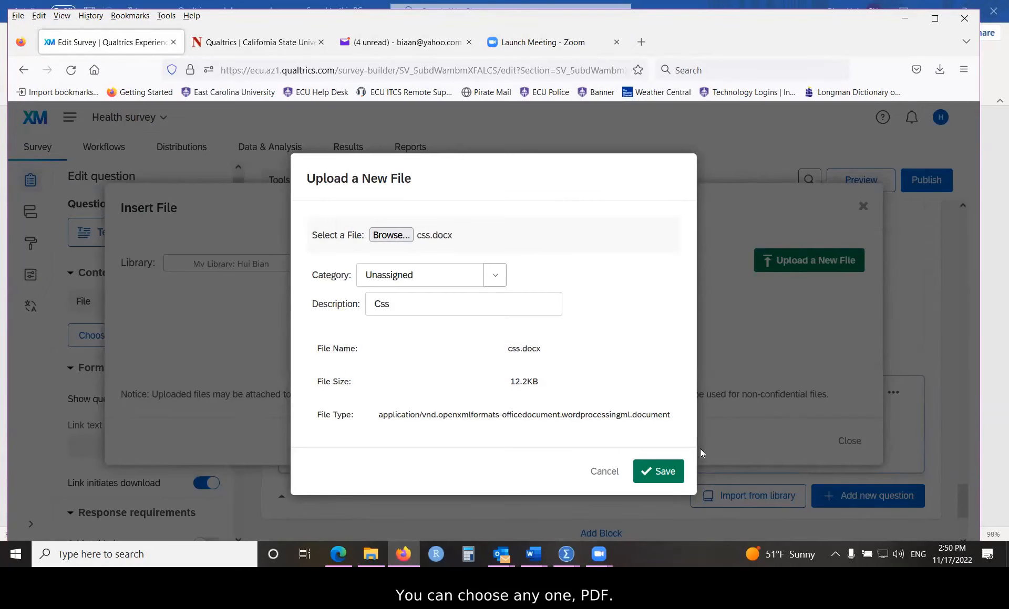
left_click(659, 471)
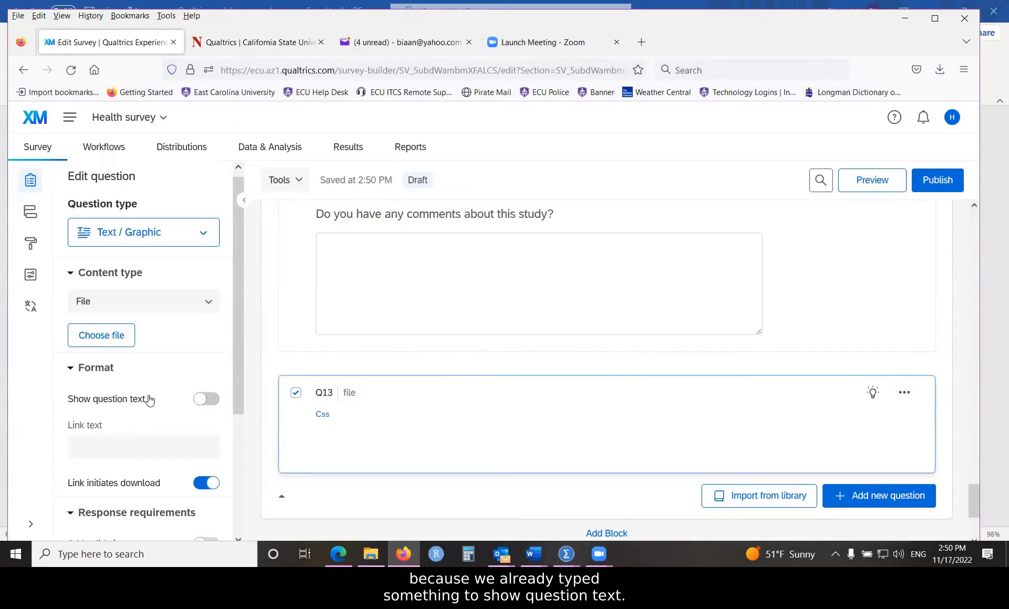
Step: Show Q13's question text and set the download link text to 'File'
left_click(209, 399)
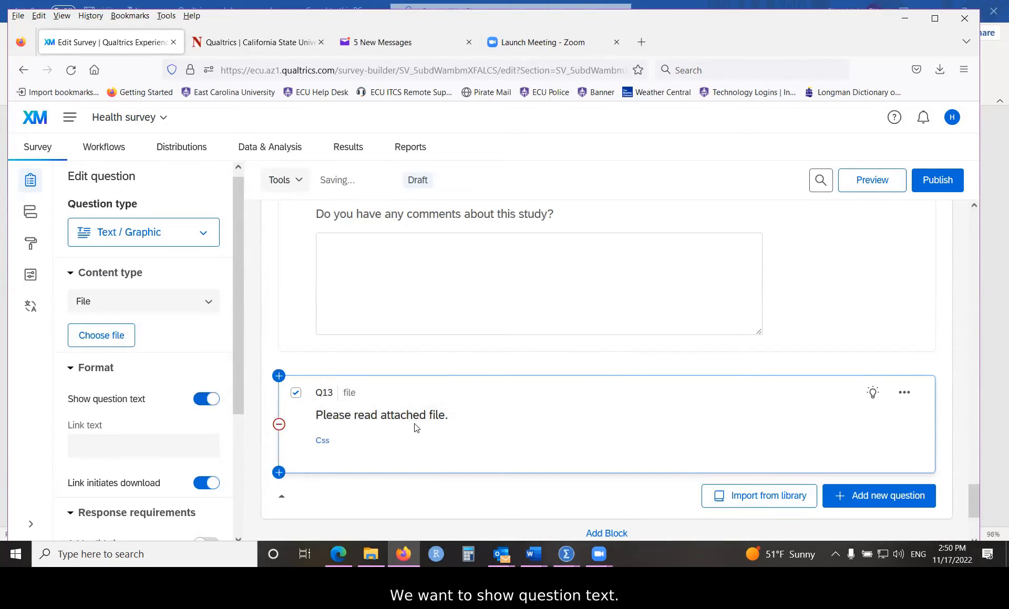
left_click(137, 444)
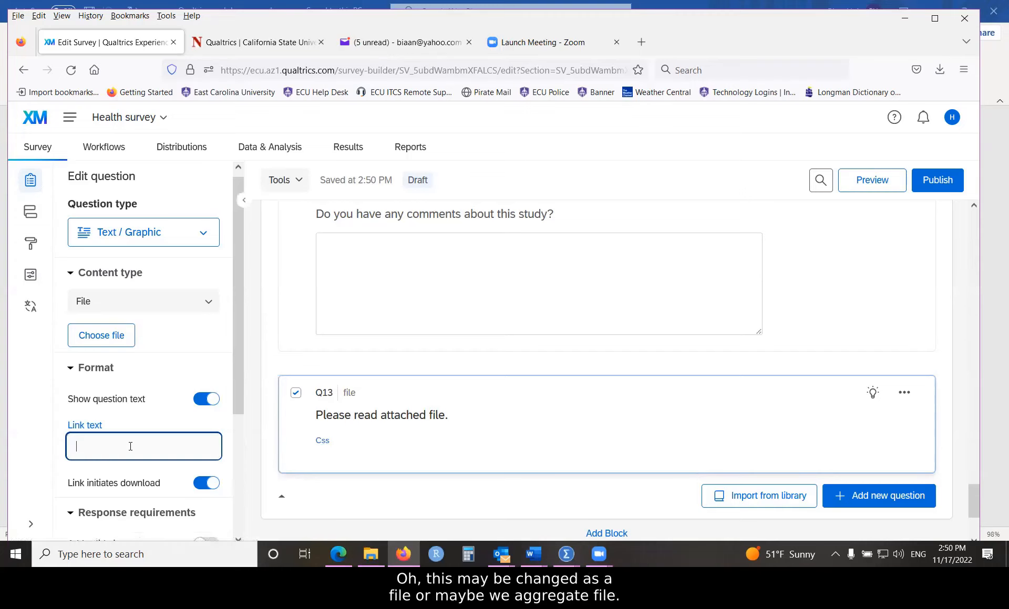
type("file")
key("BackSpace")
key("BackSpace")
key("BackSpace")
key("BackSpace")
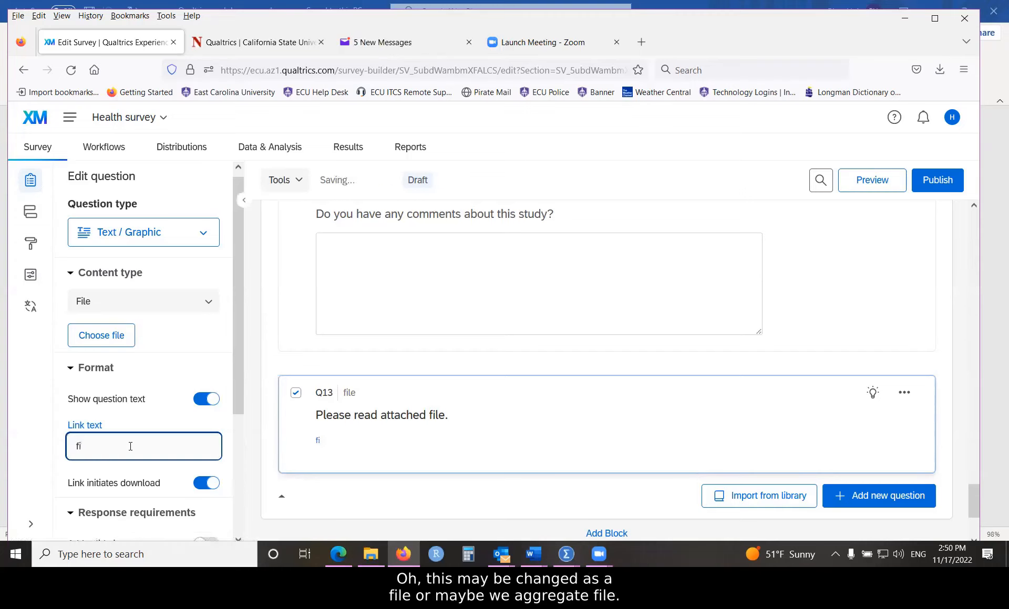
type("File")
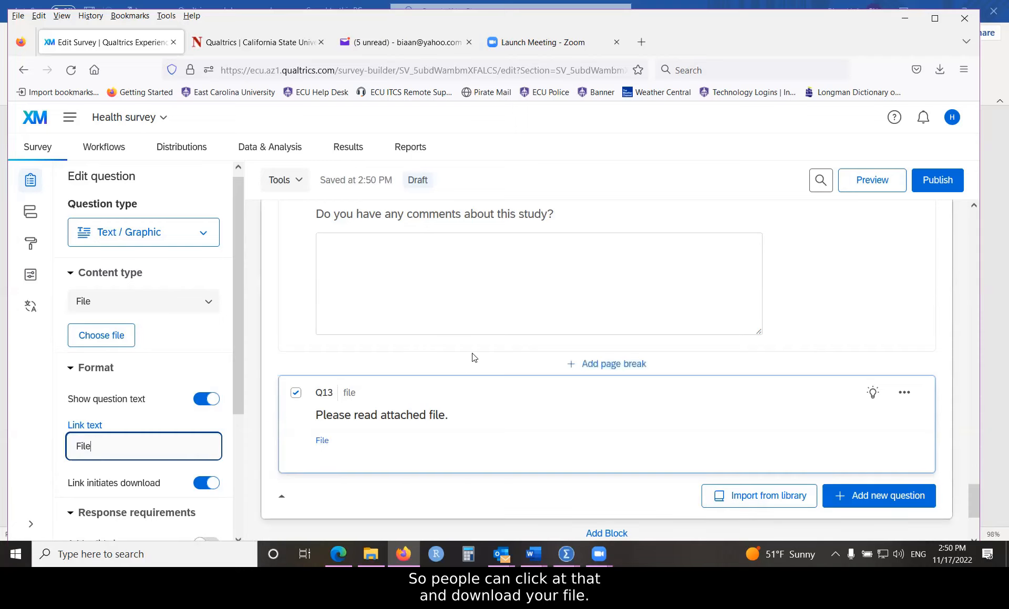
left_click(466, 340)
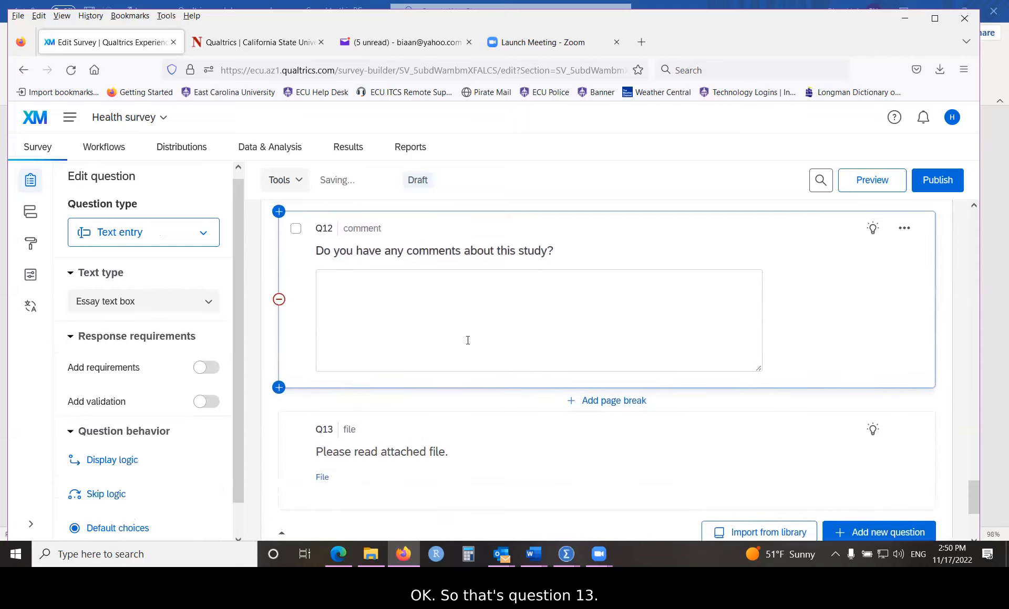
scroll(460, 357, "down", 3)
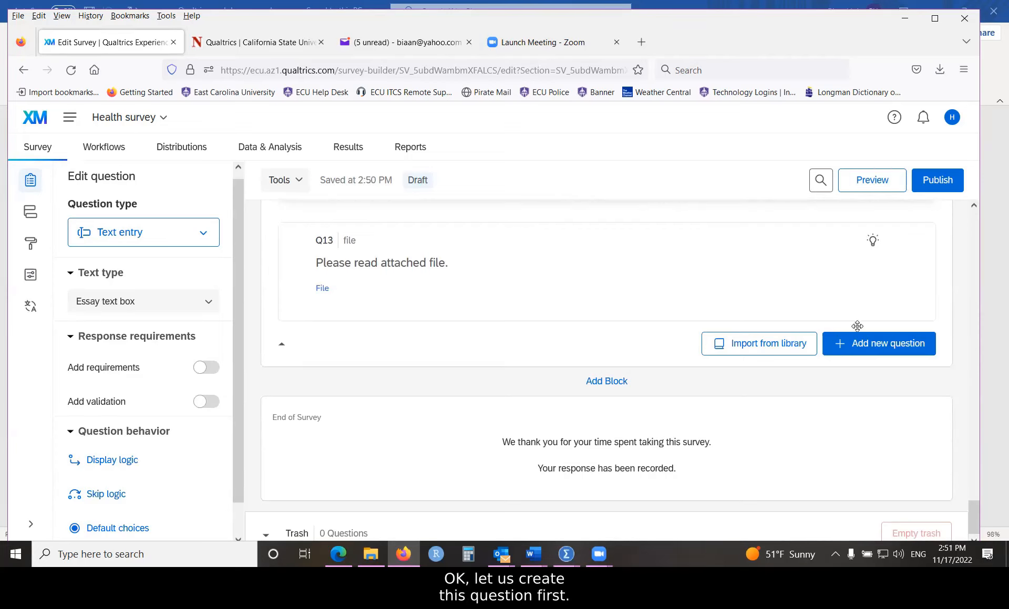
Step: Add Text / Graphic question Q14 and paste the copied interview-contact sentence from Word as its text
left_click(868, 351)
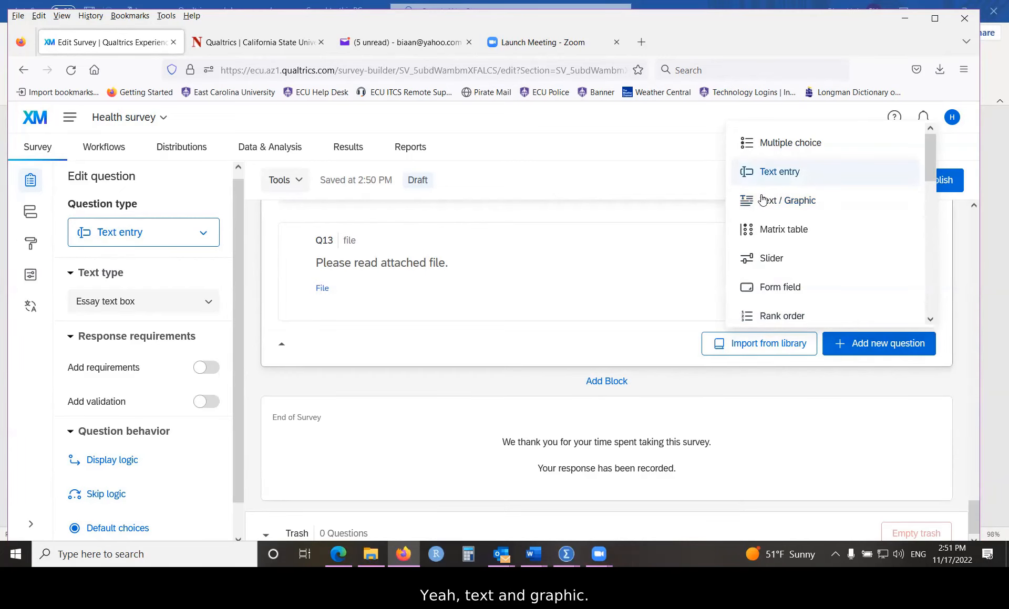
left_click(780, 205)
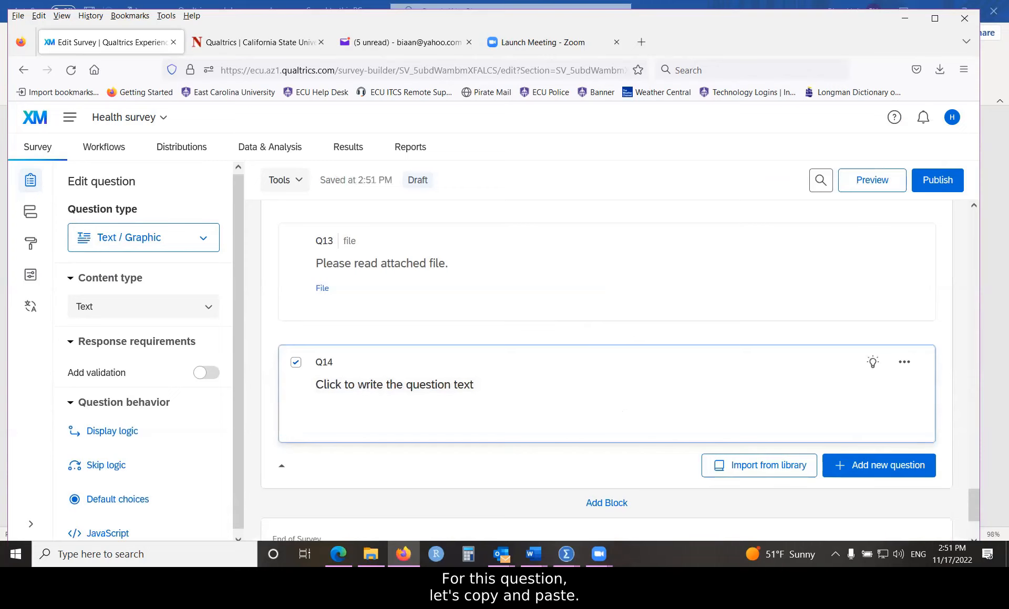
left_click(533, 554)
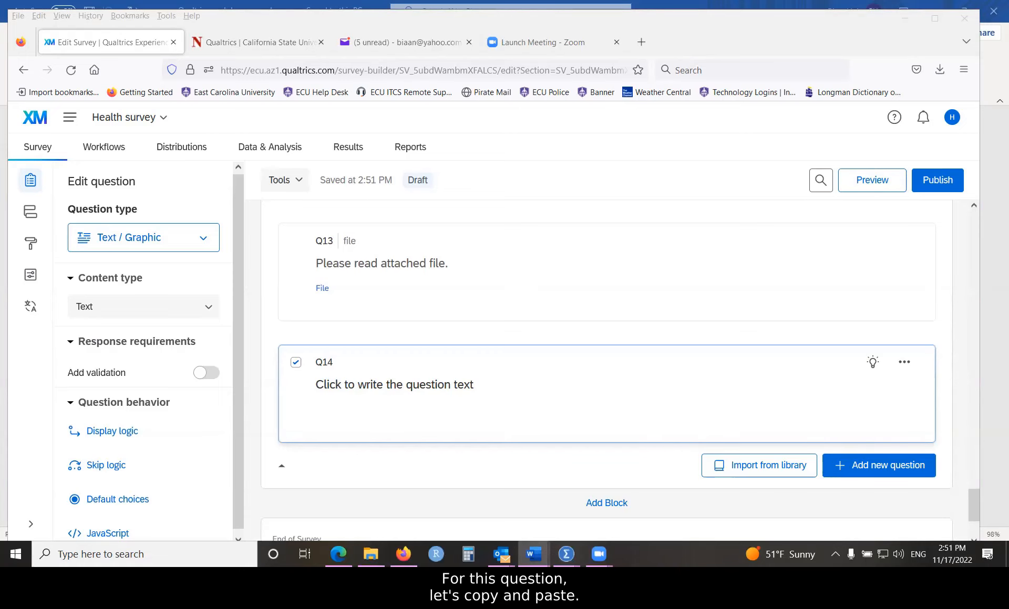
left_click(353, 388)
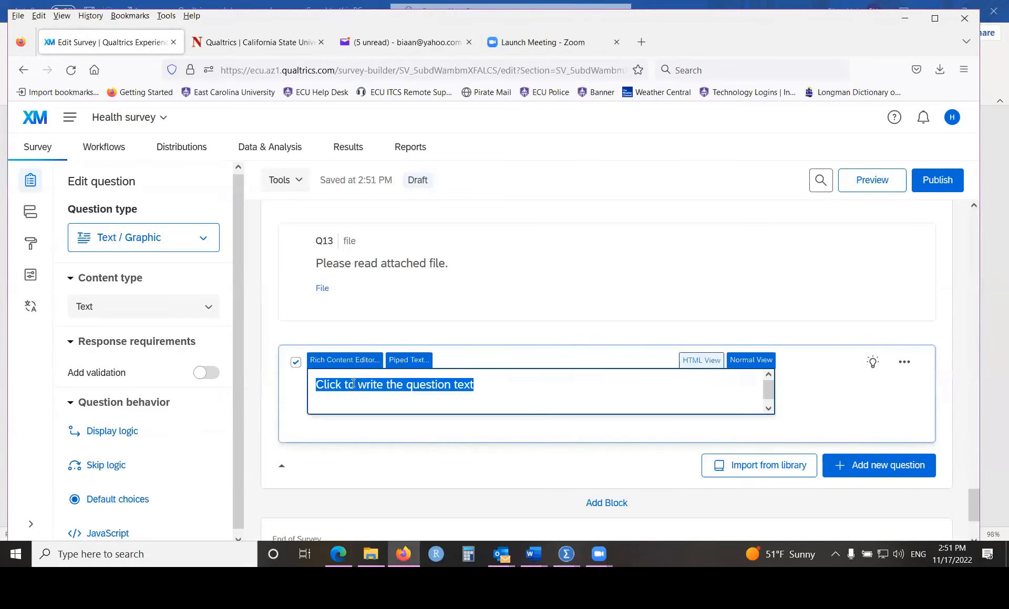
right_click(363, 384)
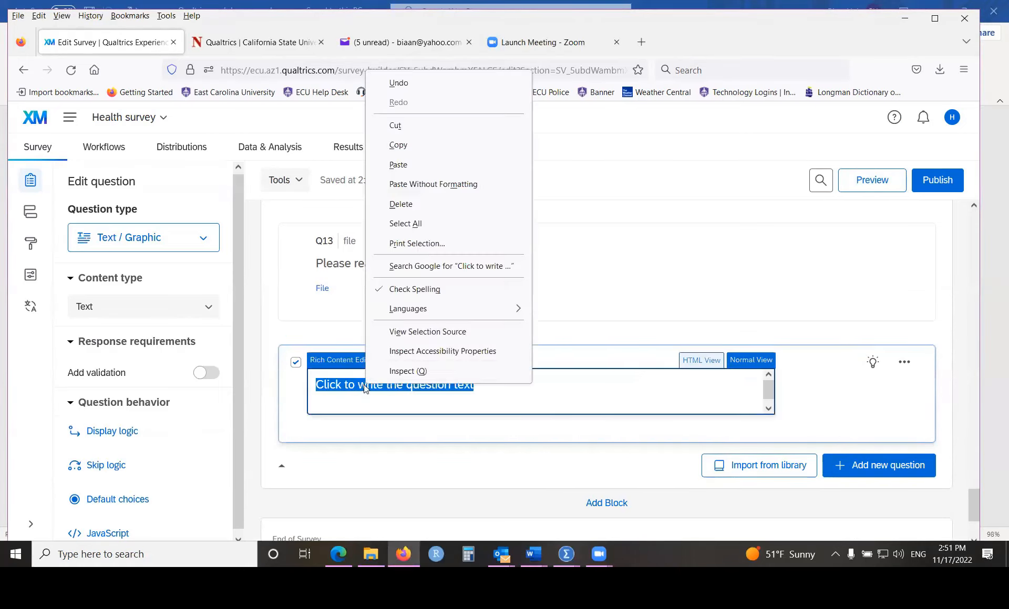
left_click(398, 165)
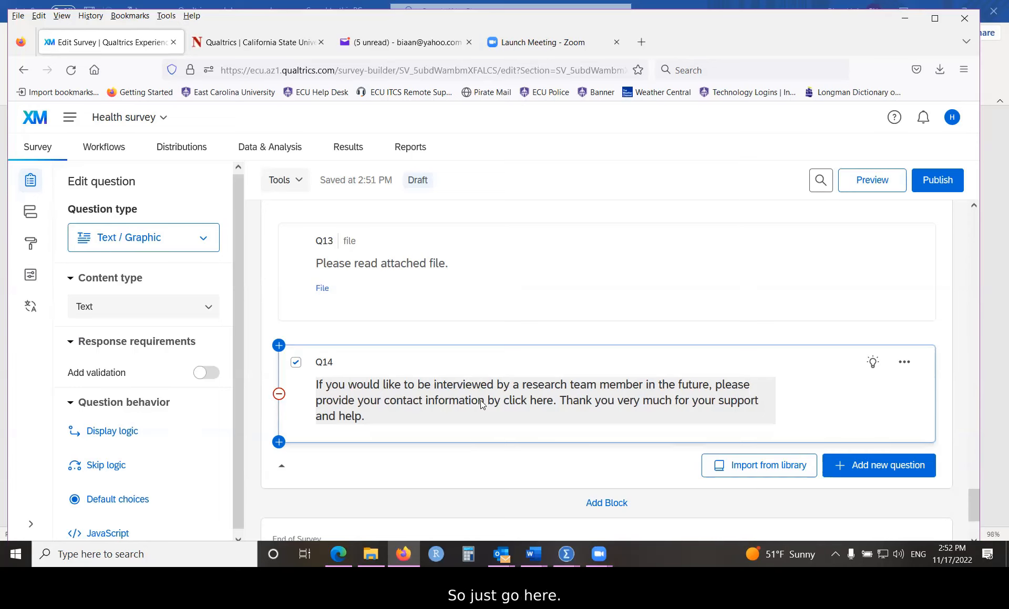
Step: Select the word 'here' in Q14 within the Rich Content Editor and start a link
left_click(546, 404)
left_click_drag(530, 402, 553, 402)
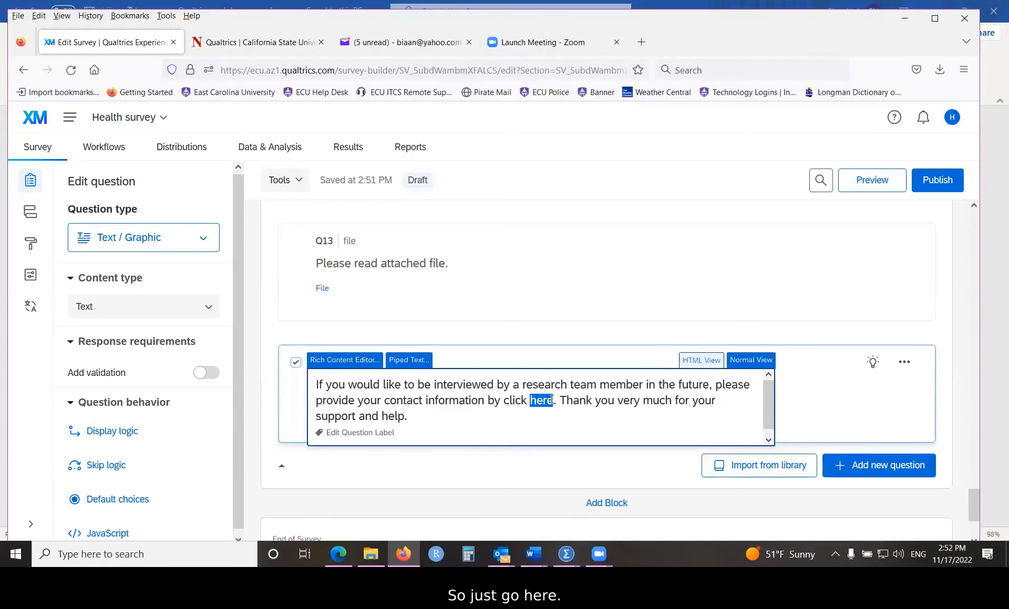
left_click(347, 363)
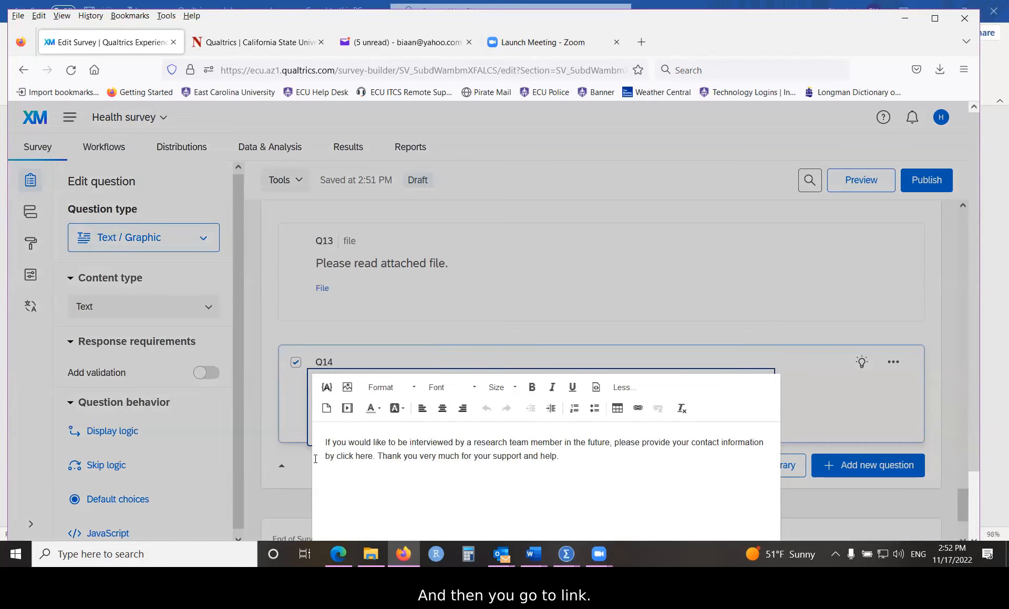
double_click(363, 455)
left_click(639, 409)
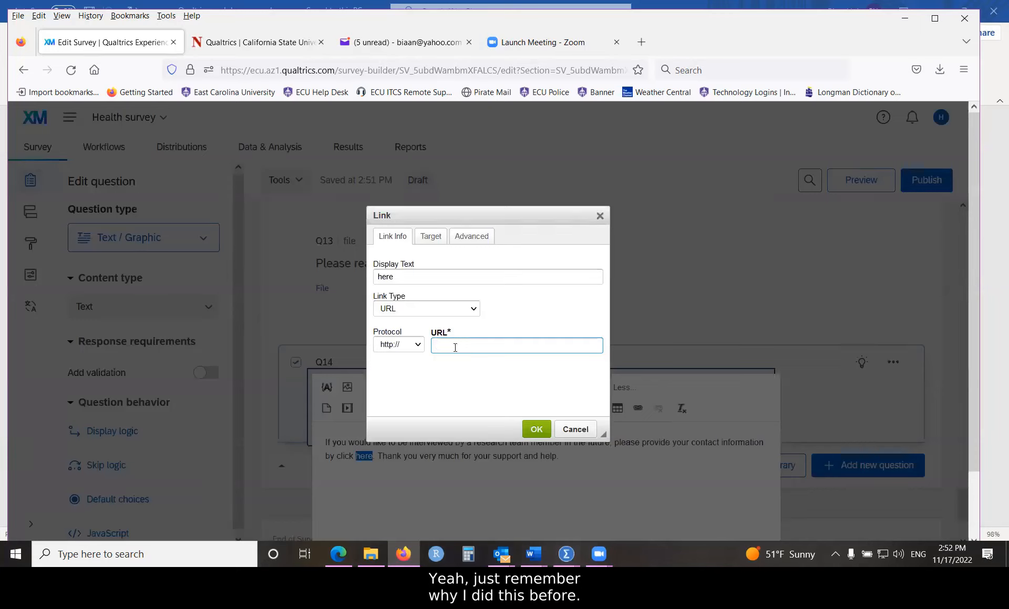
Step: Paste the other survey's URL as the link, set Target to New Window (_blank), and close the editor
left_click(534, 555)
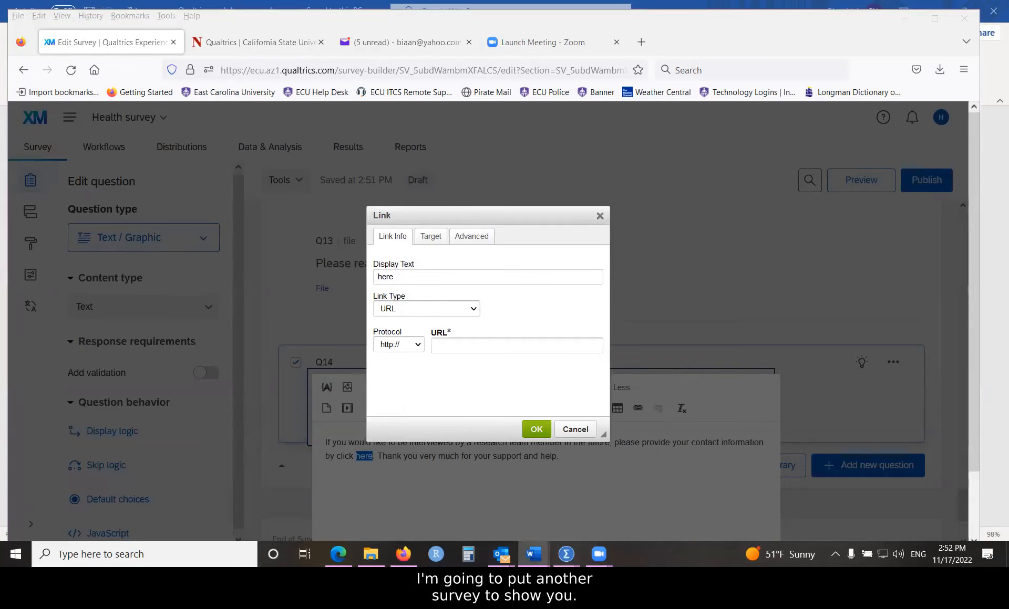
left_click(461, 345)
right_click(461, 345)
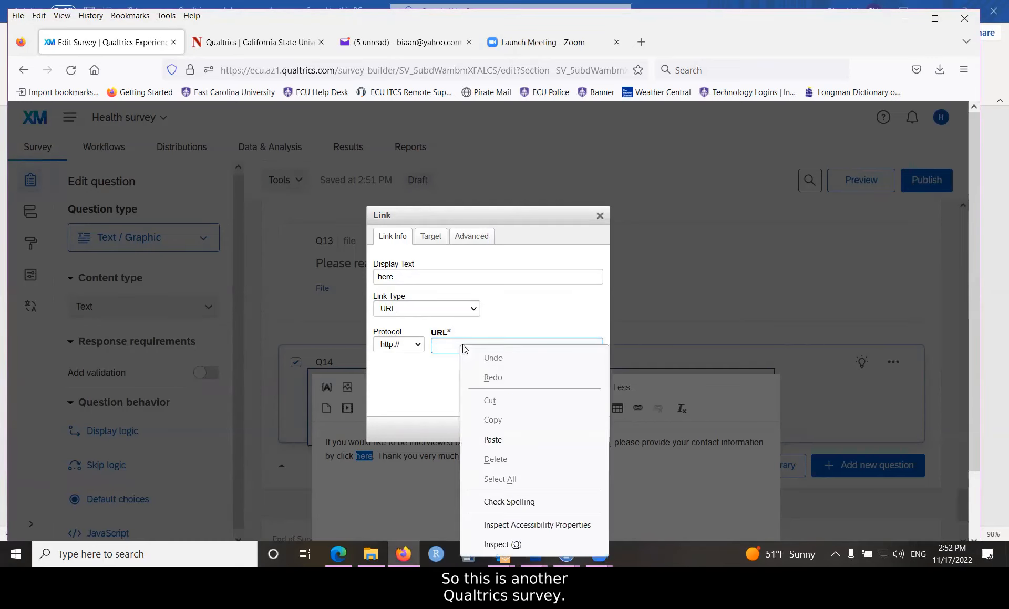
left_click(492, 441)
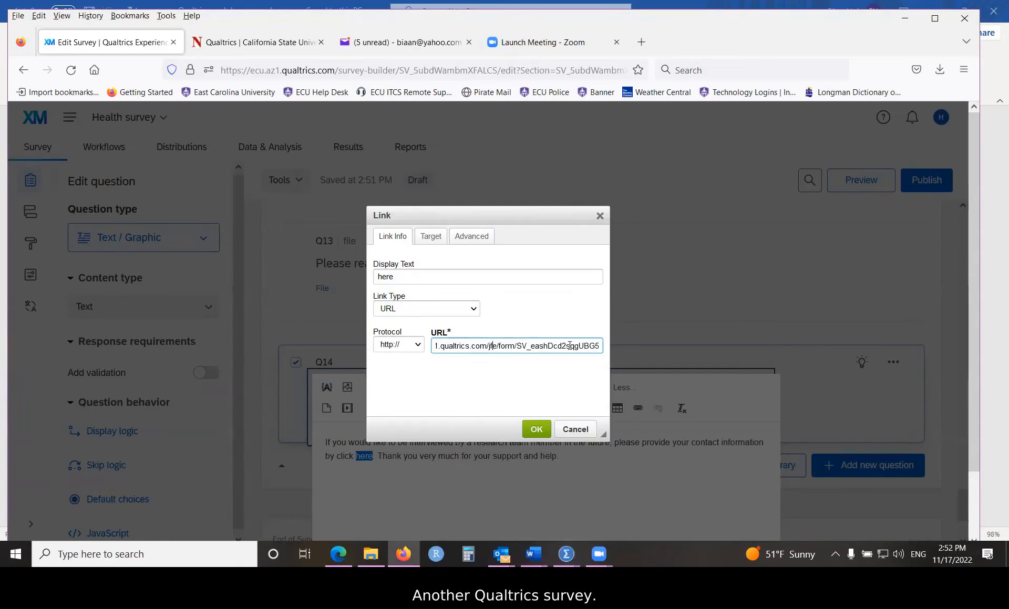
left_click(430, 239)
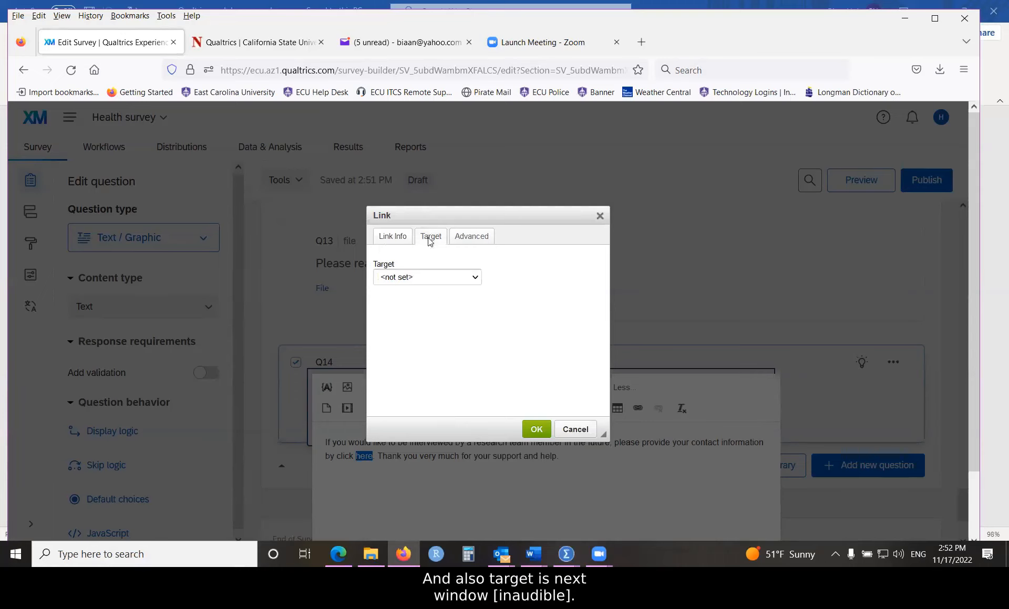
left_click(426, 277)
left_click(408, 323)
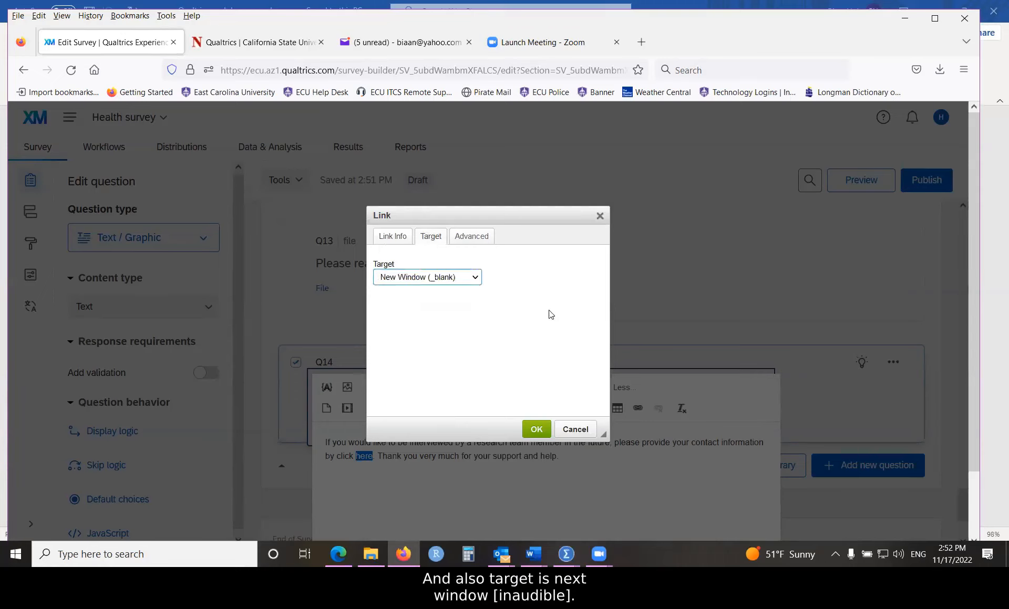
left_click(537, 430)
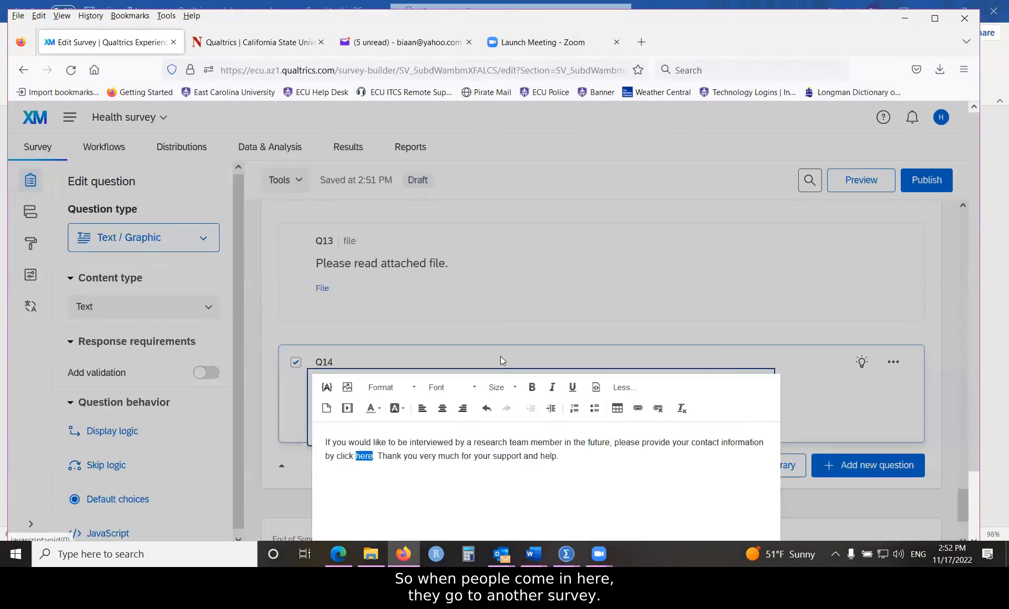
left_click(830, 391)
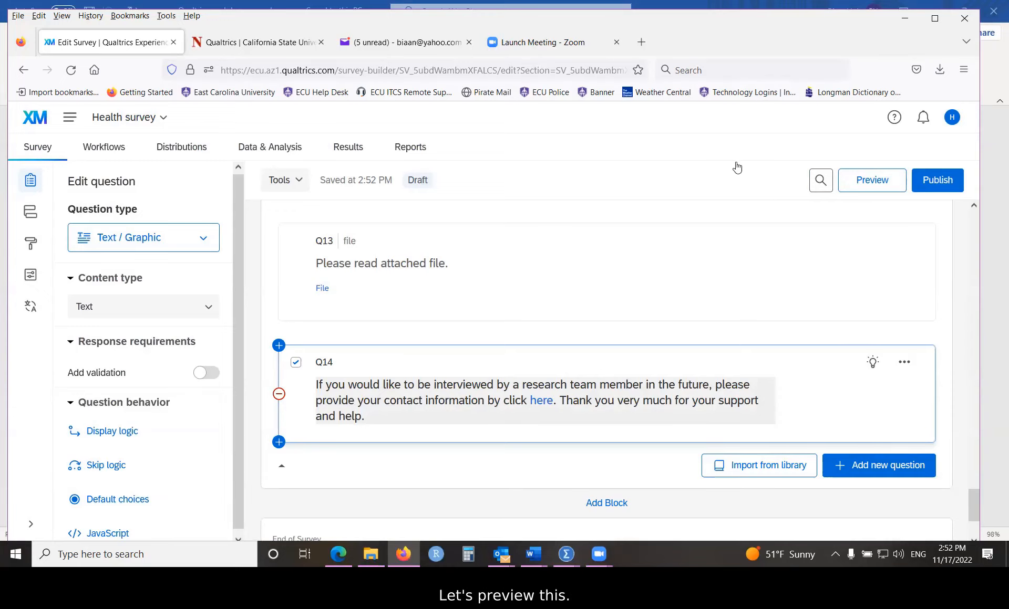
Step: Preview the survey, answer Yes to taking part, and fill the ECU email field
left_click(872, 180)
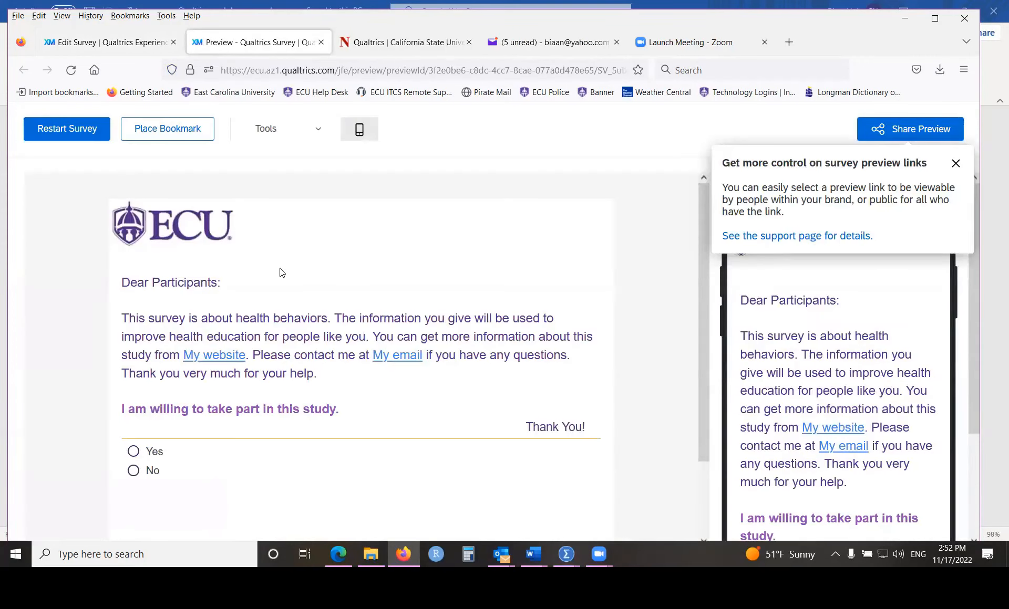
left_click(133, 451)
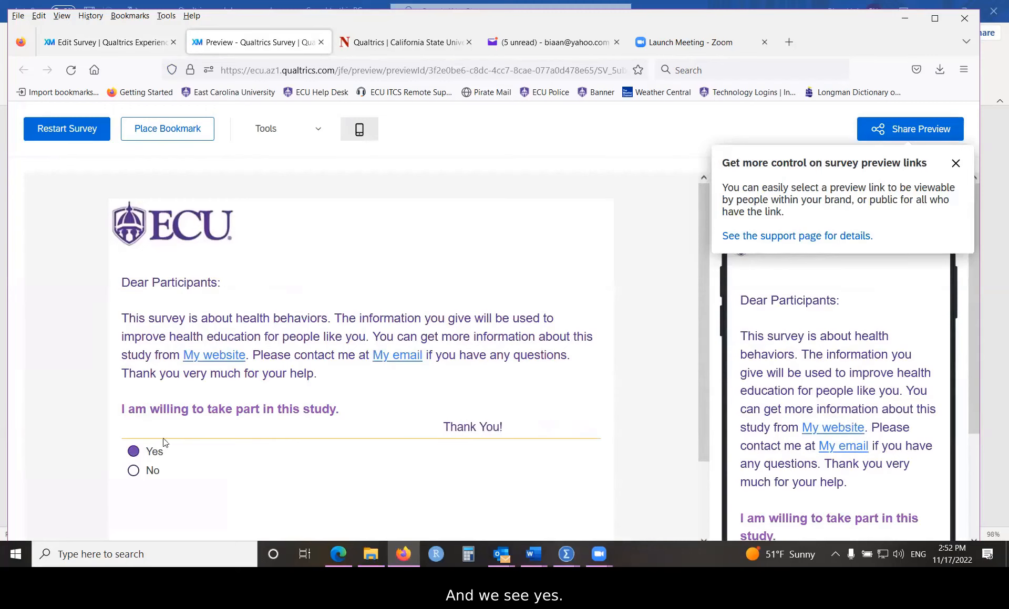
scroll(527, 395, "down", 2)
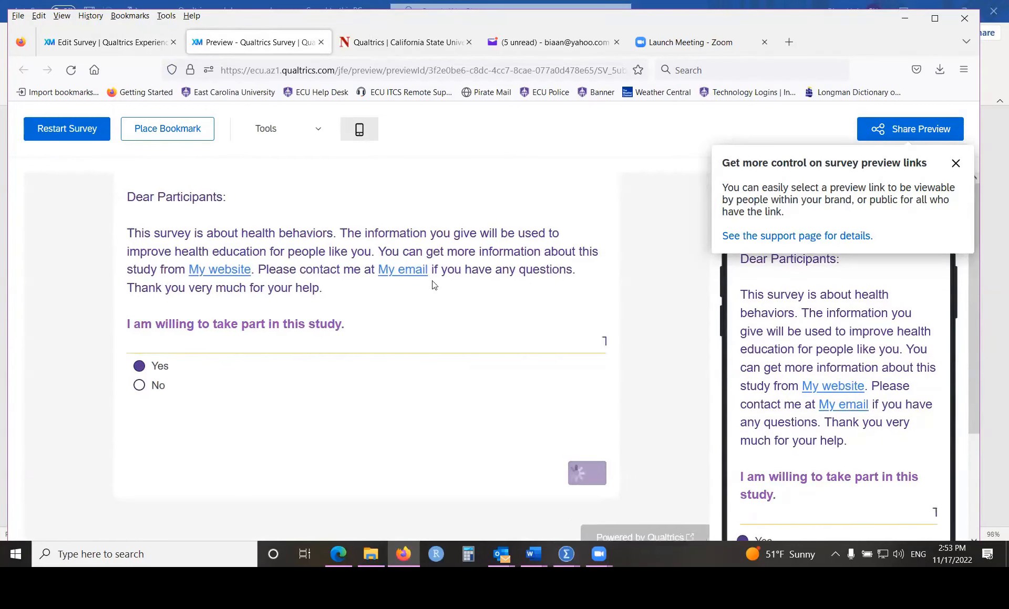
scroll(368, 346, "down", 3)
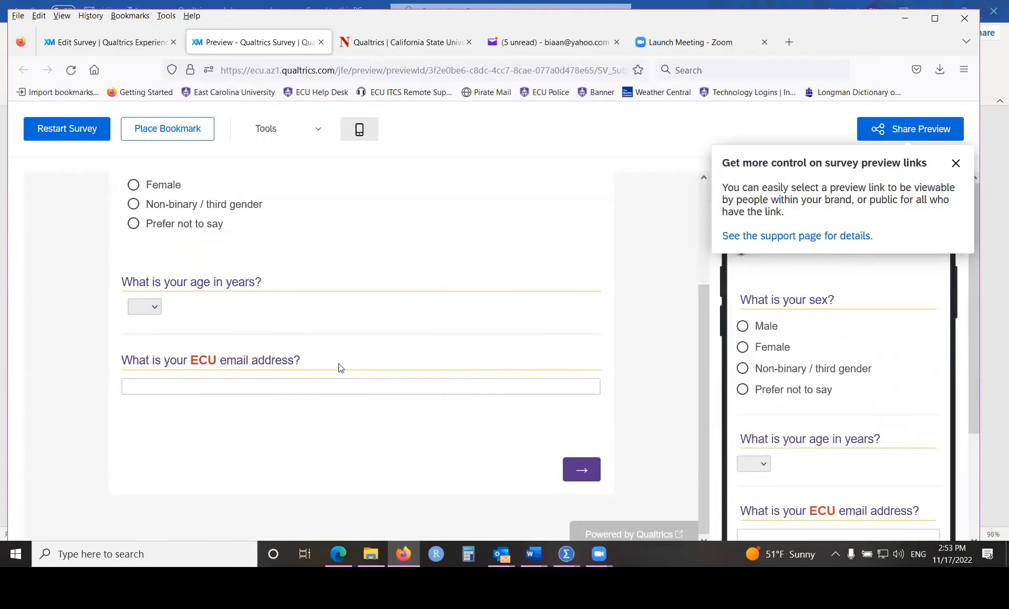
left_click(322, 385)
type("ry")
key("Return")
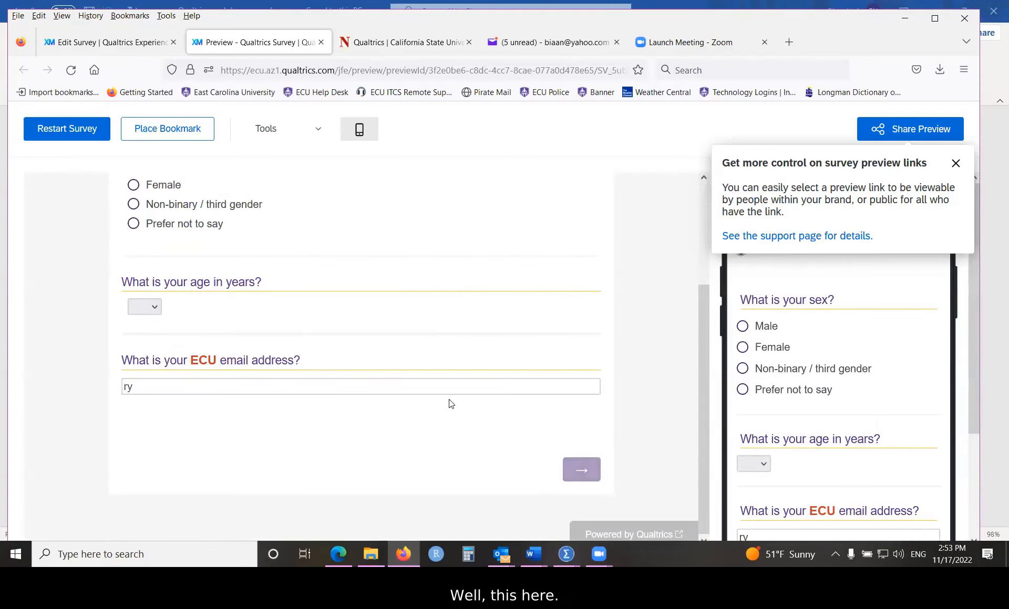
Step: Advance through the pages, answering 2 days for cigarettes, down to the final page
scroll(444, 396, "down", 6)
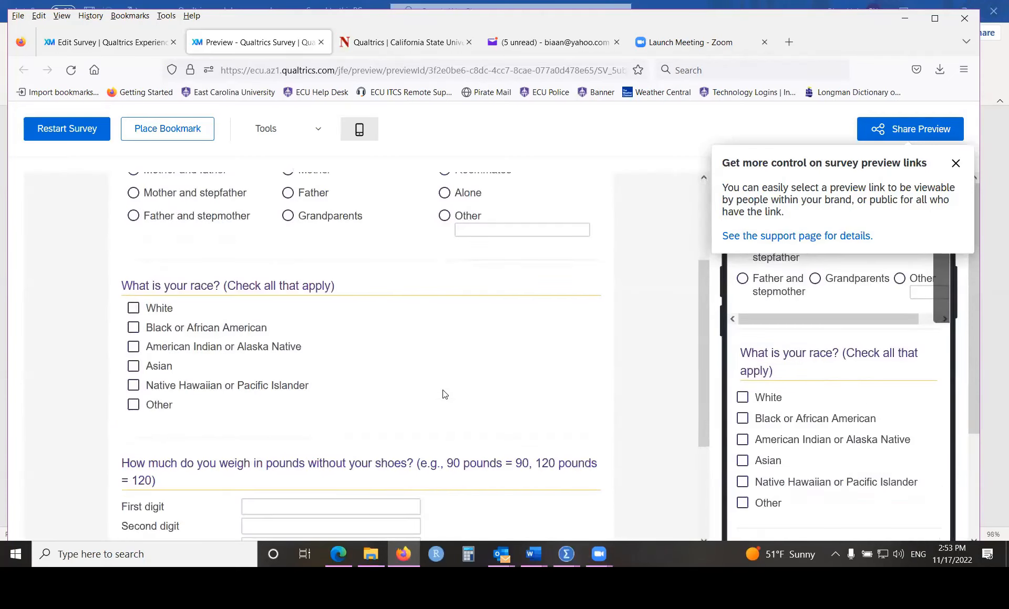
left_click(580, 490)
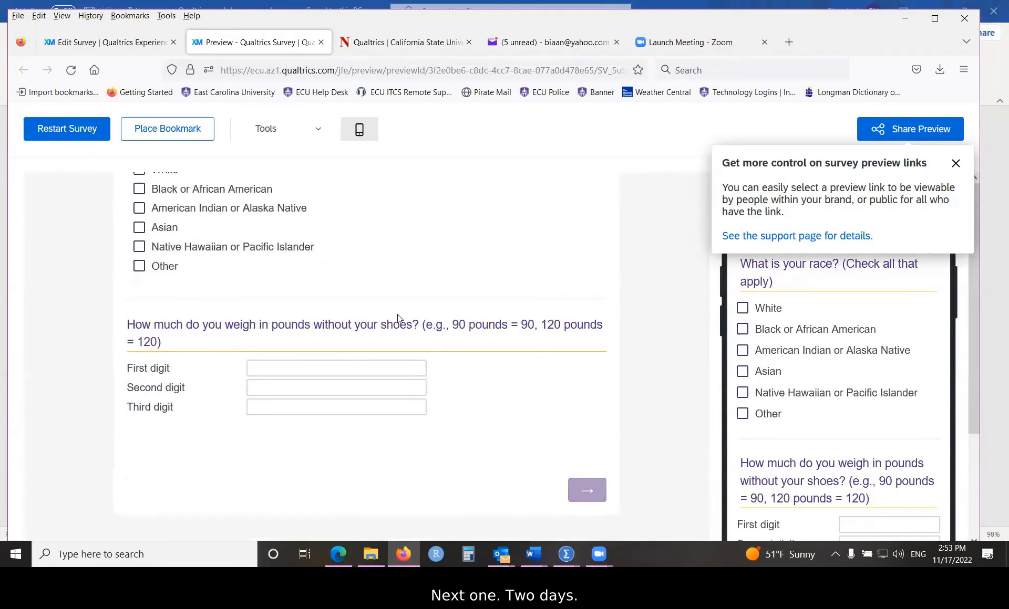
scroll(398, 308, "down", 3)
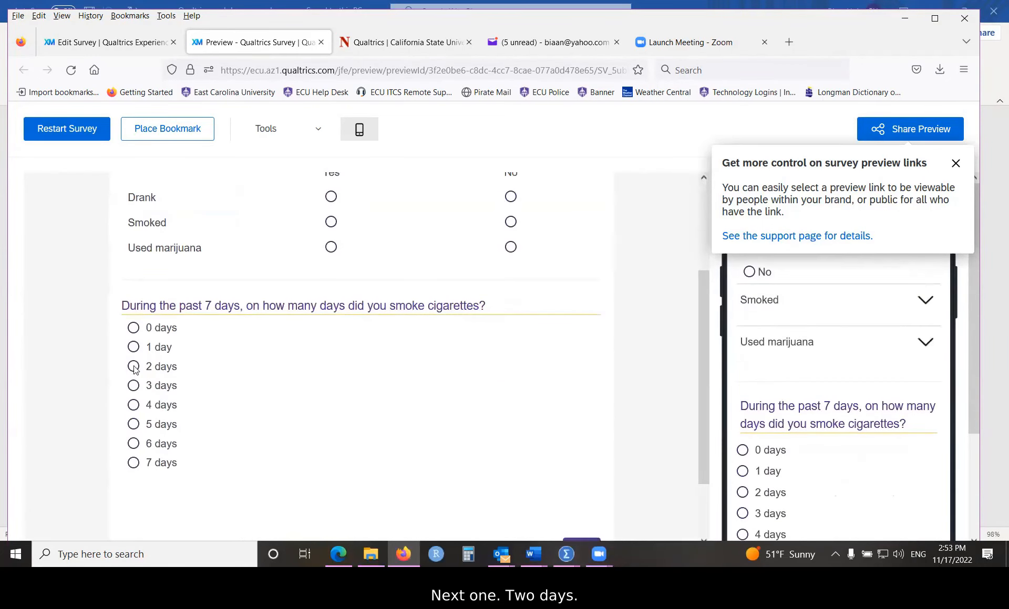
left_click(133, 366)
scroll(393, 394, "down", 2)
left_click(583, 469)
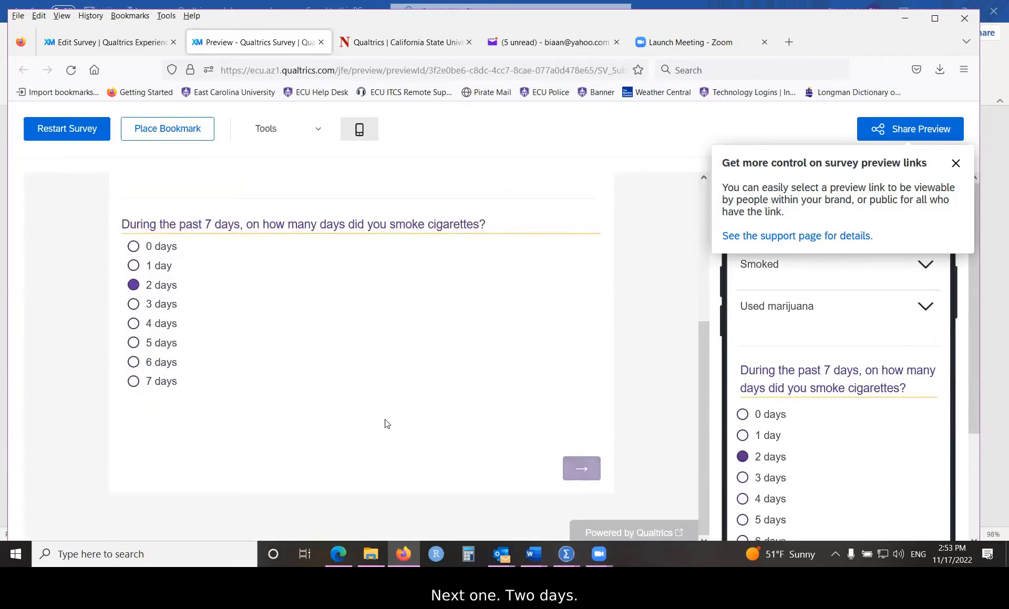
scroll(493, 421, "down", 5)
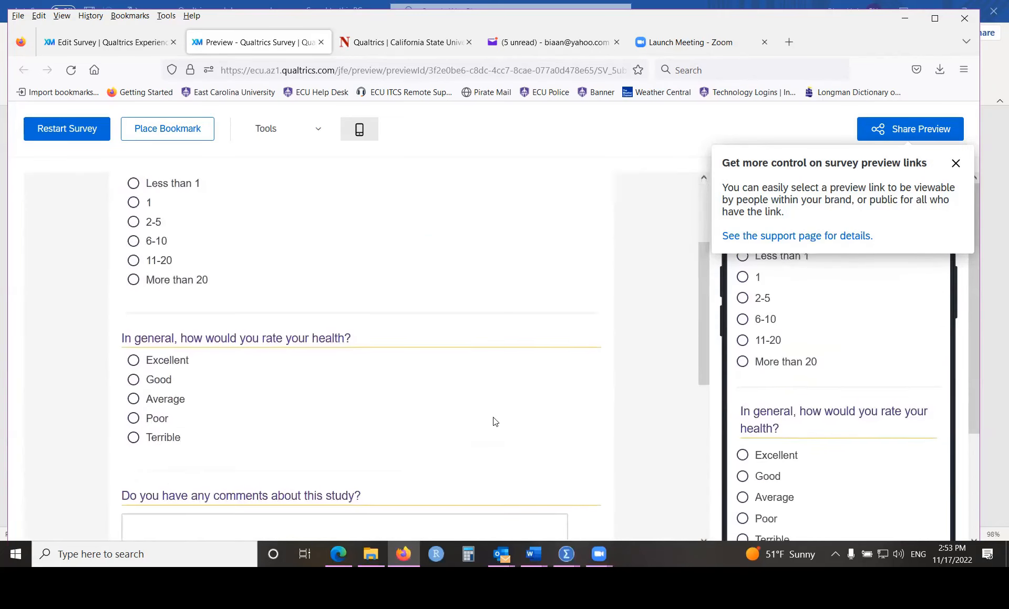
scroll(494, 417, "down", 4)
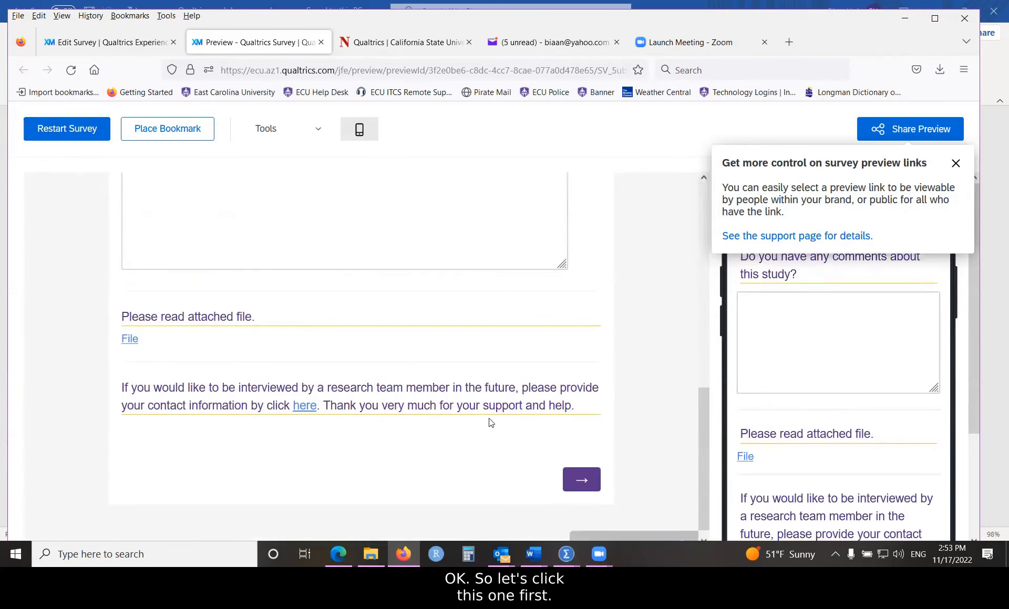
Step: Follow Q14's 'here' link to check the contact form, then close it
left_click(304, 406)
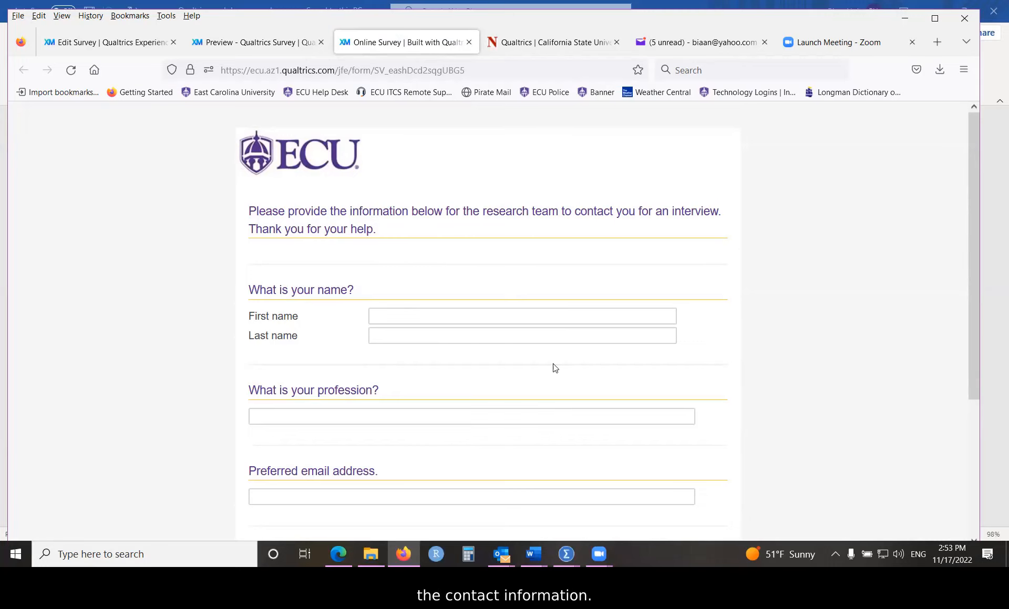
scroll(552, 367, "down", 3)
scroll(551, 370, "up", 3)
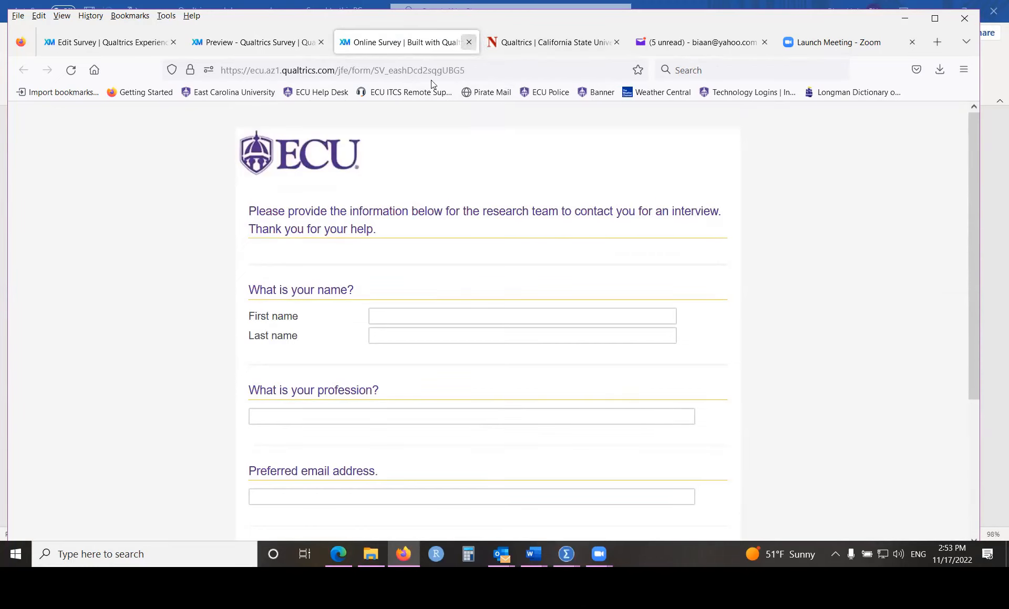
left_click(470, 42)
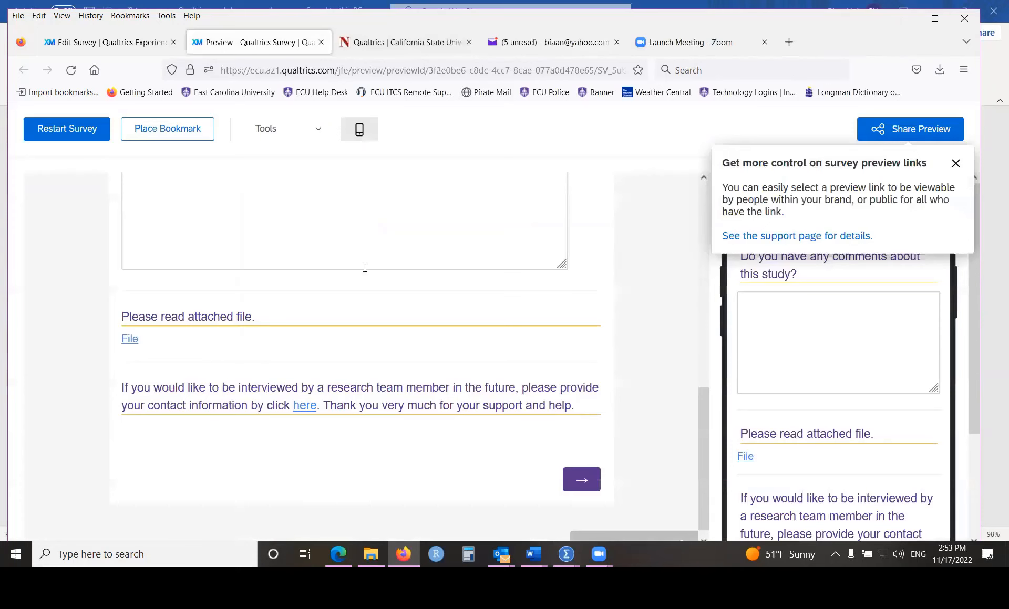
Step: Download the attached file via the File link and dismiss the downloads list and preview-links tip
left_click(130, 339)
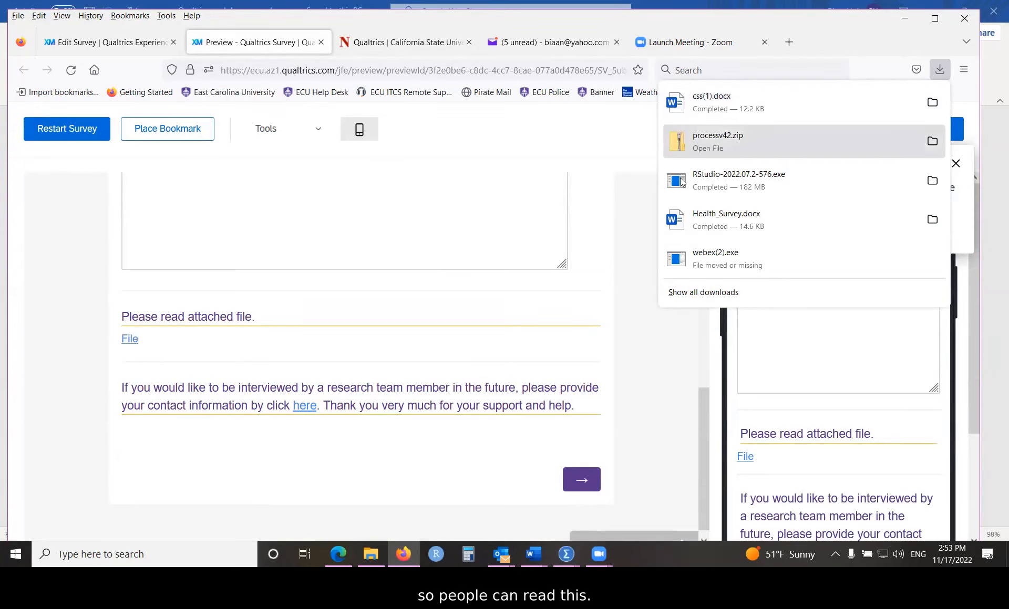
left_click(647, 204)
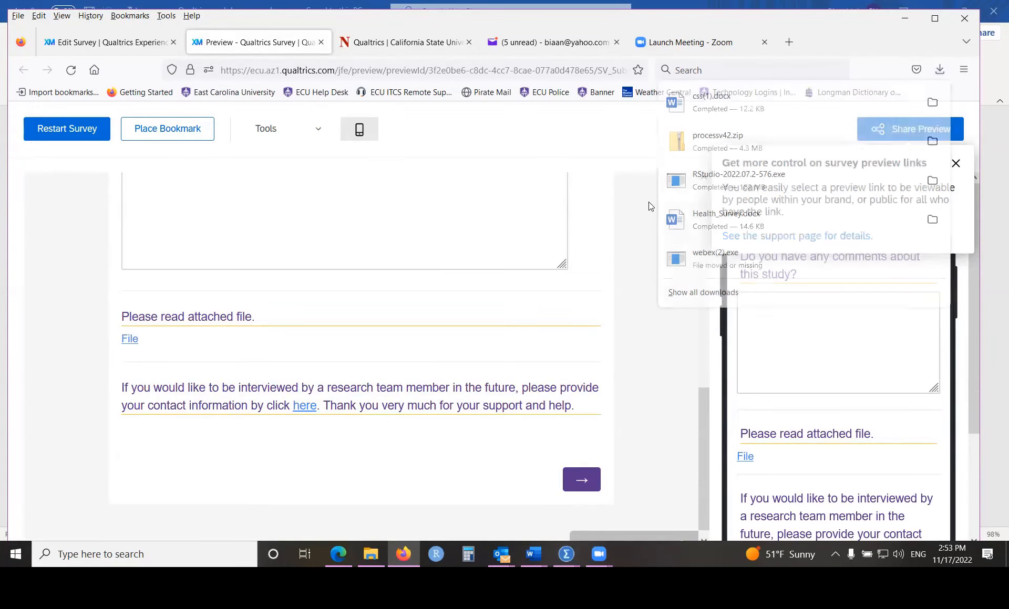
left_click(956, 164)
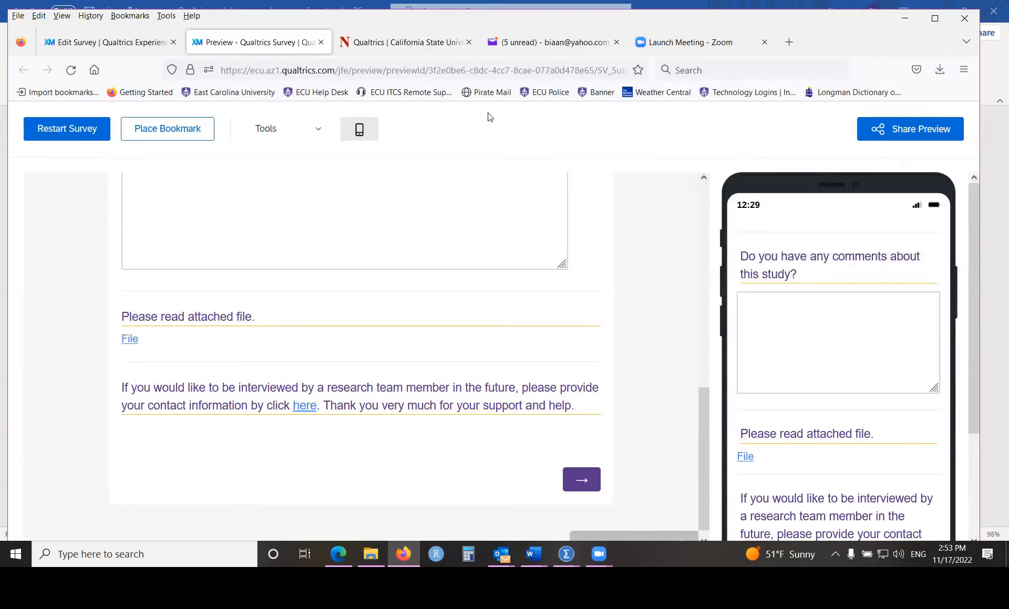
Step: Close the preview, return to the Edit Survey tab, and scroll to Q3 age in Demographics
left_click(321, 45)
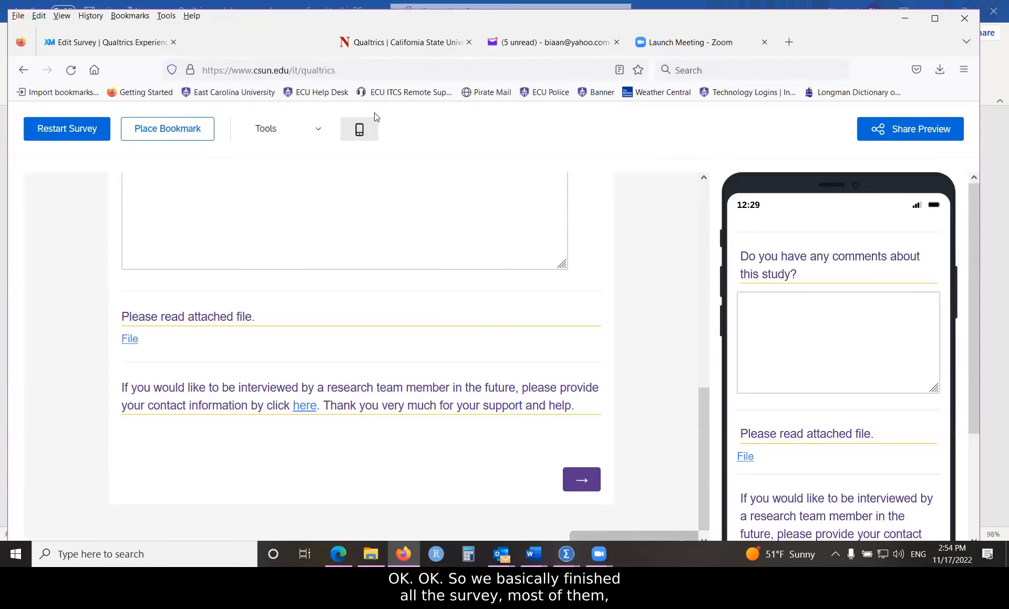
key("ctrl+shift+Tab")
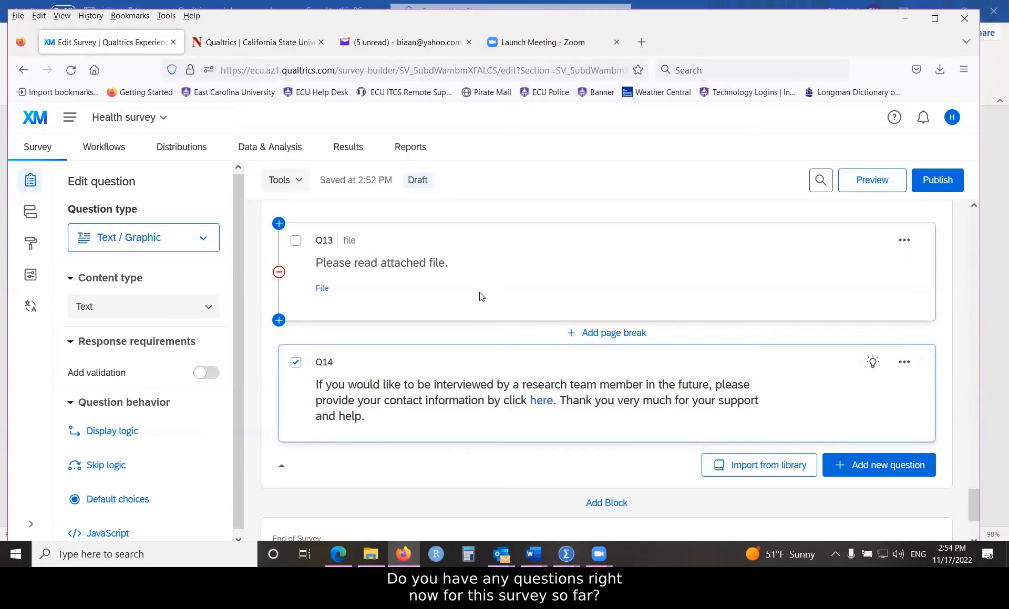
scroll(479, 297, "up", 15)
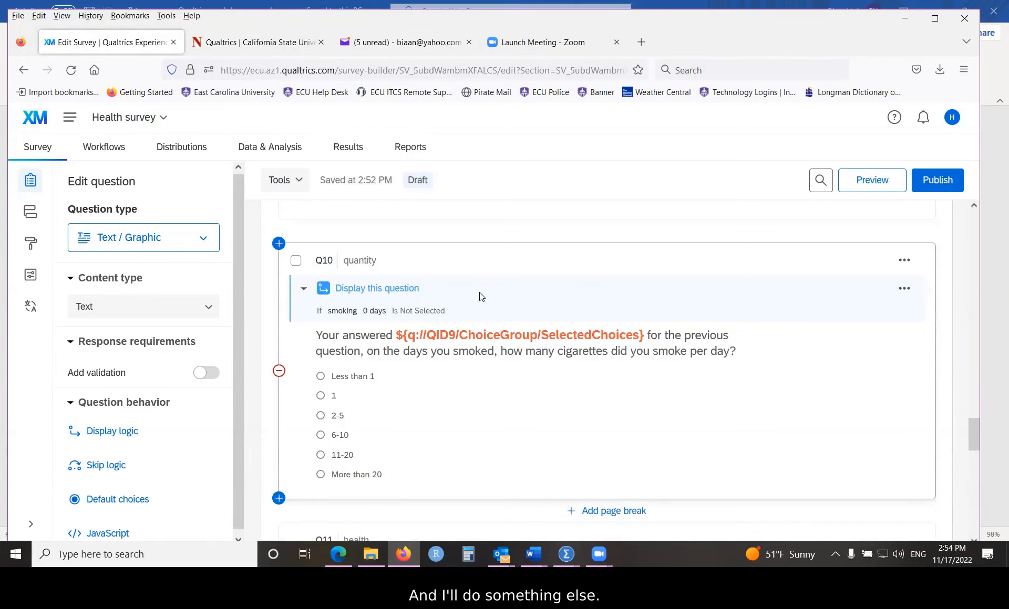
scroll(479, 297, "up", 5)
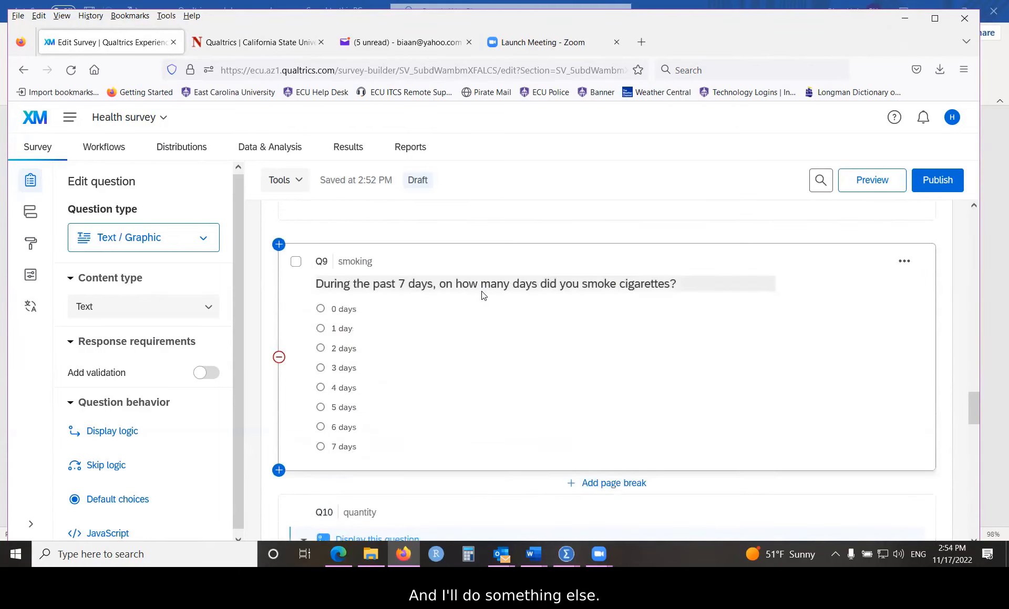
scroll(480, 294, "up", 5)
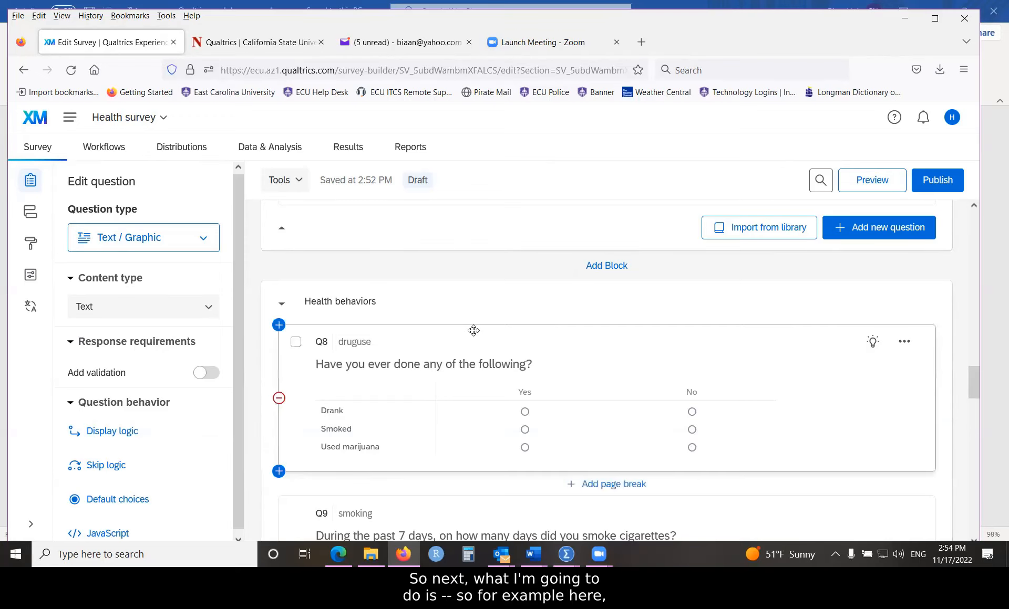
scroll(473, 330, "up", 6)
scroll(473, 330, "up", 10)
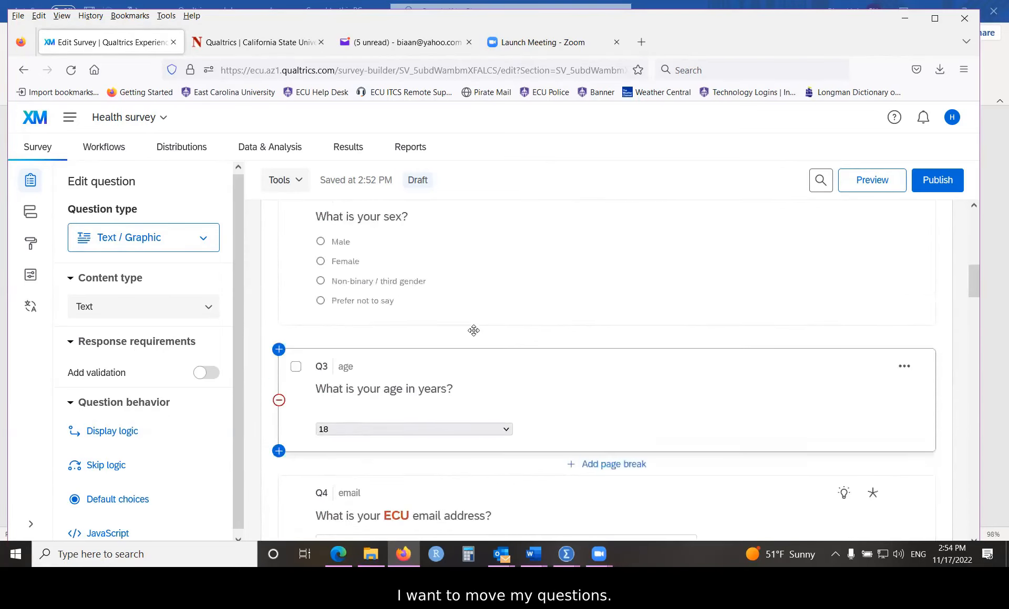
scroll(476, 335, "up", 1)
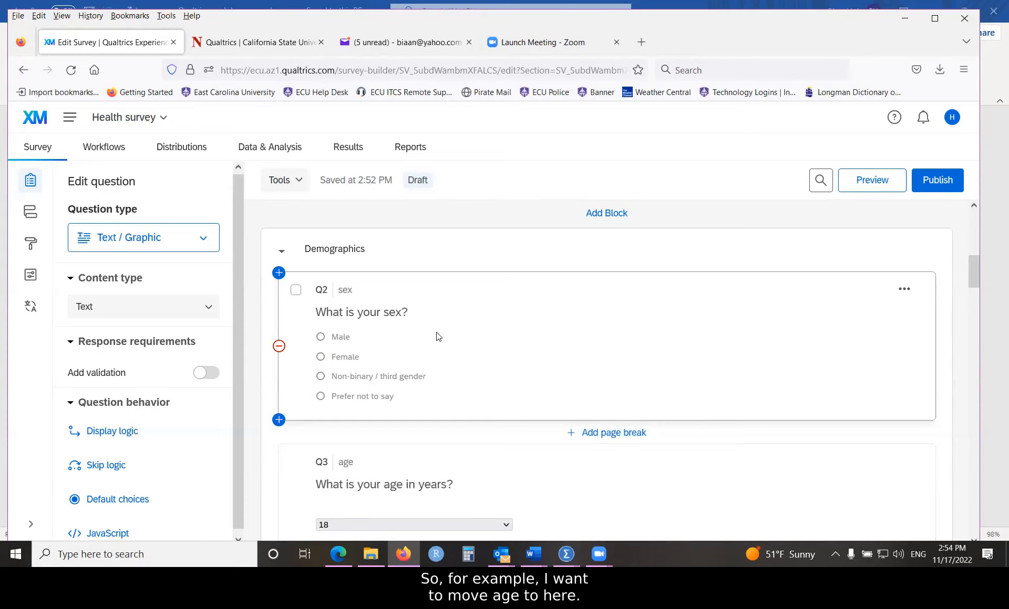
scroll(438, 337, "down", 1)
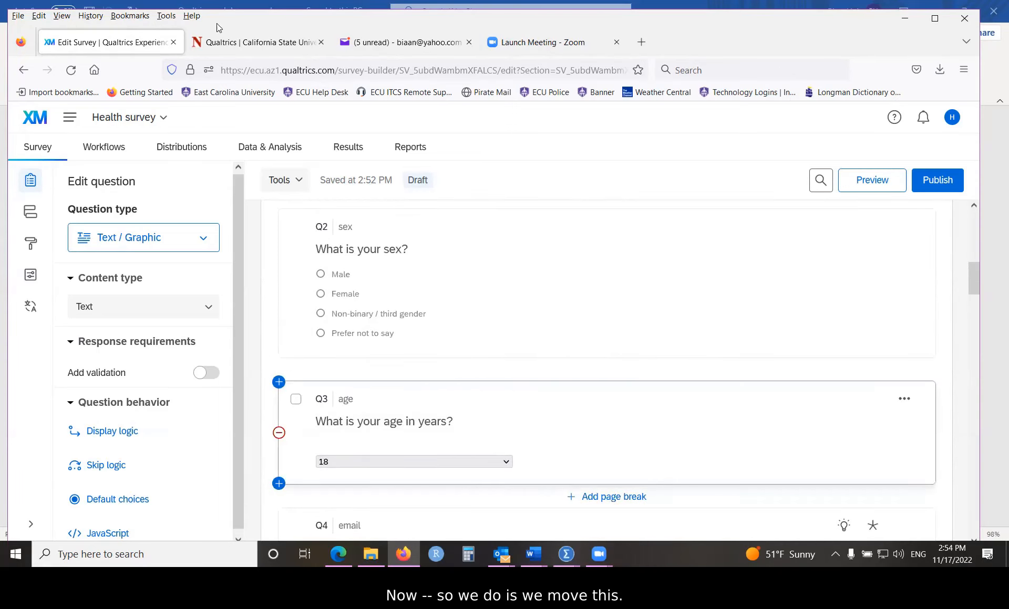
scroll(607, 286, "down", 1)
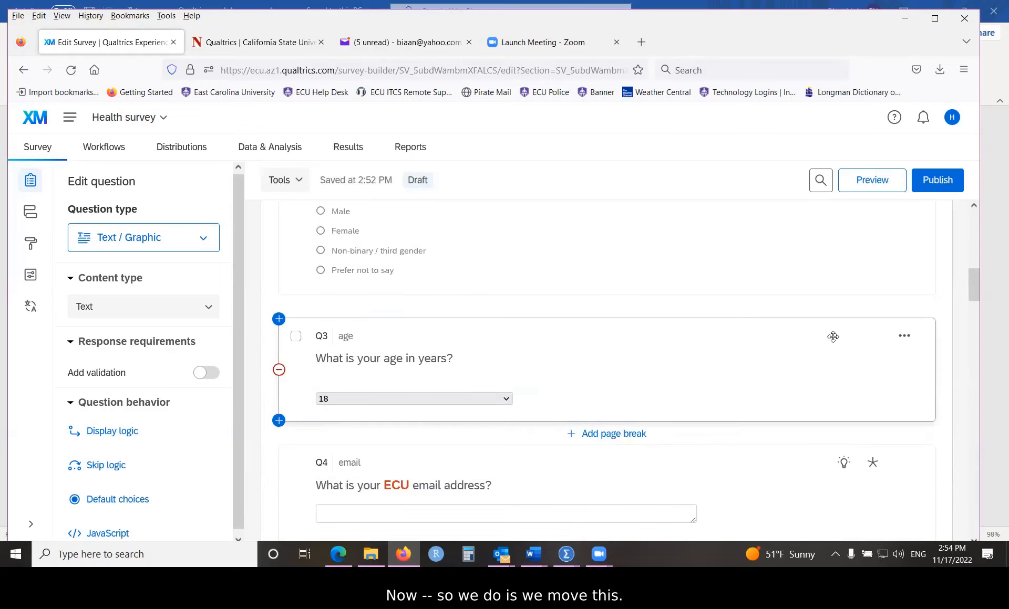
Step: Open Move question for Q3 age and set Position to Before with Question Q2 sex
left_click(834, 338)
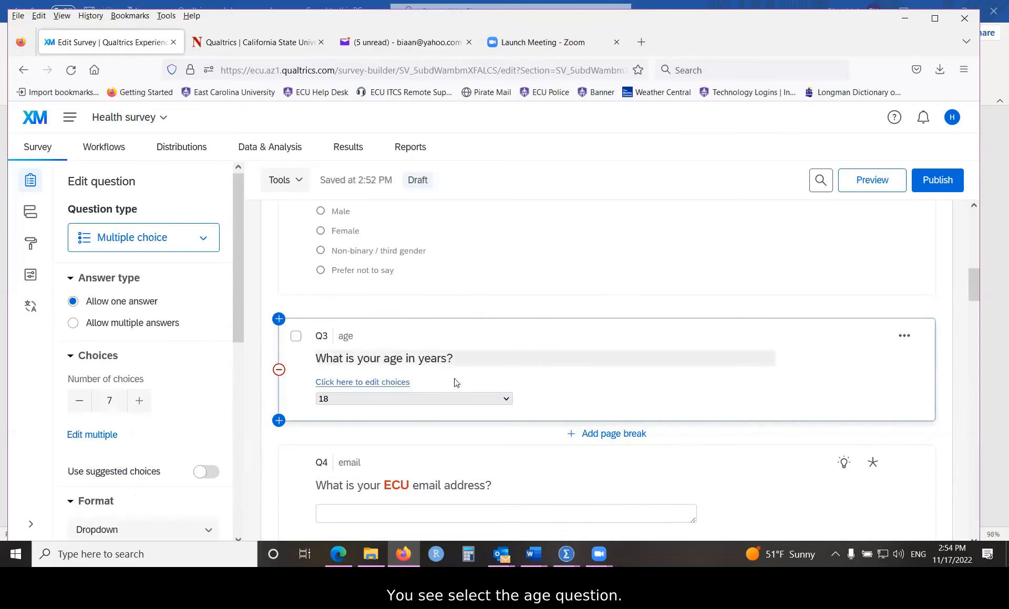
left_click(903, 339)
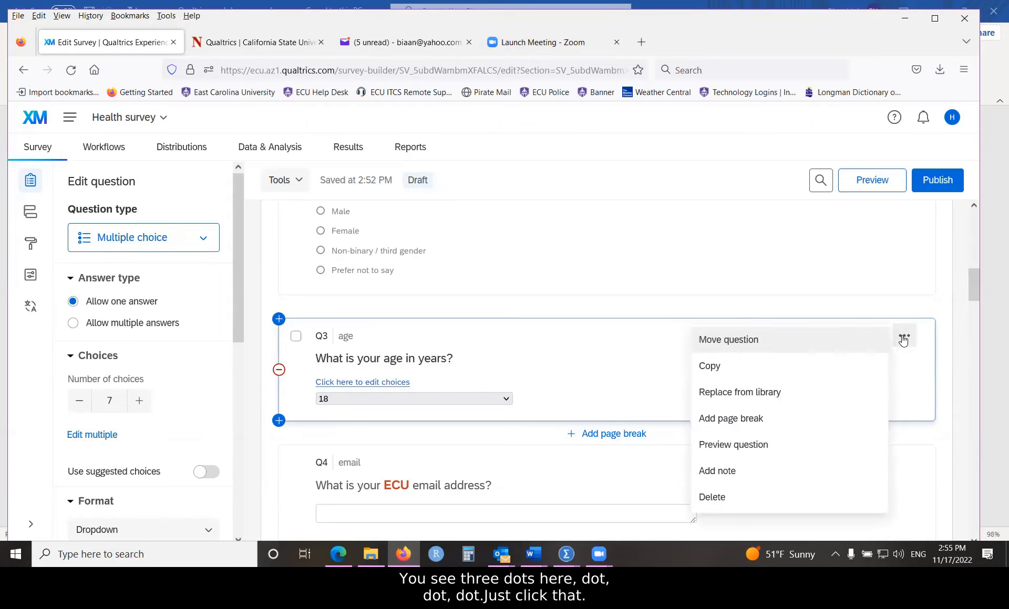
left_click(746, 342)
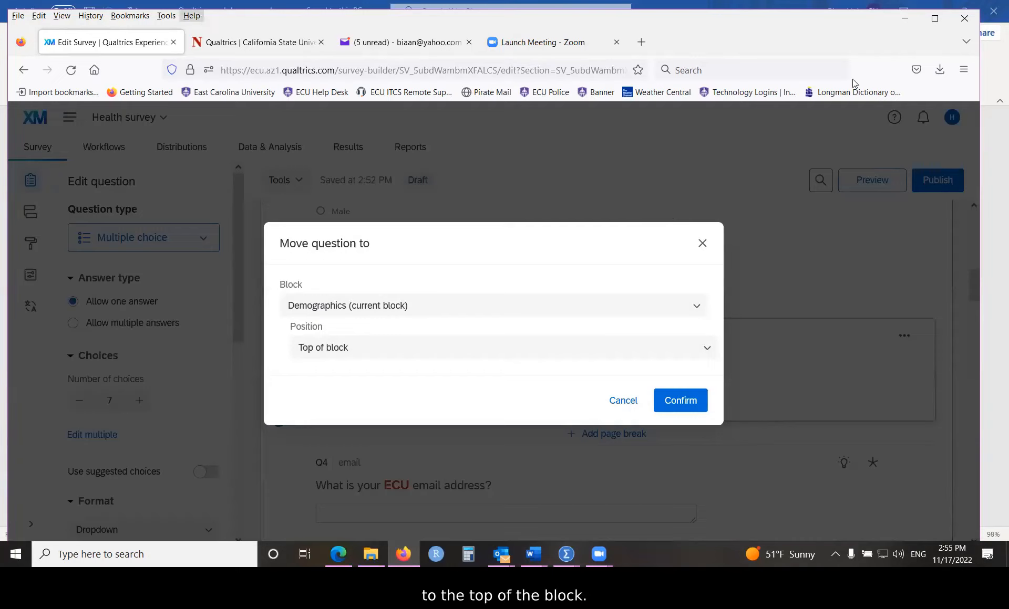
left_click(370, 355)
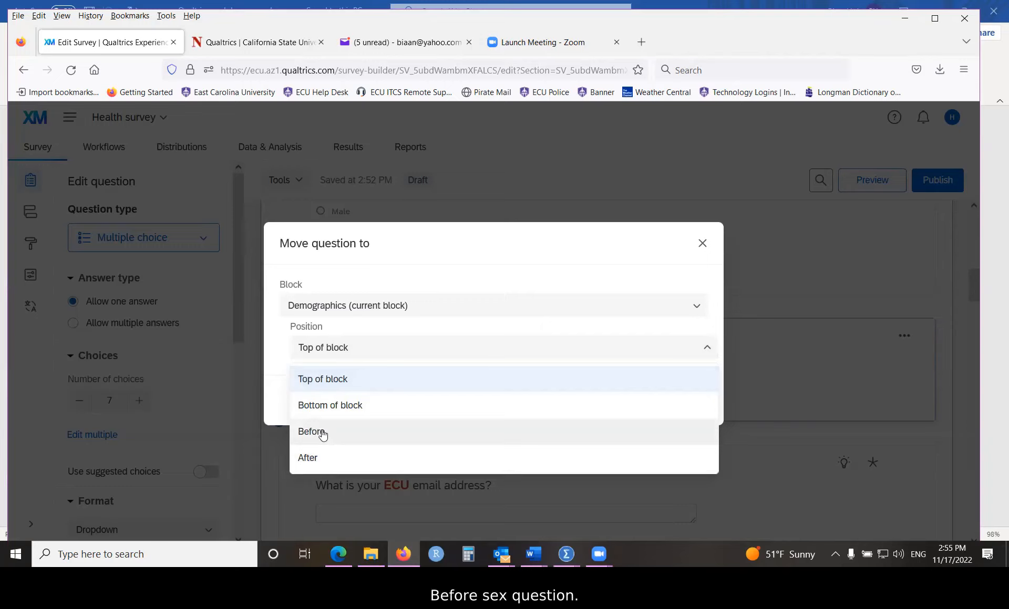
left_click(322, 434)
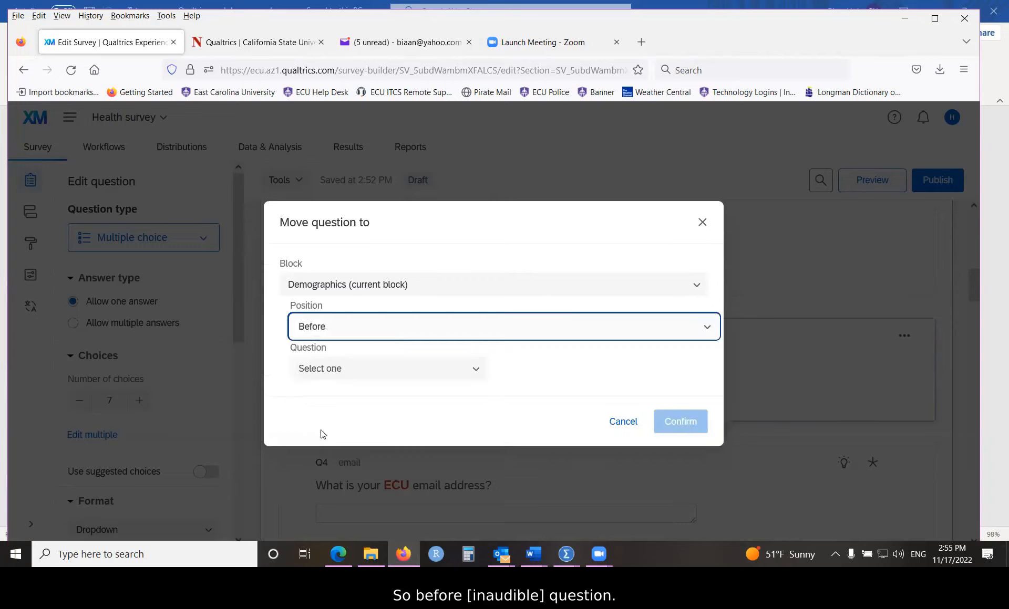
left_click(358, 372)
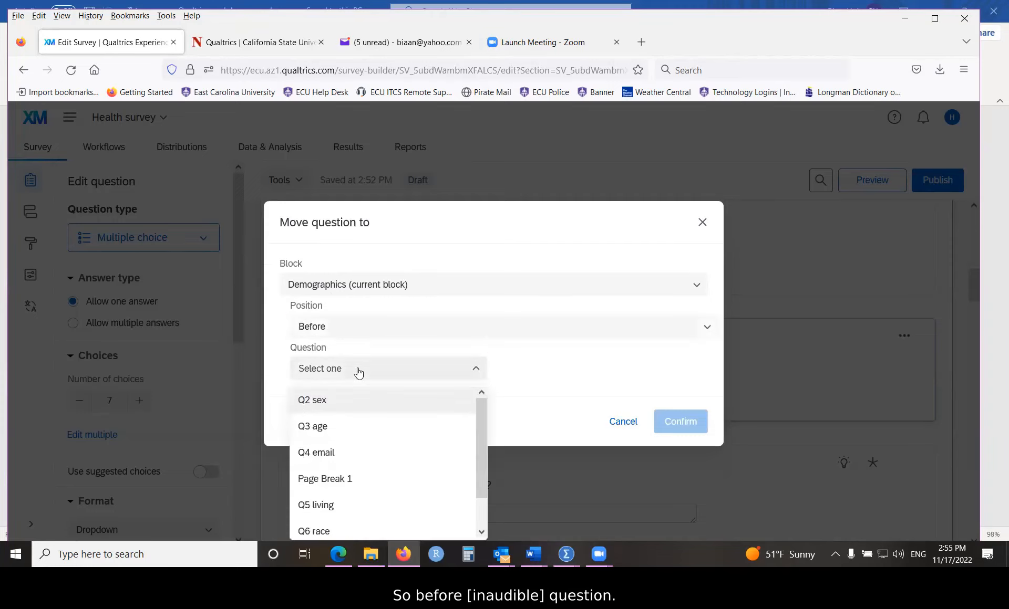
left_click(322, 401)
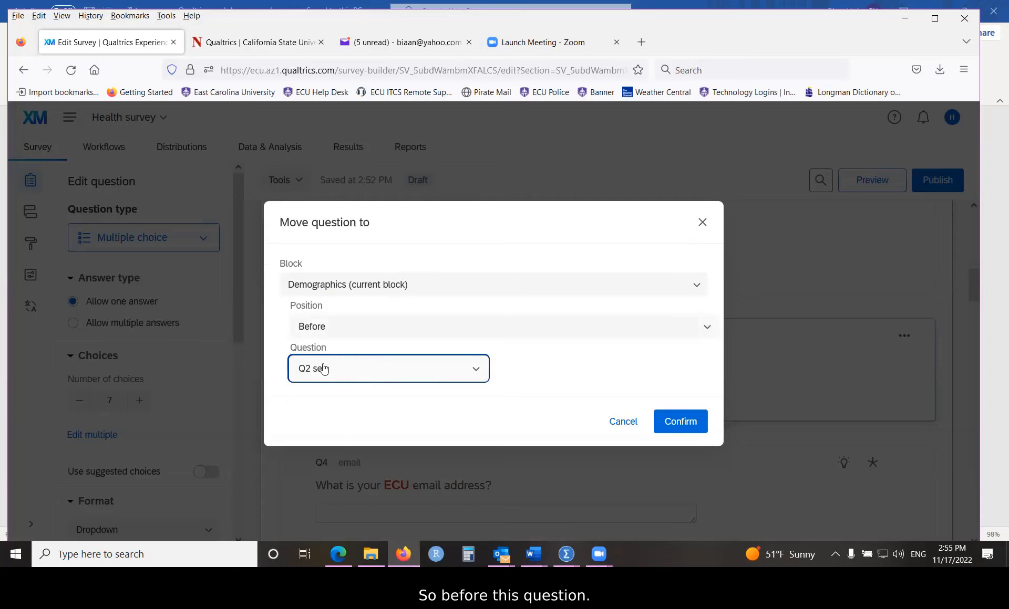
left_click(476, 370)
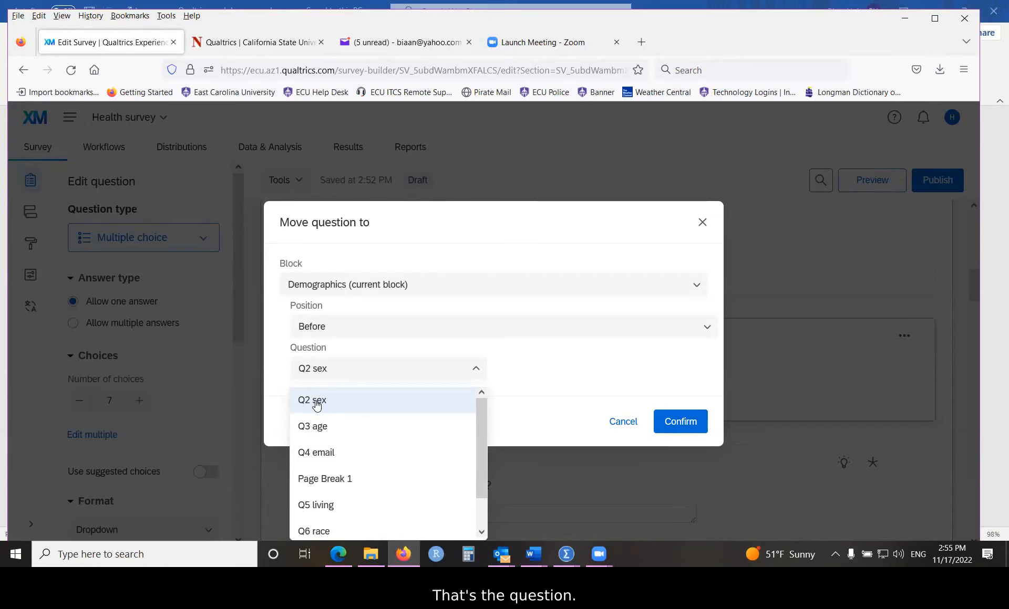
left_click(315, 402)
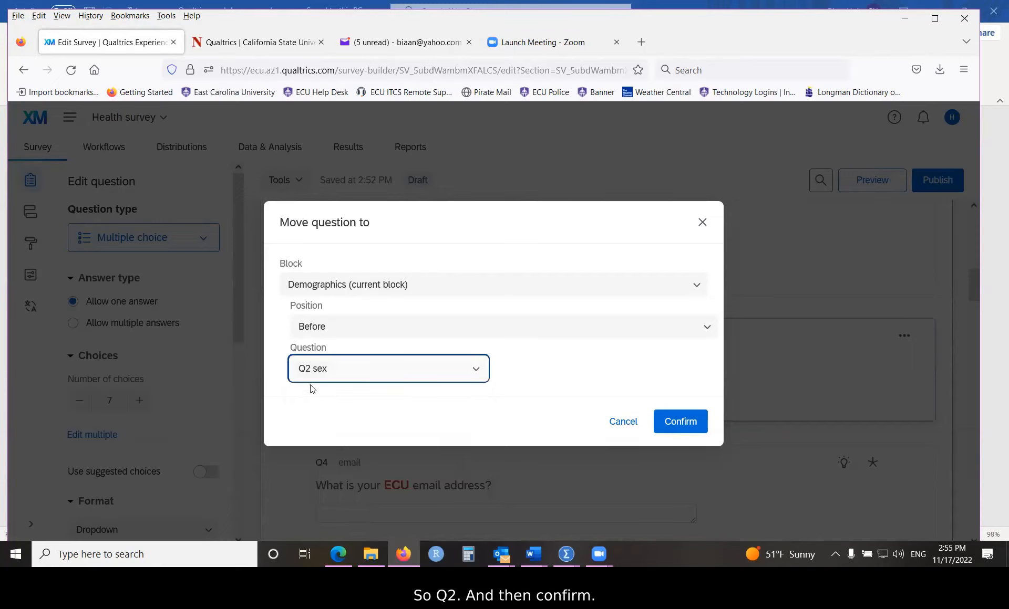
Step: Confirm moving age question Q3 above sex question Q2, then scroll to verify the new order
left_click(666, 424)
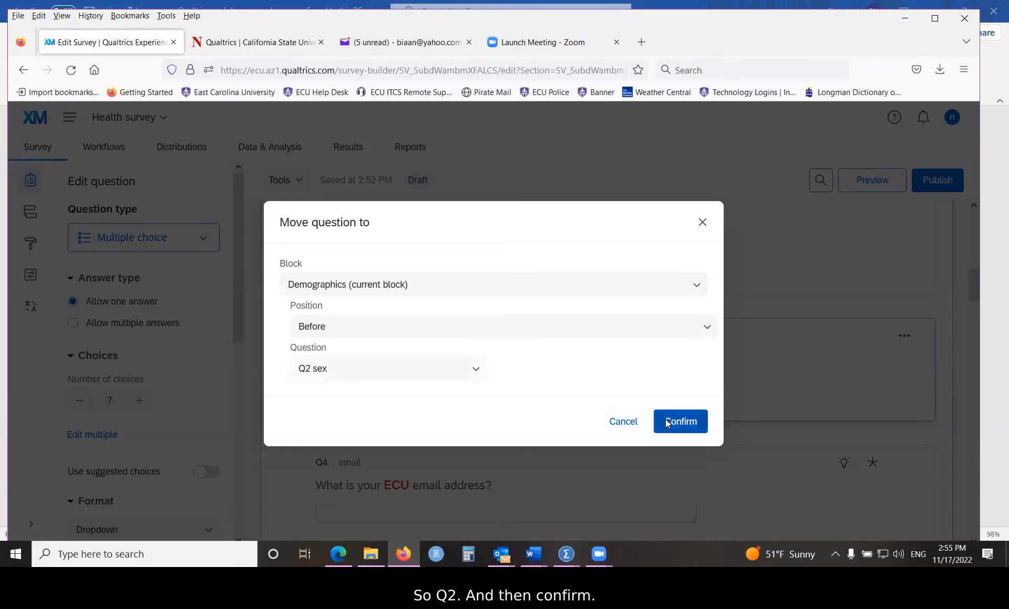
scroll(483, 419, "up", 2)
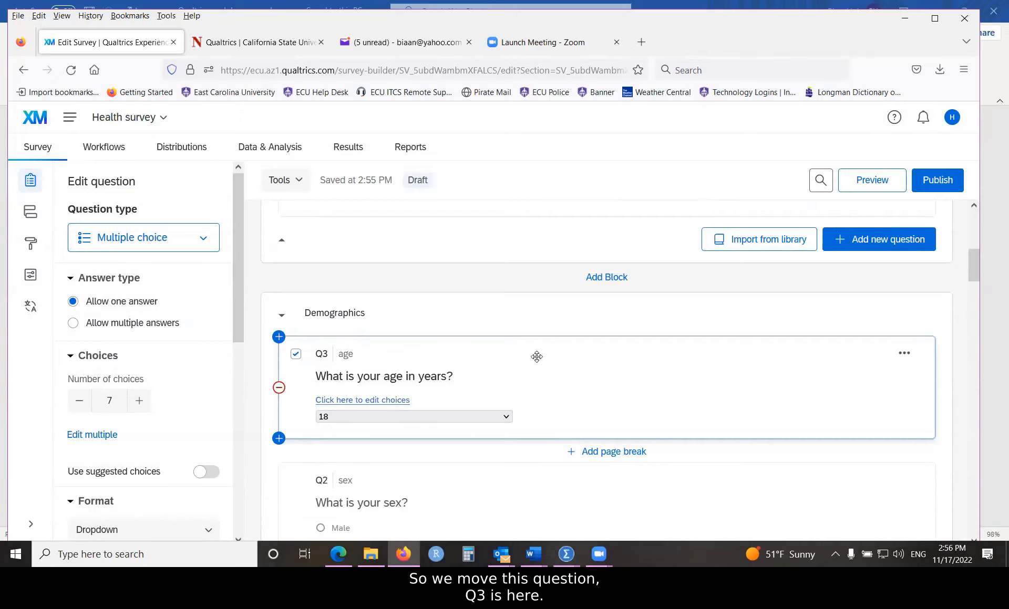
scroll(535, 388, "down", 1)
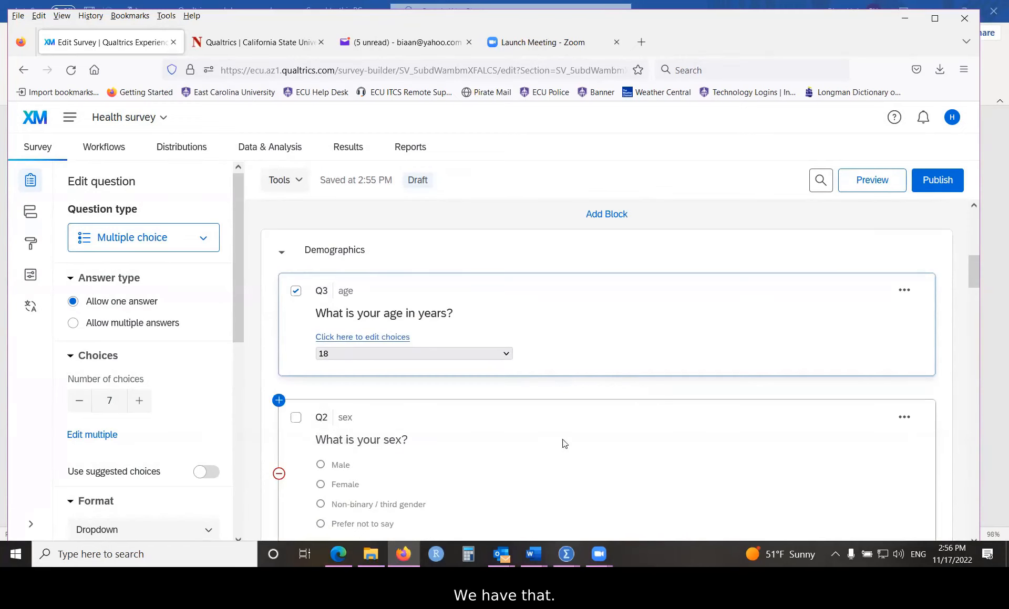
scroll(367, 352, "down", 4)
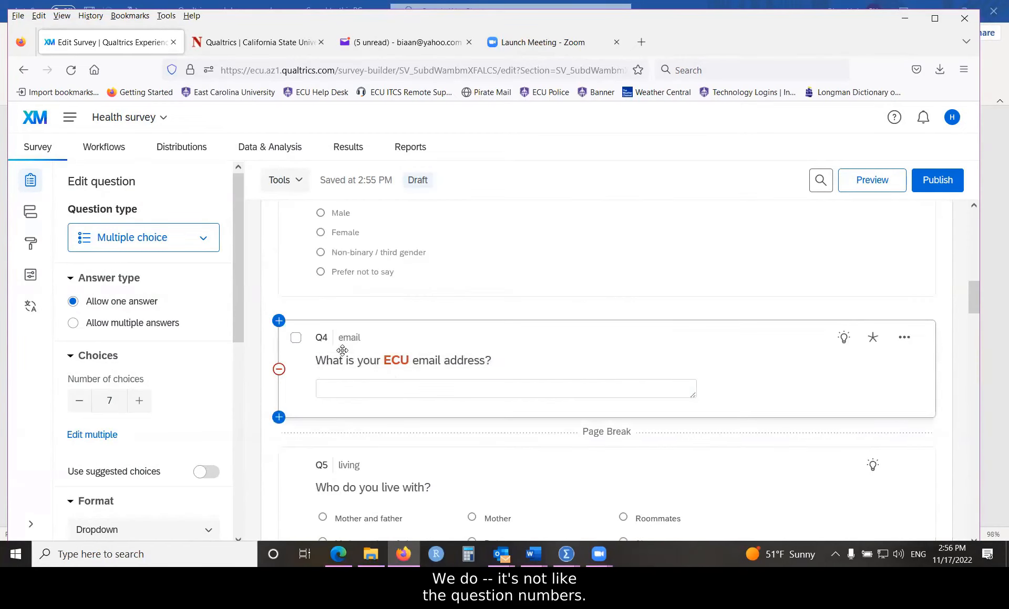
scroll(340, 347, "up", 2)
scroll(341, 339, "up", 2)
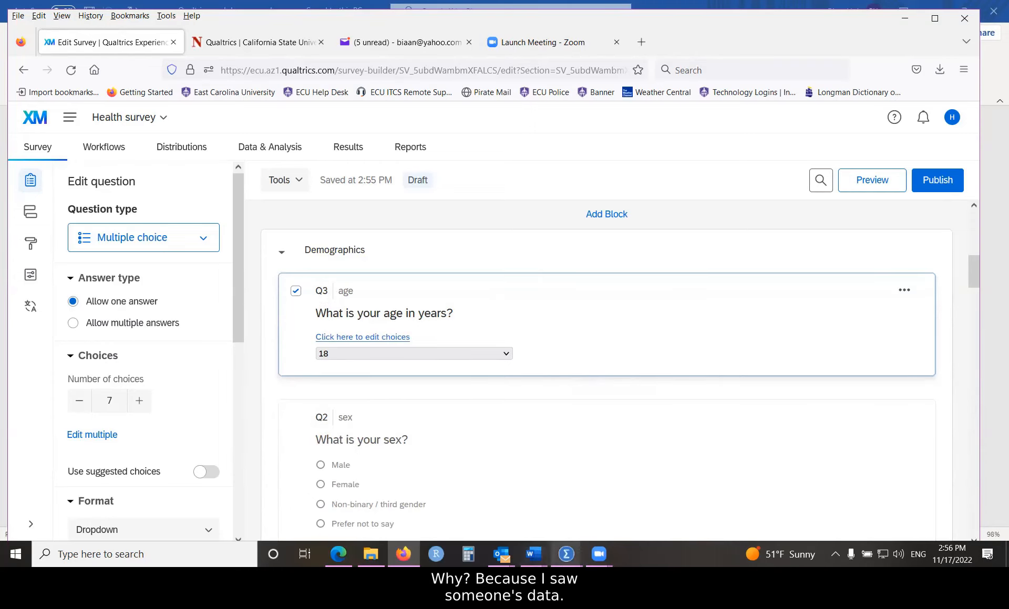
Step: Bring the SPSS data editor forward and show its Variable View
mouse_move(566, 555)
left_click(453, 467)
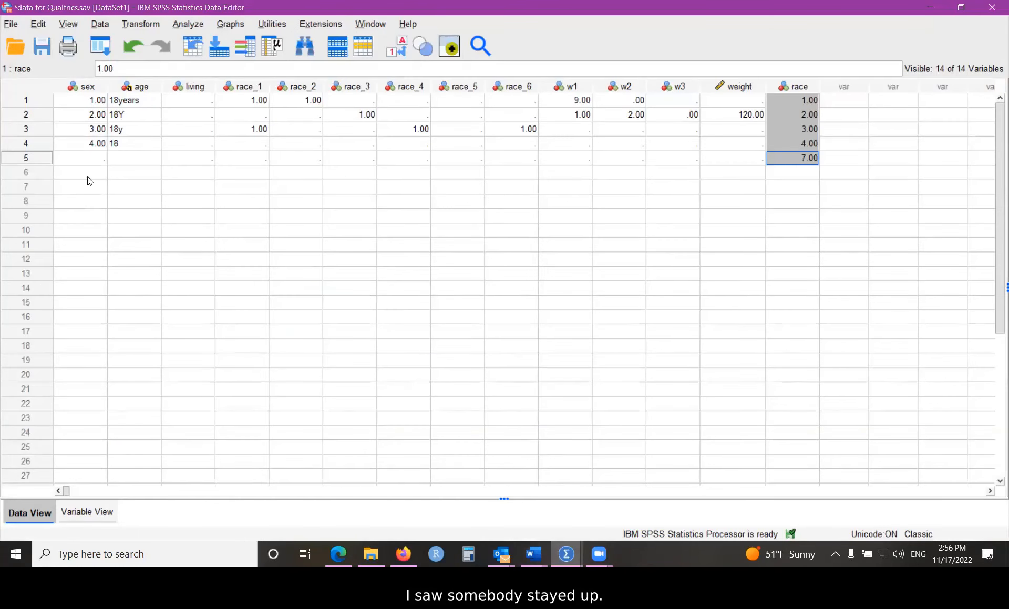
left_click(99, 516)
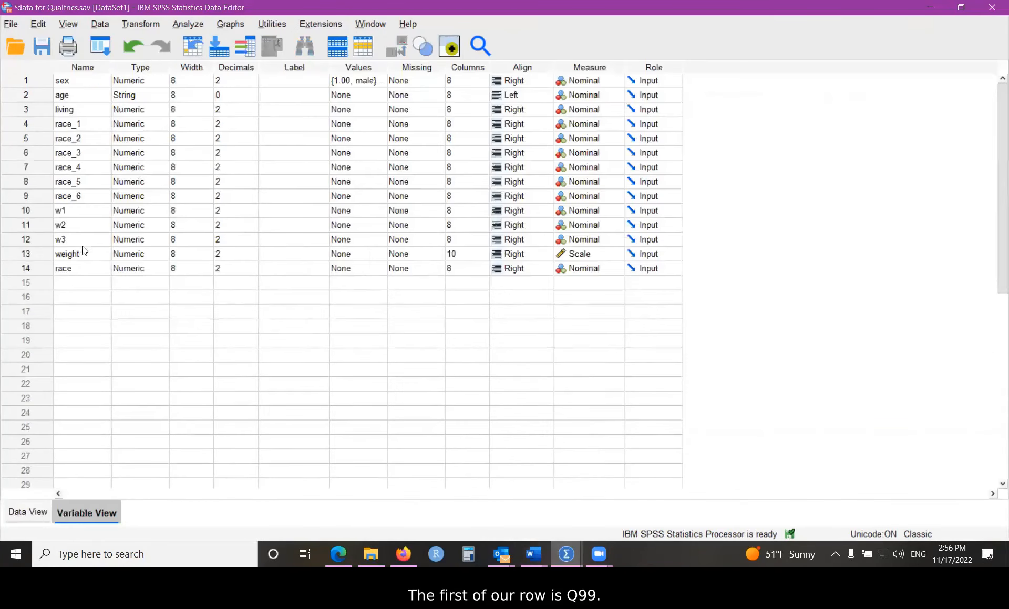
Step: Name variables in rows 15–17 Q99, Q34 and Q2, then return to the Qualtrics editor
left_click(70, 286)
type("Q")
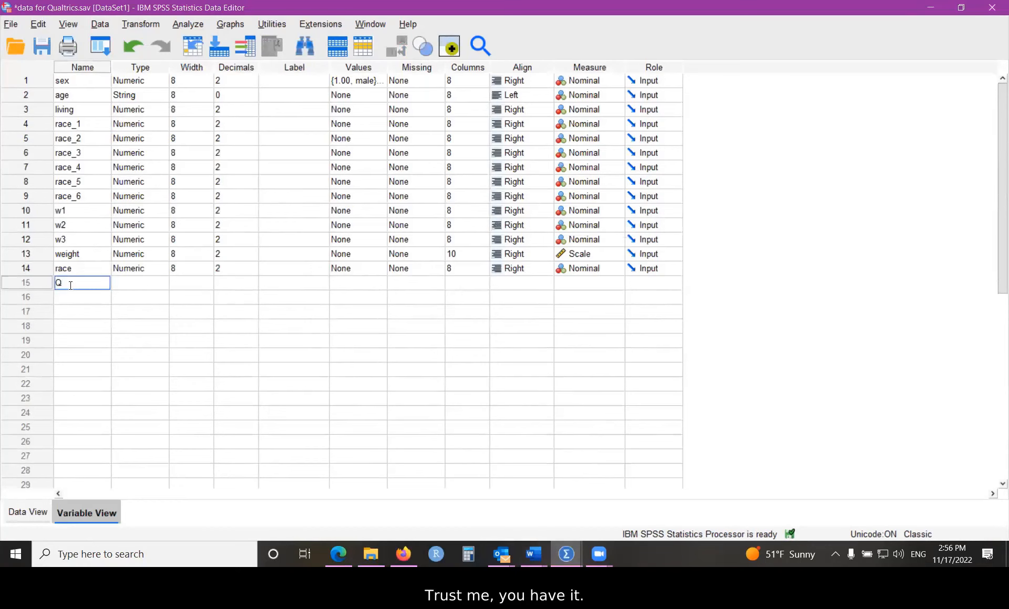
type("99")
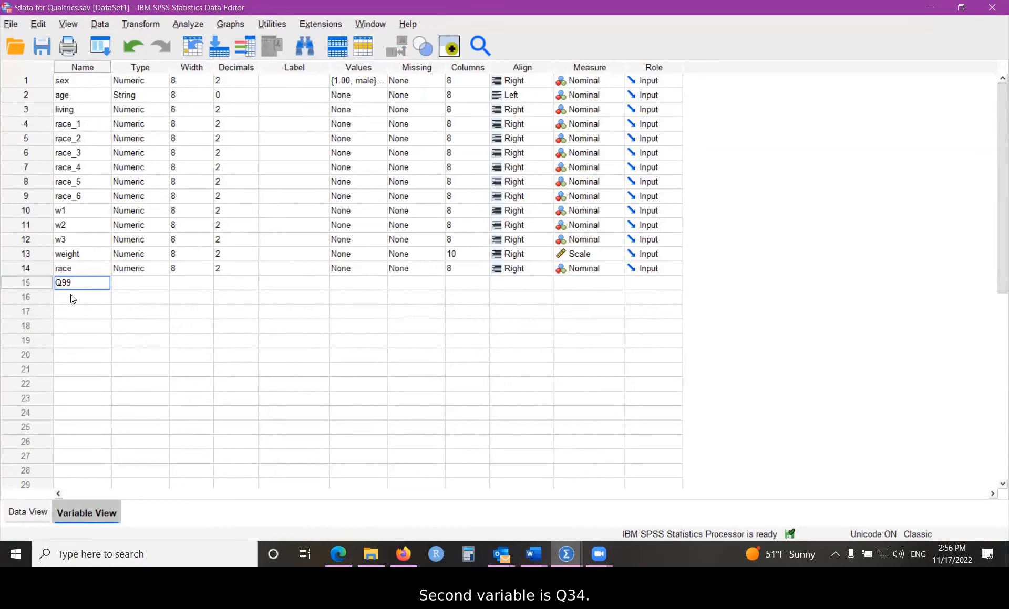
left_click(71, 294)
type("Q34")
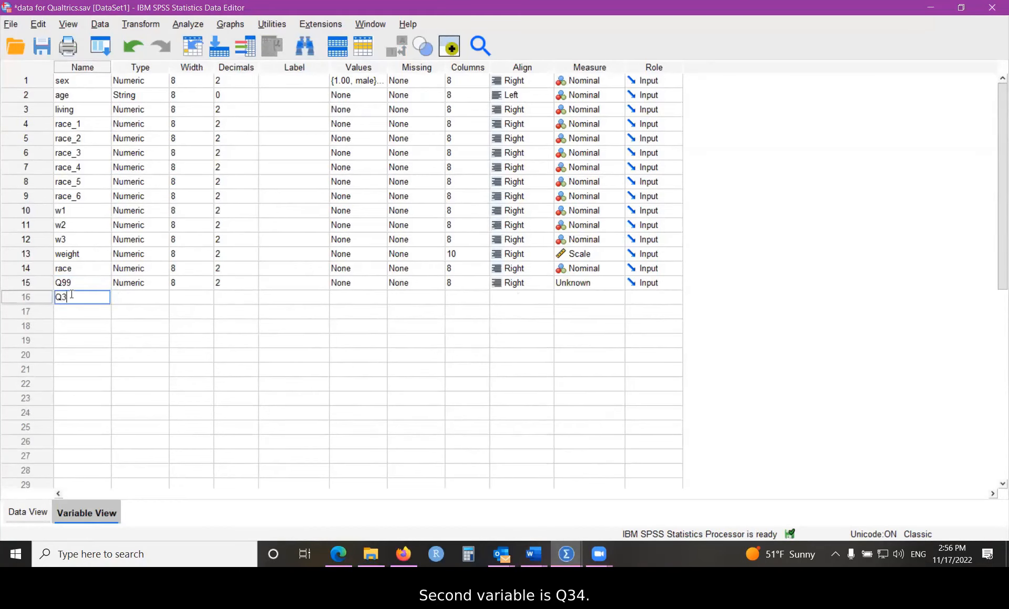
left_click(74, 310)
type("Q")
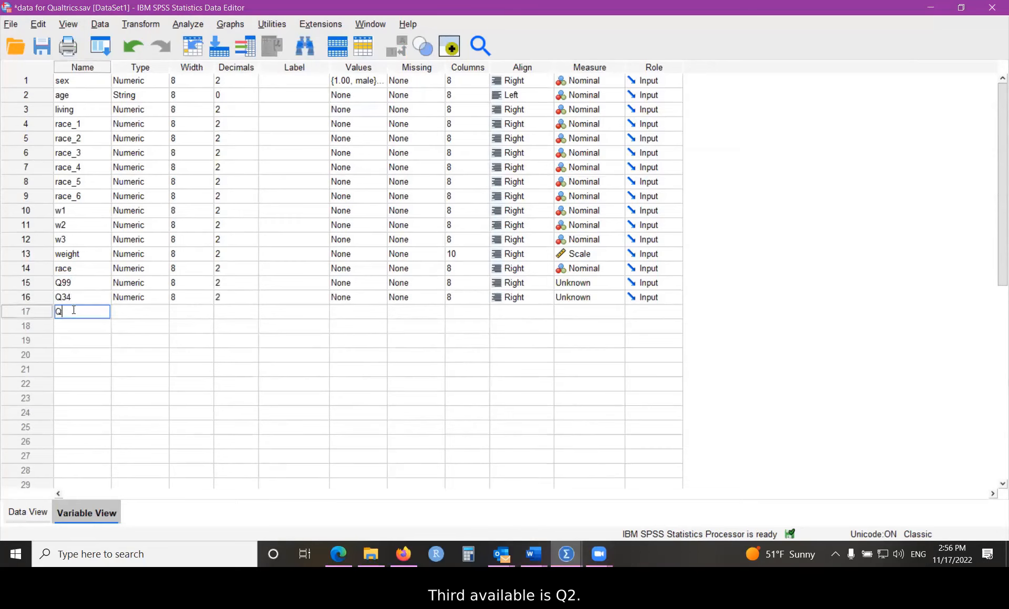
type("2")
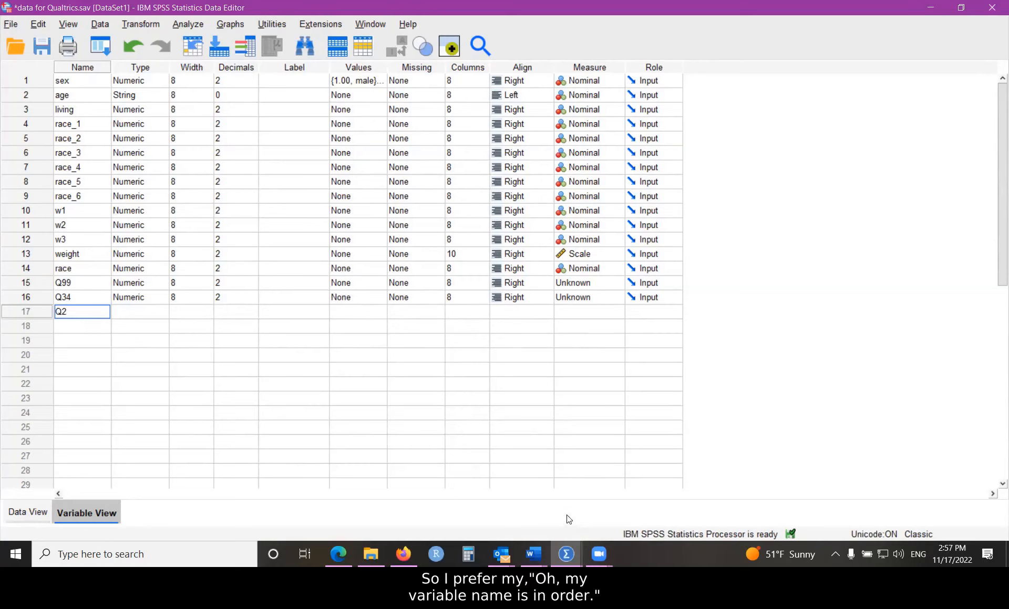
mouse_move(501, 554)
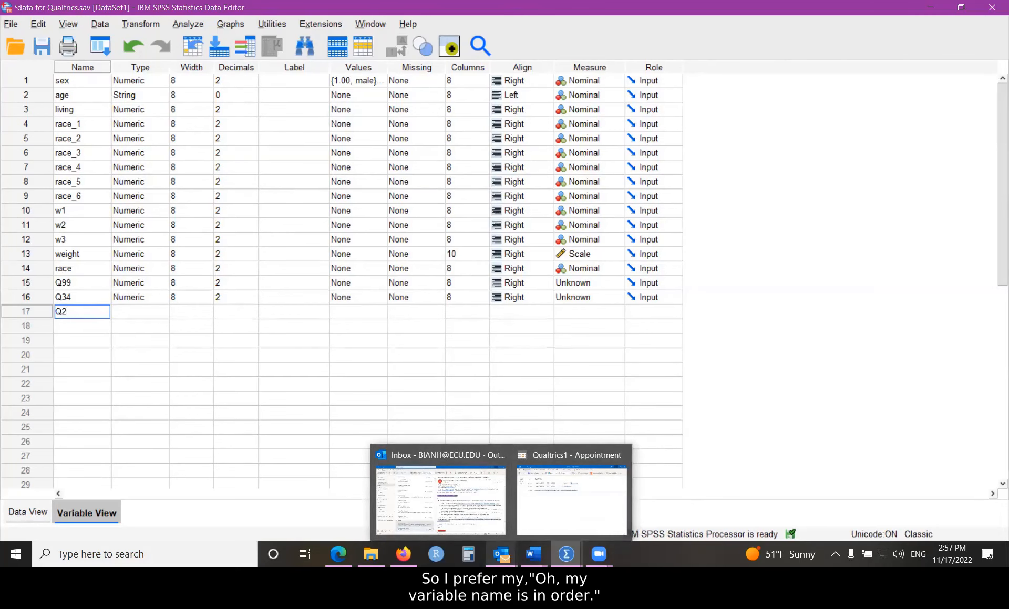
left_click(405, 517)
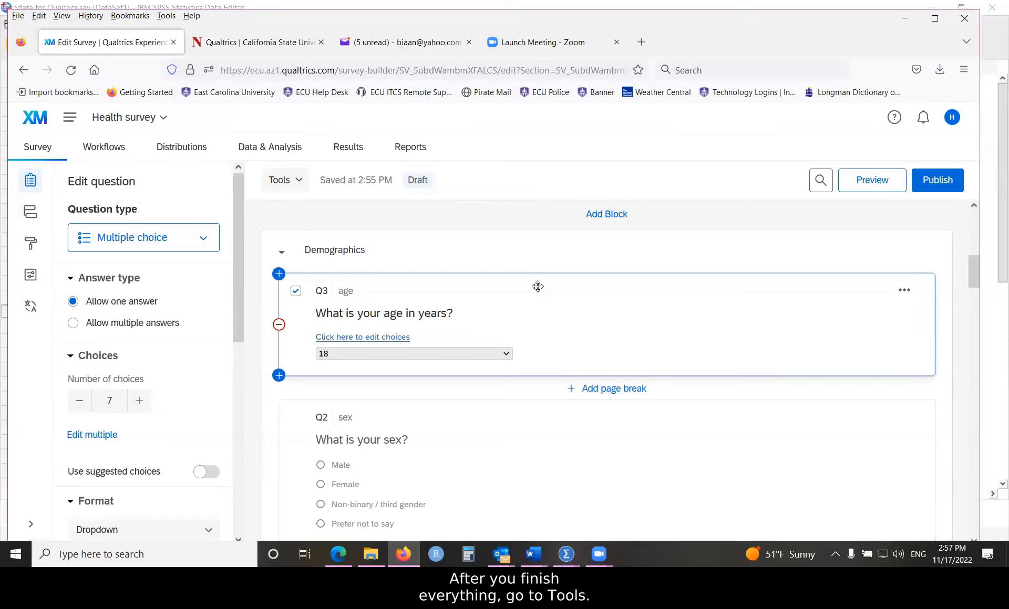
Step: Auto-number all questions with Sequential Numbering (Q1, prefix Q), making age Q2 and sex Q3
left_click(295, 183)
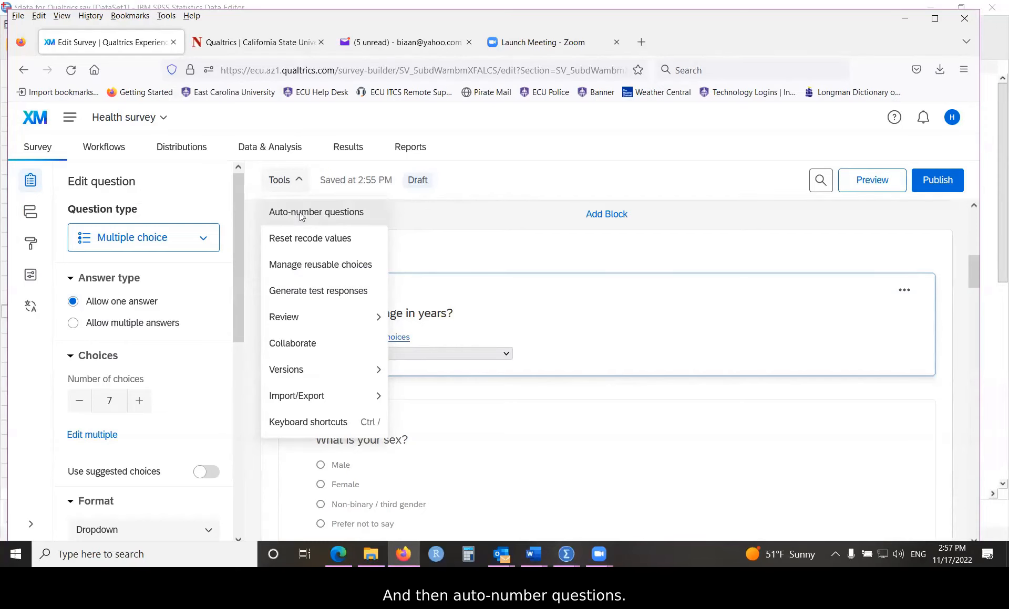
left_click(298, 213)
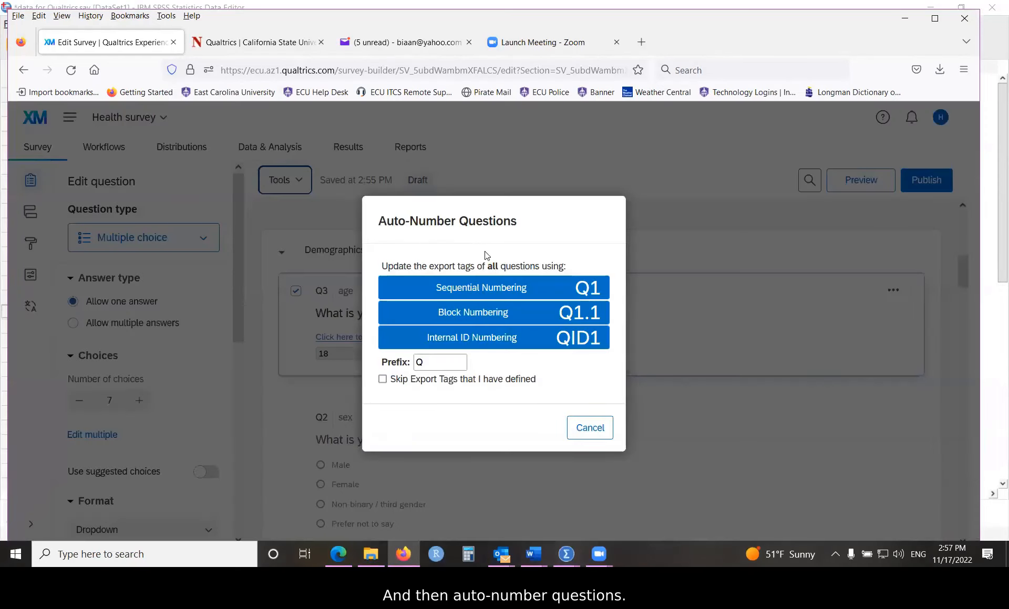
left_click(476, 289)
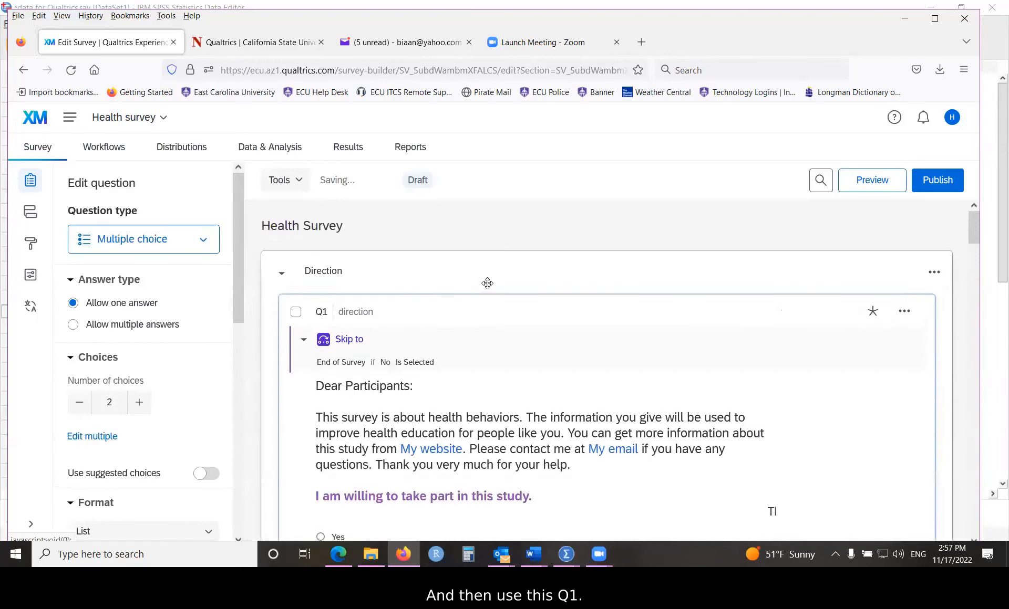
scroll(503, 325, "down", 7)
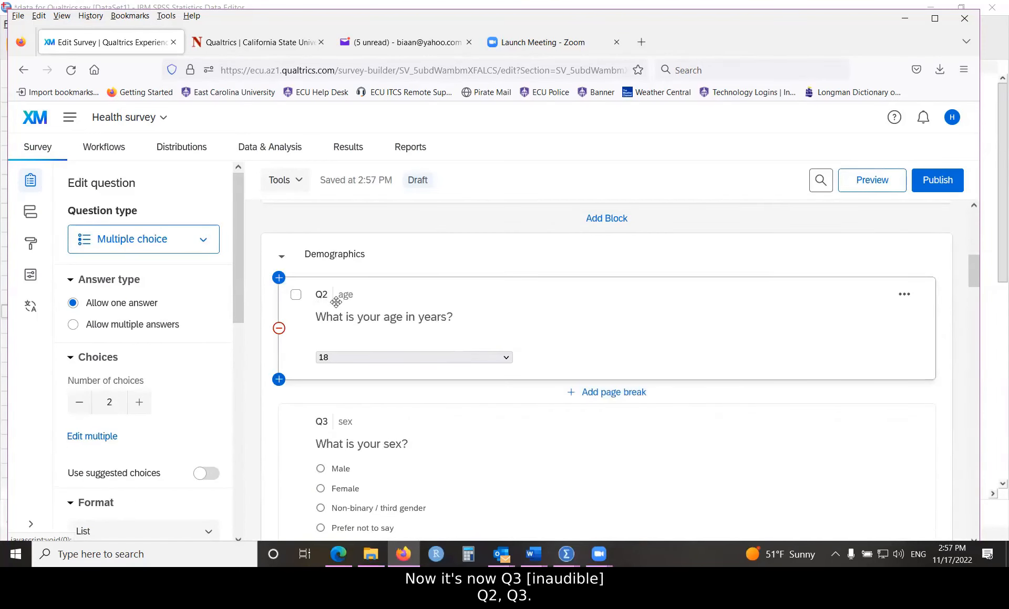
scroll(338, 316, "down", 2)
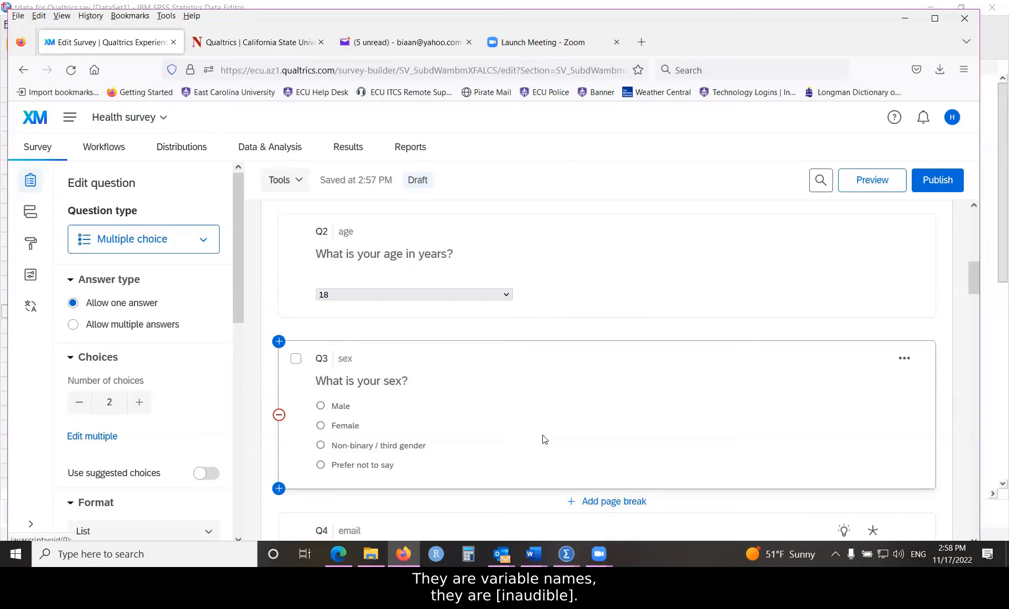
Step: Export the survey to Word with Show Question Numbers and Show Coded Values checked
left_click(299, 181)
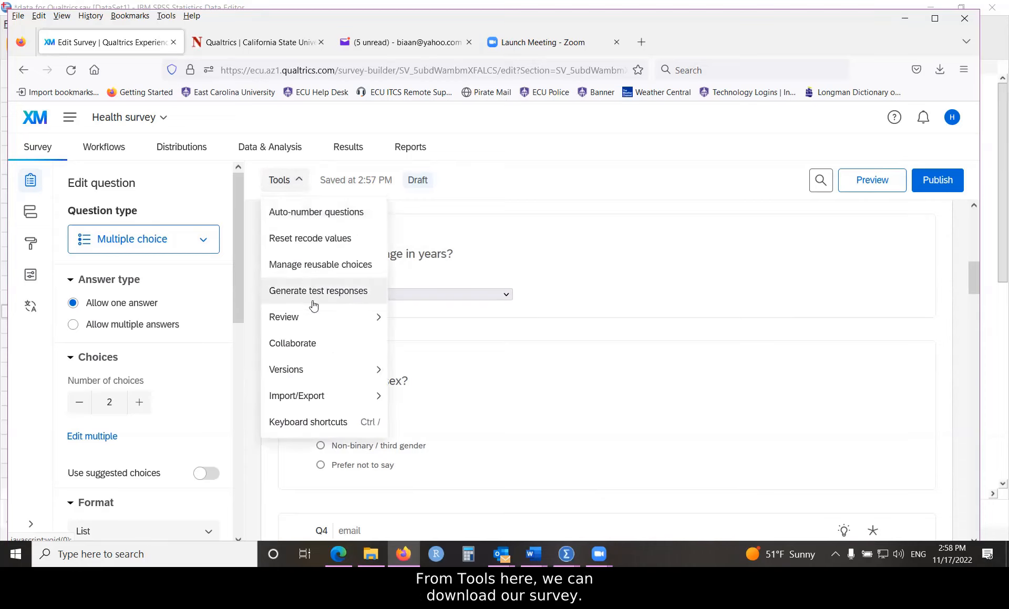
mouse_move(293, 403)
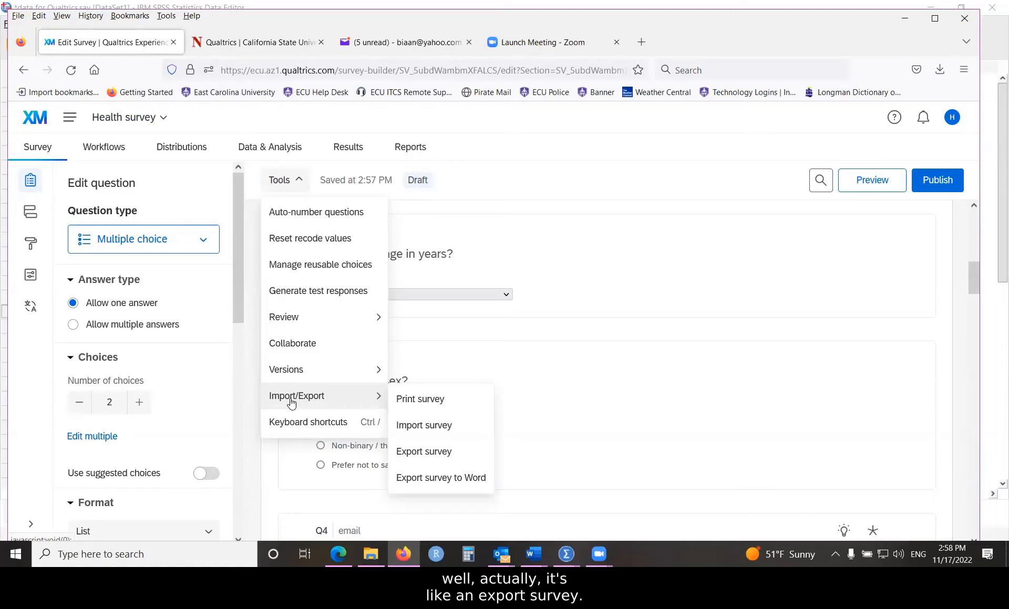
left_click(412, 480)
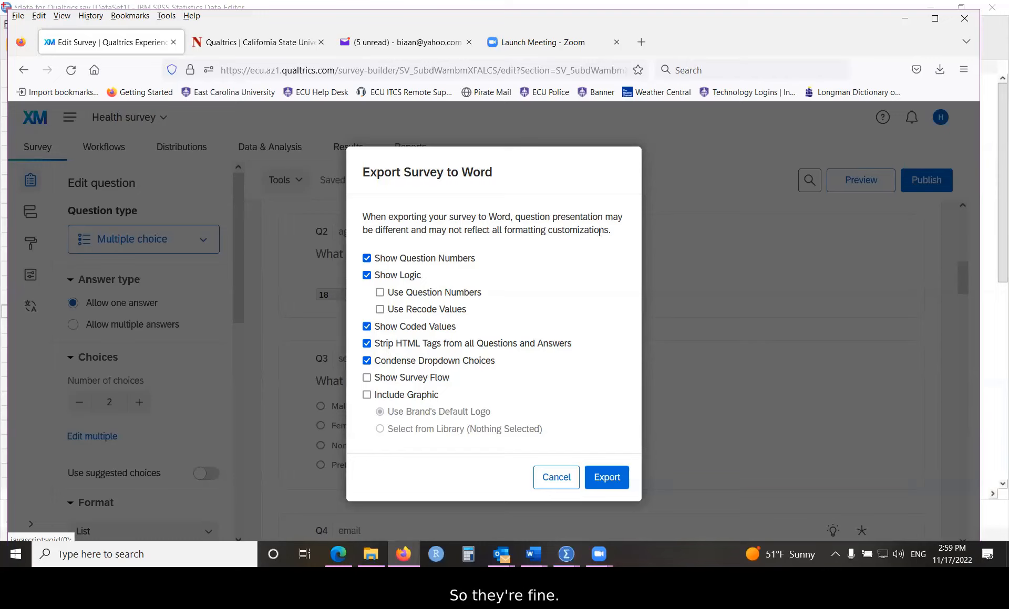
left_click(607, 477)
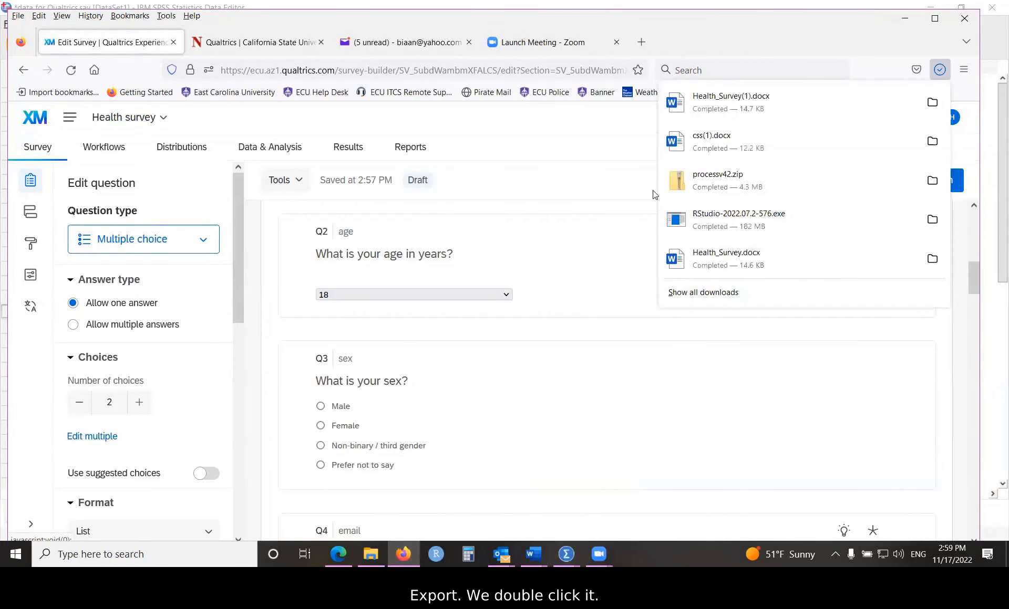
Step: Open the downloaded Health_Survey(1).docx and maximize the Word window
double_click(728, 104)
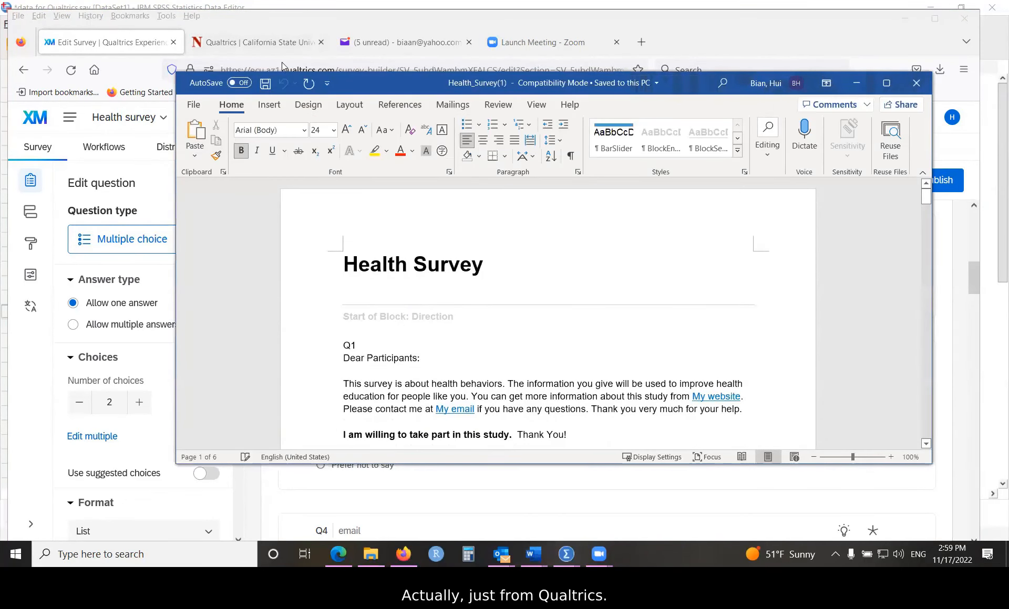
left_click_drag(665, 84, 431, 101)
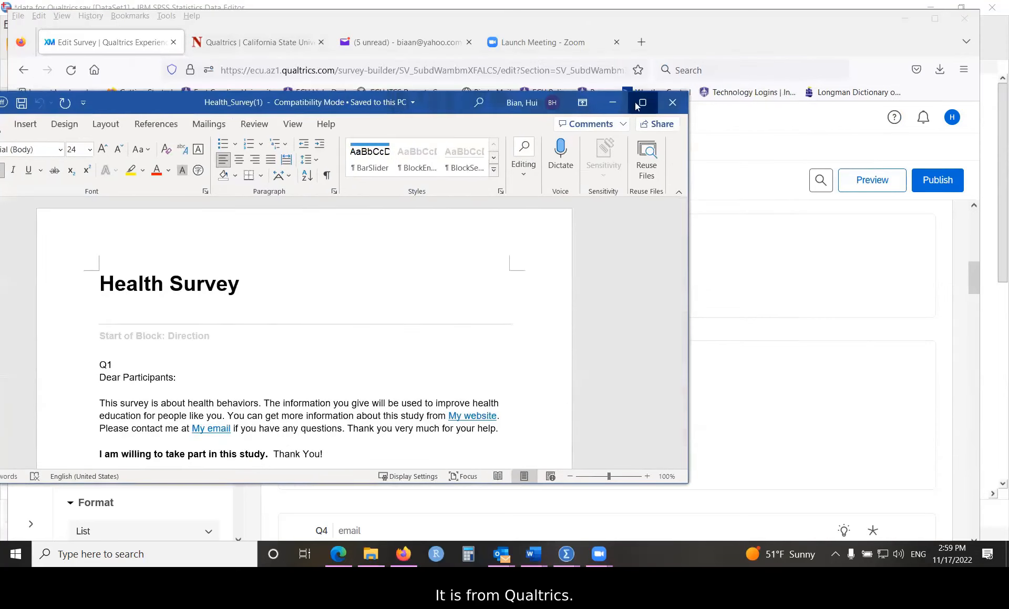
left_click(641, 101)
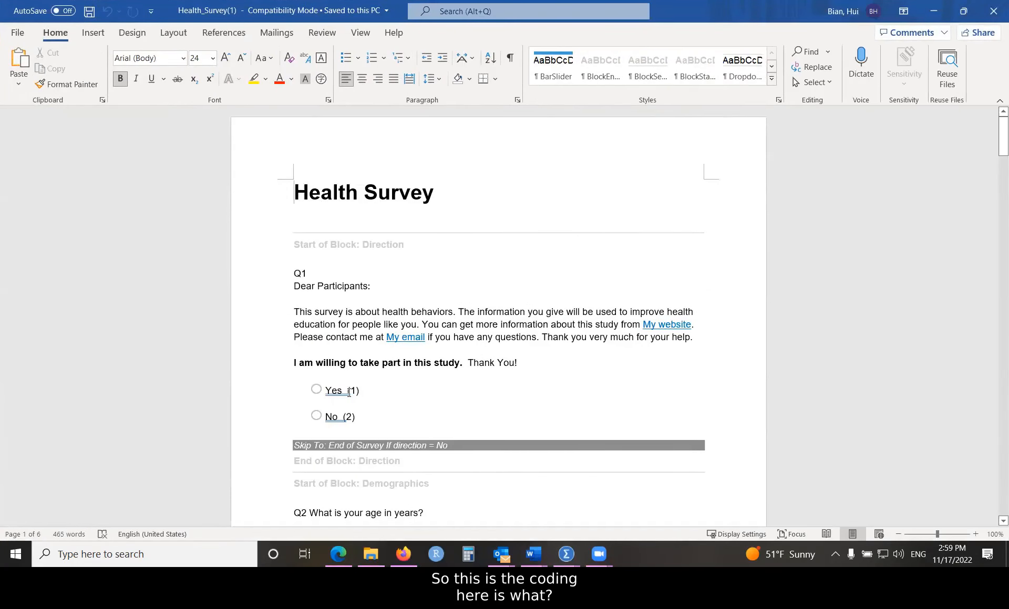
Step: Highlight the coded value 1 shown after the Yes answer
left_click_drag(346, 395, 363, 397)
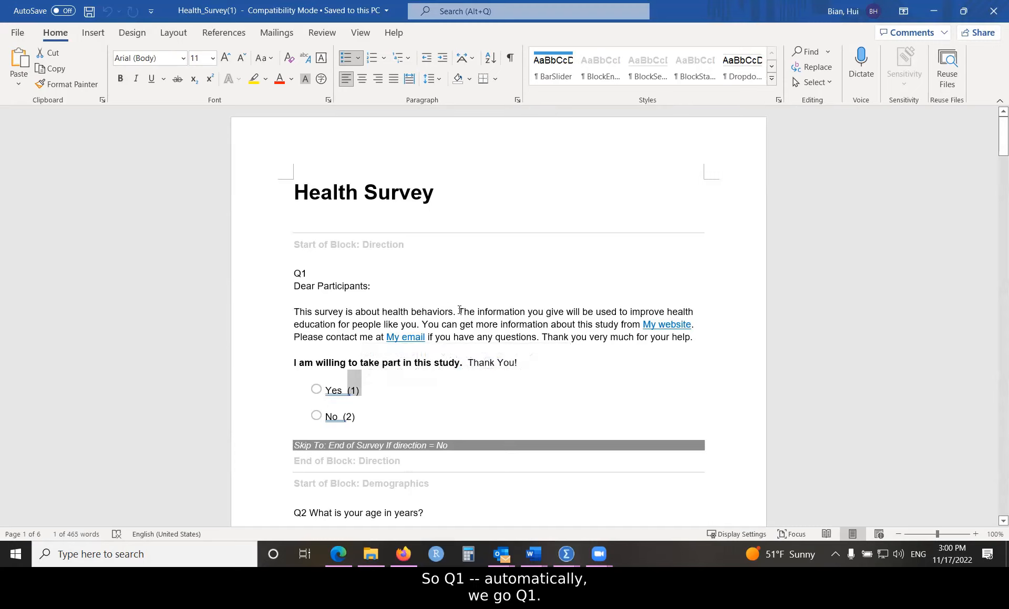
scroll(462, 311, "down", 2)
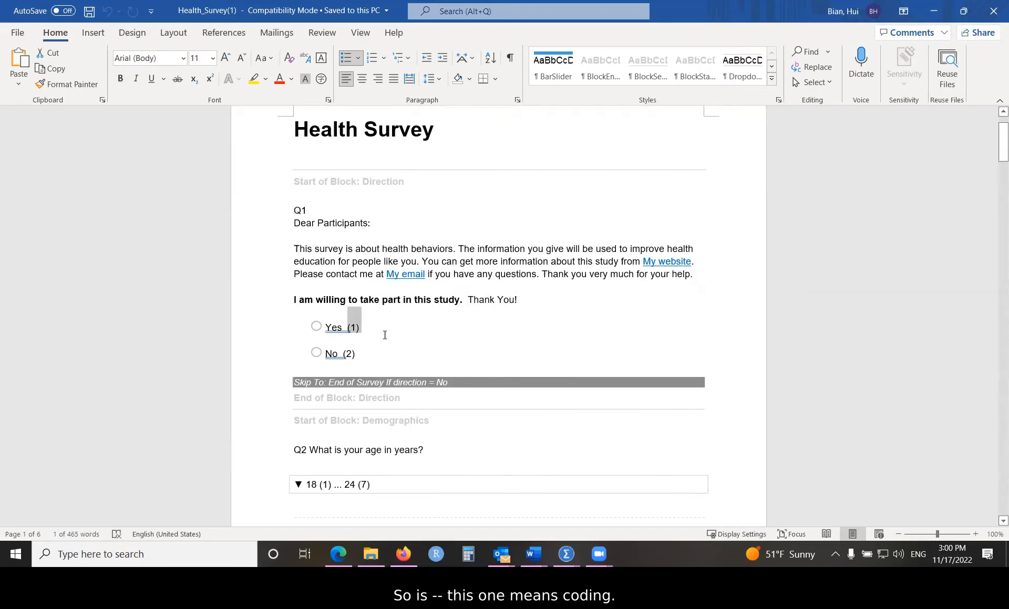
left_click(351, 331)
left_click_drag(351, 329, 356, 329)
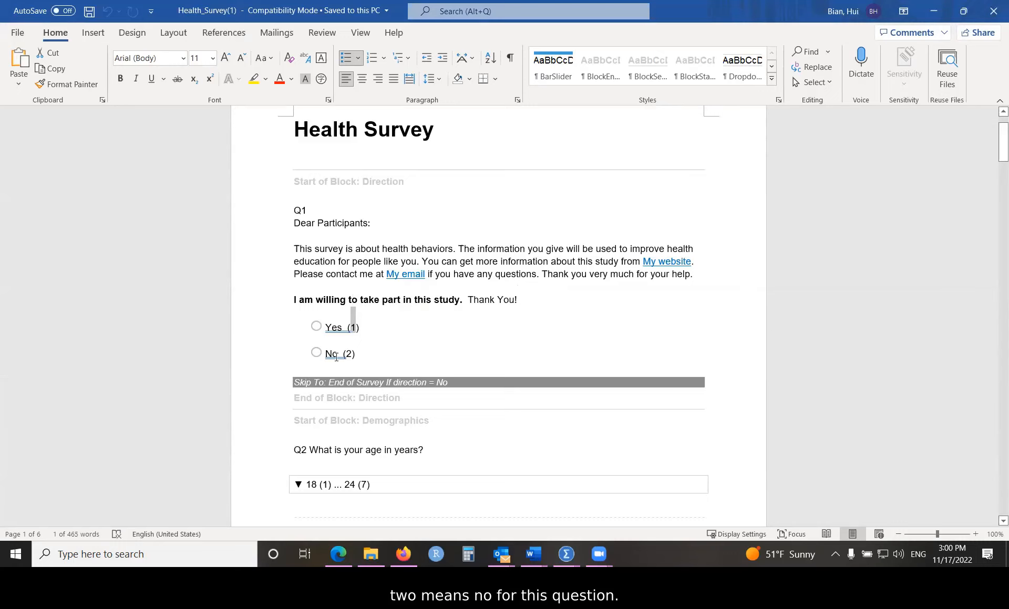
Step: Scroll down to highlight Q7's three coded options, then show SPSS's Data View grid
scroll(342, 352, "down", 5)
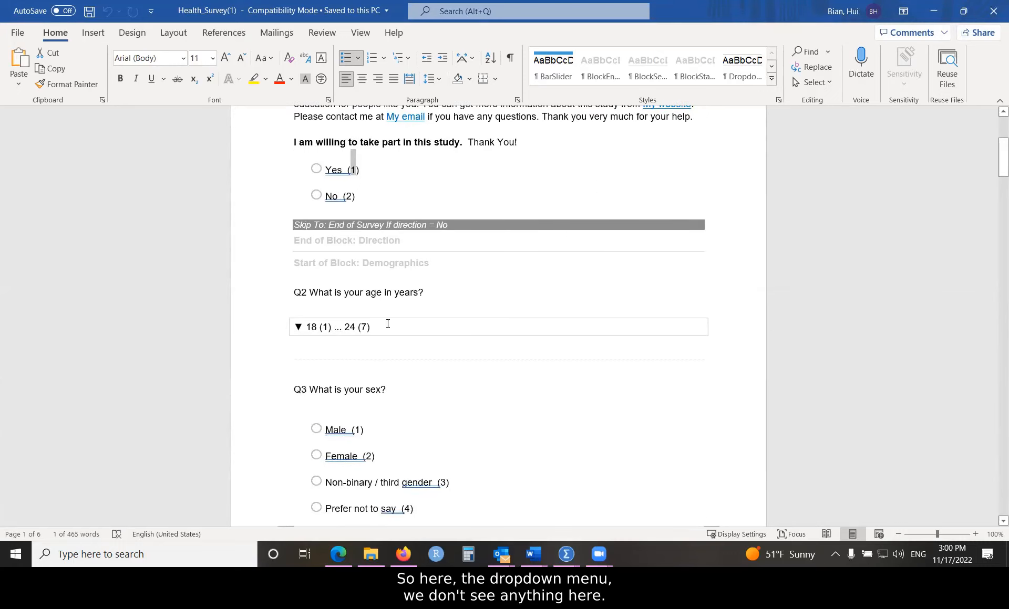
scroll(323, 327, "down", 4)
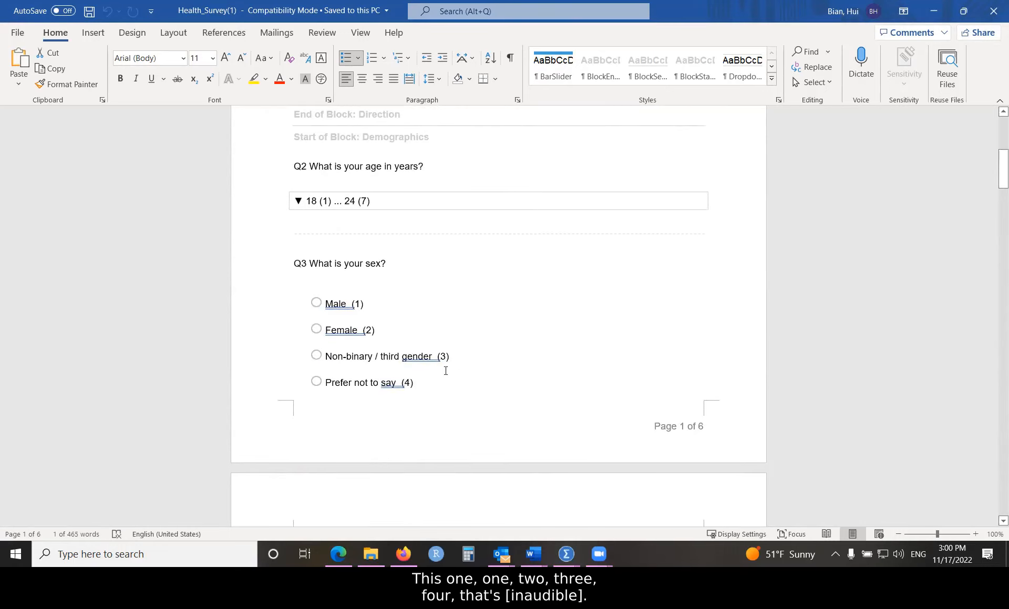
scroll(408, 393, "down", 10)
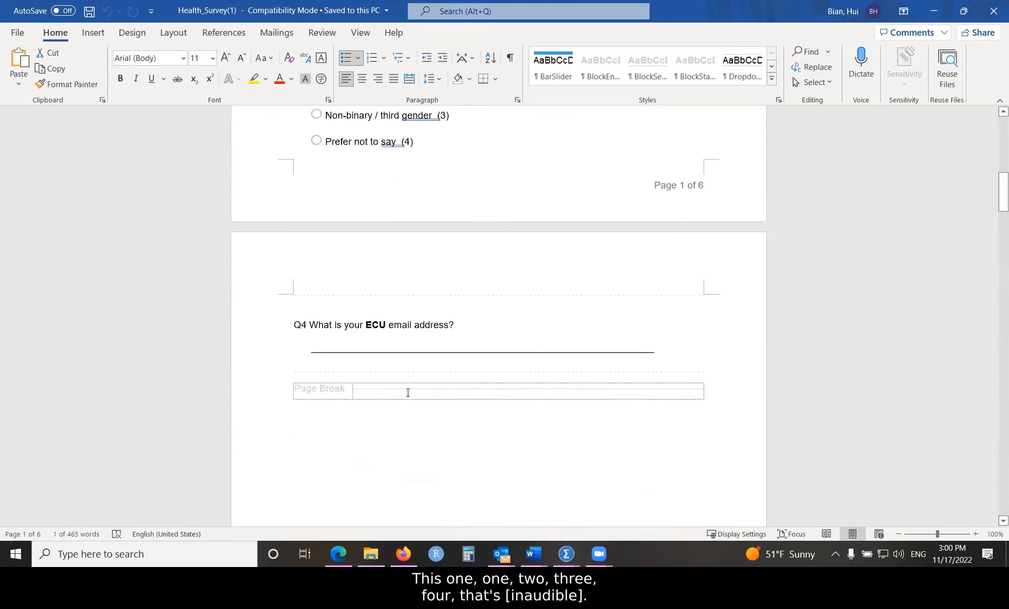
scroll(407, 393, "down", 5)
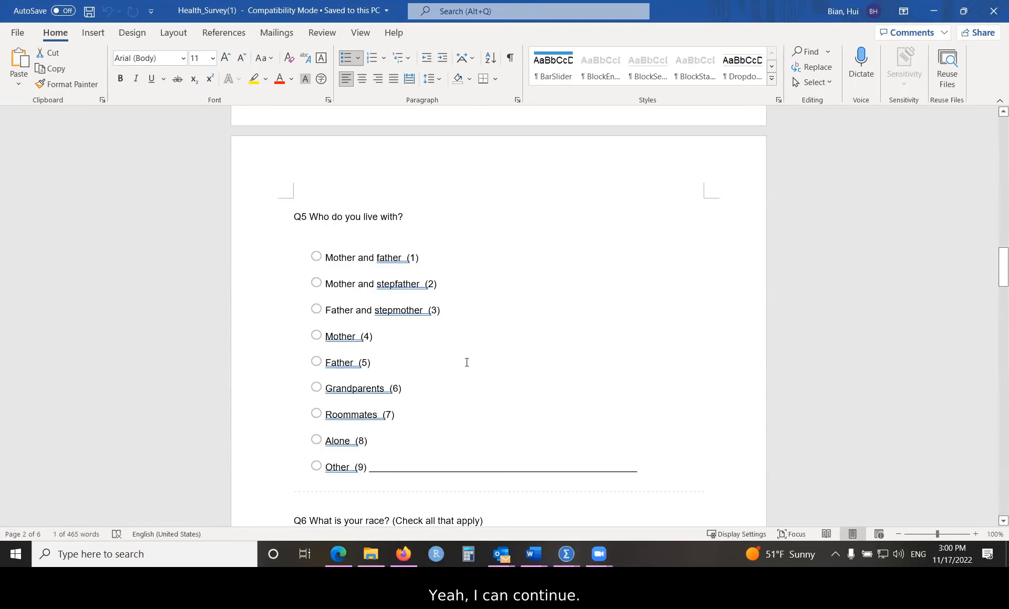
scroll(466, 359, "down", 1)
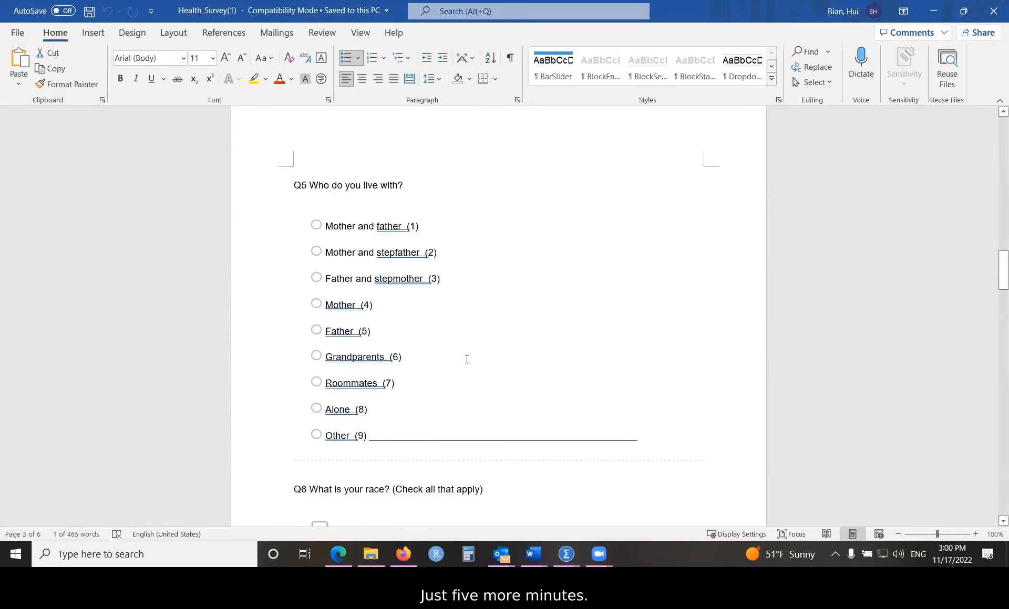
scroll(466, 359, "down", 1)
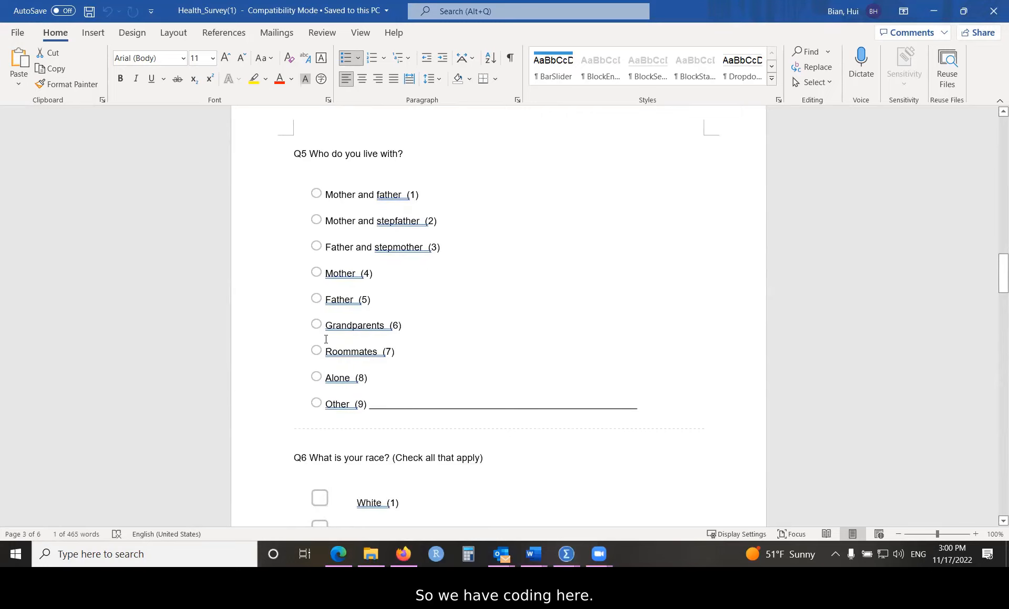
scroll(438, 389, "down", 10)
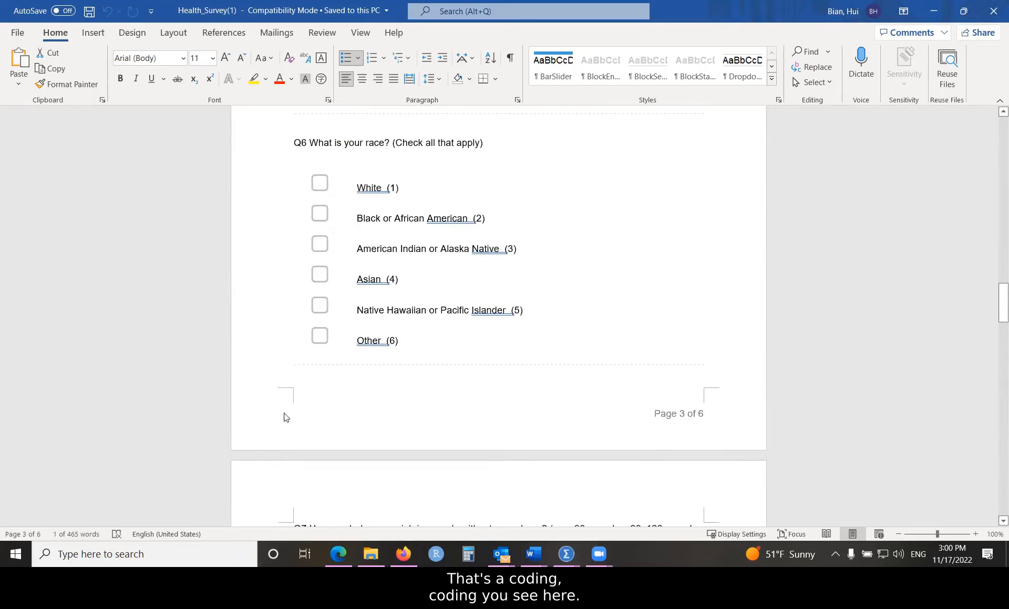
scroll(379, 404, "down", 4)
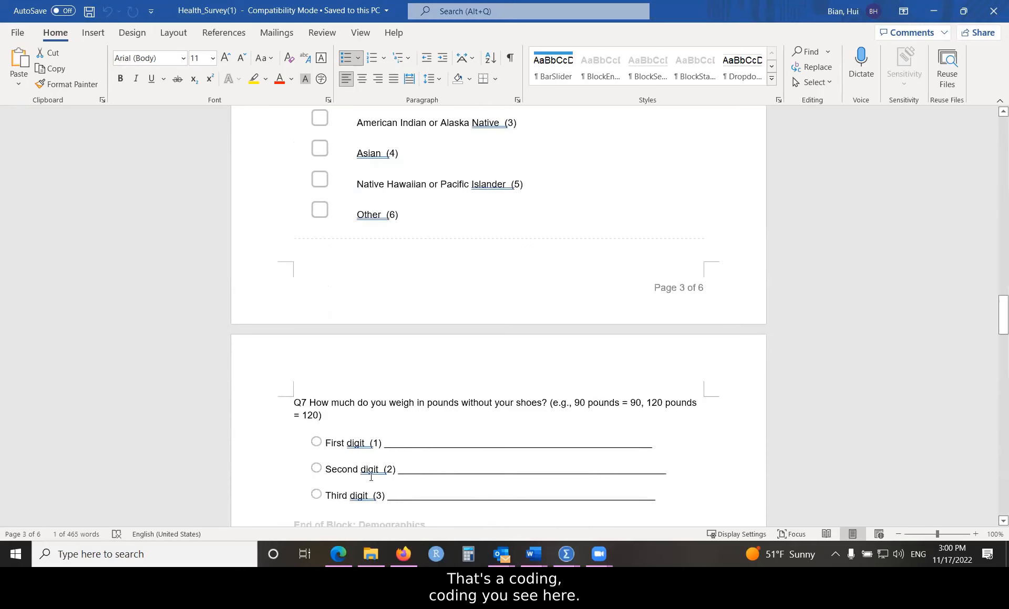
scroll(337, 344, "down", 3)
left_click_drag(327, 346, 381, 402)
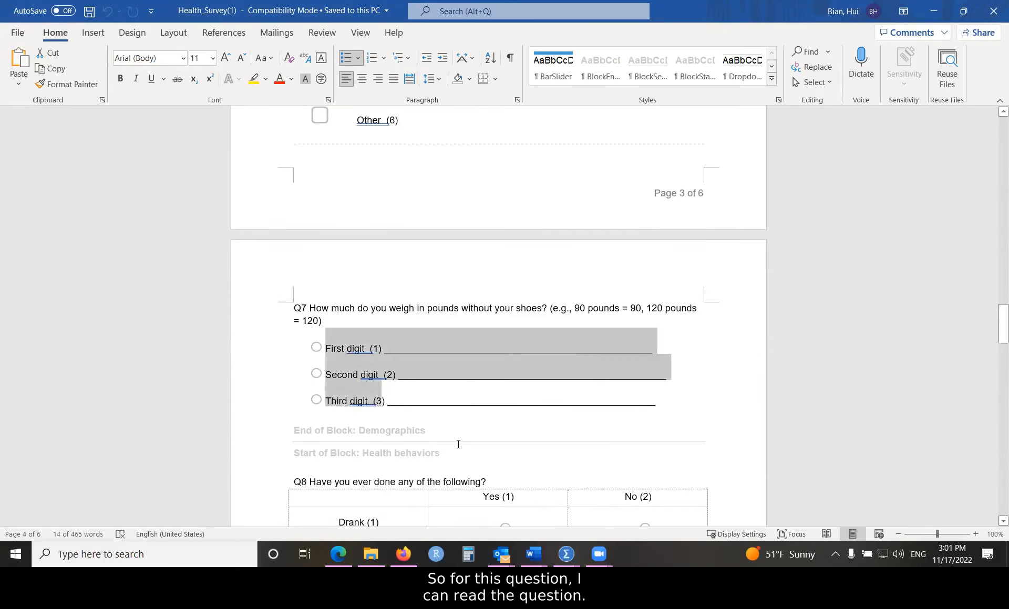
left_click(565, 554)
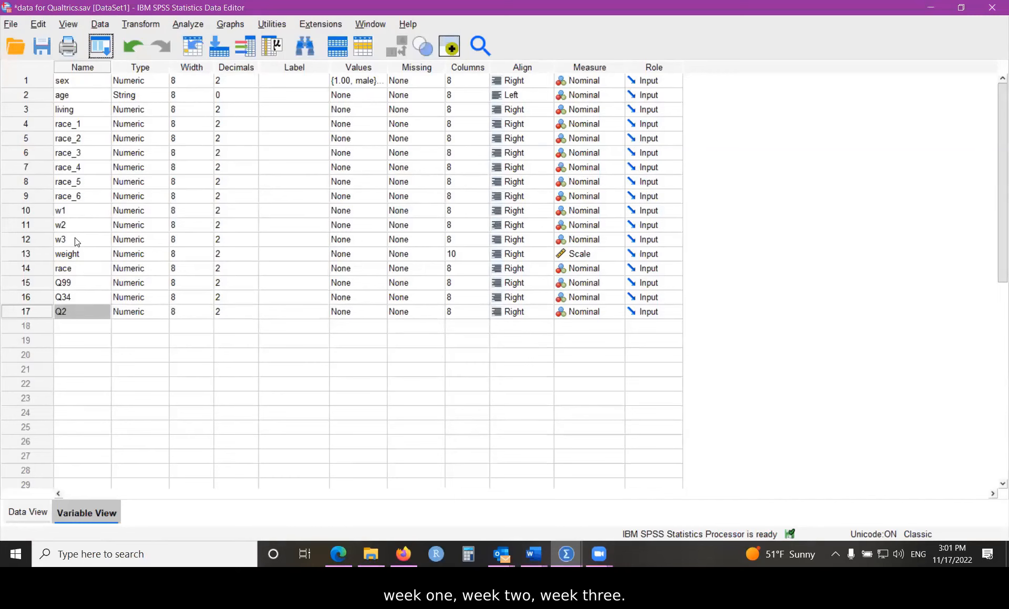
left_click(37, 511)
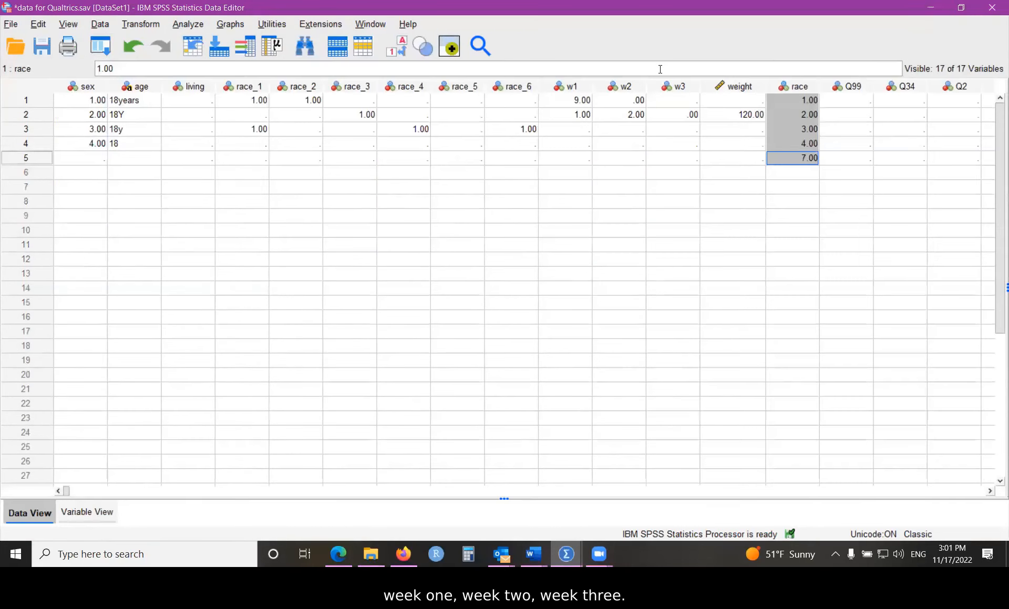